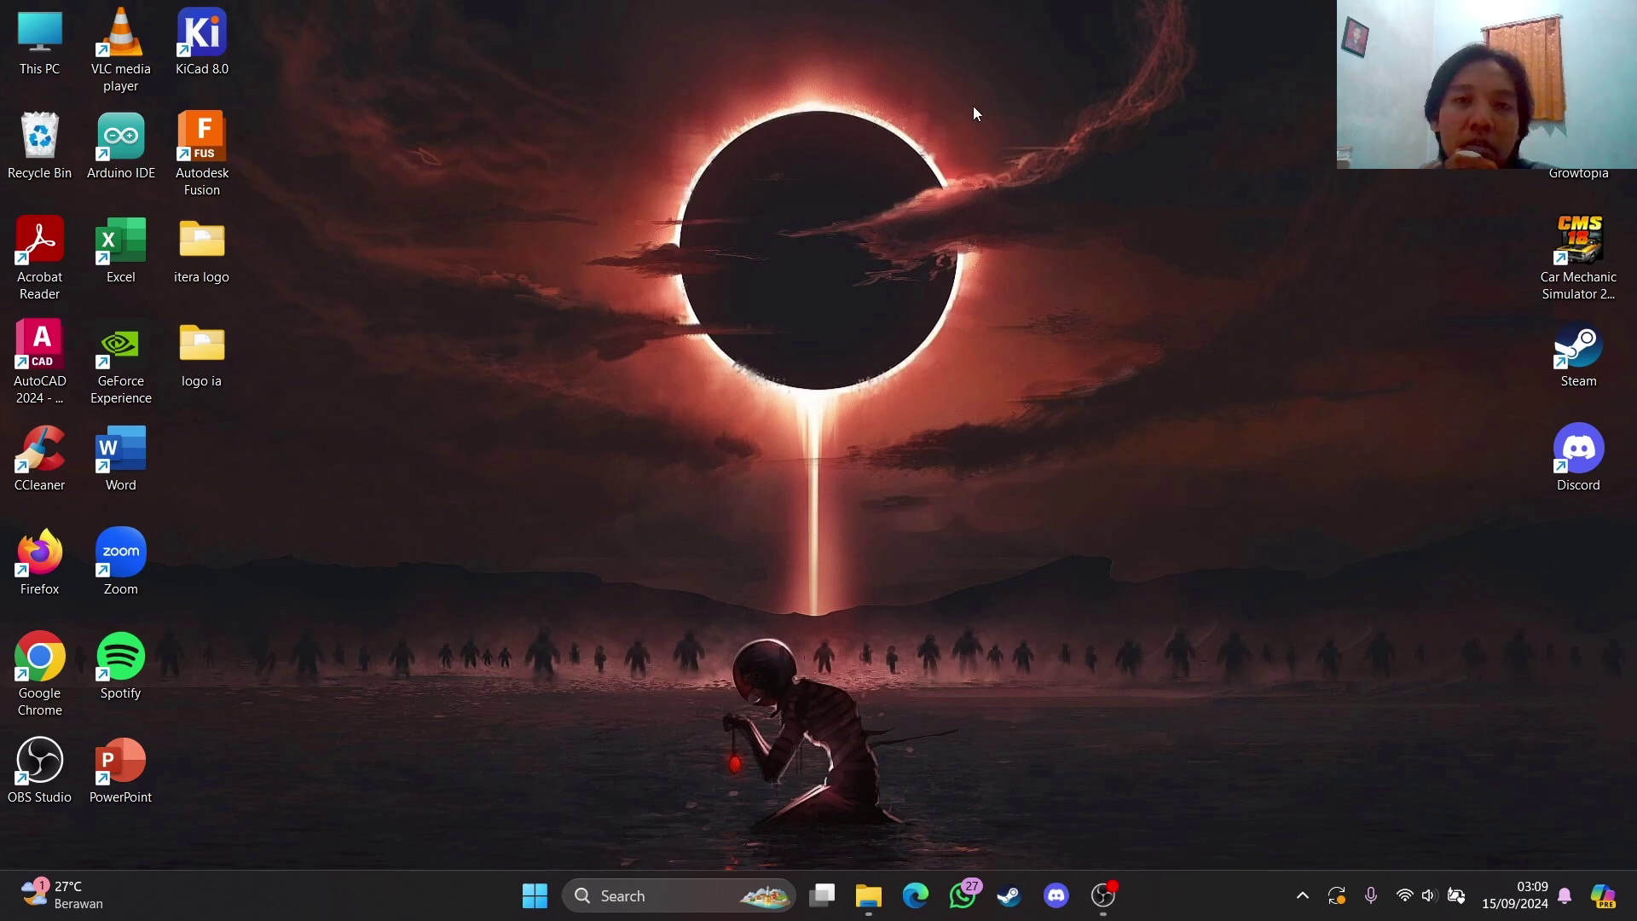
Launch KiCad 8.0, cancel the Open Project dialog, and close the AD8318ACPZ-REEL7 project
double_click(202, 36)
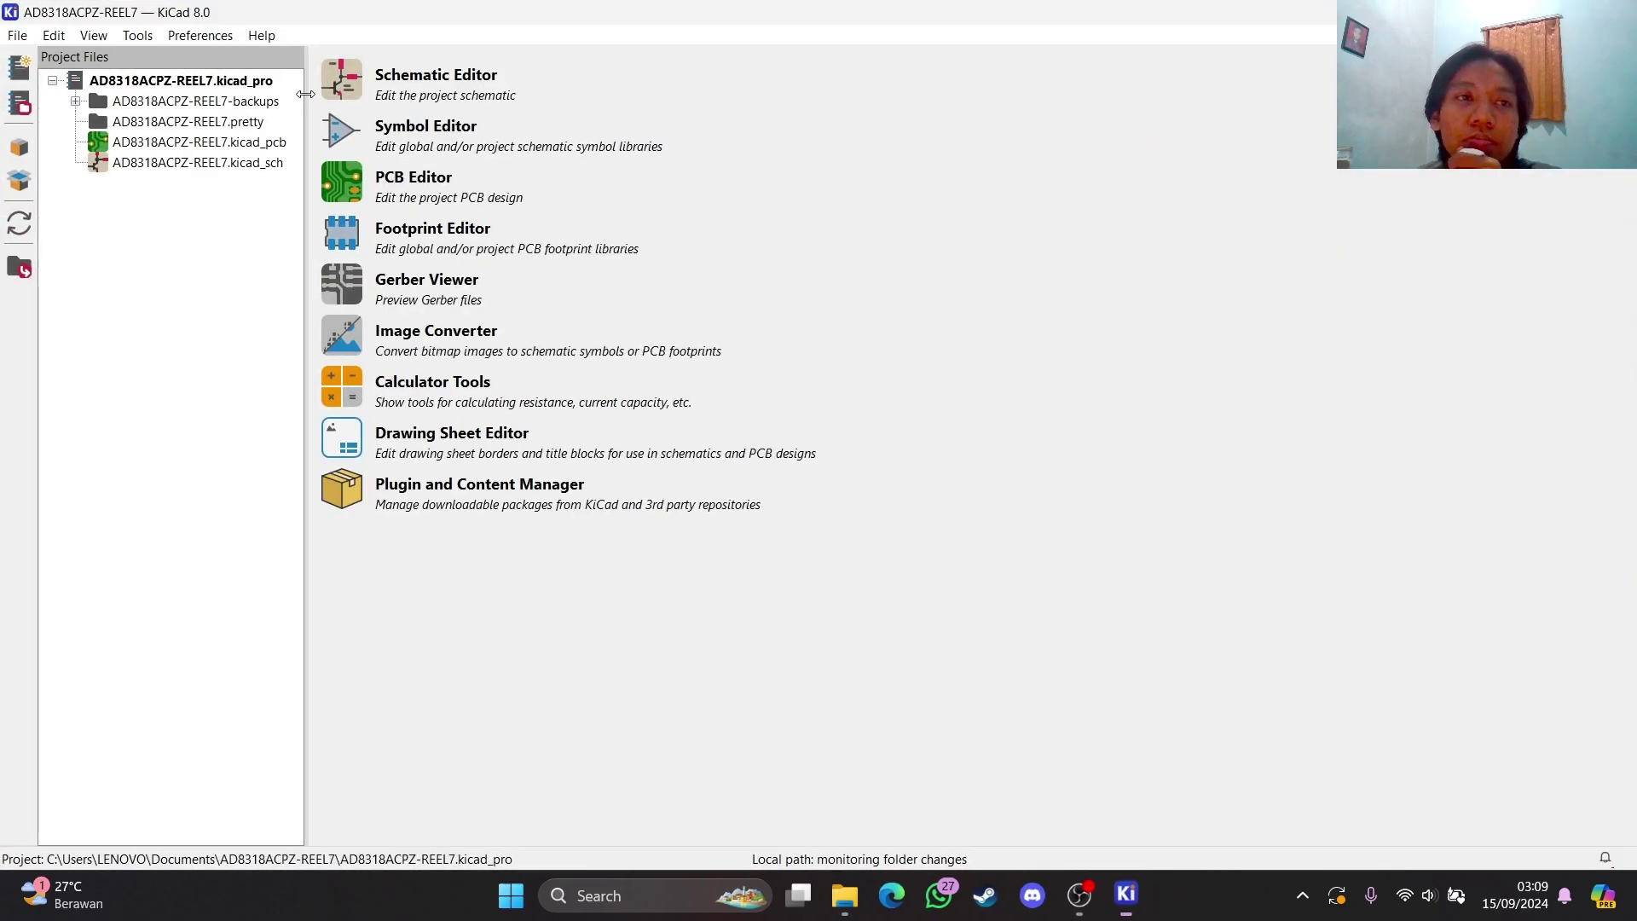
click(14, 101)
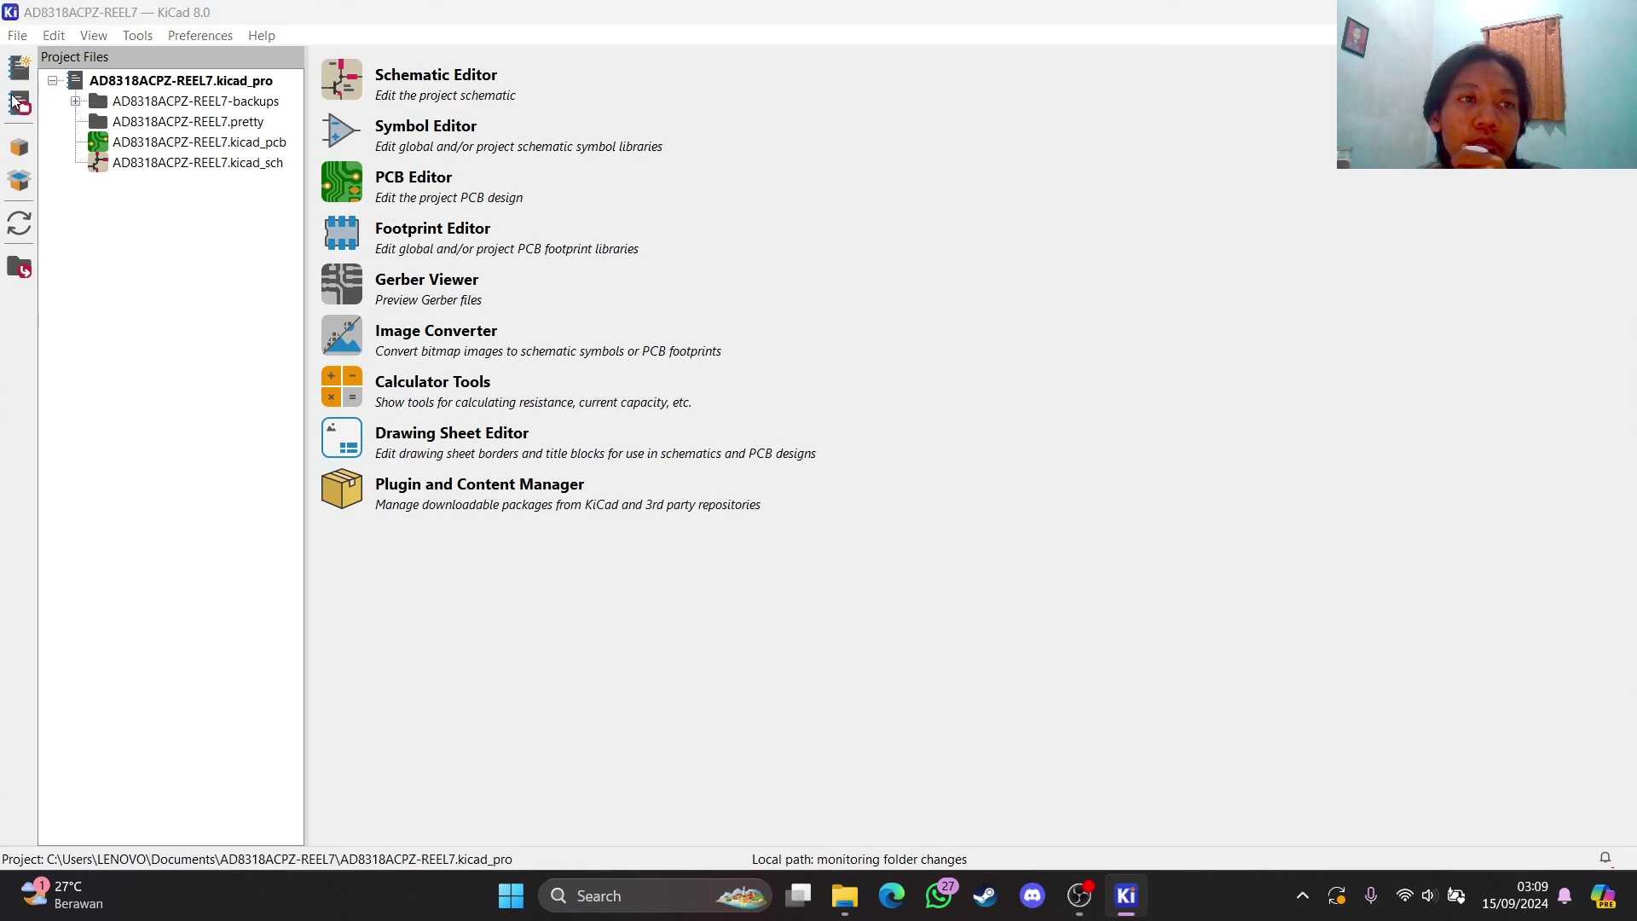
click(795, 73)
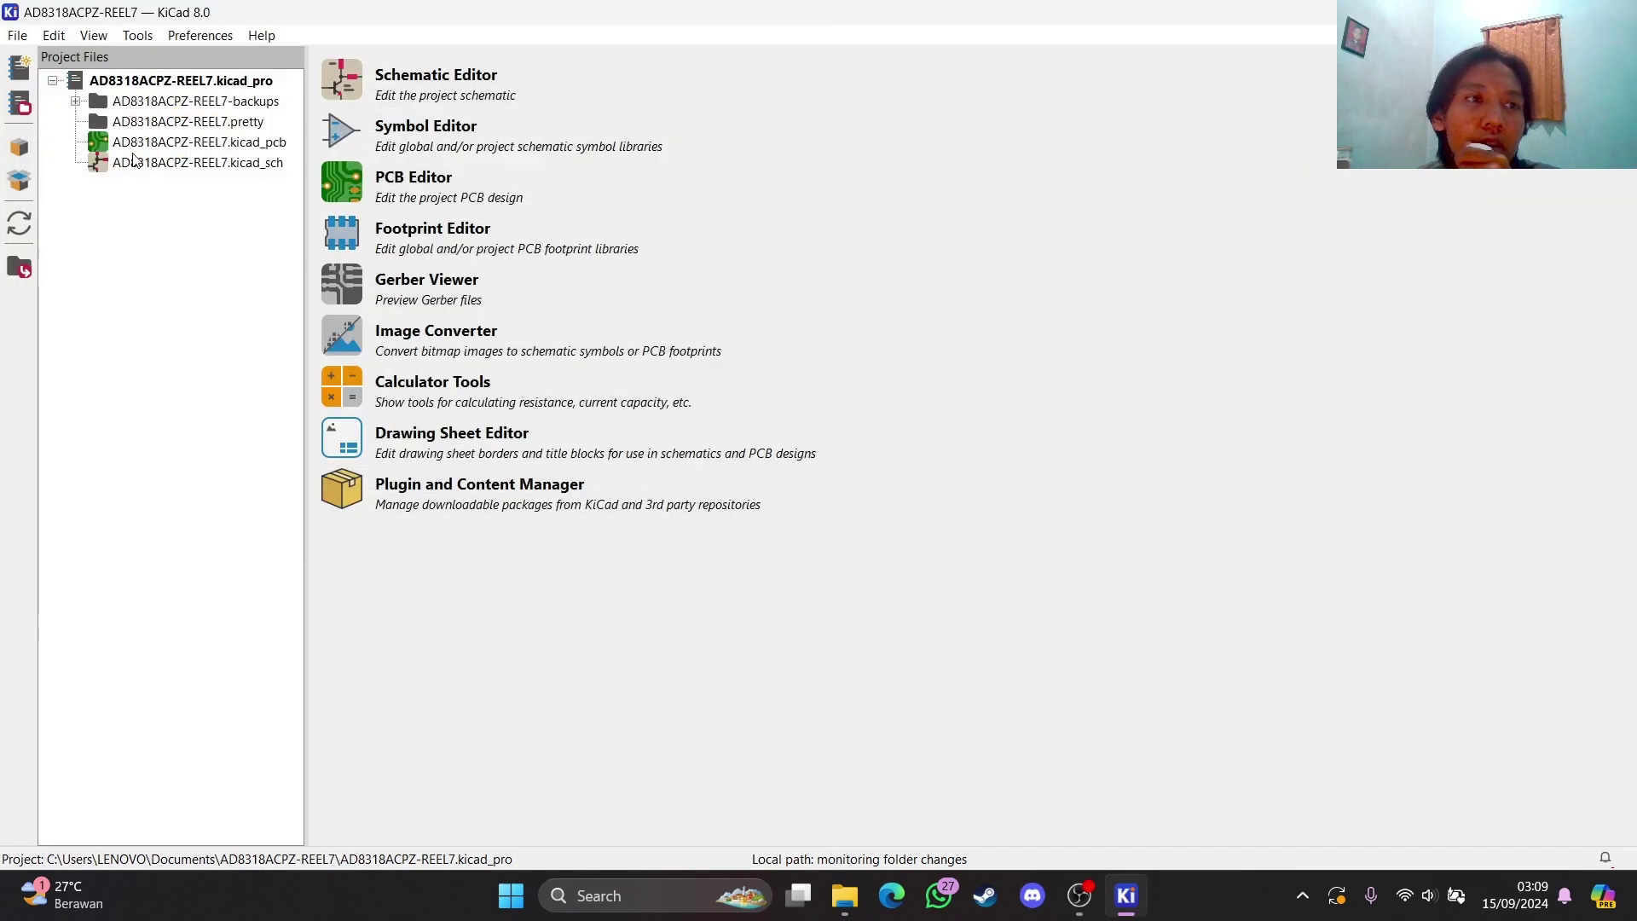
click(17, 35)
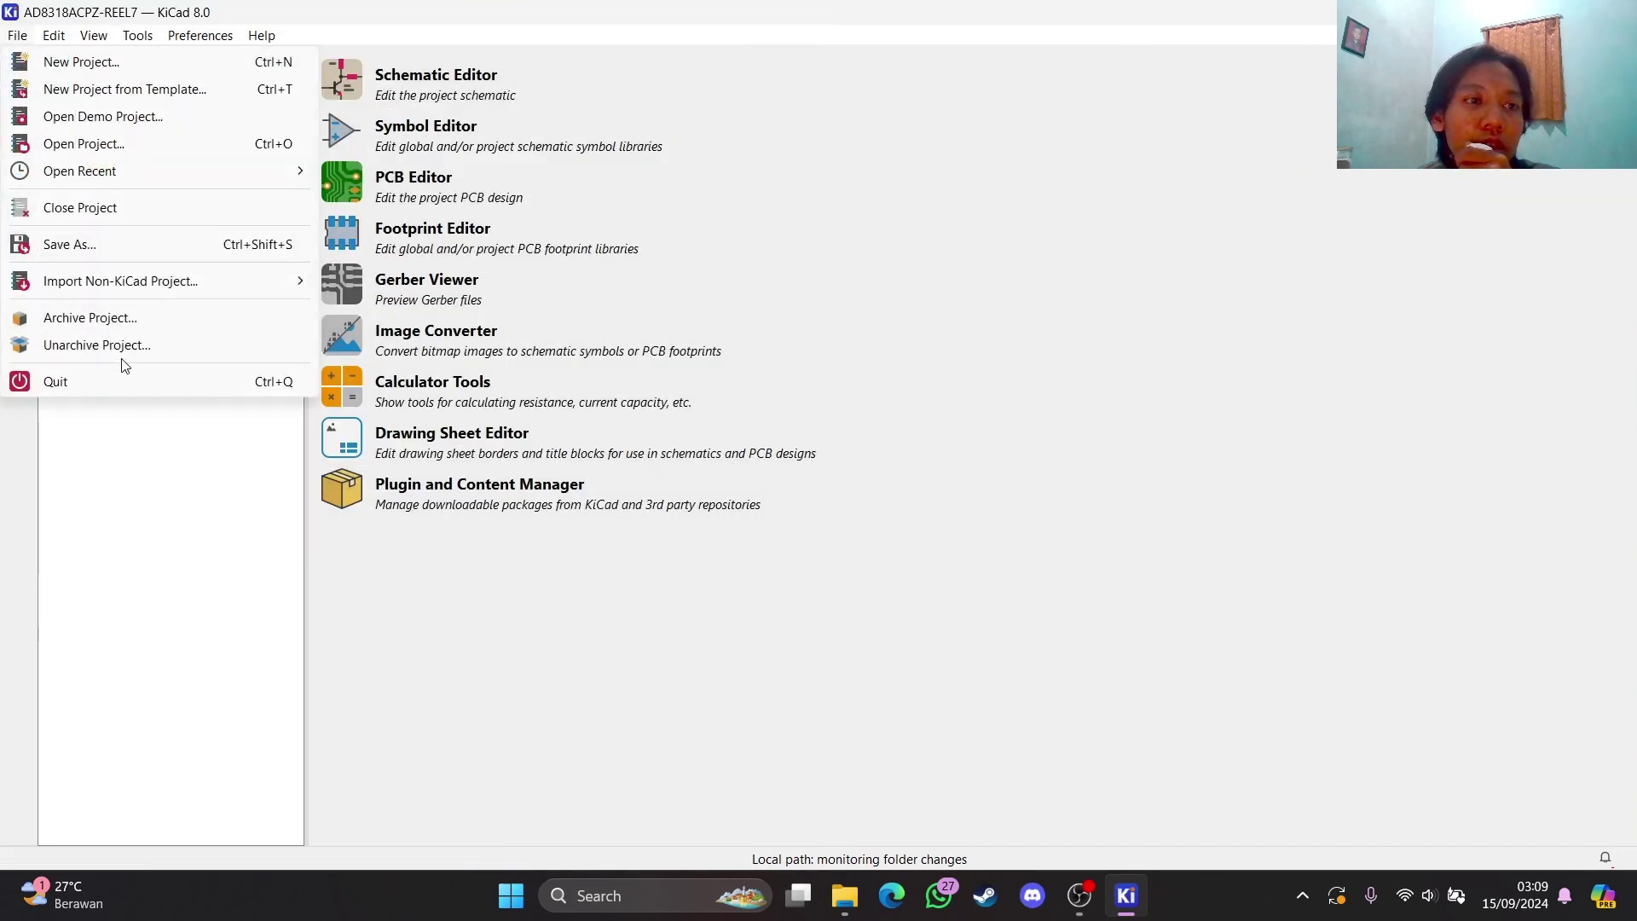
click(106, 207)
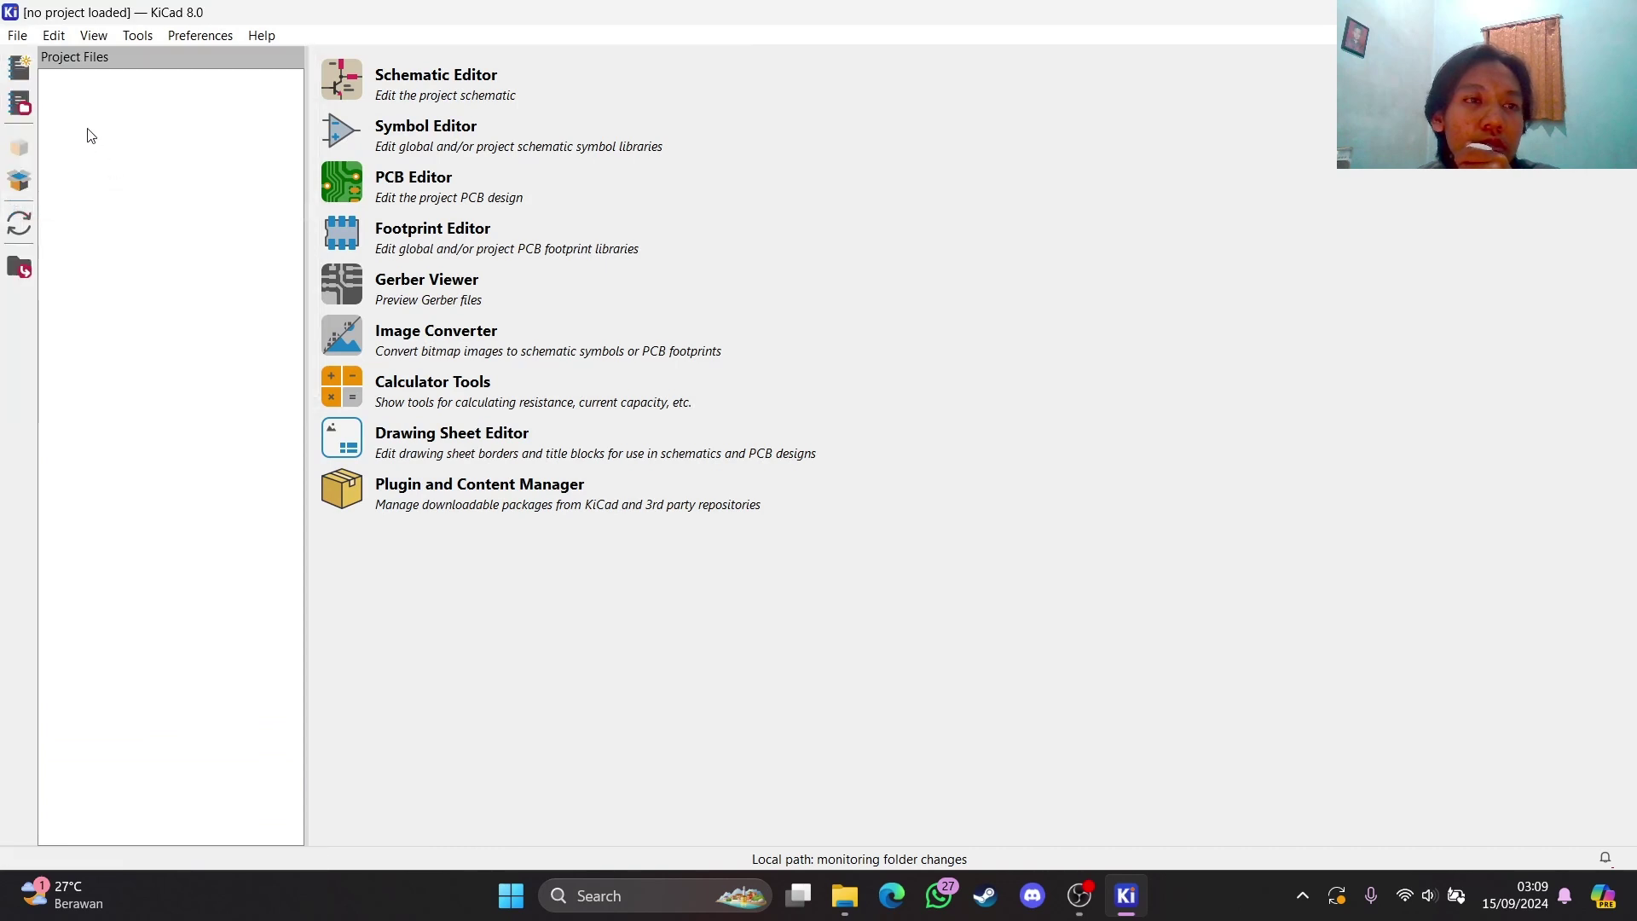
click(17, 35)
Save a new project named AD8318ACPZ-REEL79 in the Documents folder
click(102, 66)
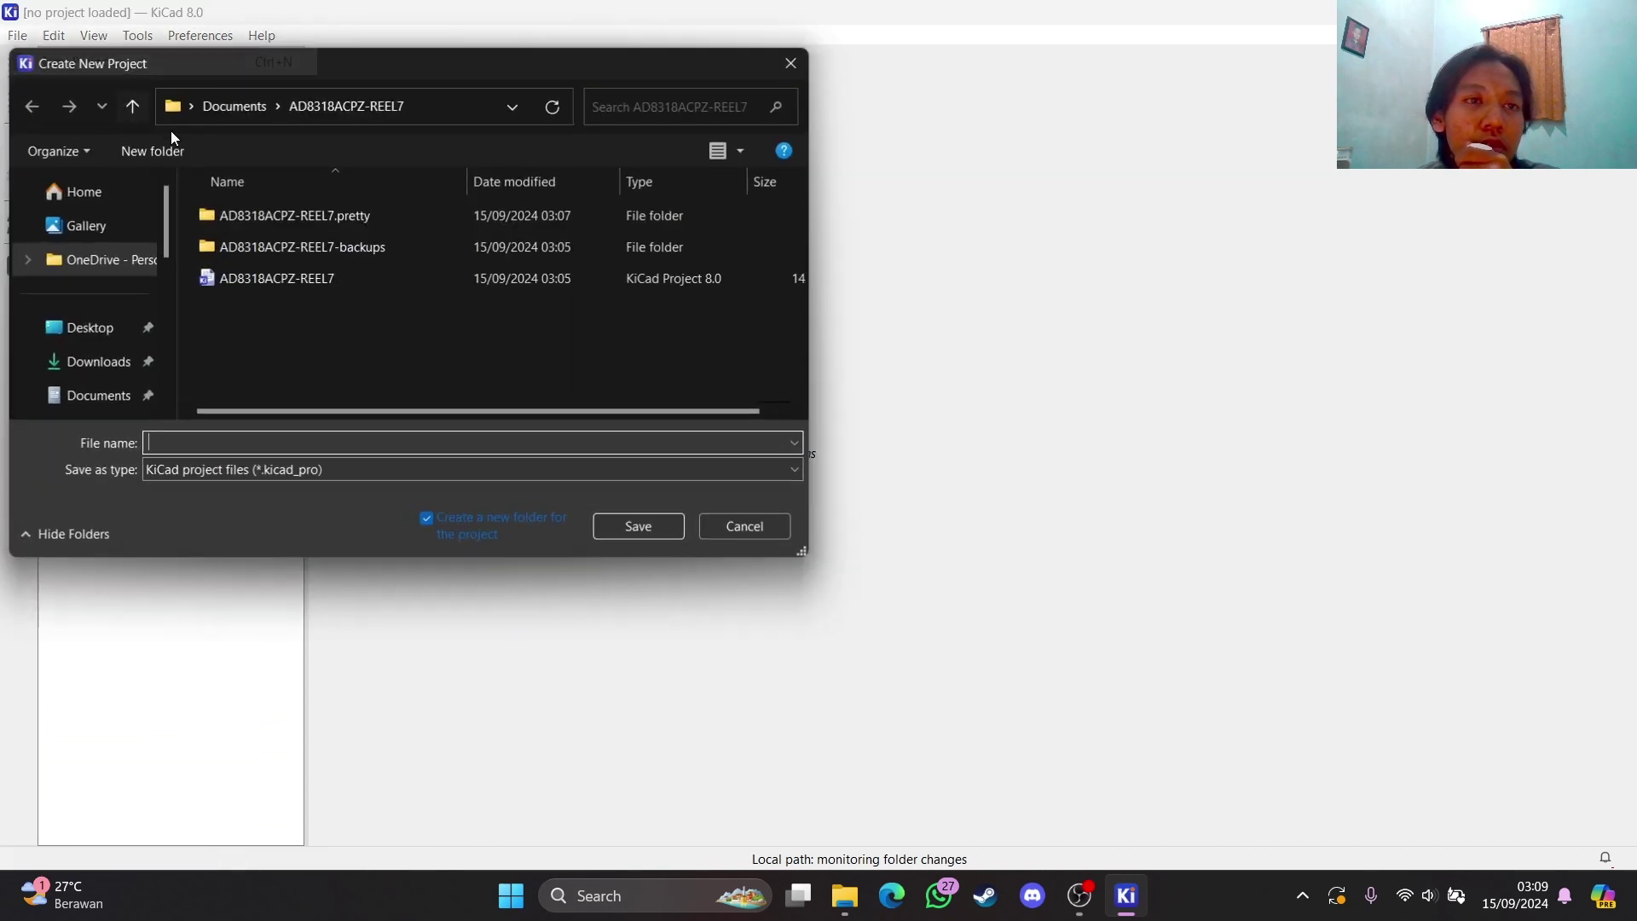
click(97, 362)
click(98, 395)
click(170, 442)
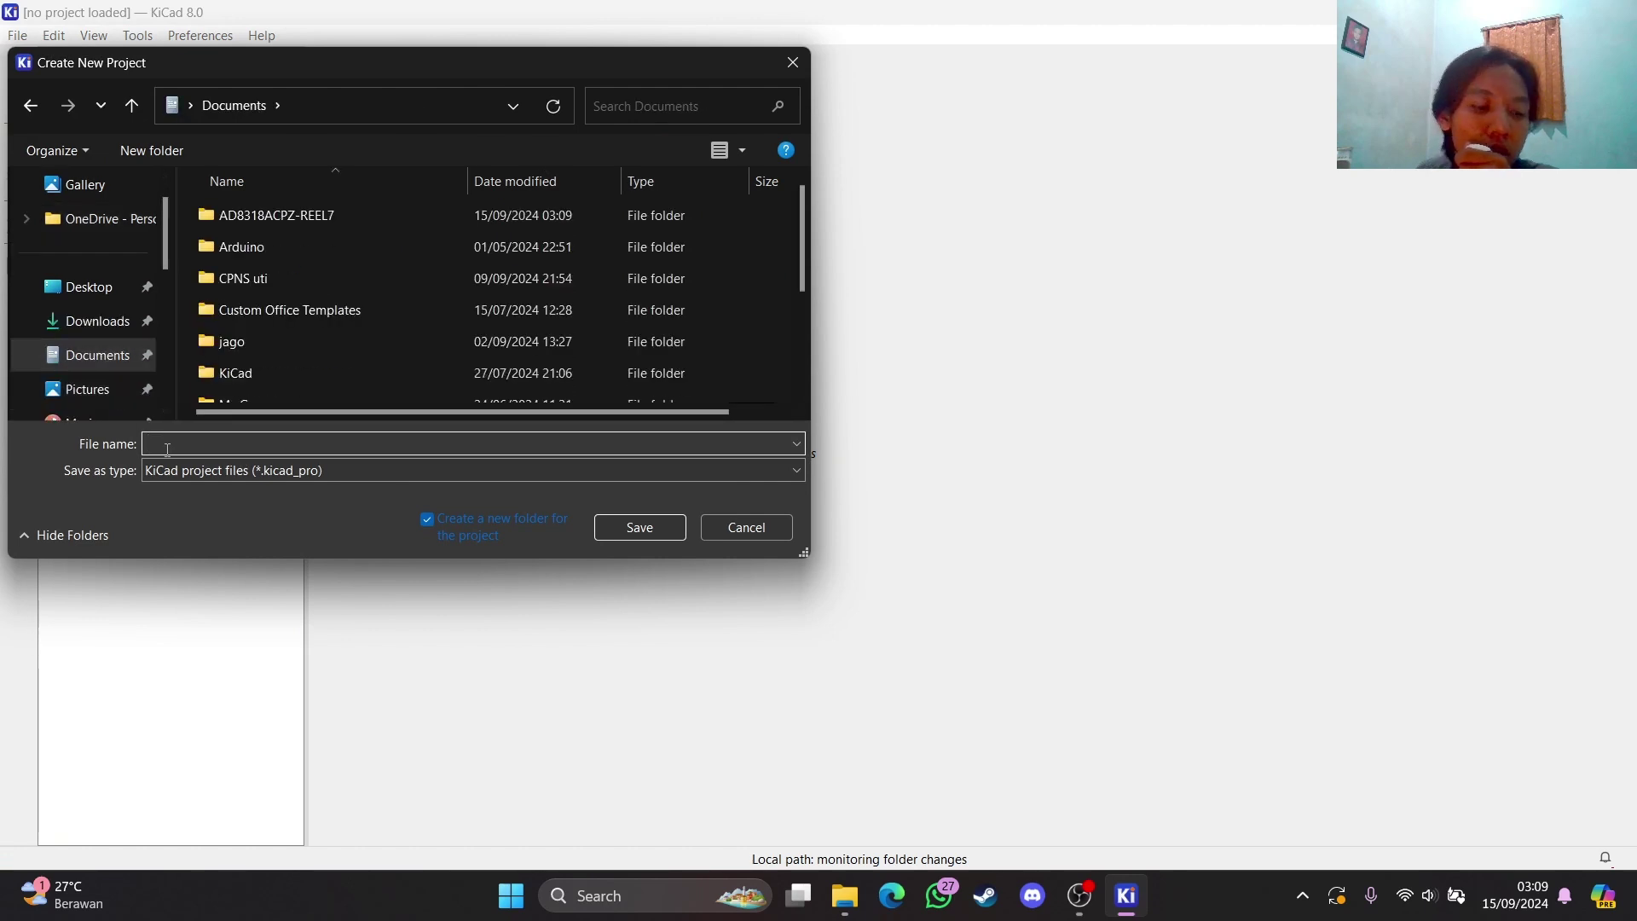
text(AD8318ACPZ-REEL7)
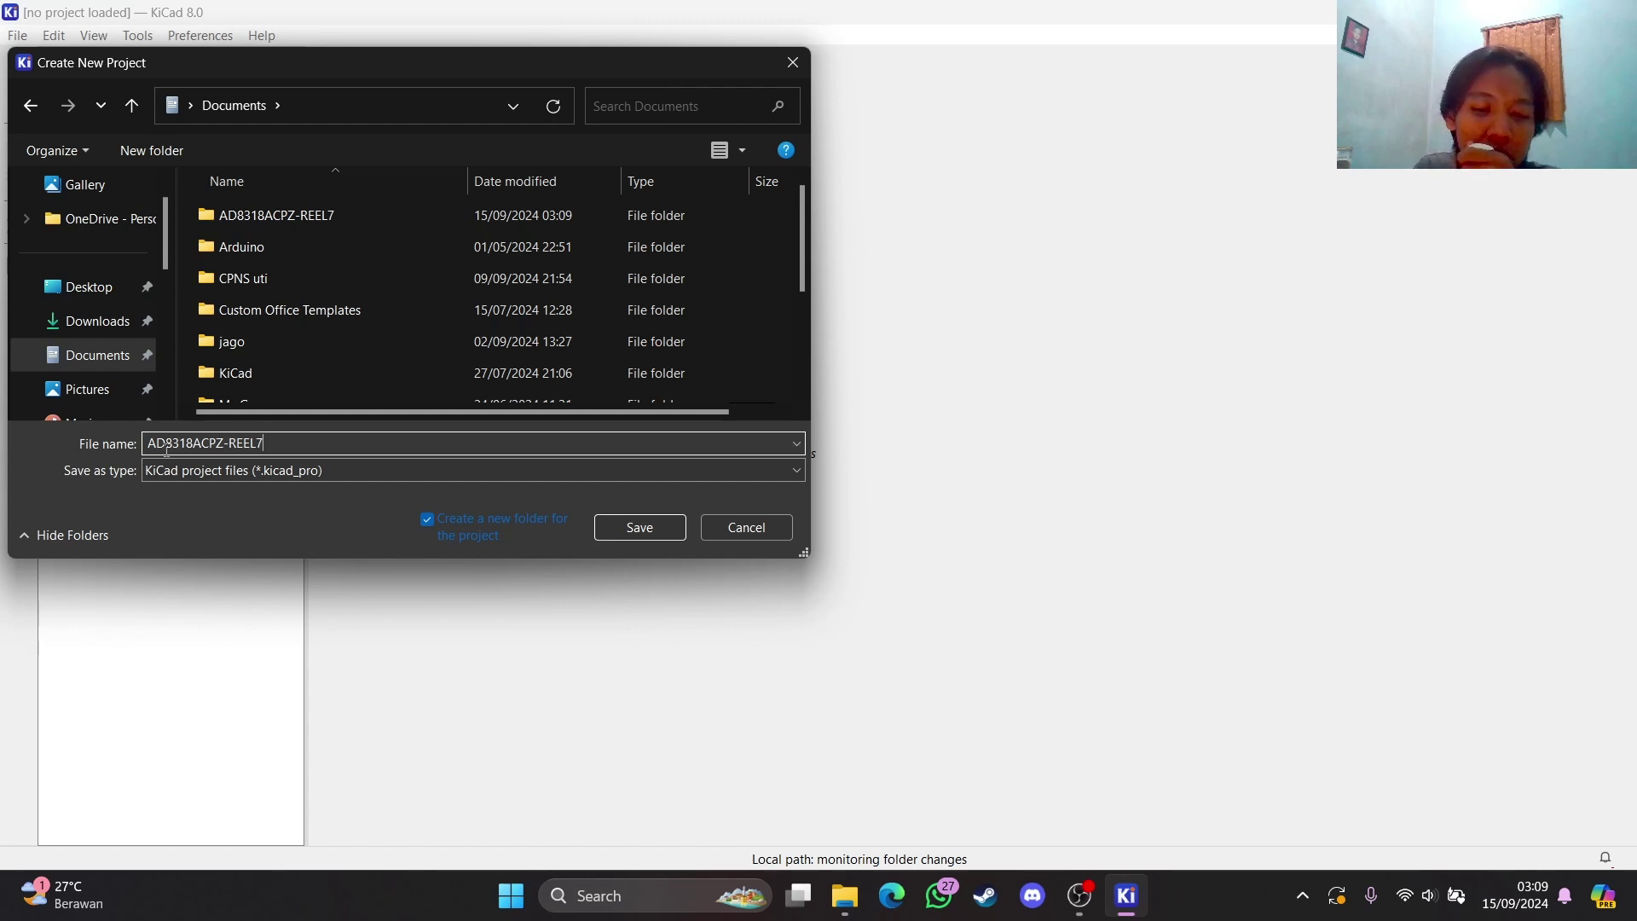
text(9)
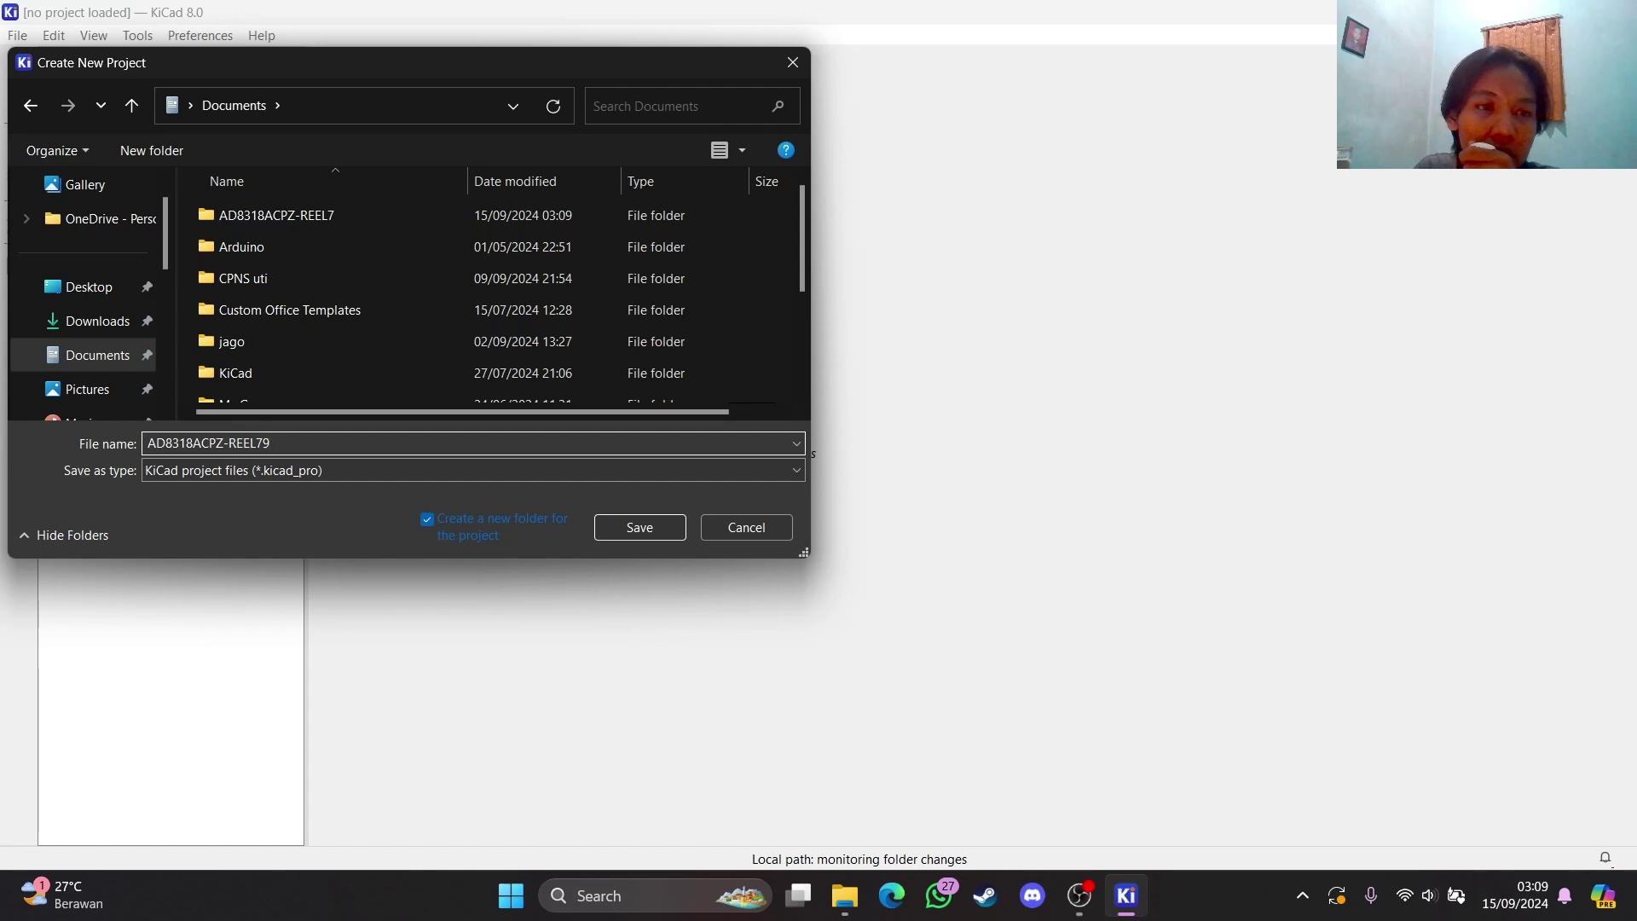
click(657, 532)
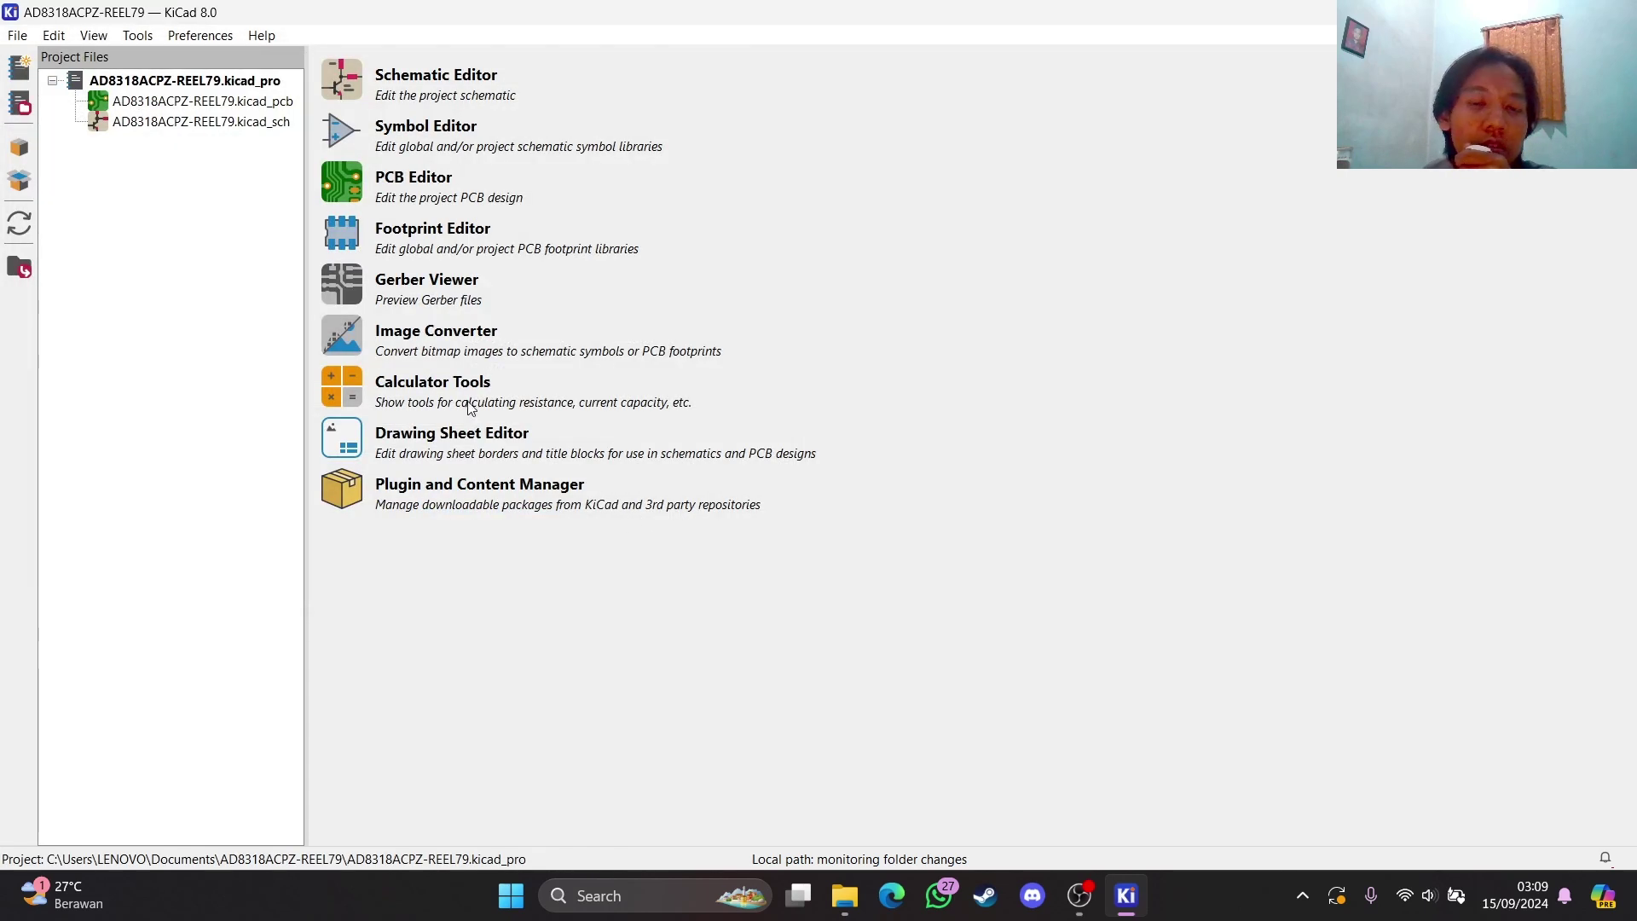
Open the schematic, dismiss the library load errors, and search the symbol chooser for AD8318ACPZ-REEL7
click(345, 84)
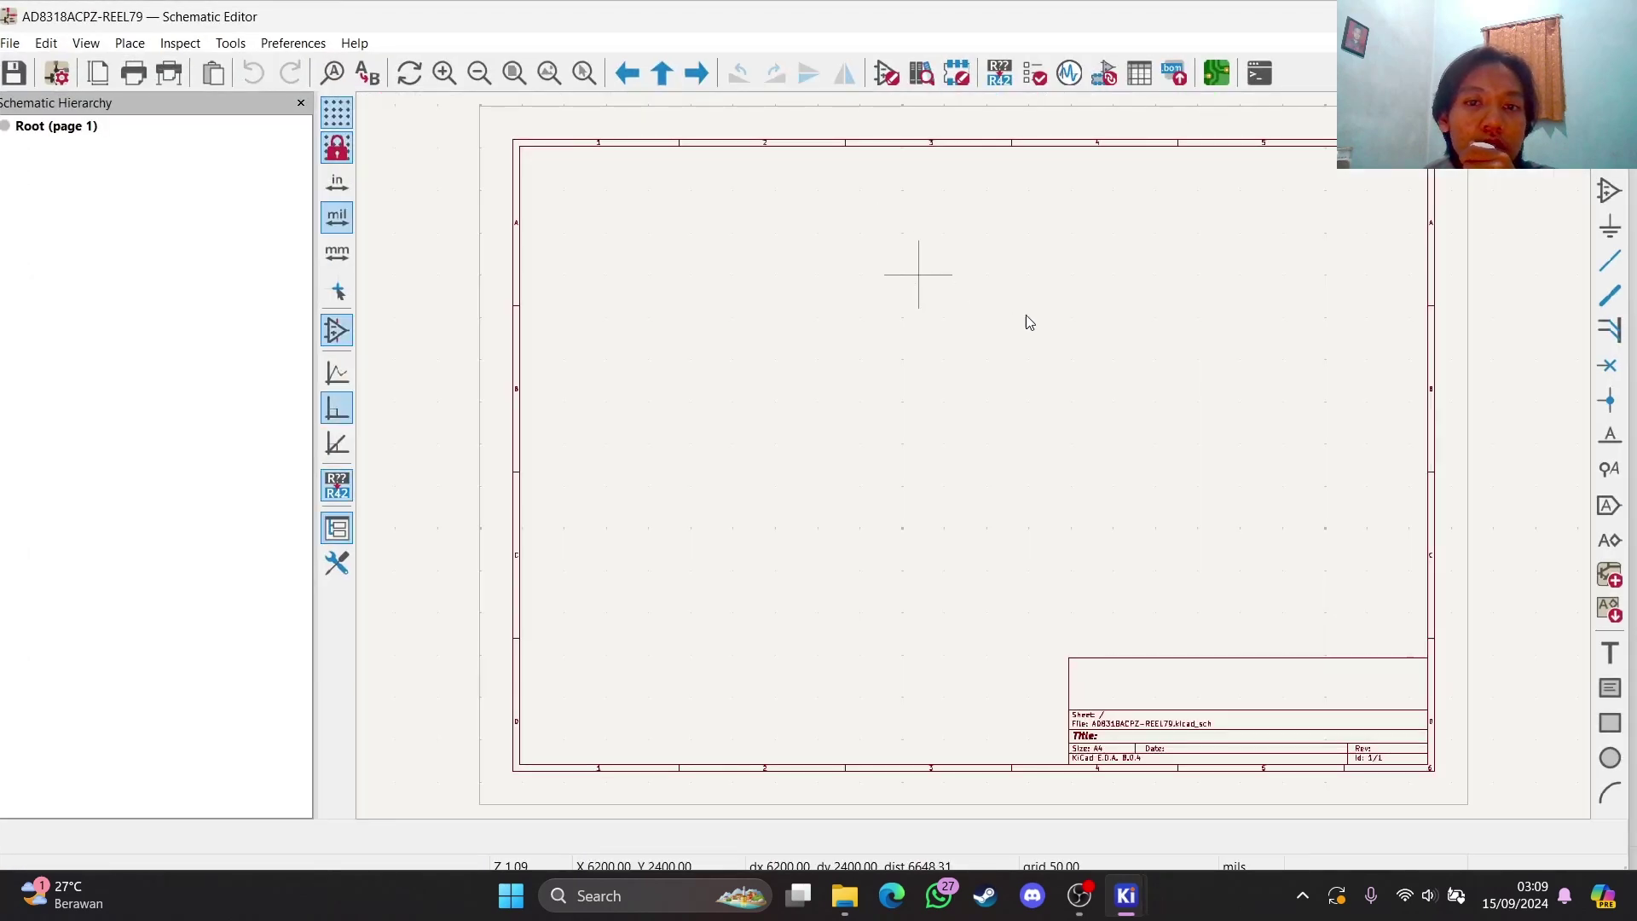
click(1609, 189)
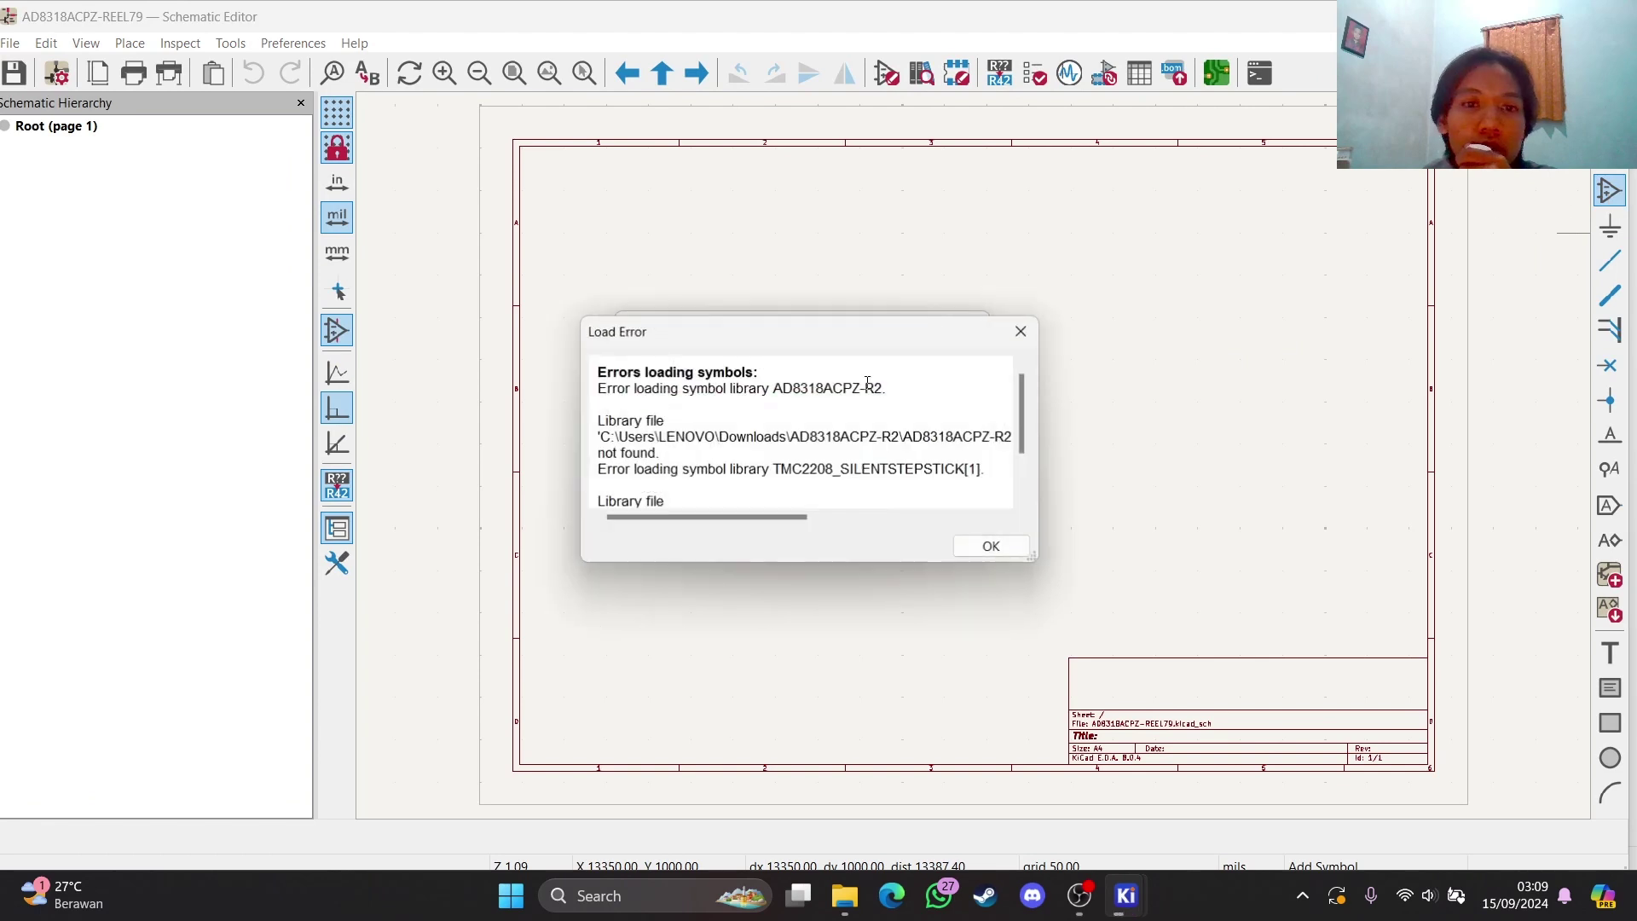
click(989, 547)
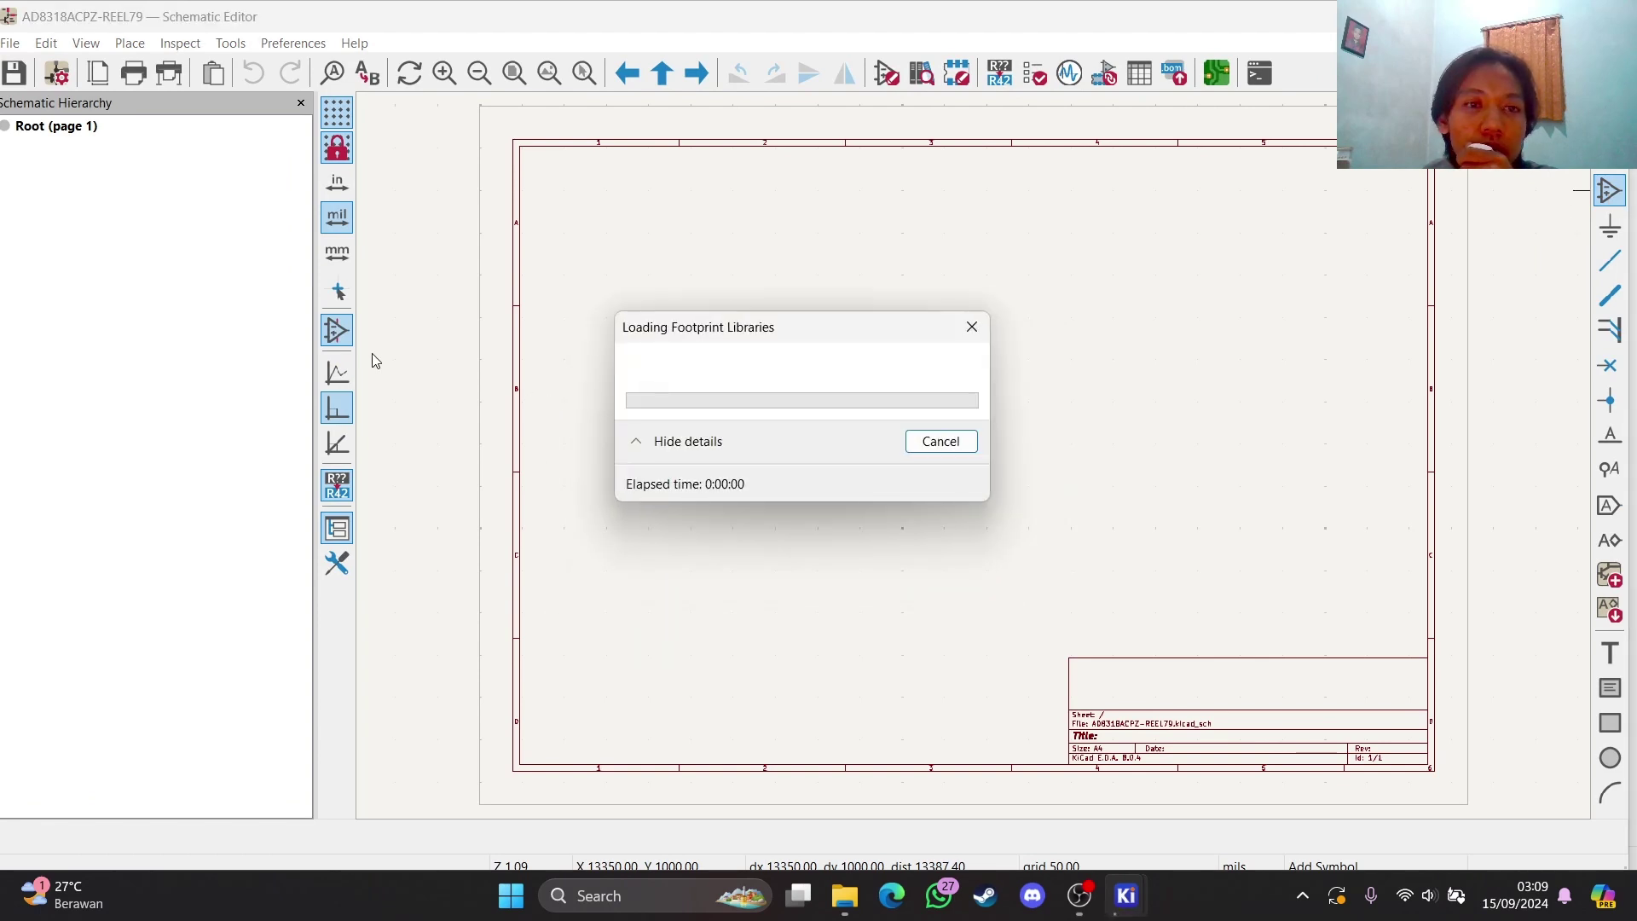
click(264, 152)
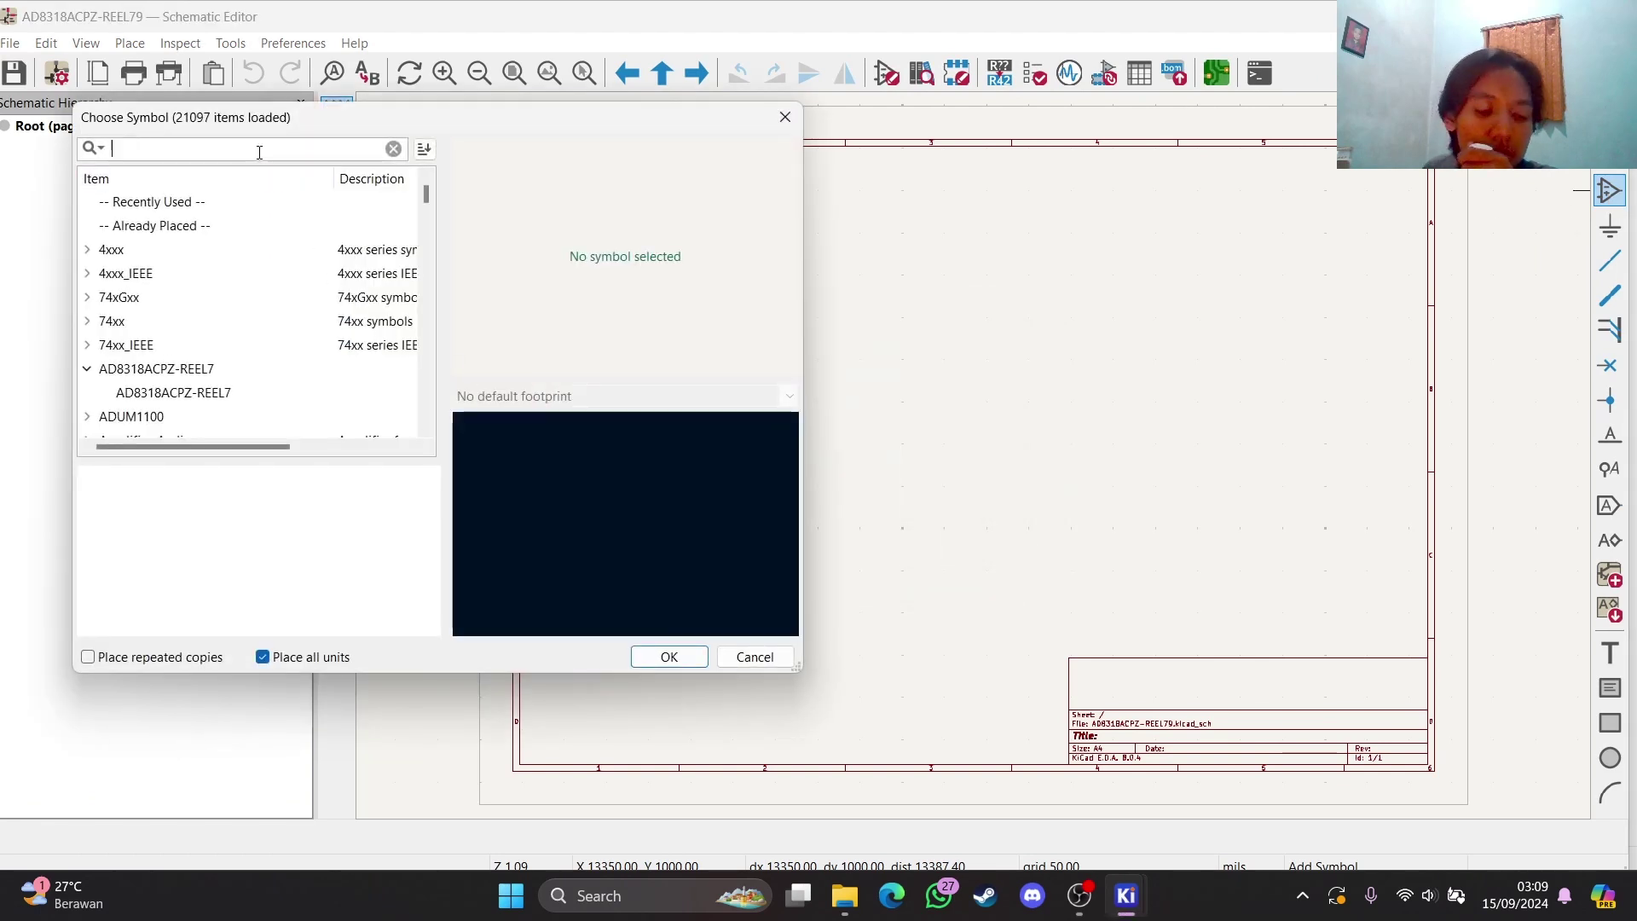
text(AD8318ACPZ-REEL7)
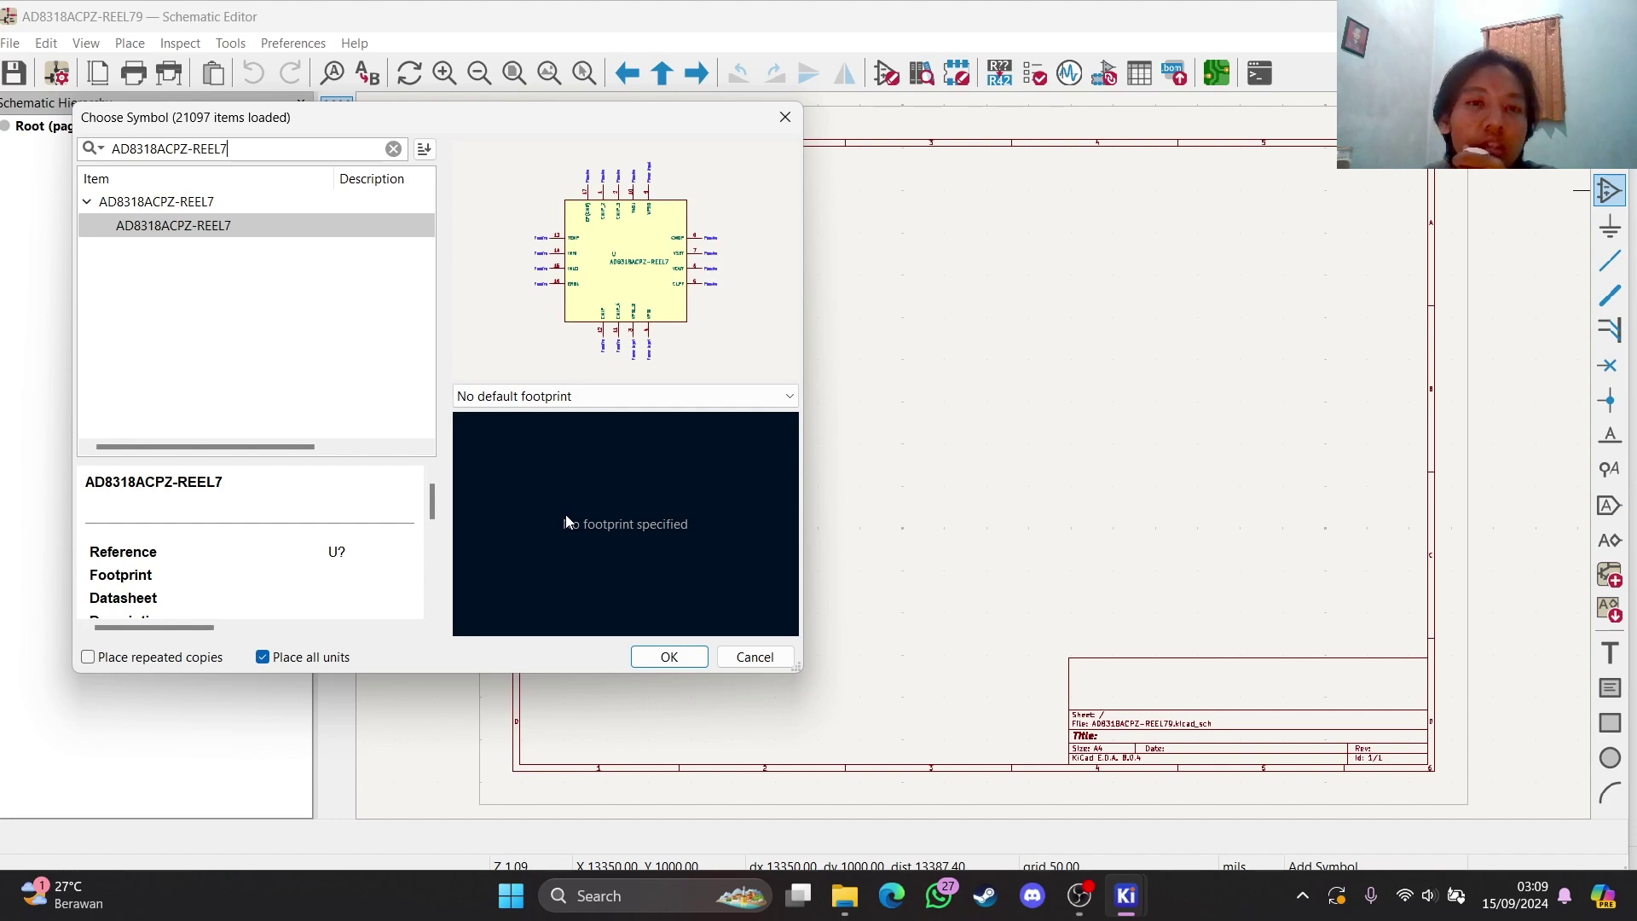
click(393, 148)
Preview the Amplifier_Audio IR4301, IR4311 and IR4312 symbols, and expand the AD8318ACPZ-REEL7 library
scroll(159, 322, down, 1)
scroll(158, 321, down, 2)
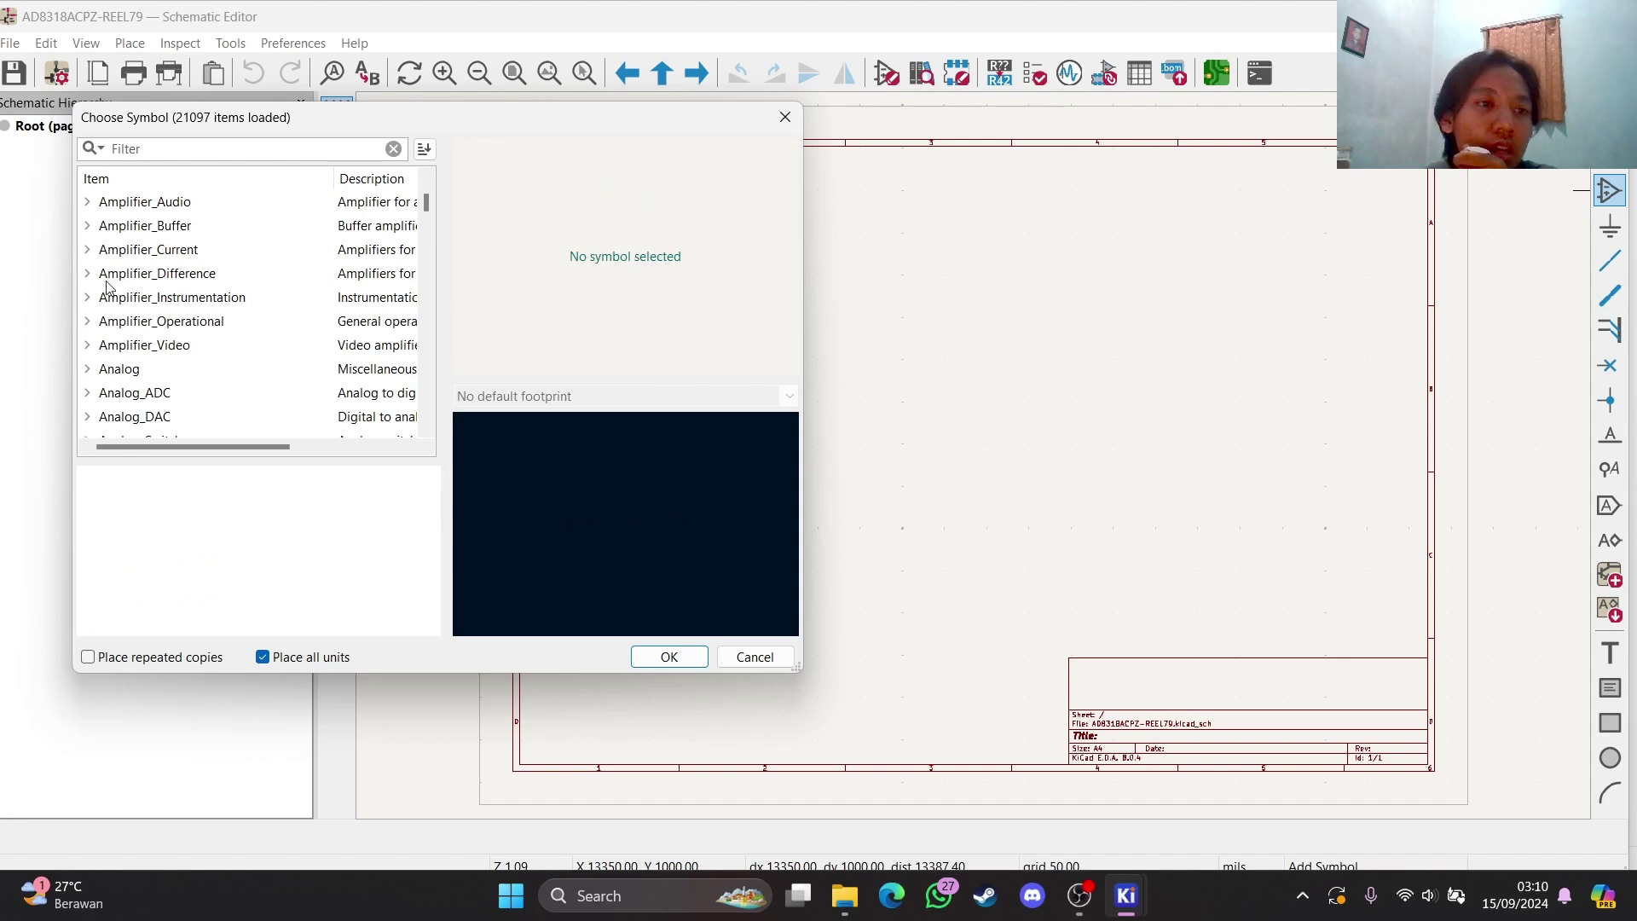
click(88, 201)
click(119, 225)
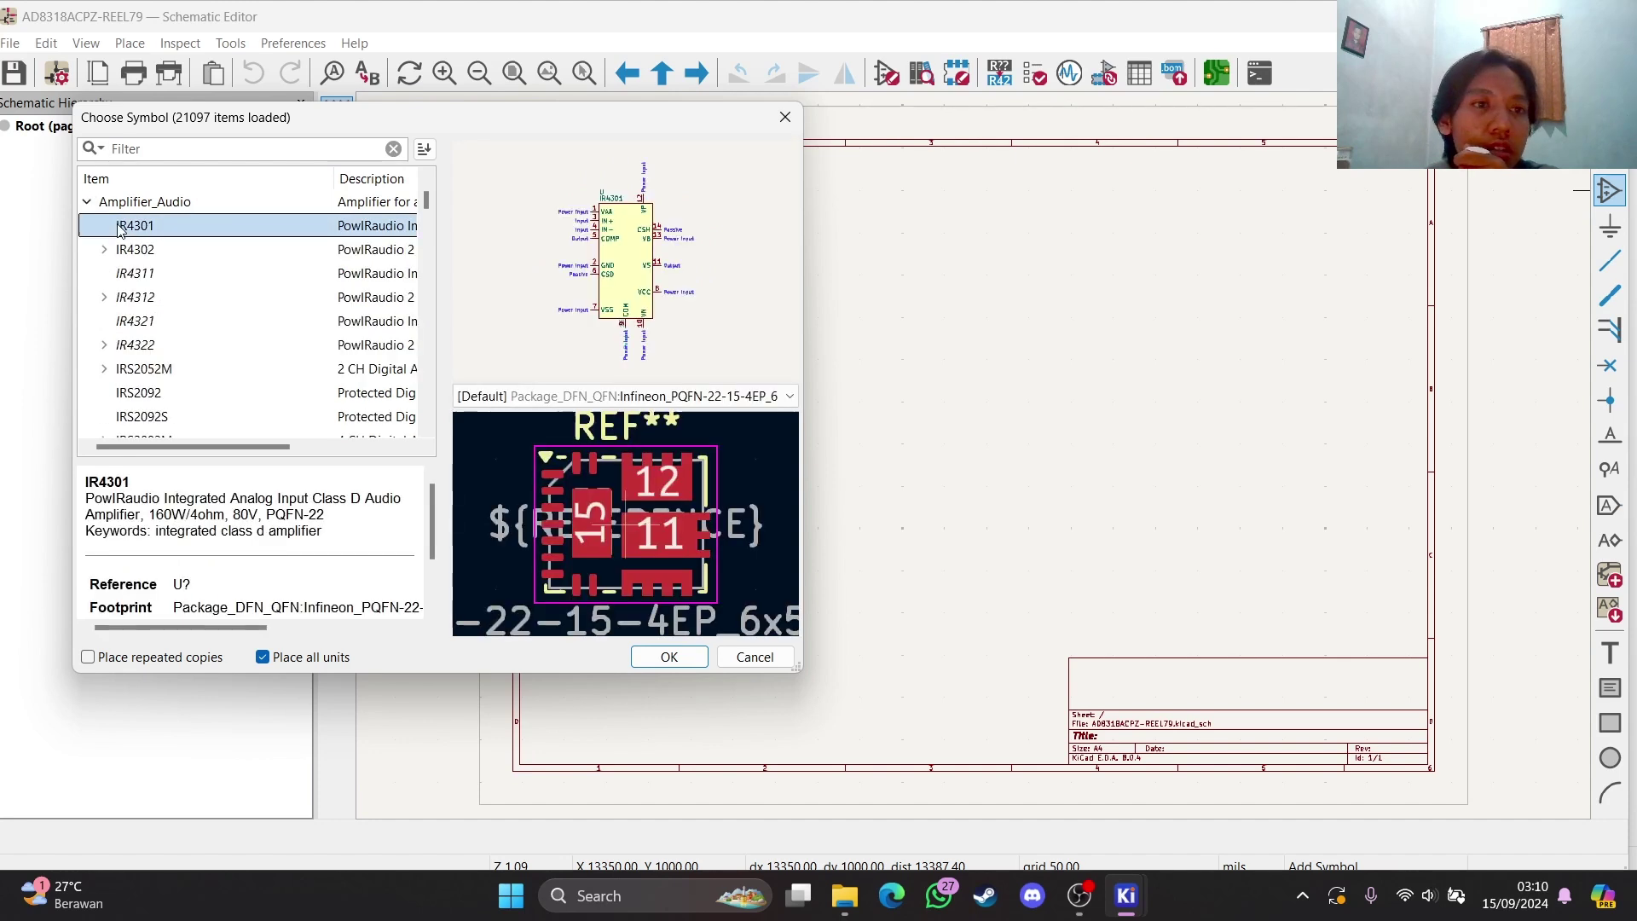
click(141, 274)
click(143, 298)
scroll(208, 303, up, 2)
click(147, 275)
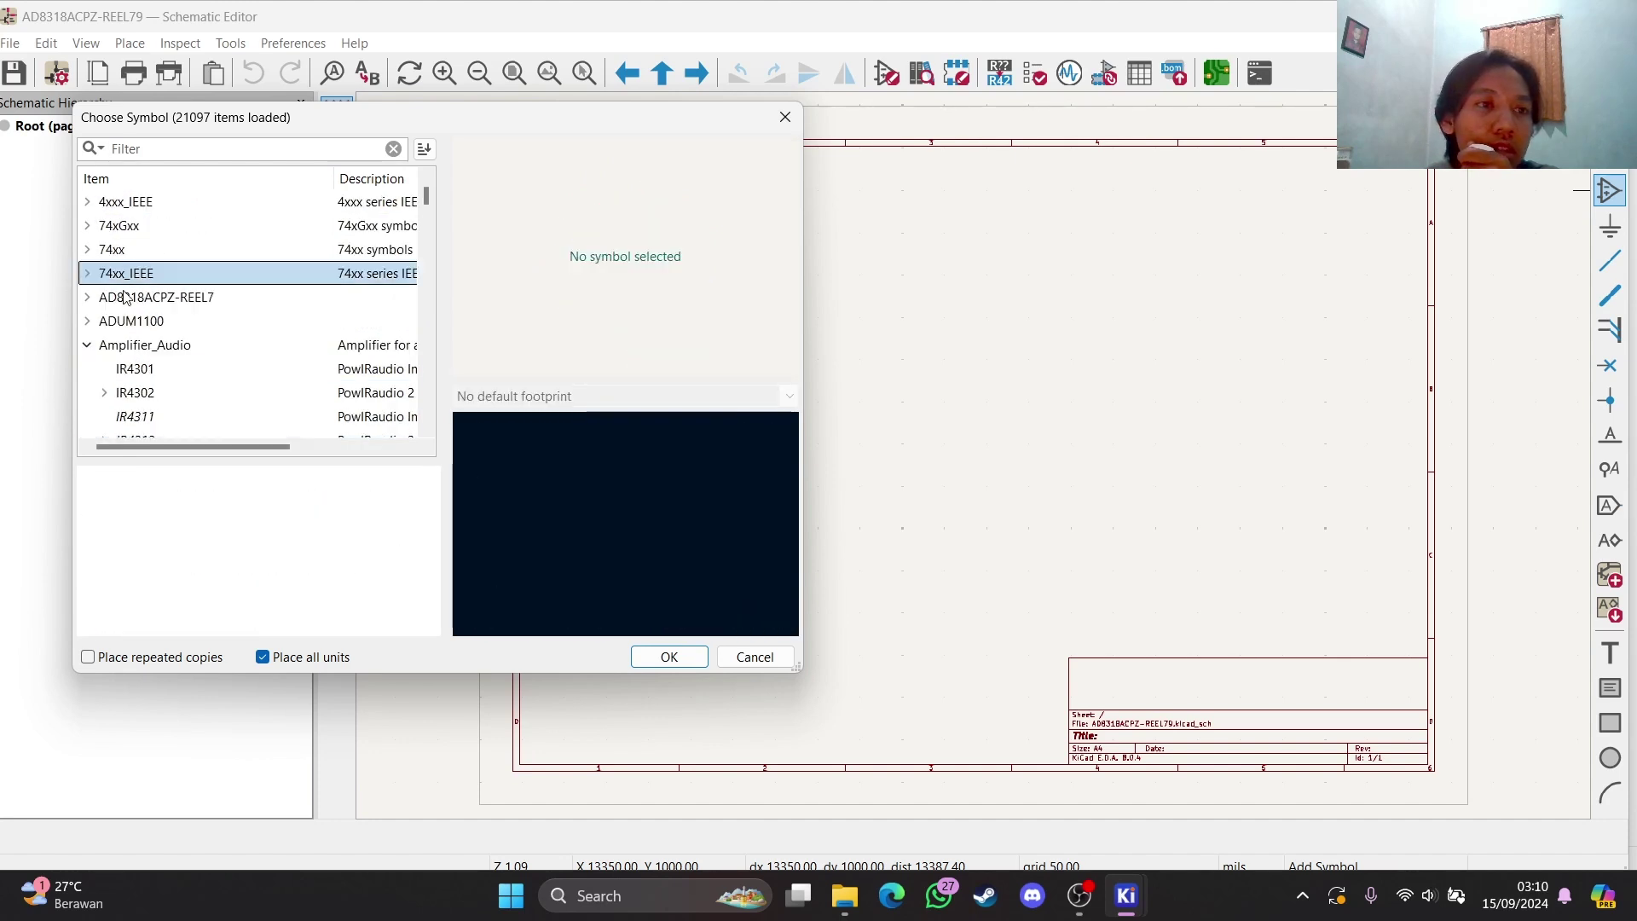
click(129, 297)
click(128, 323)
click(88, 297)
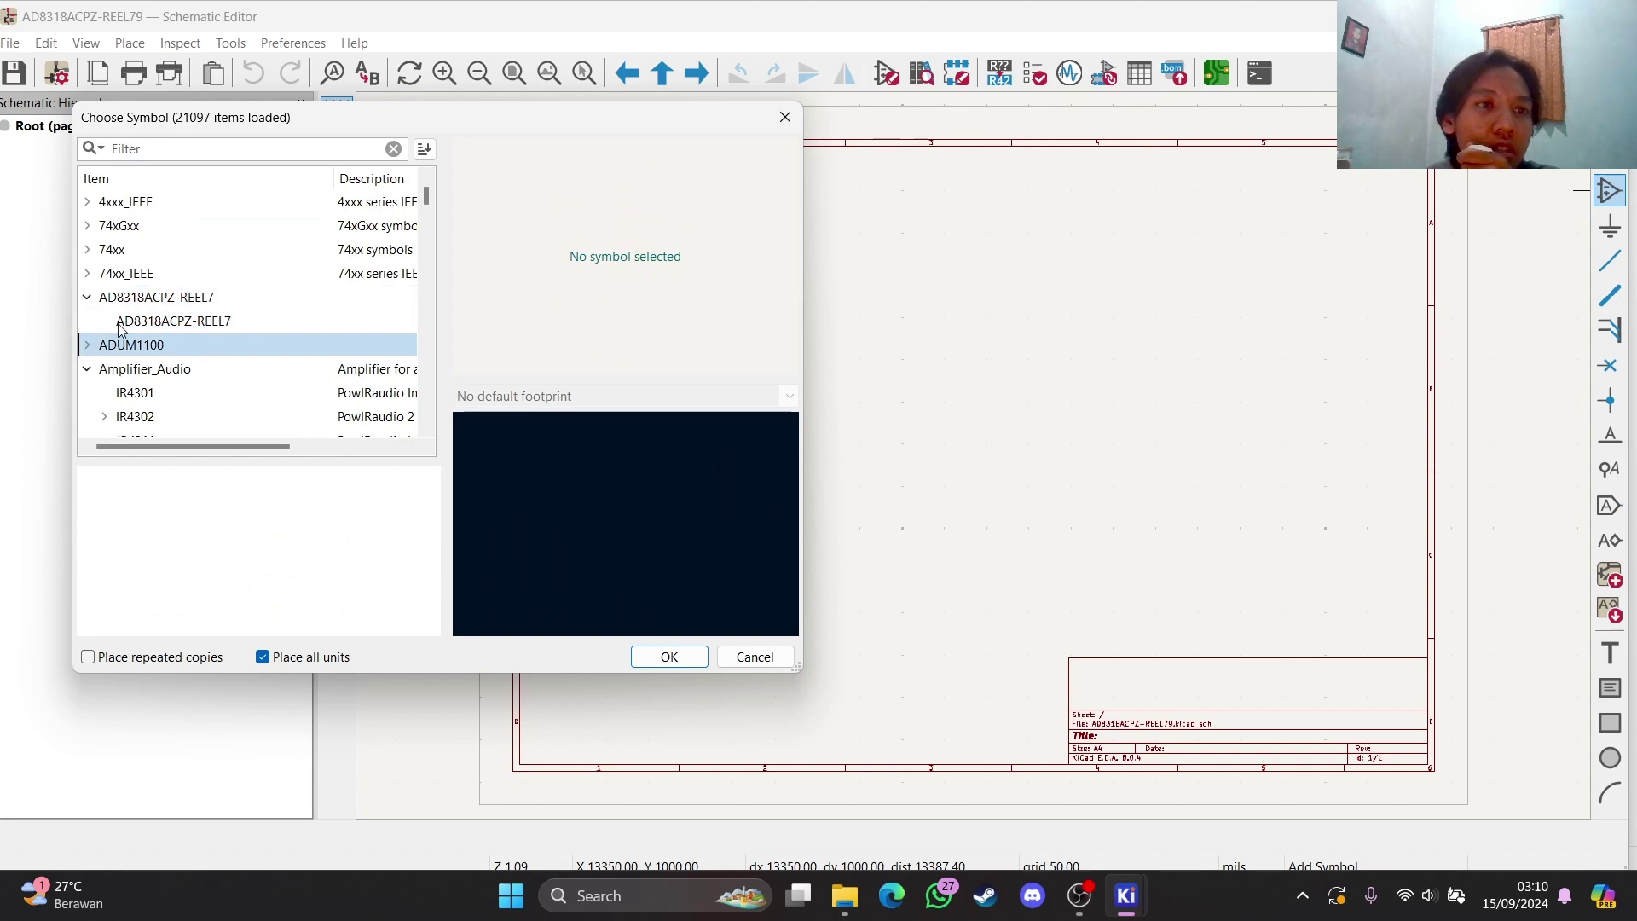
Preview the TDA2030, TDA2050 and TDA2005 amplifier symbols
scroll(115, 290, down, 12)
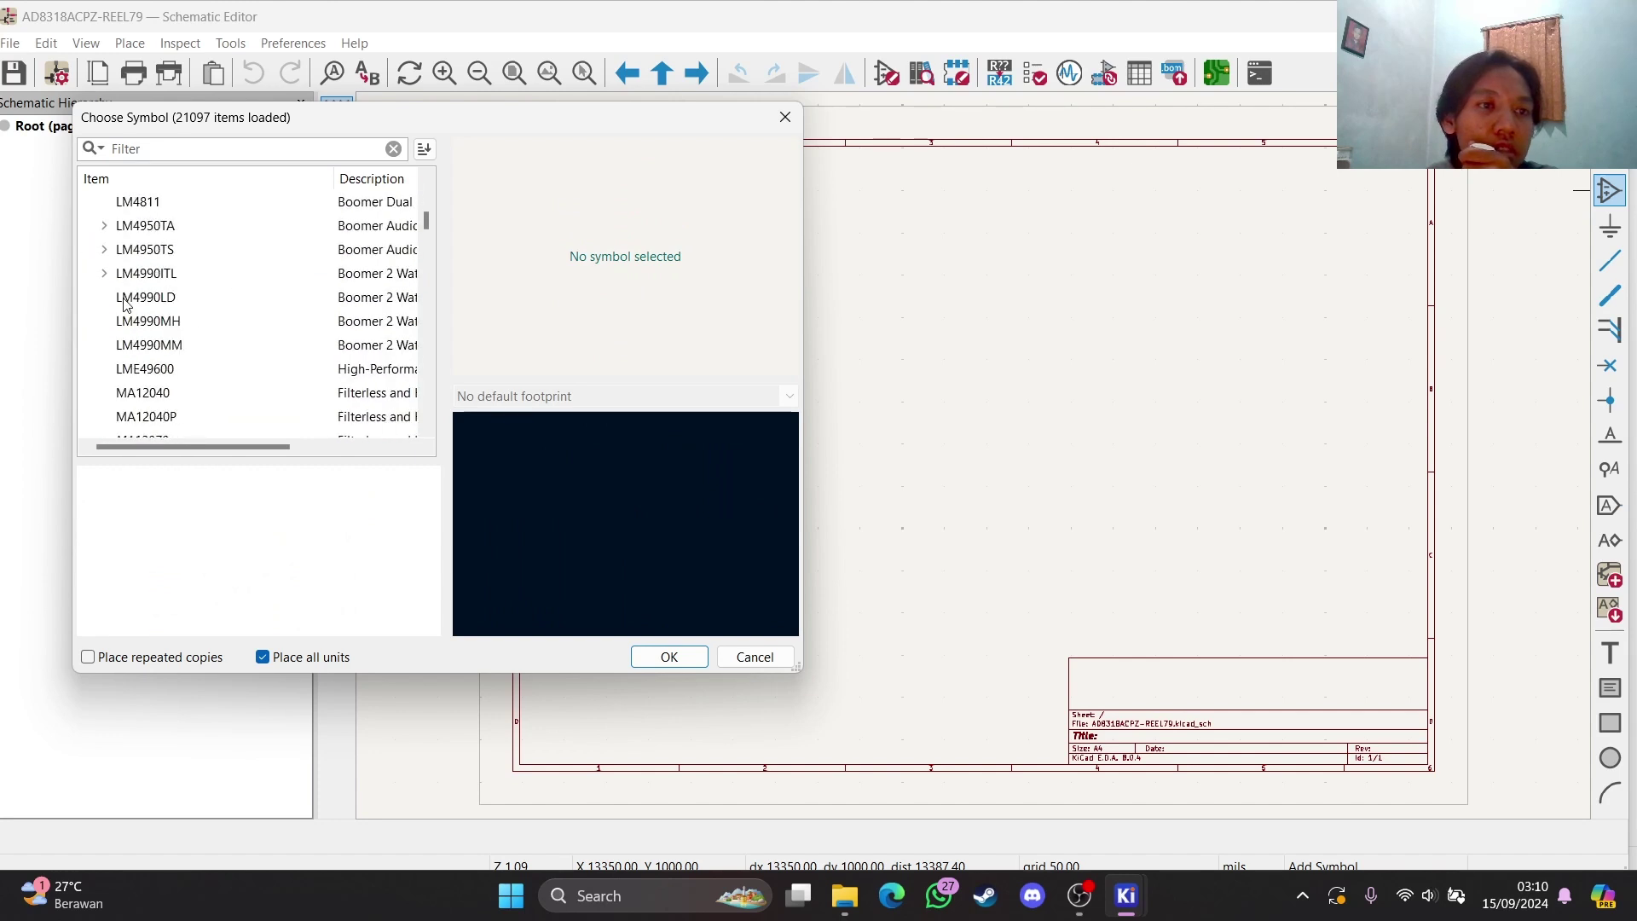
scroll(123, 306, down, 4)
click(138, 345)
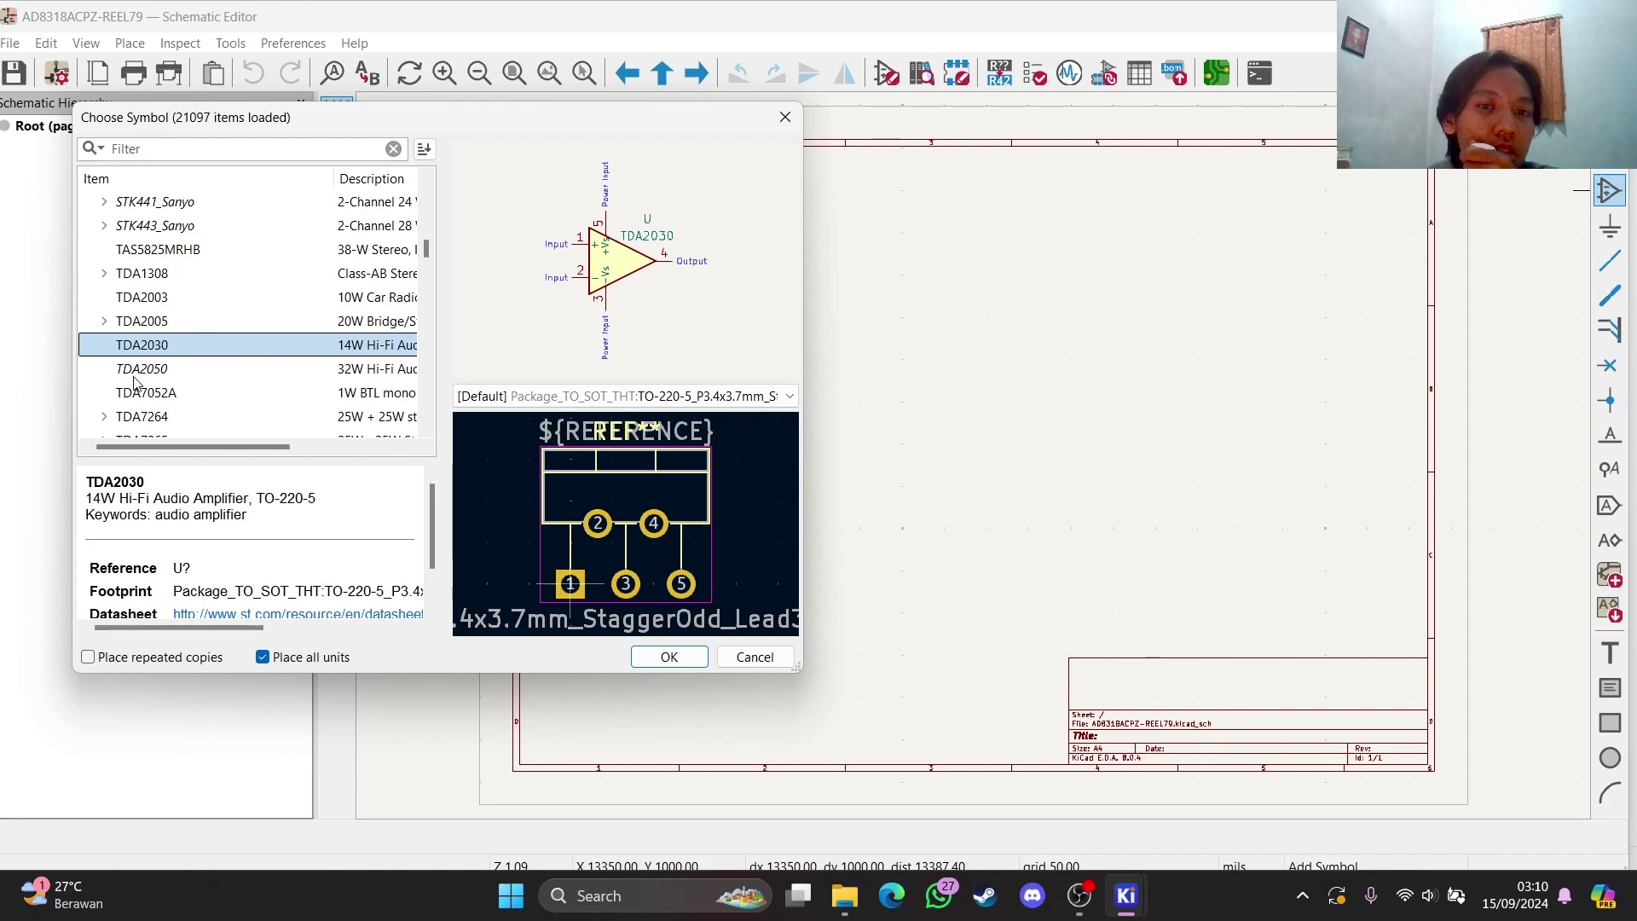
click(139, 368)
click(152, 317)
scroll(119, 303, down, 5)
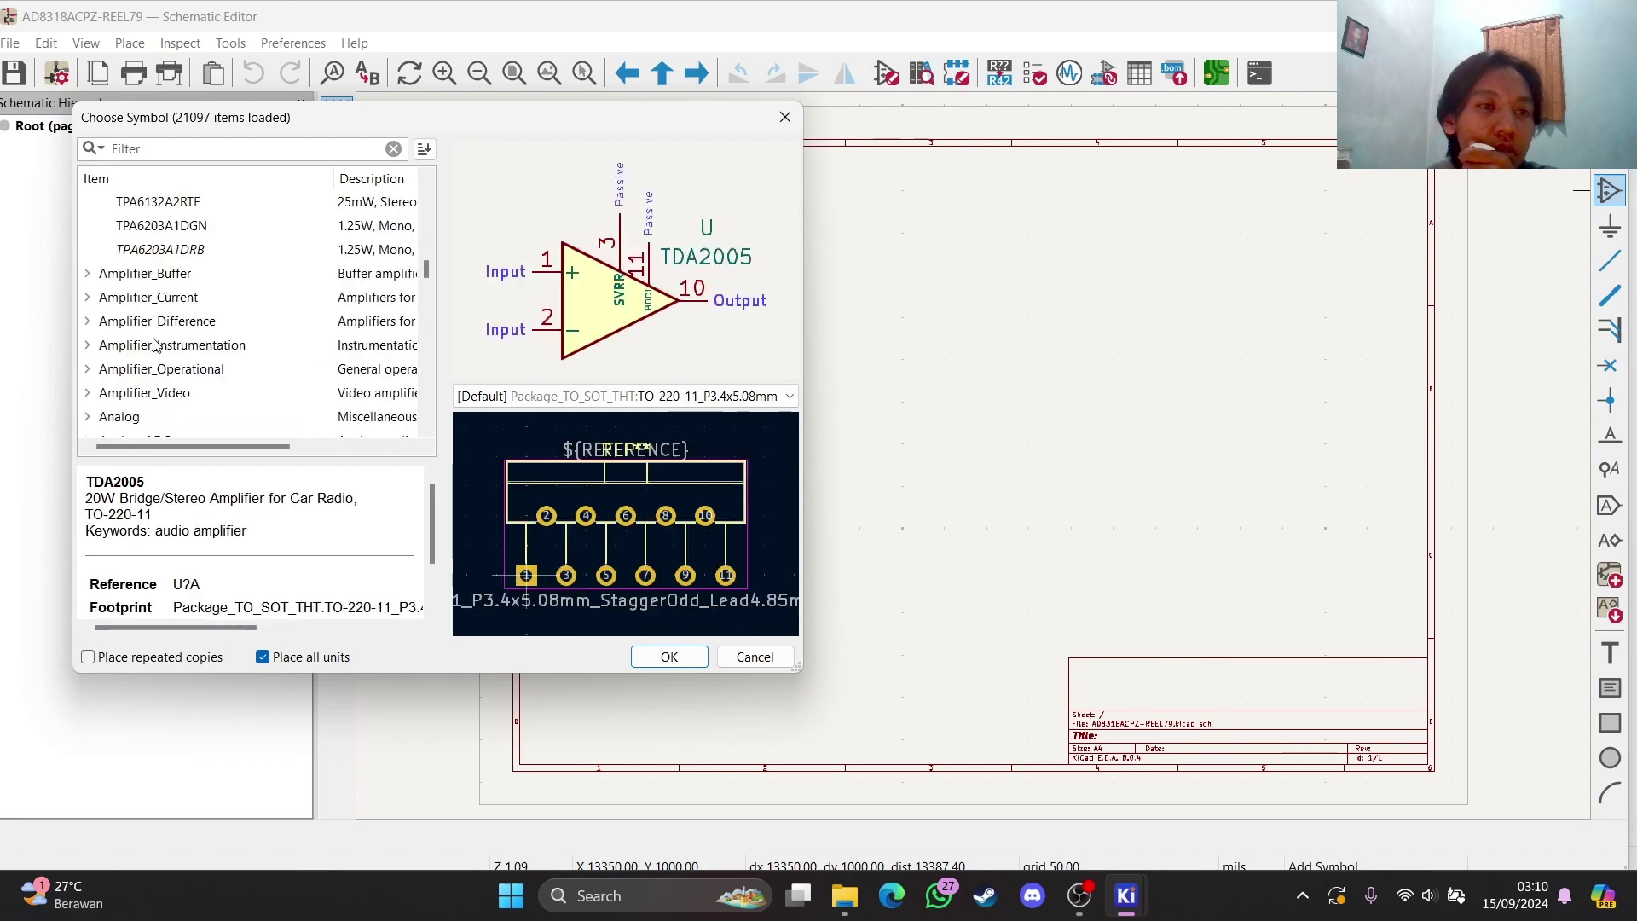
Browse the Amplifier_Current AD8202–AD8206 symbols, then close the chooser without placing anything
double_click(115, 296)
click(119, 345)
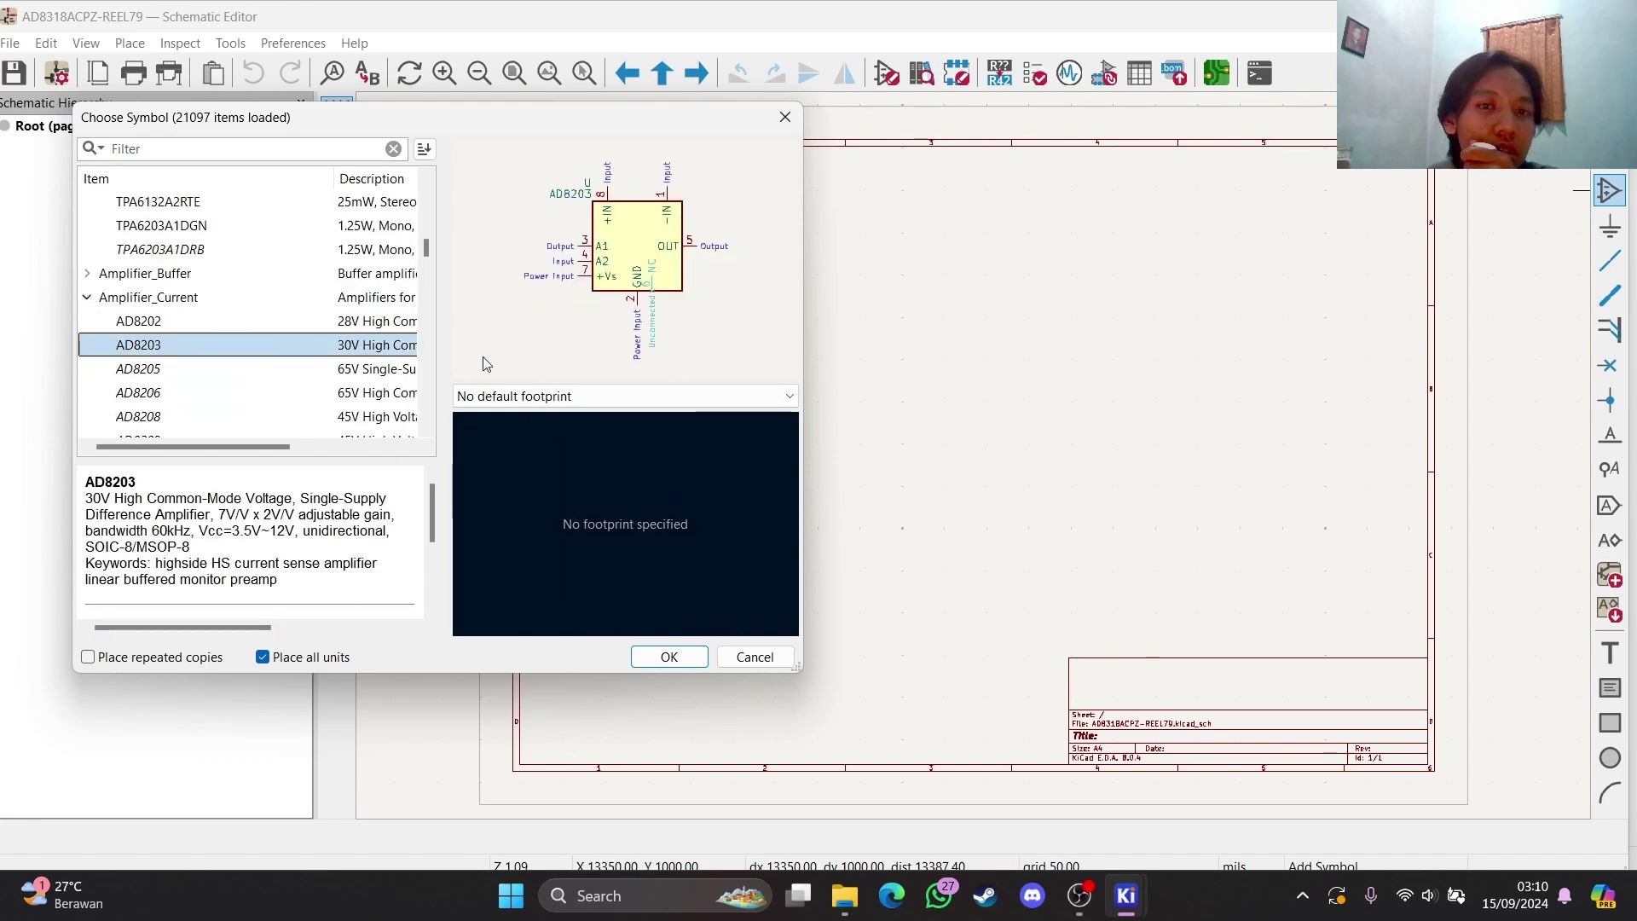
click(145, 323)
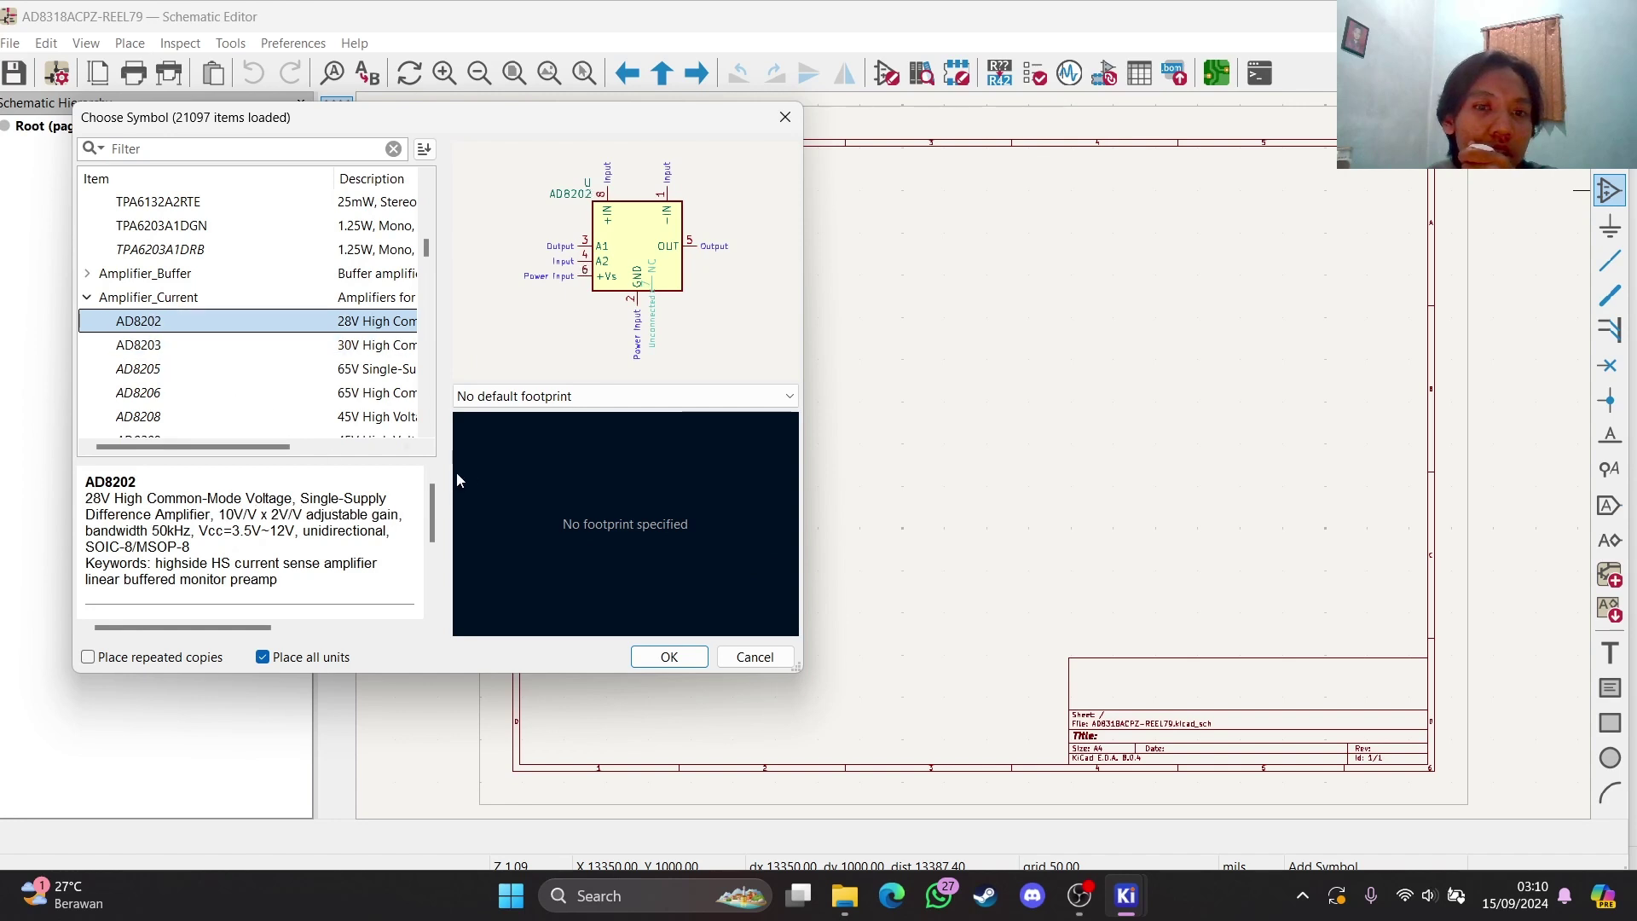
click(162, 394)
click(191, 368)
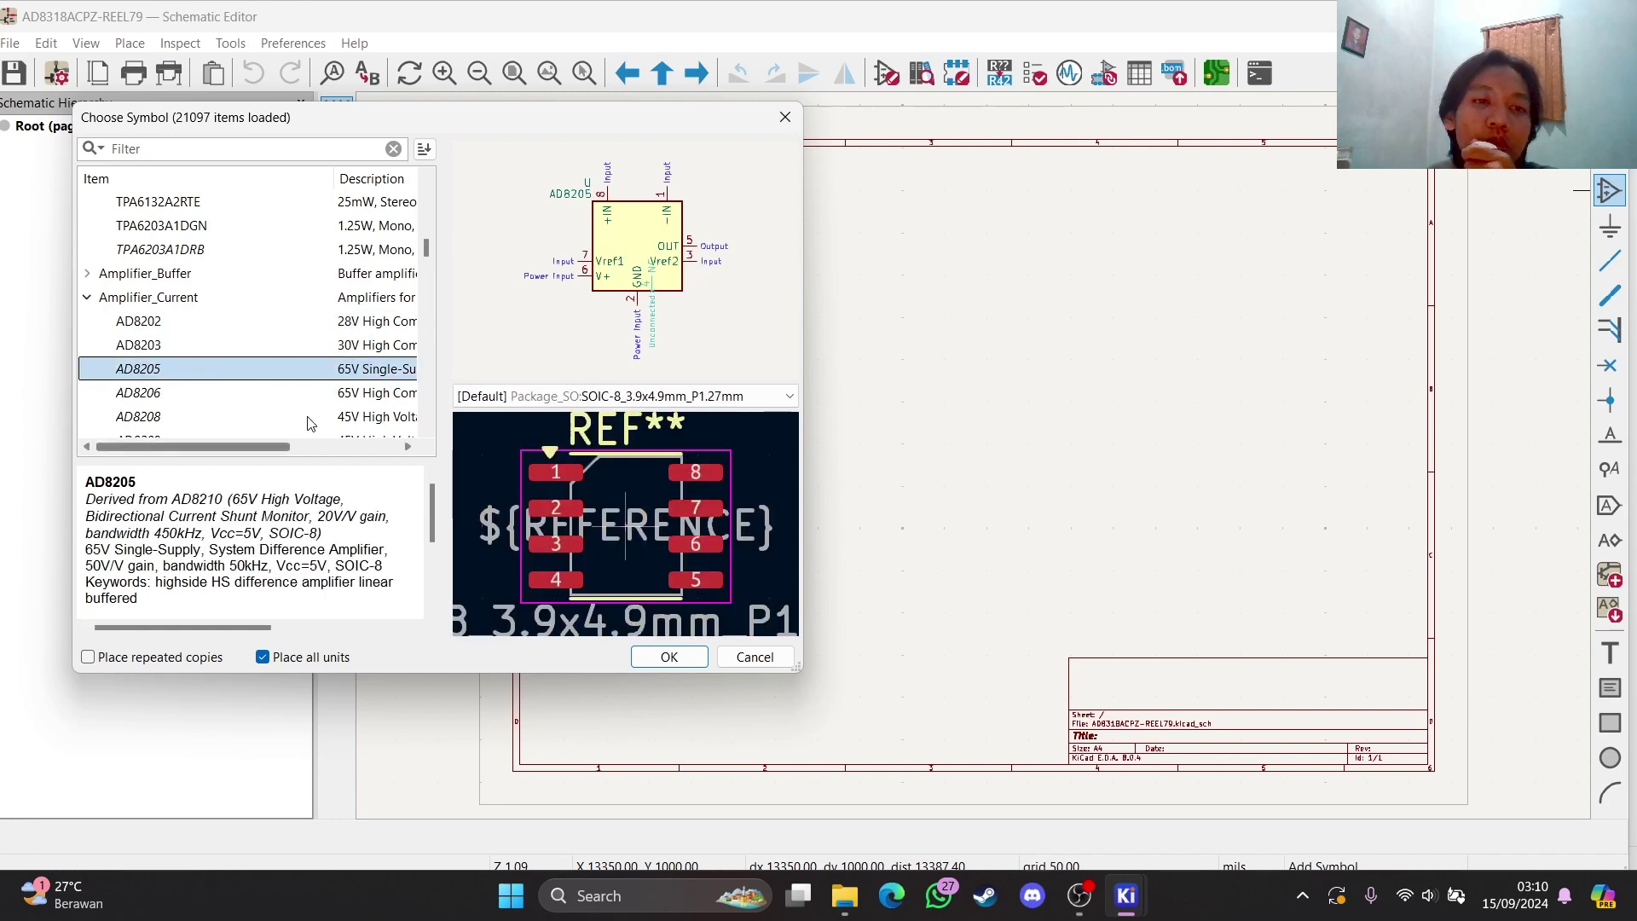
click(189, 347)
click(192, 371)
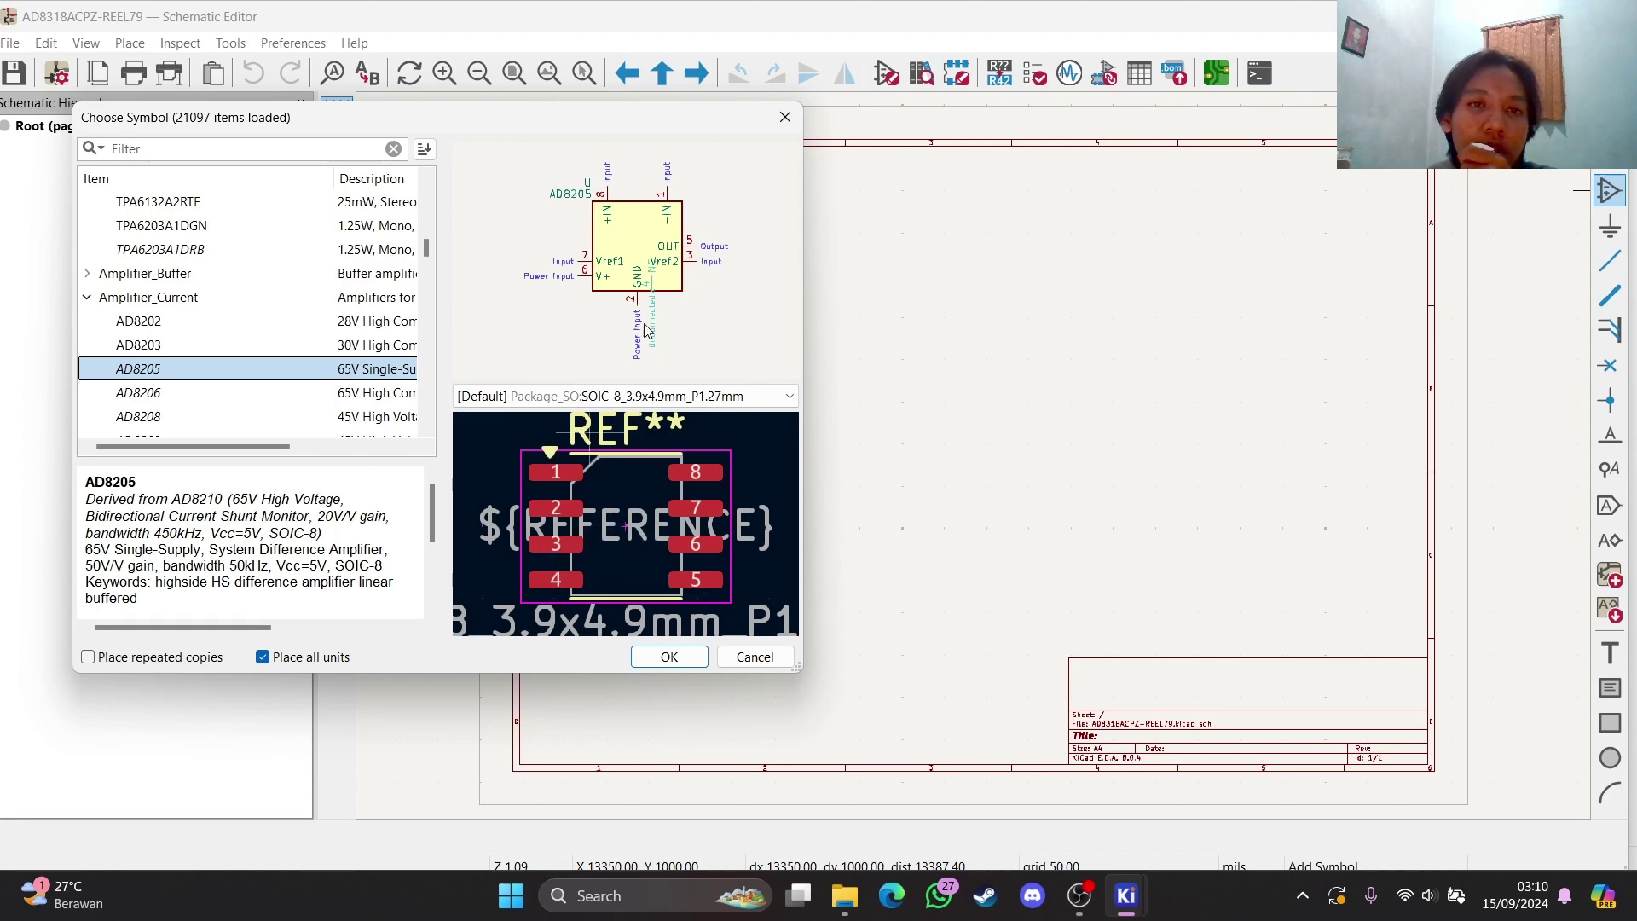
click(786, 117)
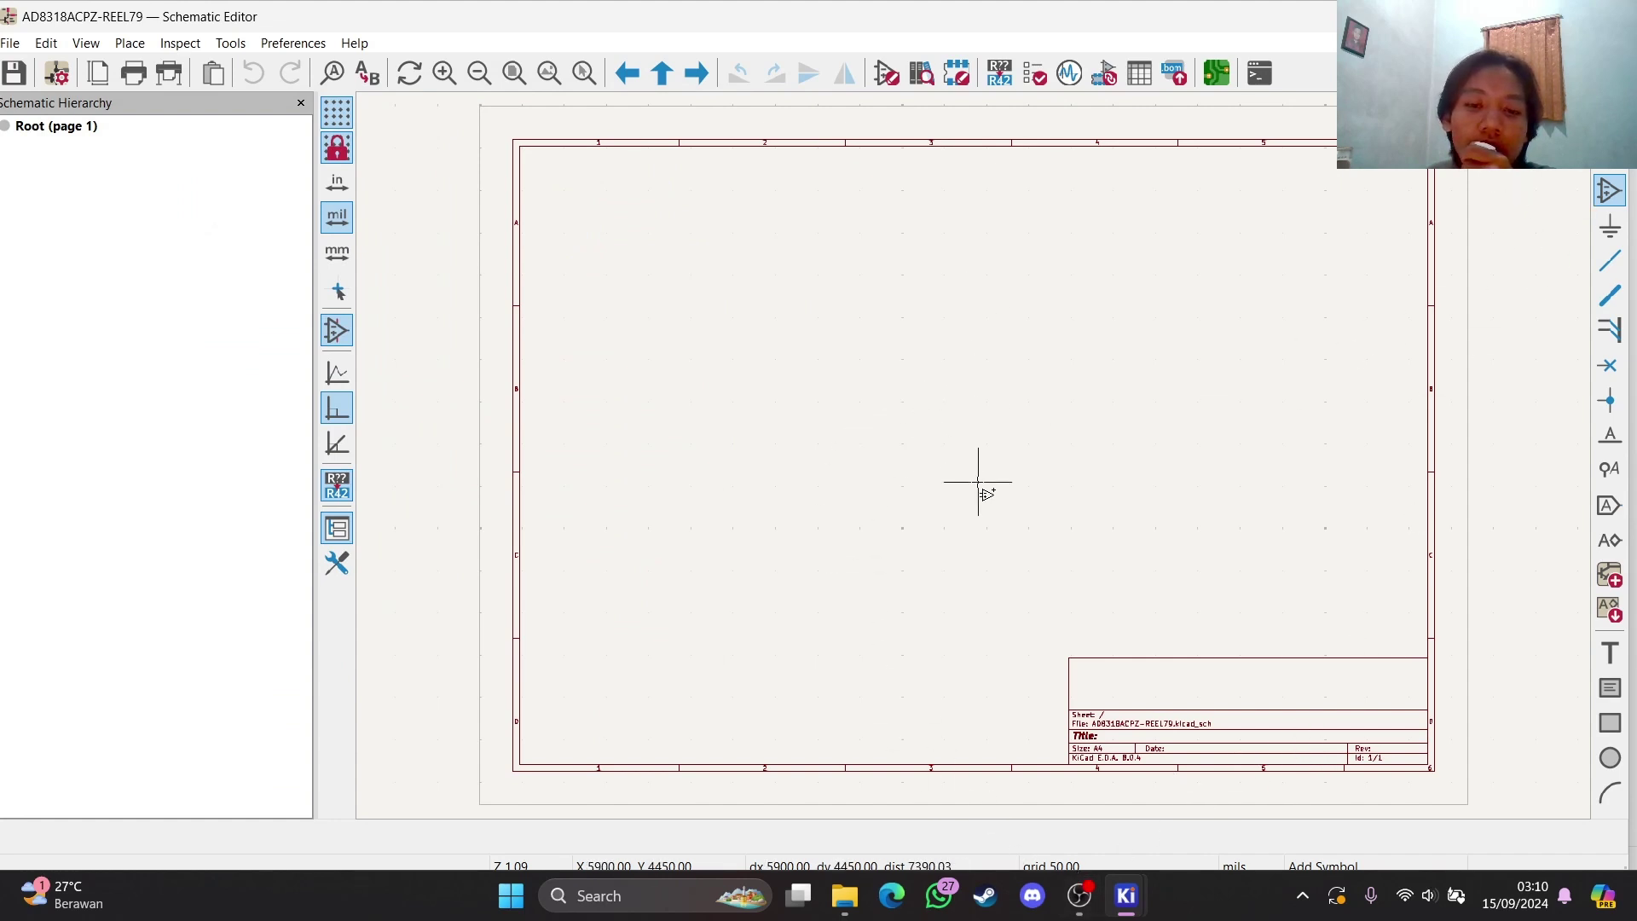
Open alldatasheet in Edge and replace UCC3837 with AD8318ACPZ-REEL7 in the part search
click(891, 895)
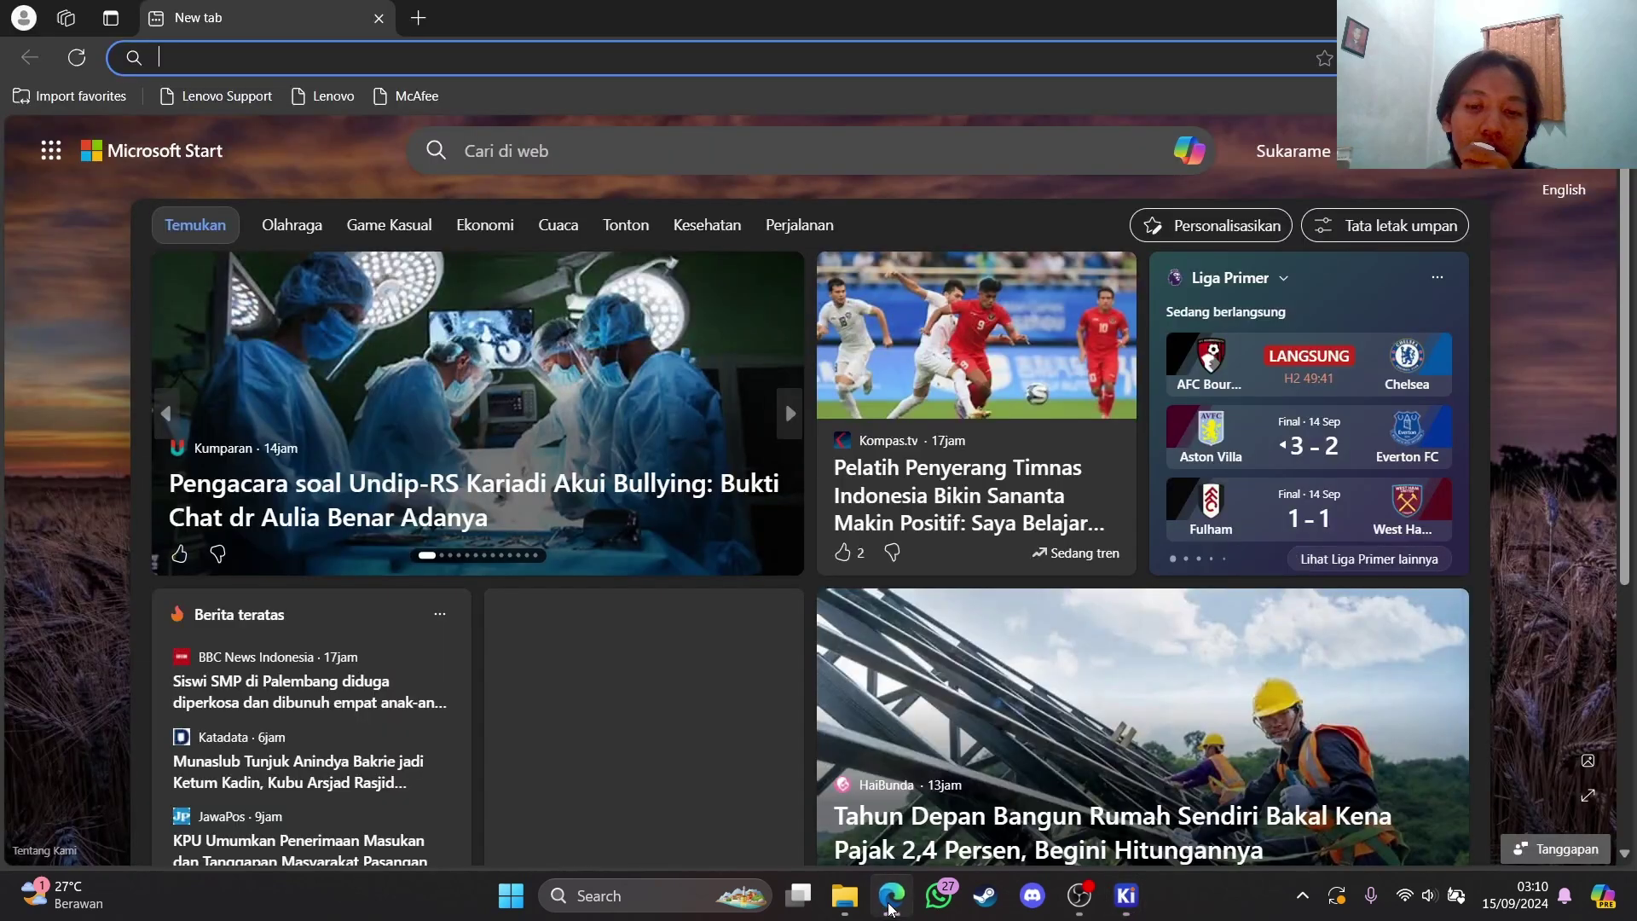
click(528, 69)
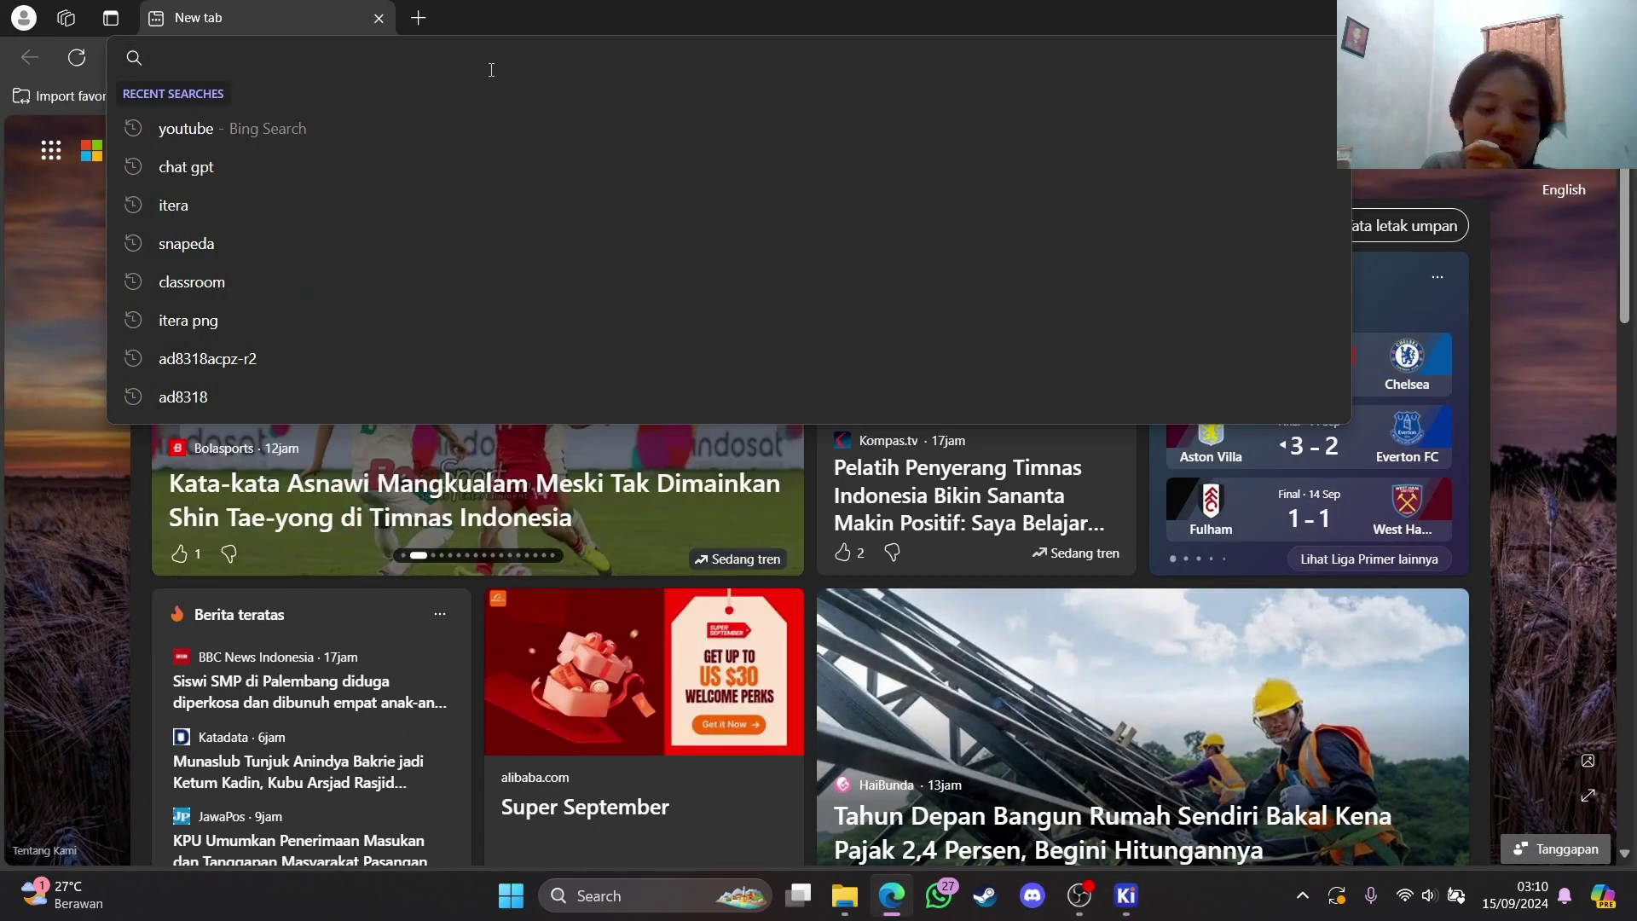
text(all)
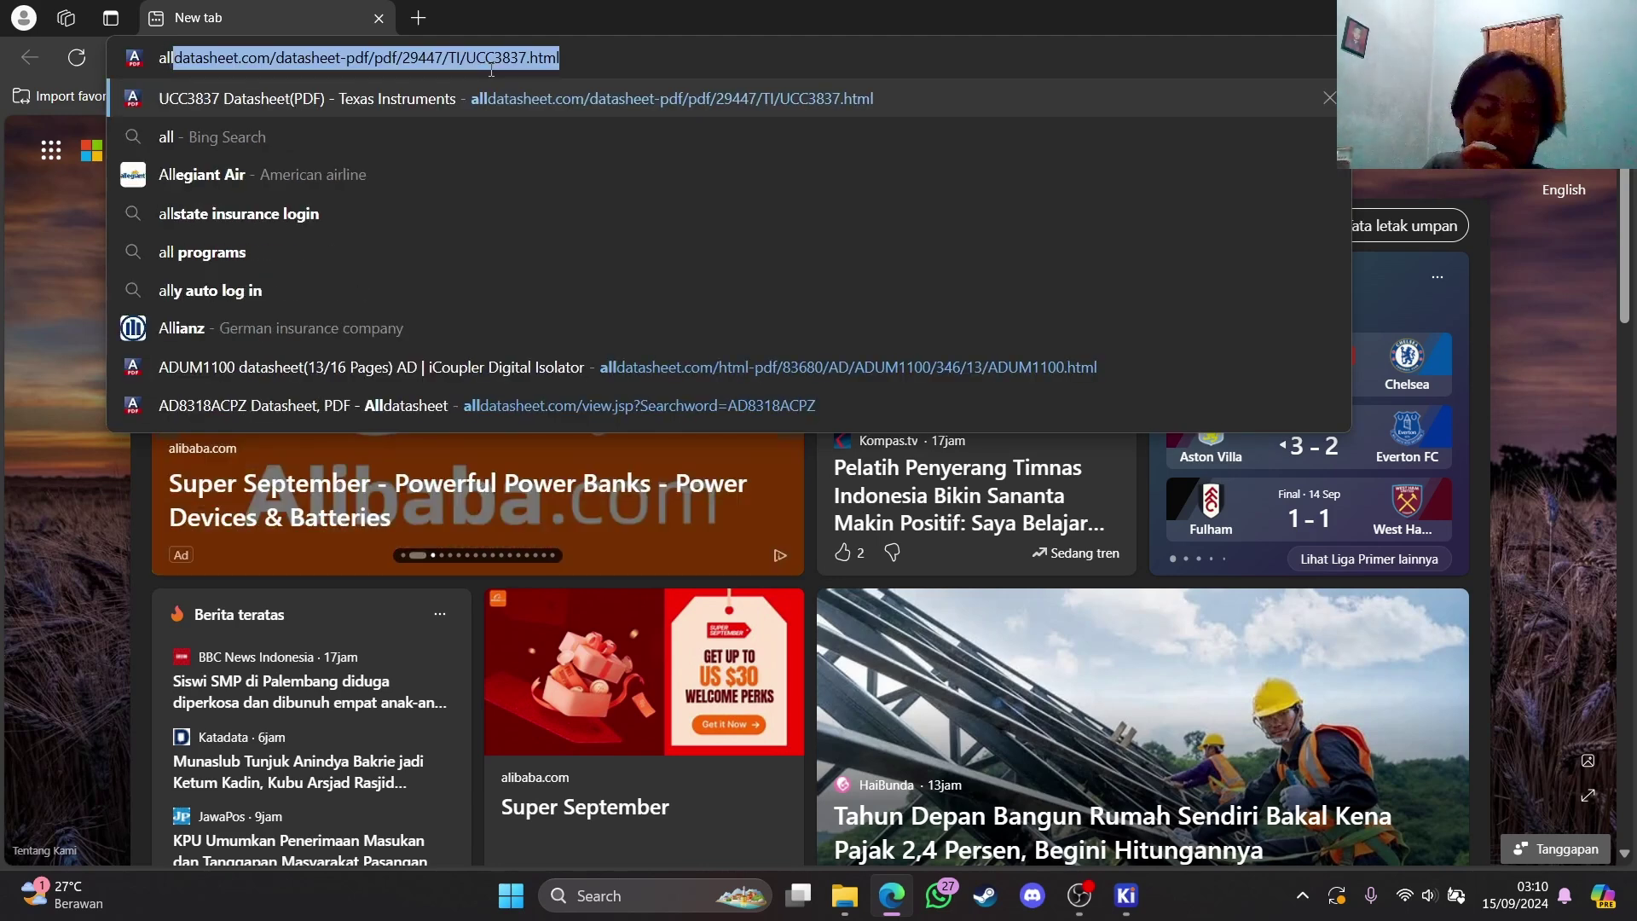
key(Return)
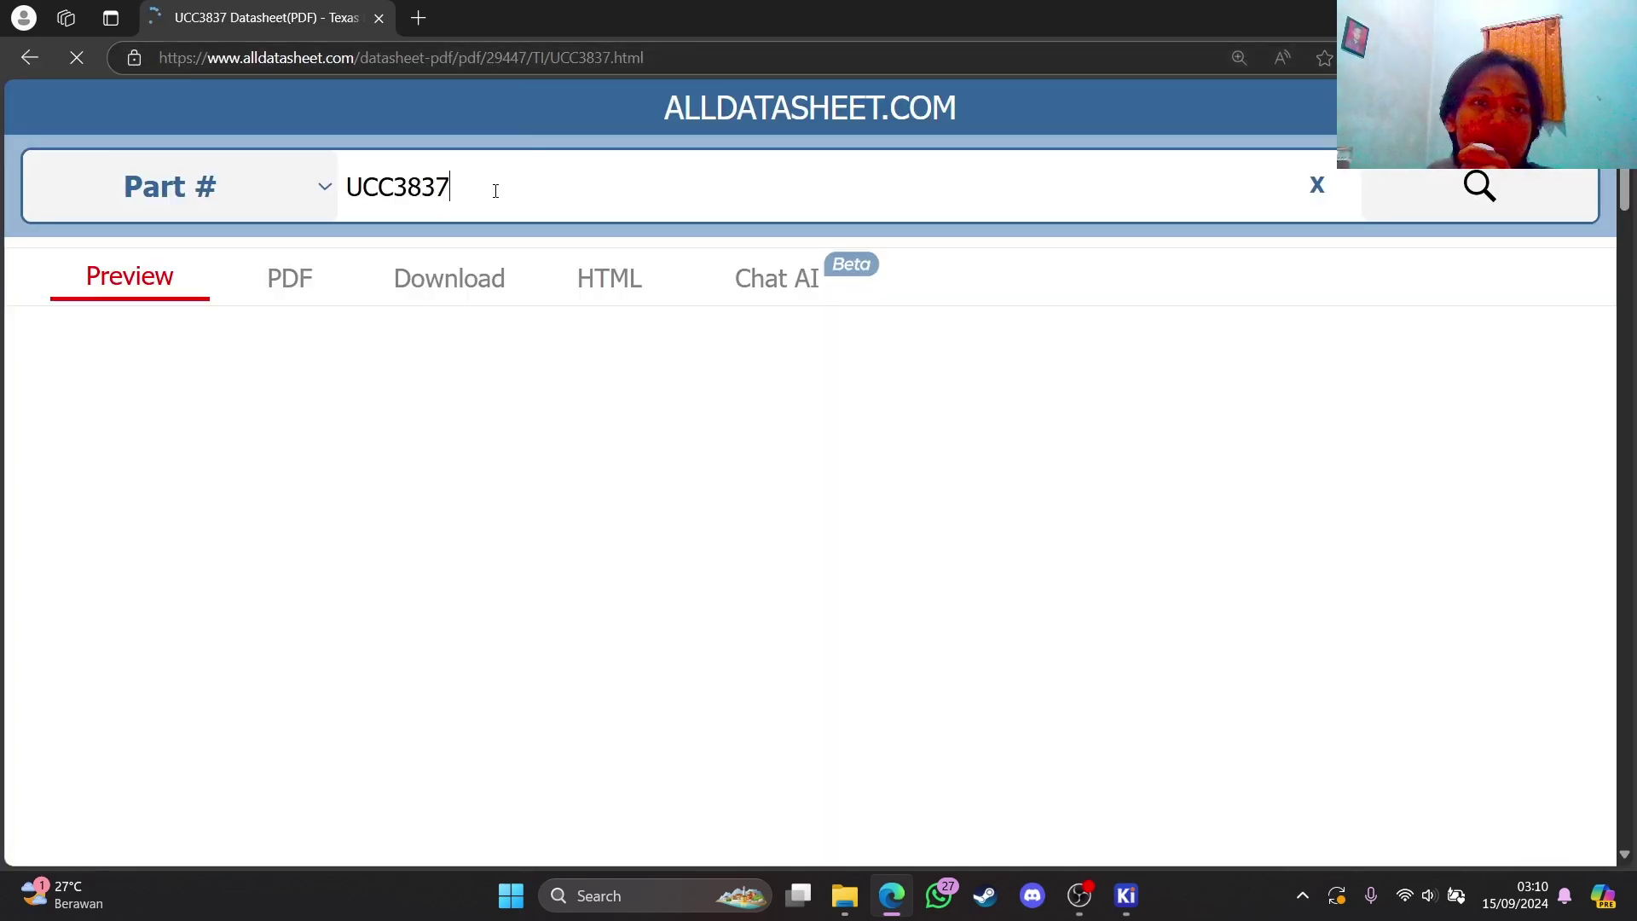
double_click(425, 190)
key(BackSpace)
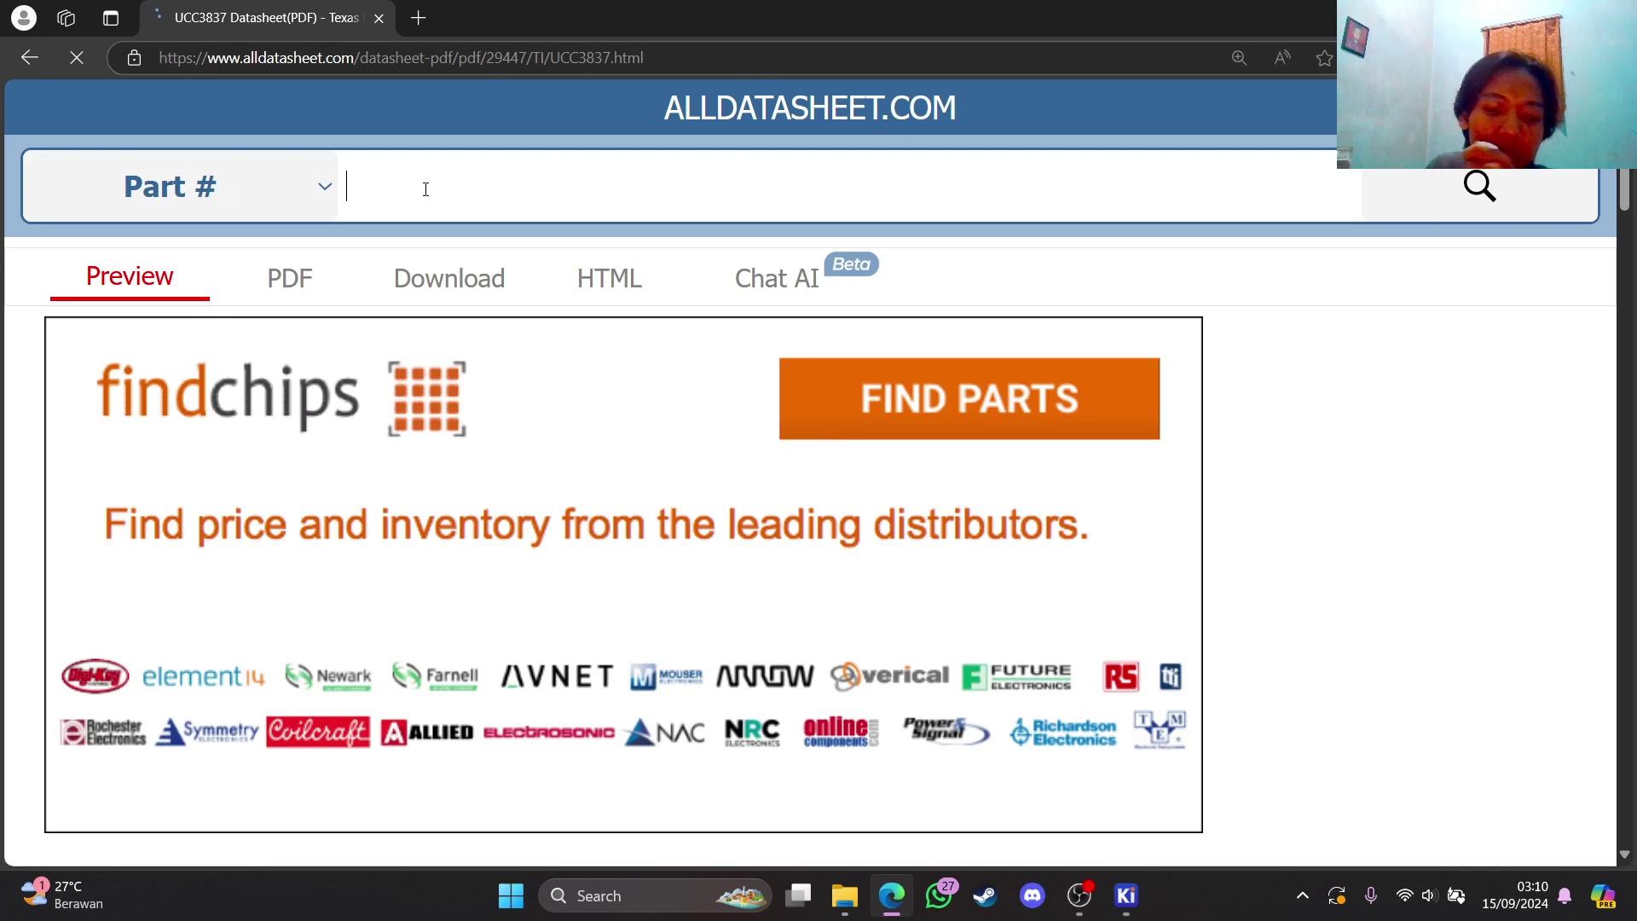
text(AD8318ACPZ-REEL7)
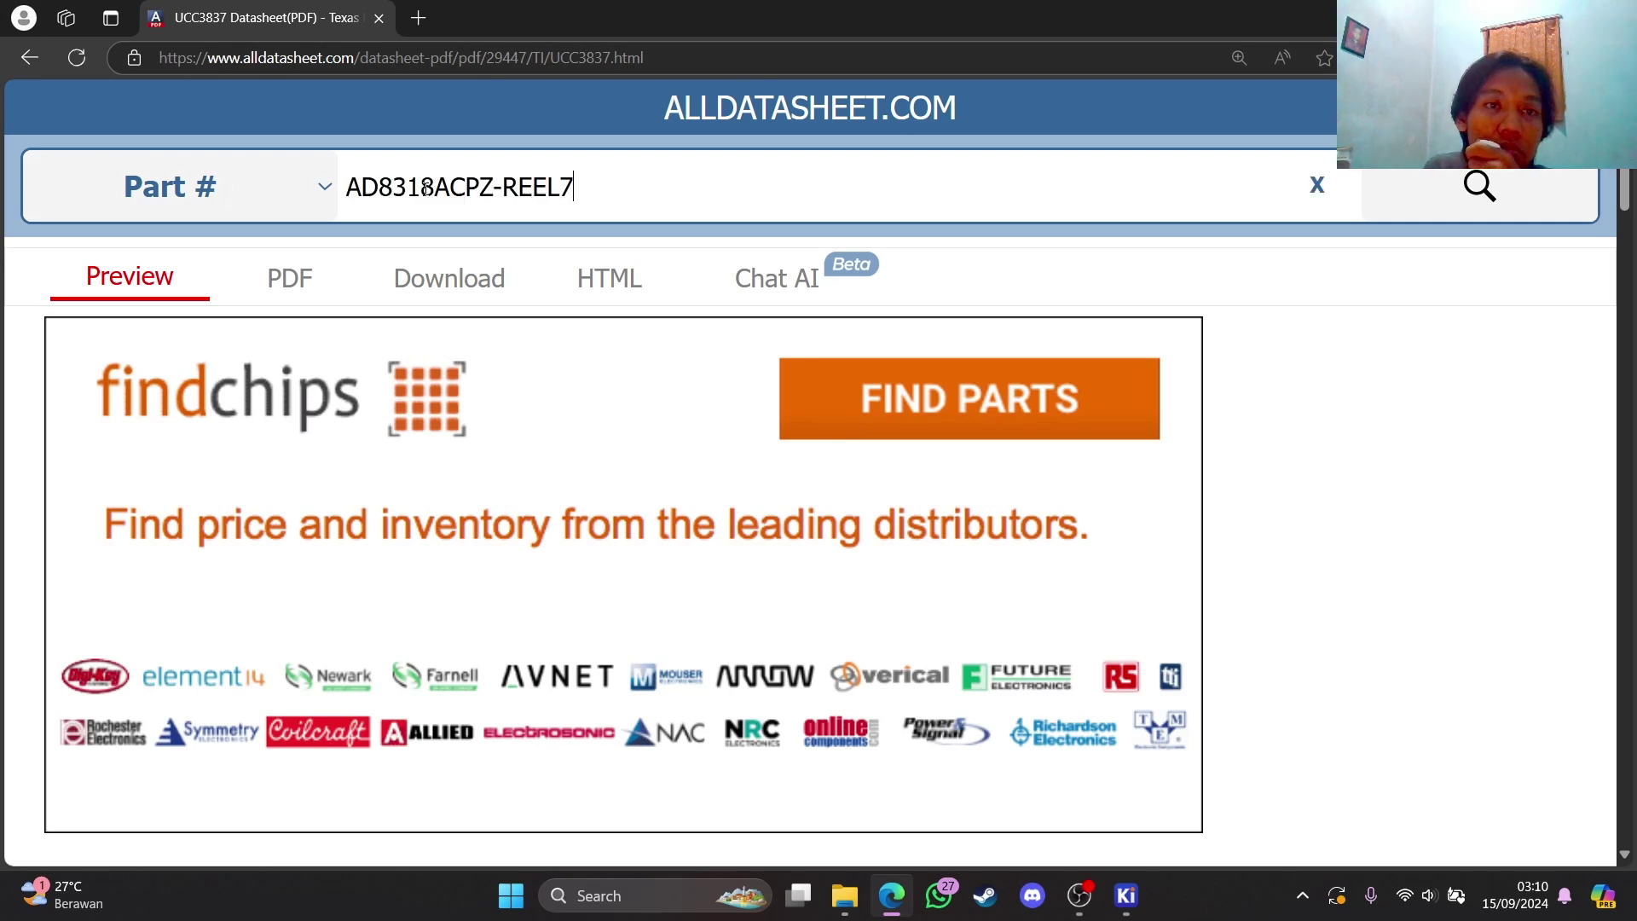
key(Return)
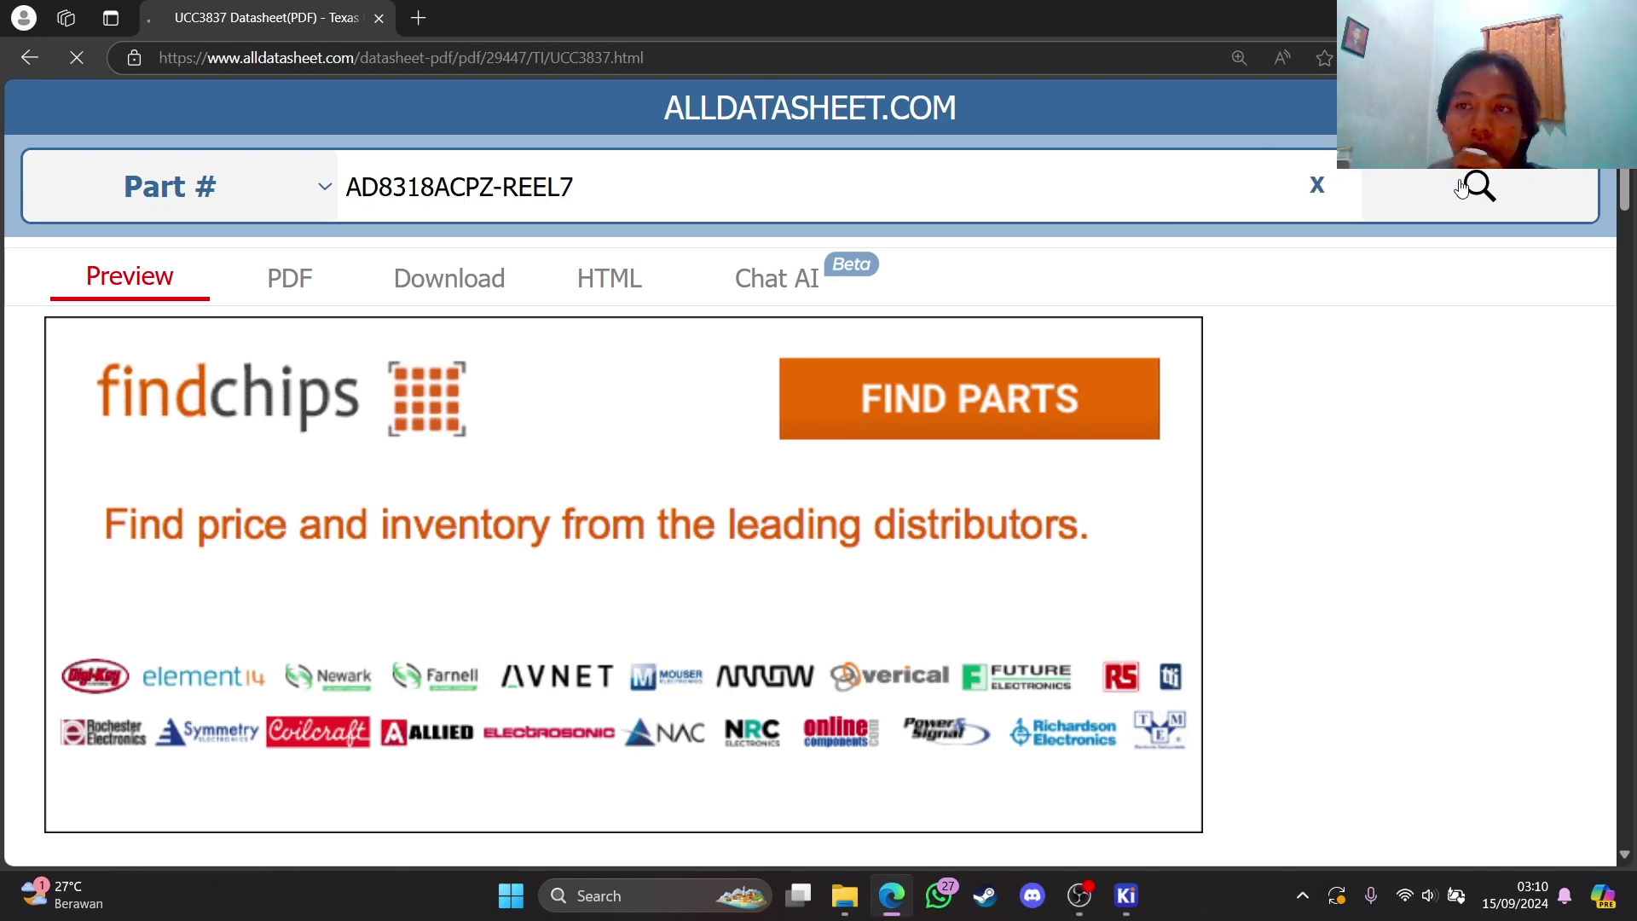
Open the first AD8318ACPZ-REEL7 datasheet in the search results
scroll(507, 383, down, 6)
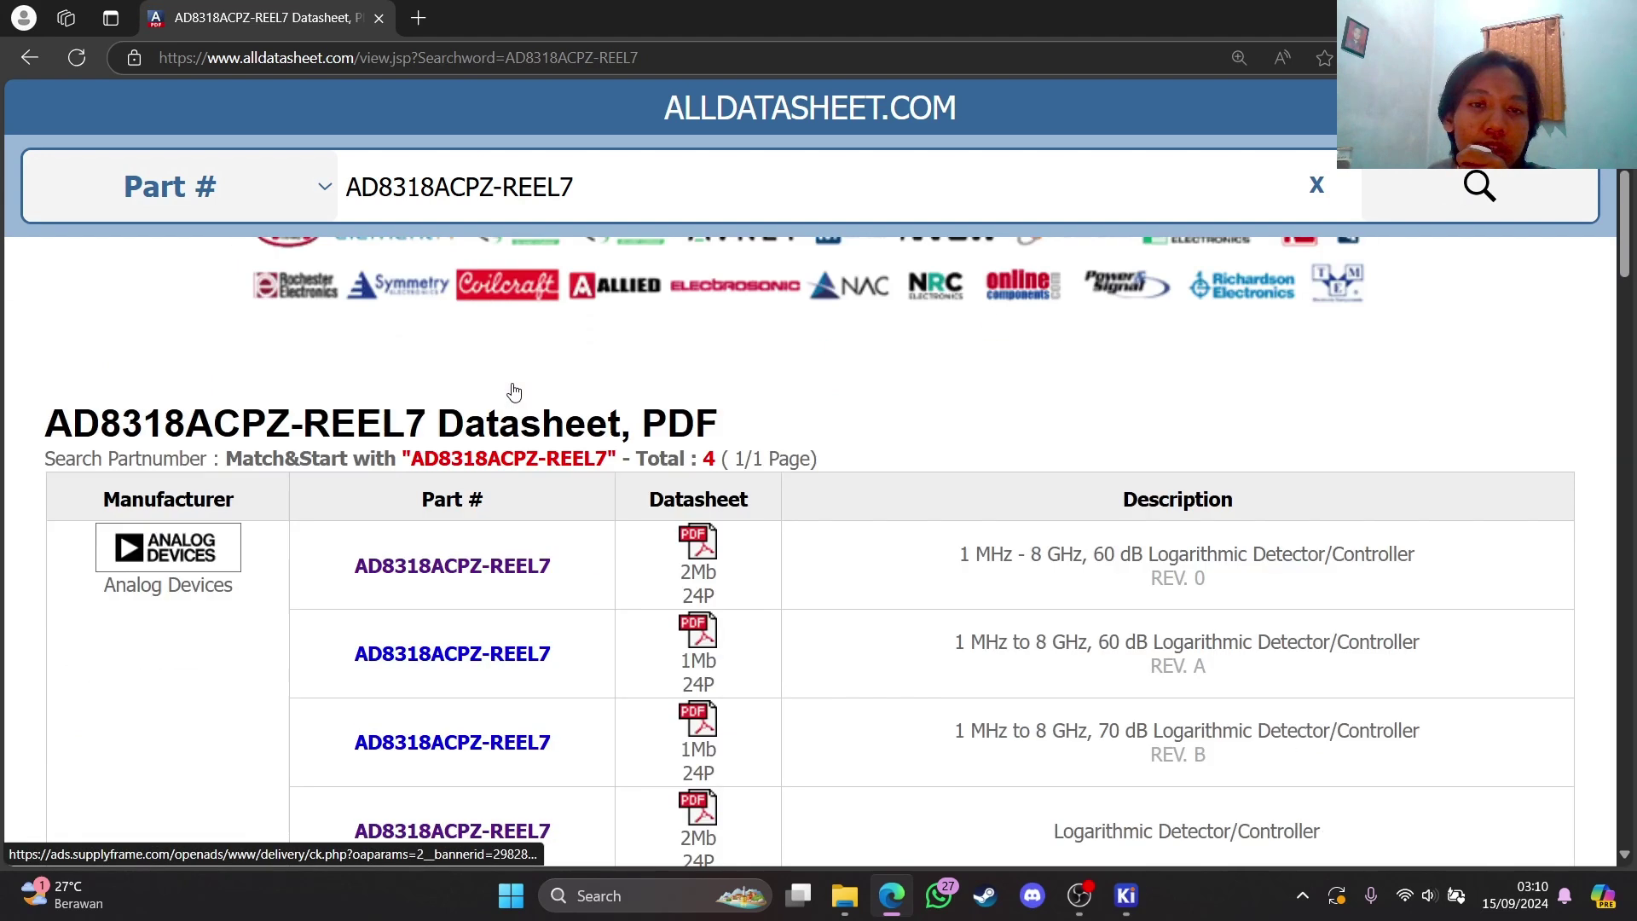
scroll(507, 376, up, 5)
scroll(511, 383, down, 5)
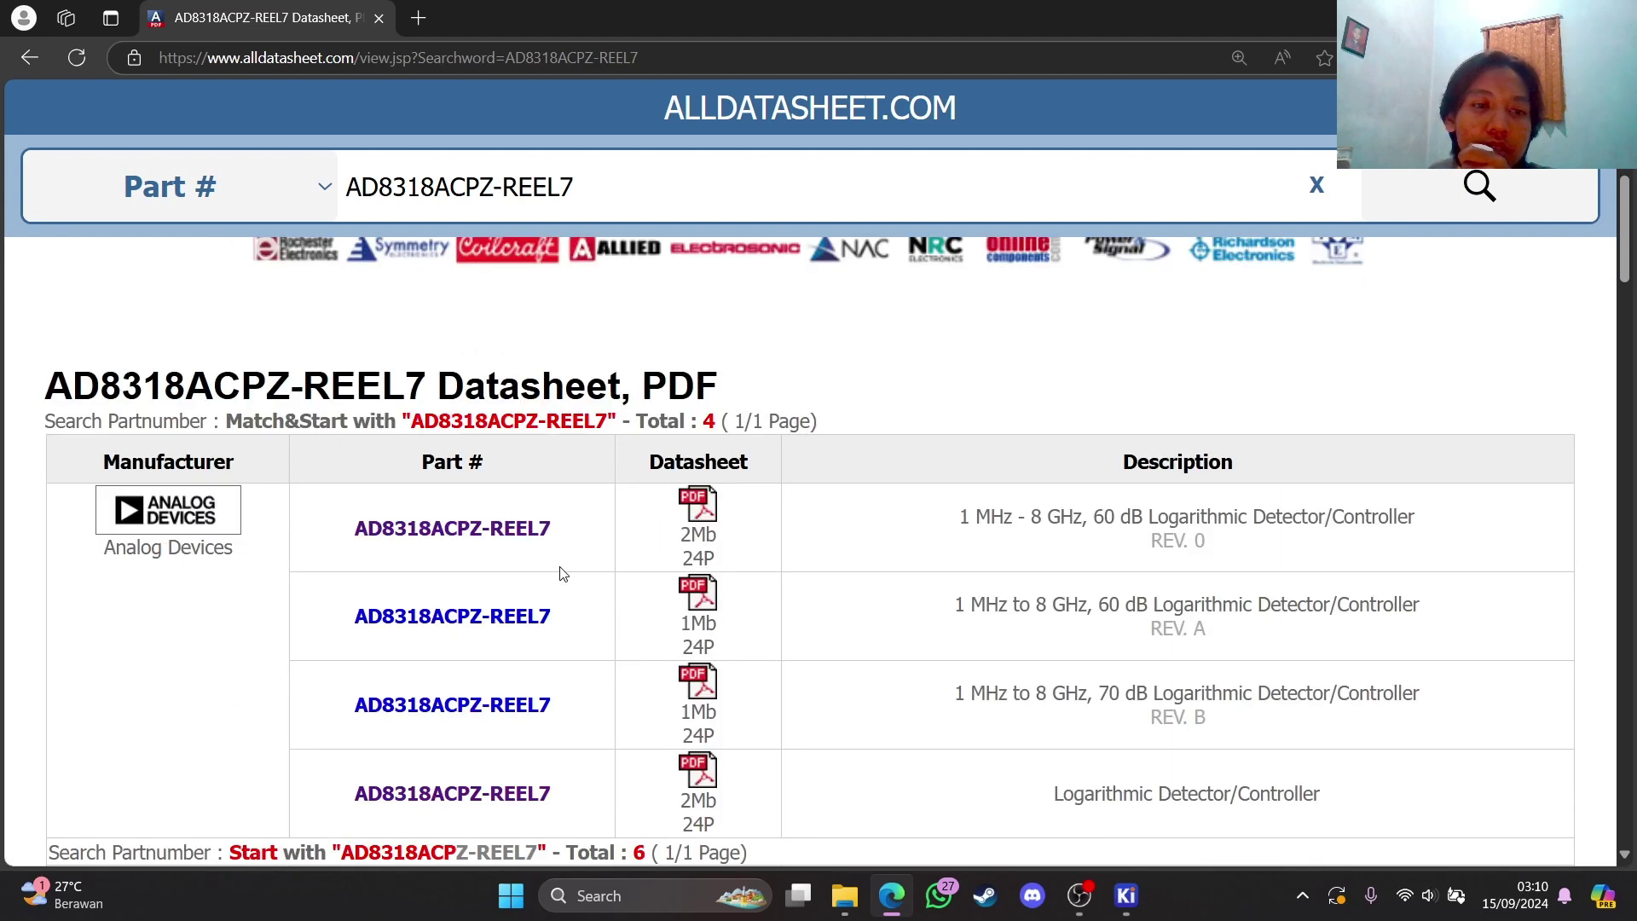
click(516, 535)
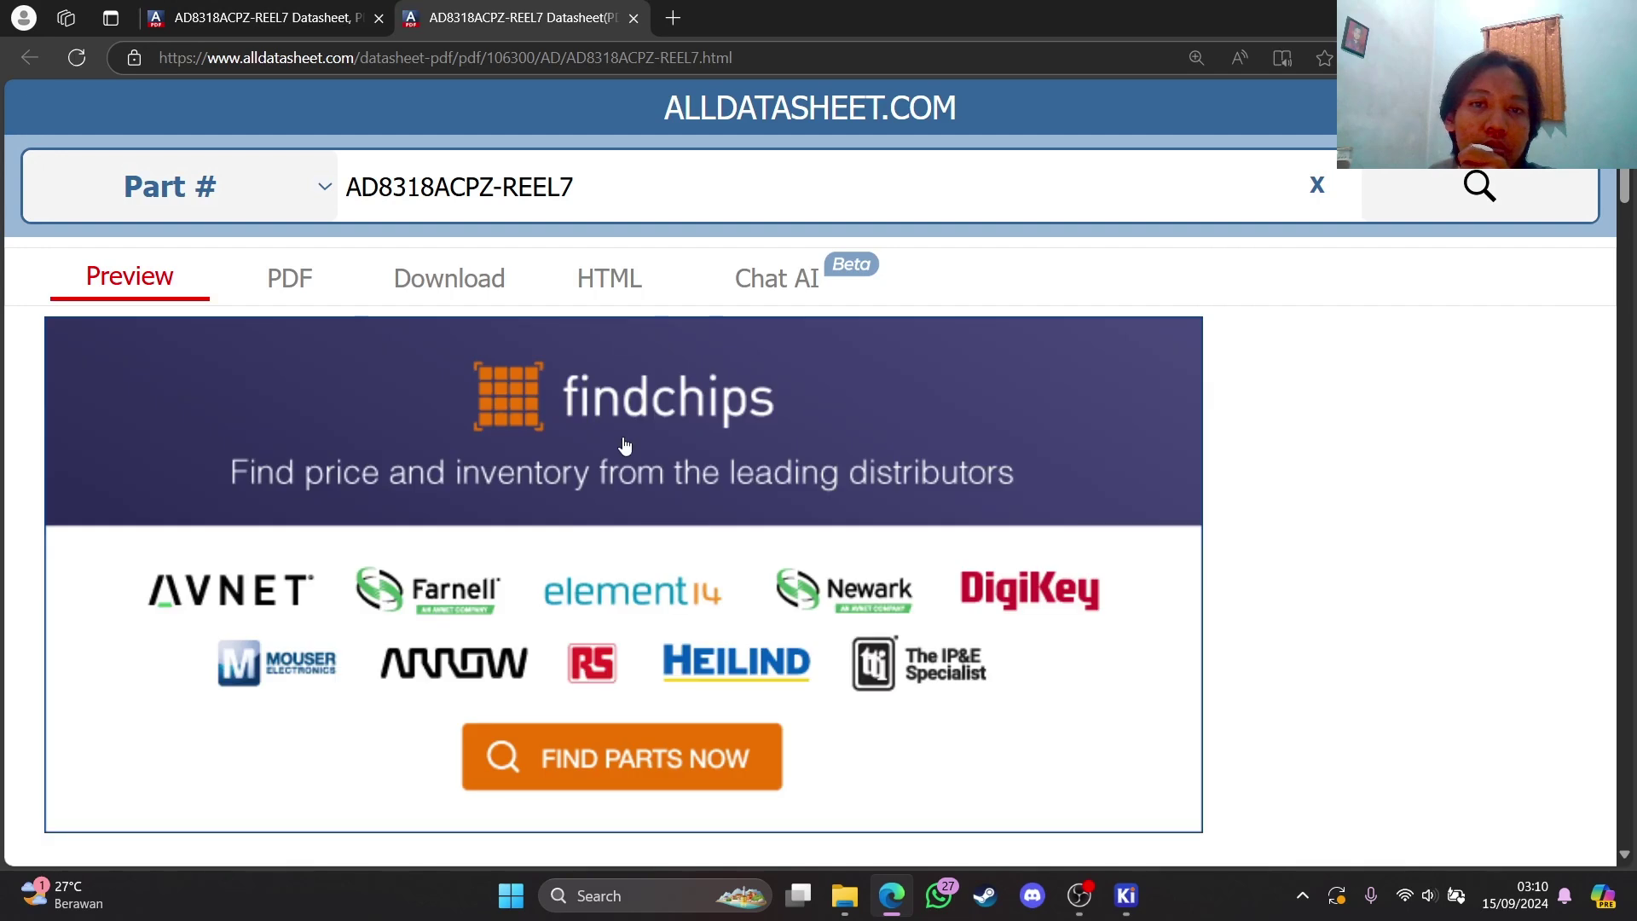
Switch the datasheet to its HTML web-page view and look through it
scroll(631, 439, down, 3)
scroll(638, 436, up, 3)
click(607, 278)
scroll(676, 392, down, 3)
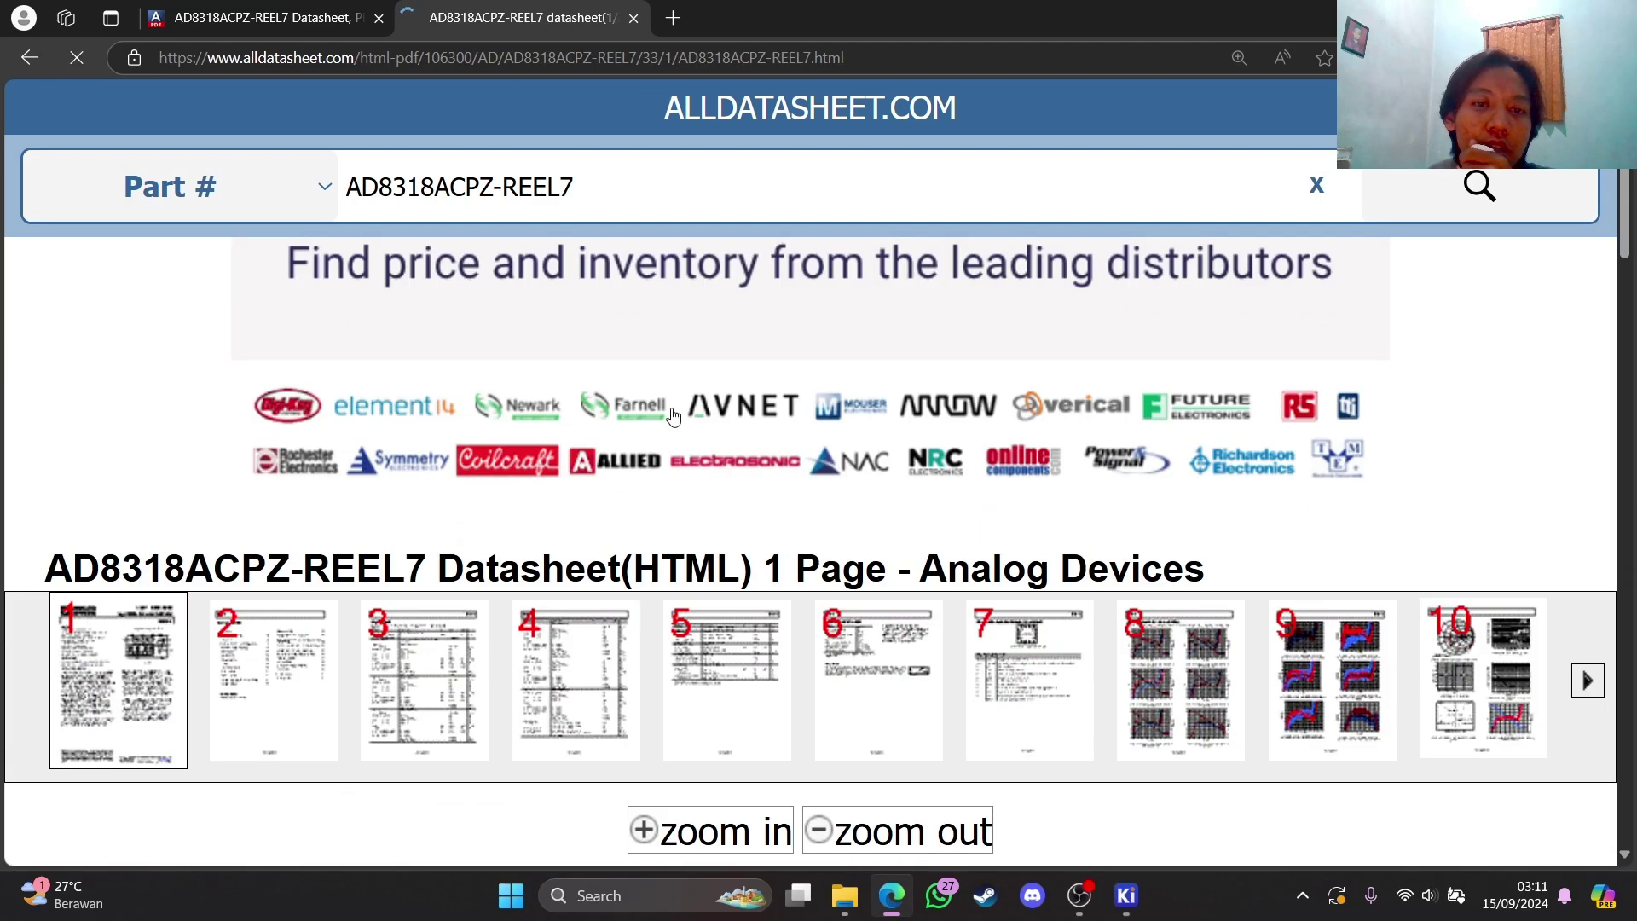
scroll(682, 419, down, 5)
scroll(729, 447, up, 4)
scroll(1023, 494, down, 5)
scroll(1398, 467, up, 4)
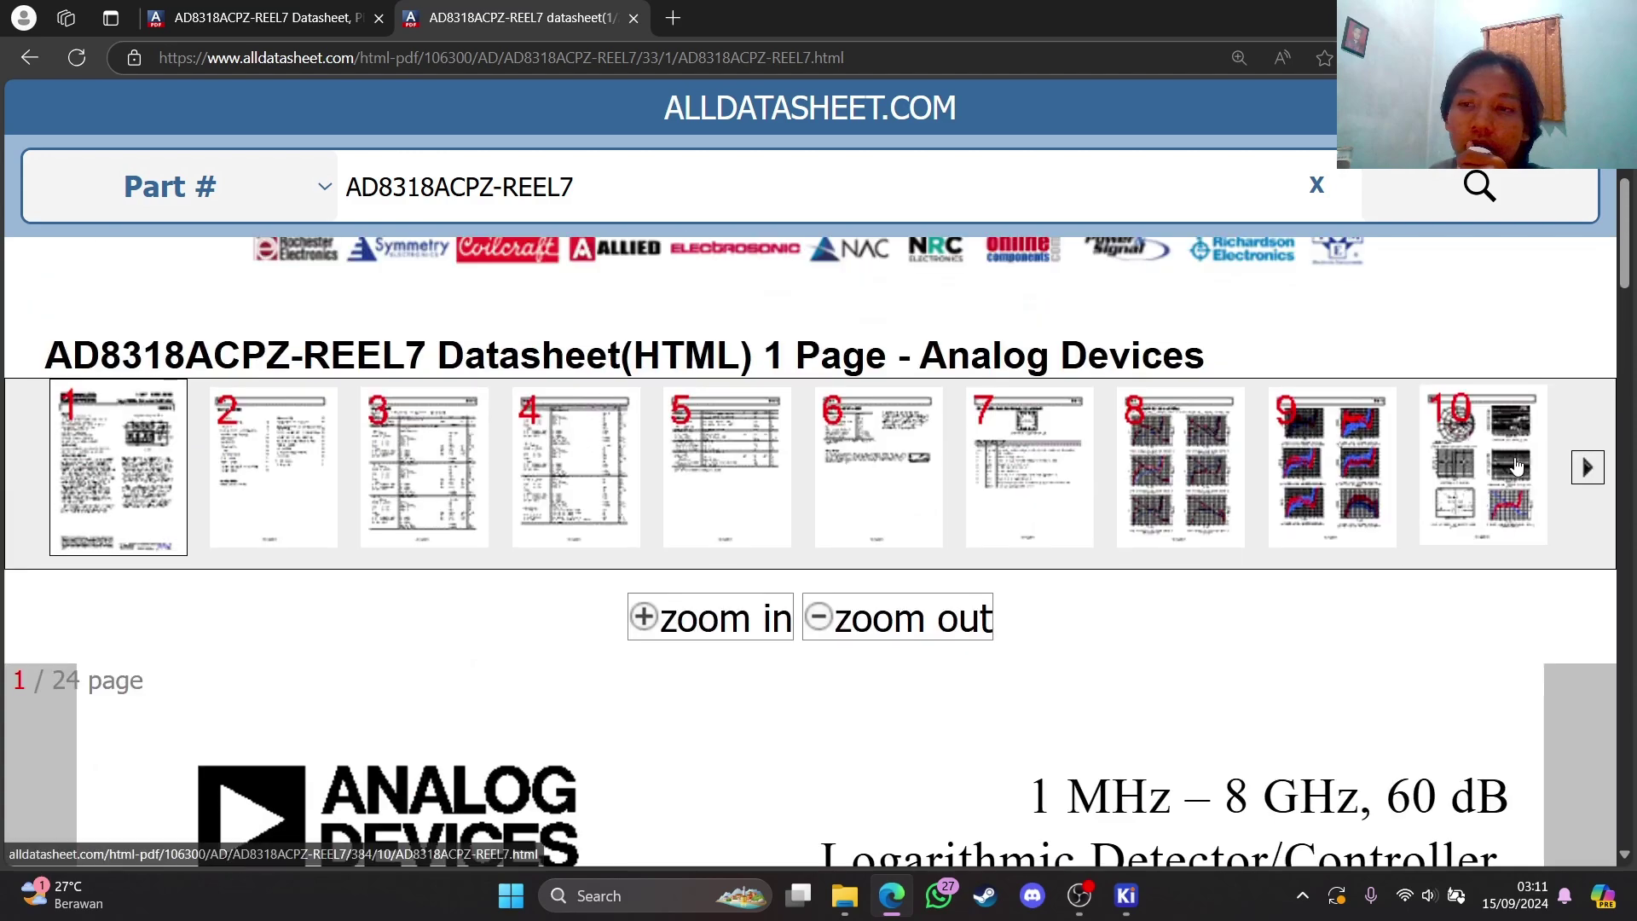
scroll(782, 631, down, 12)
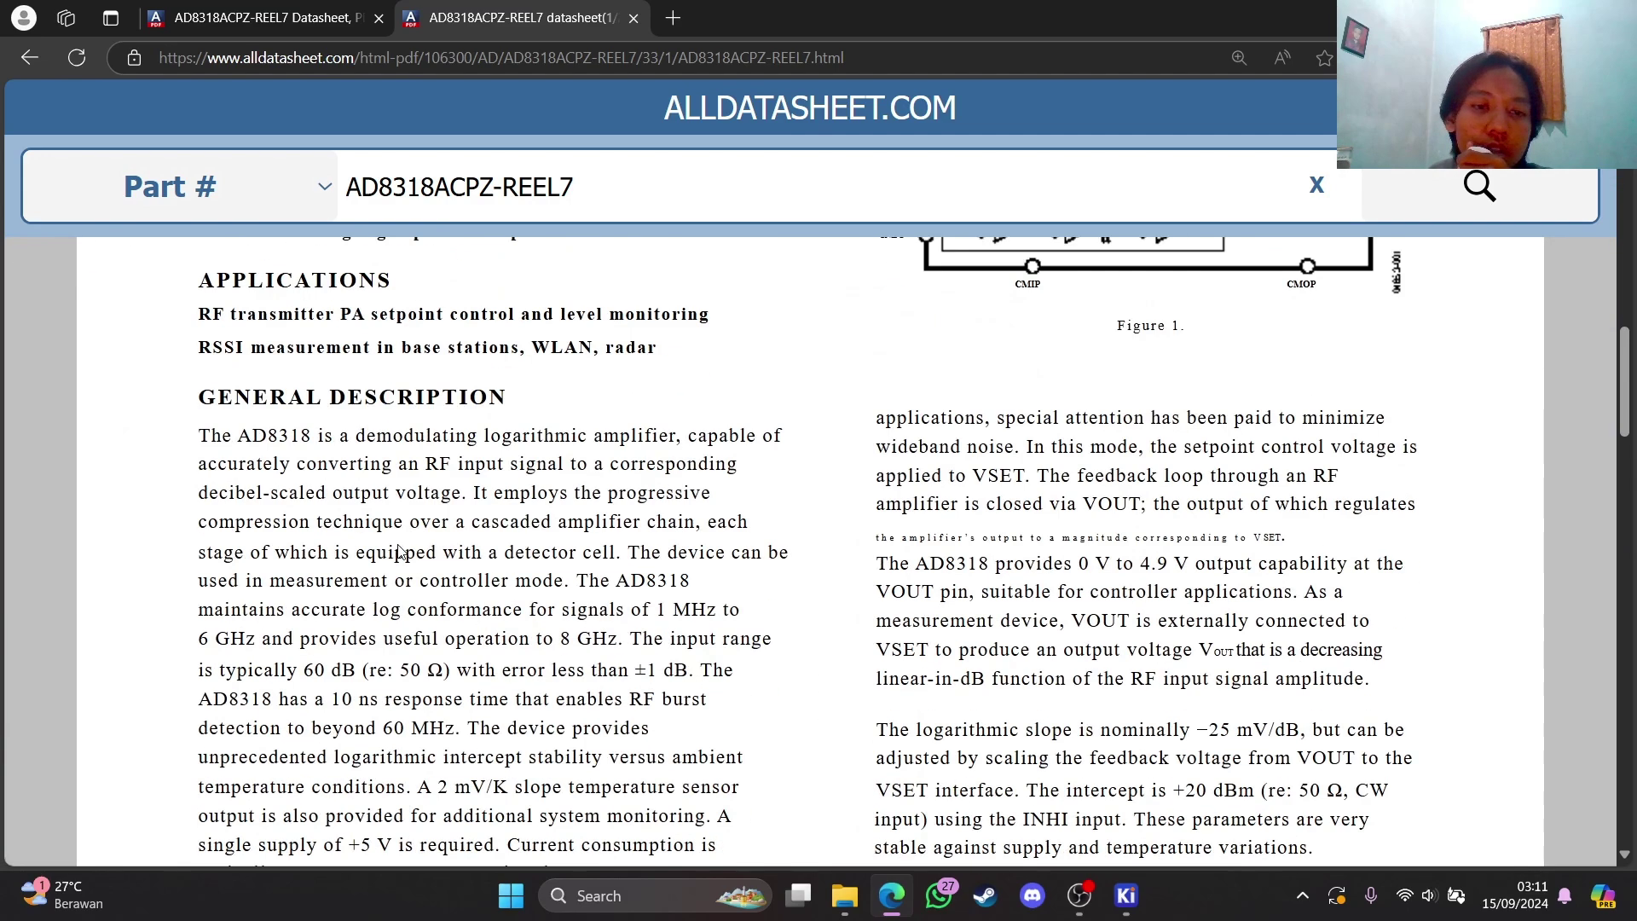
scroll(588, 556, up, 5)
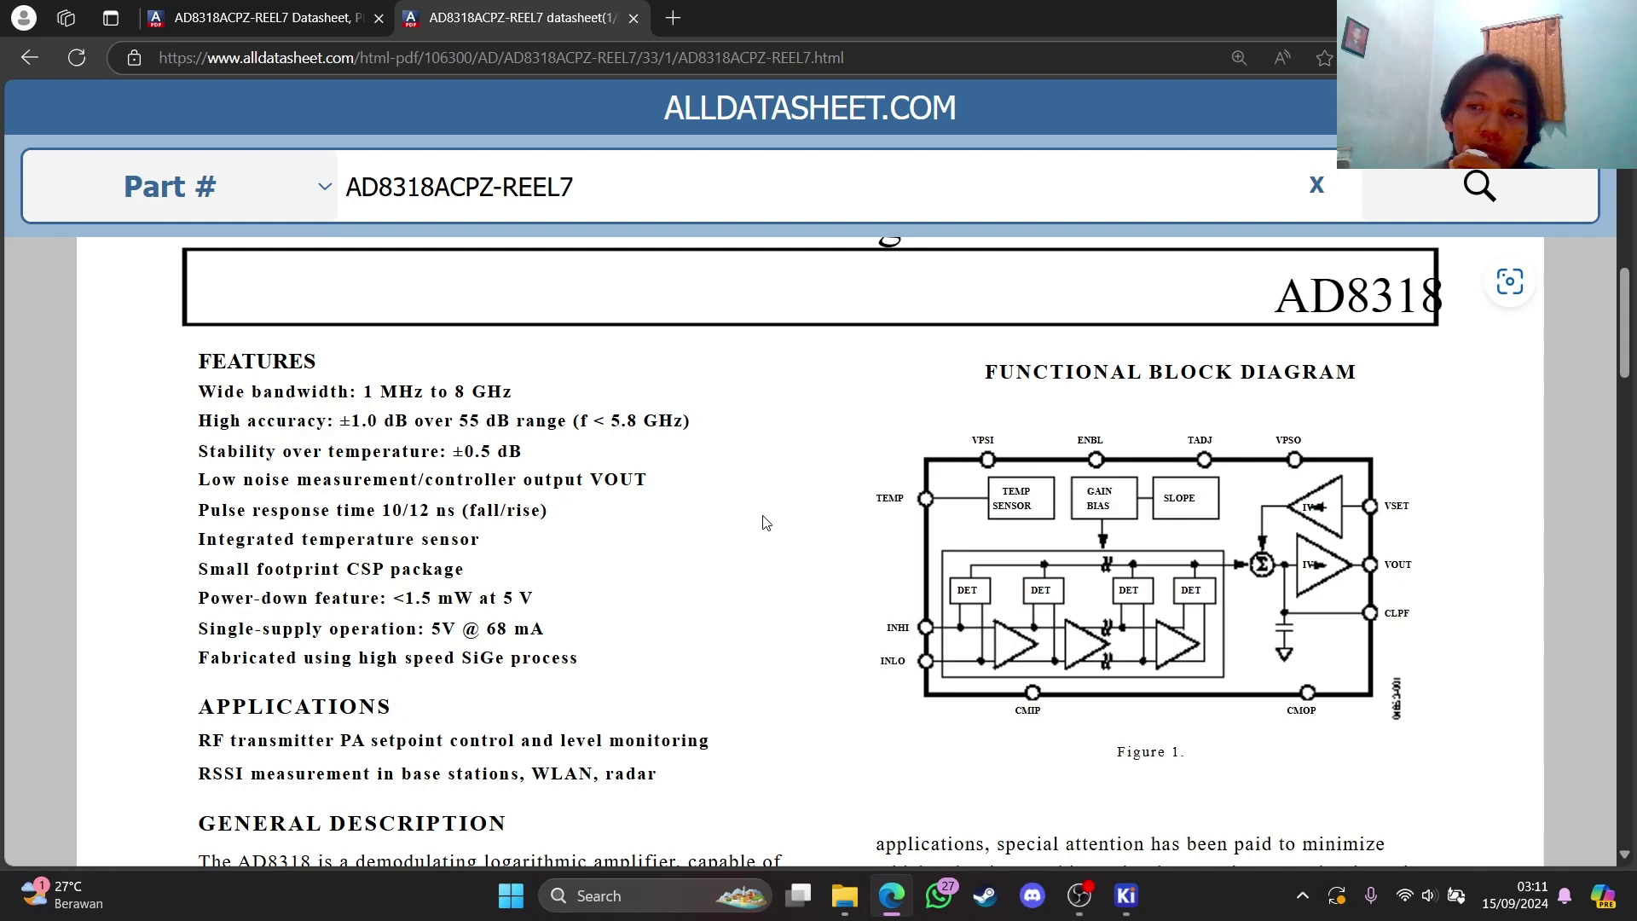
scroll(738, 439, down, 5)
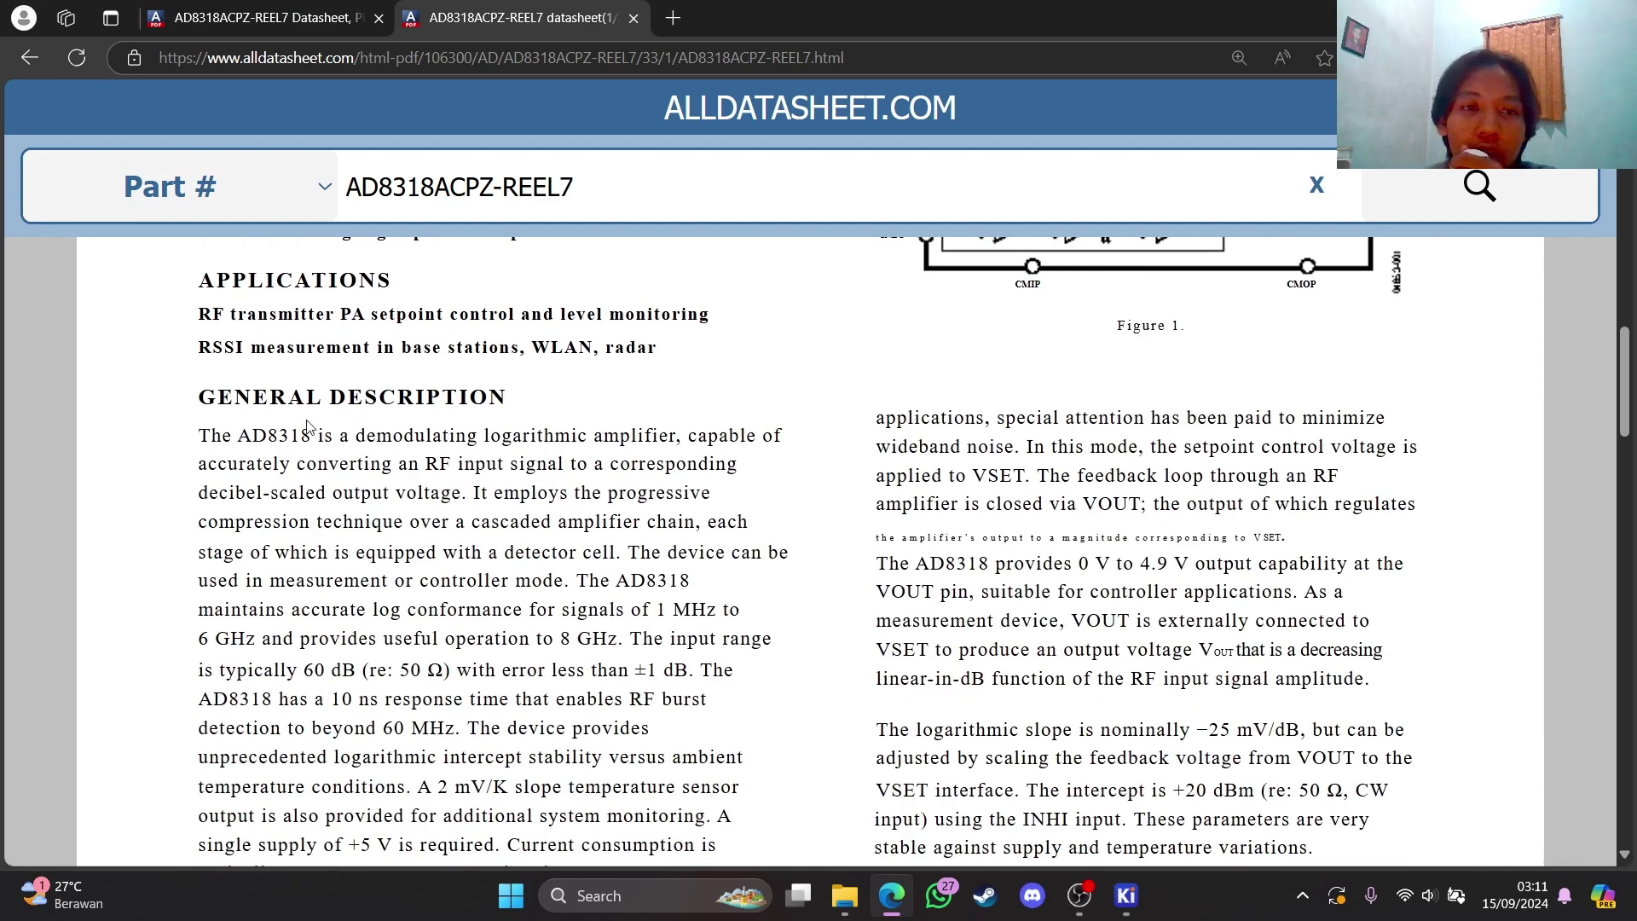
scroll(646, 449, up, 4)
scroll(645, 448, up, 15)
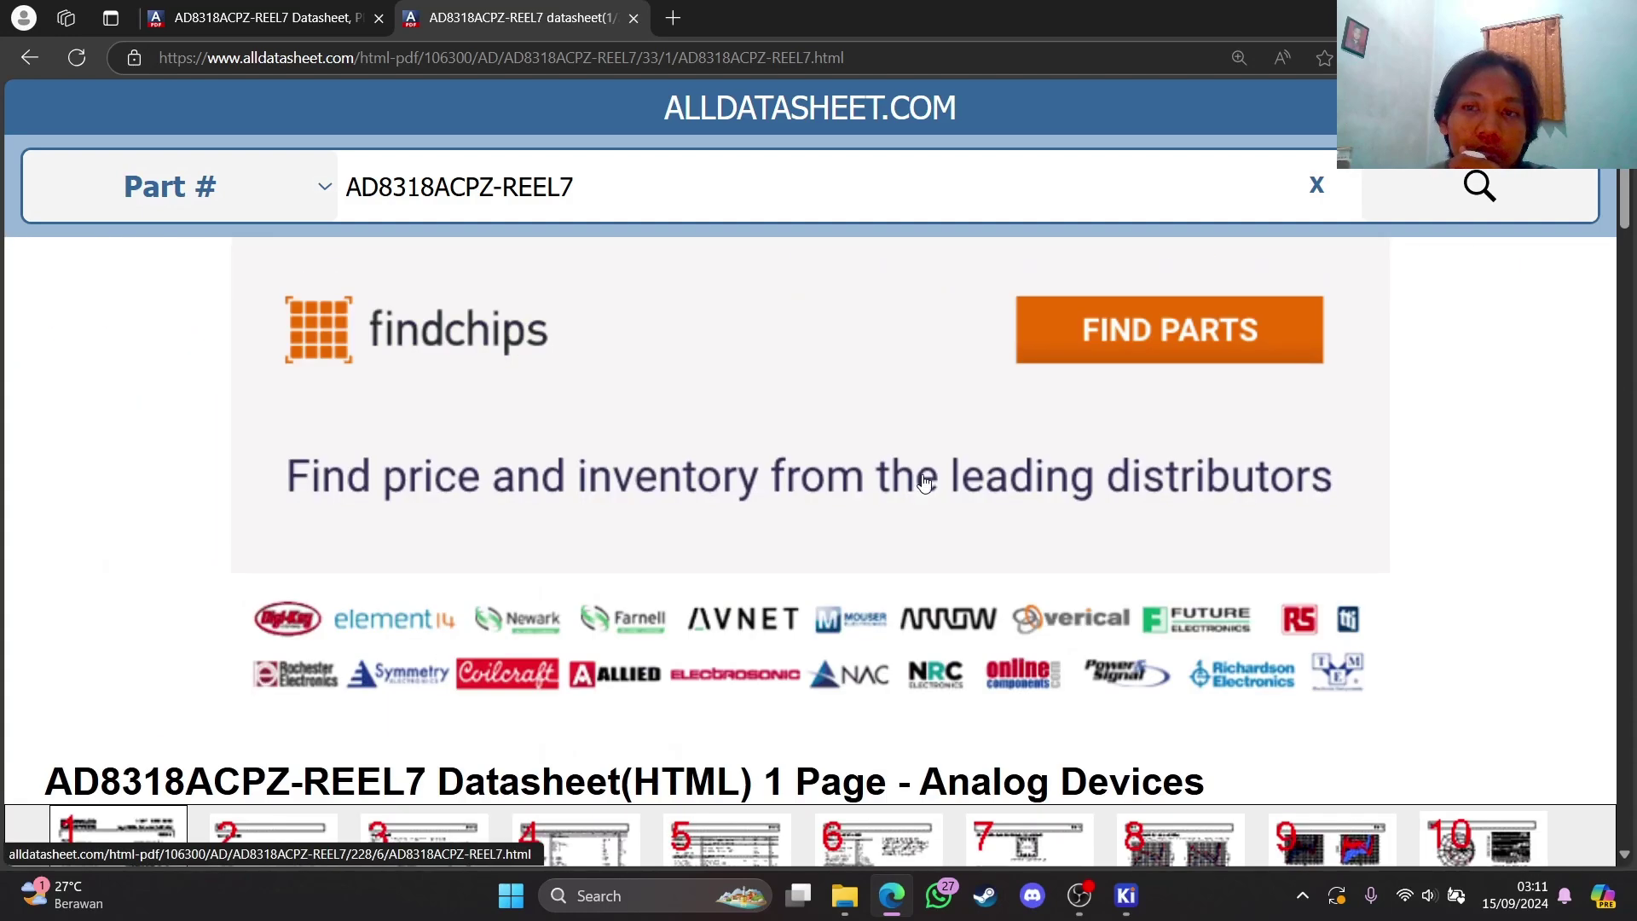
scroll(1584, 478, down, 5)
Advance the page thumbnail strip to the datasheet's last pages
click(1586, 469)
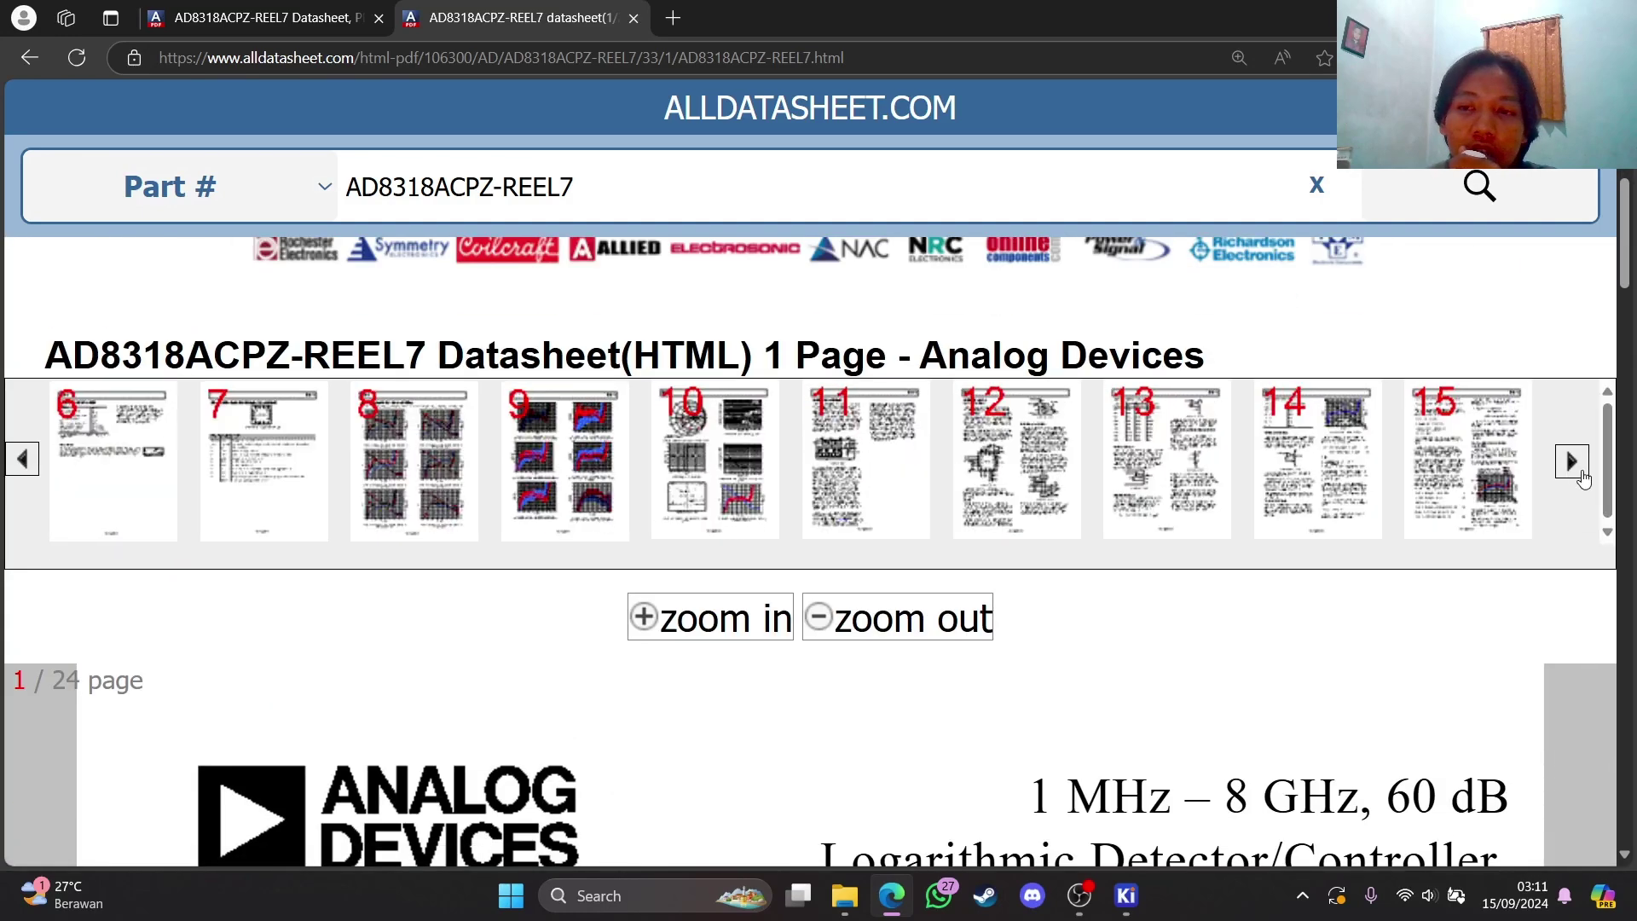
click(1583, 474)
click(1583, 474)
click(1583, 474)
click(1583, 474)
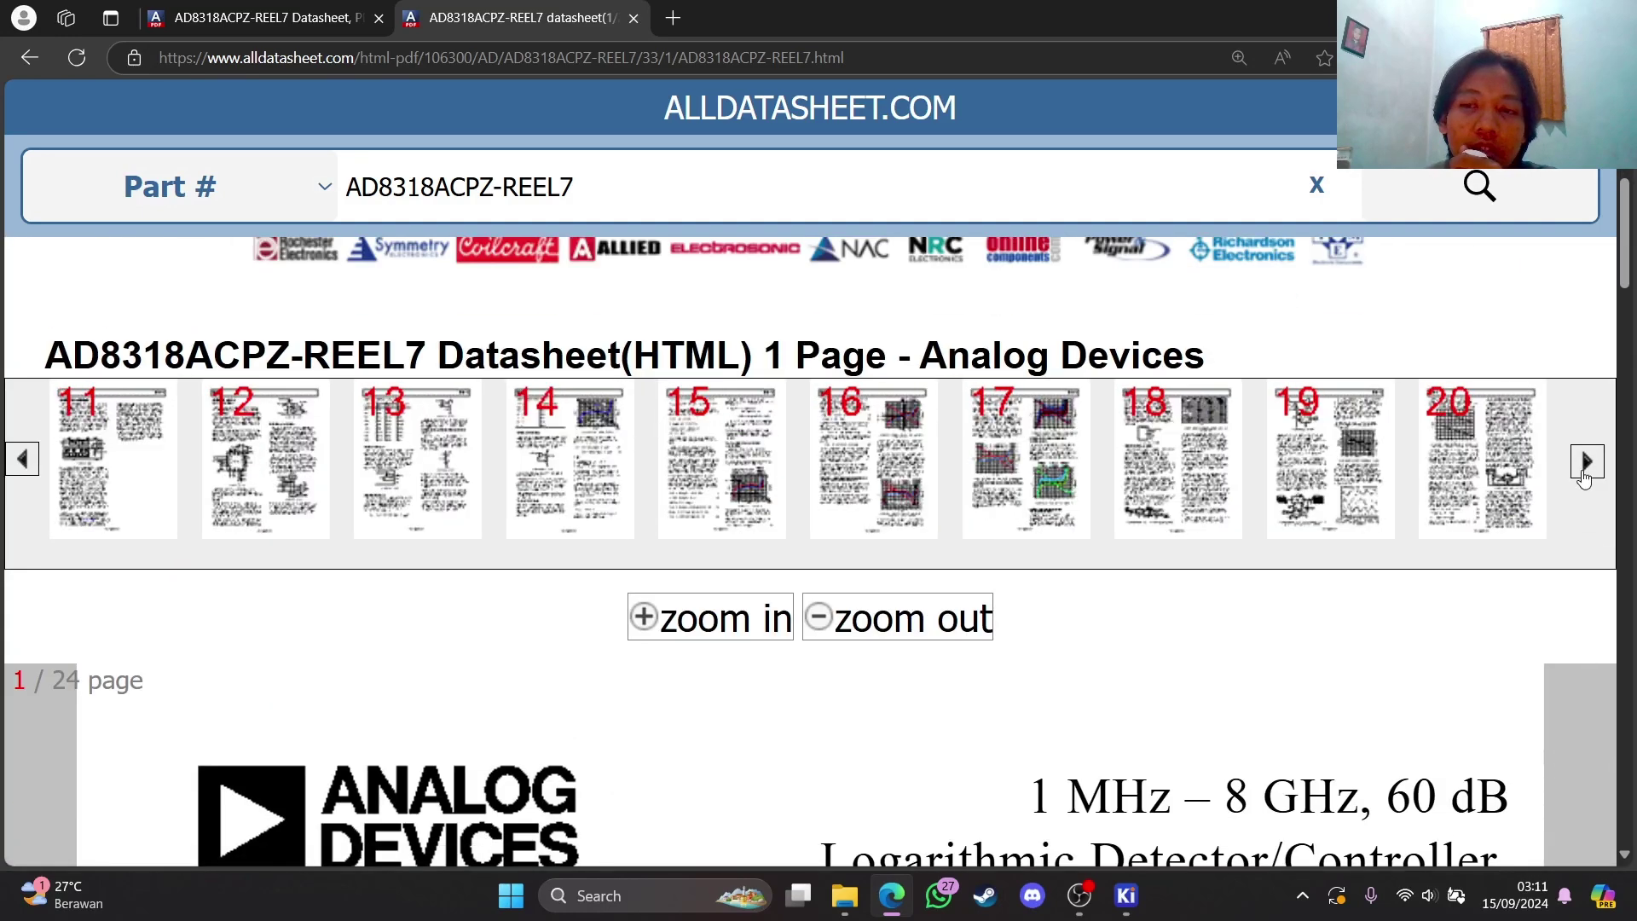
click(1583, 474)
click(1584, 474)
click(1573, 459)
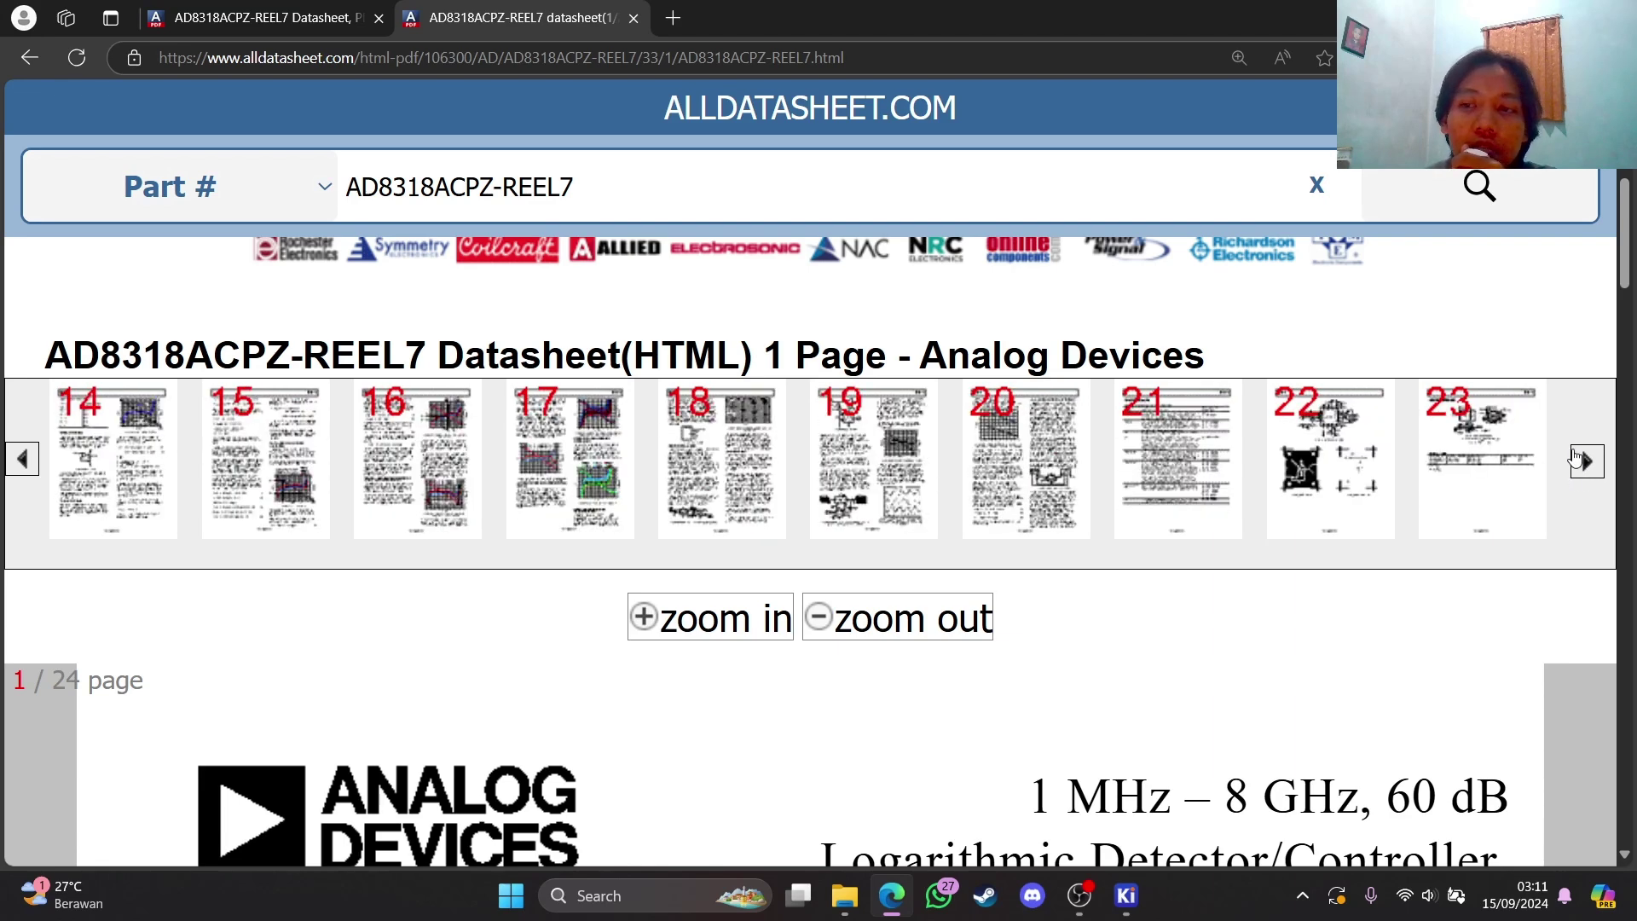
click(1573, 461)
Open datasheet page 23 and scroll to the 16-lead LFCSP CP-16 outline dimensions drawing
click(1341, 445)
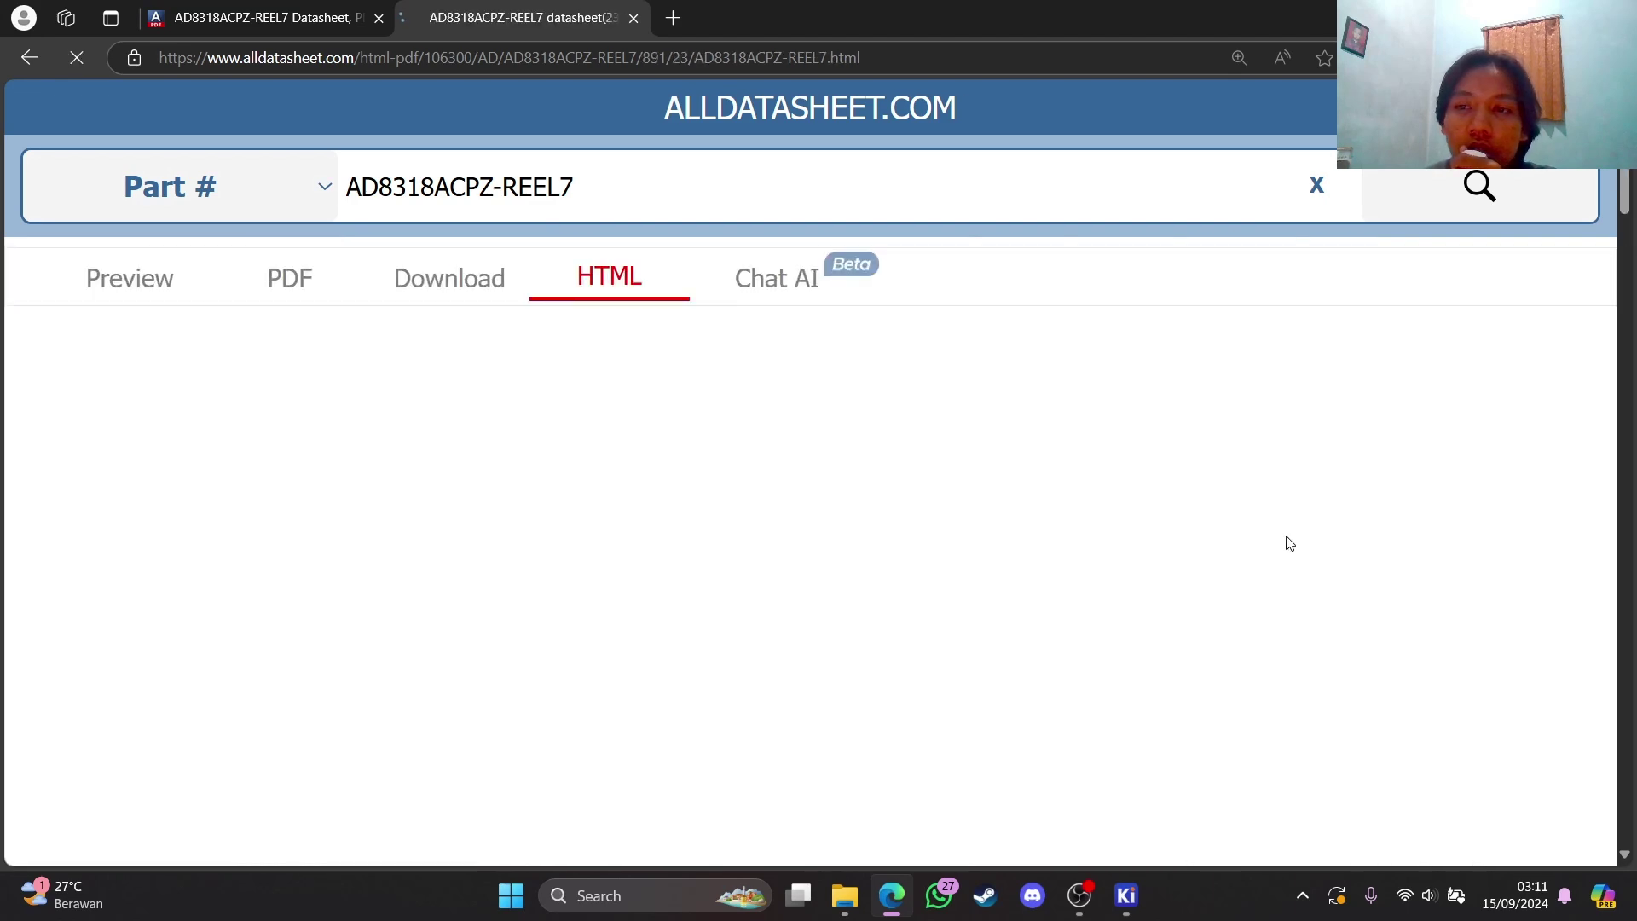
scroll(659, 480, down, 10)
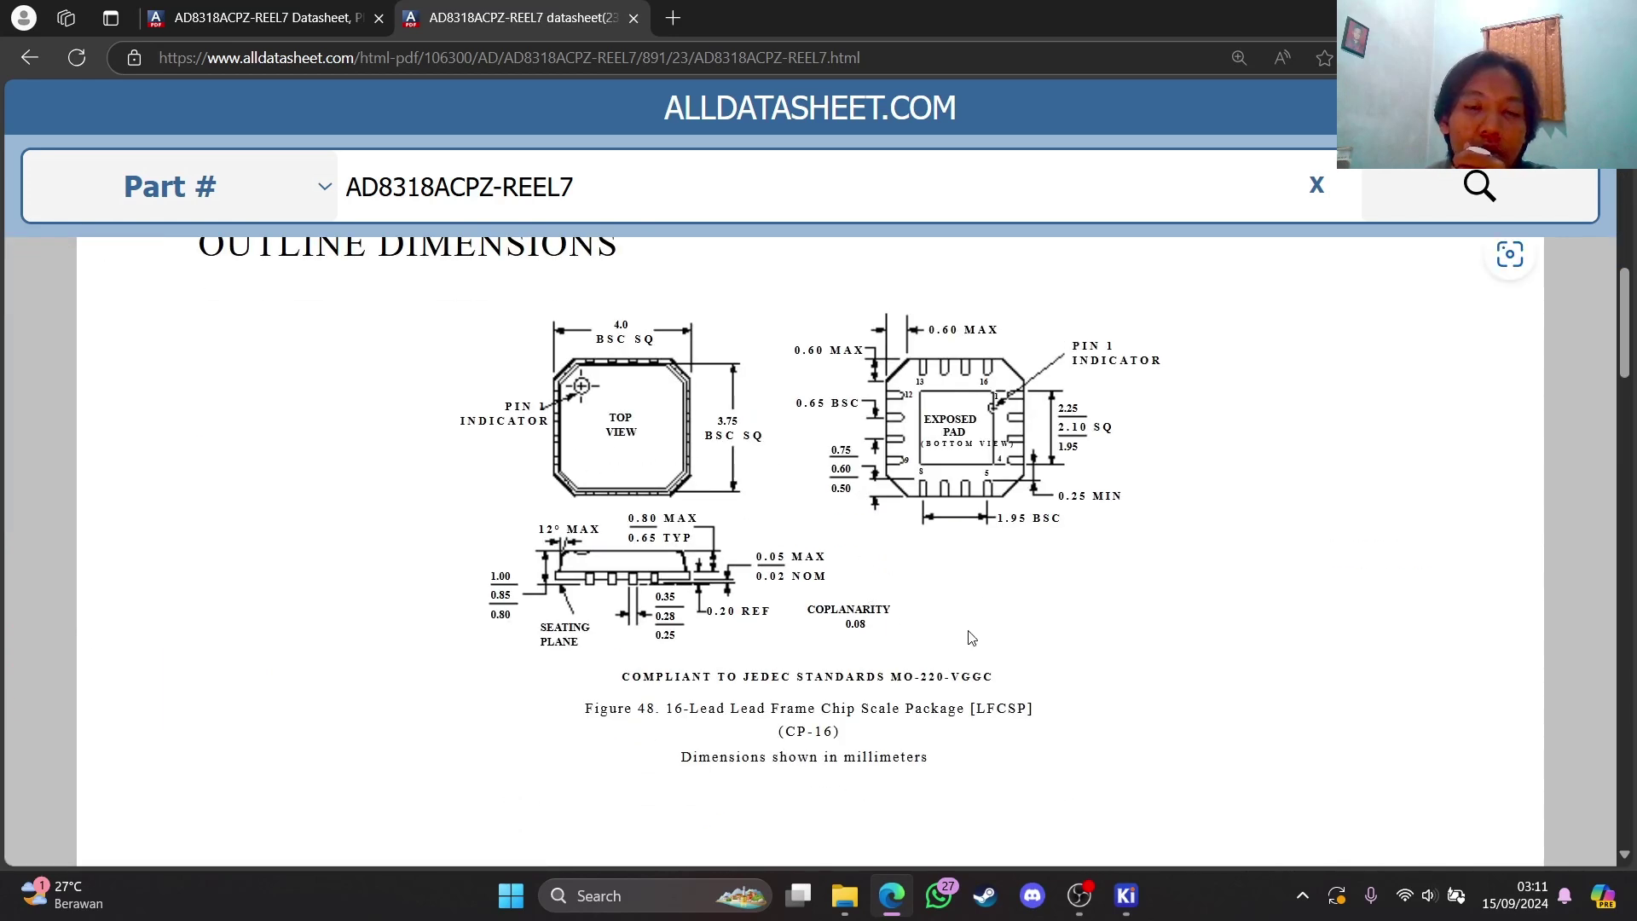
scroll(1020, 705, down, 1)
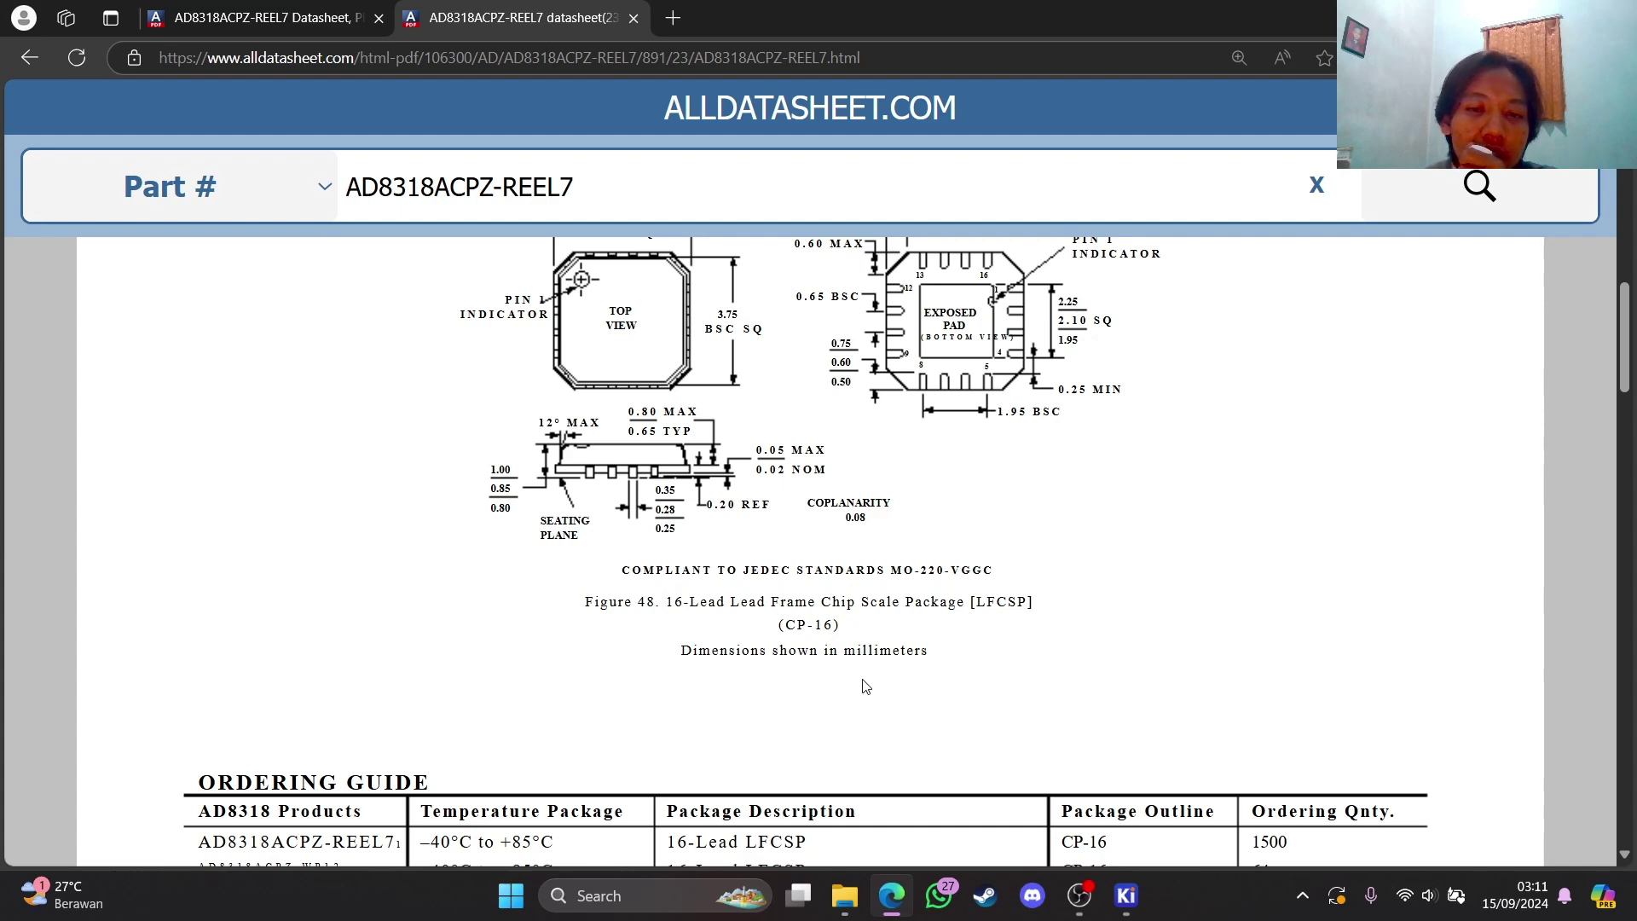
scroll(1099, 409, up, 1)
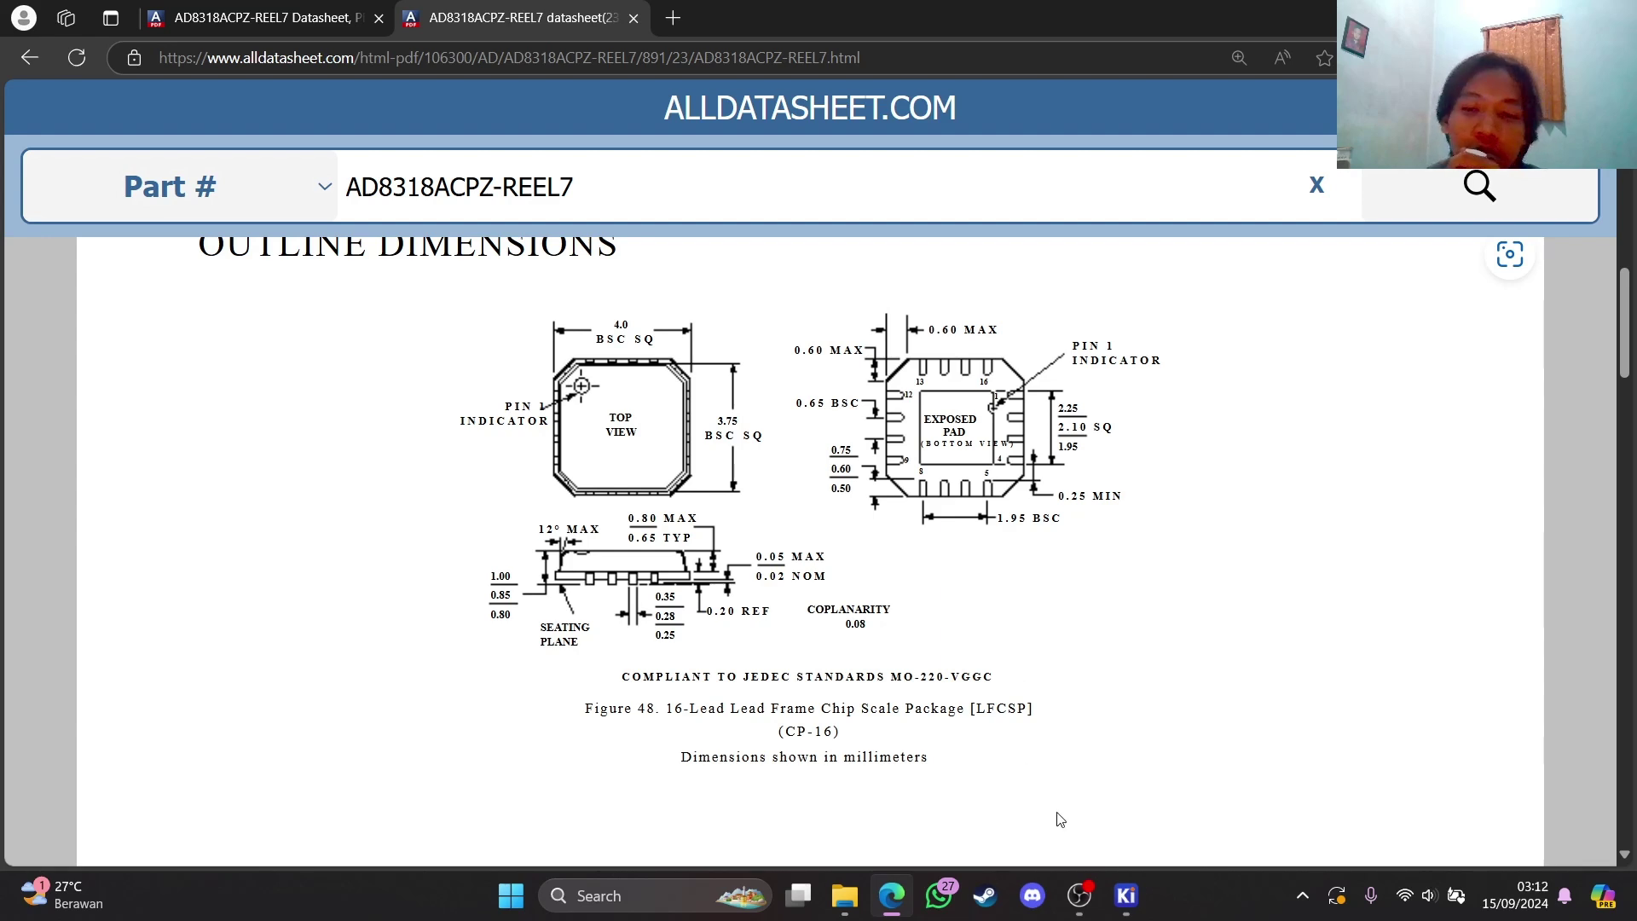
Return to KiCad, dismiss the load error, and start a new library in the project table
mouse_move(1137, 901)
click(1009, 778)
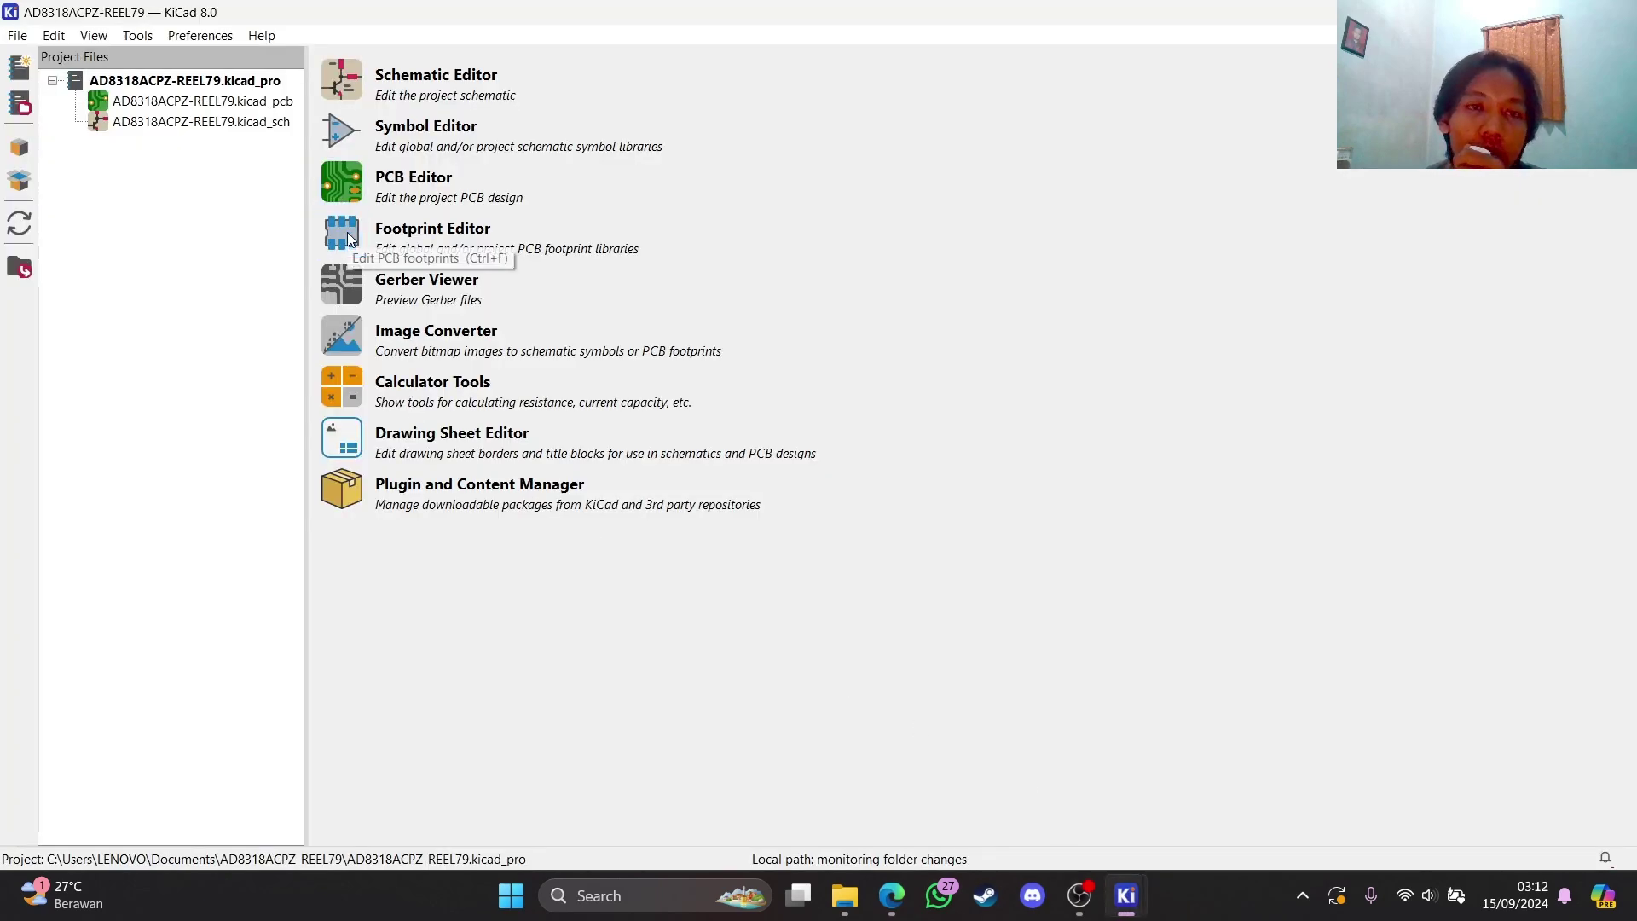
click(527, 372)
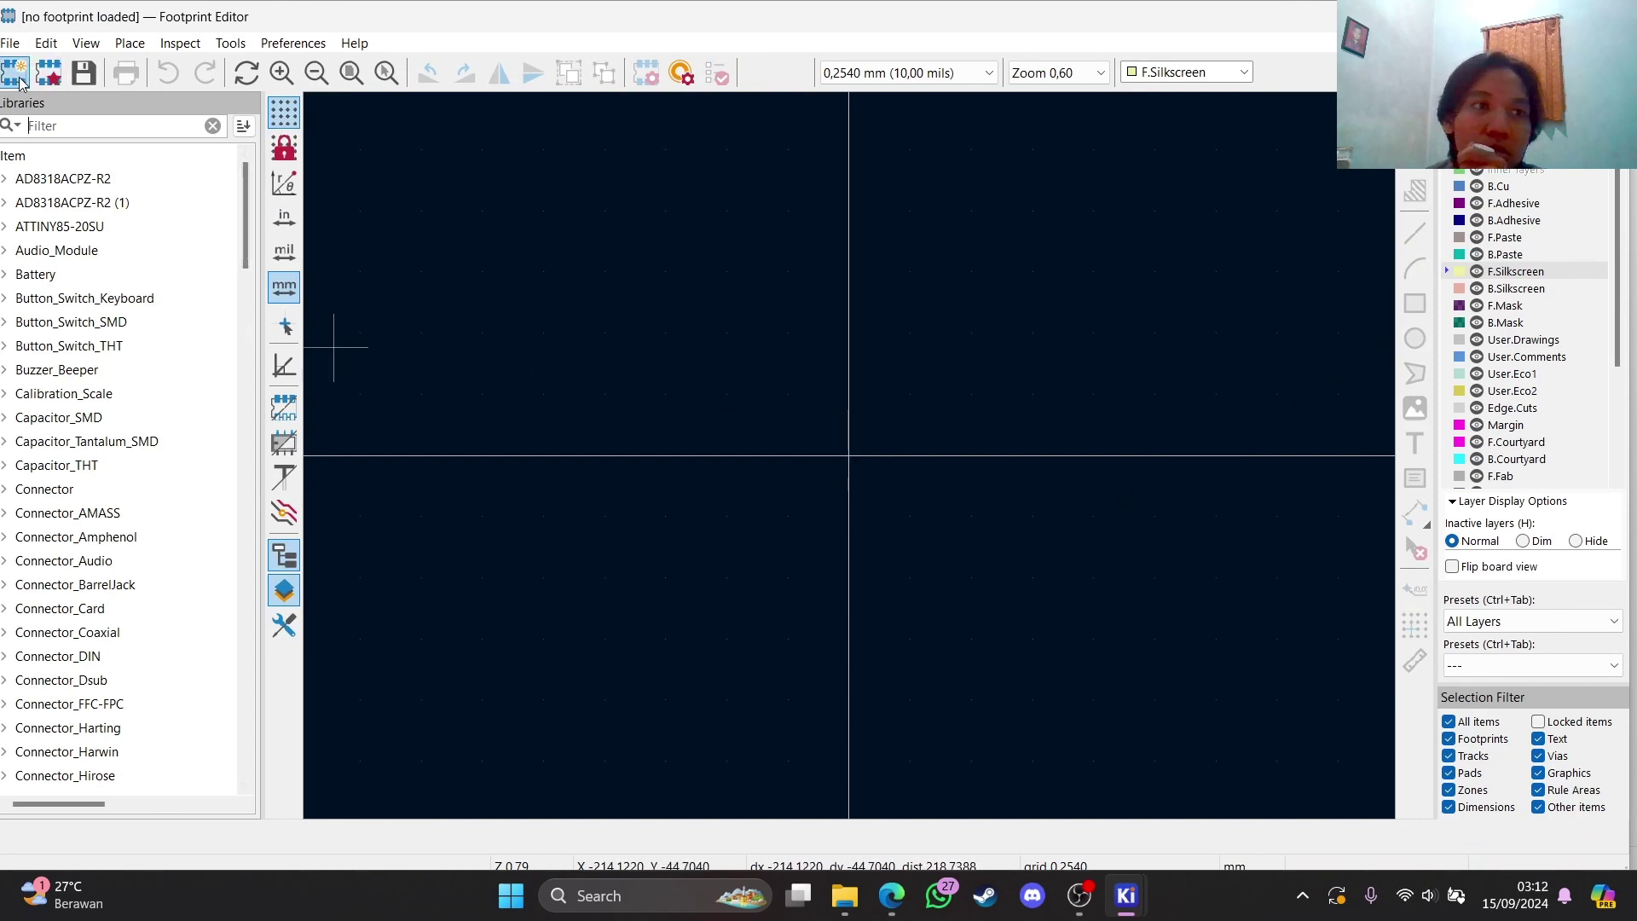
click(11, 43)
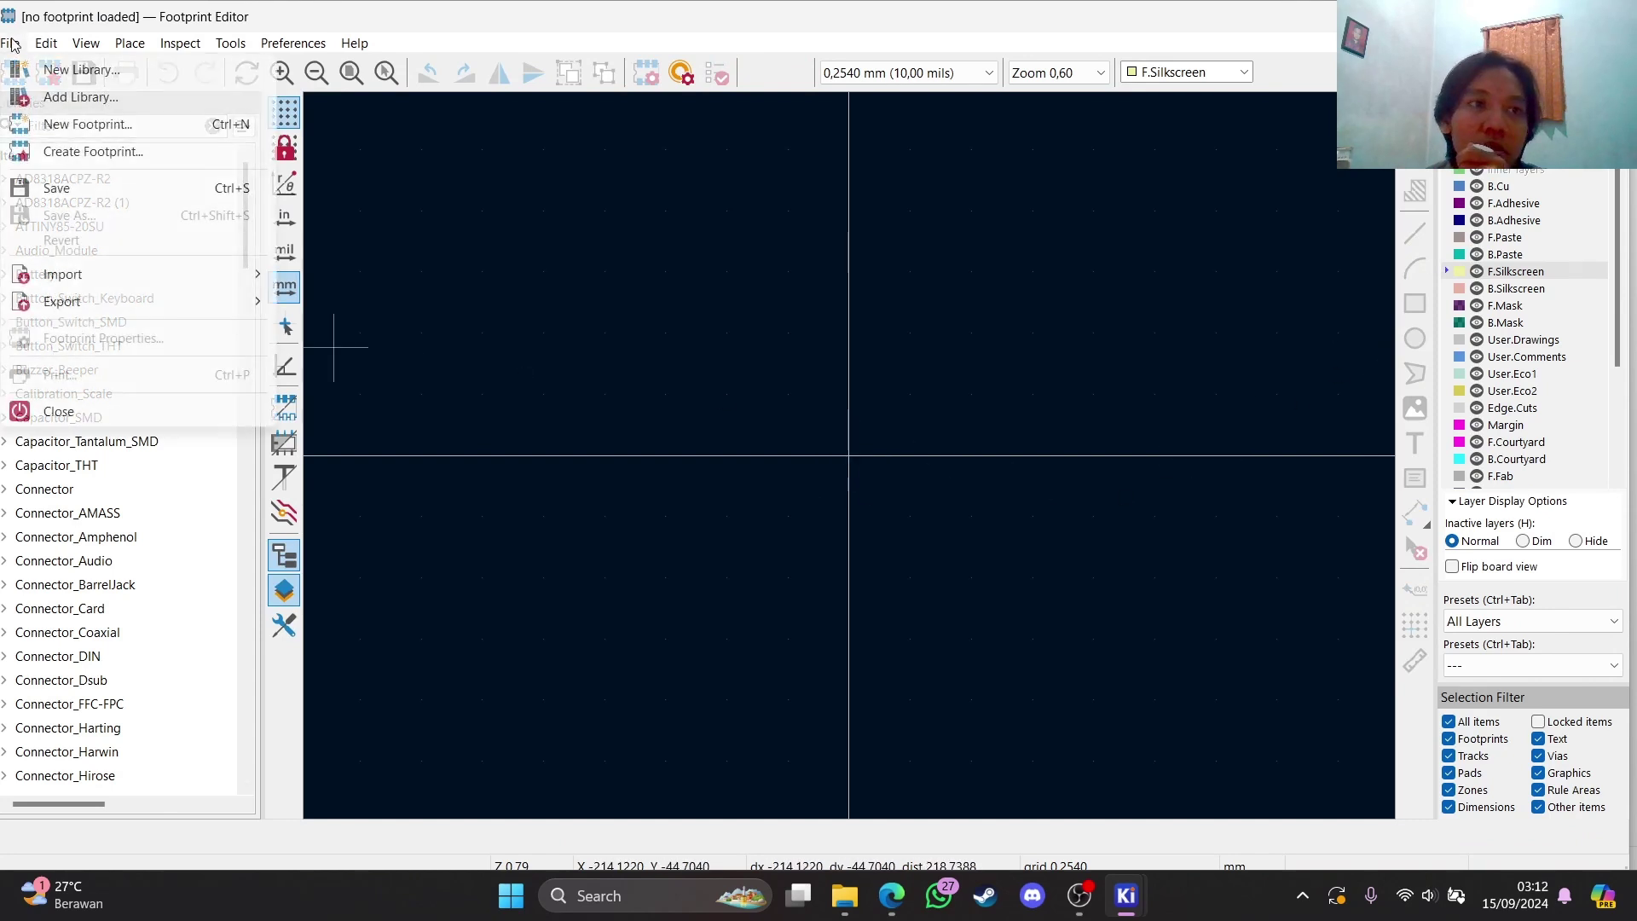
click(140, 72)
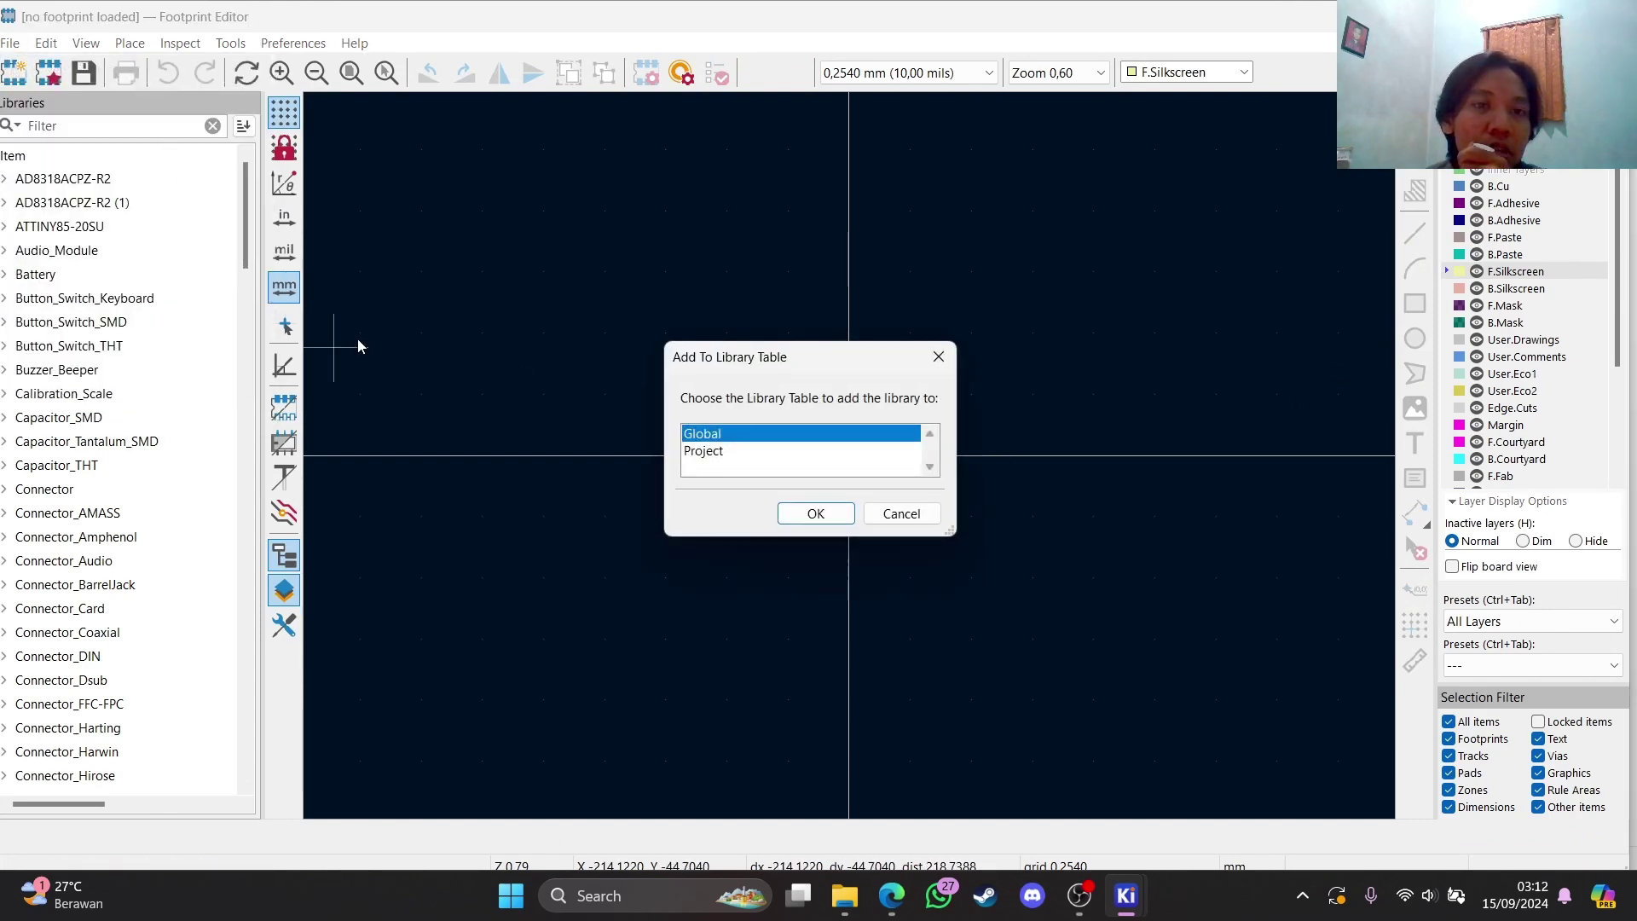
click(810, 513)
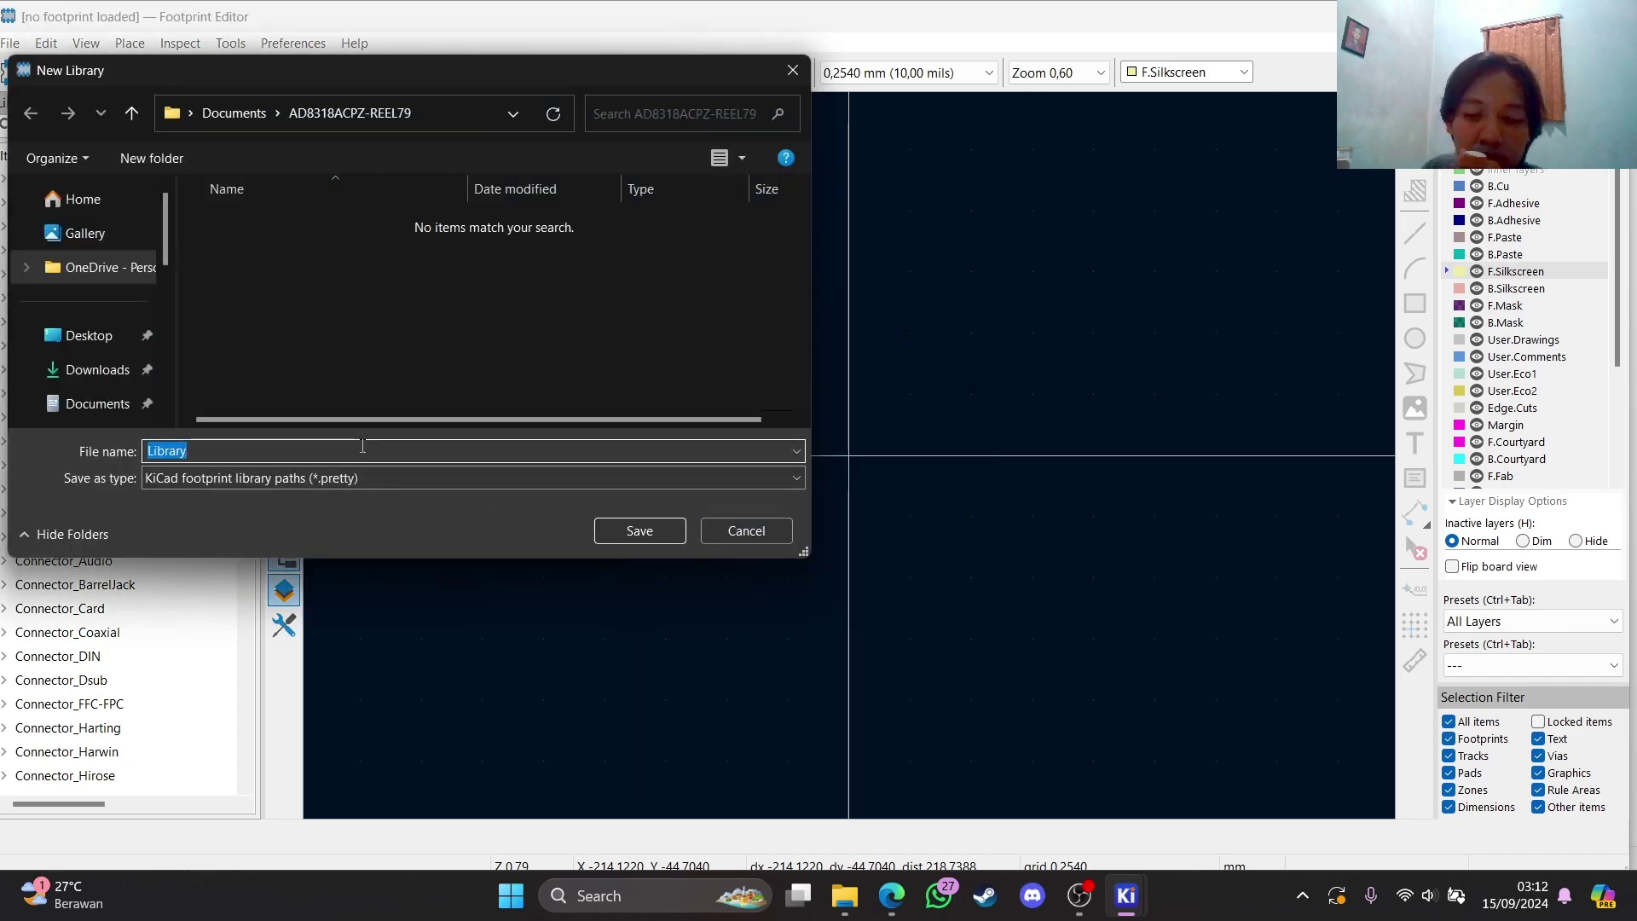
Save it as the AD8318ACPZ-REEL79 .pretty library, replacing the existing file
key(BackSpace)
text(AD8318ACPZ-REEL79)
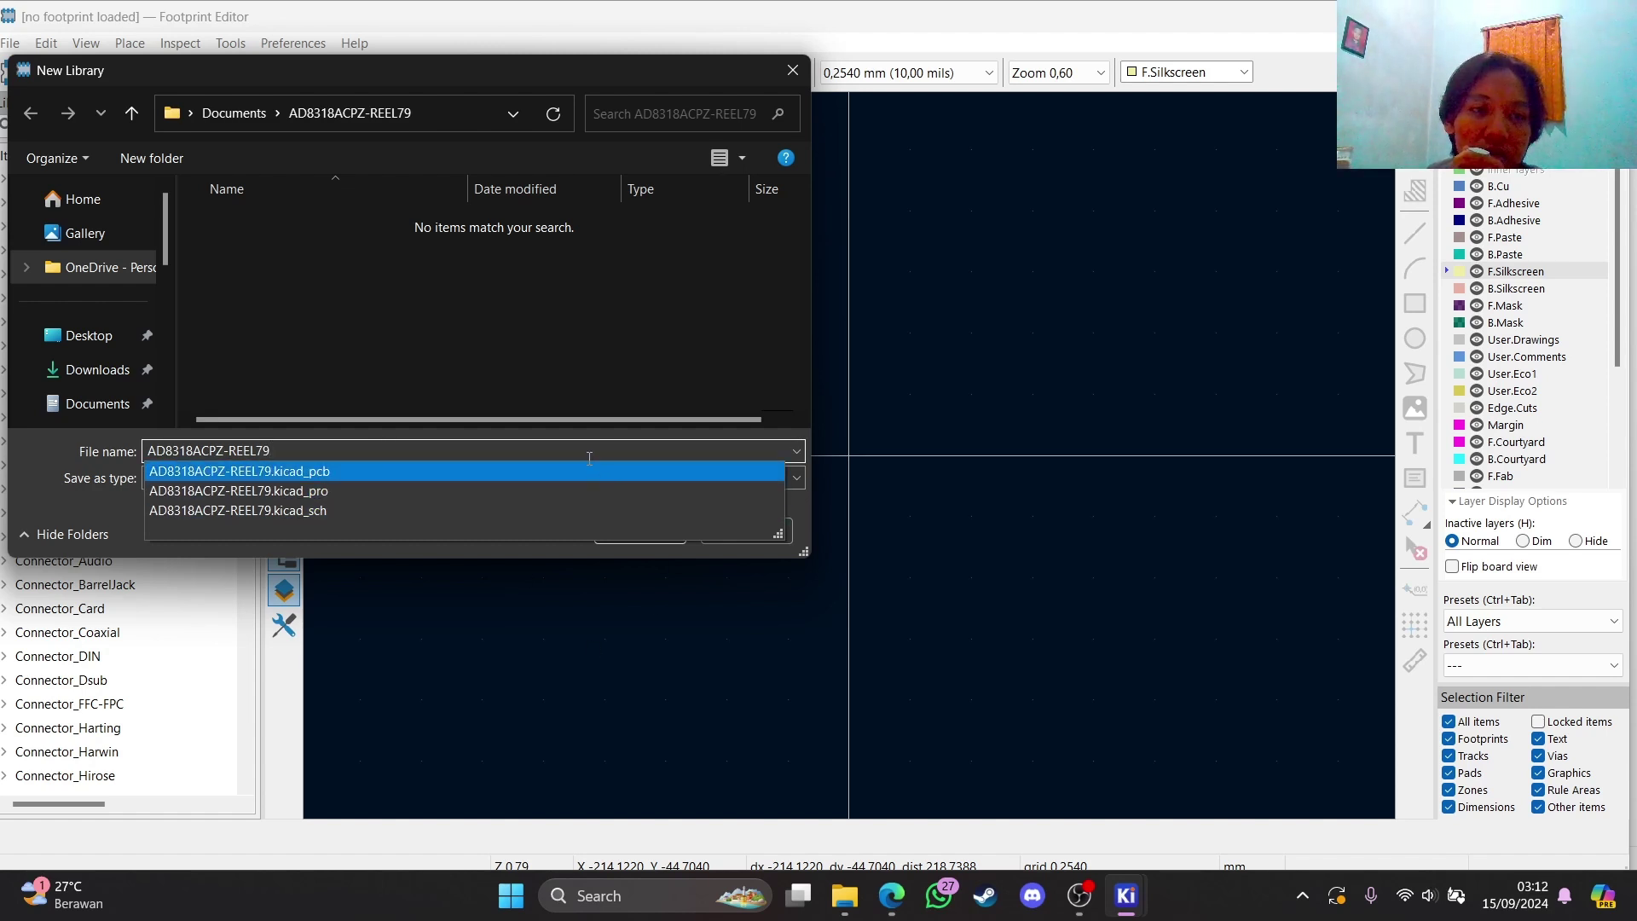
key(Escape)
click(260, 475)
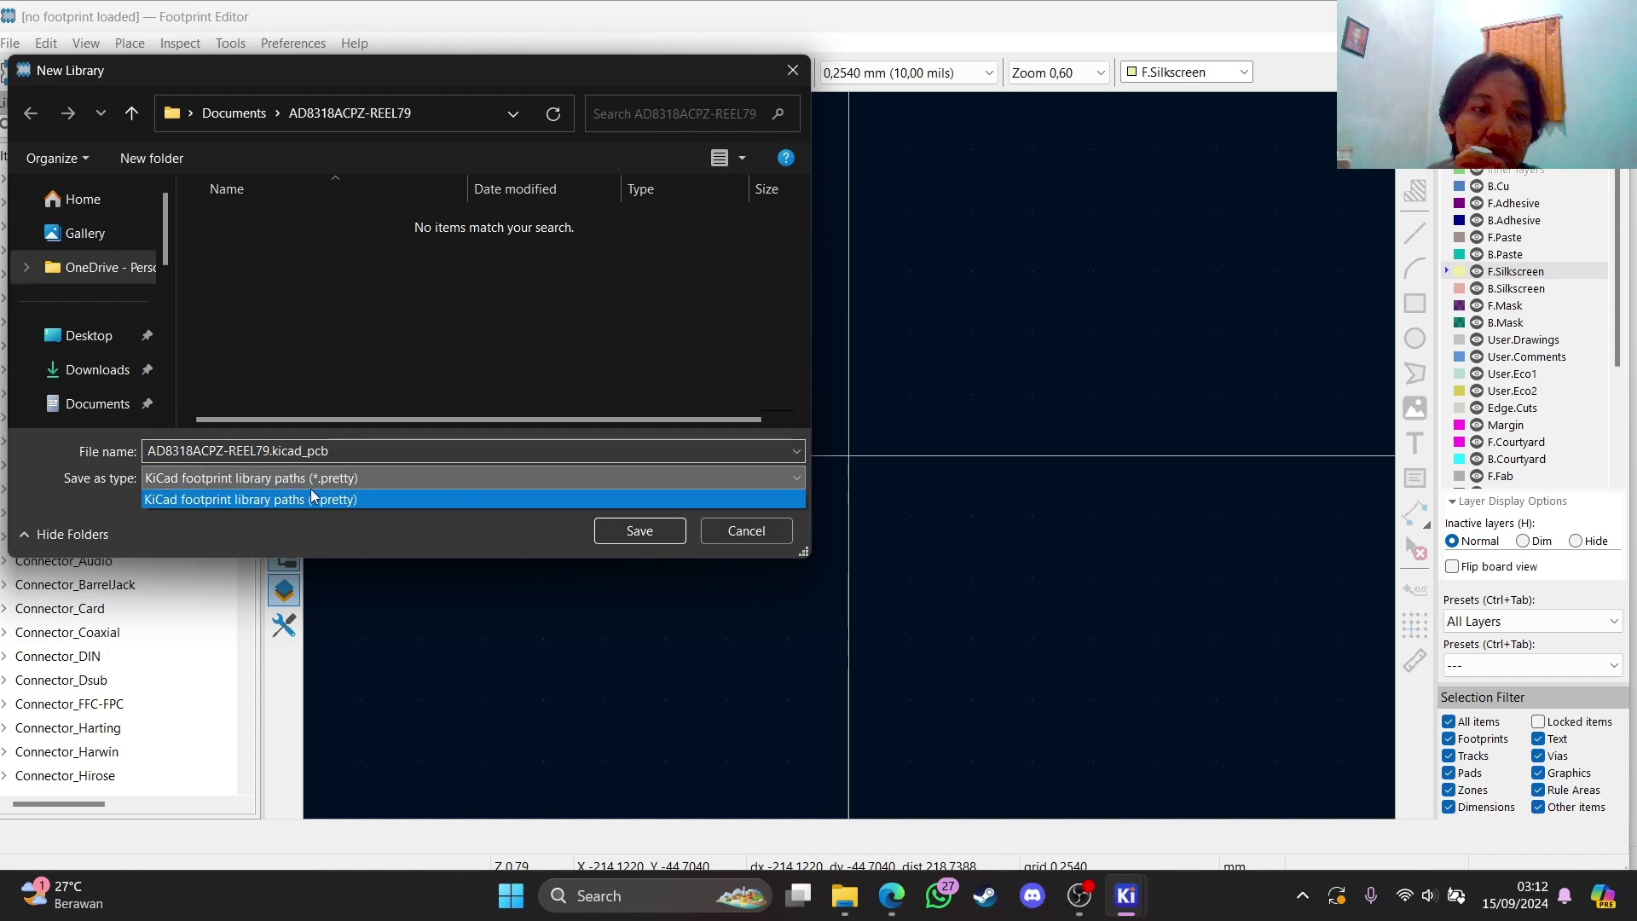
click(427, 501)
click(639, 530)
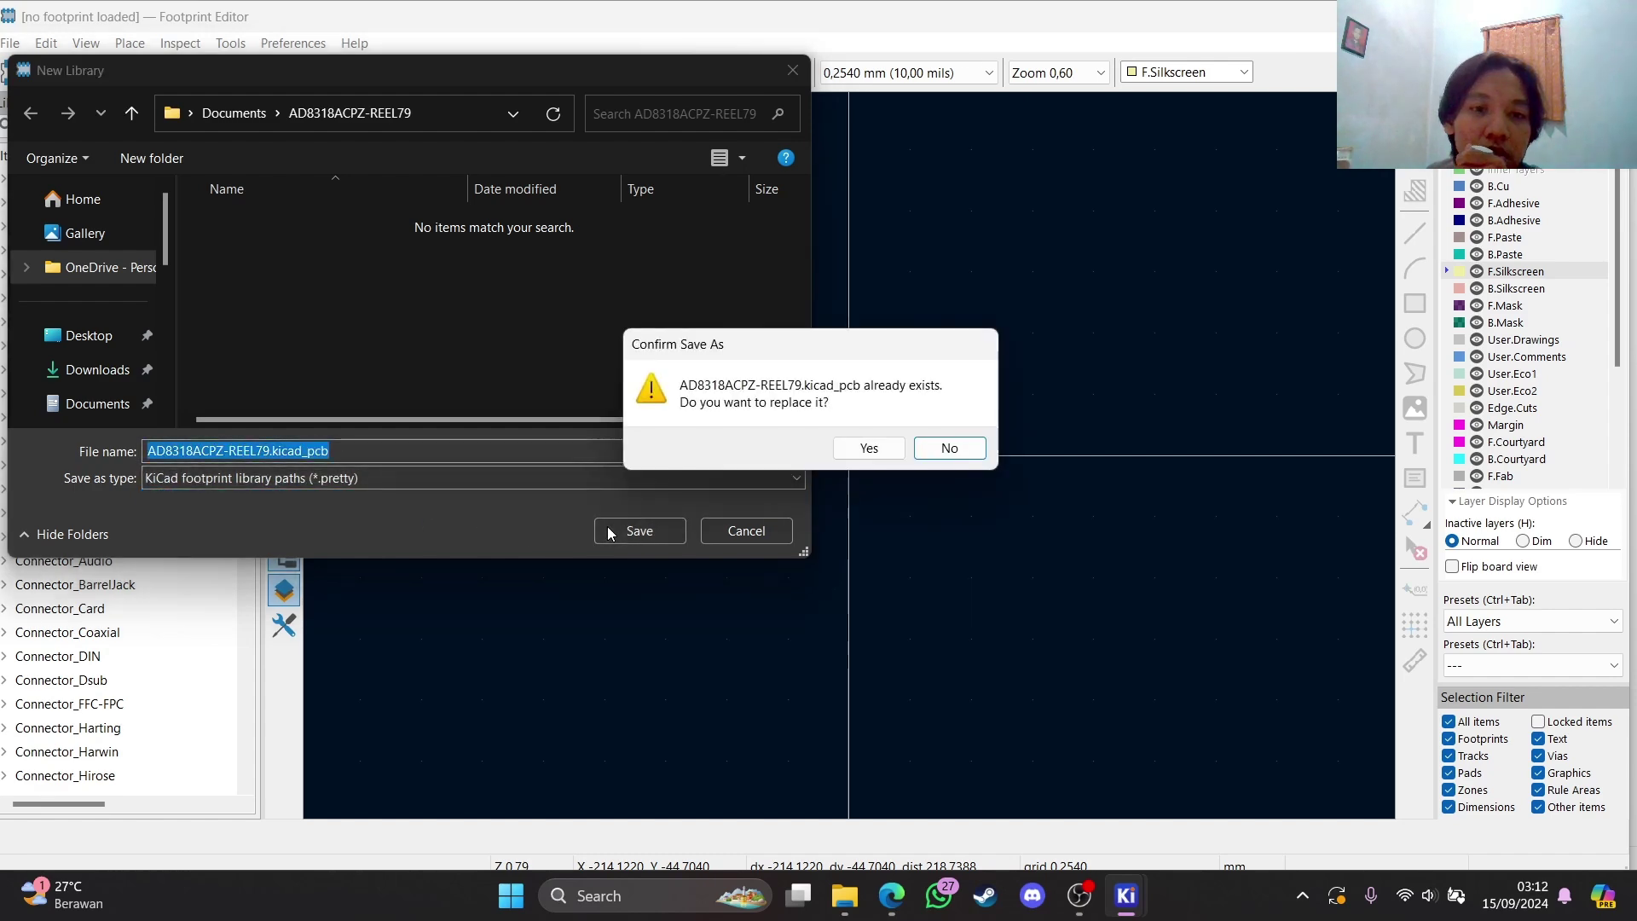
click(869, 447)
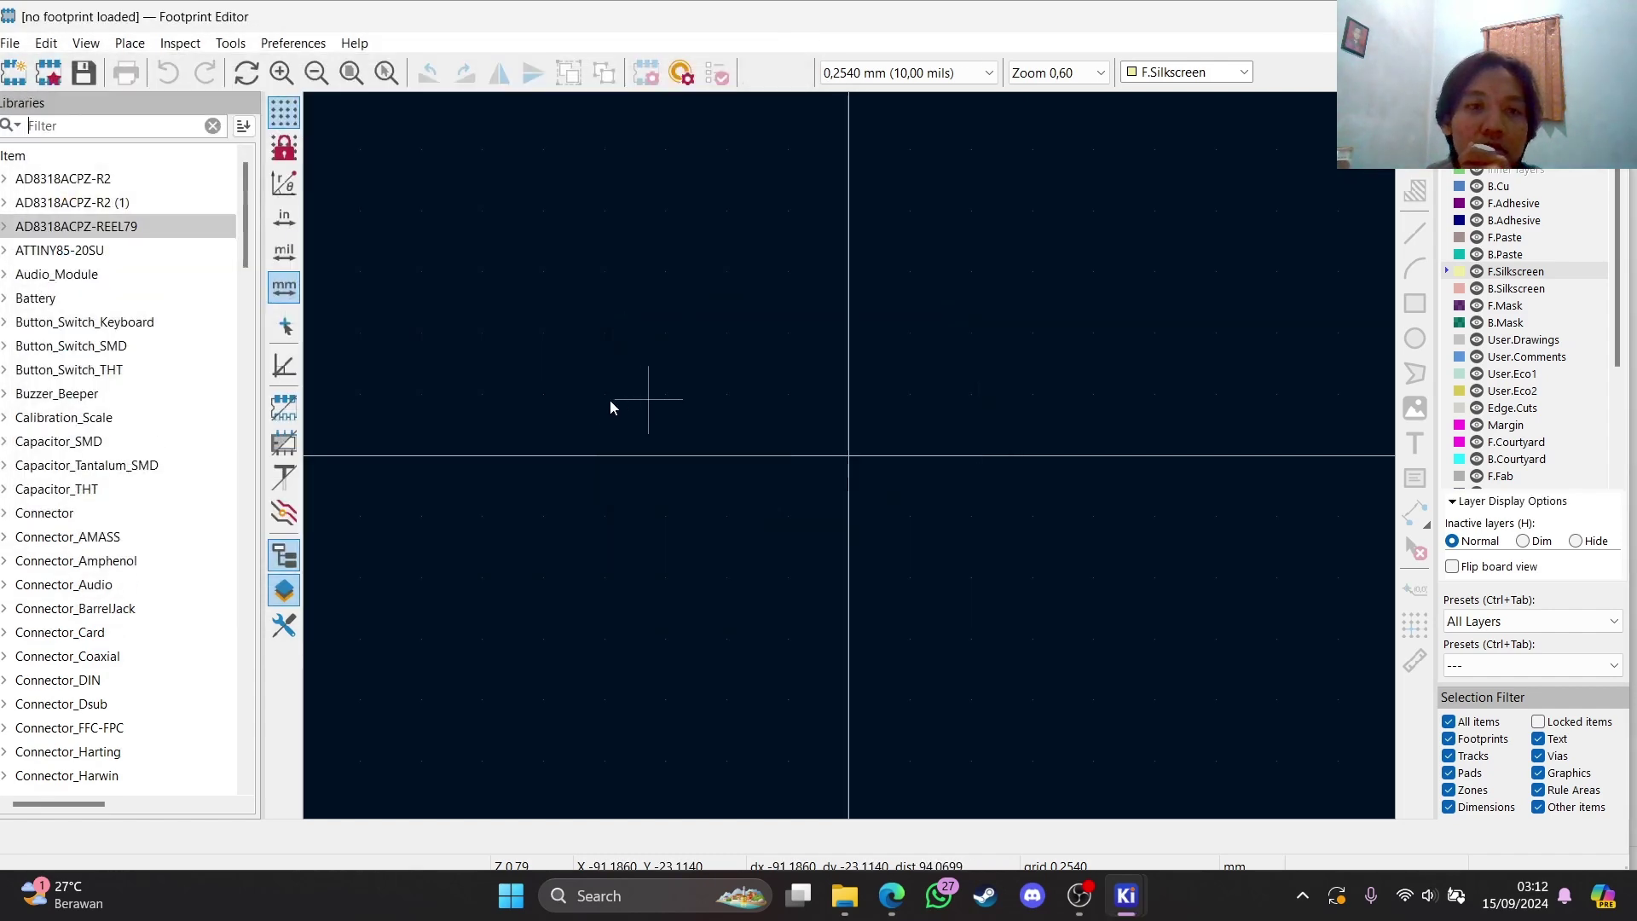
Create SMD footprint AD8318ACPZ-REEL79 in that library and move its reference and value texts up
click(88, 231)
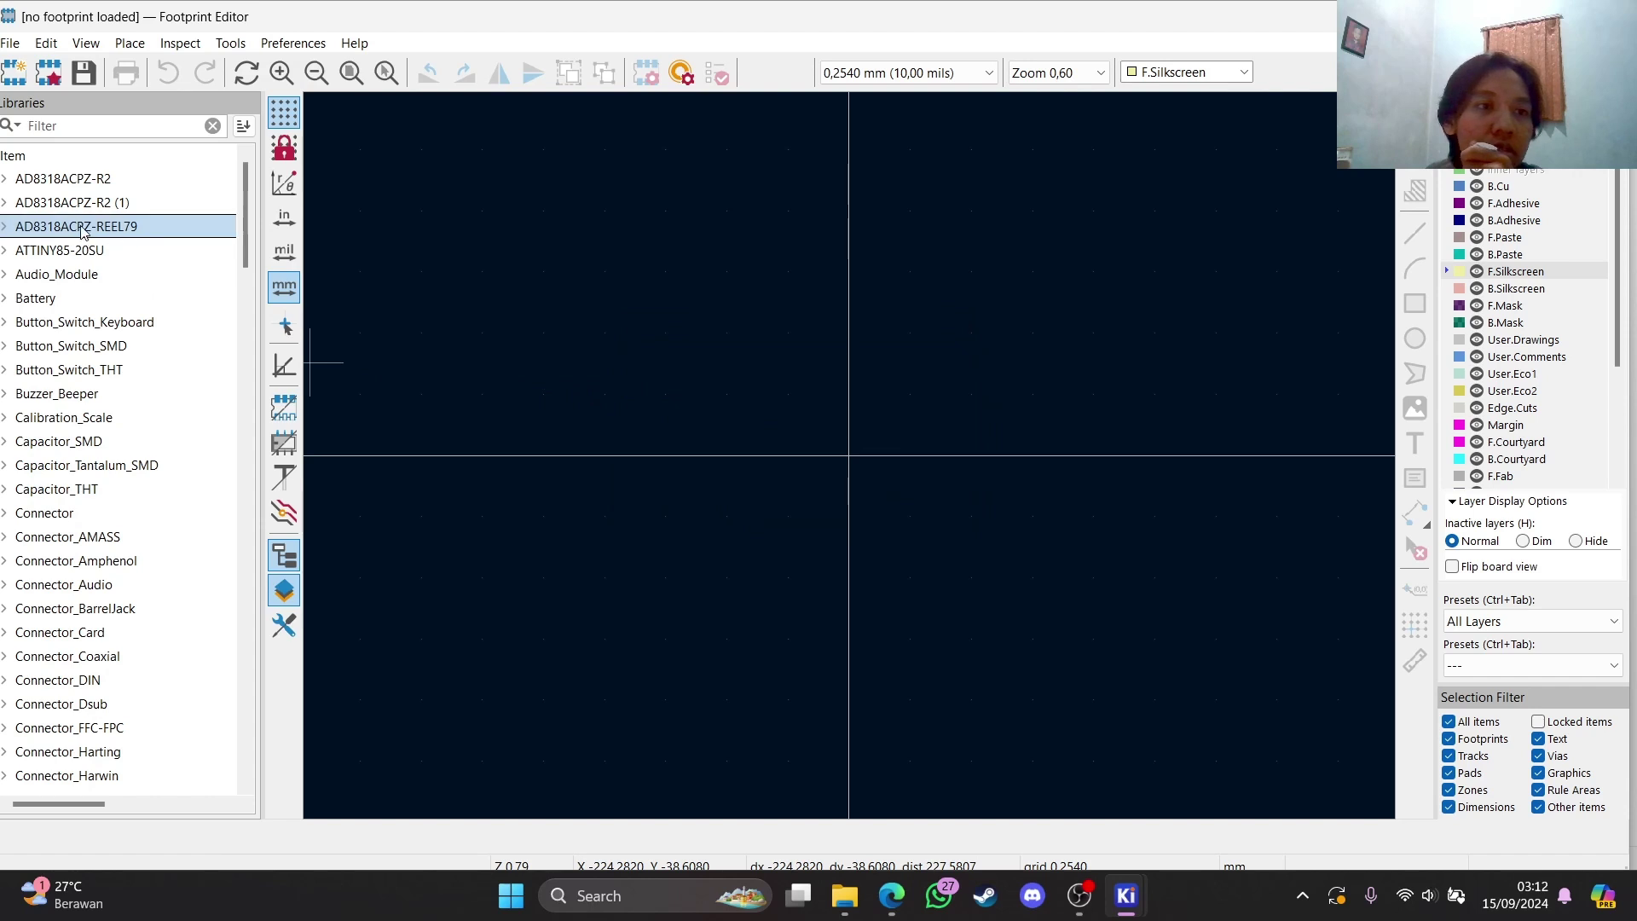
click(24, 78)
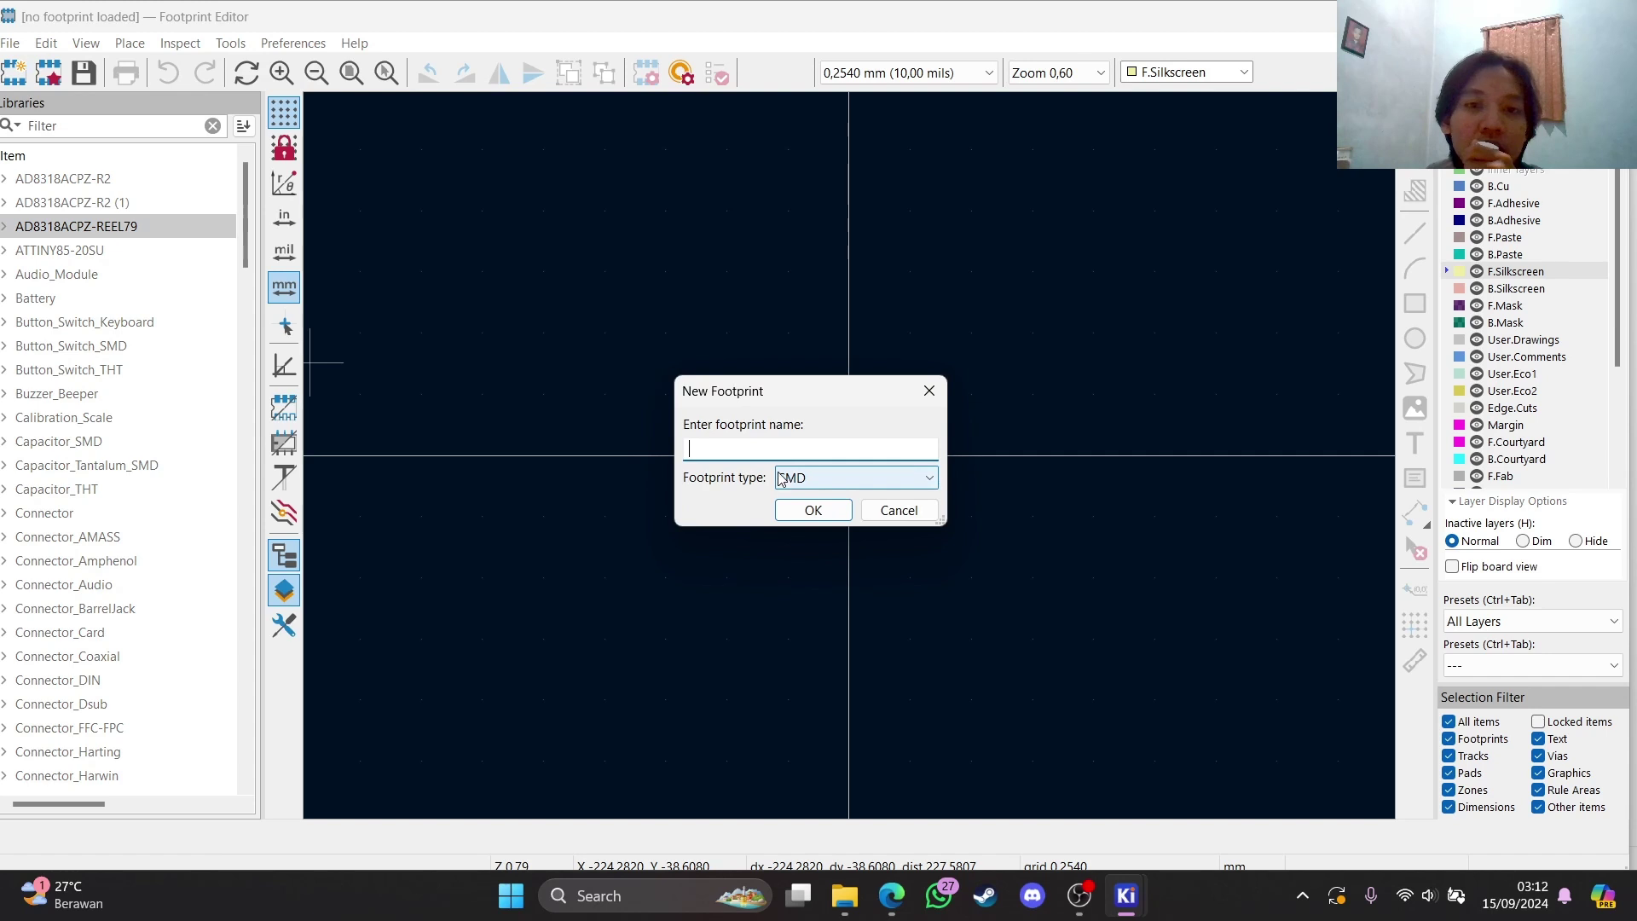
text(AD8318ACPZ-REEL7)
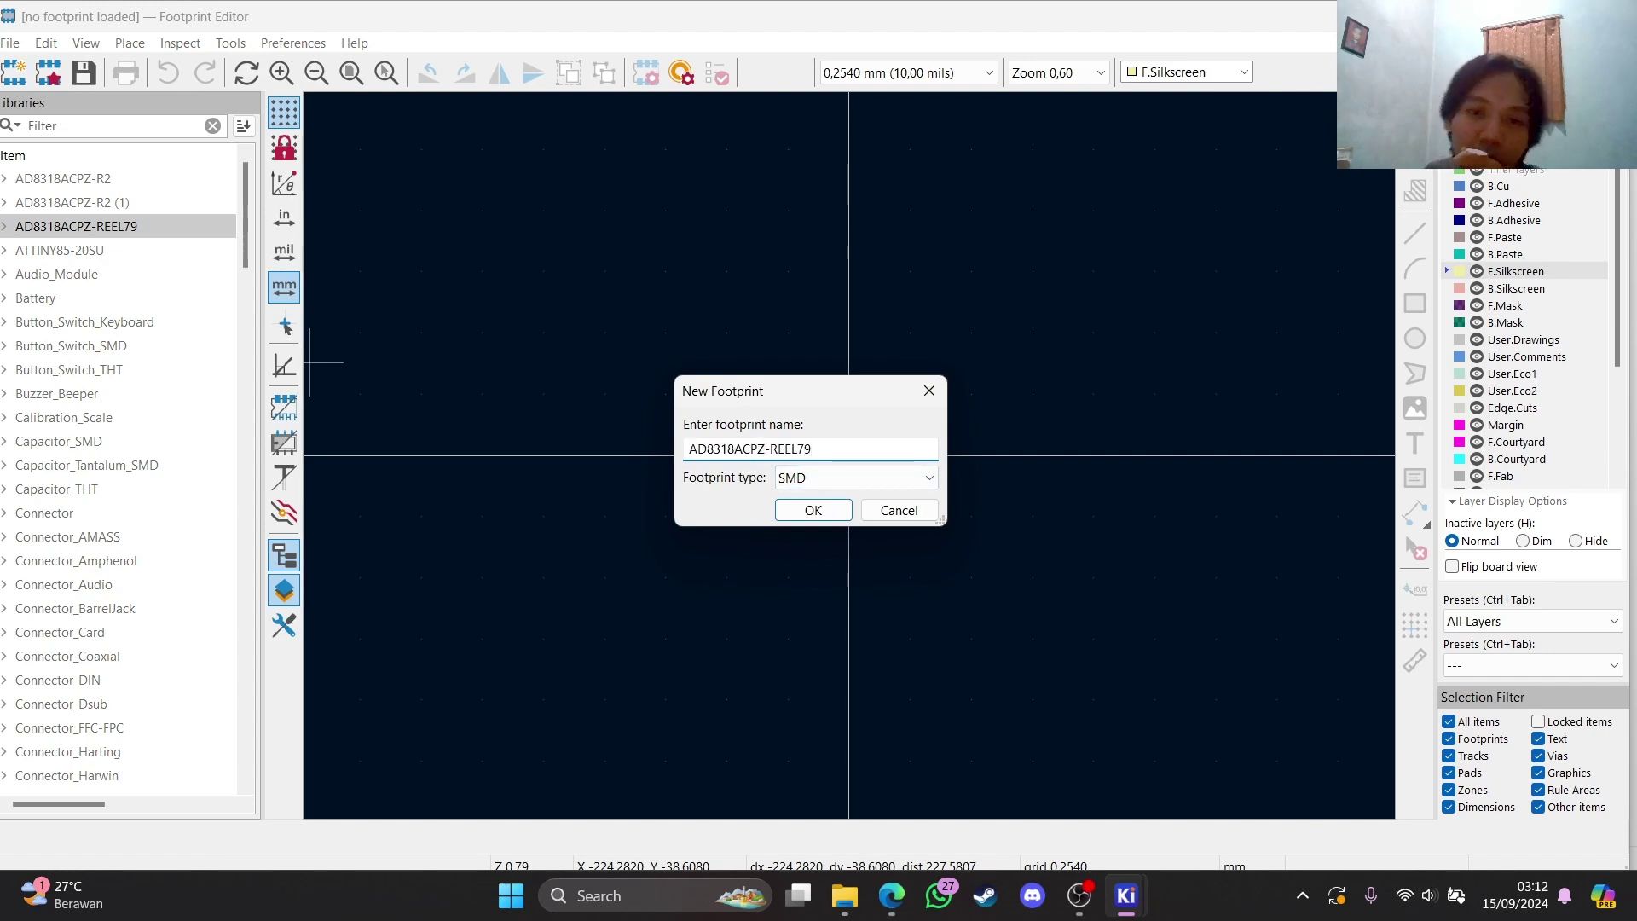
click(832, 511)
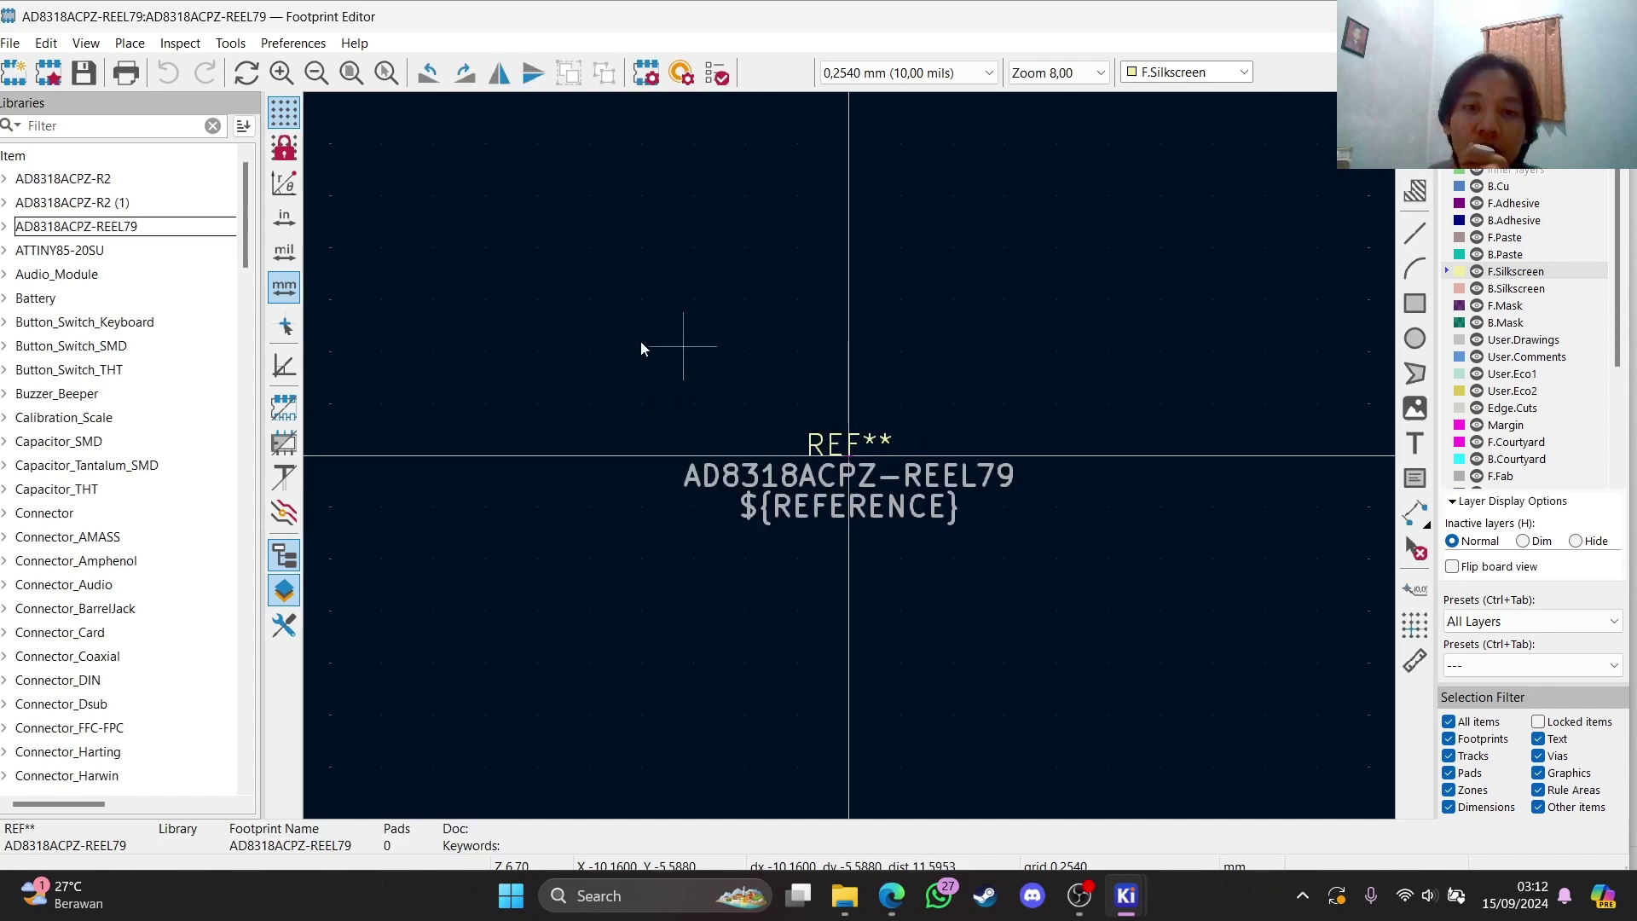
drag(641, 341, 1157, 548)
drag(833, 437, 864, 154)
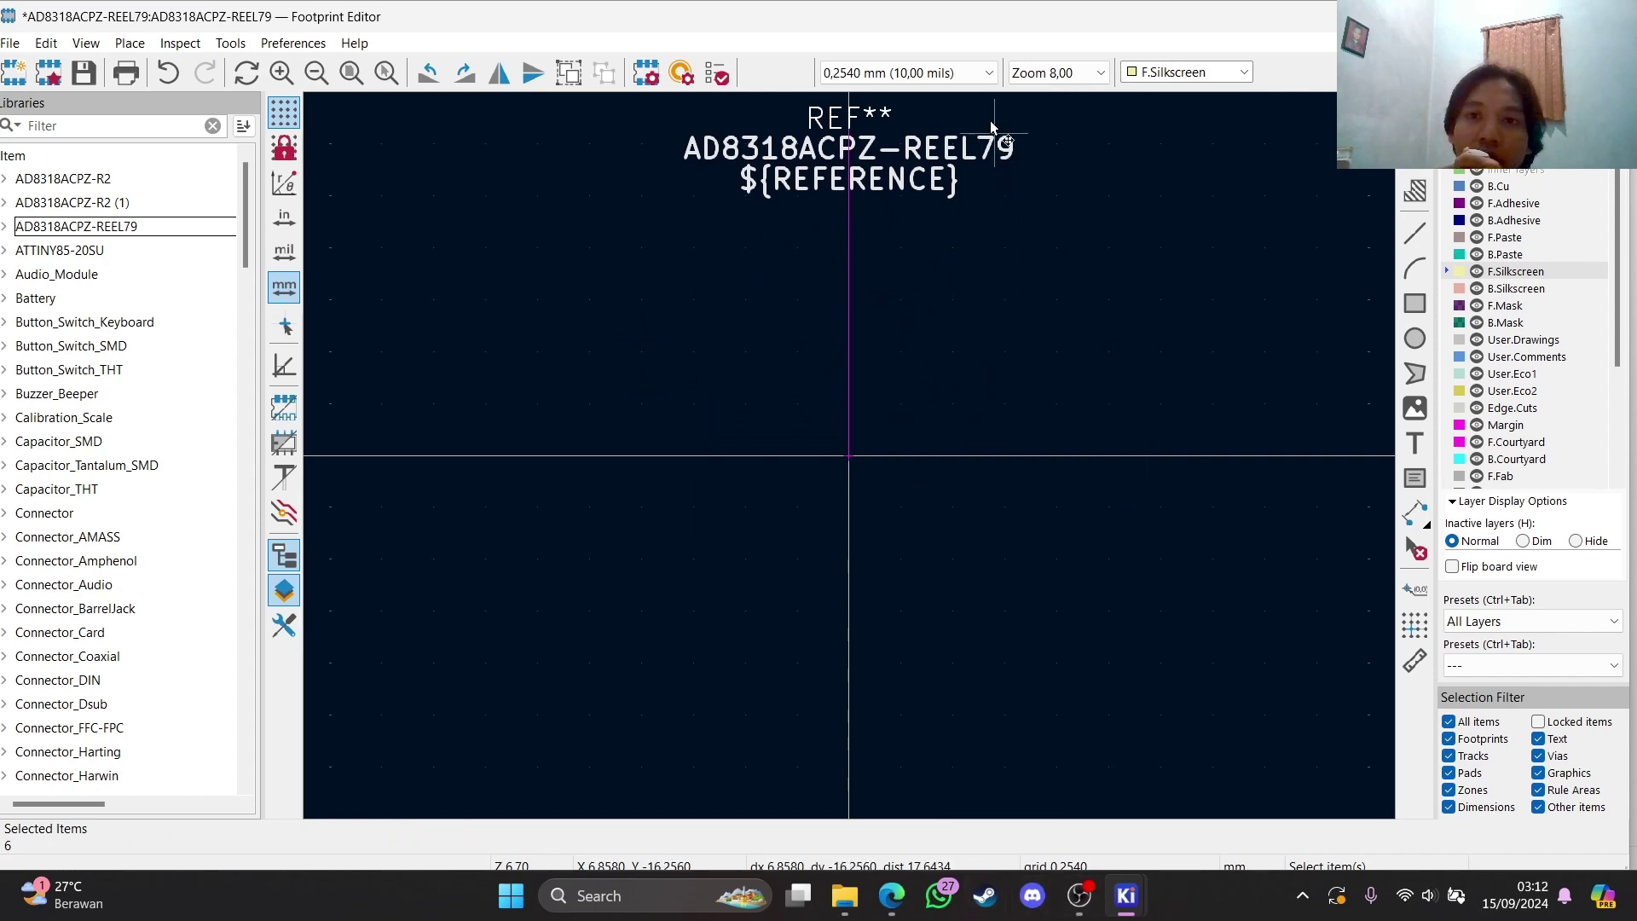
Try a 0,0100 mm grid, then set the grid back to 0,2540 mm
click(988, 74)
click(987, 76)
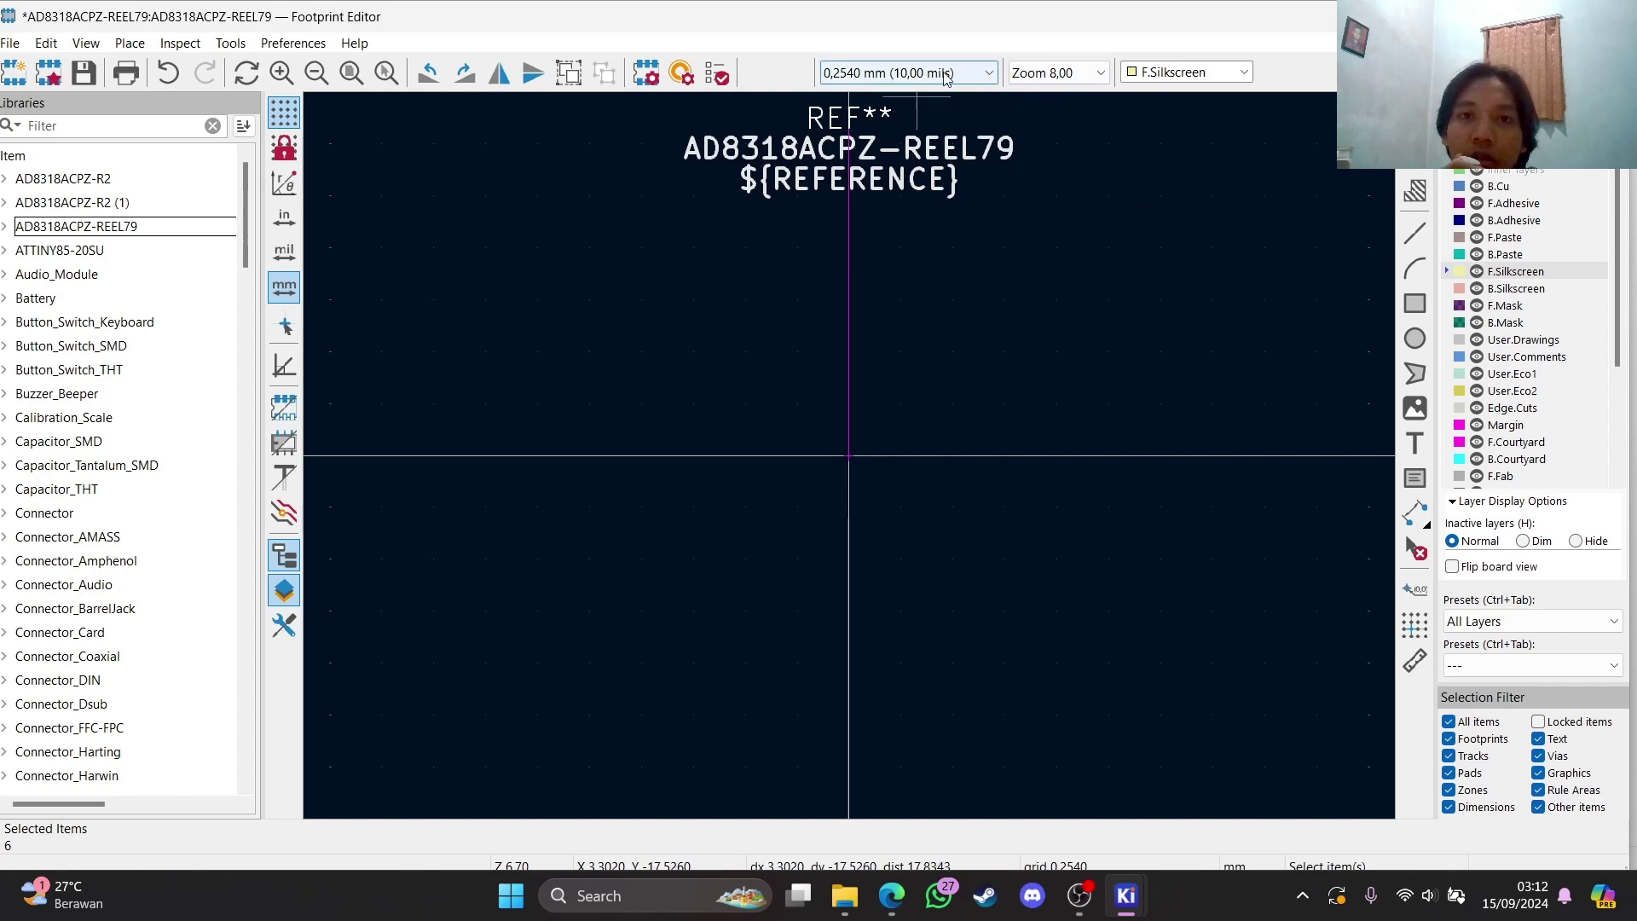
click(991, 75)
click(986, 77)
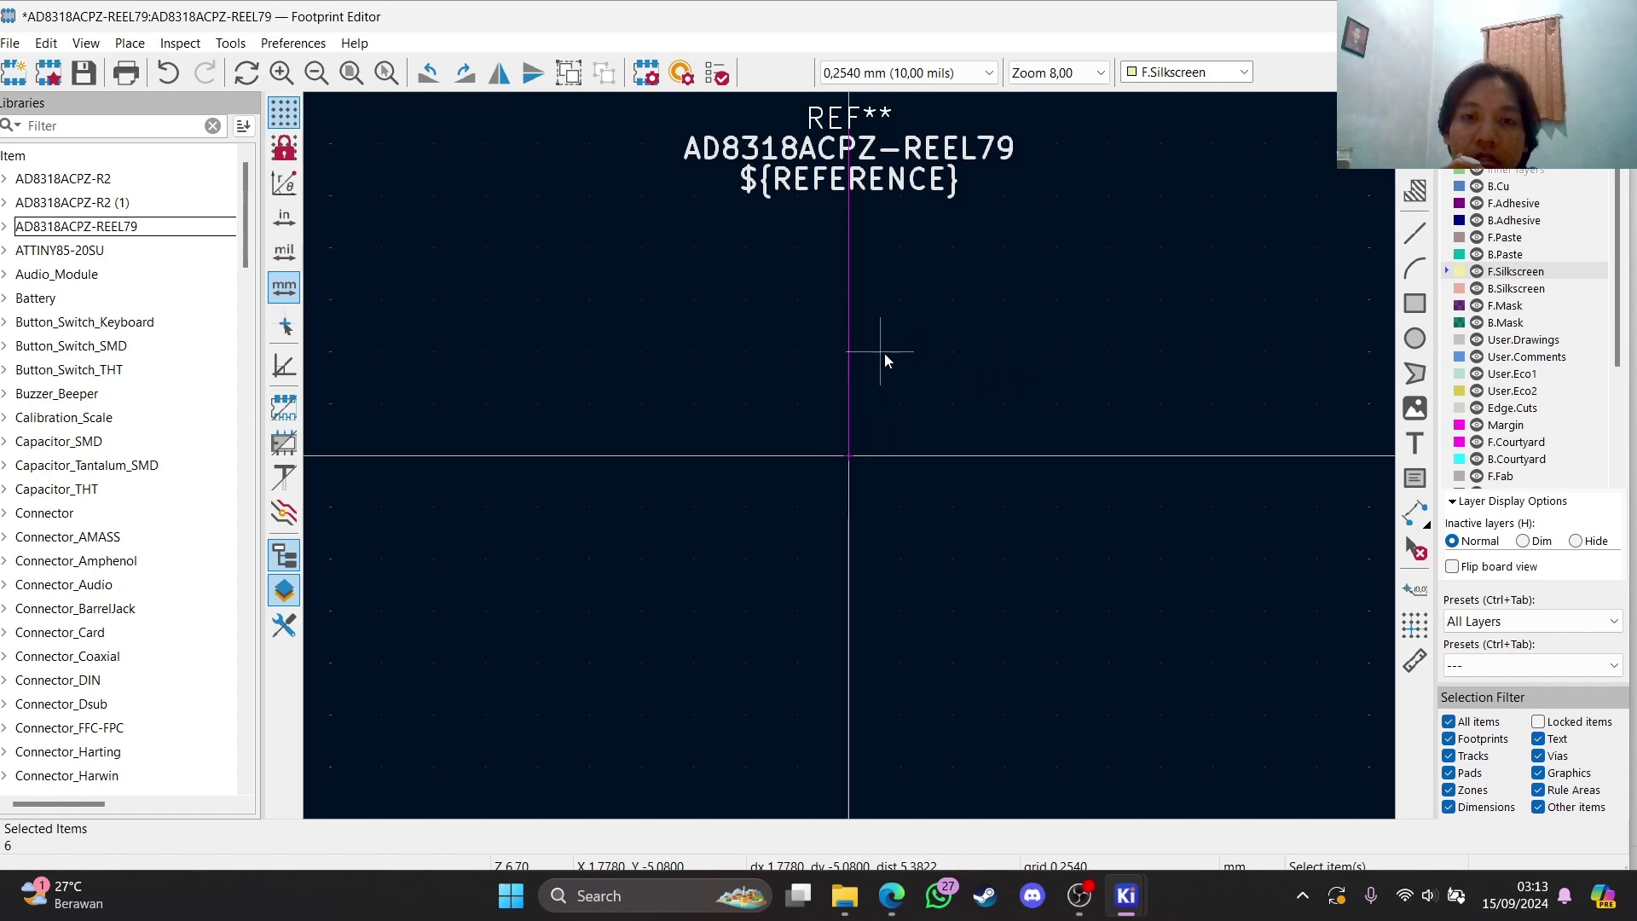
scroll(883, 353, up, 5)
scroll(750, 475, up, 4)
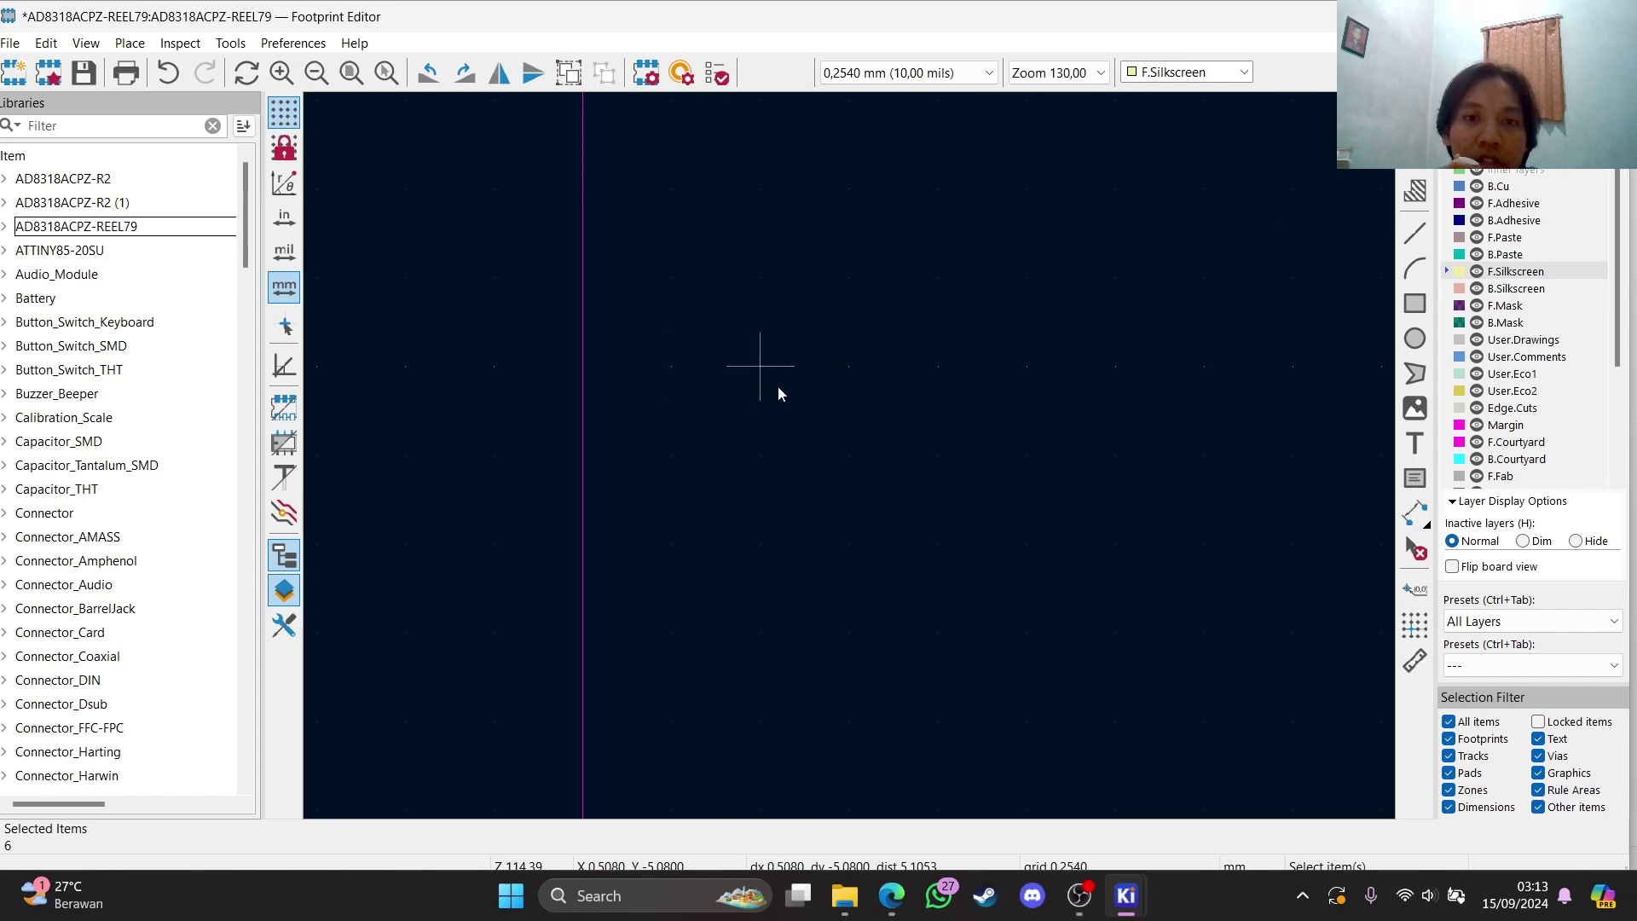
click(966, 74)
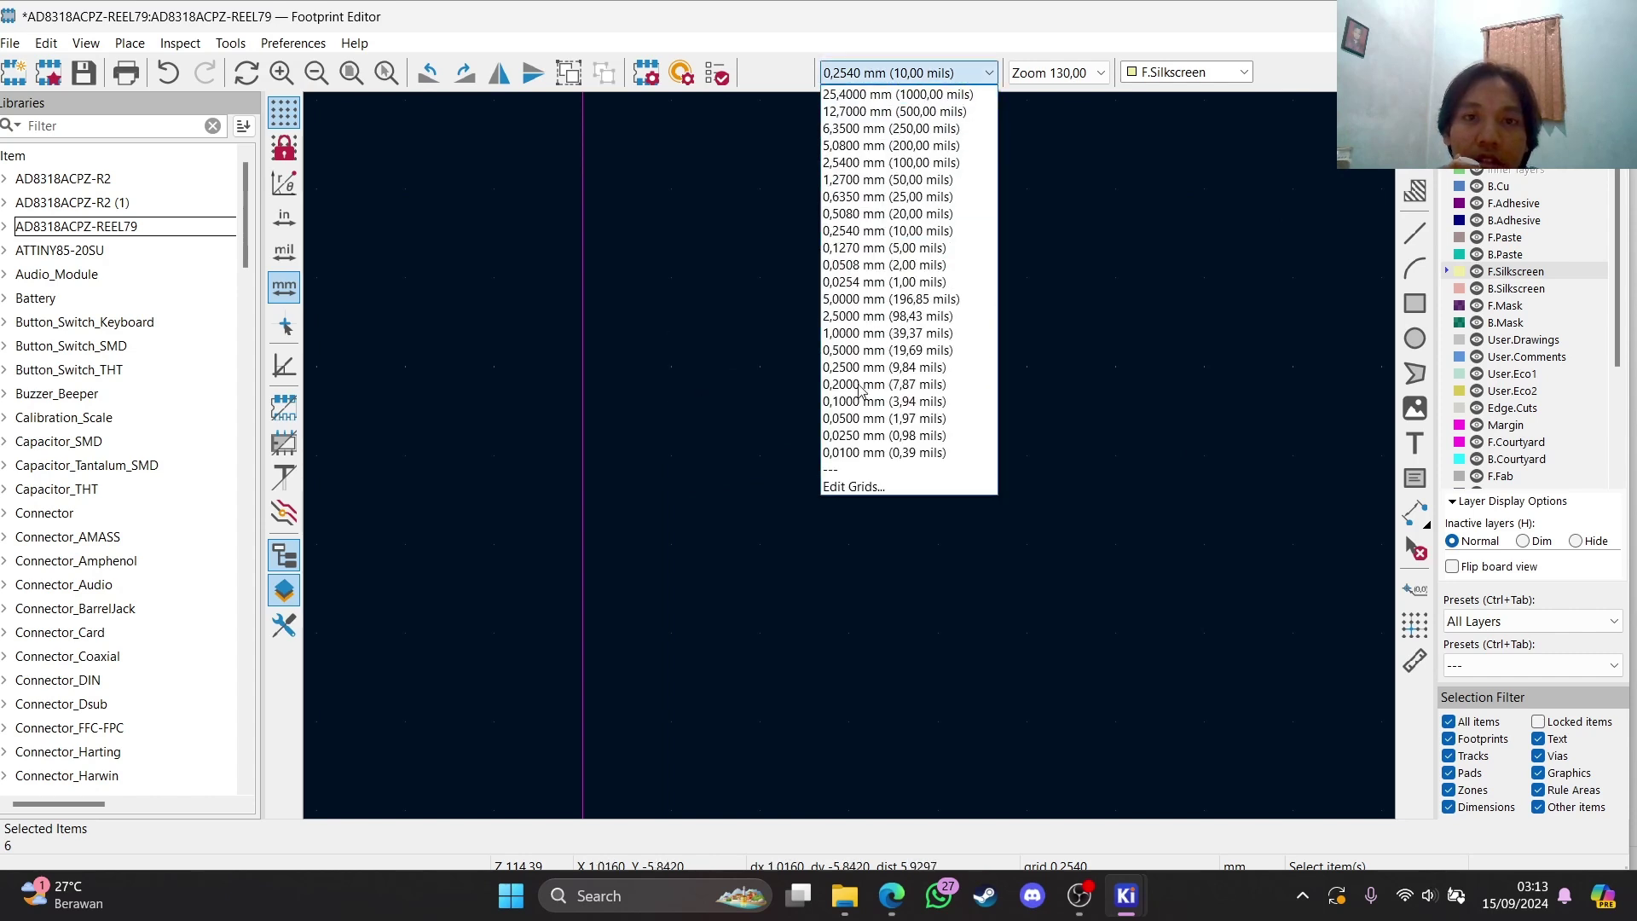
click(861, 457)
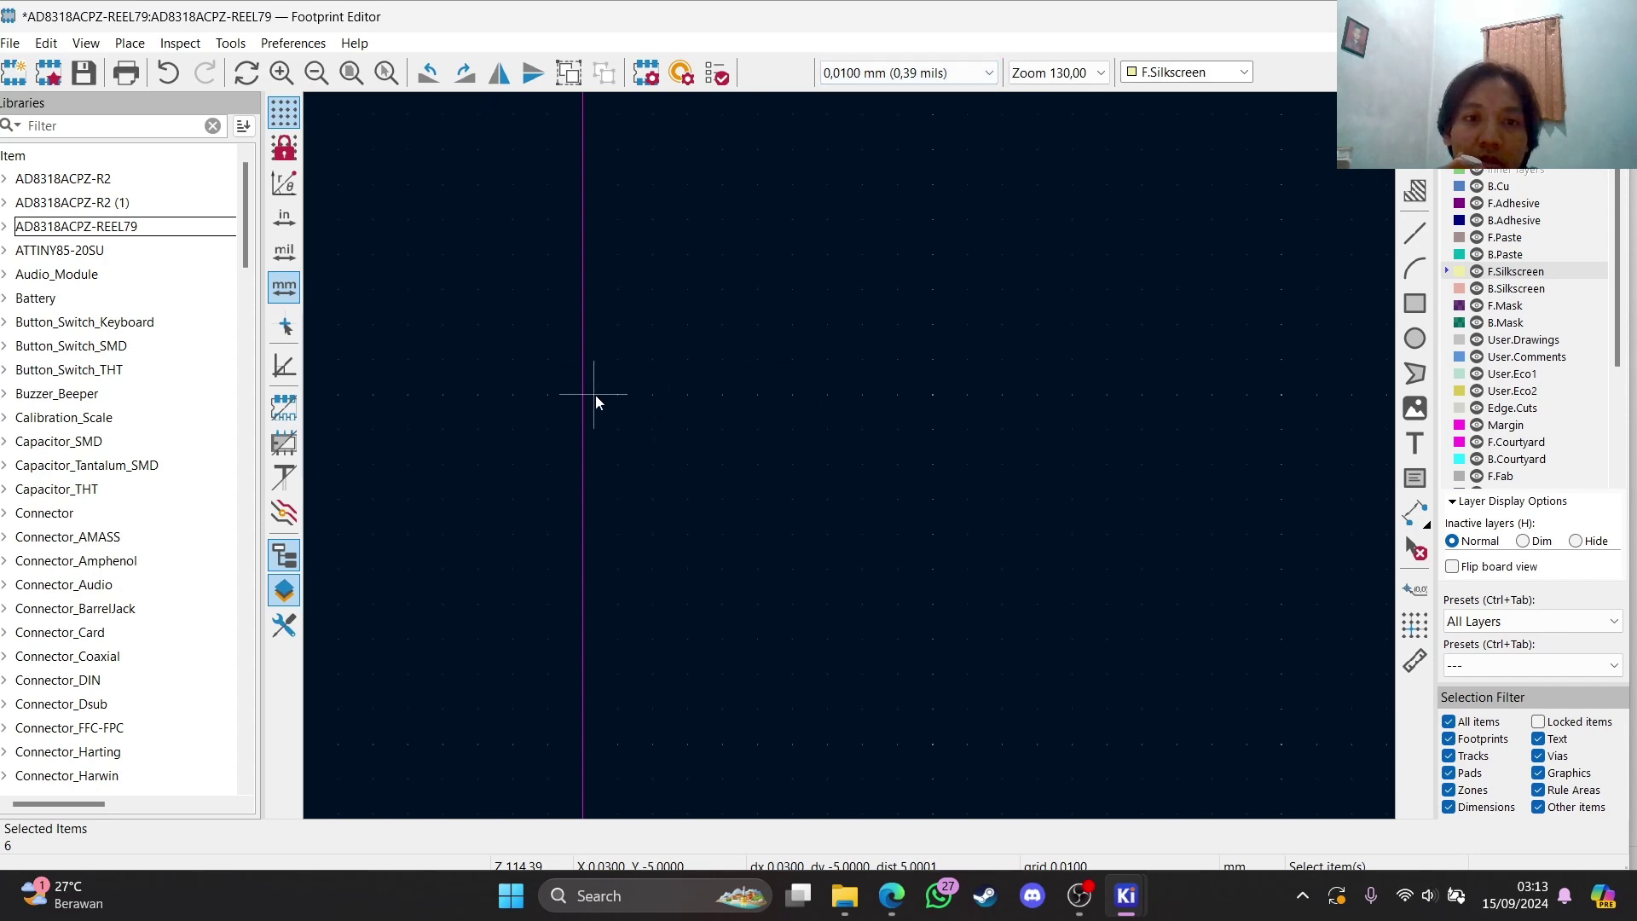
scroll(632, 394, up, 3)
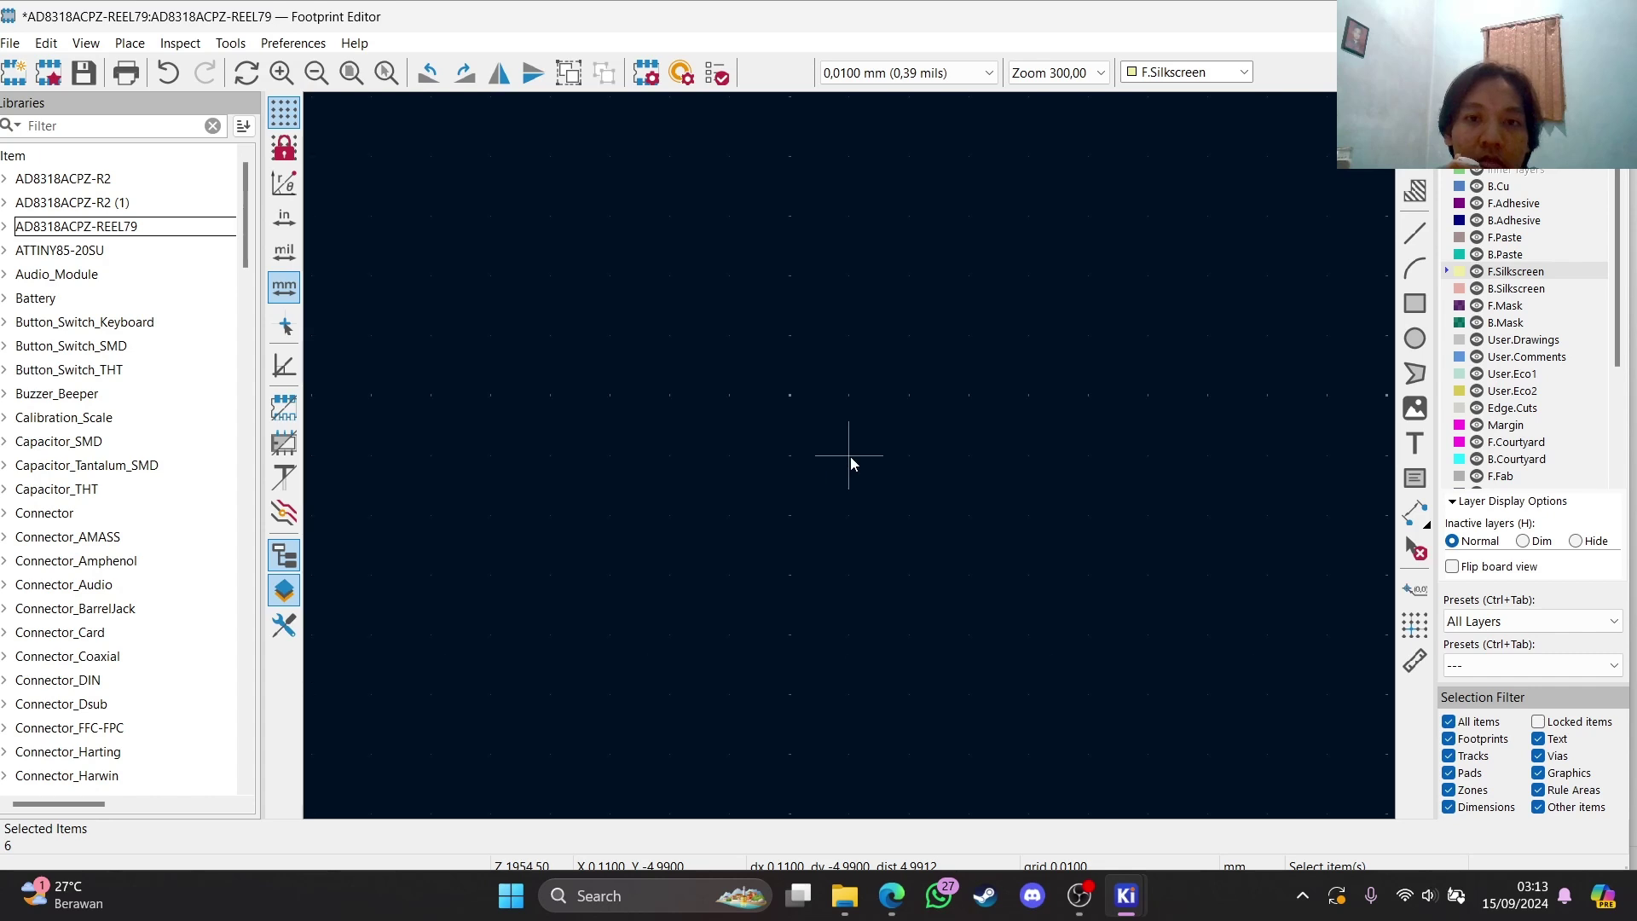
scroll(851, 456, down, 5)
click(922, 73)
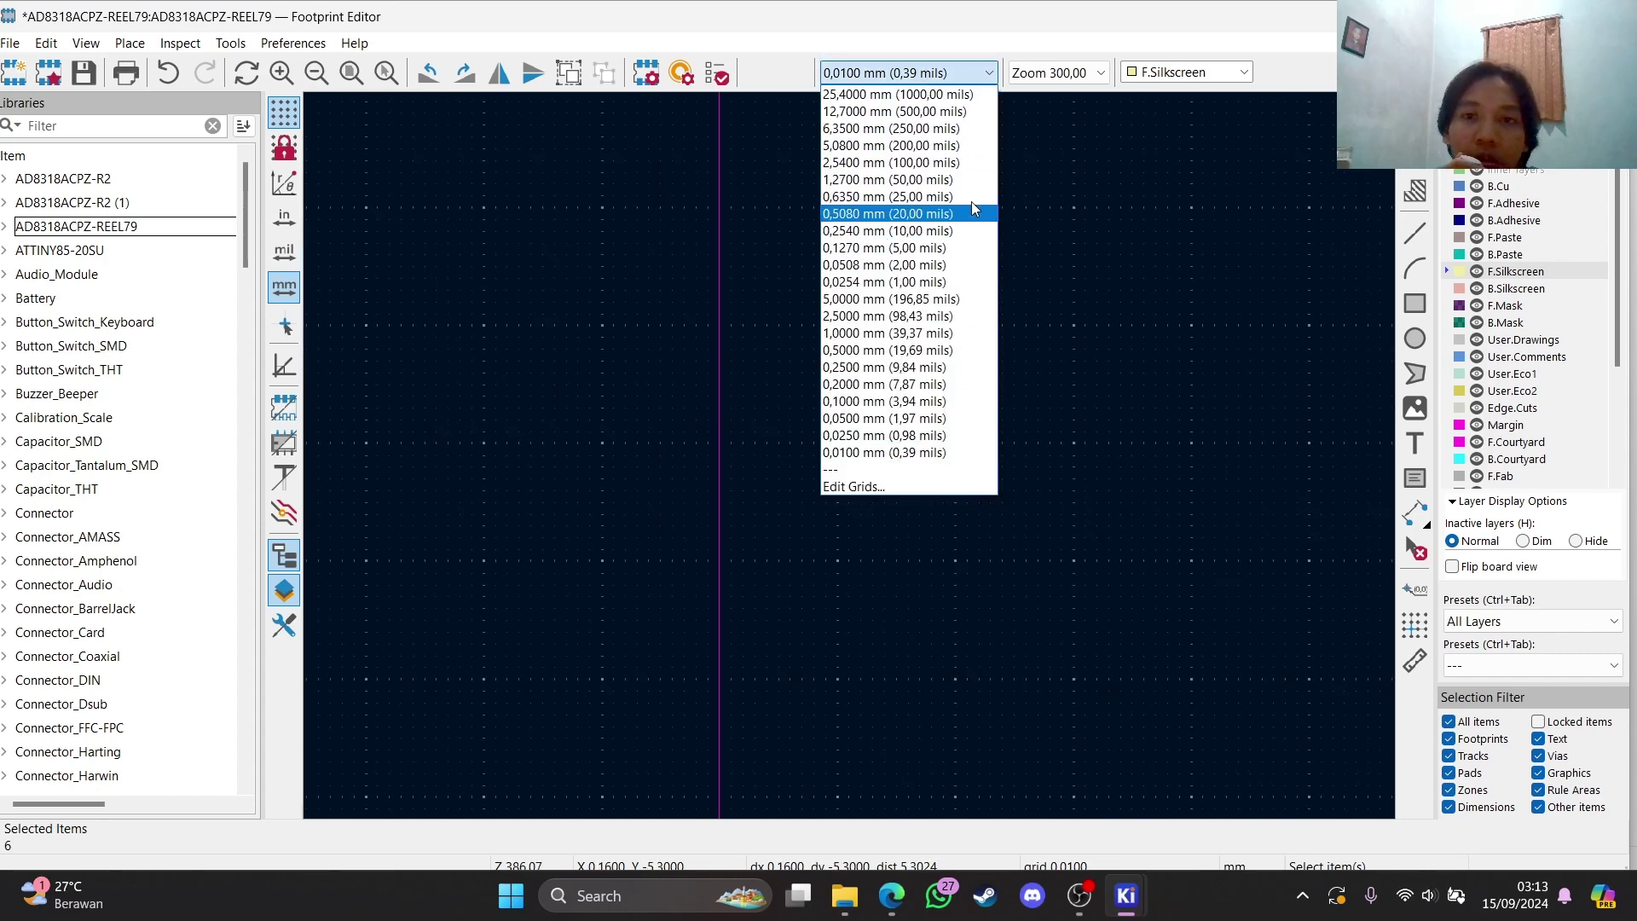
click(959, 238)
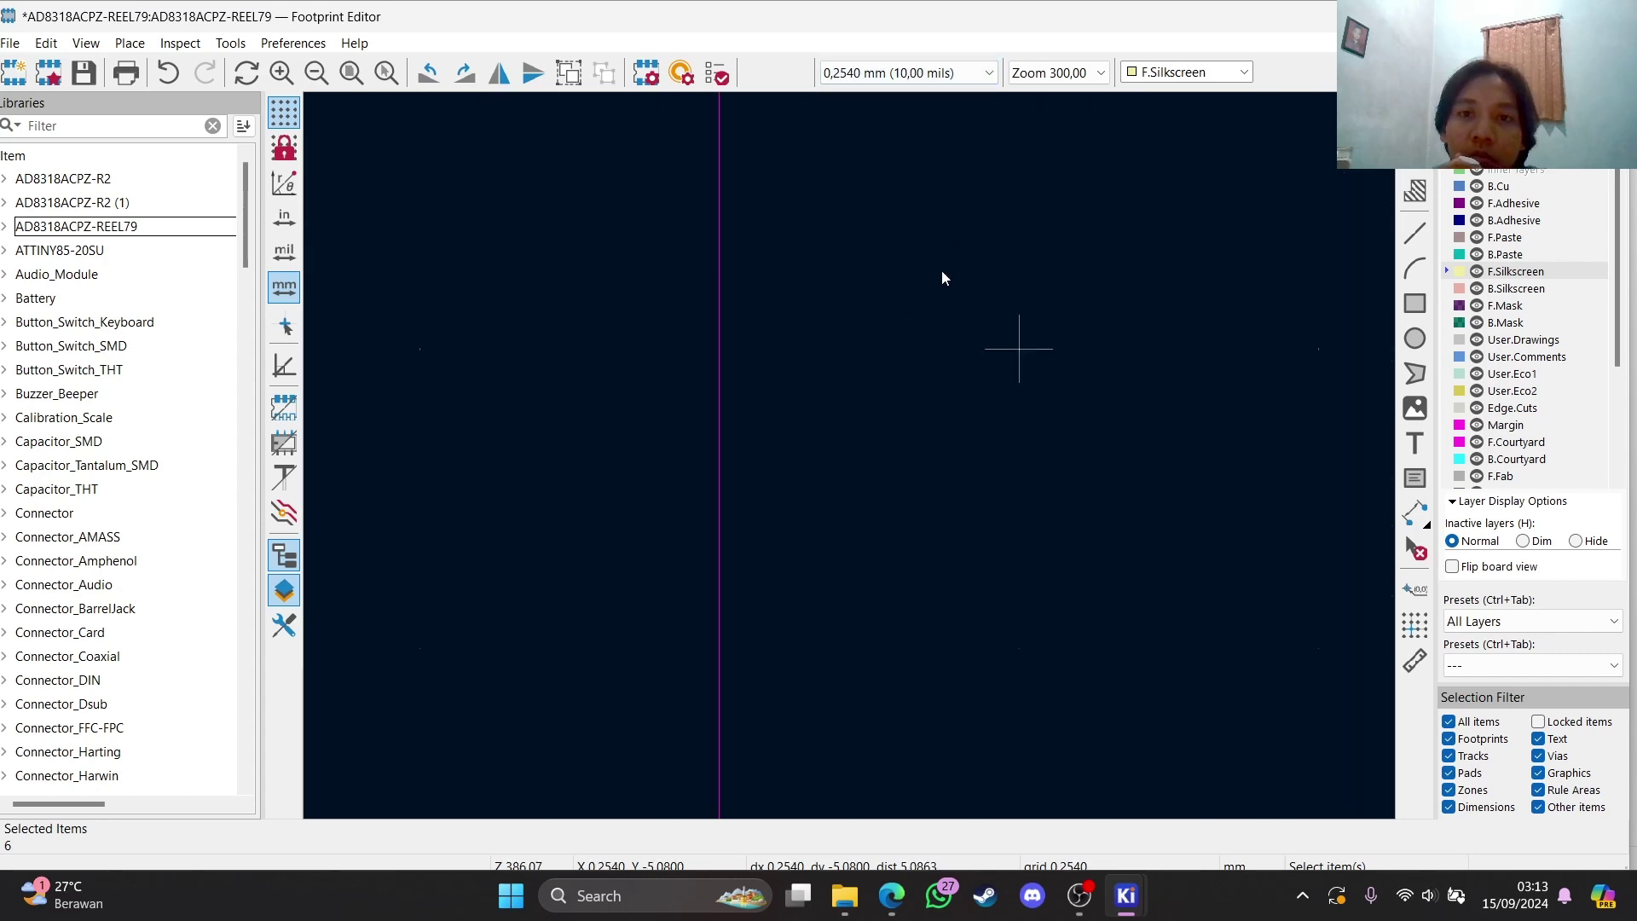
scroll(786, 457, down, 3)
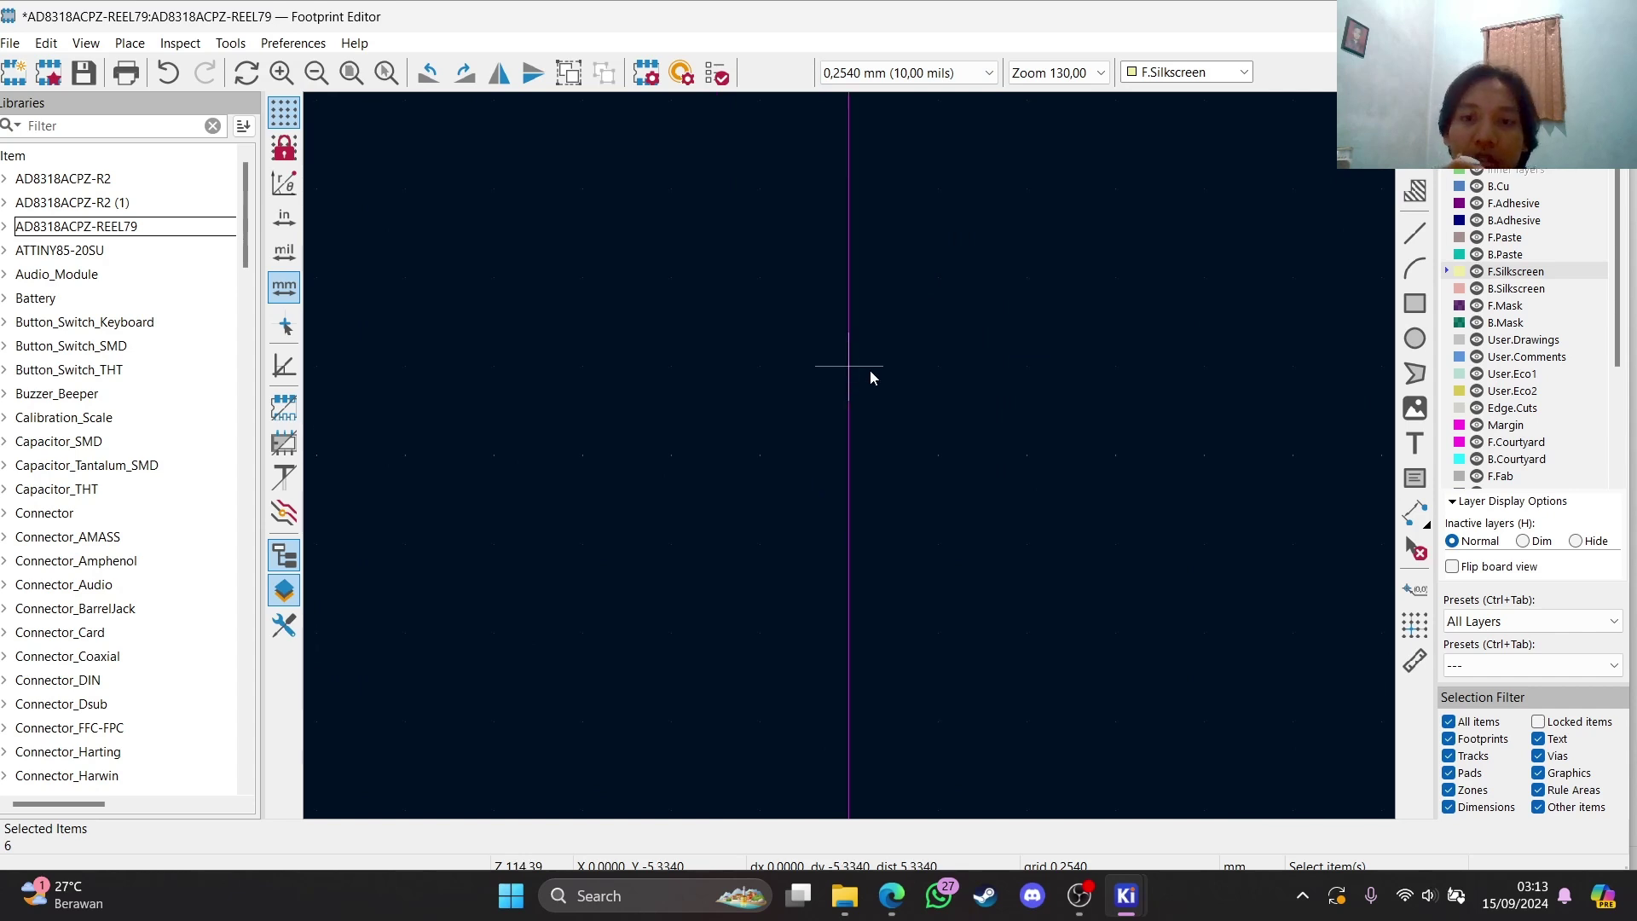
Check the CP-16 package dimensions, then draw the outline's 4,064 mm top edge
click(889, 899)
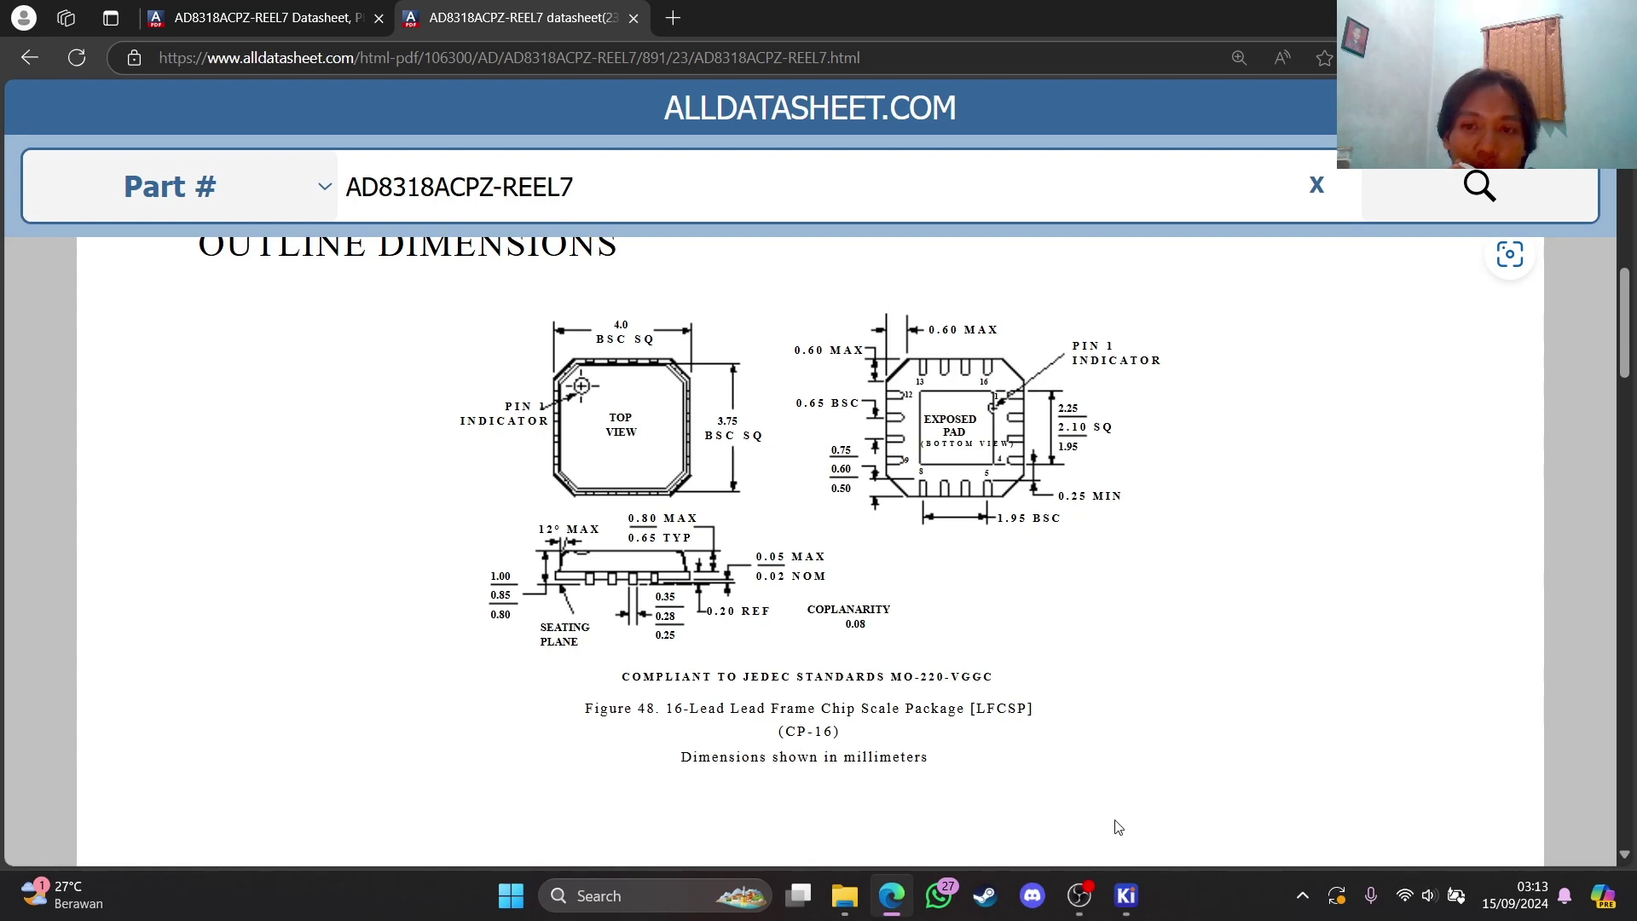
mouse_move(1126, 900)
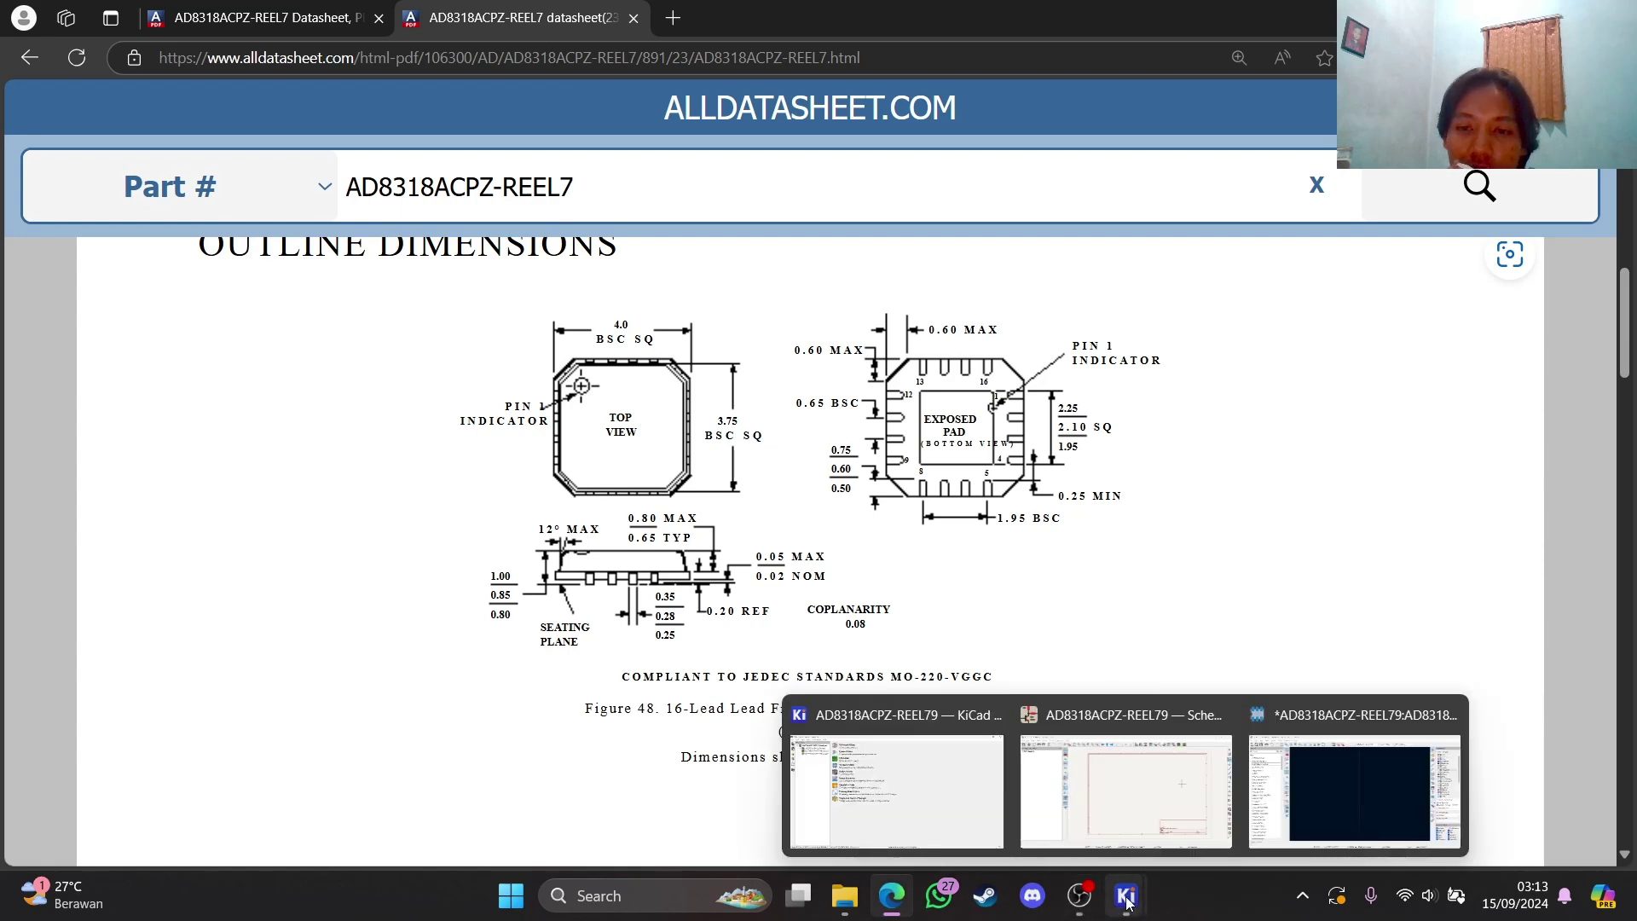
click(1354, 792)
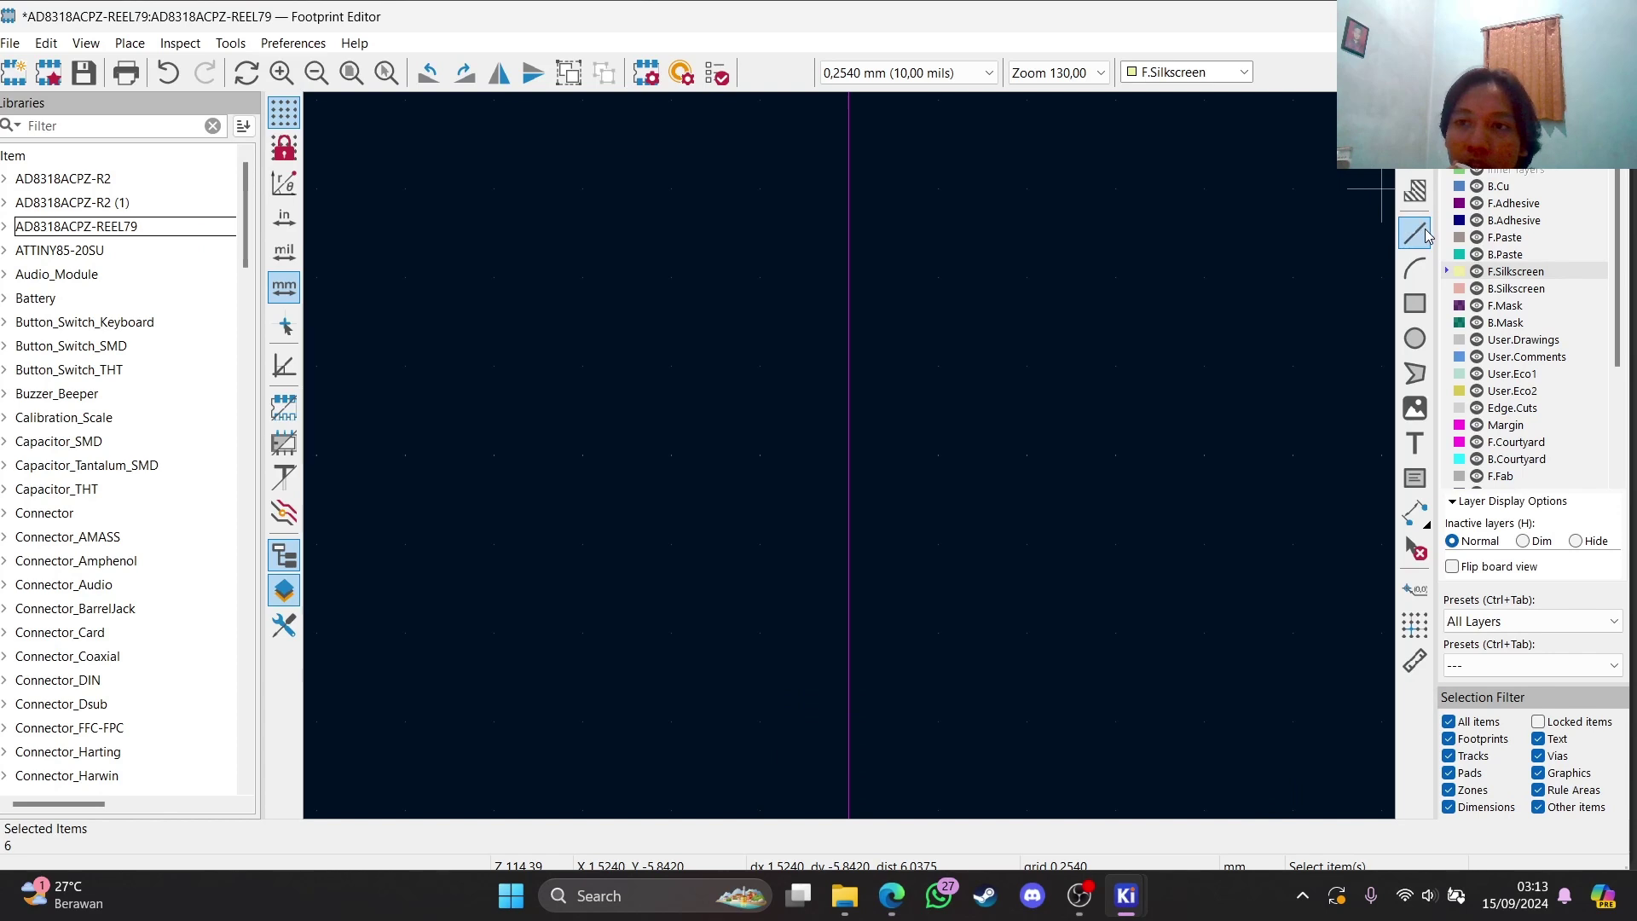
click(1414, 232)
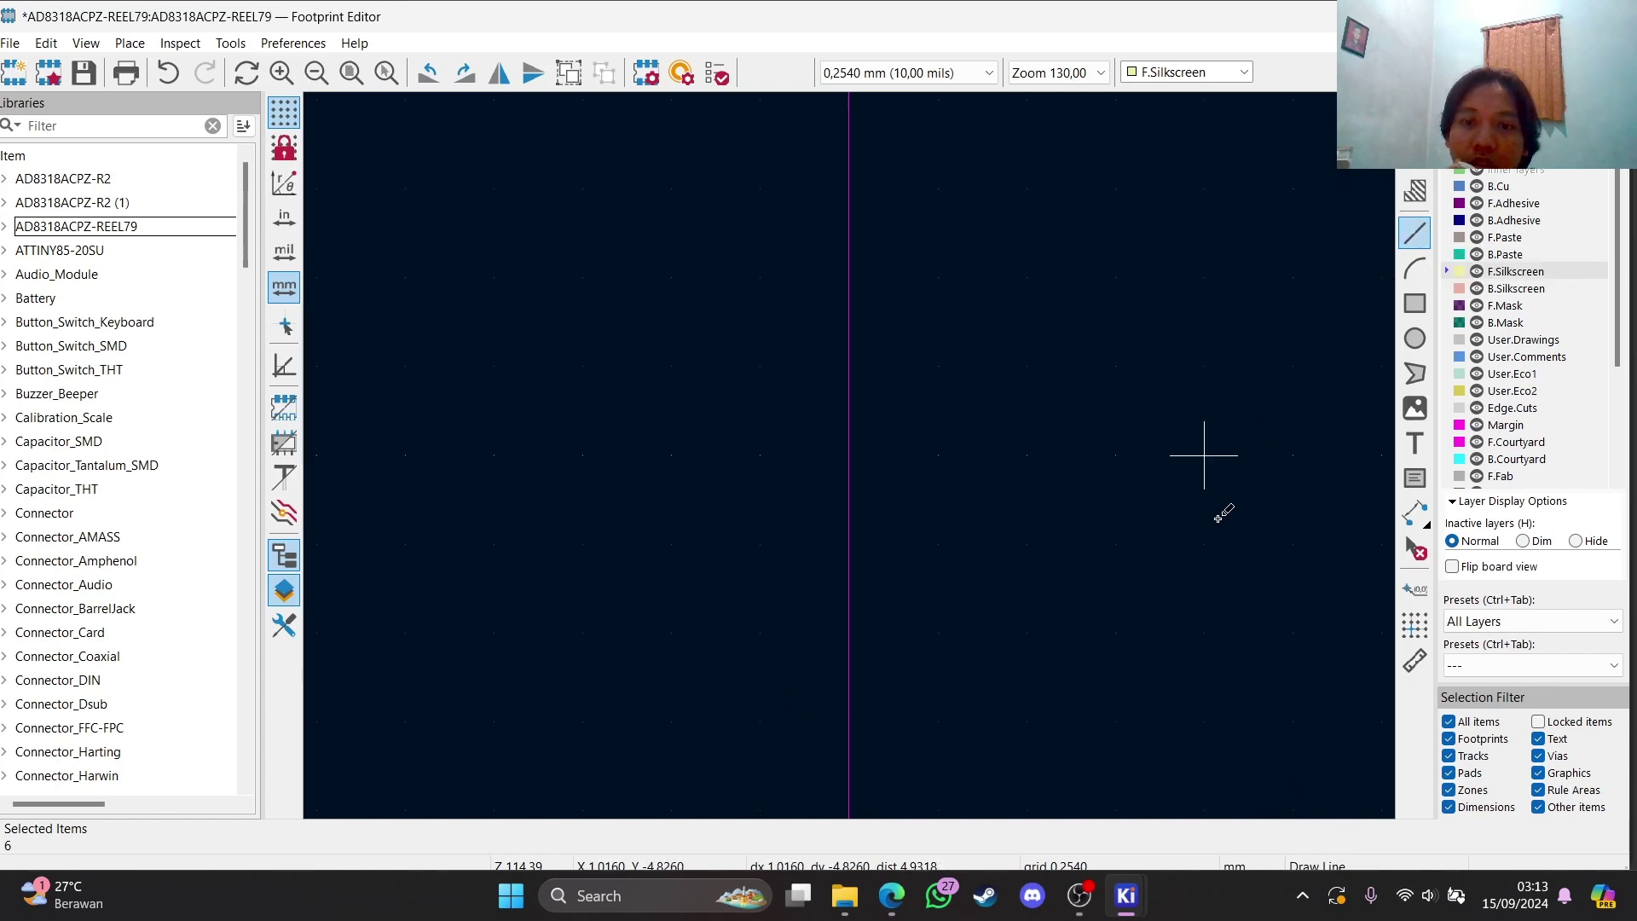
scroll(1206, 444, down, 2)
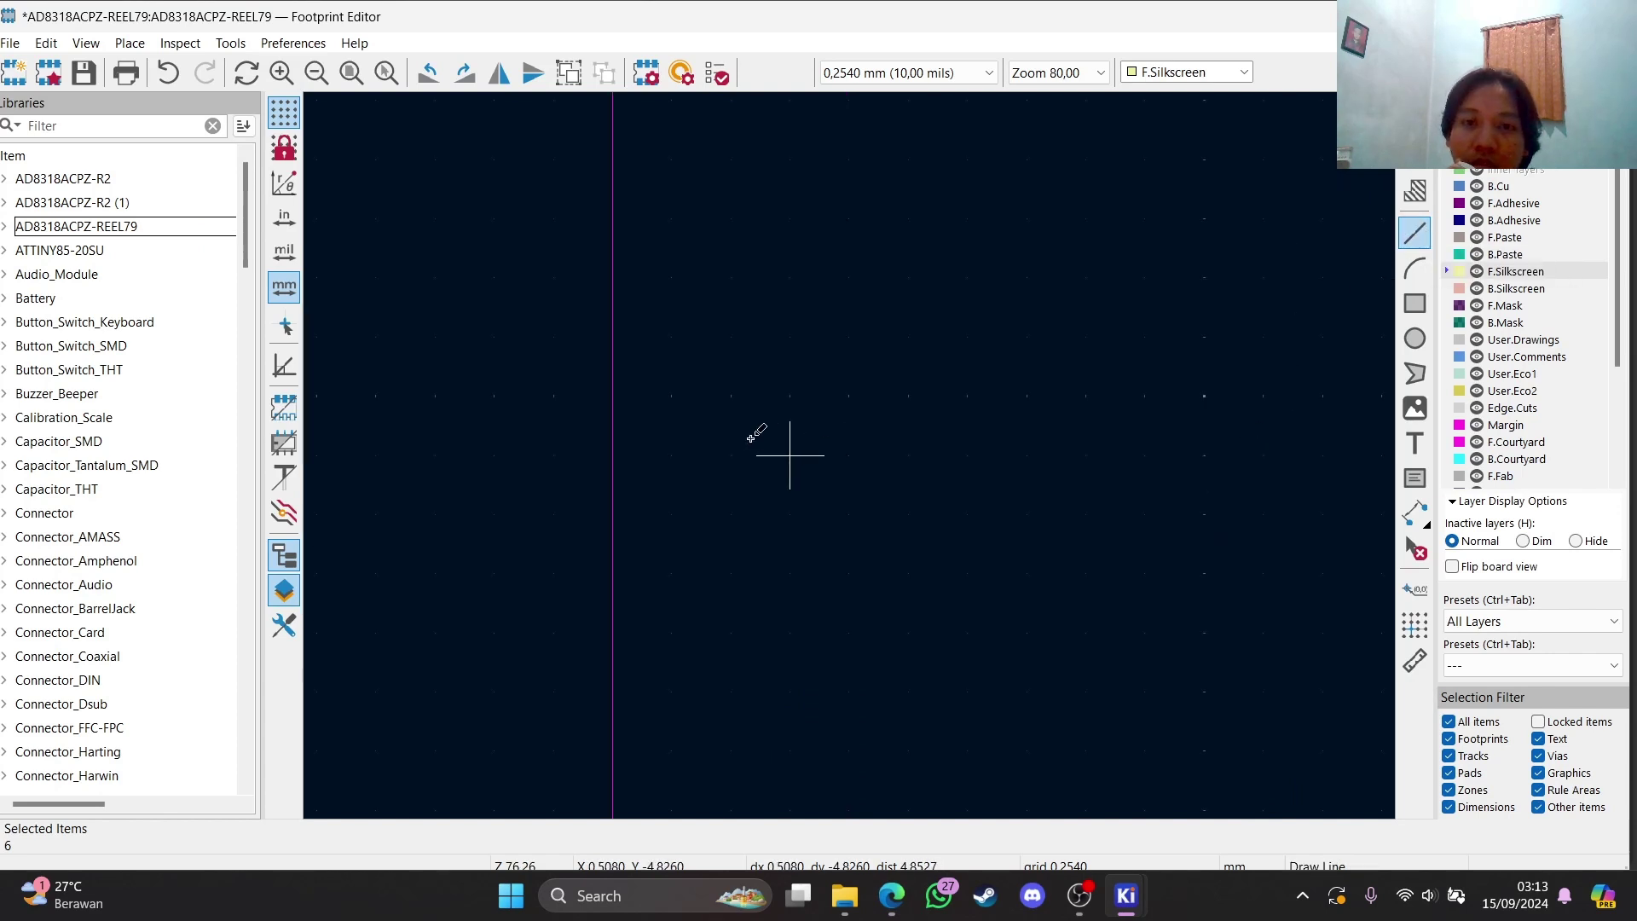
click(612, 219)
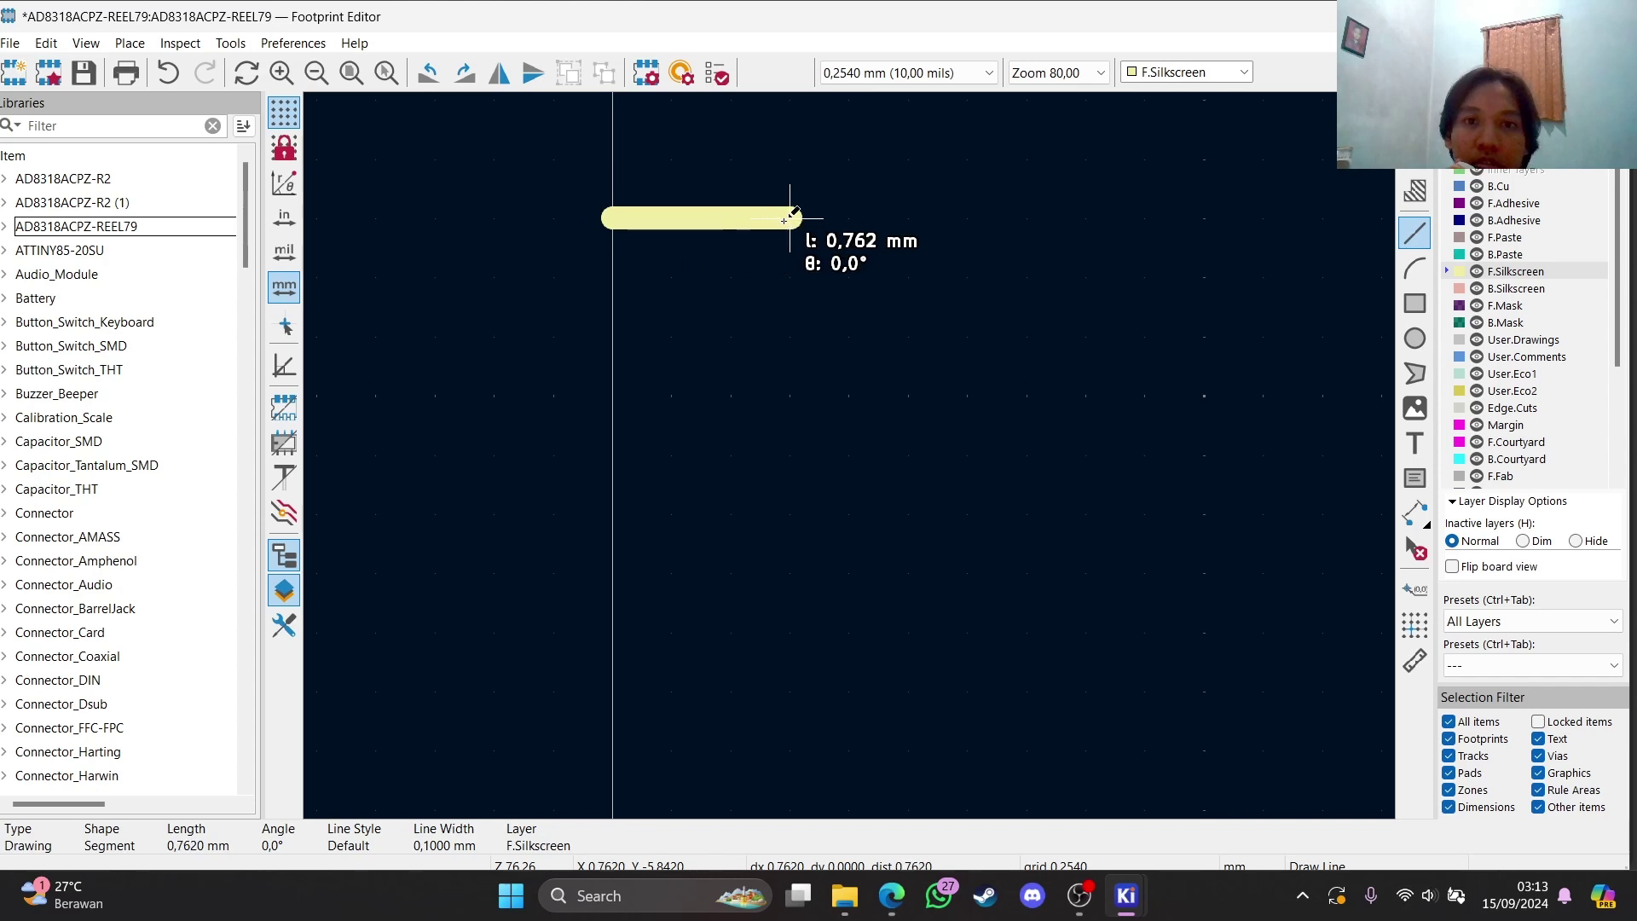
scroll(968, 226, down, 3)
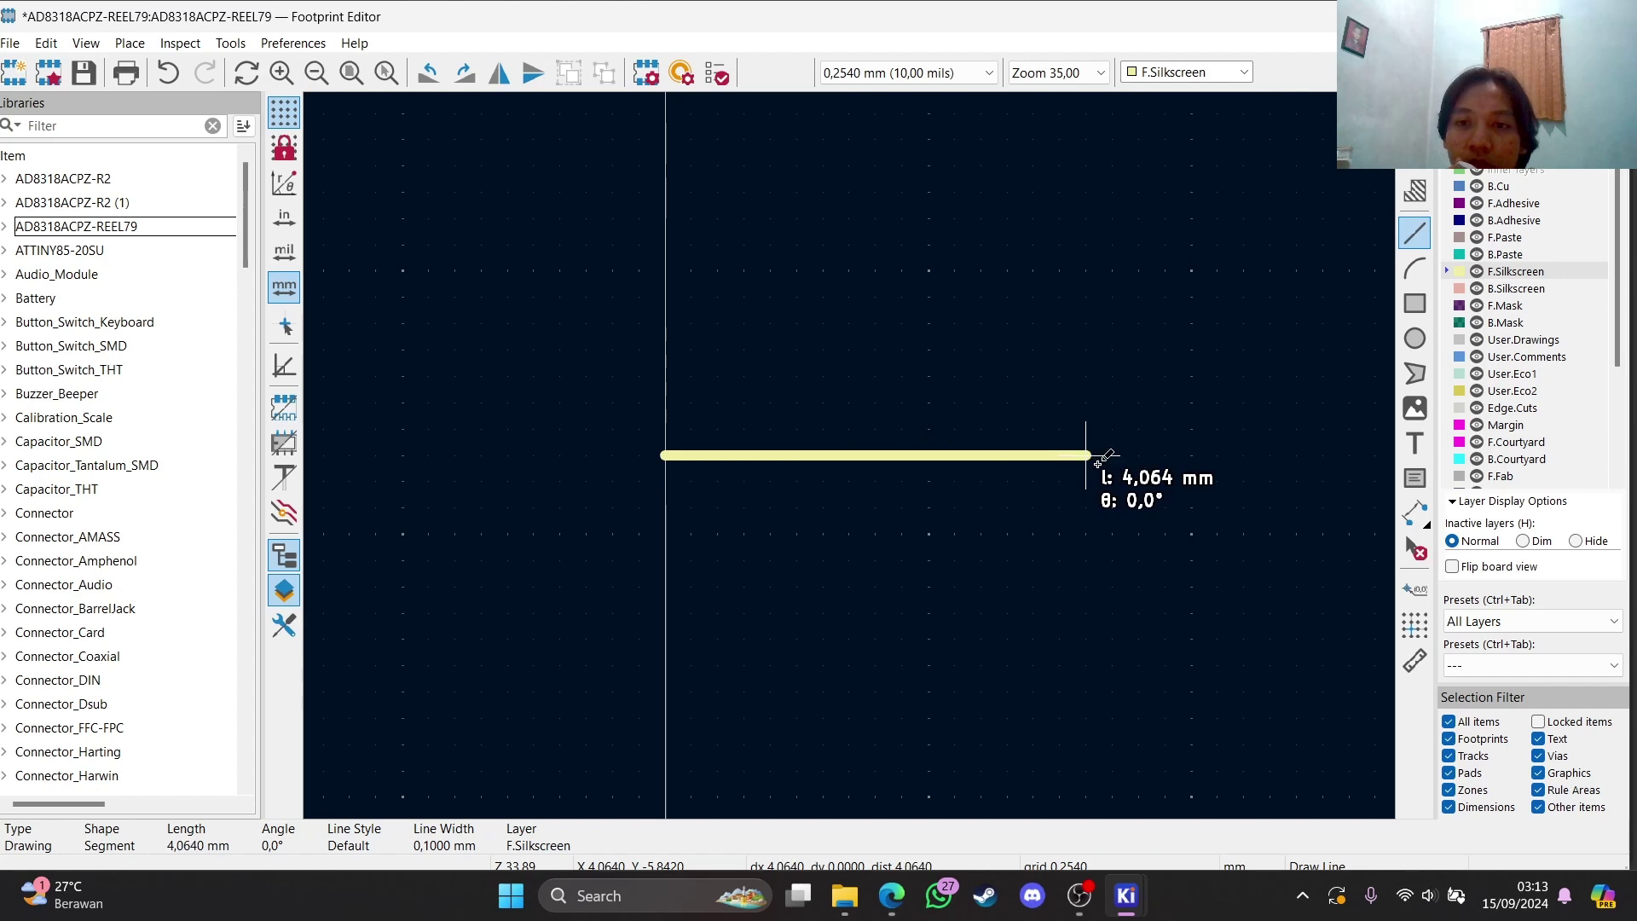
click(1097, 462)
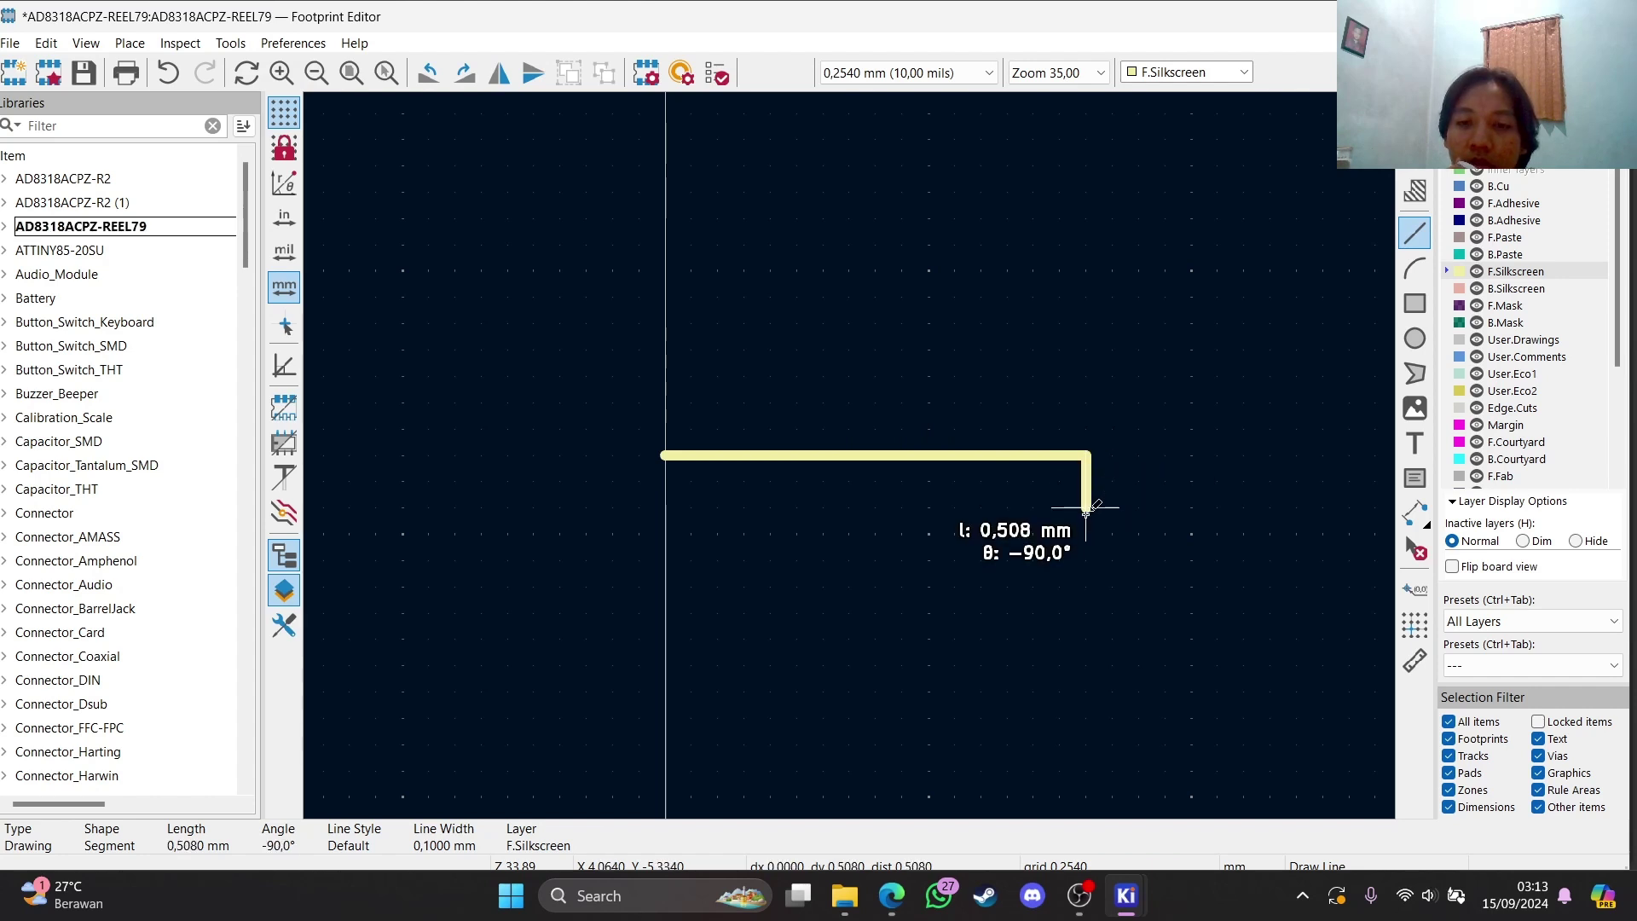
Draw the right, bottom and left edges to finish the silkscreen rectangle
scroll(1085, 640, down, 1)
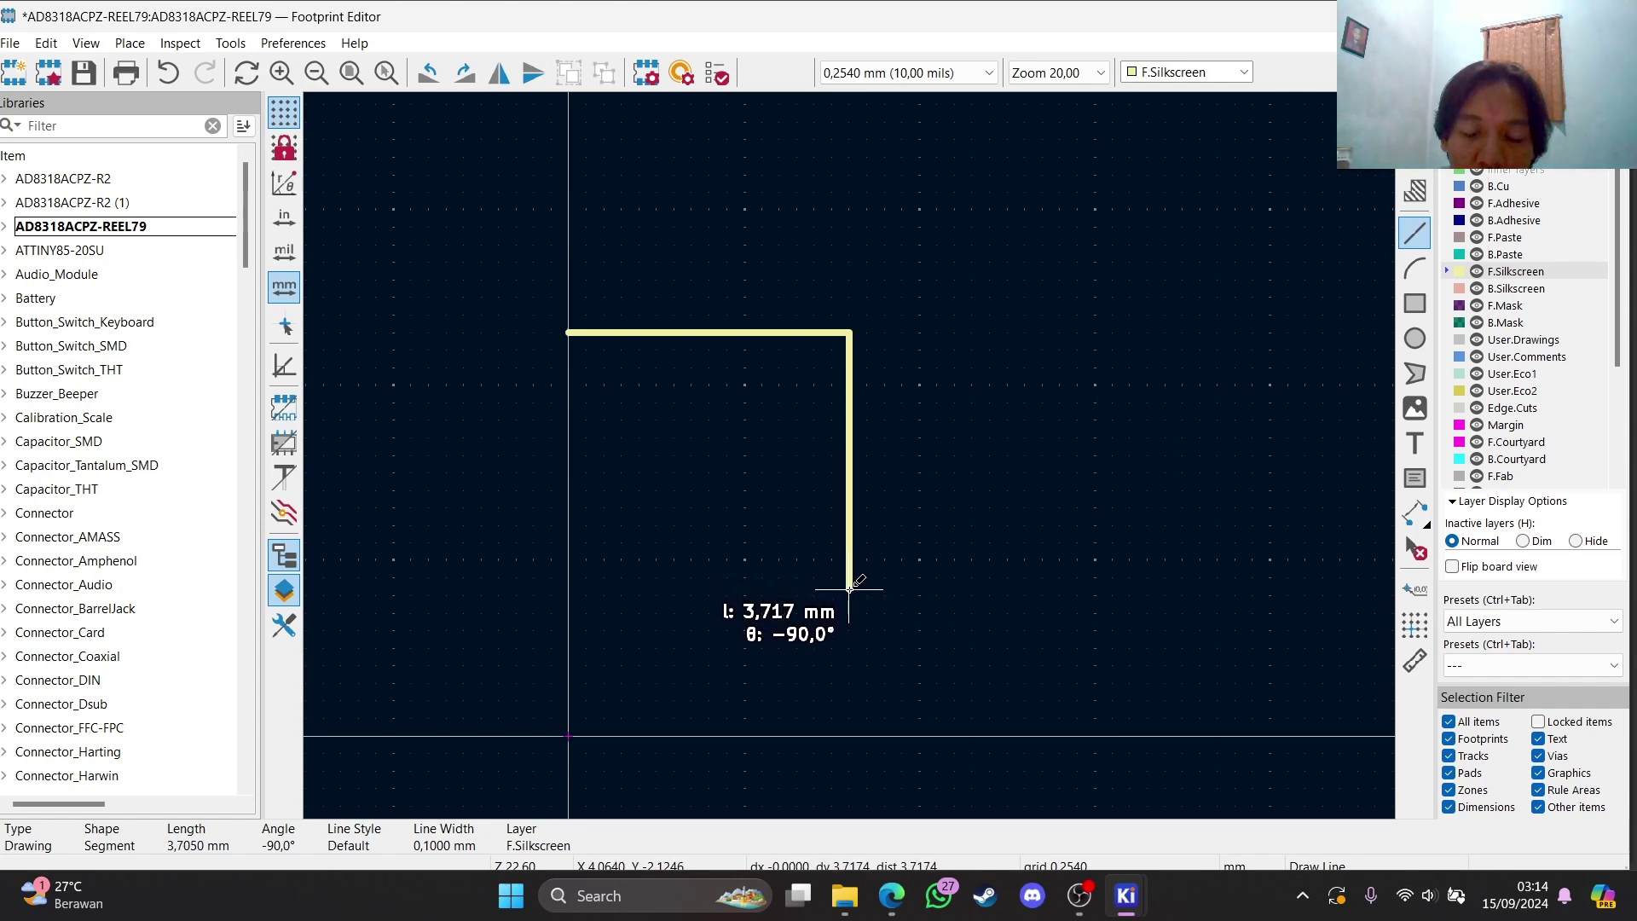
click(849, 588)
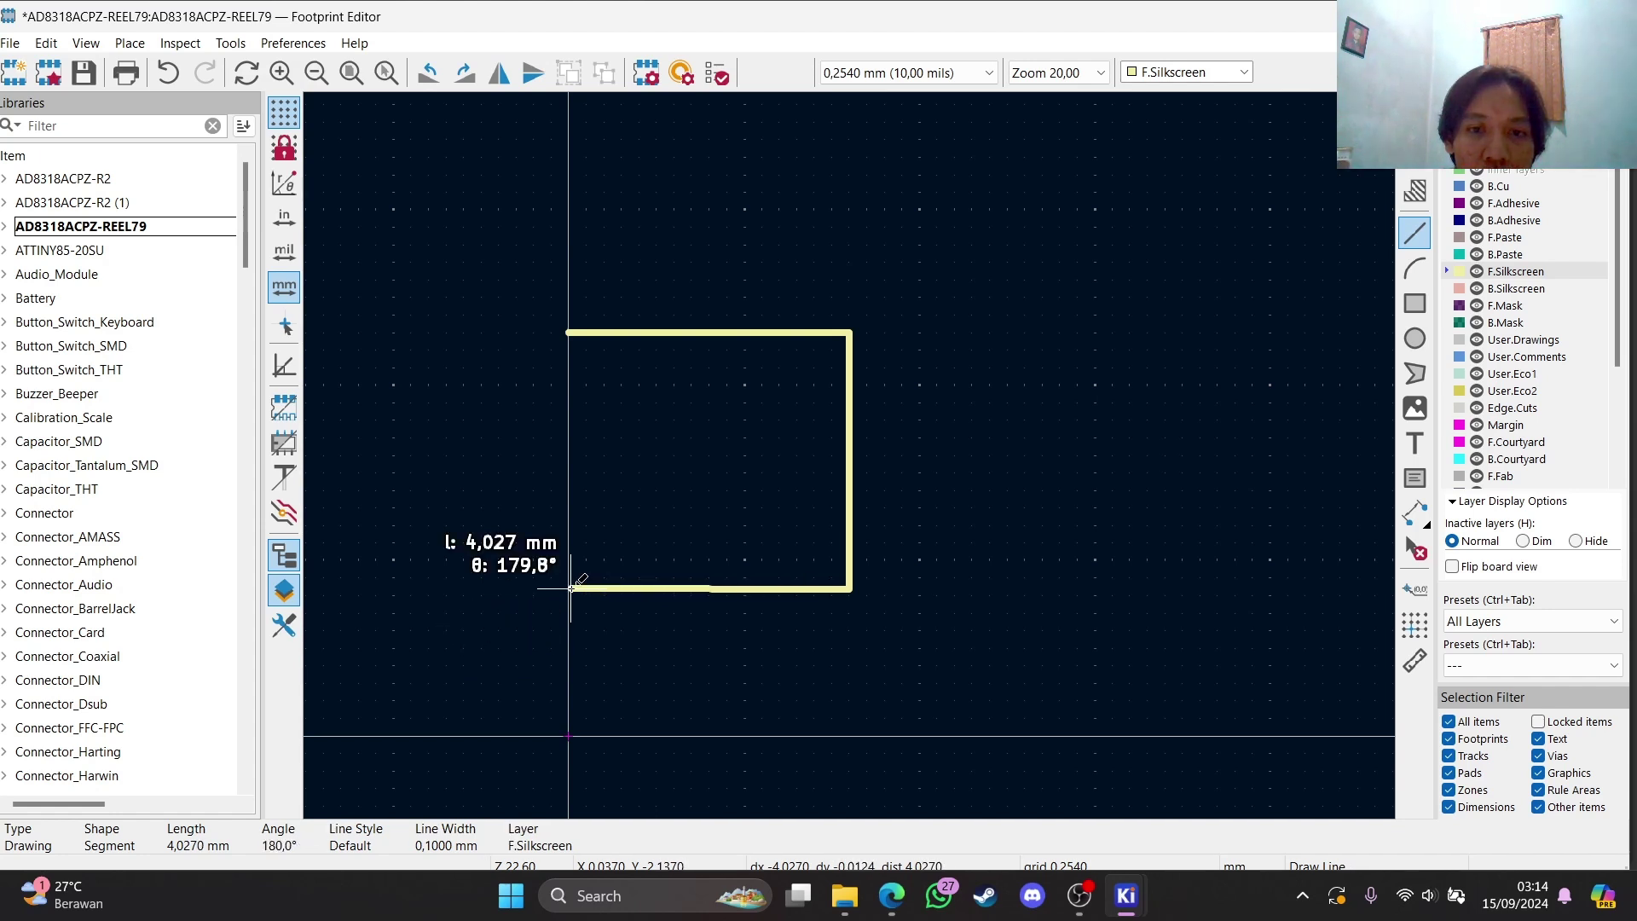
click(572, 588)
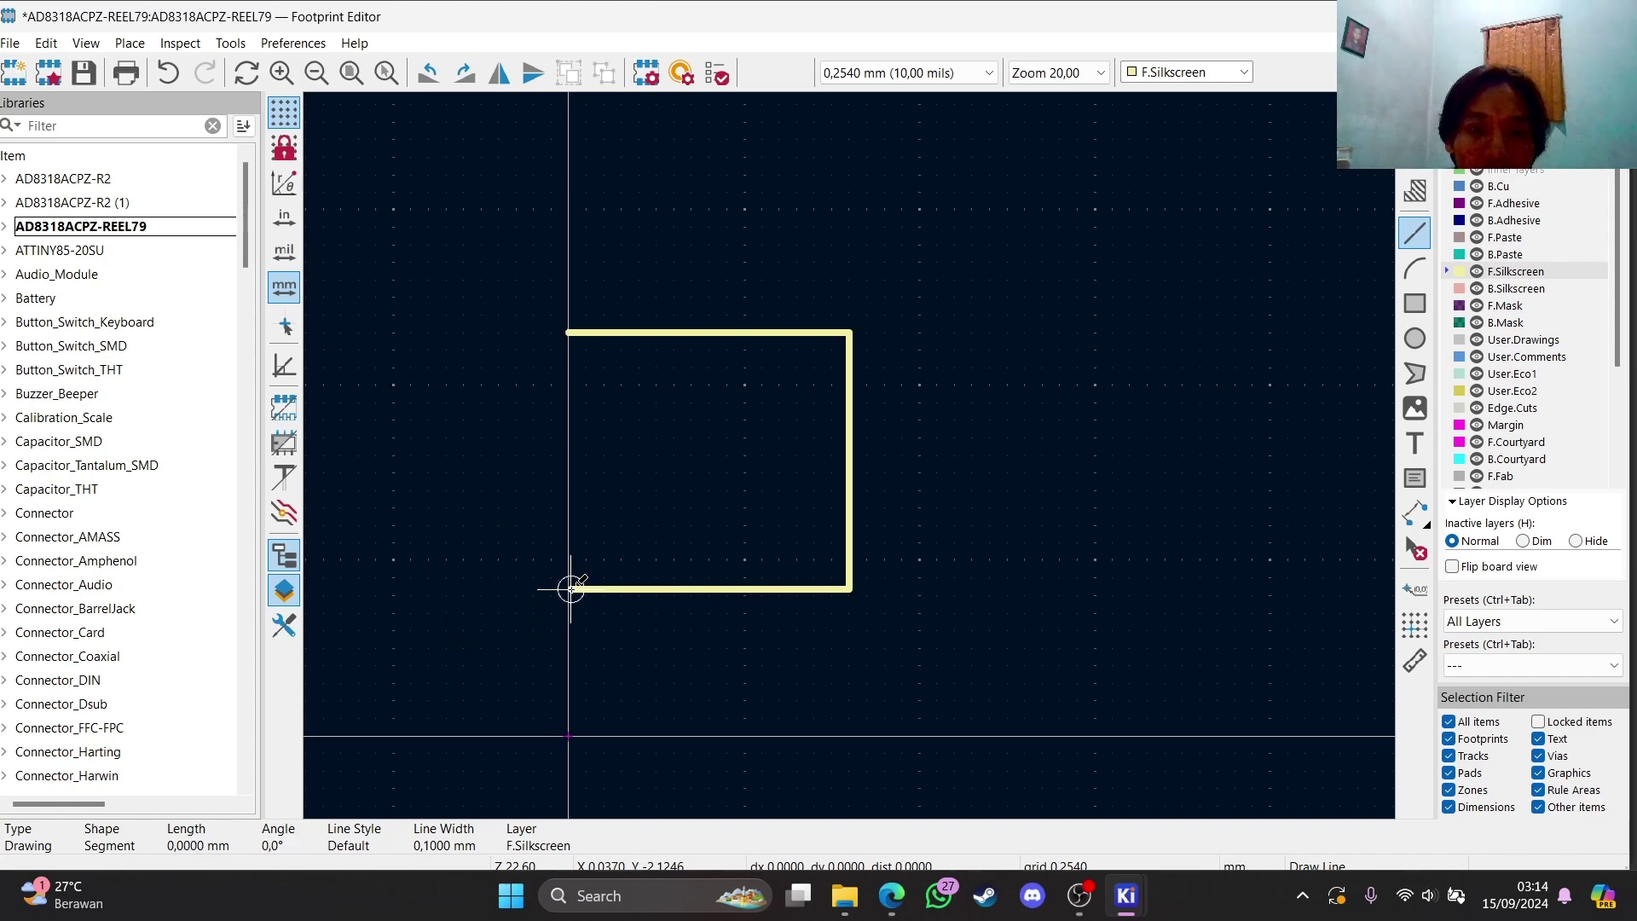
click(573, 334)
scroll(784, 317, up, 3)
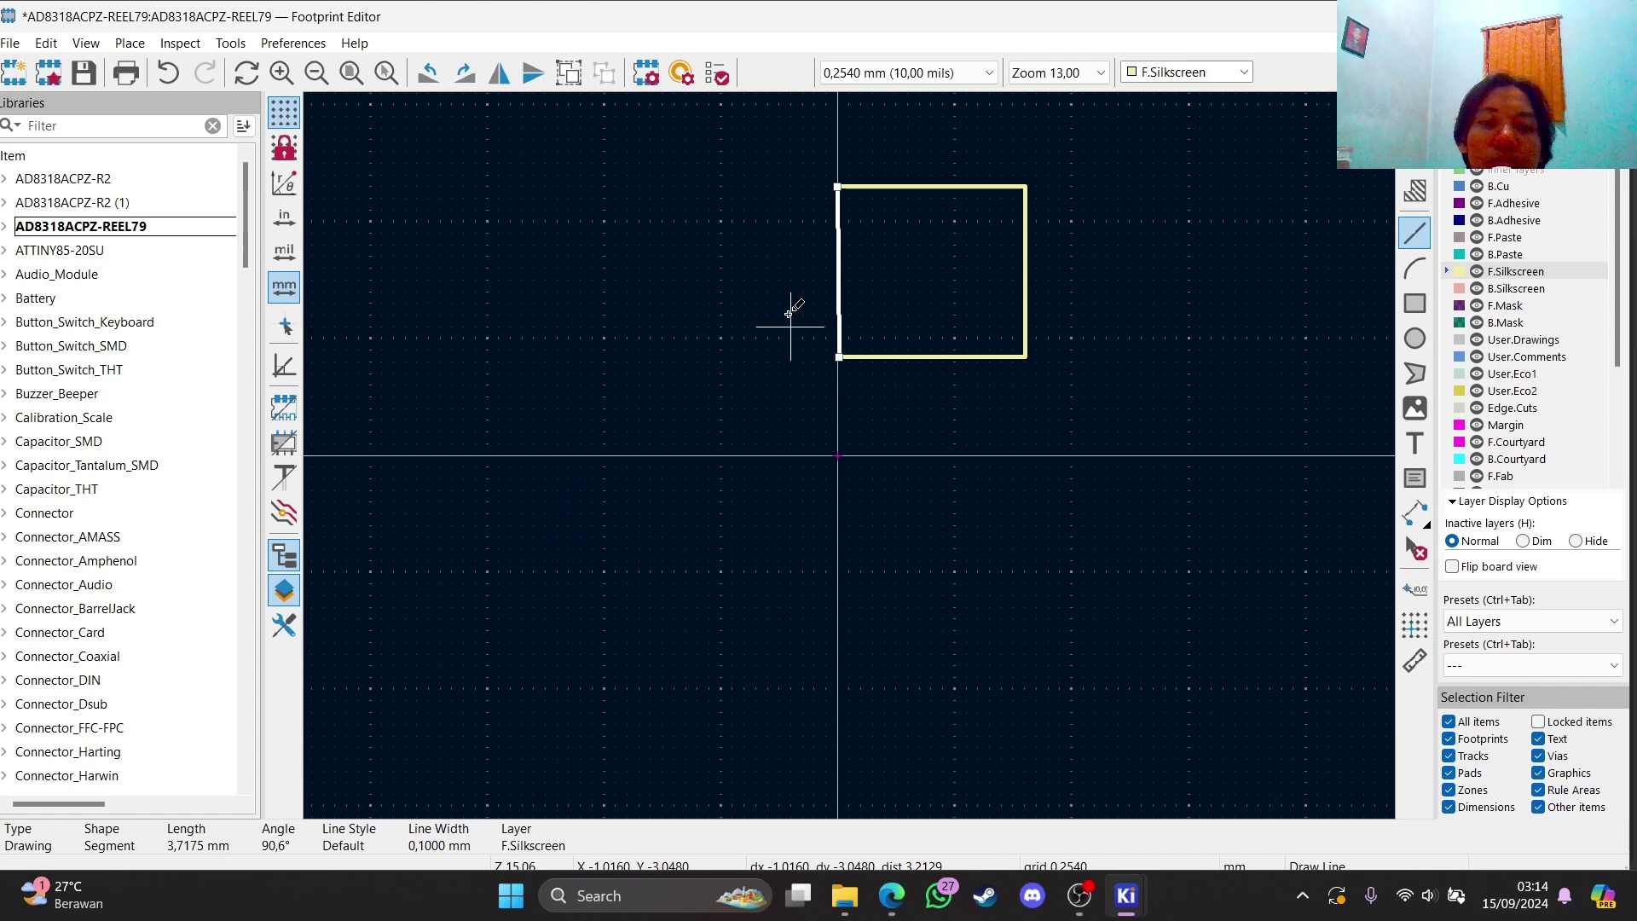
scroll(1006, 612, up, 3)
scroll(669, 281, down, 2)
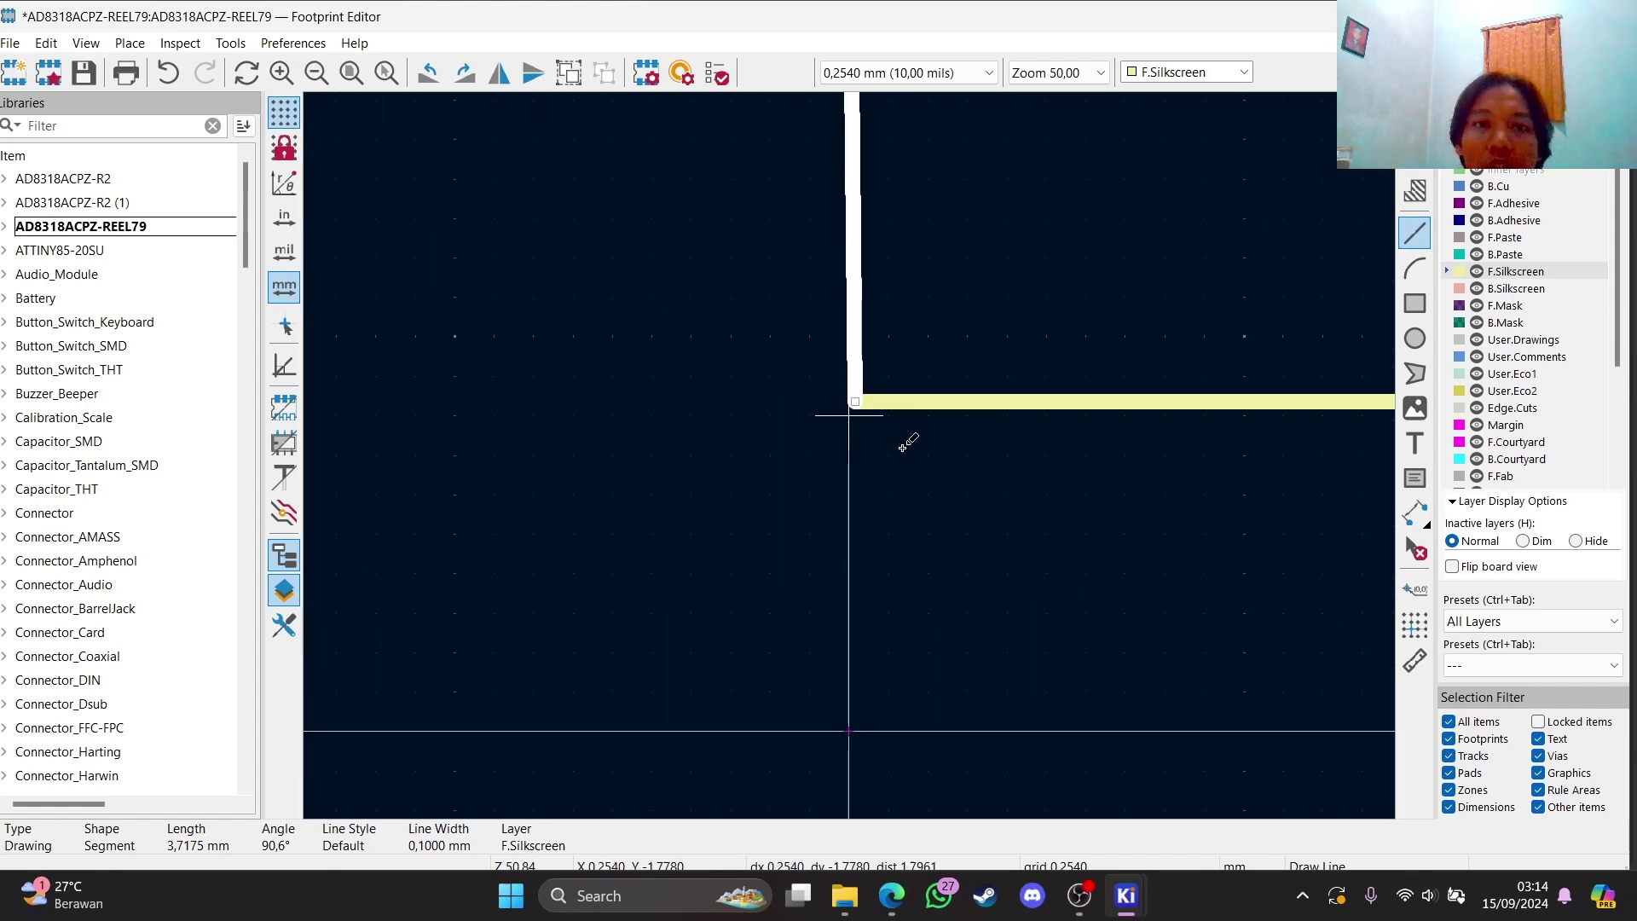
key(Escape)
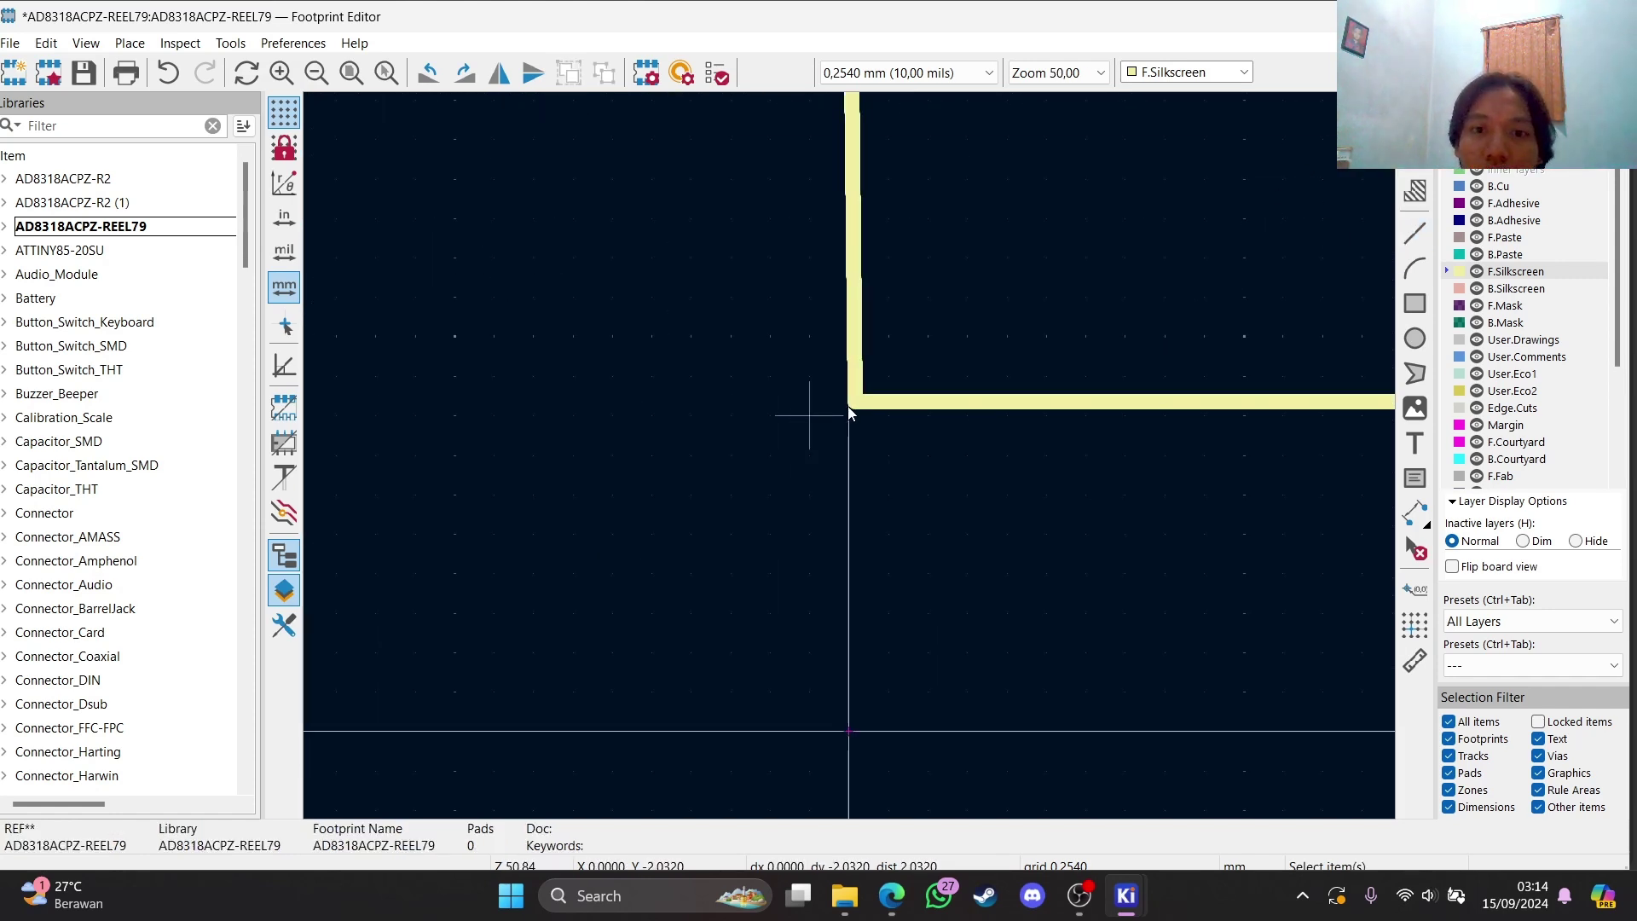
Drag the horizontal segment's endpoint onto the corner so it meets the vertical segment
click(853, 402)
click(783, 411)
click(878, 400)
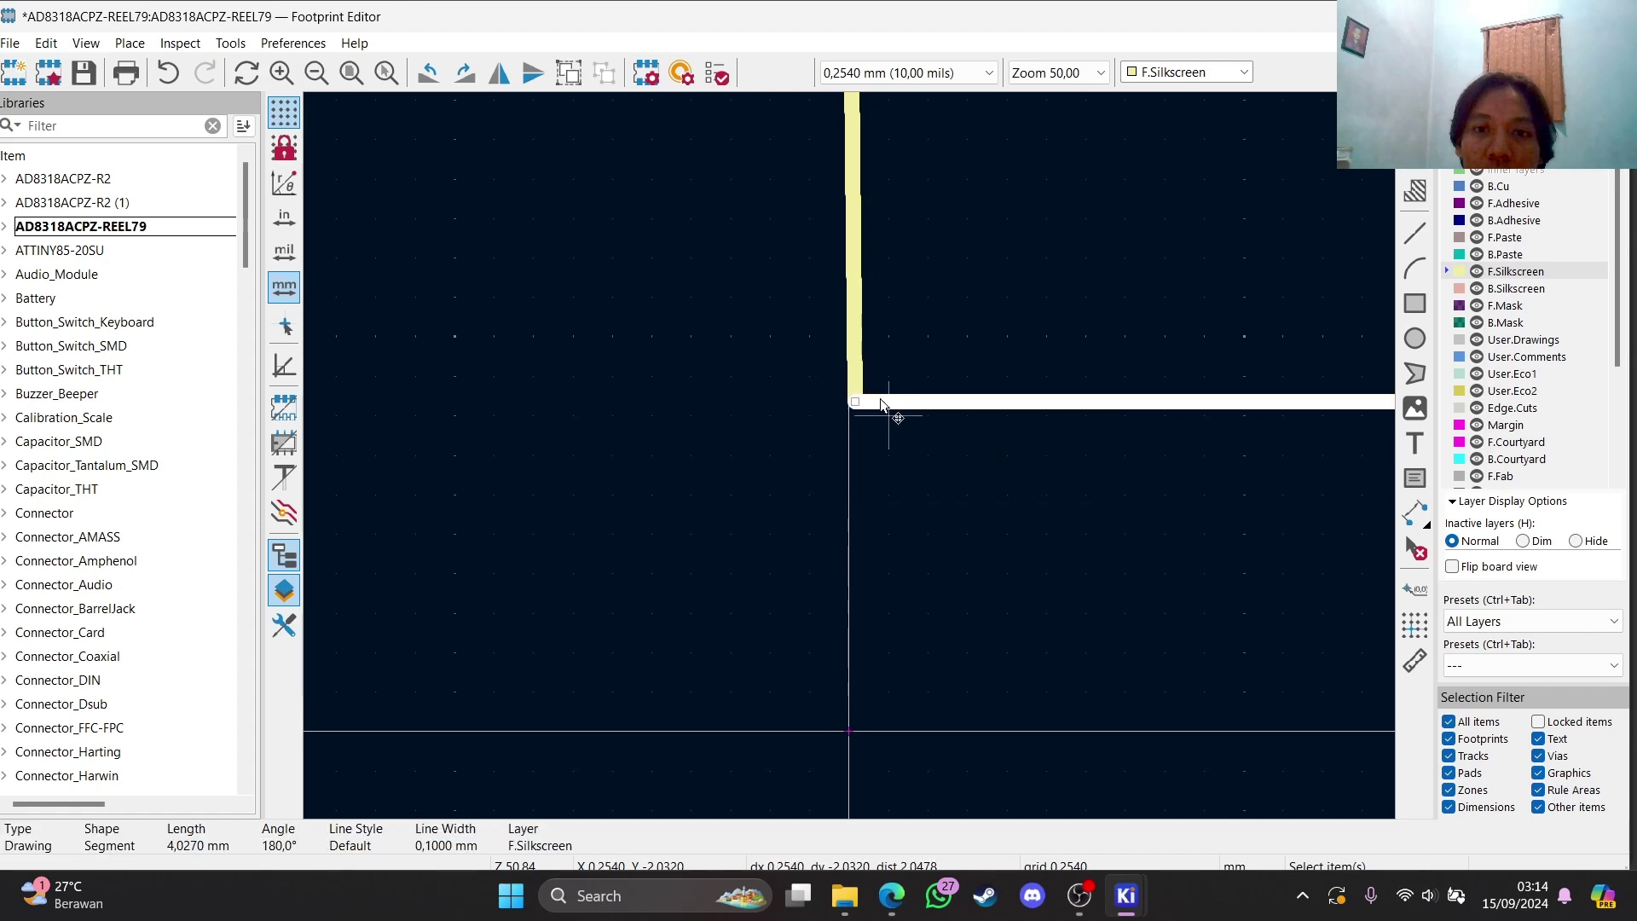
drag(853, 402, 833, 406)
click(848, 405)
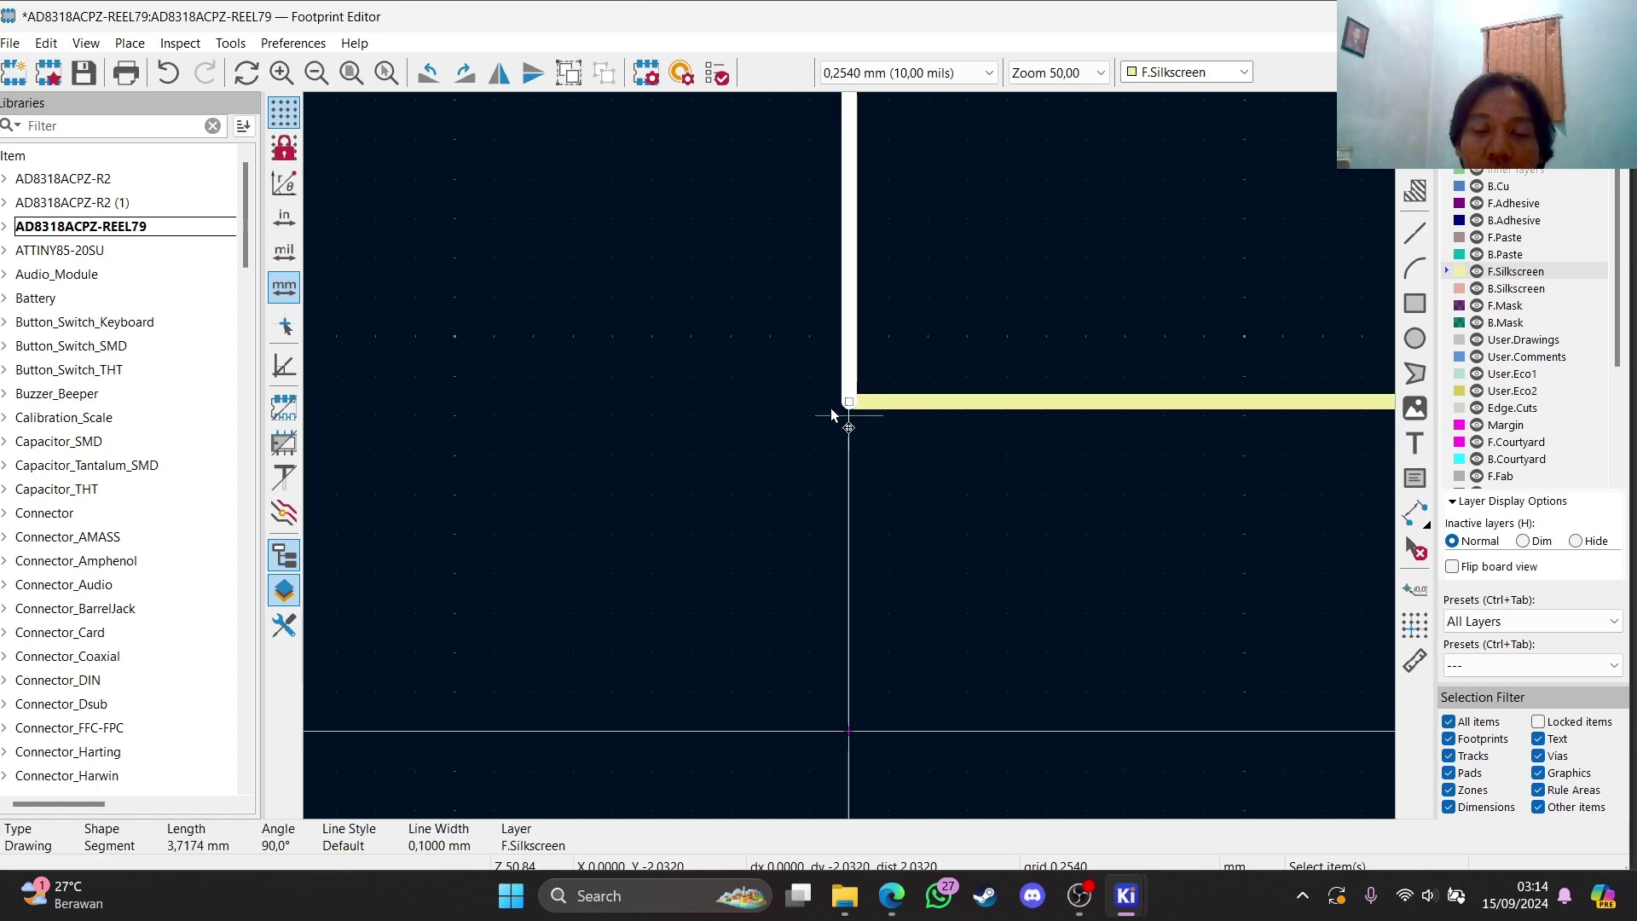
scroll(903, 400, down, 2)
scroll(849, 456, down, 1)
scroll(1038, 406, up, 1)
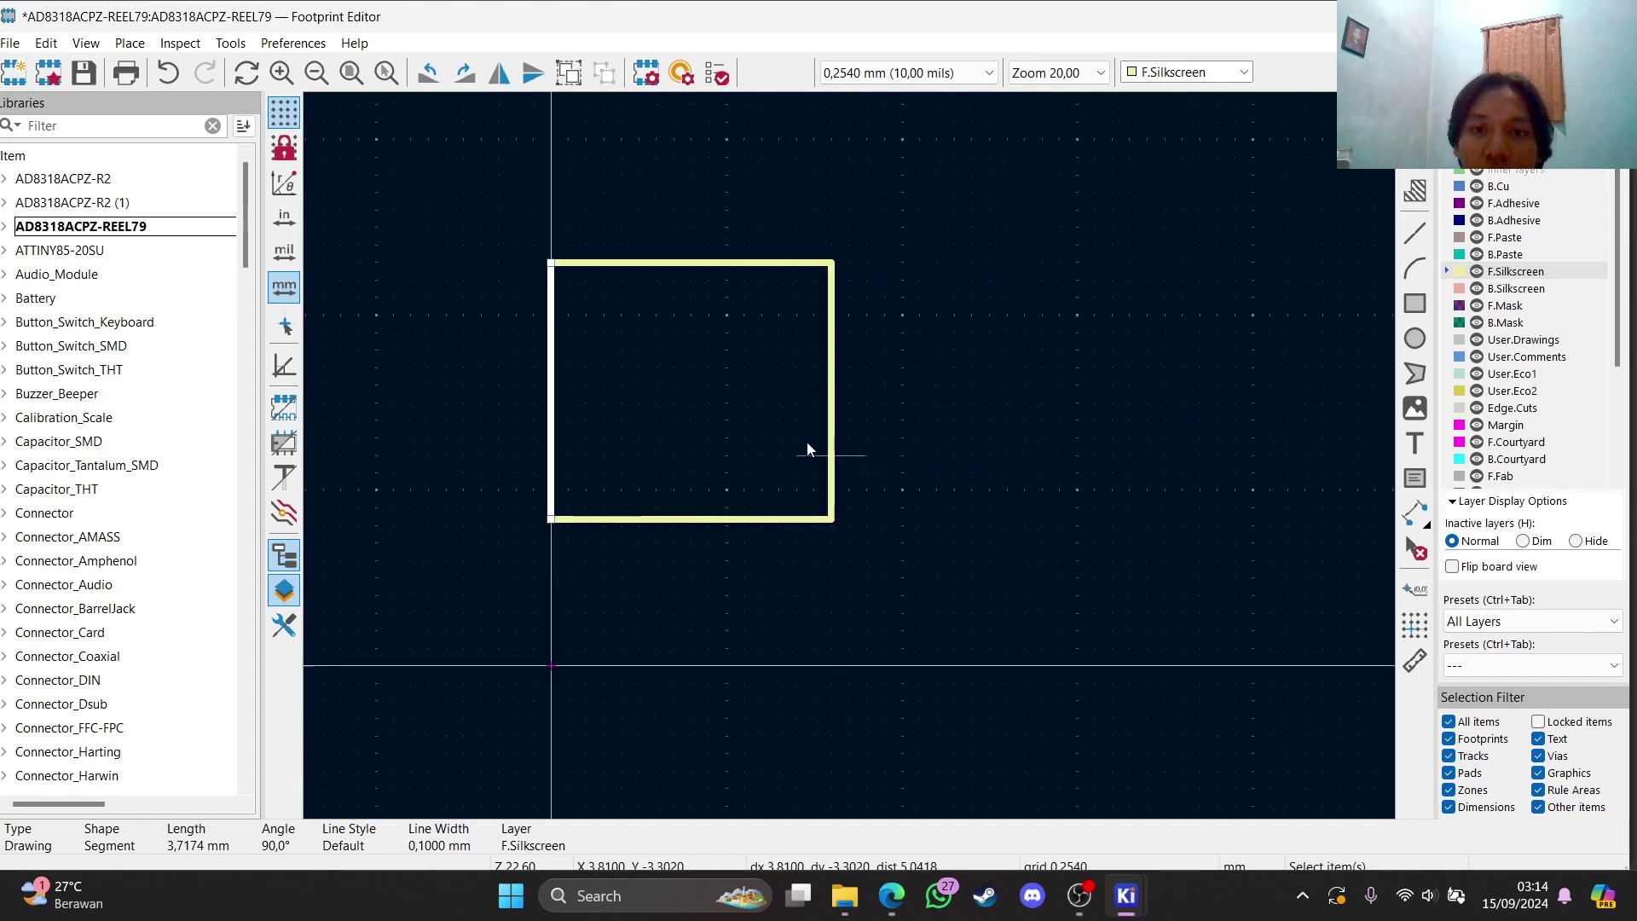
click(938, 457)
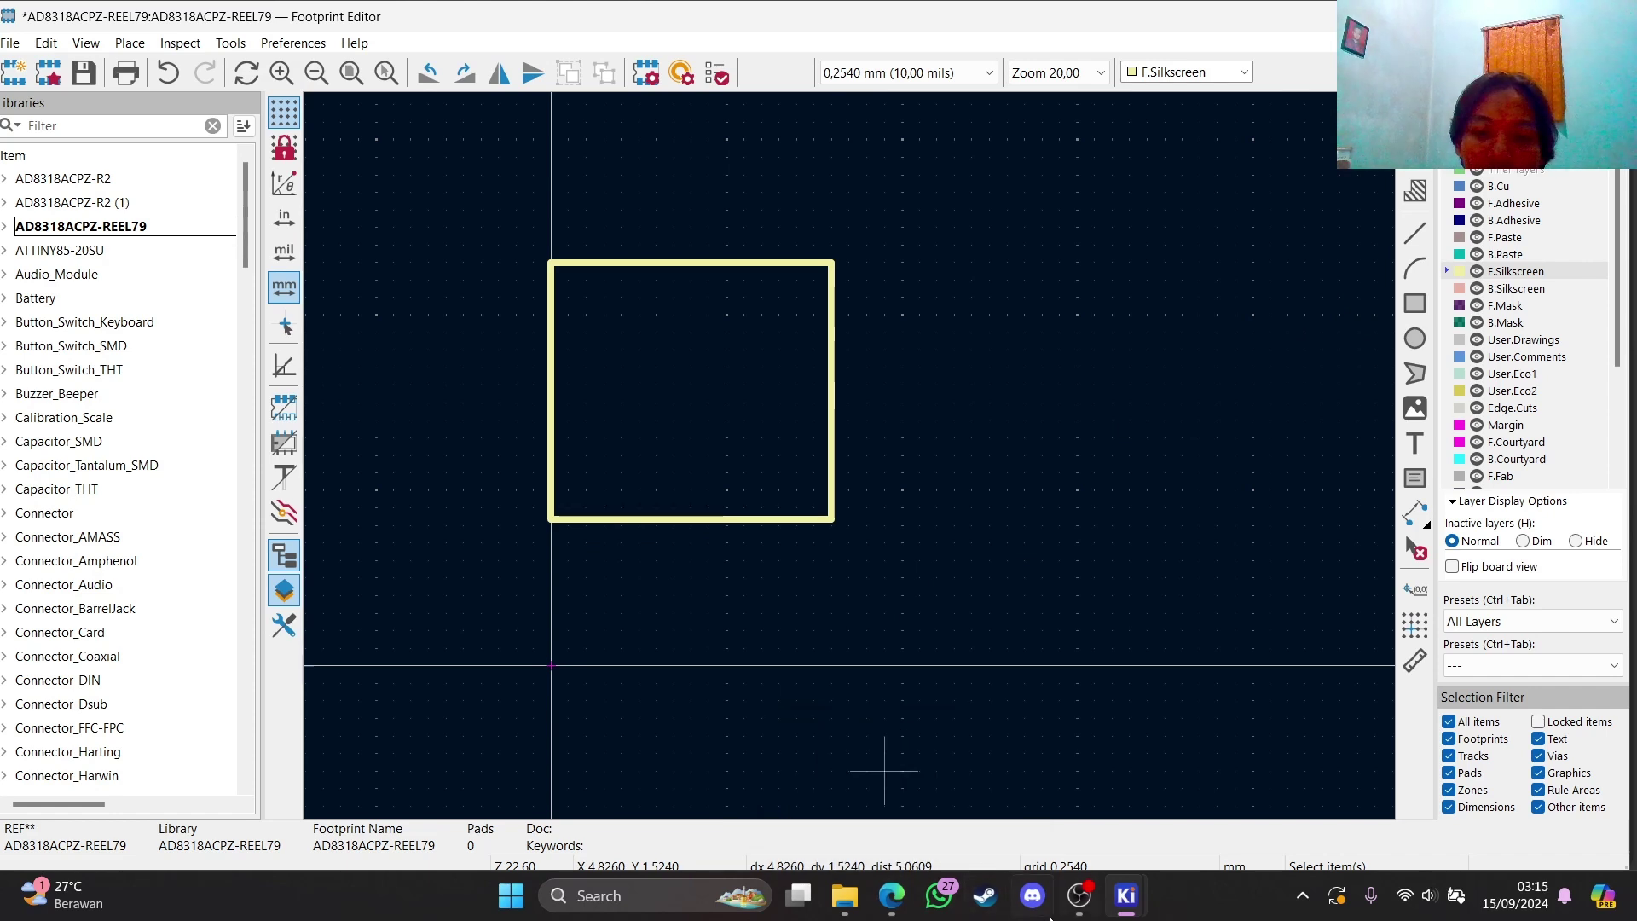
click(891, 896)
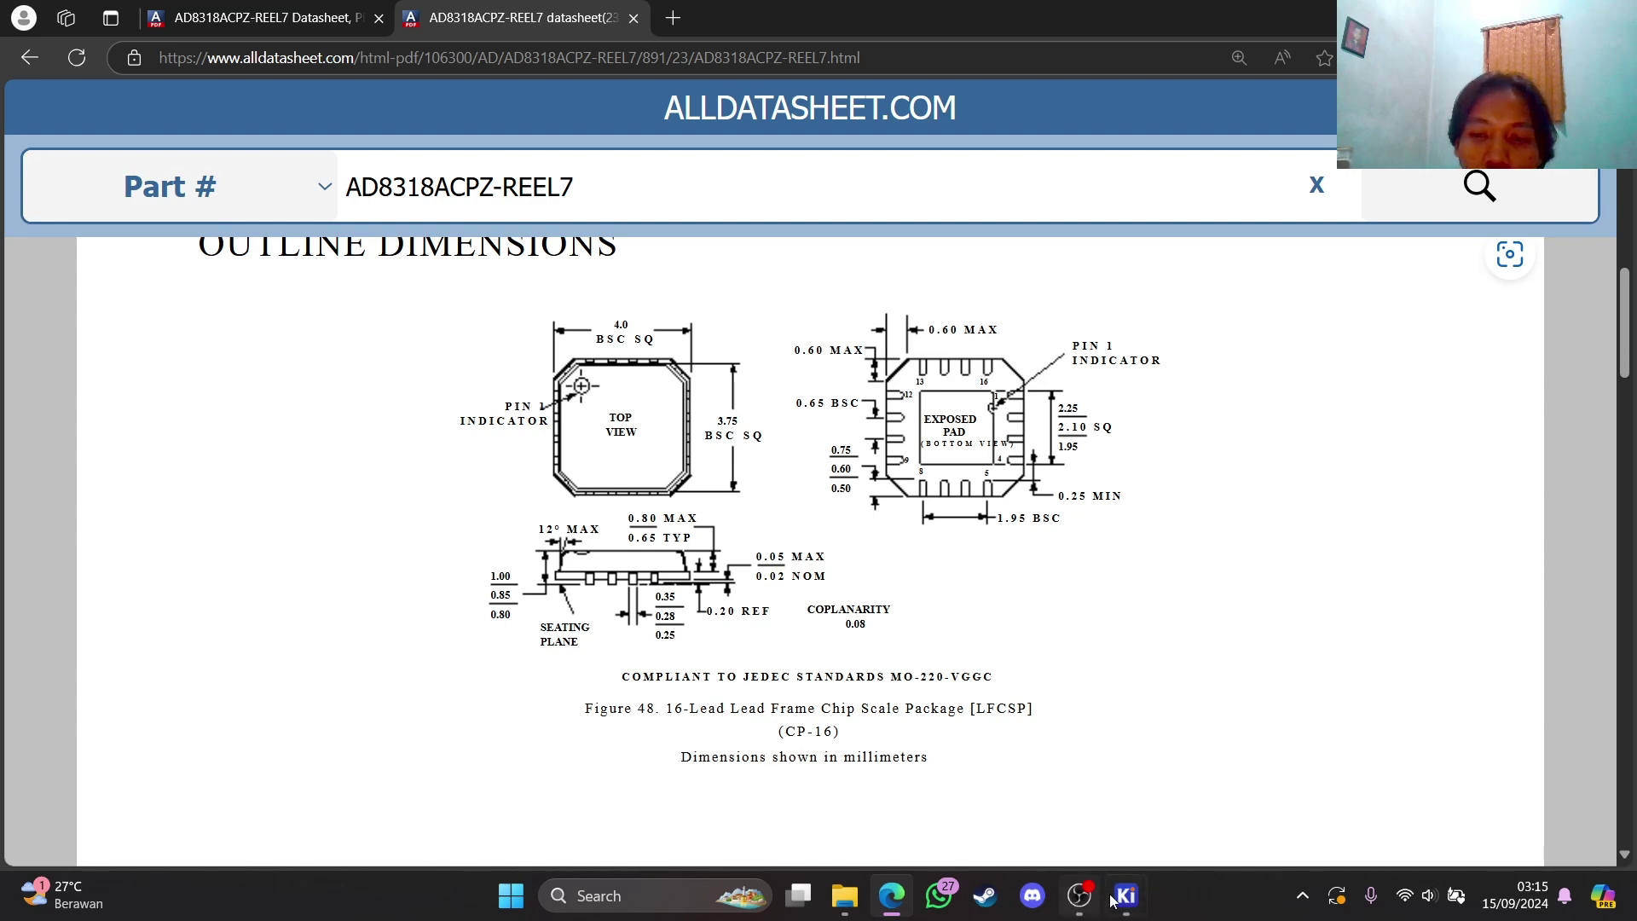
mouse_move(1127, 894)
click(1368, 822)
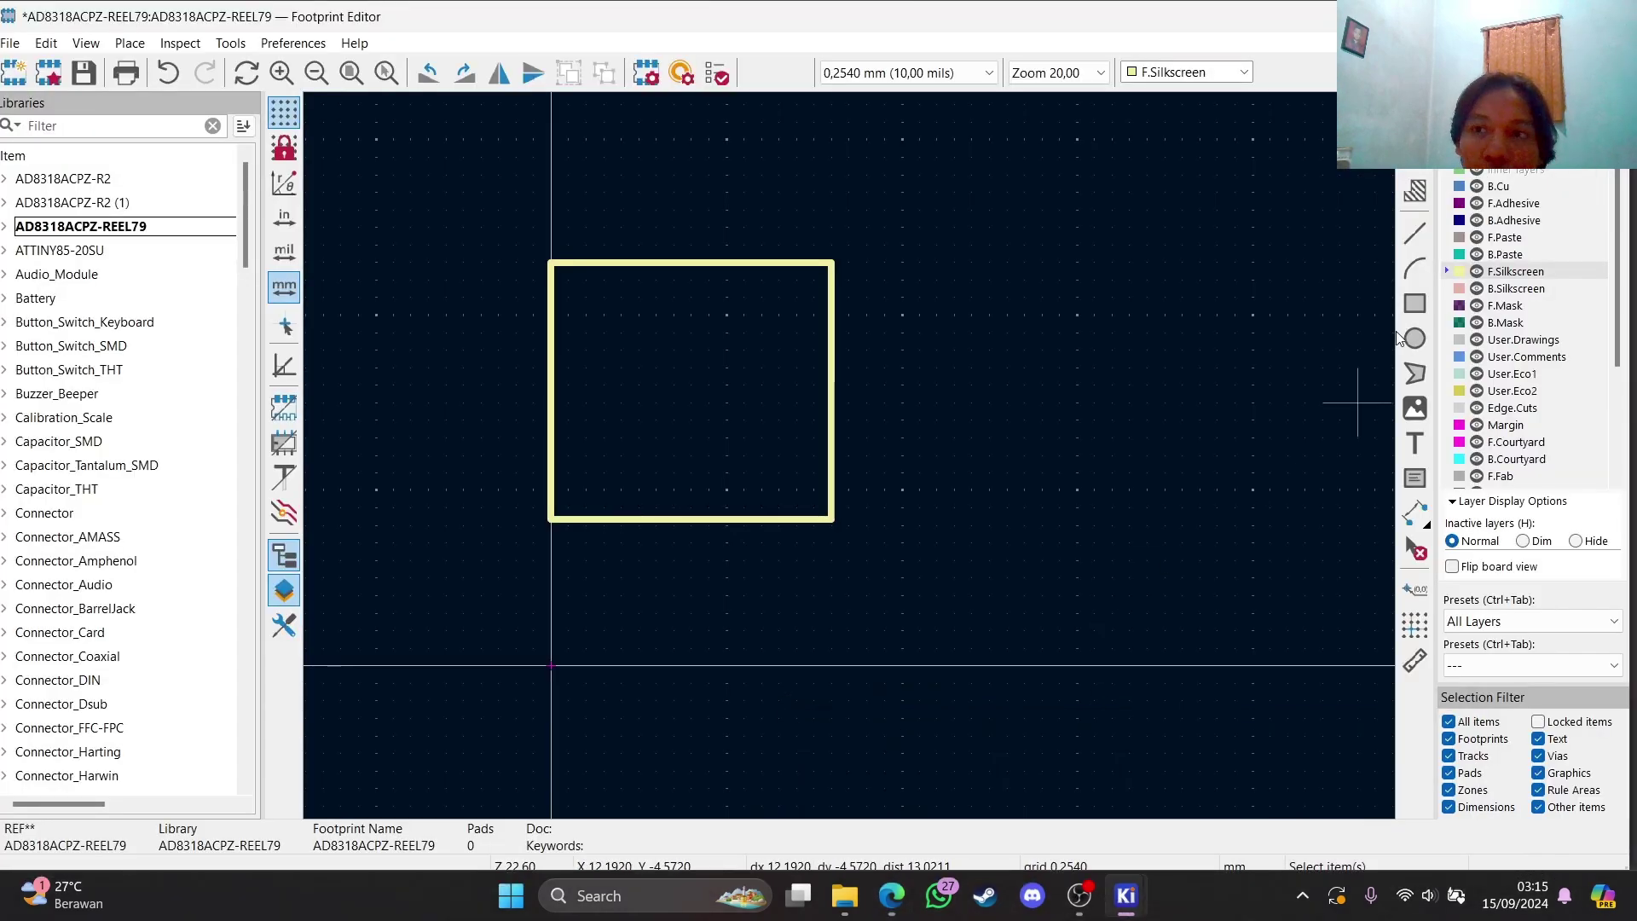
Place pad 1 inside the silkscreen square with the Add Pad tool
click(1415, 191)
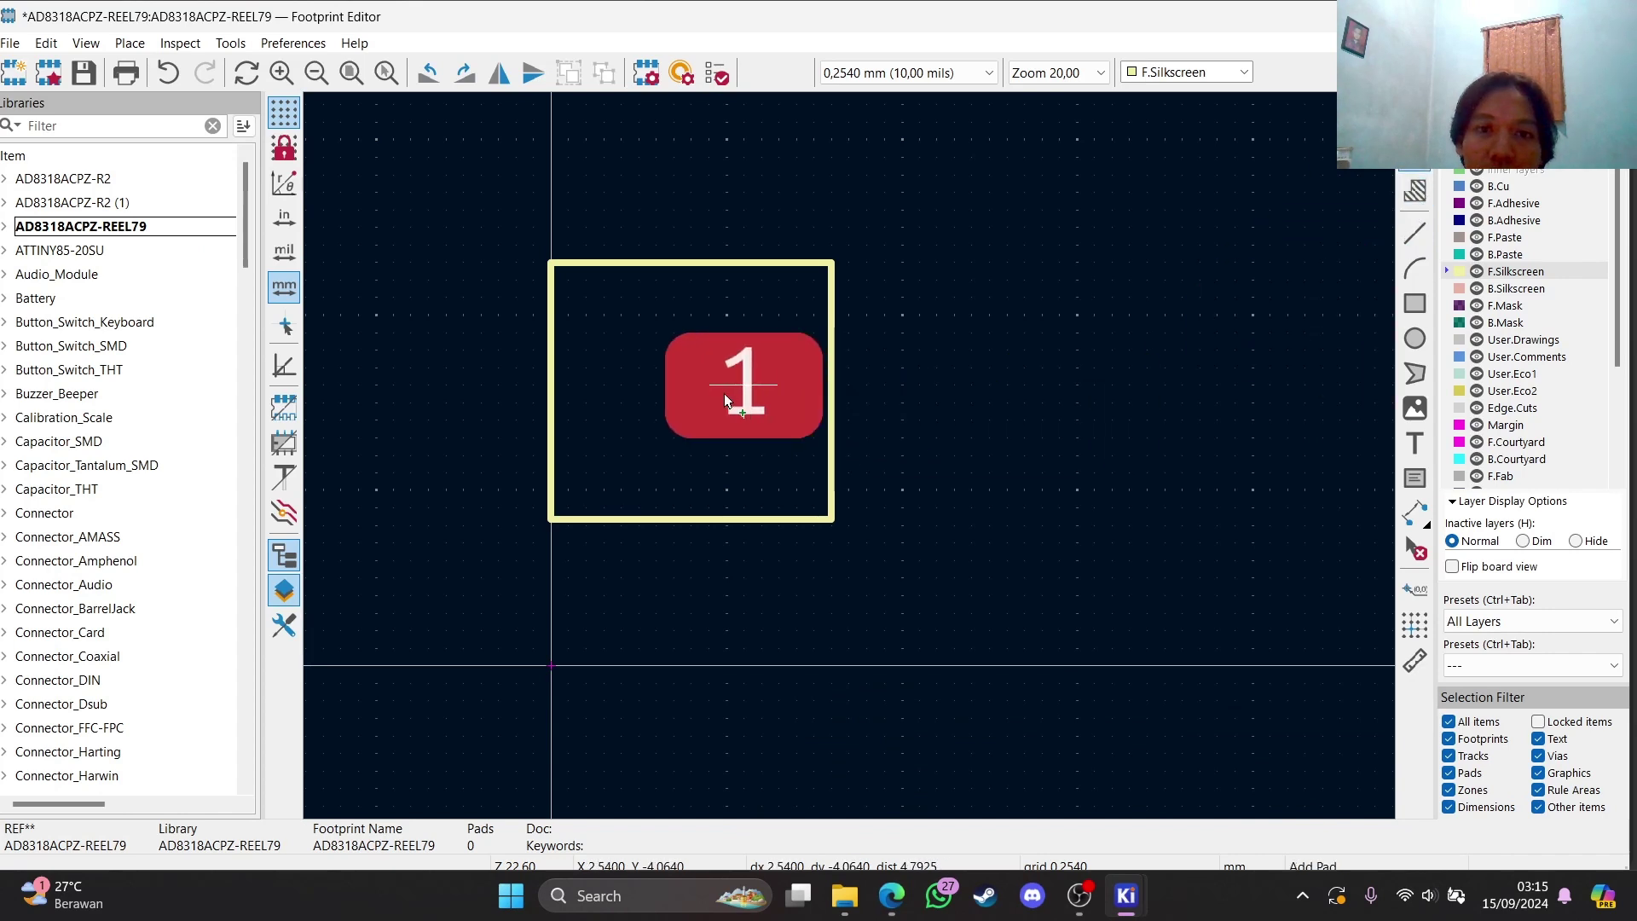
click(744, 366)
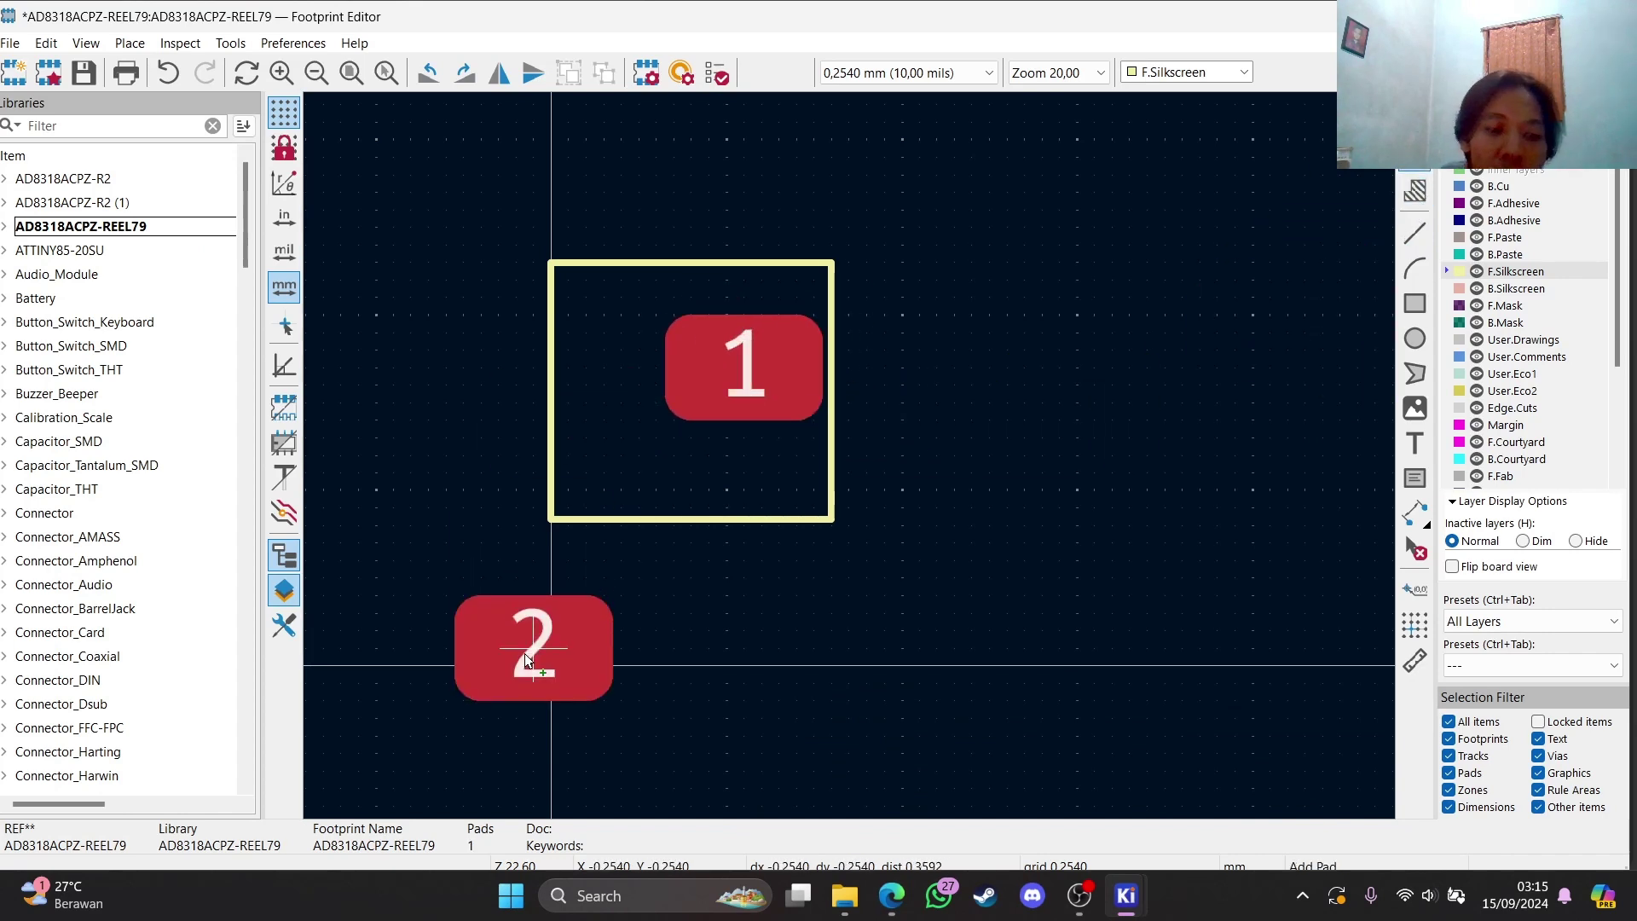
key(Escape)
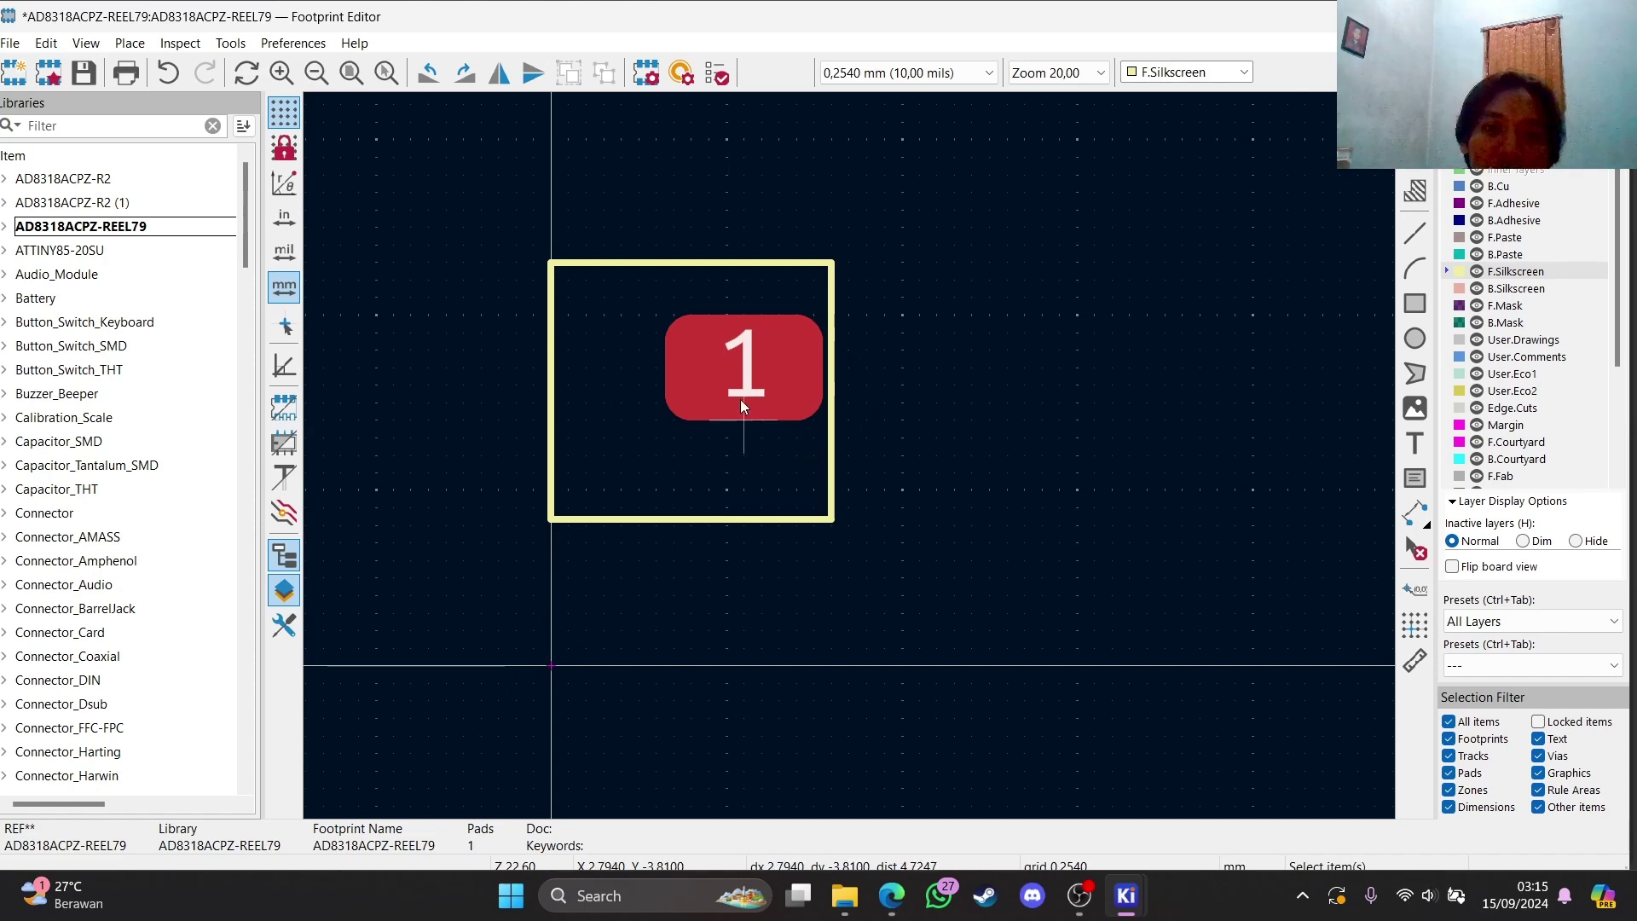
Resize pad 1 to 0,28 mm wide by 0,85 mm tall
double_click(732, 387)
click(499, 422)
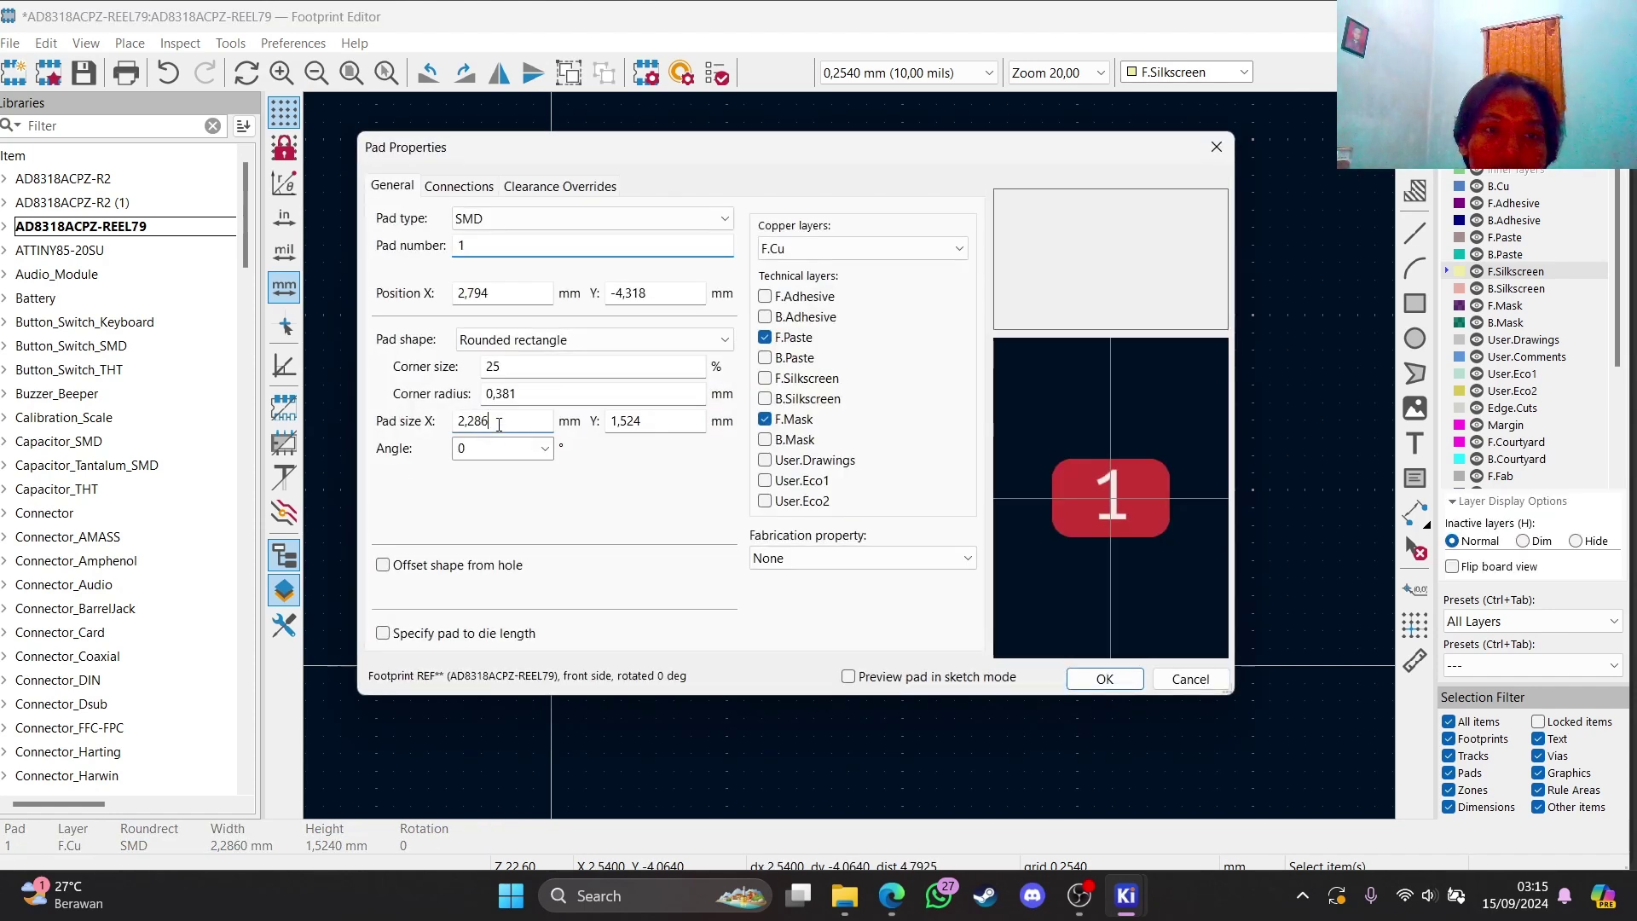
drag(499, 423, 430, 426)
click(610, 424)
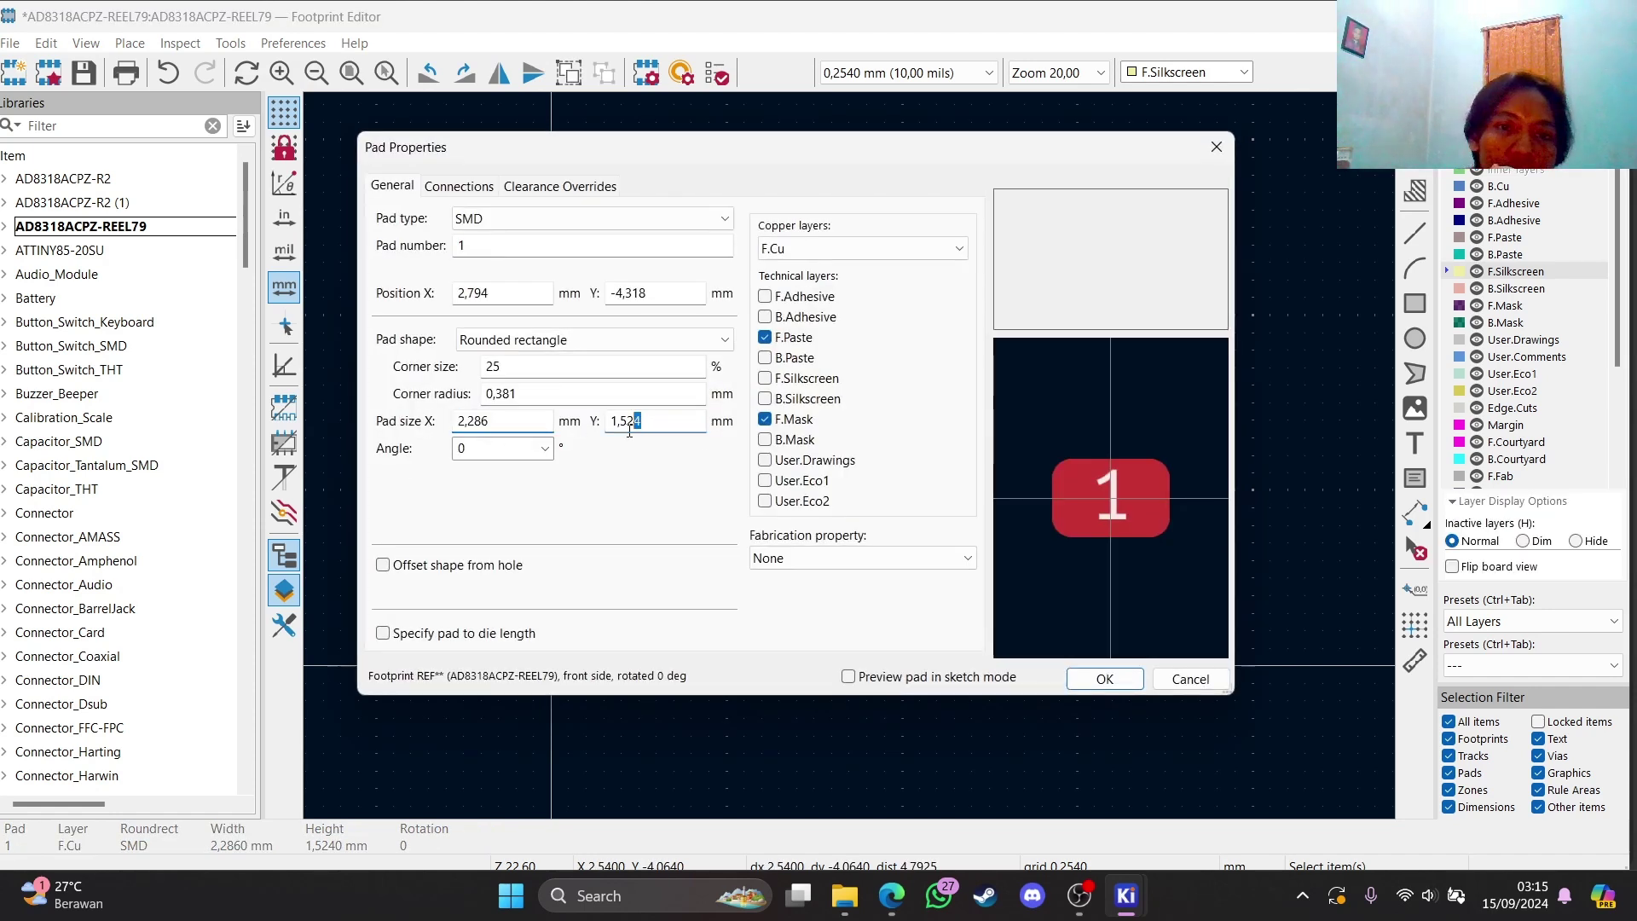
key(BackSpace)
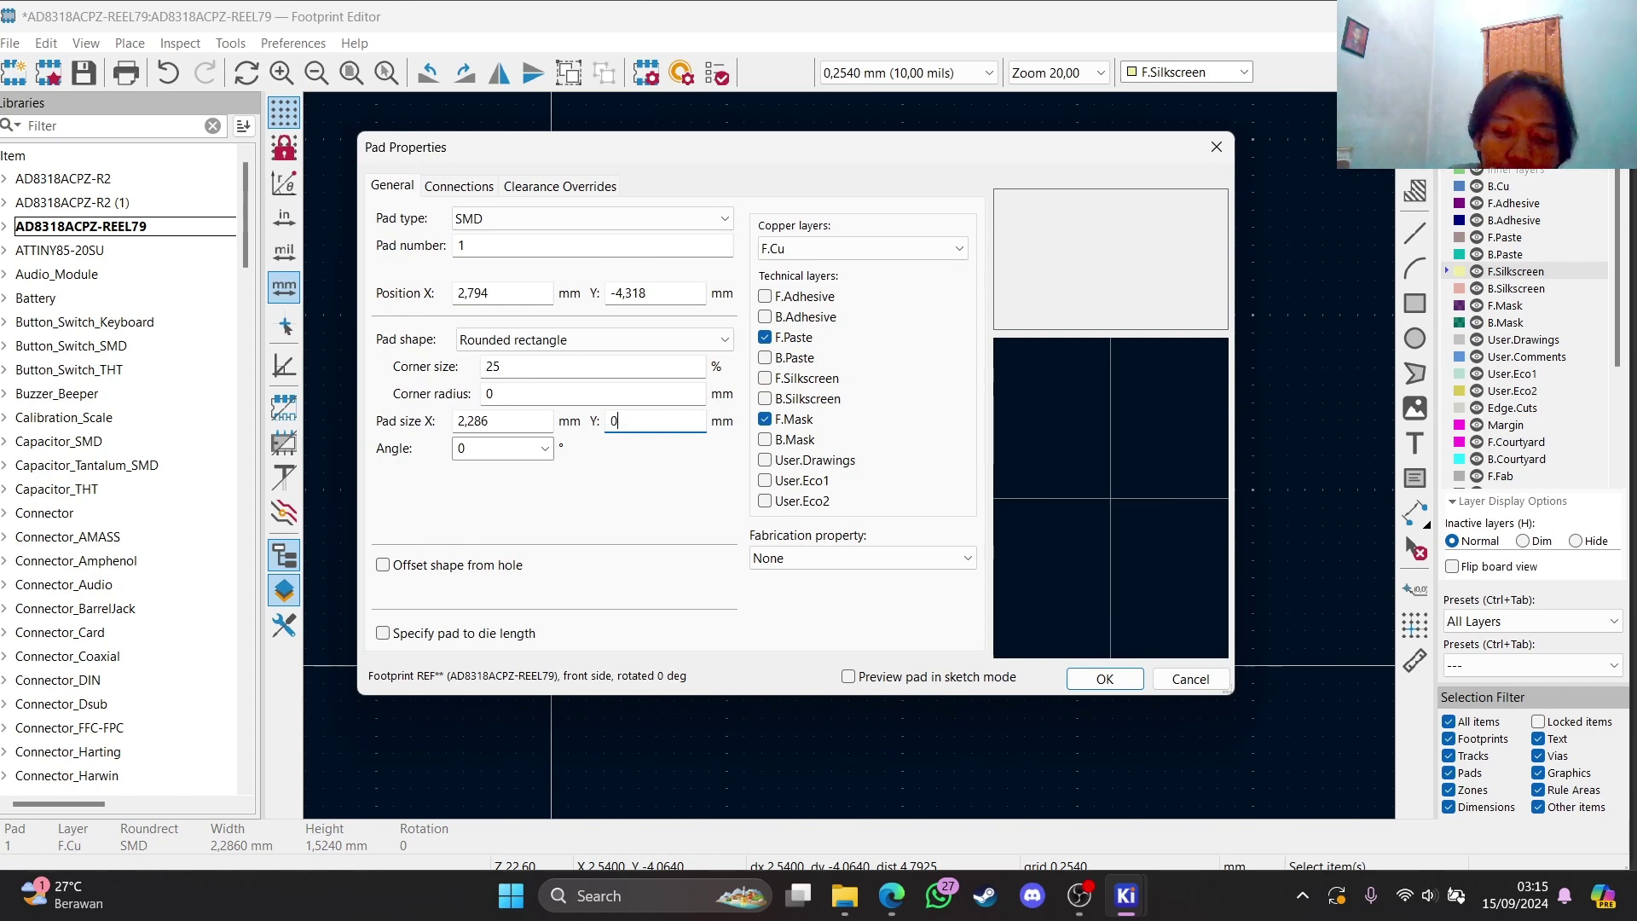
text(0,85)
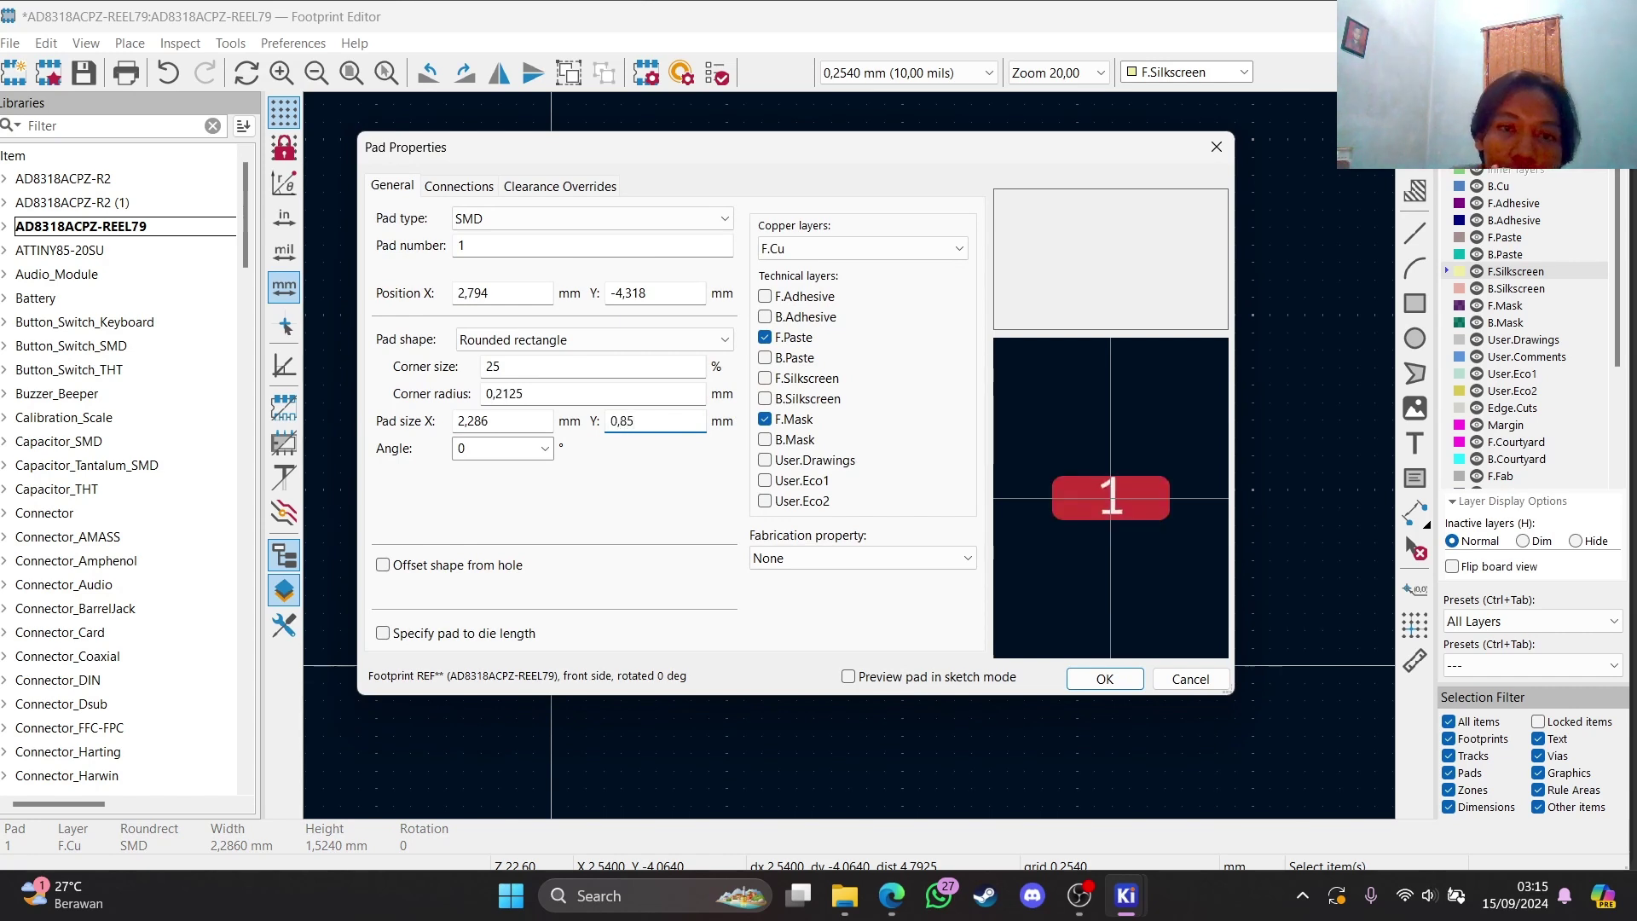
click(513, 423)
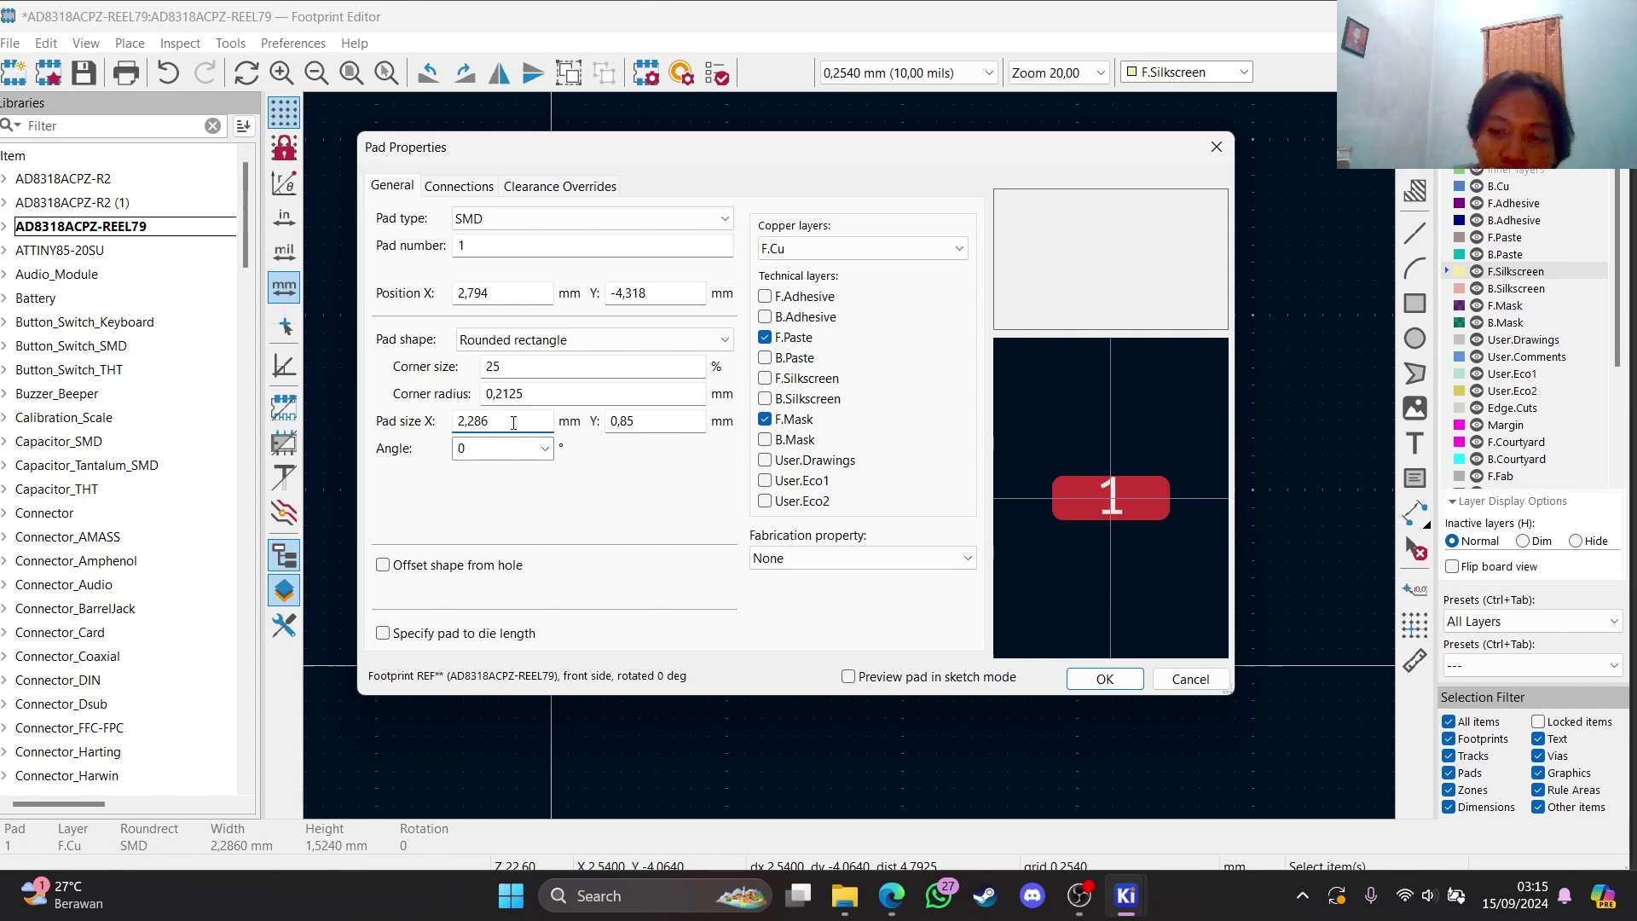
key(BackSpace)
key(BackSpace)
key(BackSpace)
key(BackSpace)
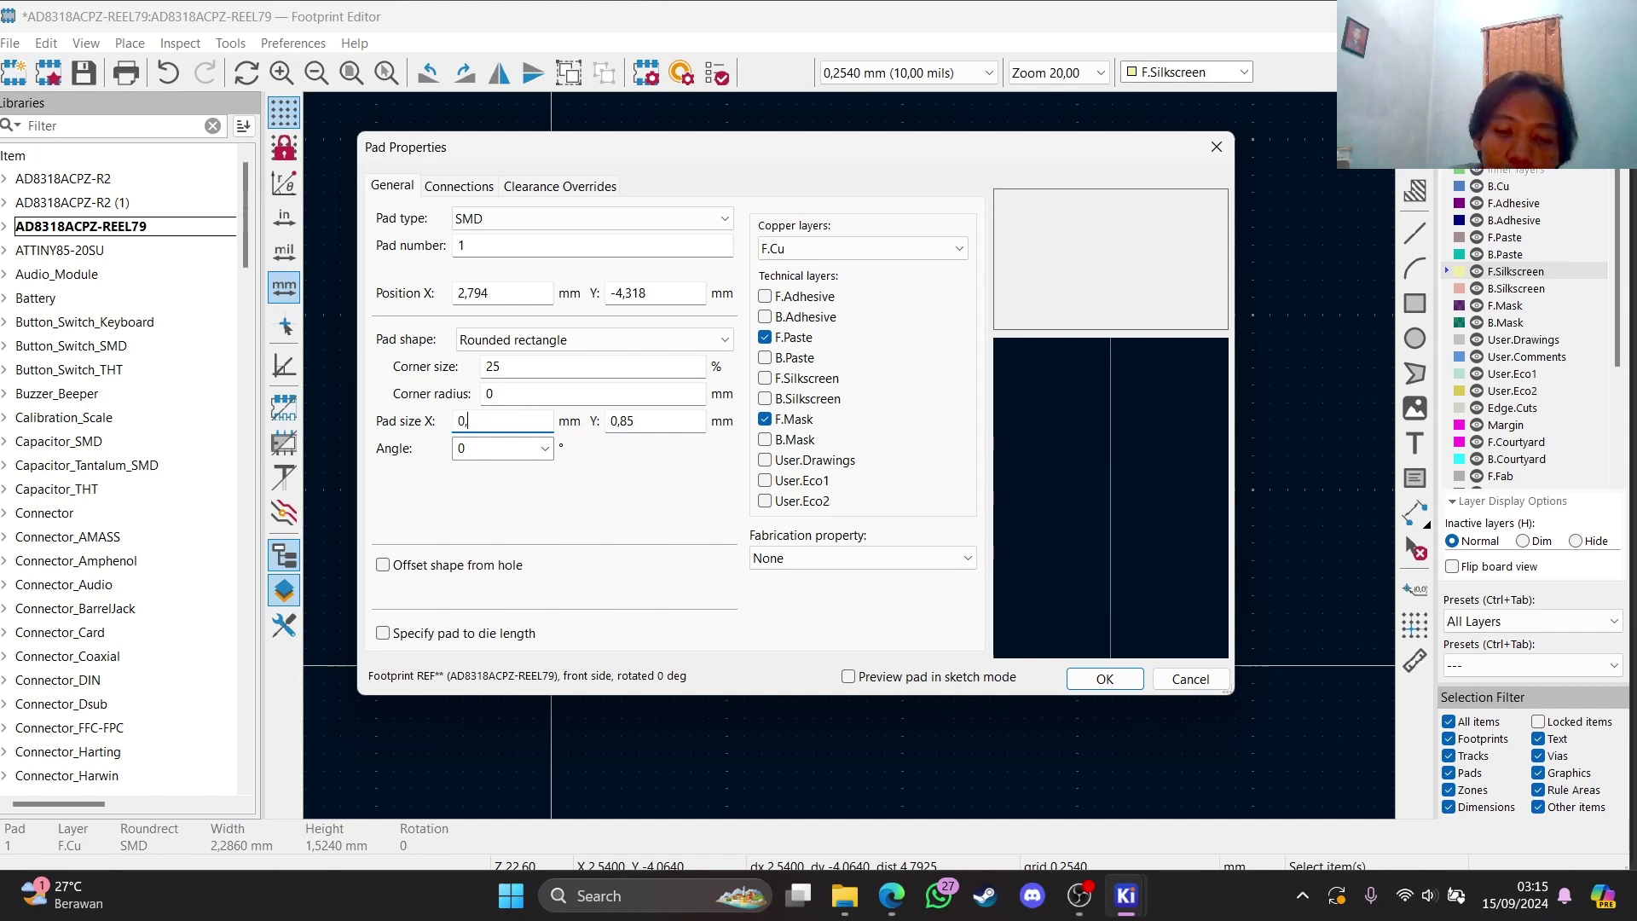
text(0,28)
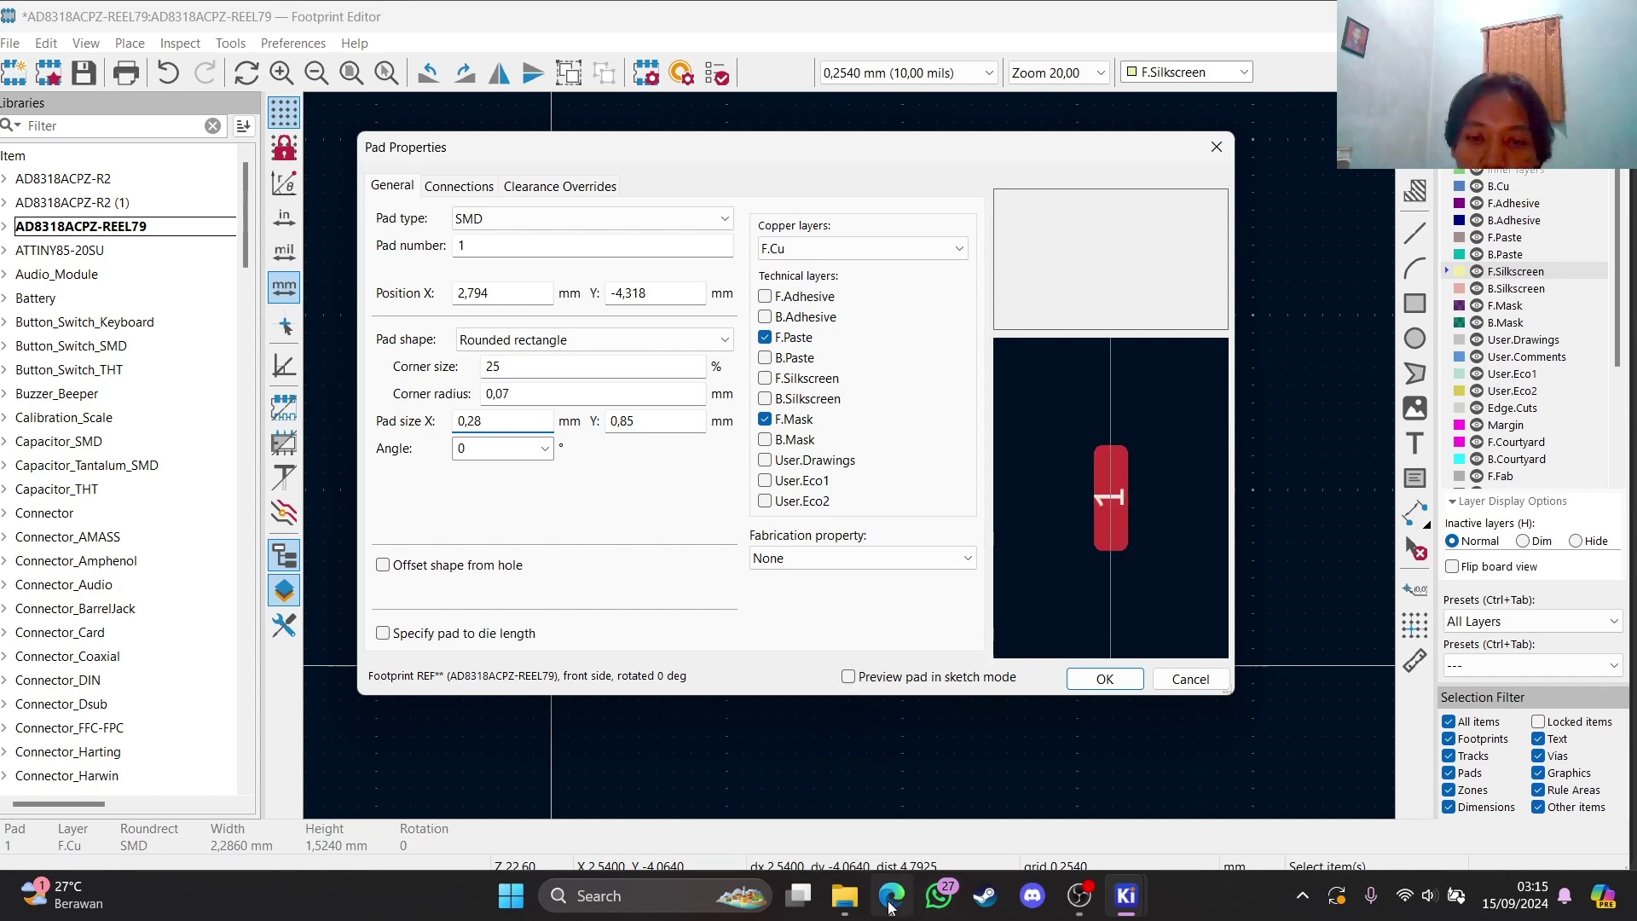
mouse_move(916, 770)
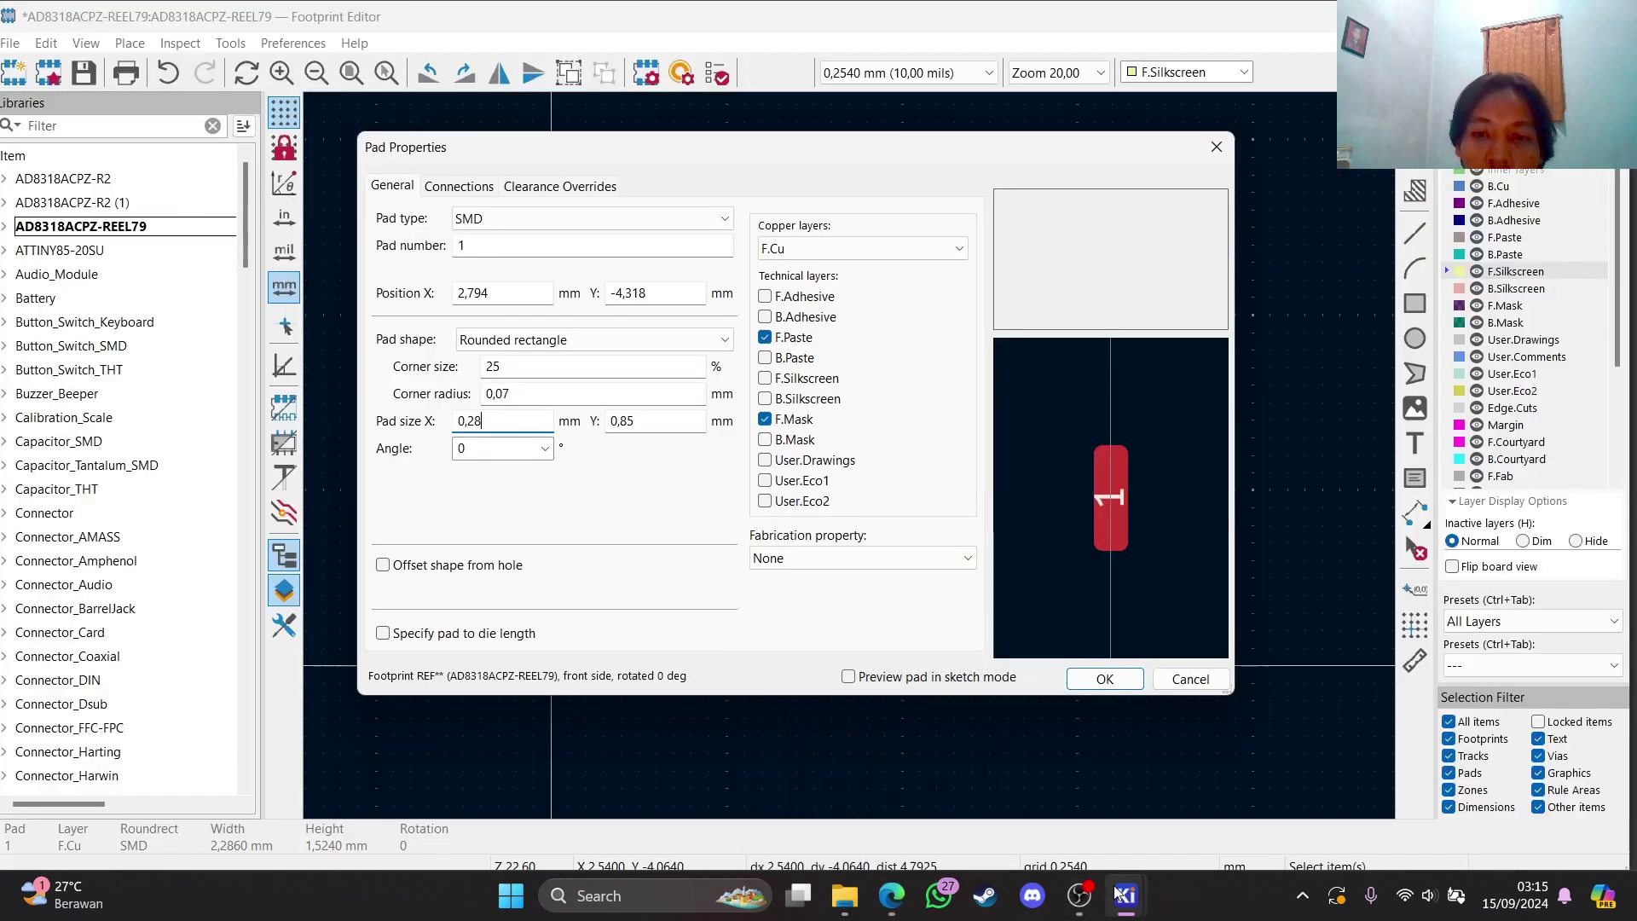
mouse_move(1118, 892)
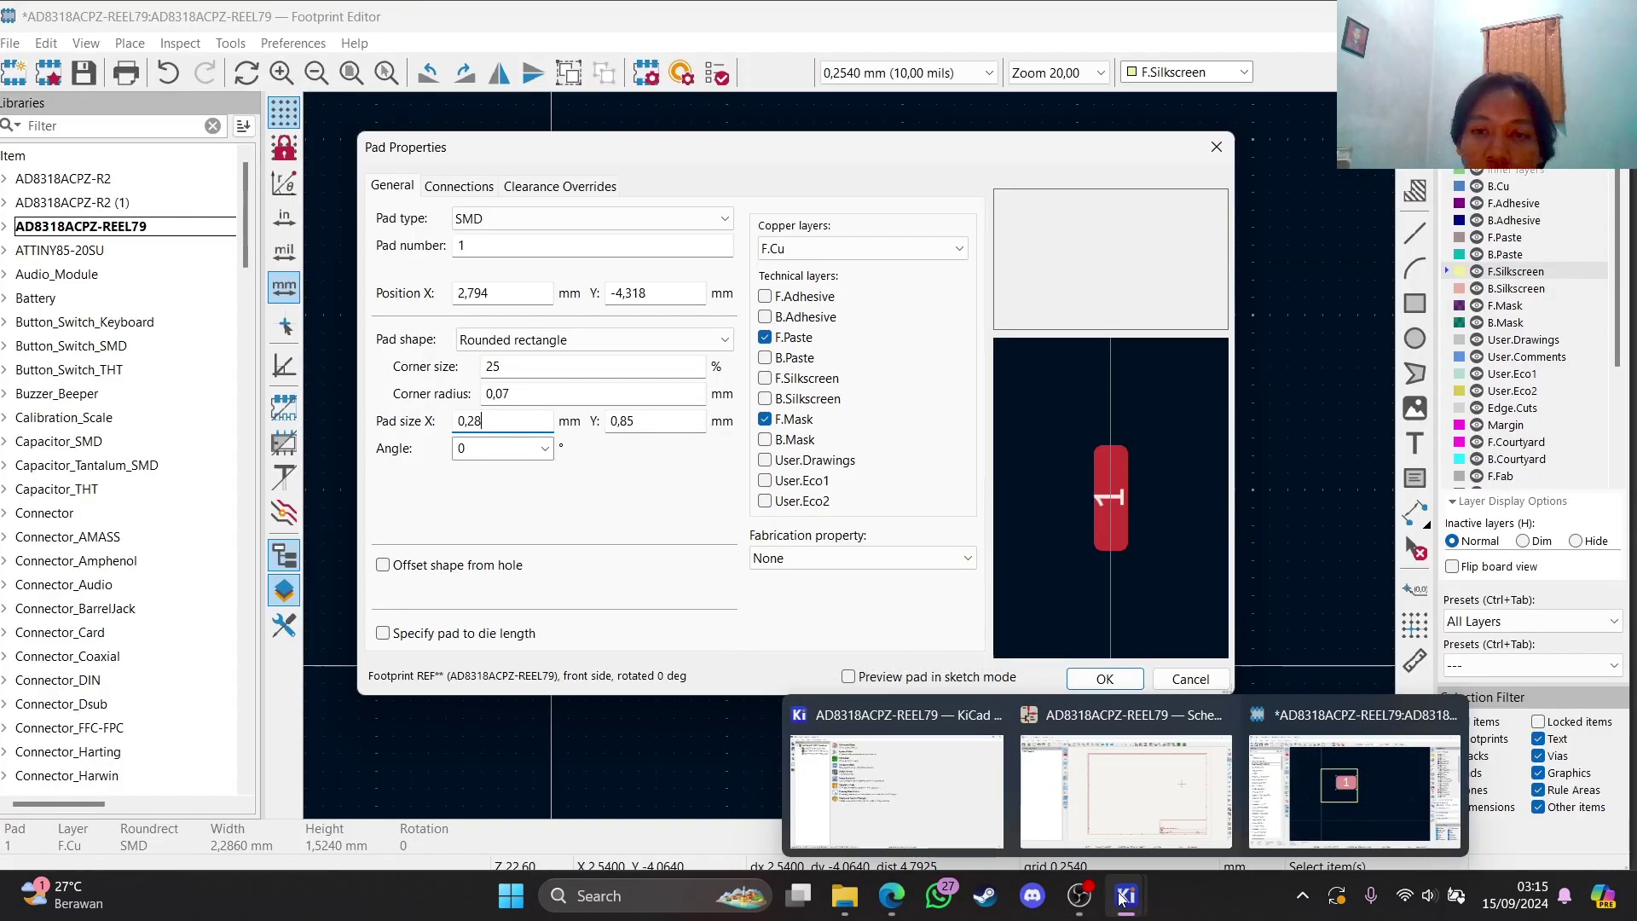
click(1107, 680)
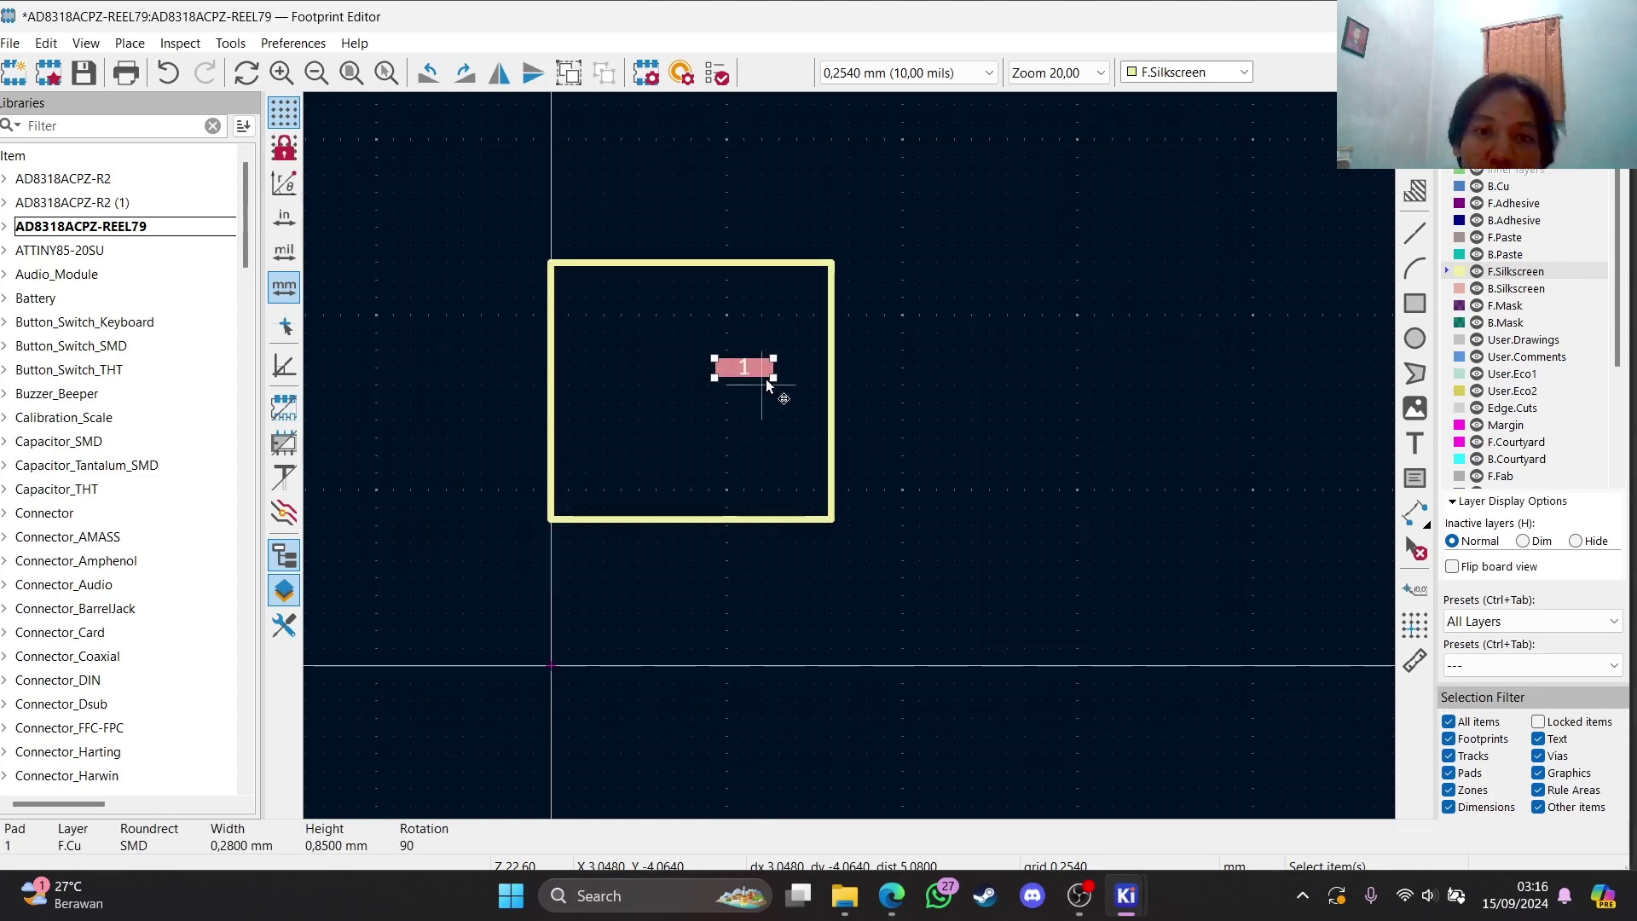
Move pad 1 up-right and paste copies below it to form a right-side column
drag(738, 363, 800, 326)
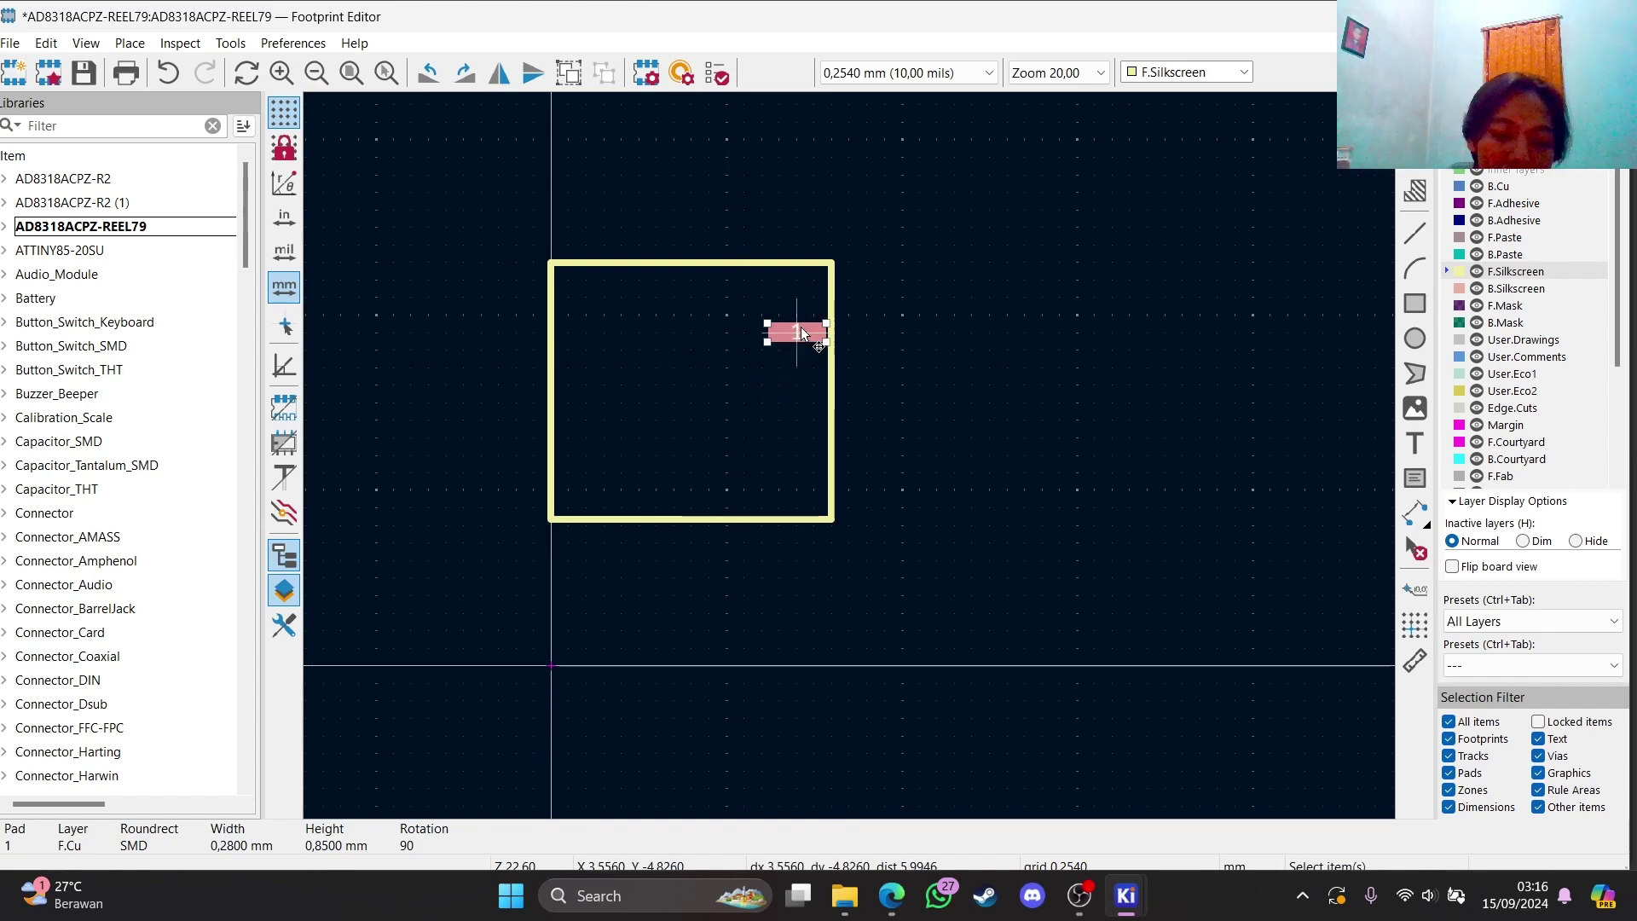
key(ctrl+c)
key(ctrl+v)
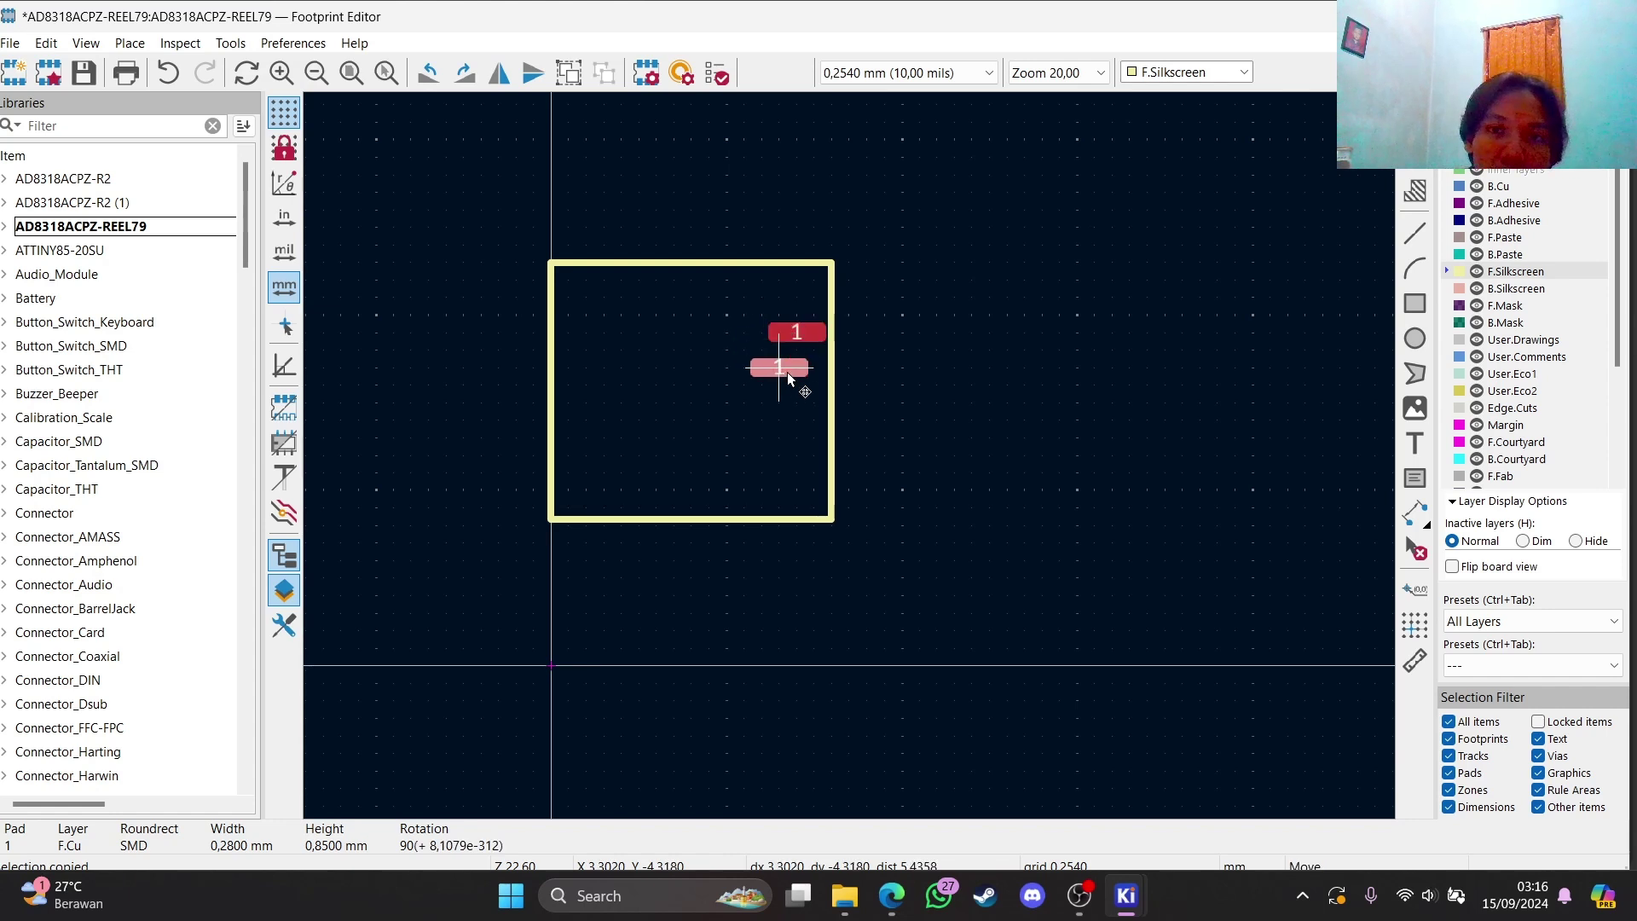
click(801, 365)
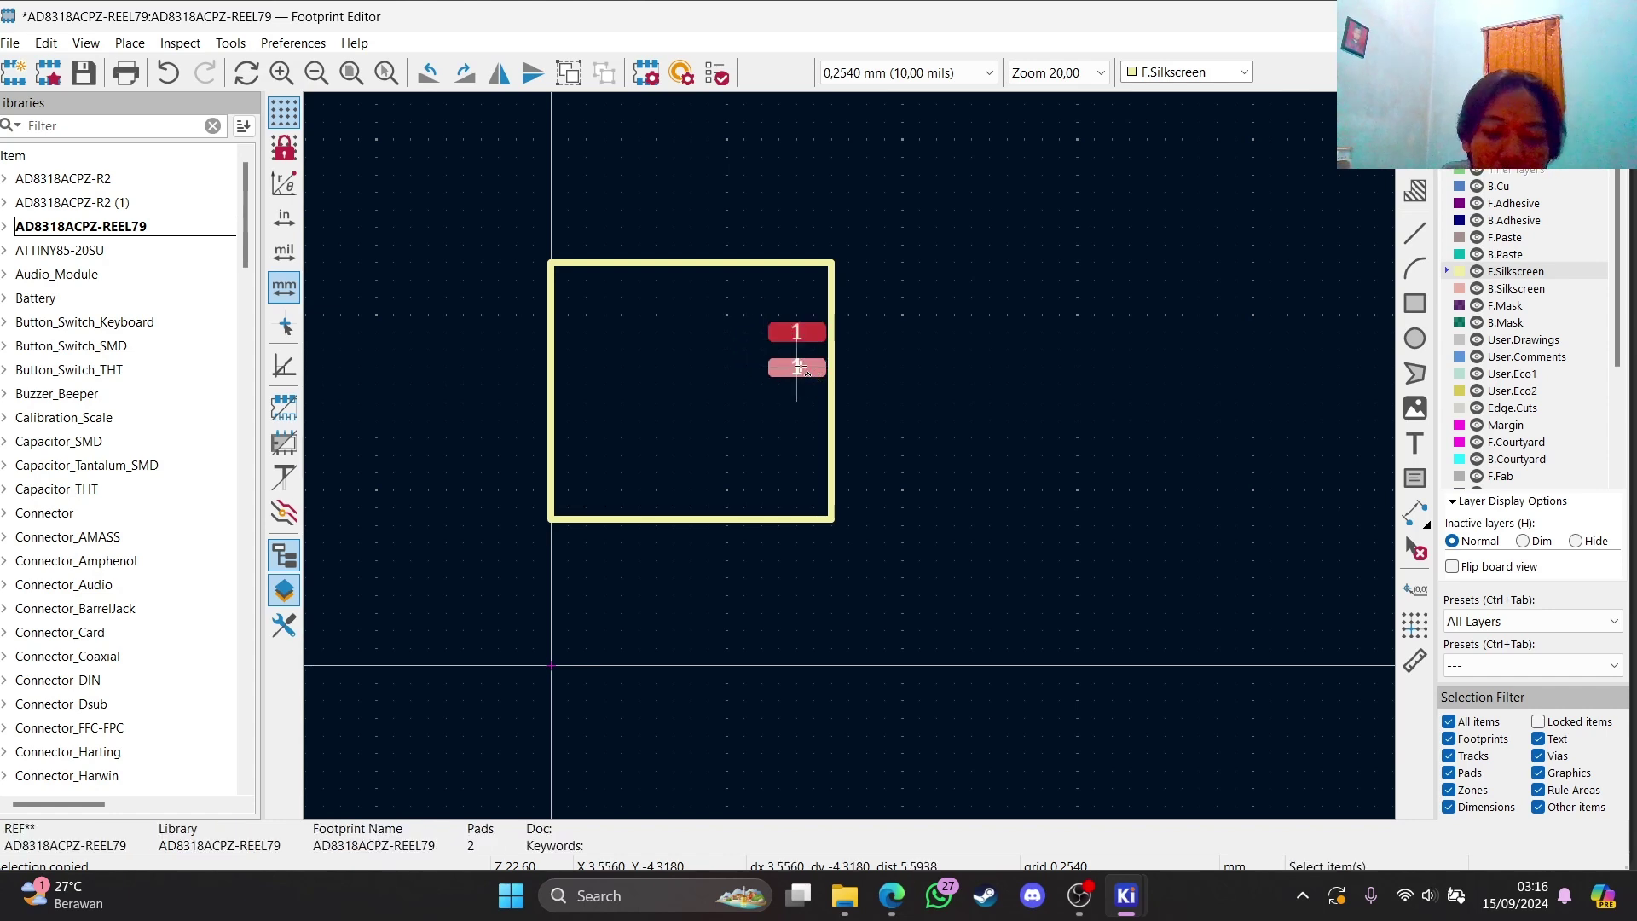
key(m)
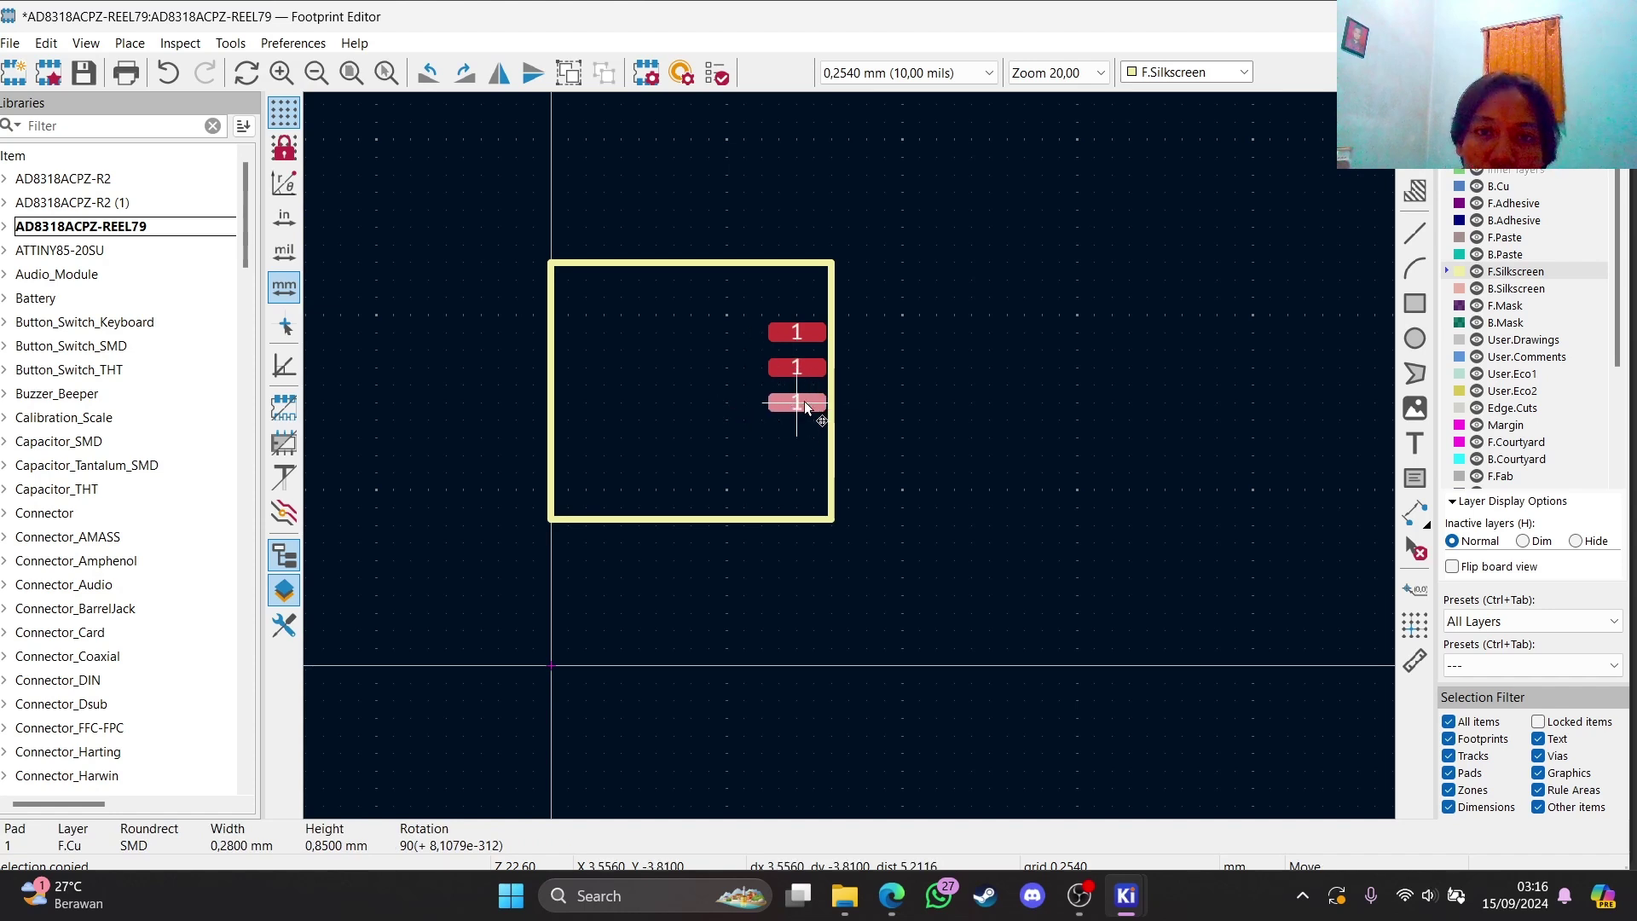
click(804, 409)
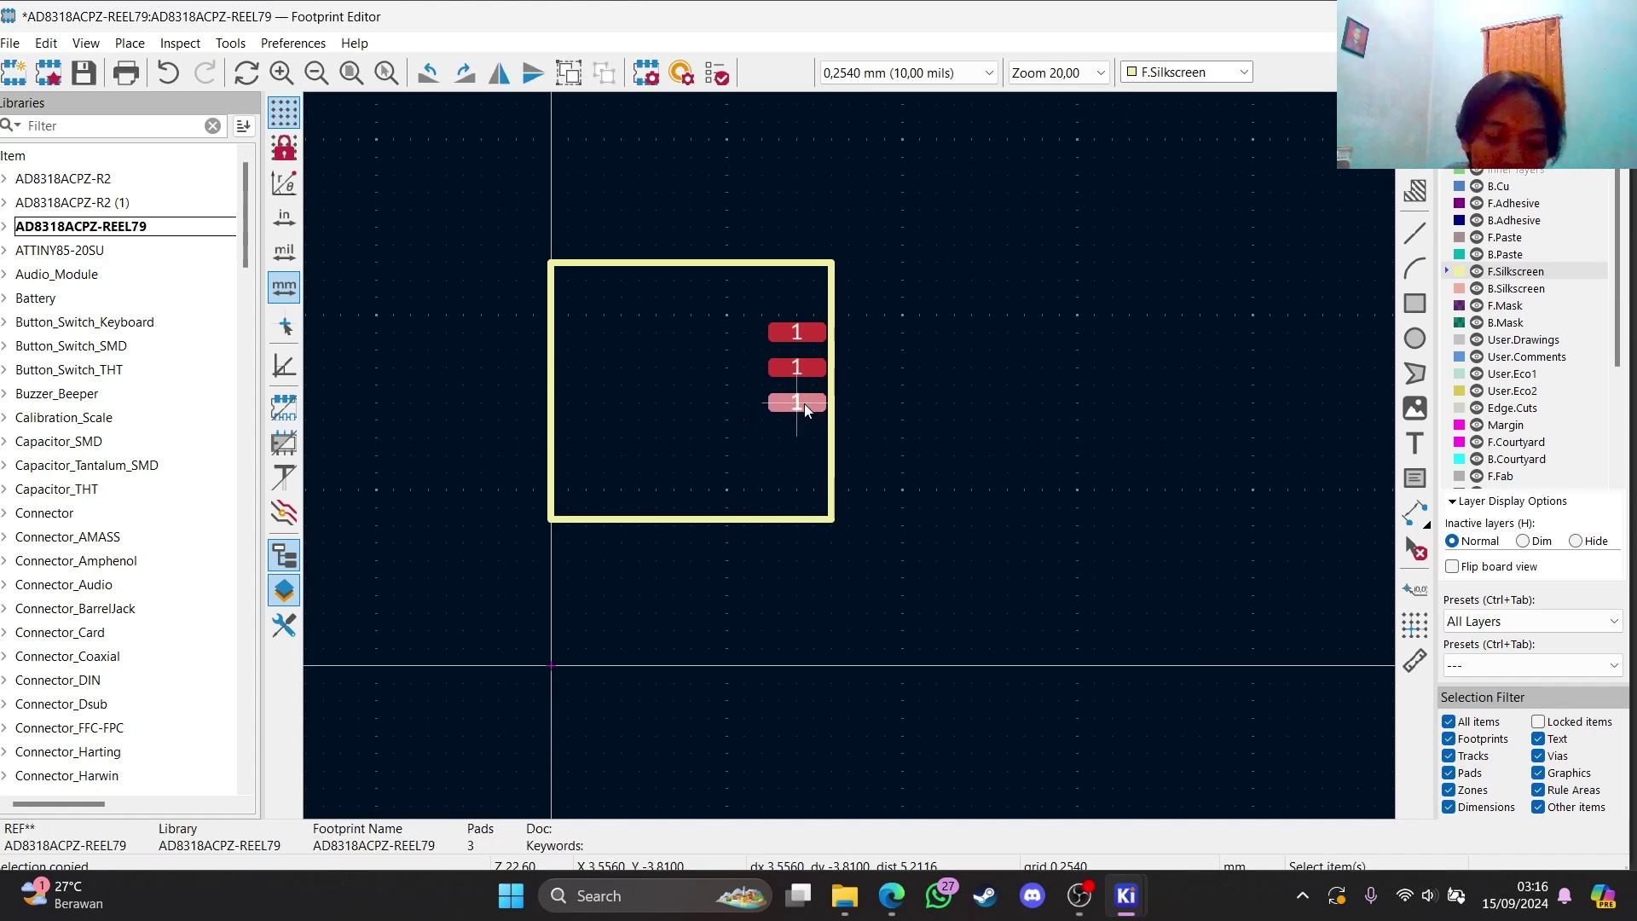
key(m)
click(795, 409)
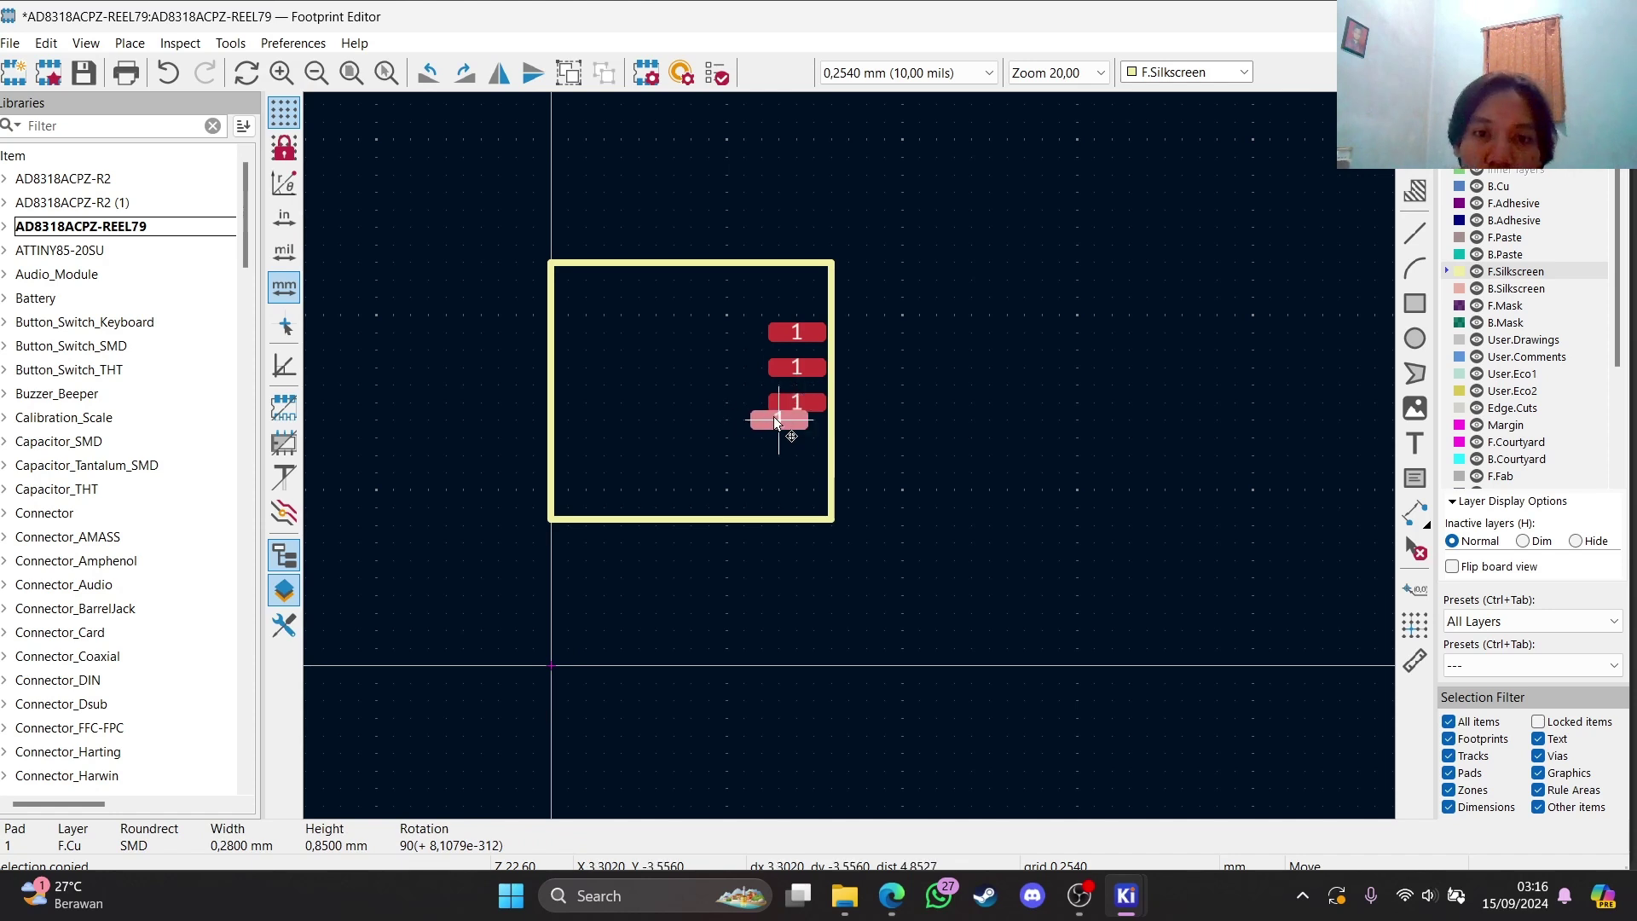
key(ctrl+v)
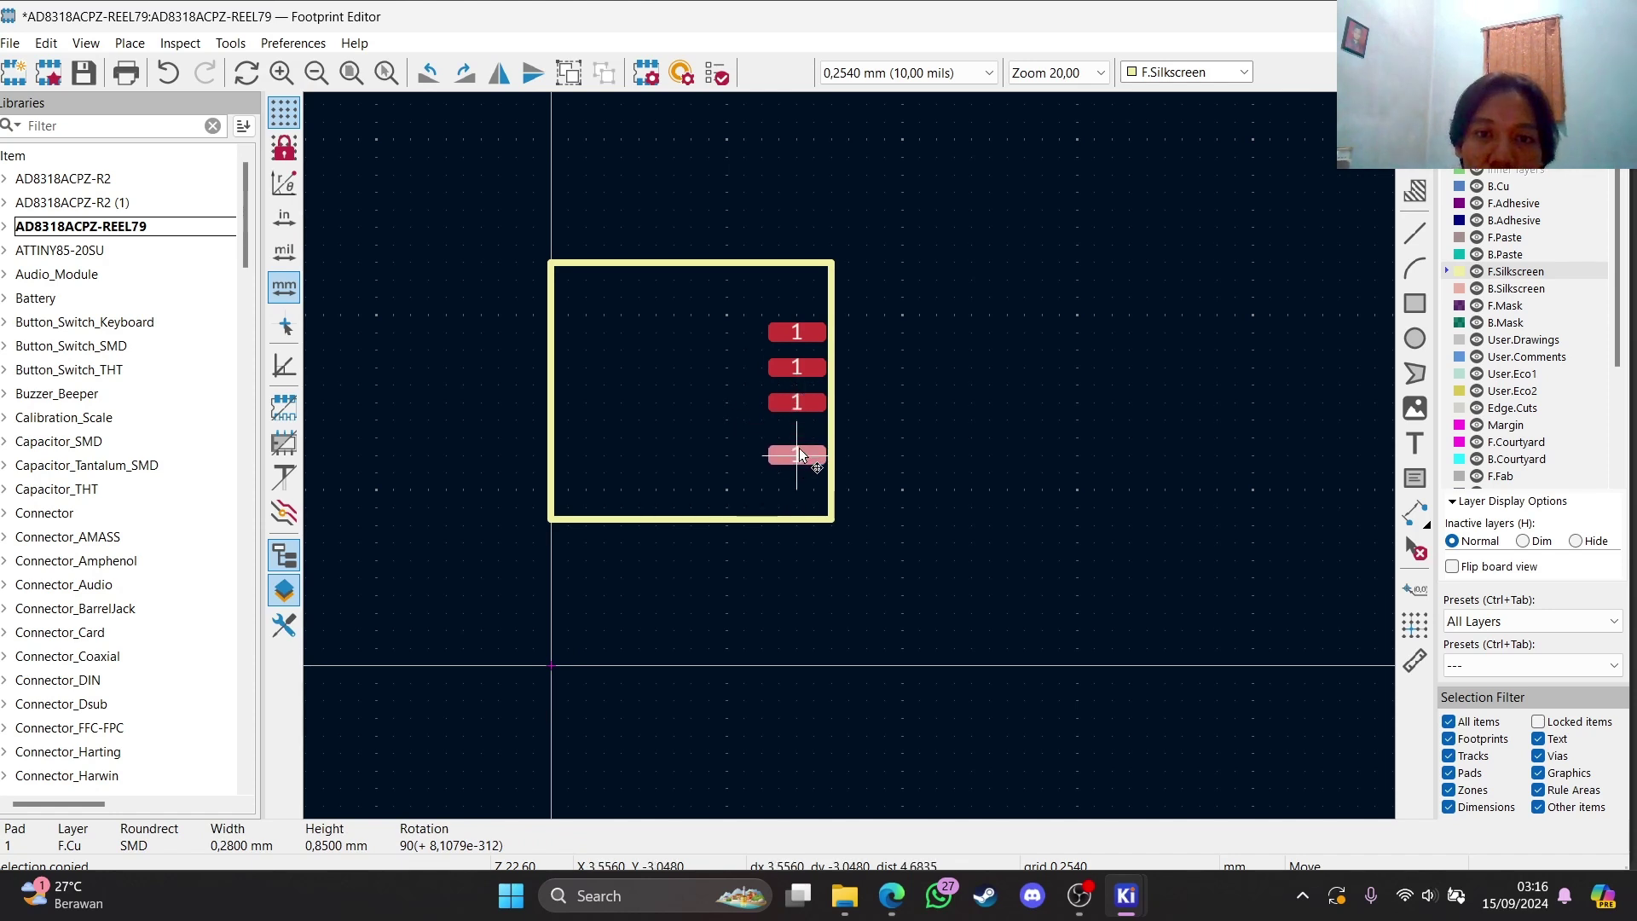
click(800, 447)
Reposition the lower pads in the column, checking pad properties along the way
click(800, 397)
key(m)
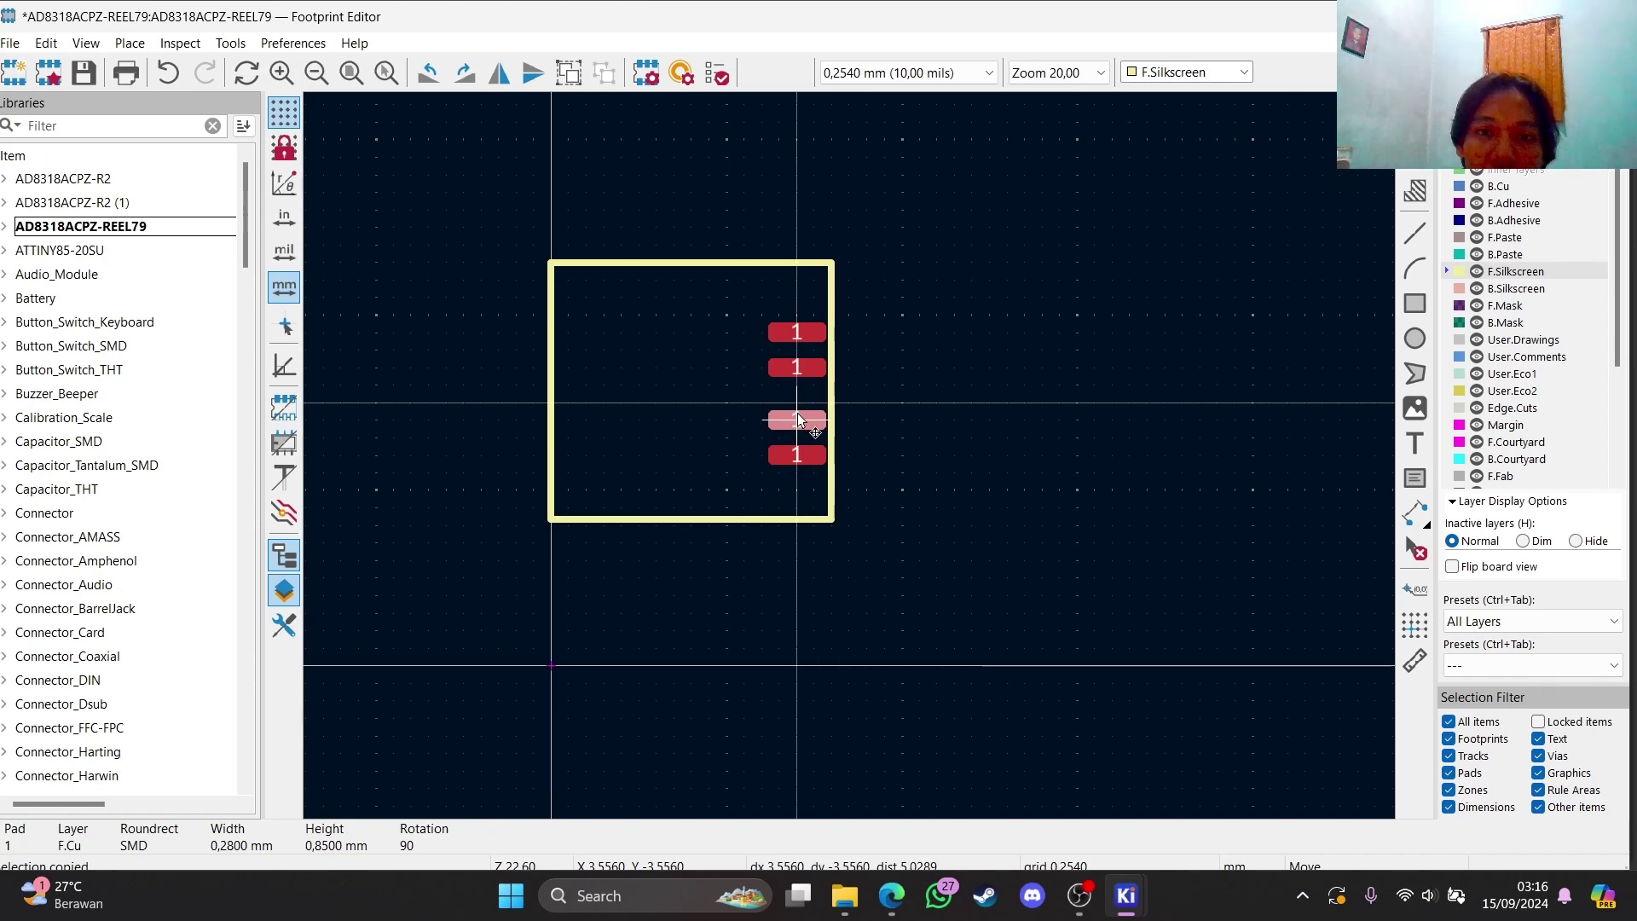
click(796, 409)
click(797, 448)
key(m)
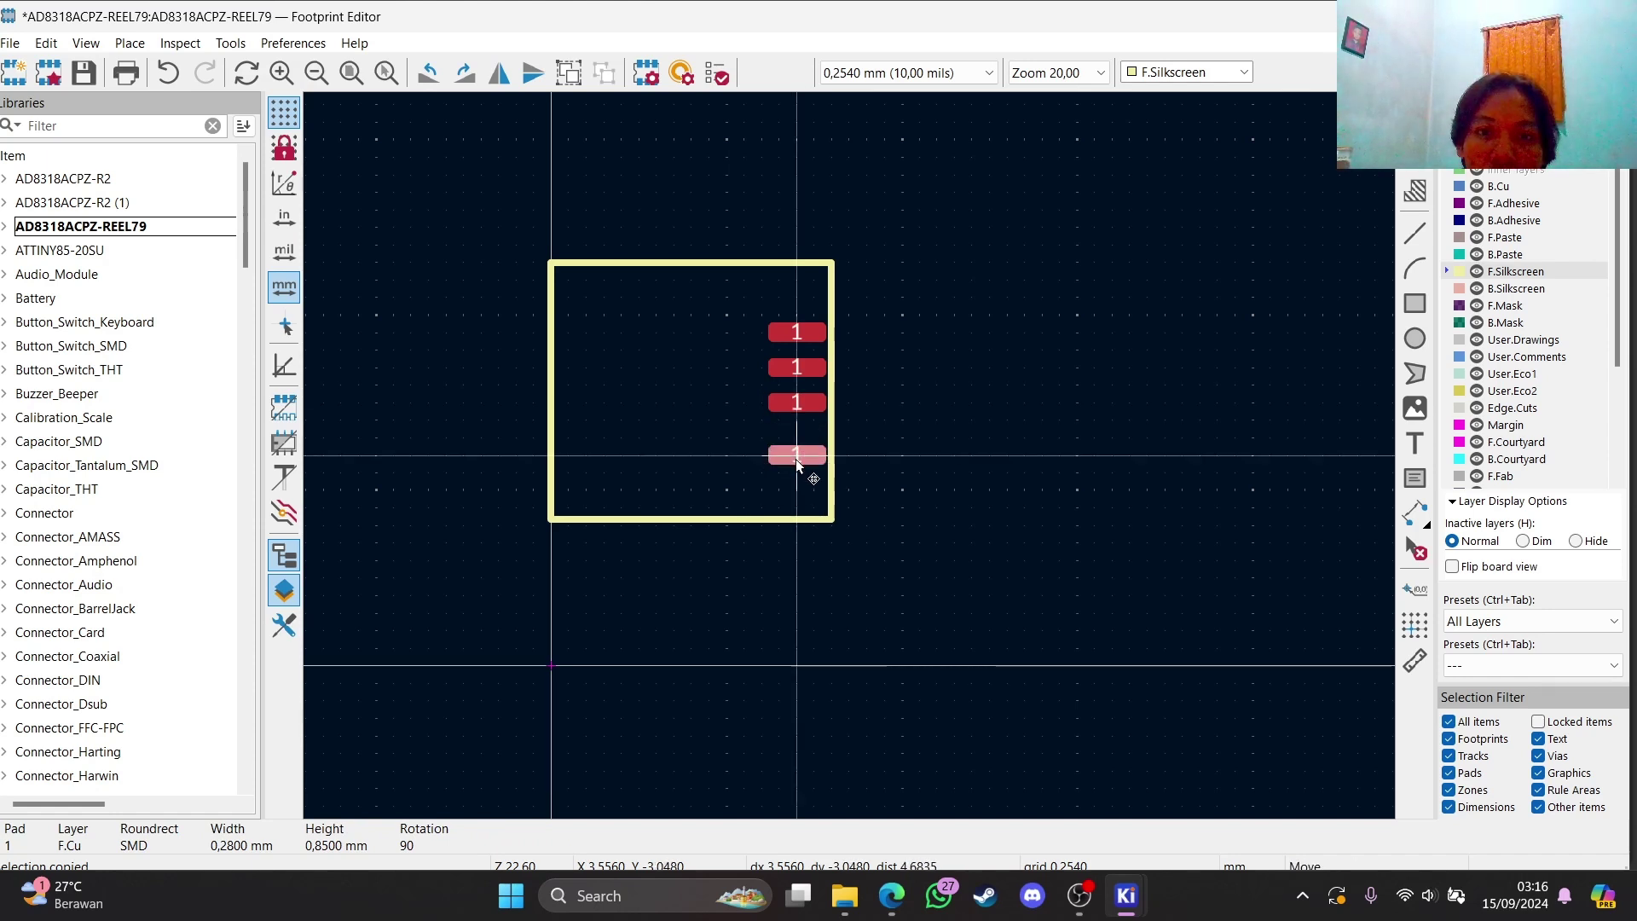
click(798, 468)
click(798, 406)
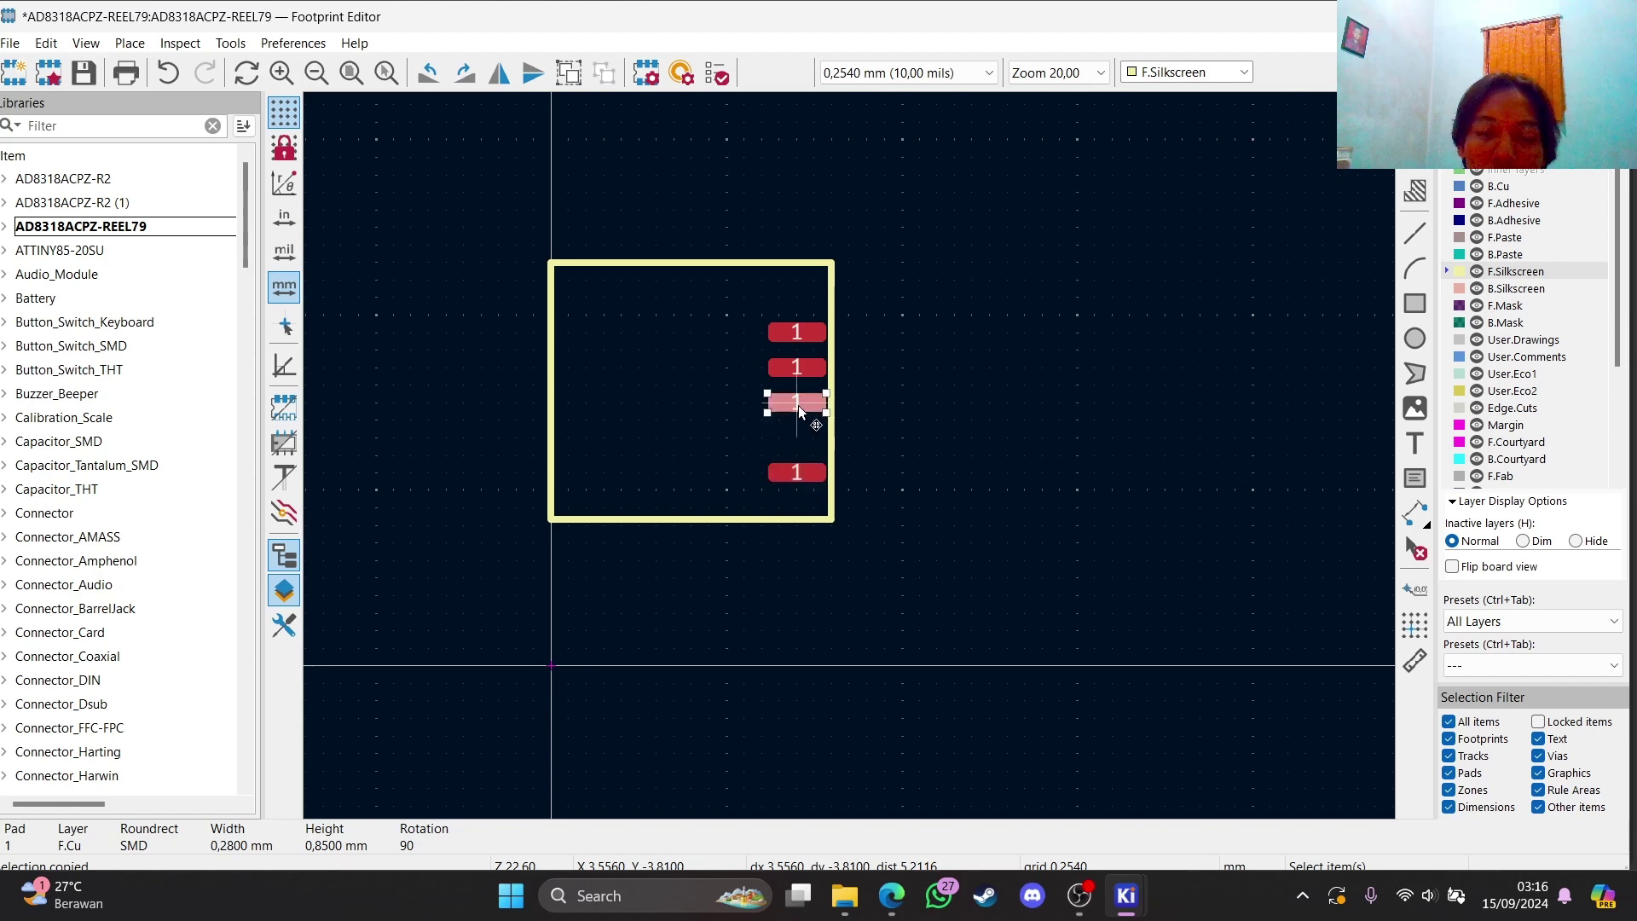
key(e)
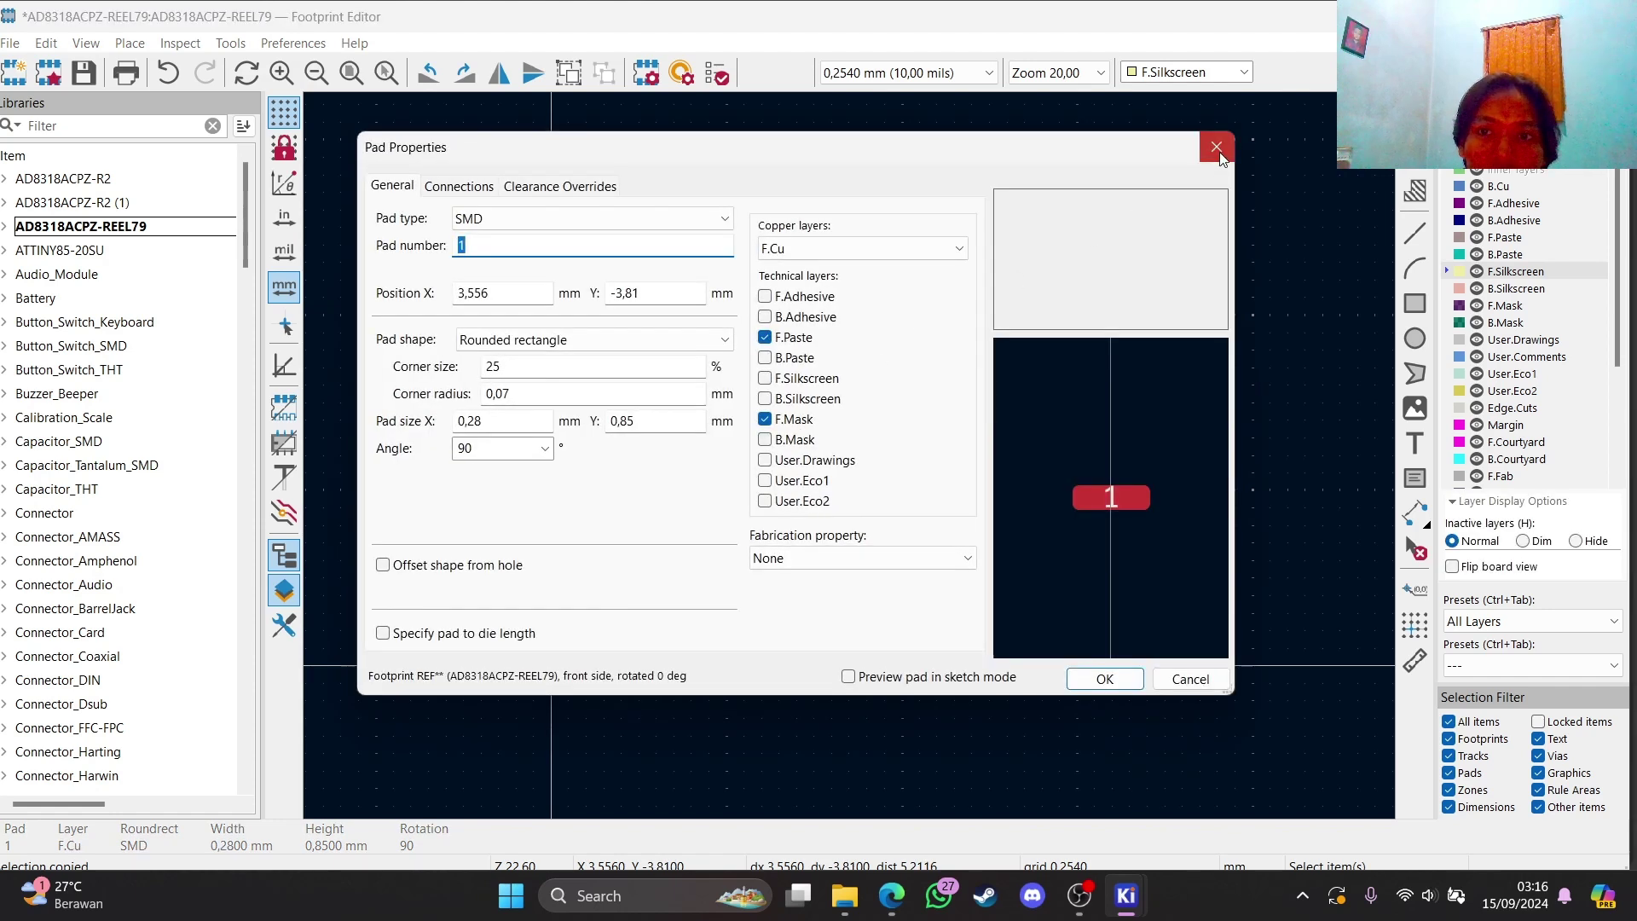
click(1216, 148)
key(m)
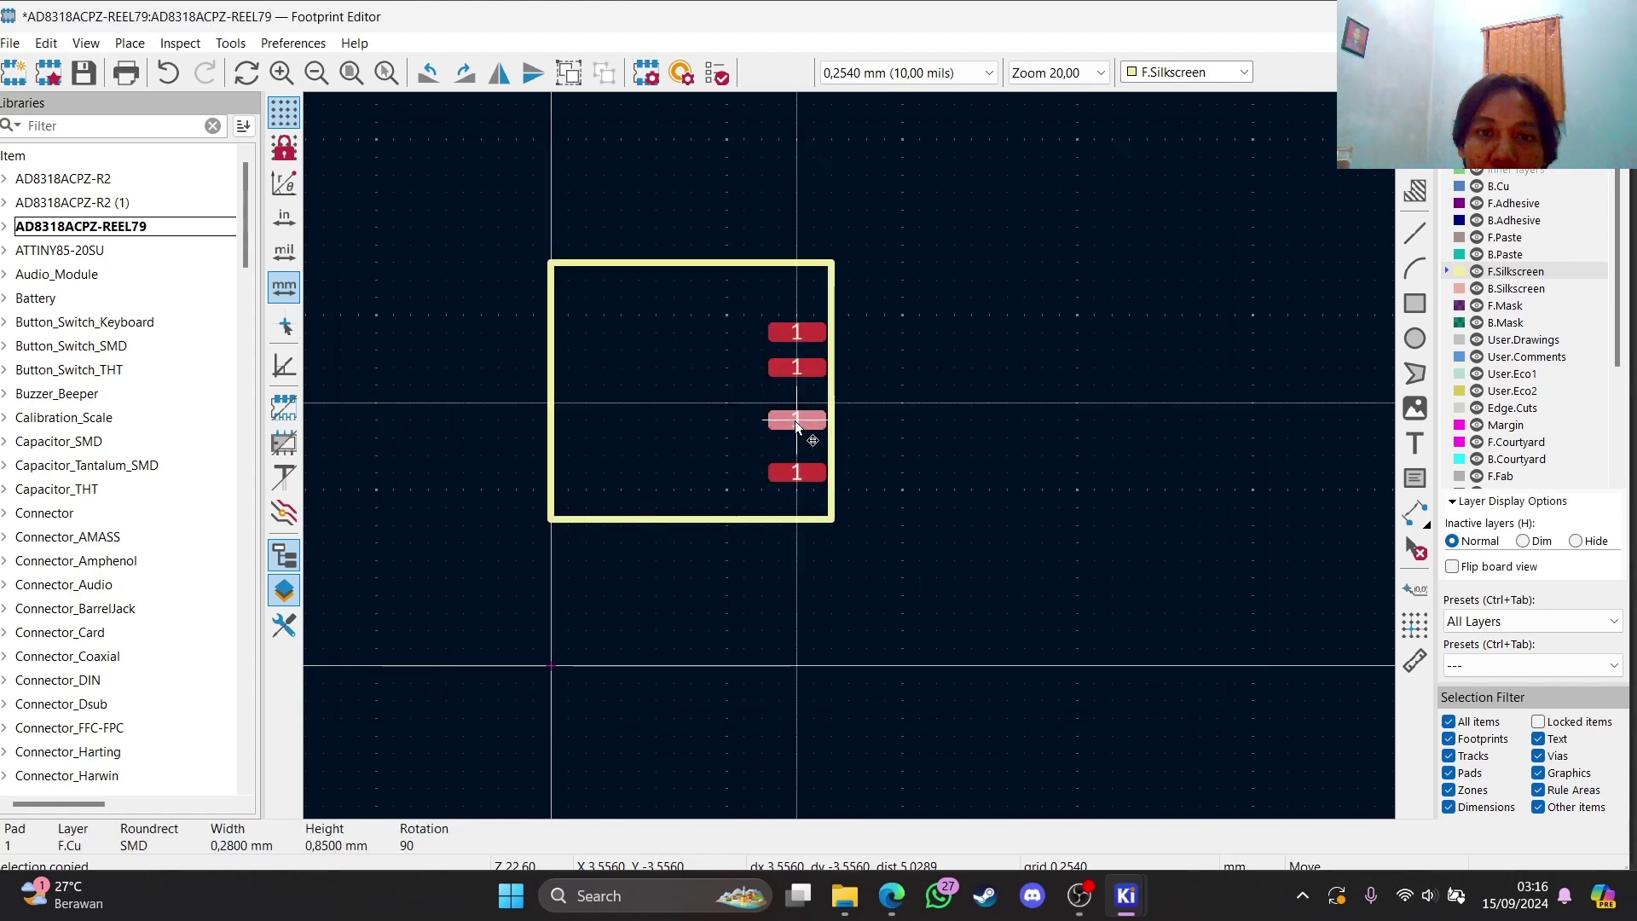
click(816, 365)
key(e)
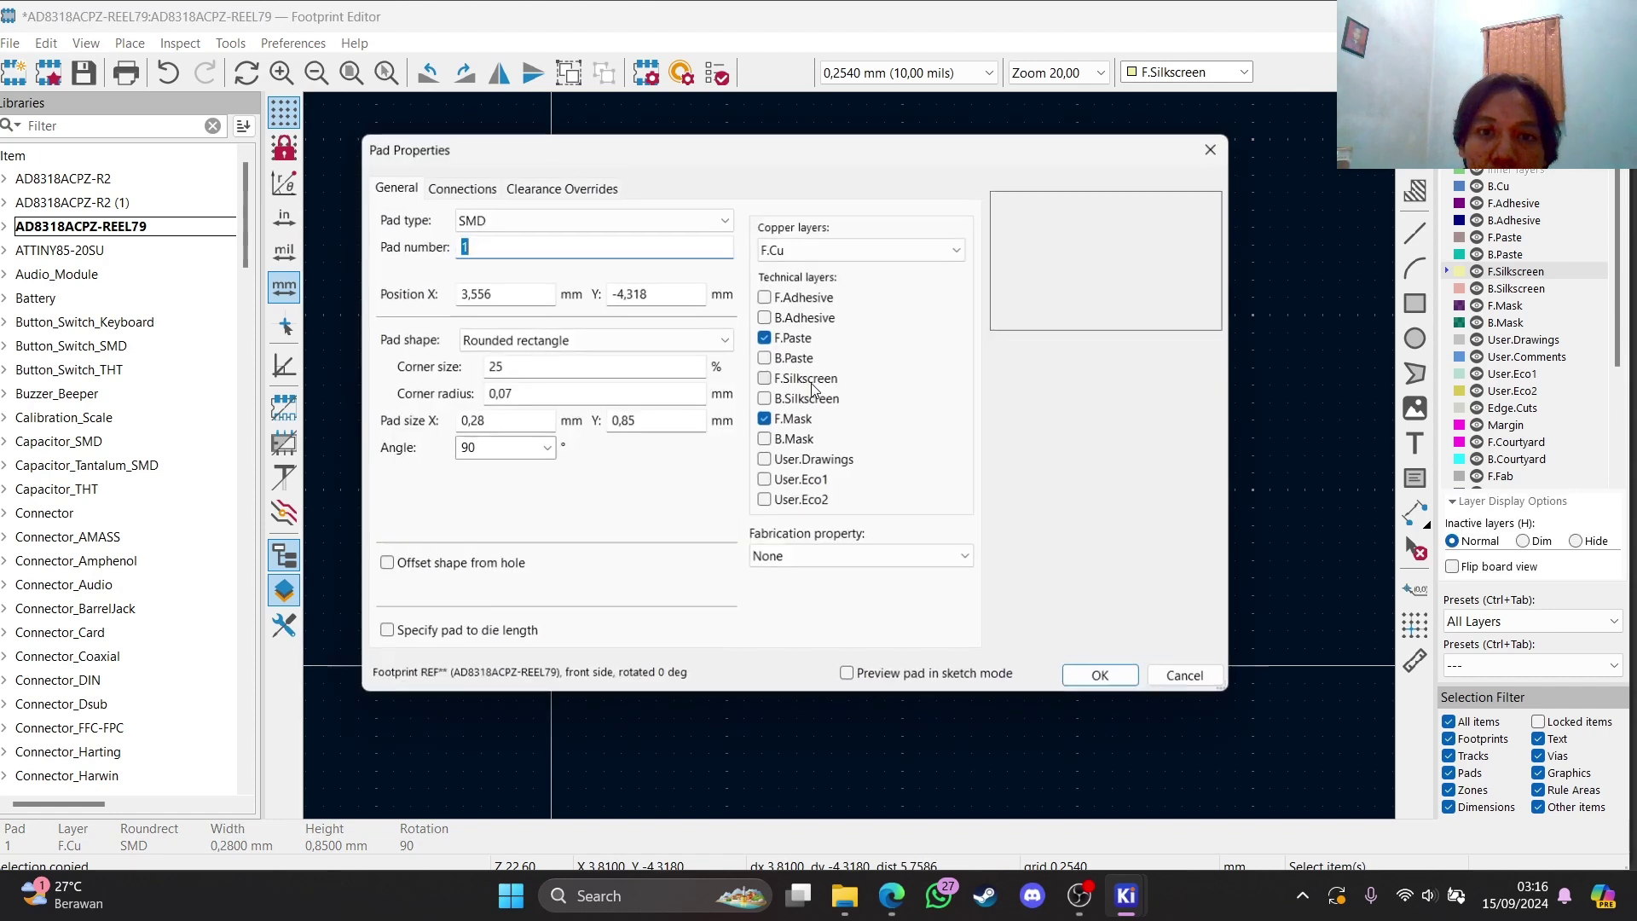
click(1210, 149)
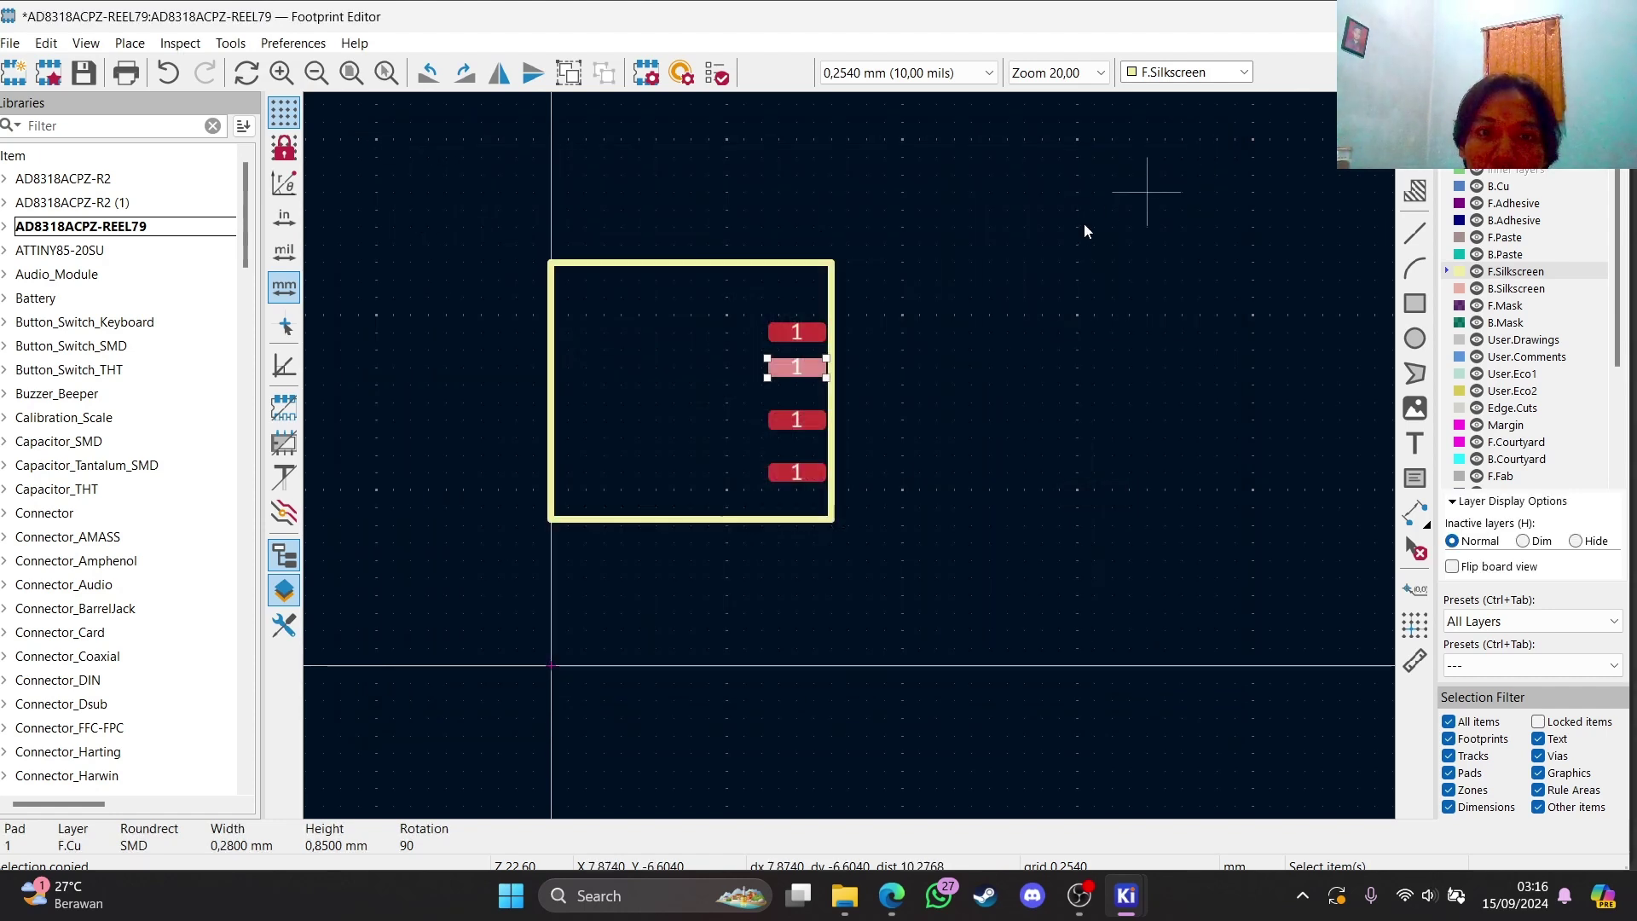
Fine-tune the top three pads by single grid steps for even spacing
click(797, 418)
key(m)
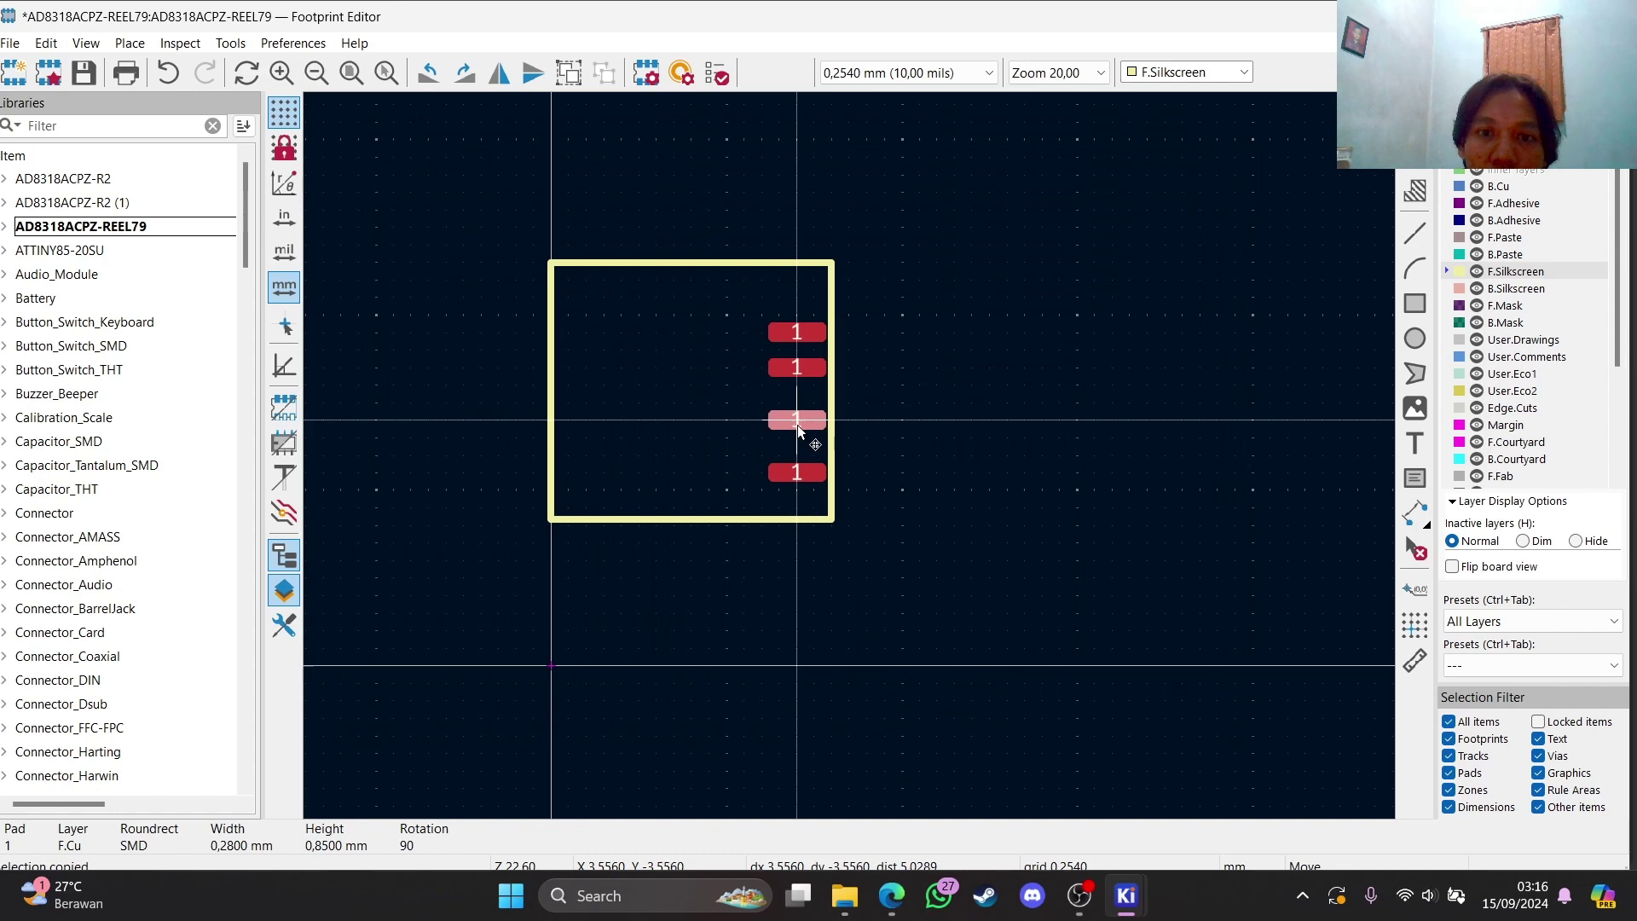
click(798, 435)
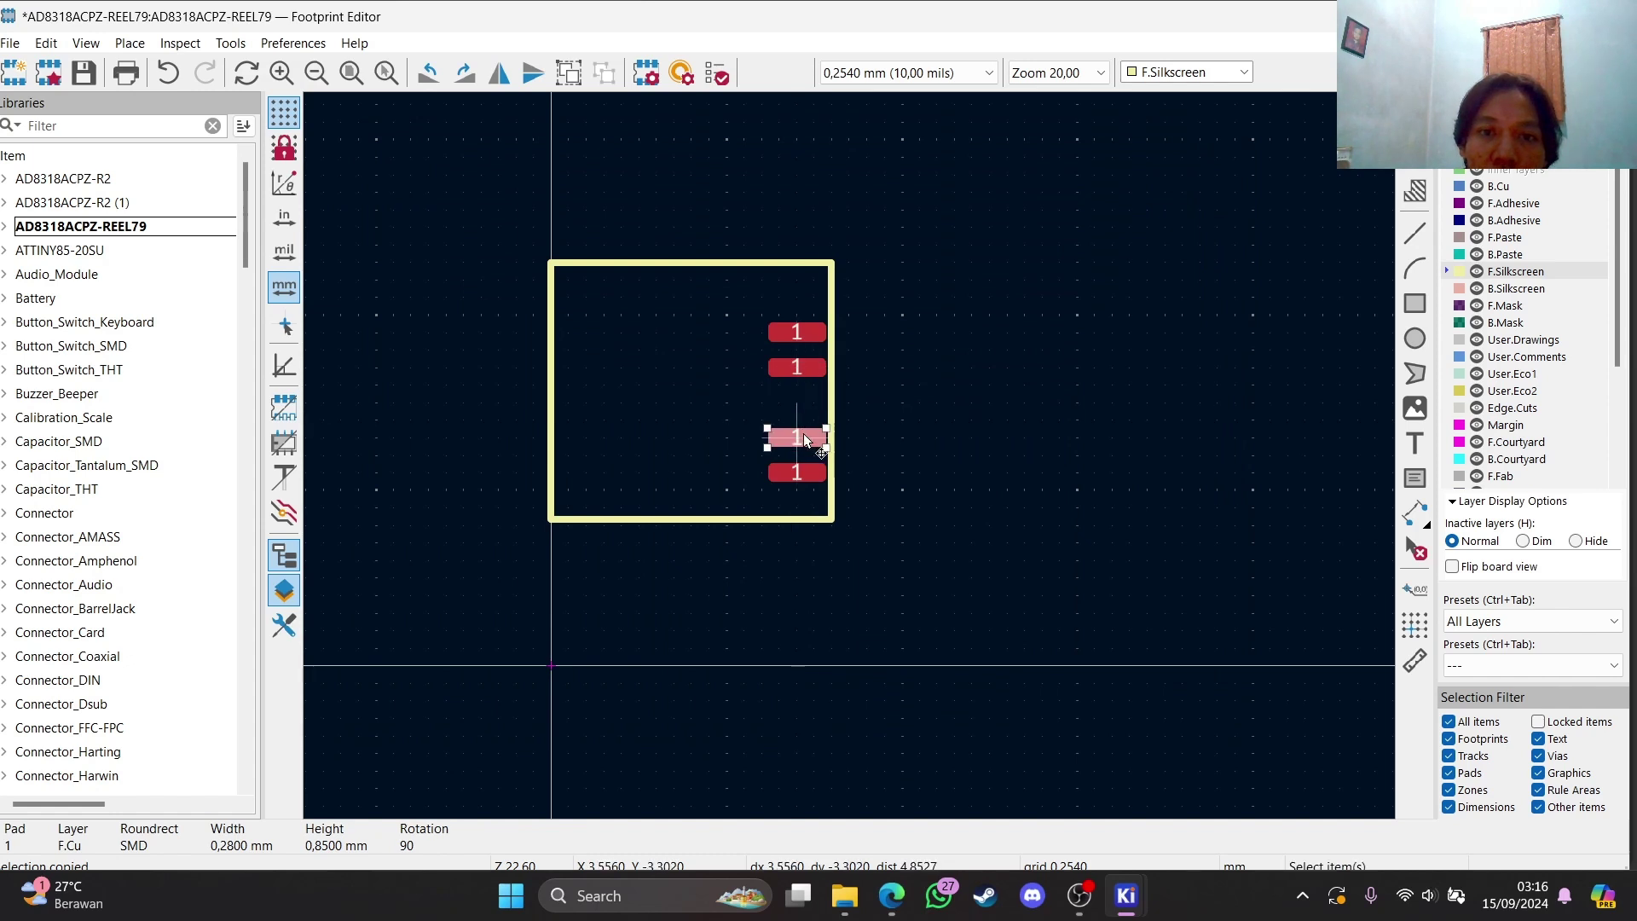
drag(796, 431, 797, 424)
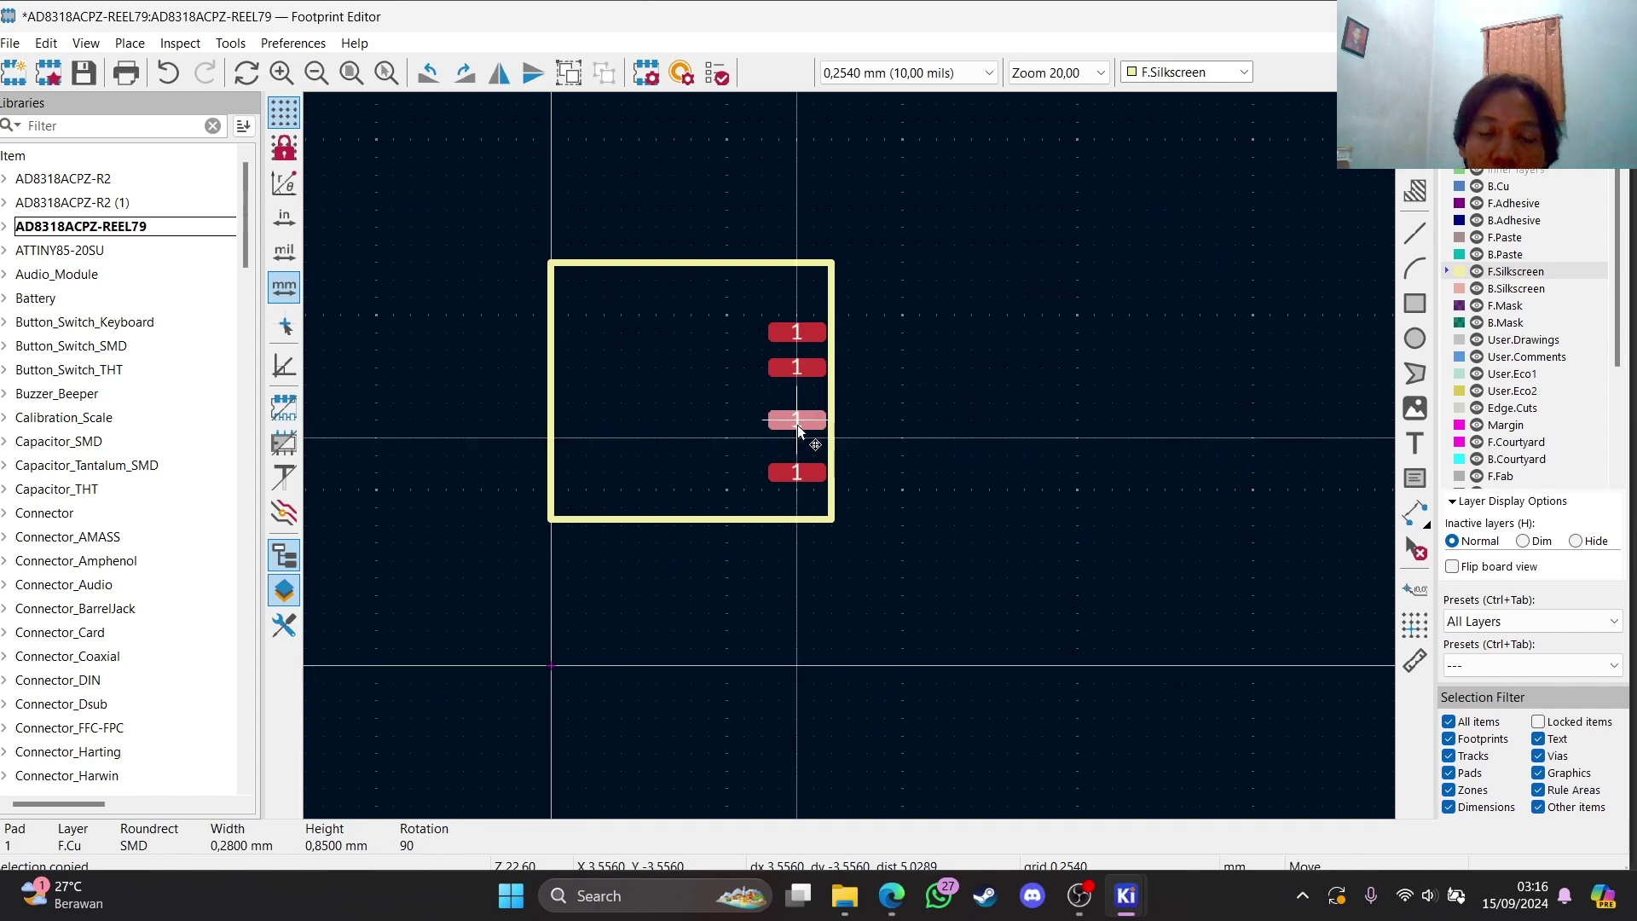
click(810, 367)
key(m)
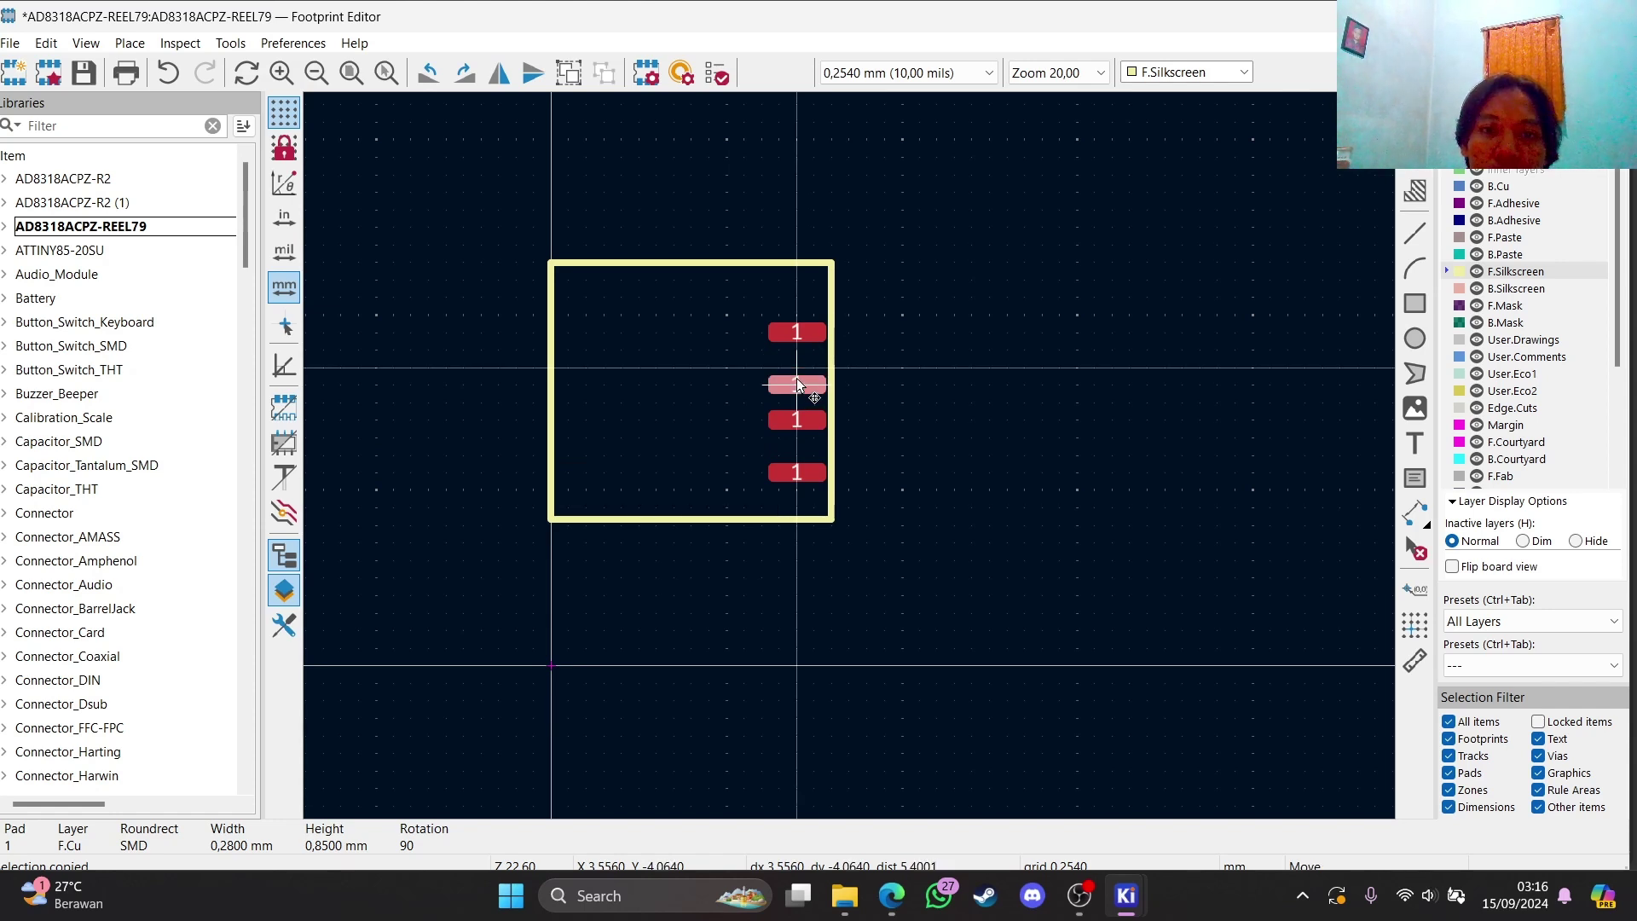
click(796, 377)
click(805, 335)
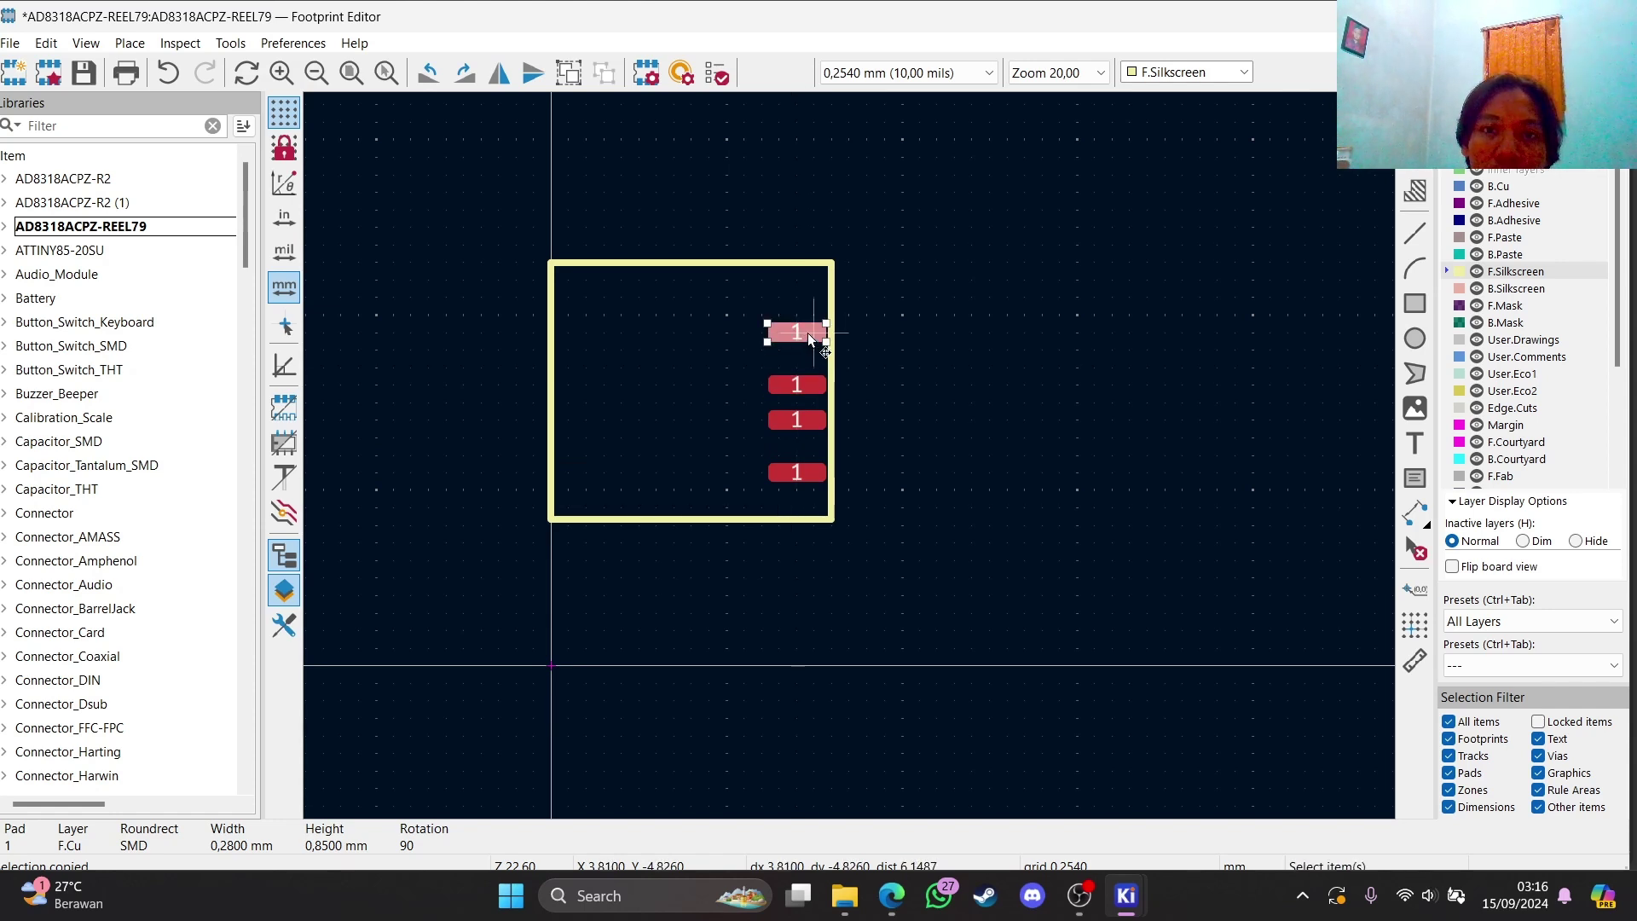
key(m)
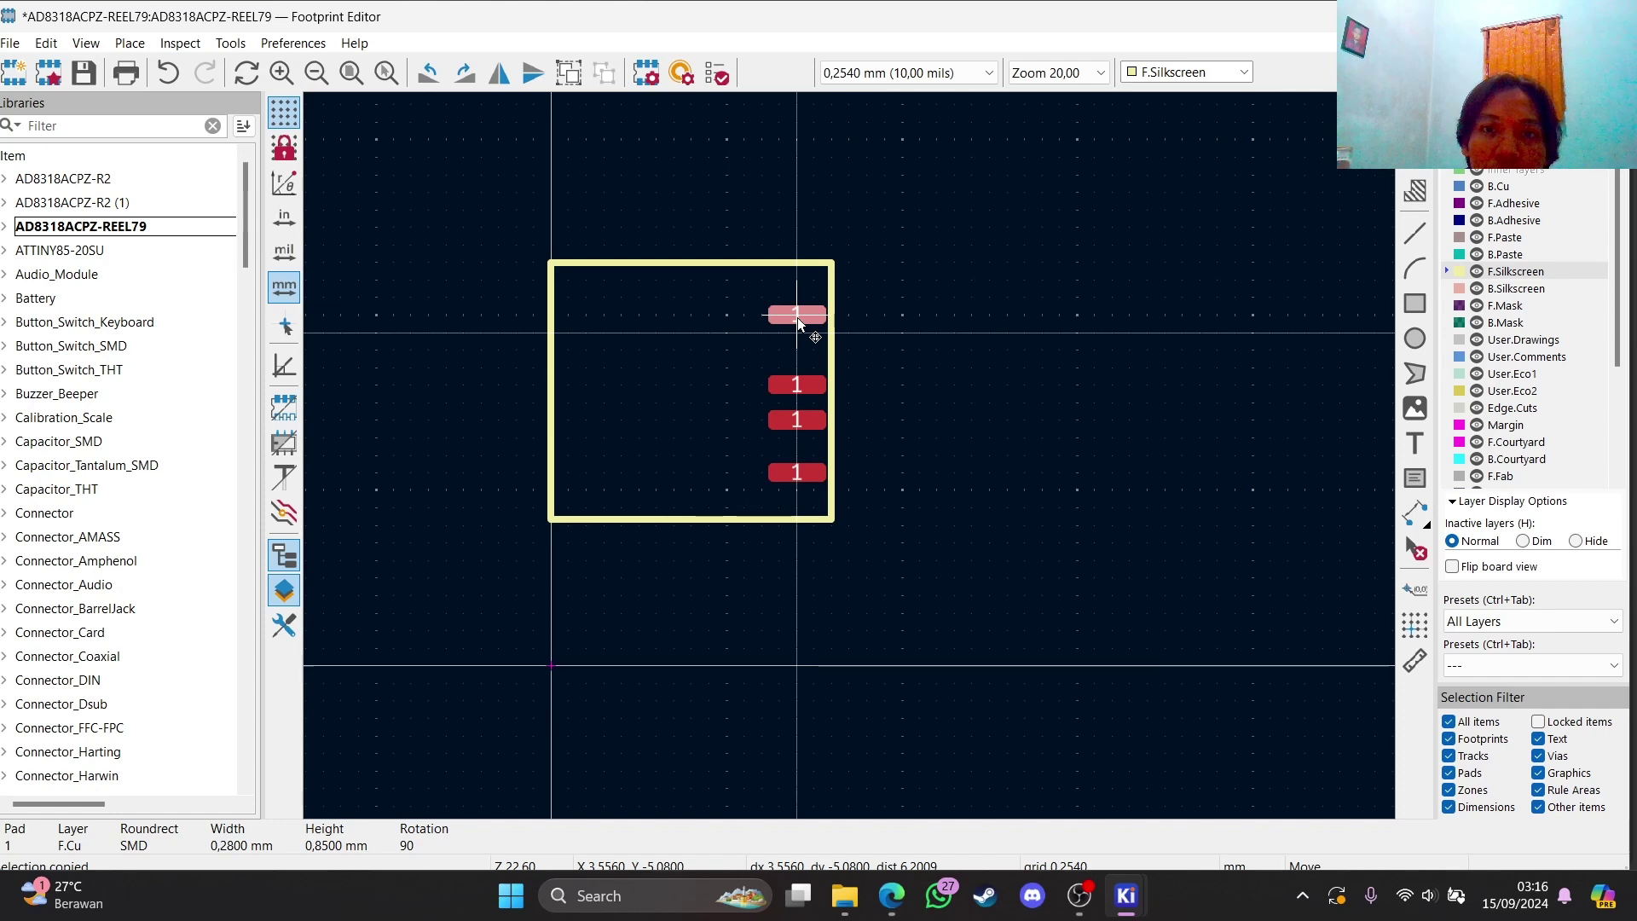
click(796, 312)
drag(808, 382, 808, 375)
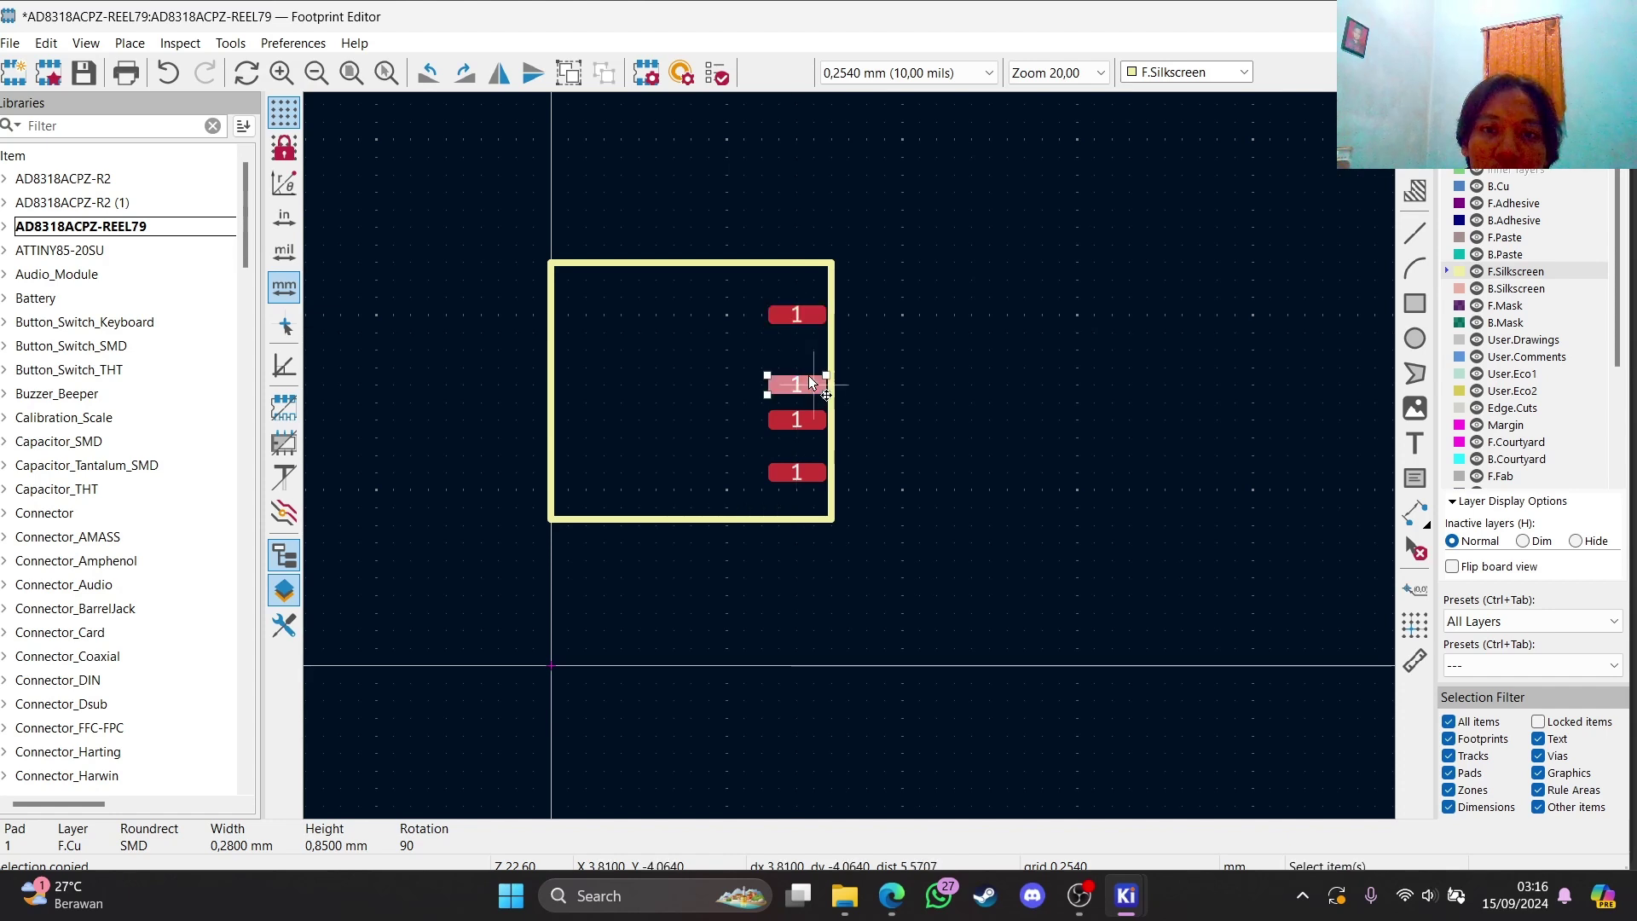
click(932, 389)
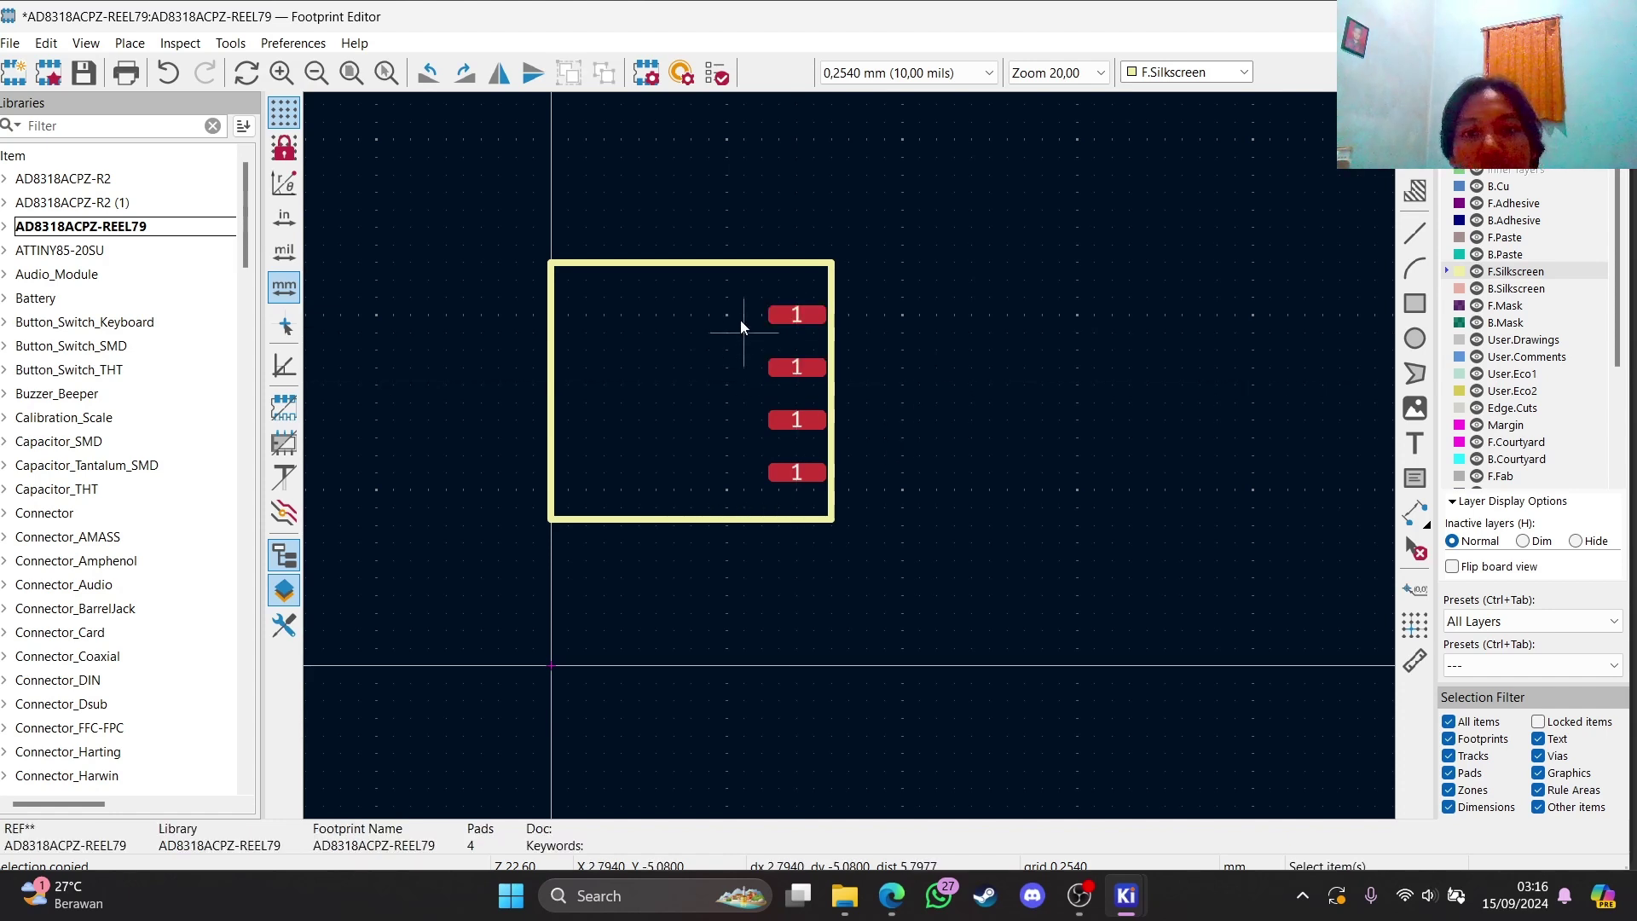
Copy the four right-side pads into a matching column along the left edge
drag(742, 303, 923, 506)
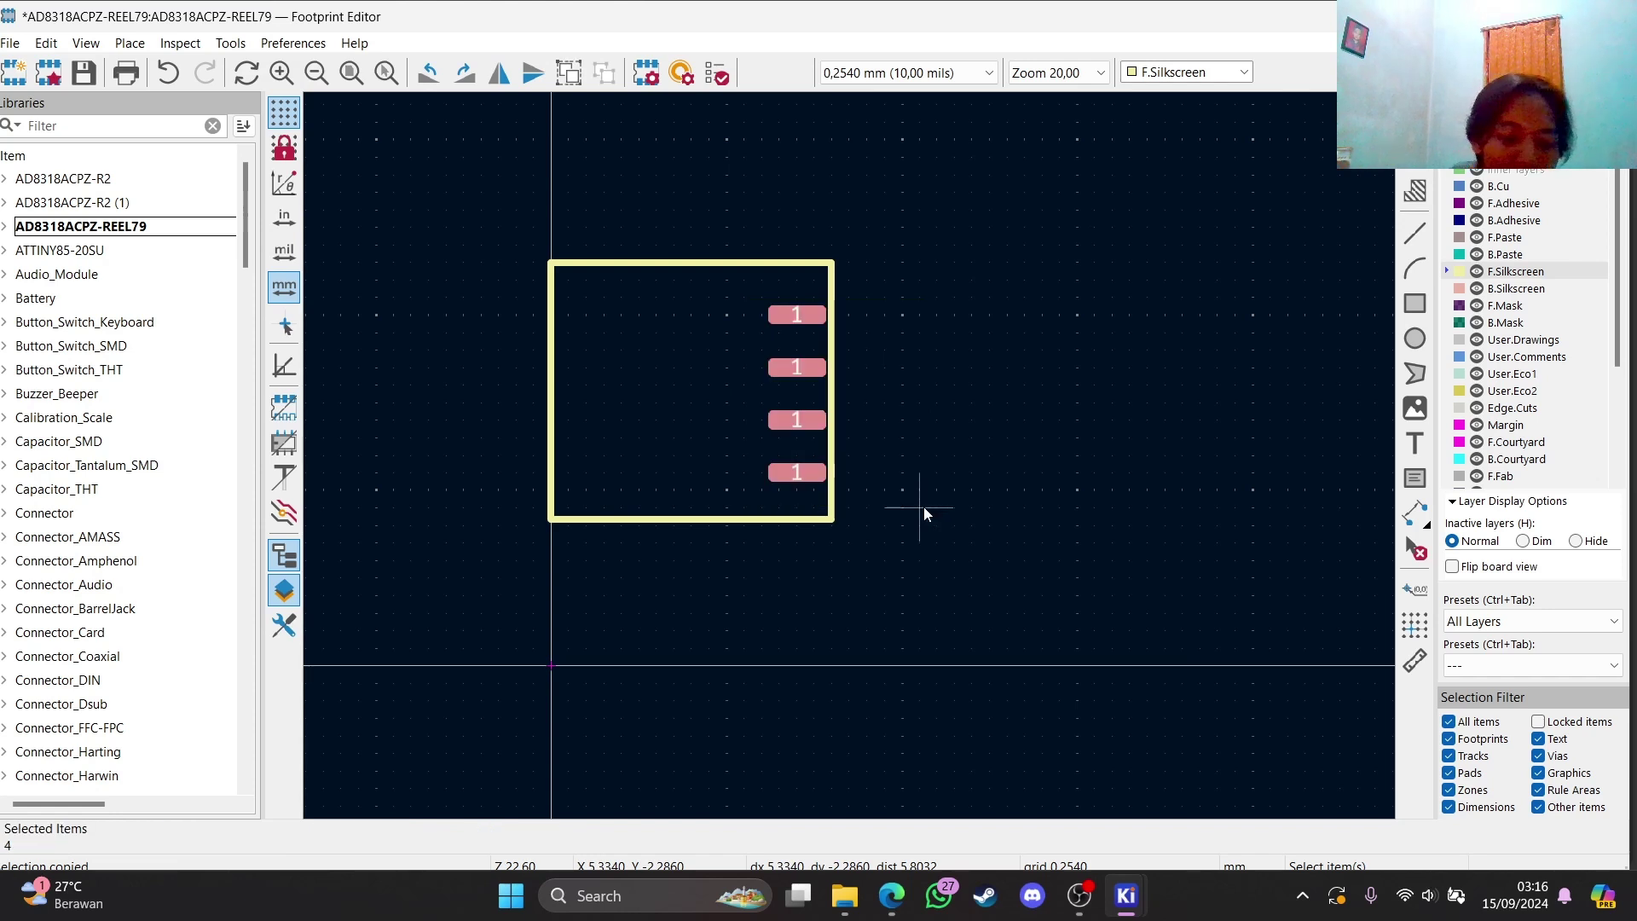
key(ctrl+v)
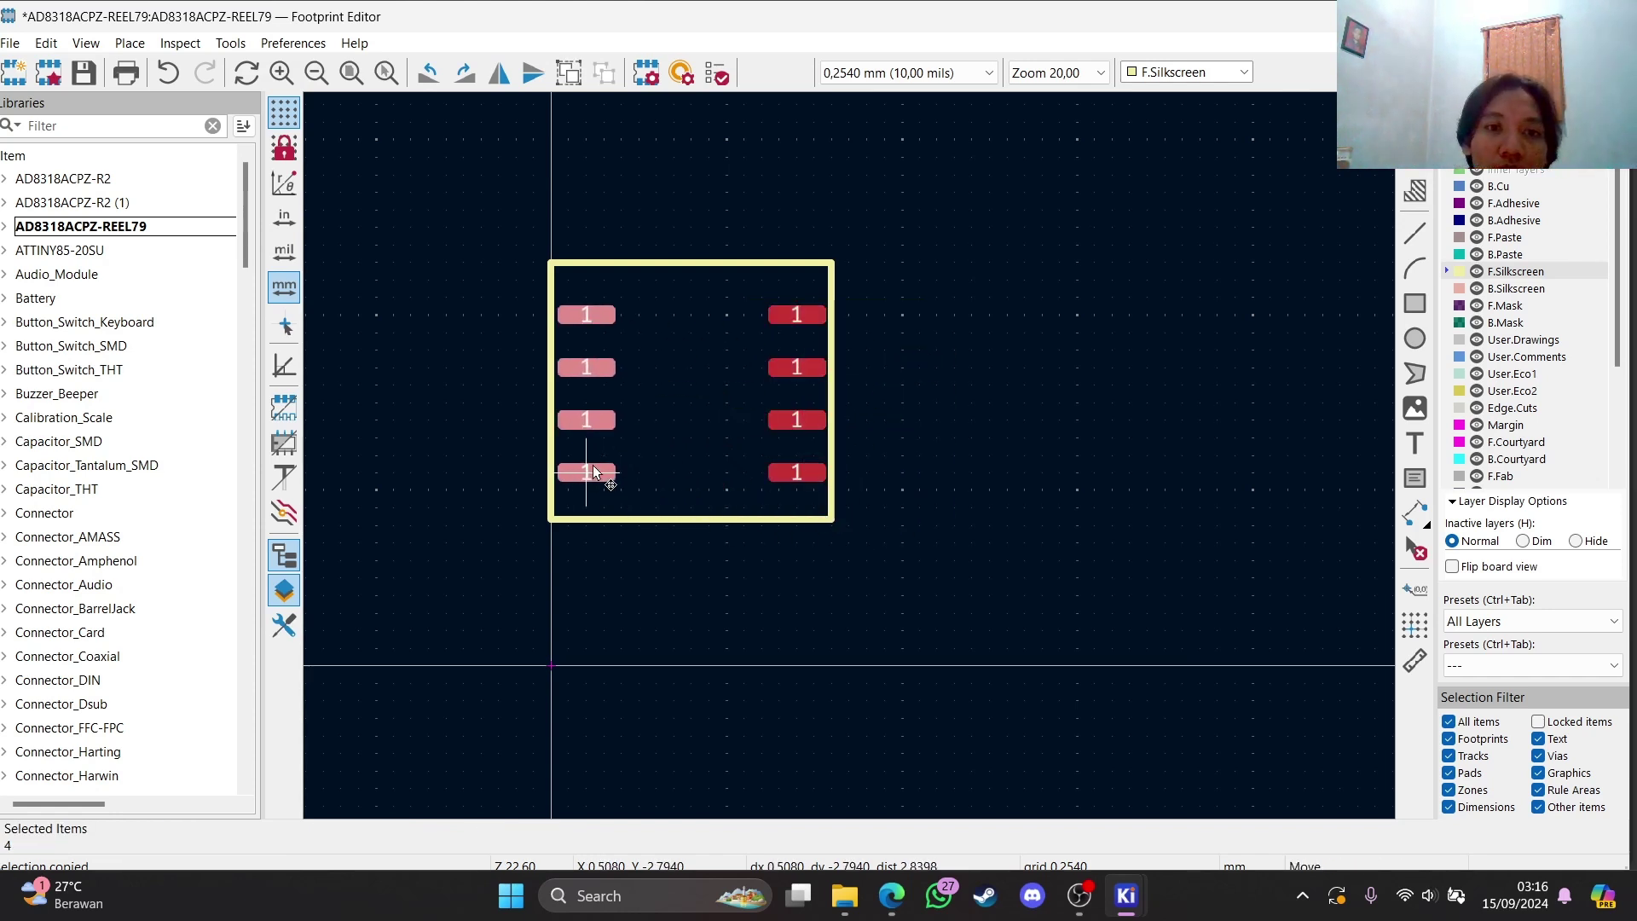
click(586, 471)
Paste four pads rotated into a horizontal row along the top edge
key(Escape)
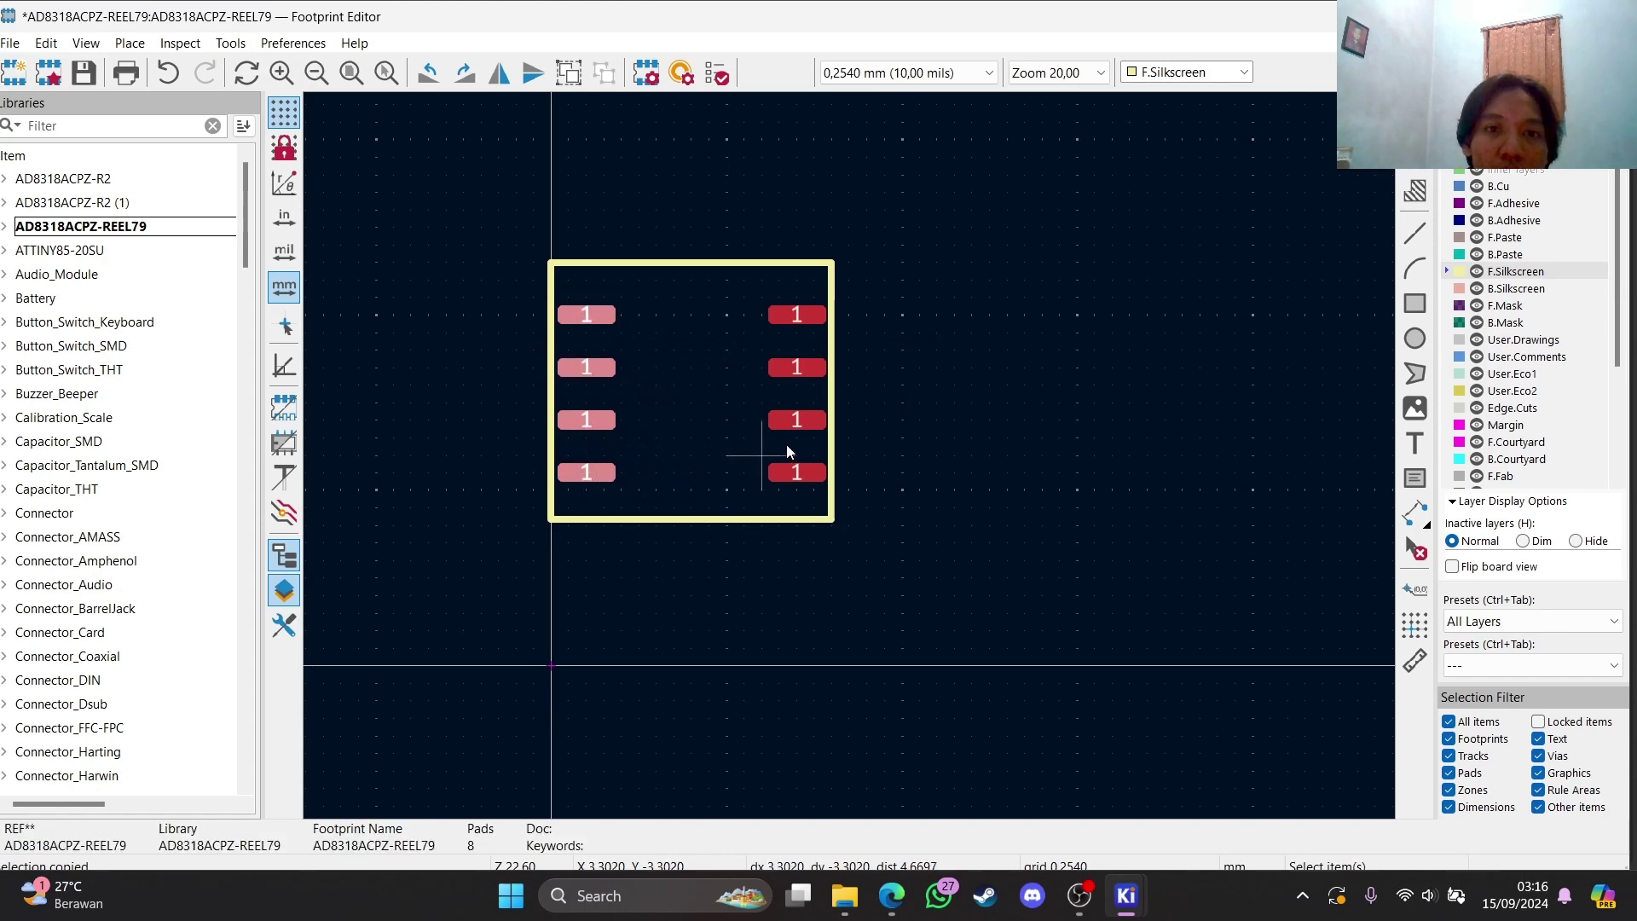
key(ctrl+v)
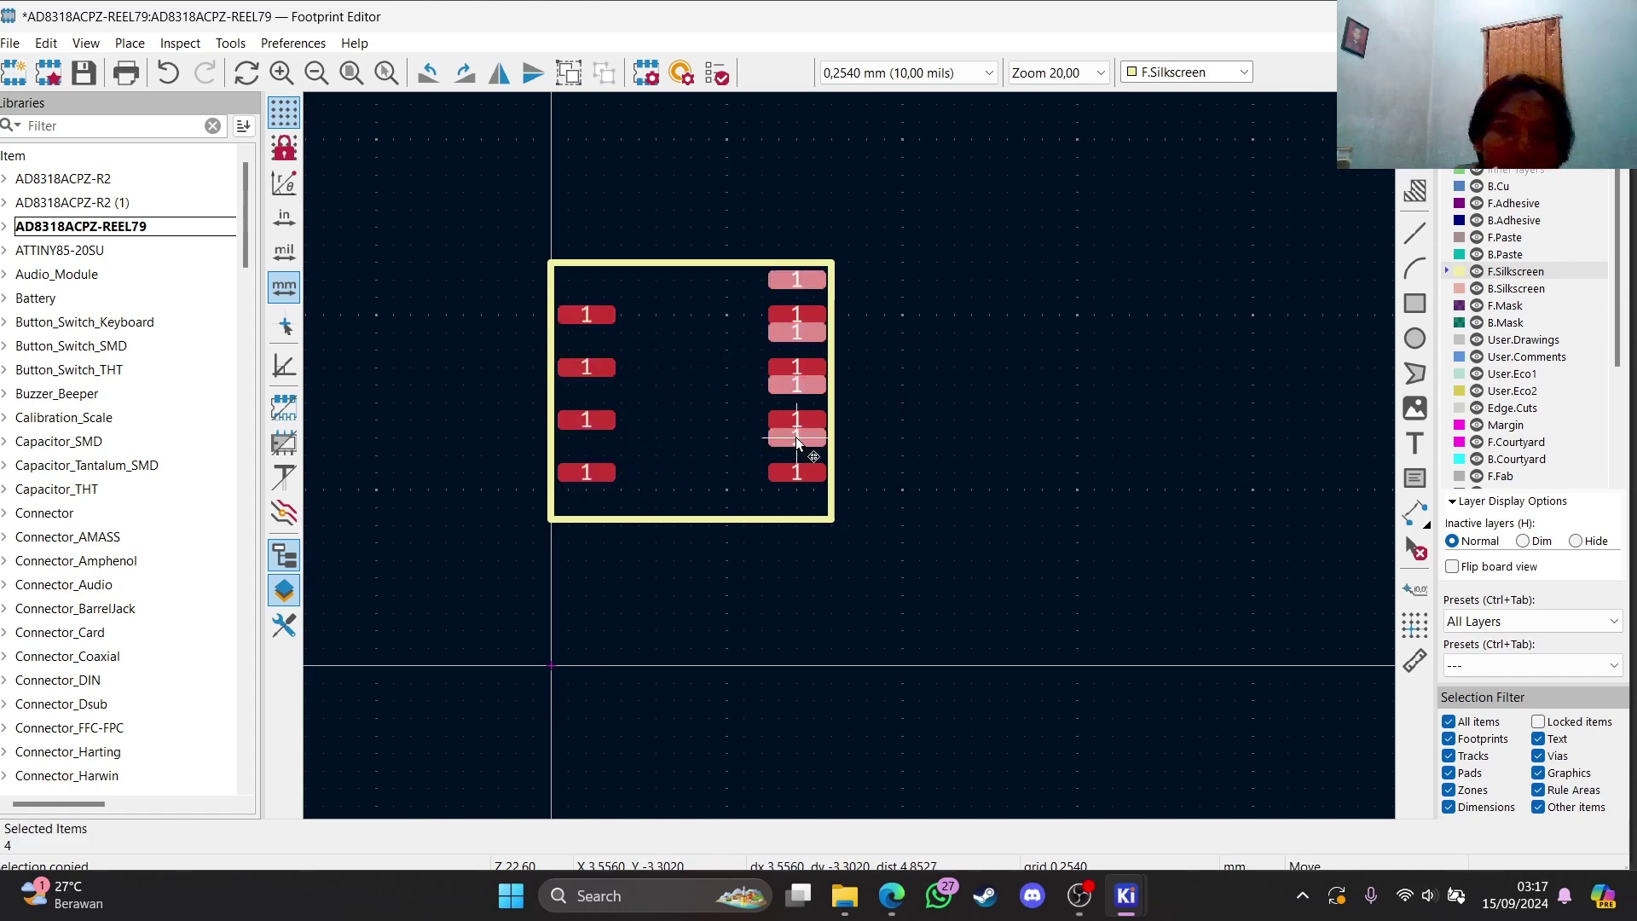
key(r)
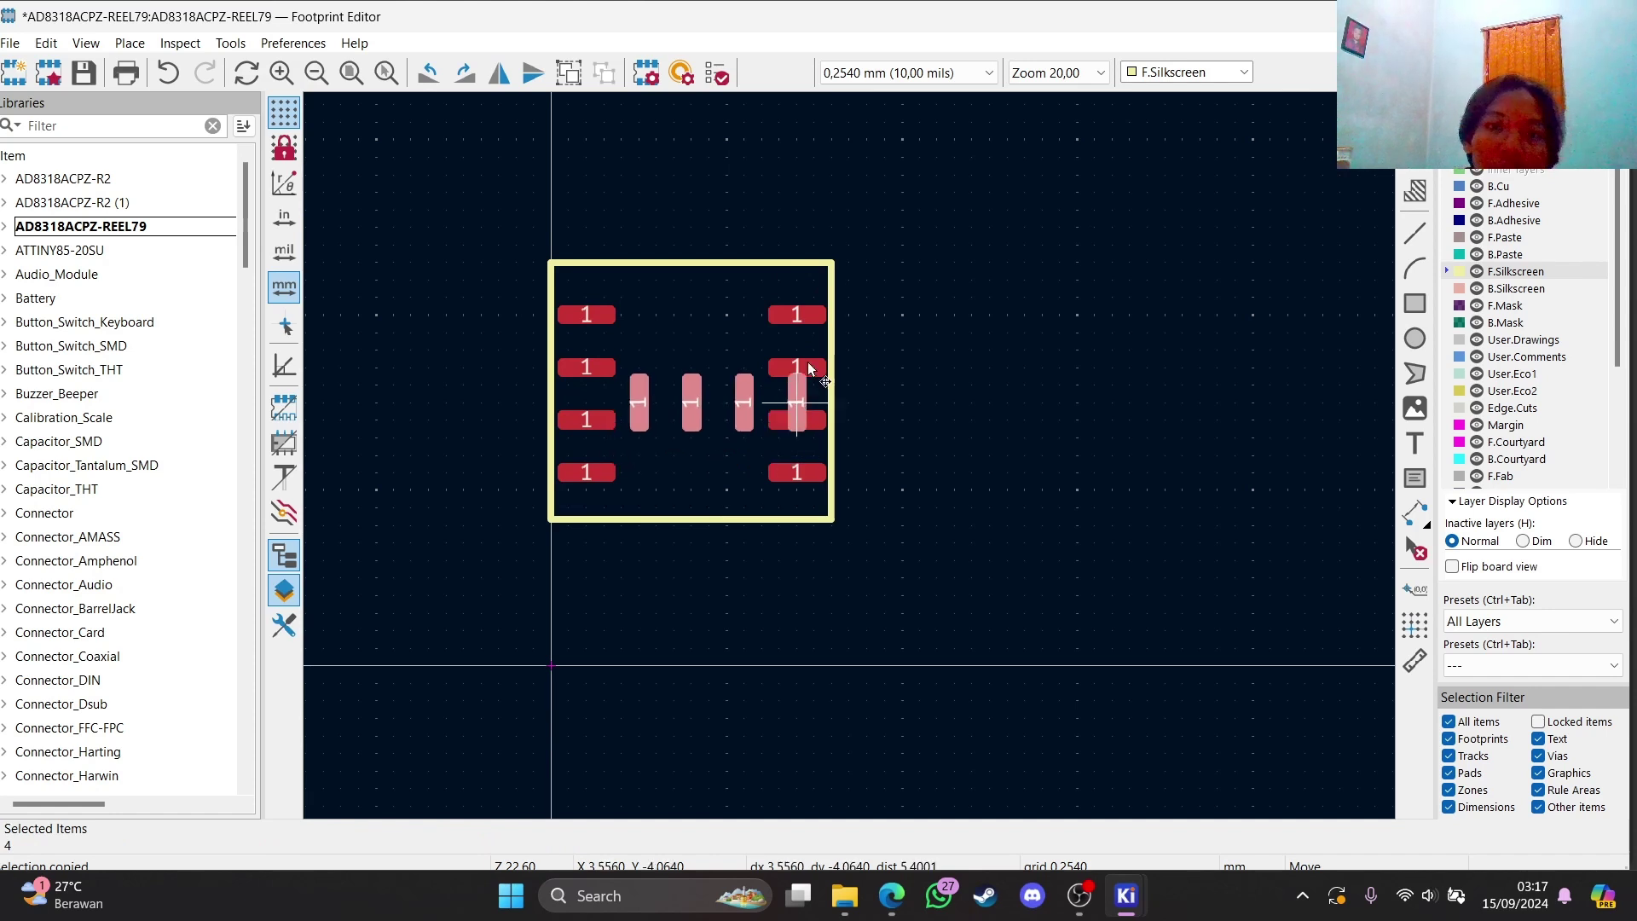
click(774, 291)
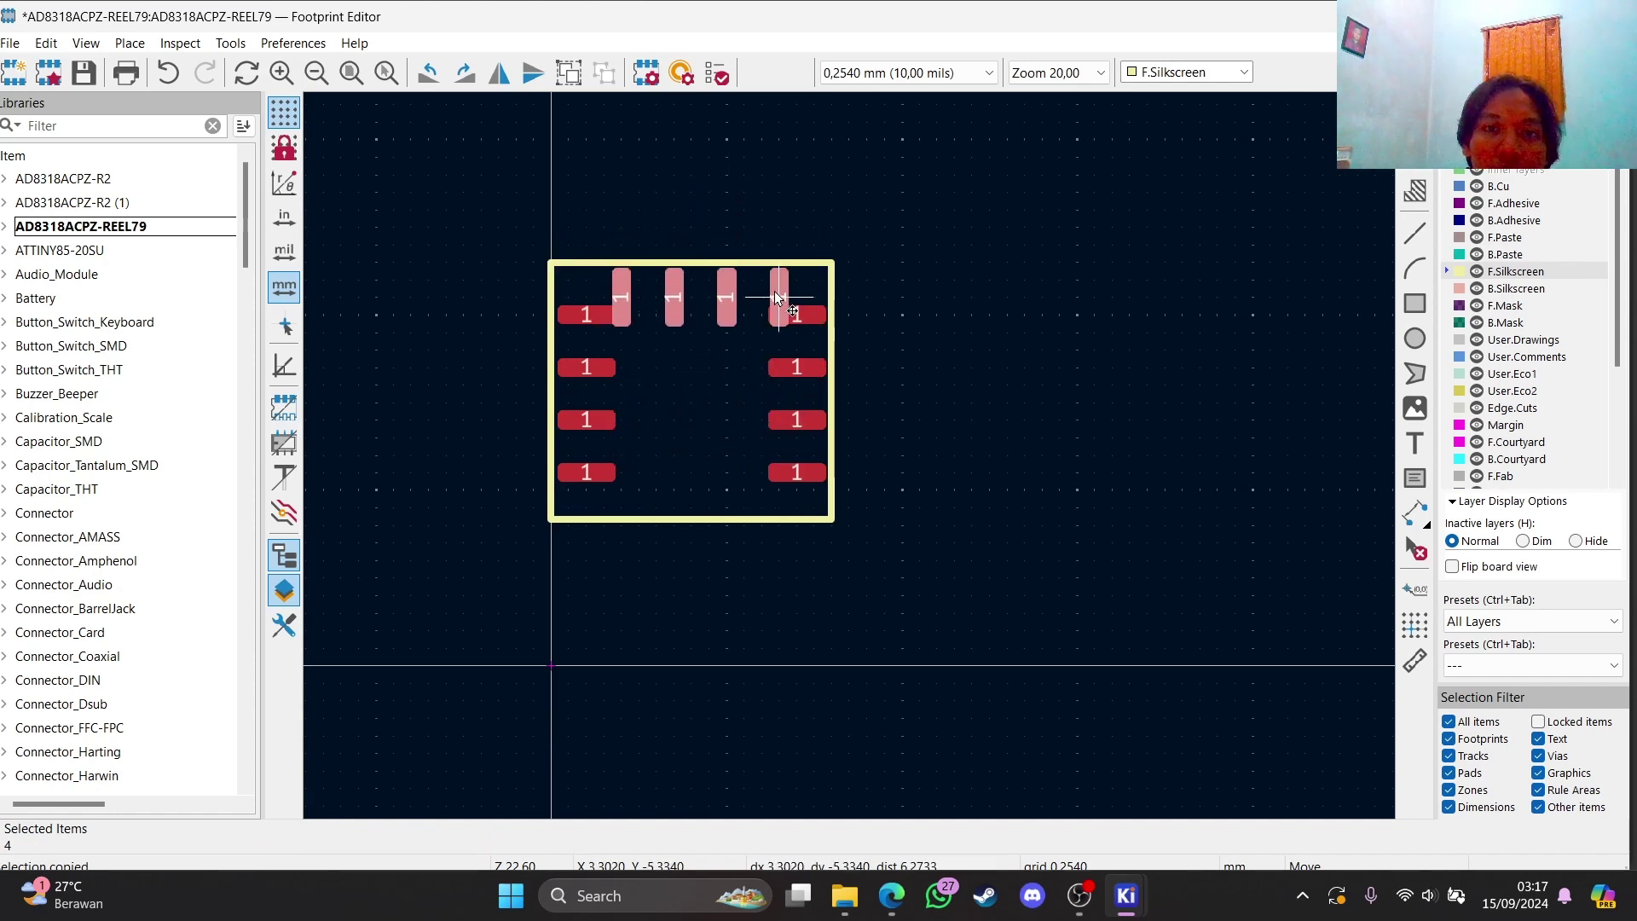
Paste another rotated row of four pads along the bottom edge
key(Escape)
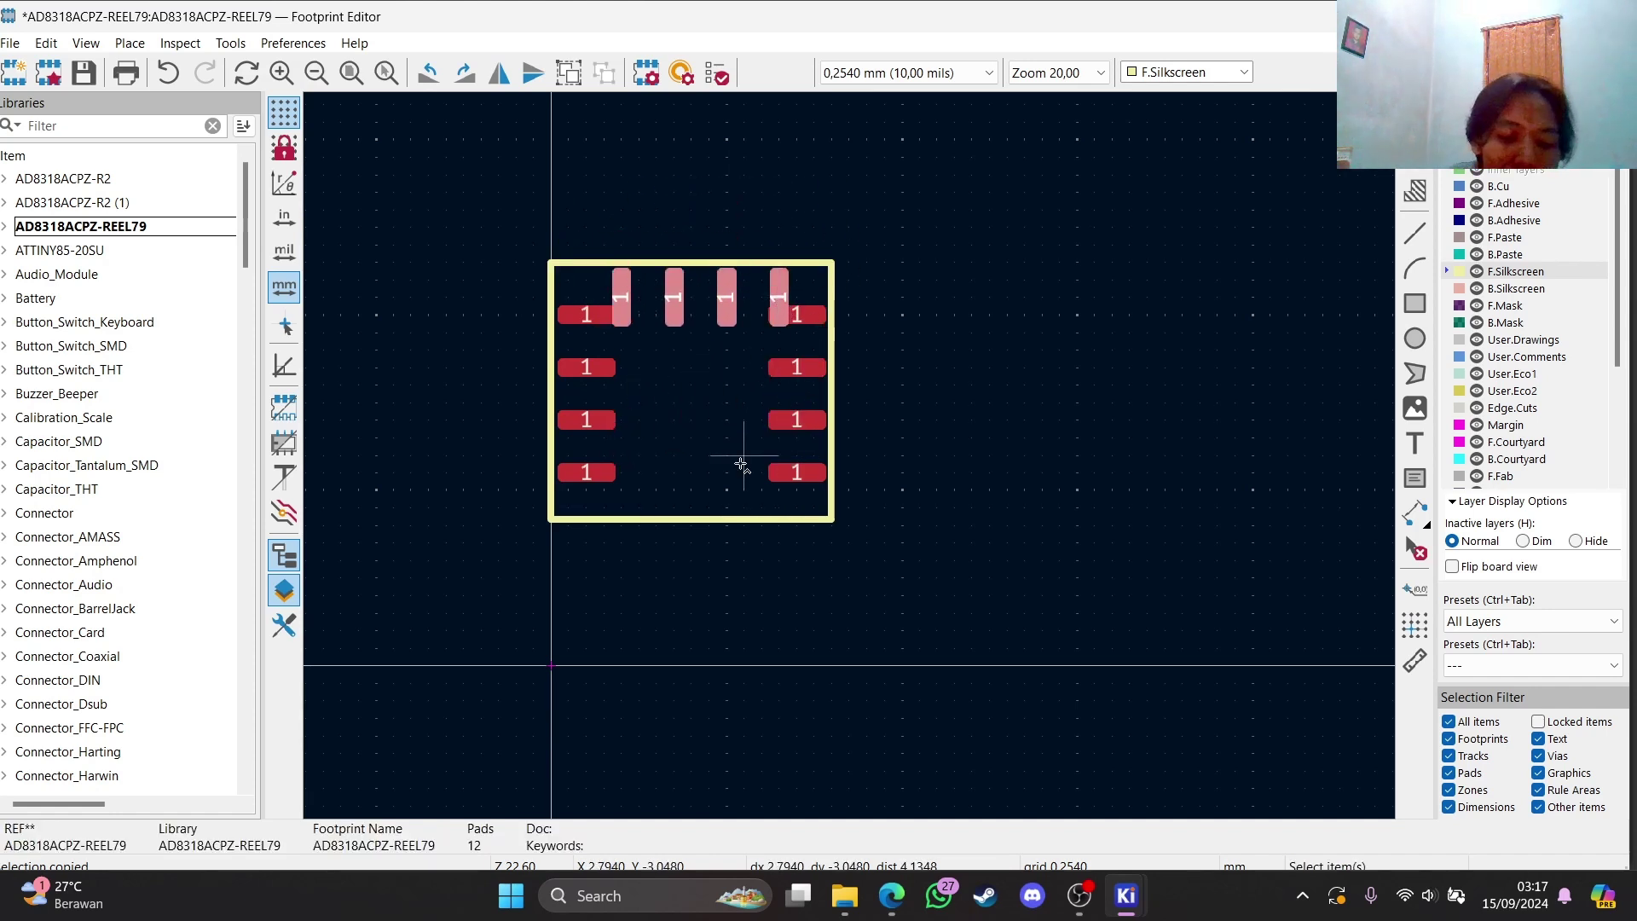
key(ctrl+v)
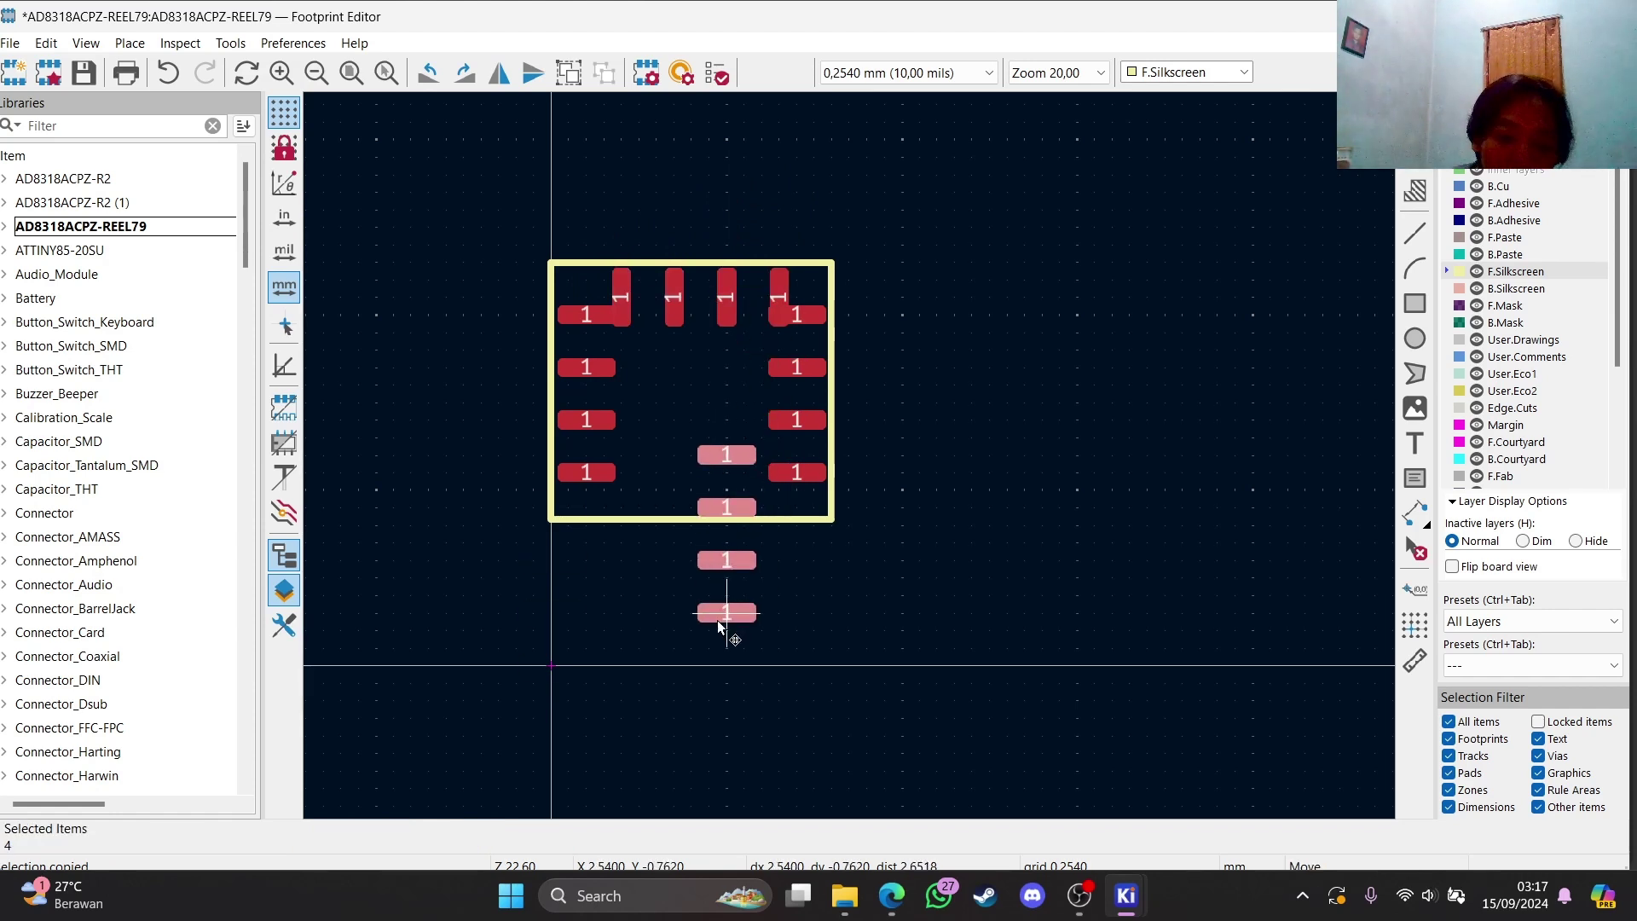
key(r)
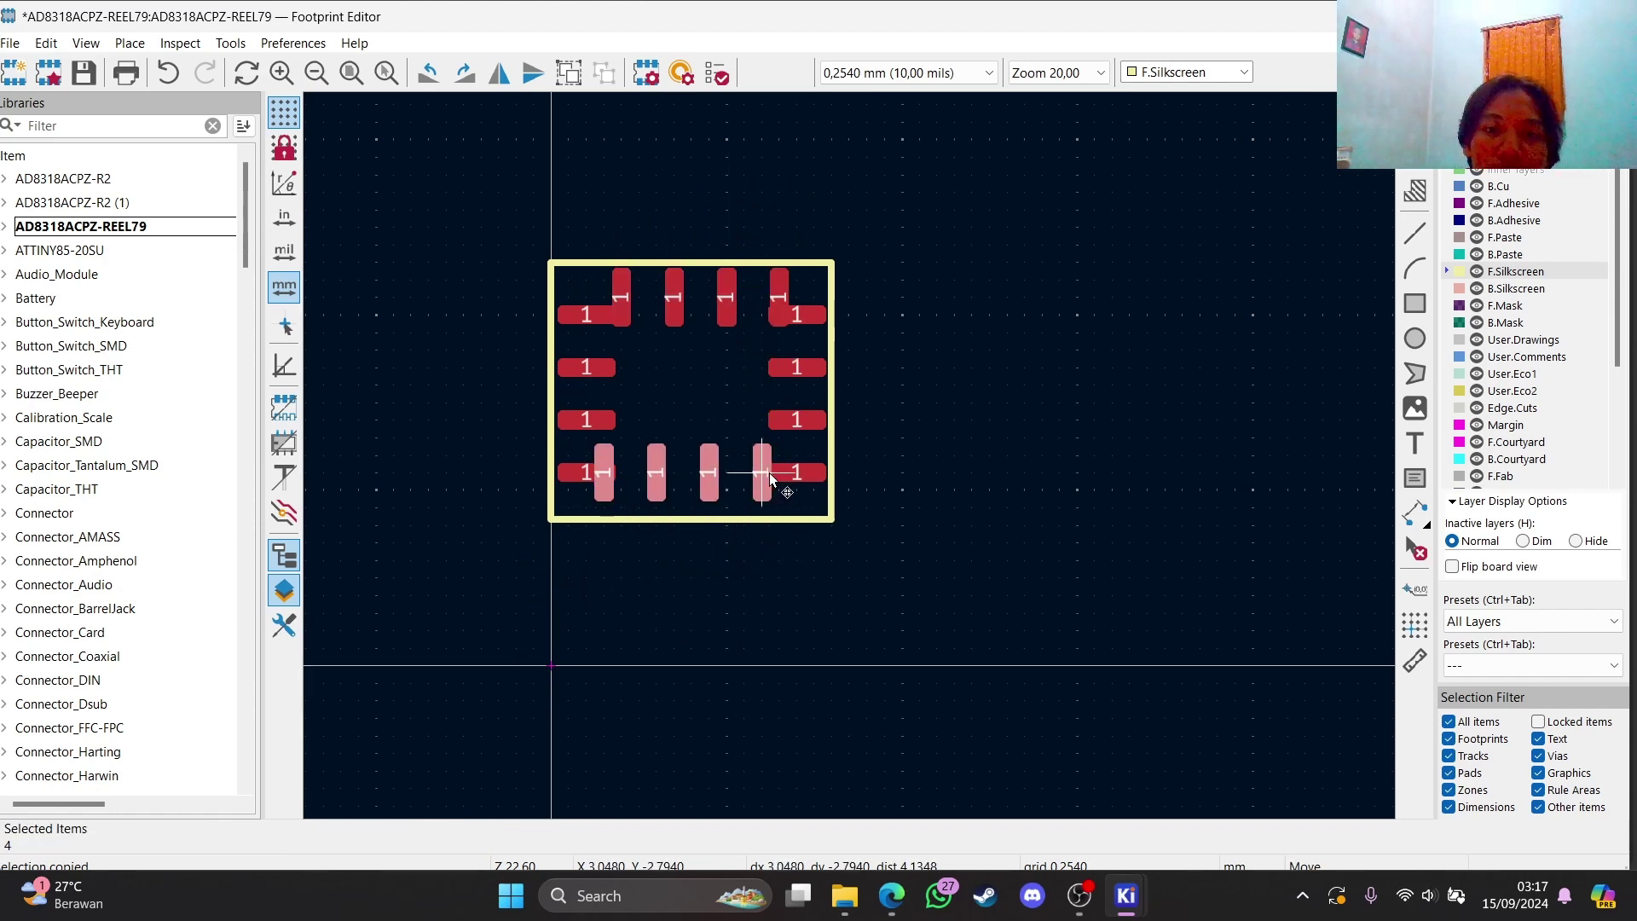
click(778, 482)
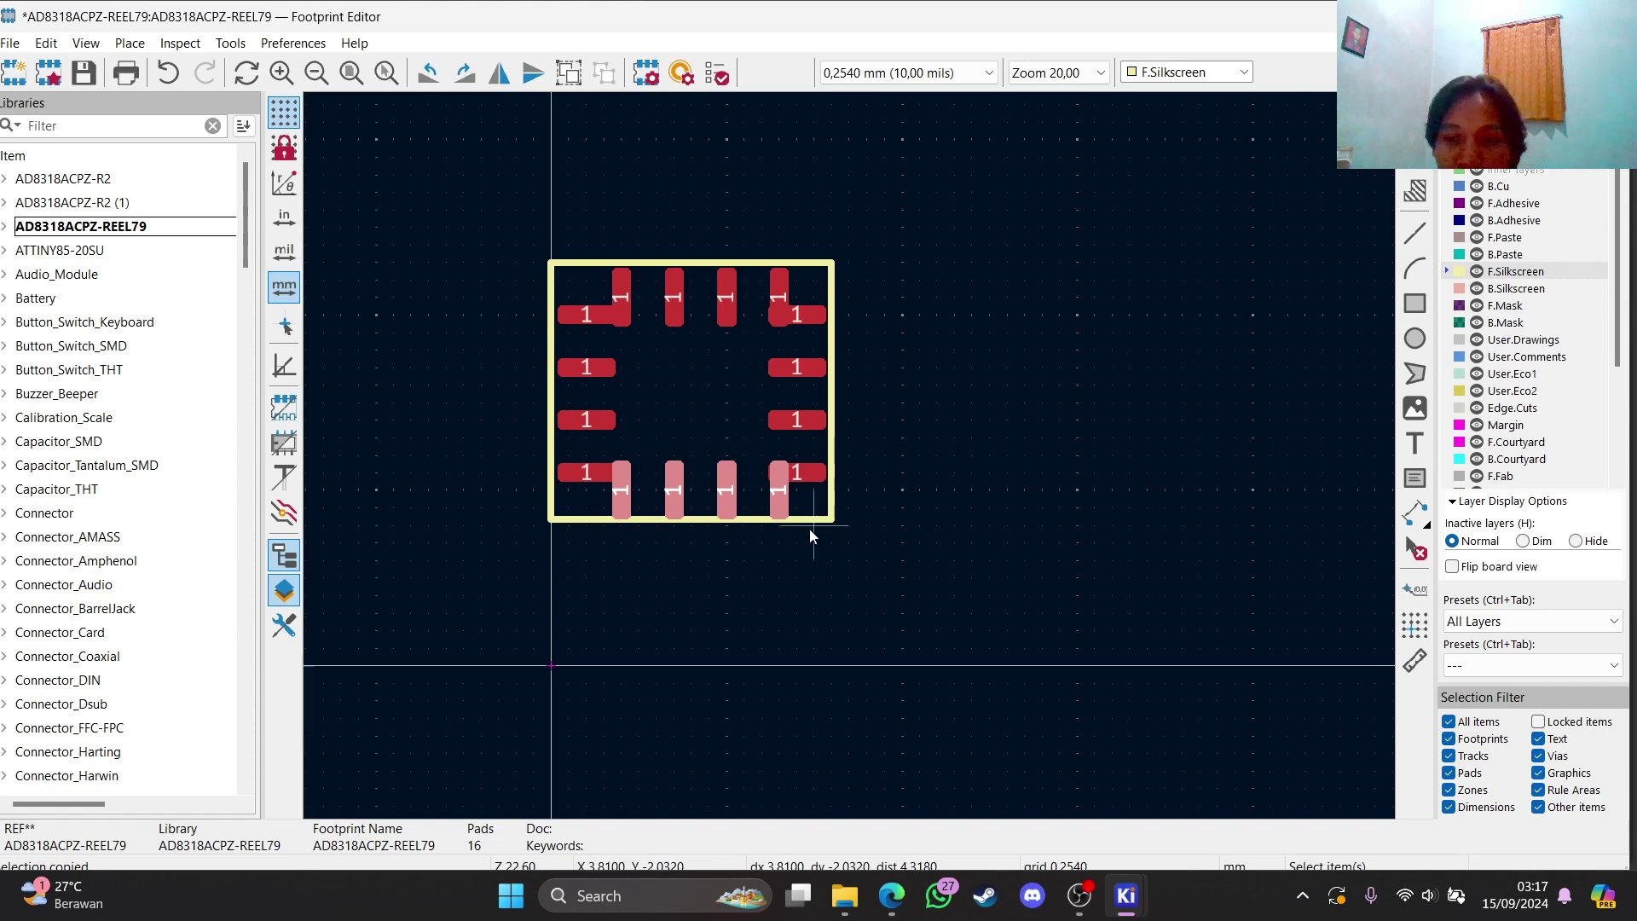
click(1064, 486)
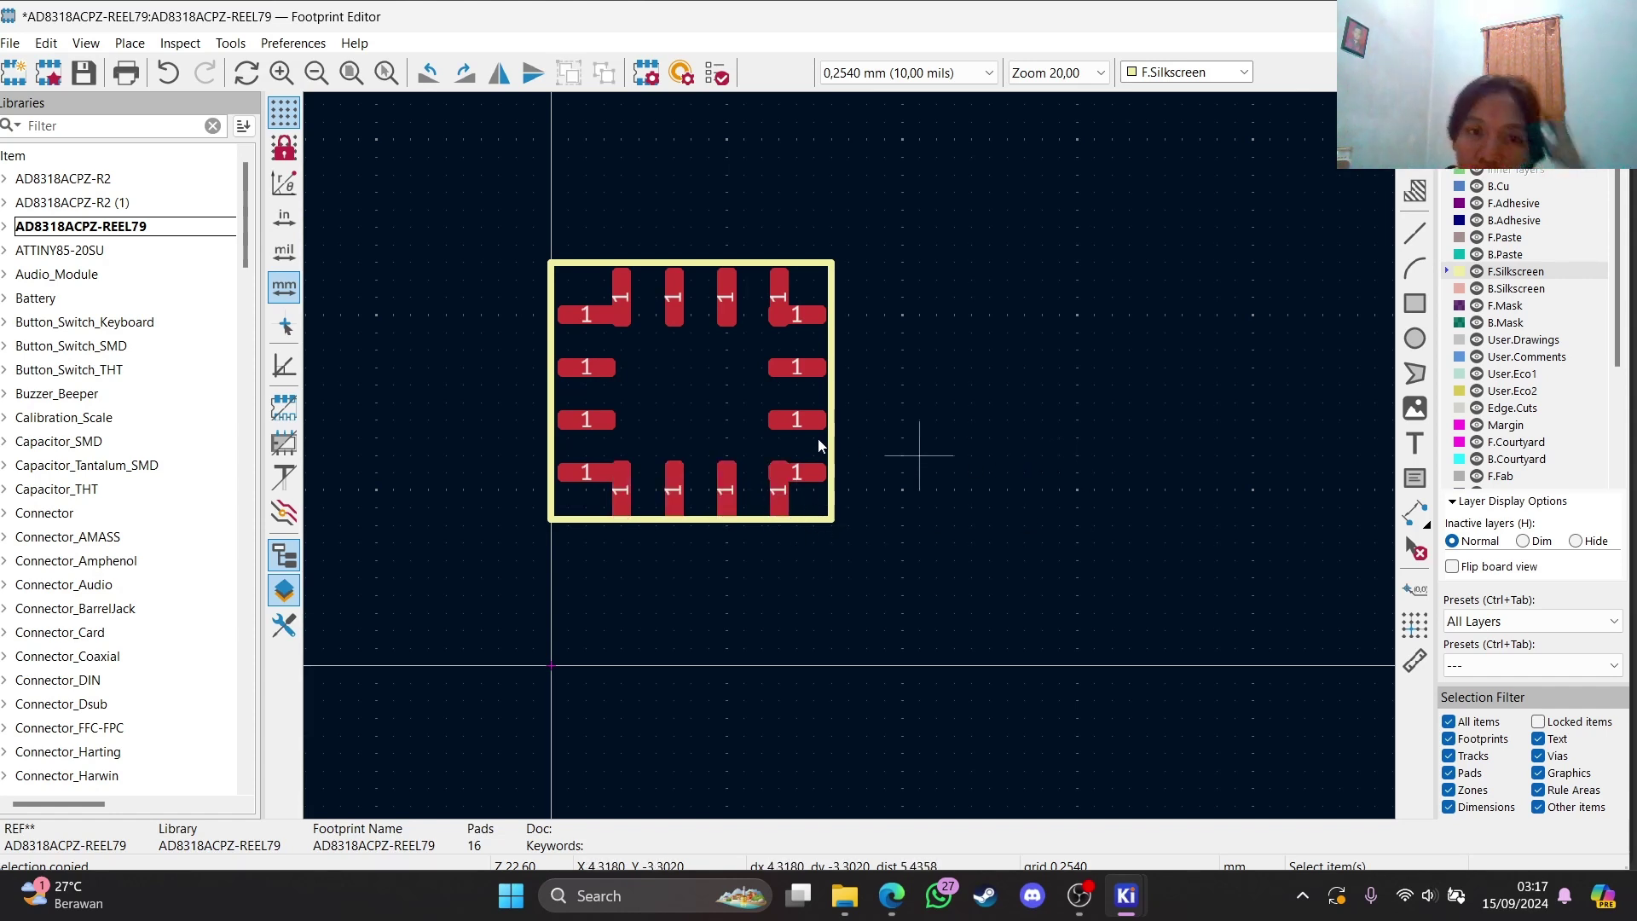
Space the left-side pads evenly by moving them to new heights
double_click(586, 472)
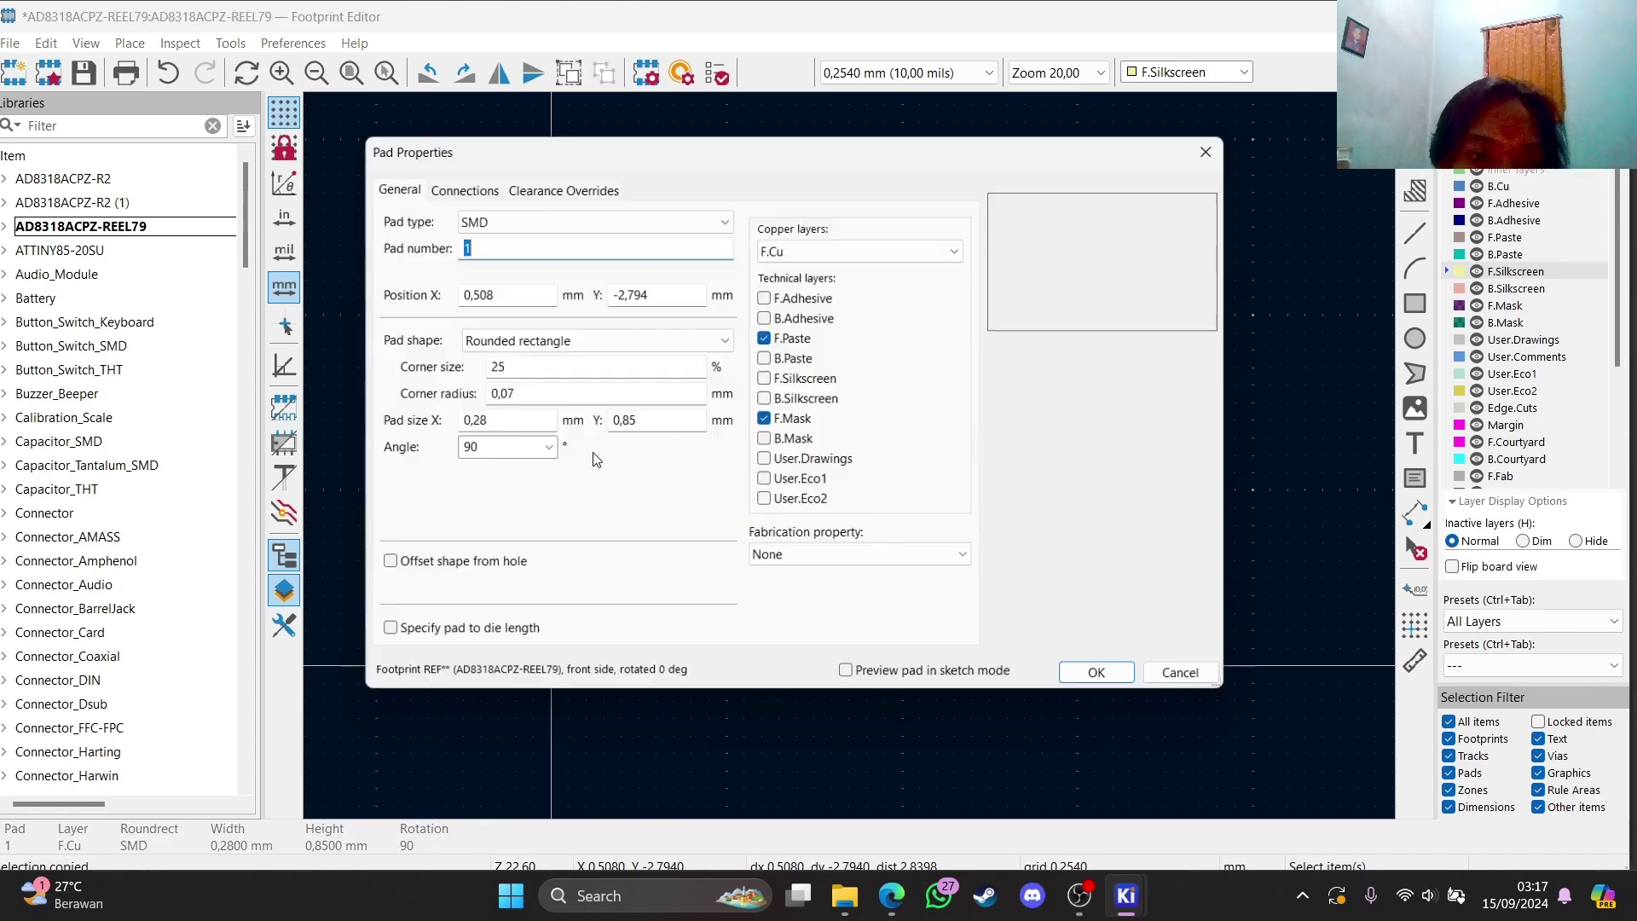
click(1216, 149)
ctrl+scroll(603, 508, up, 3)
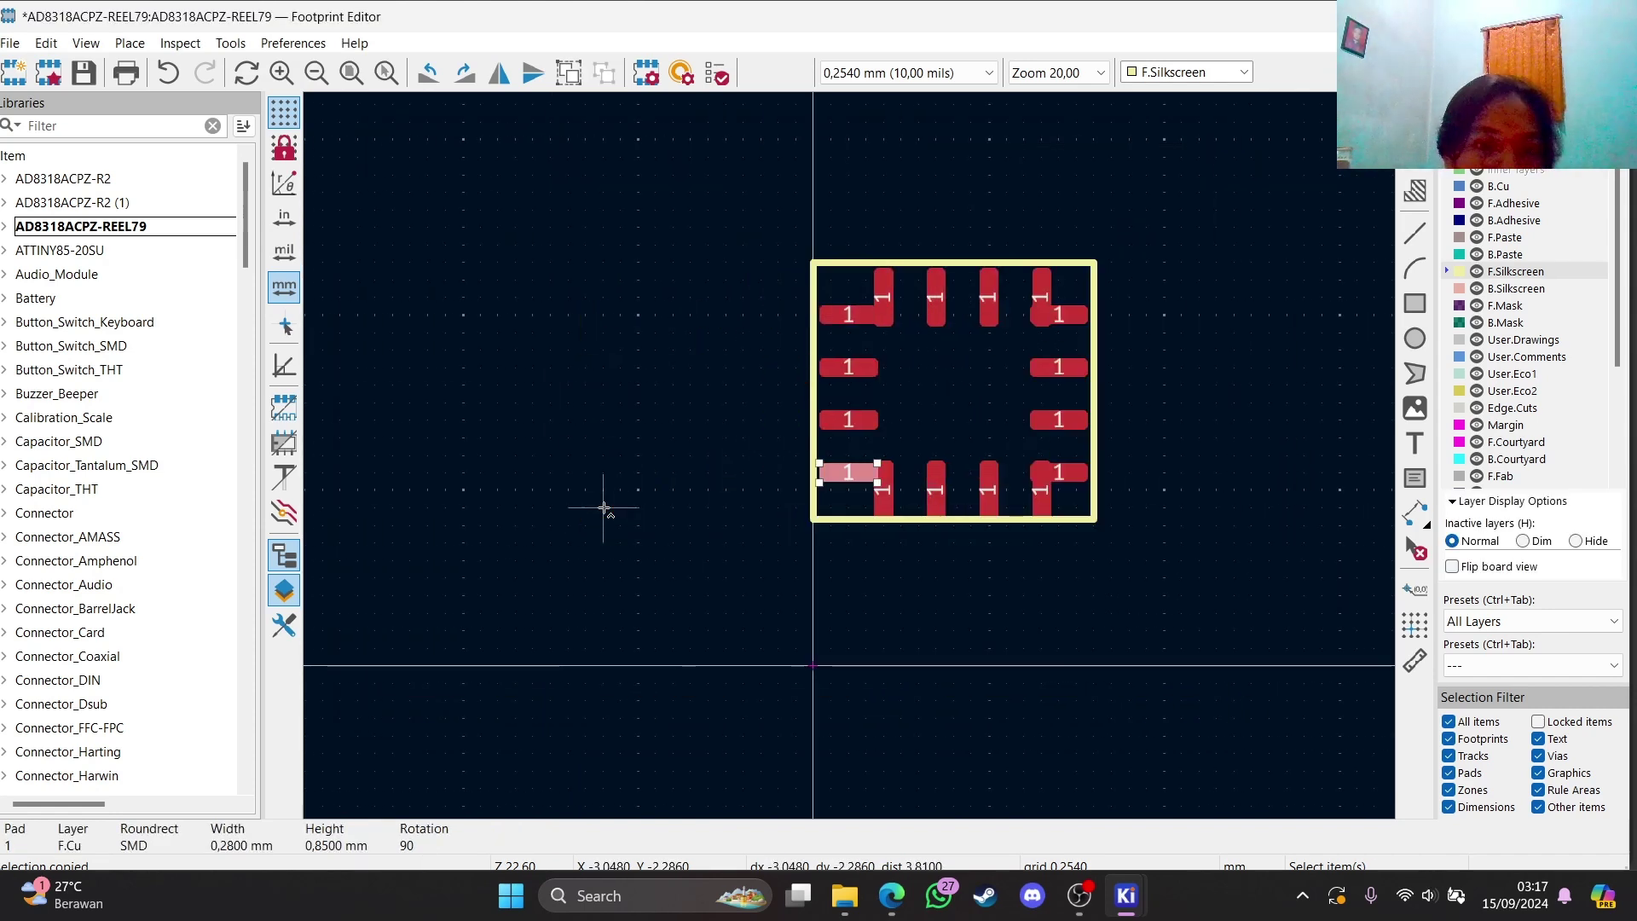
ctrl+scroll(1091, 461, up, 2)
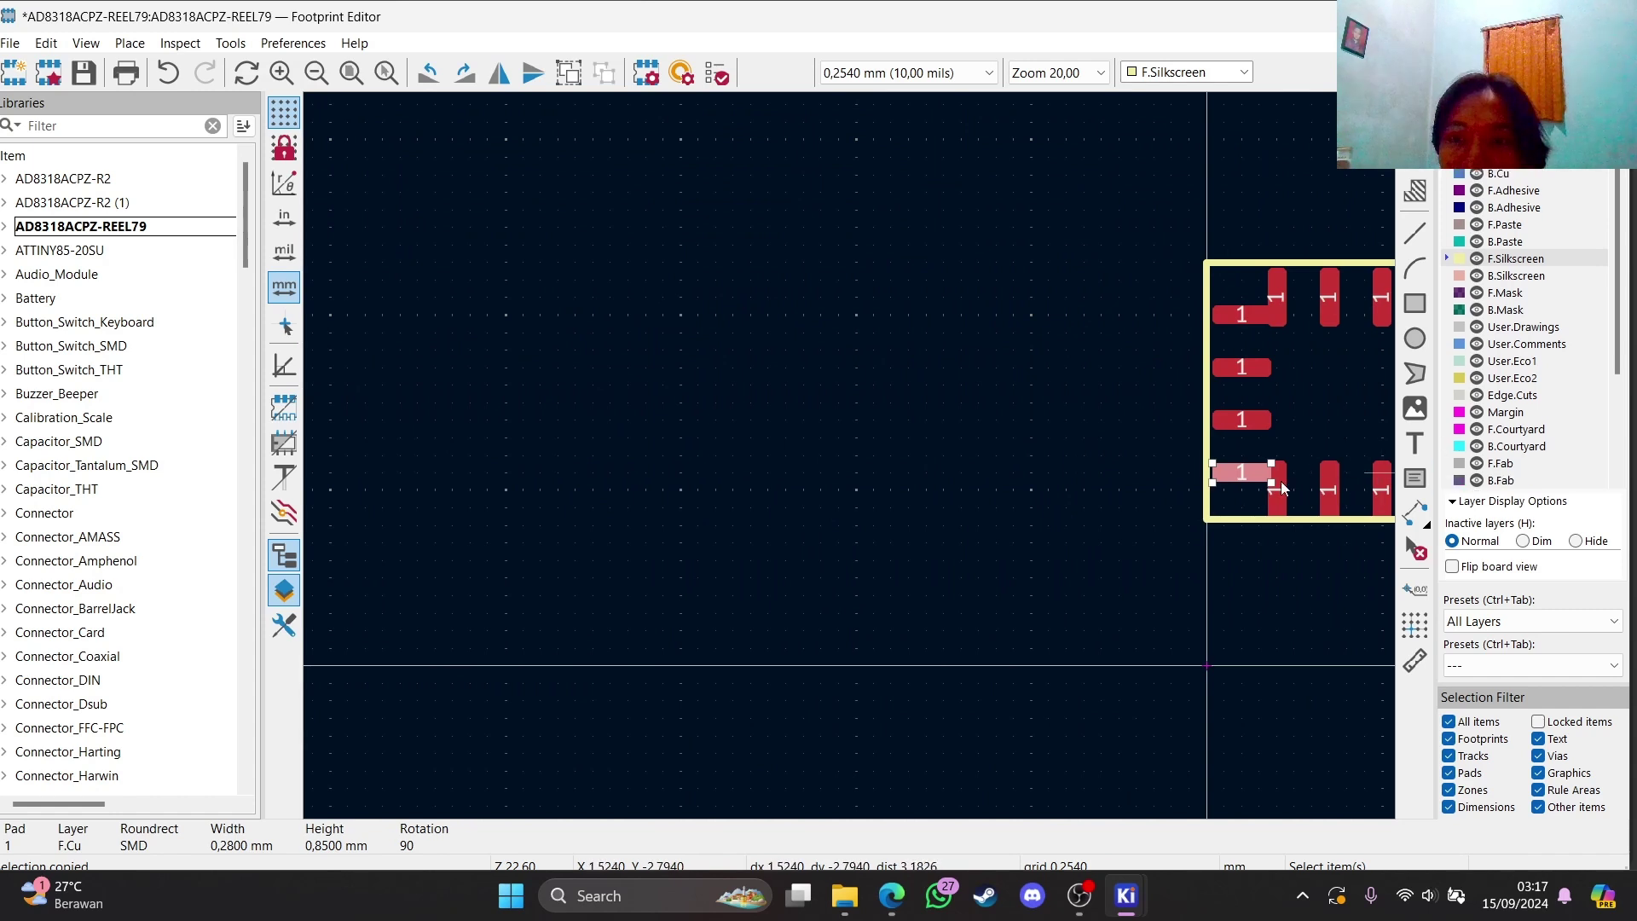
scroll(1279, 457, down, 3)
scroll(868, 444, up, 8)
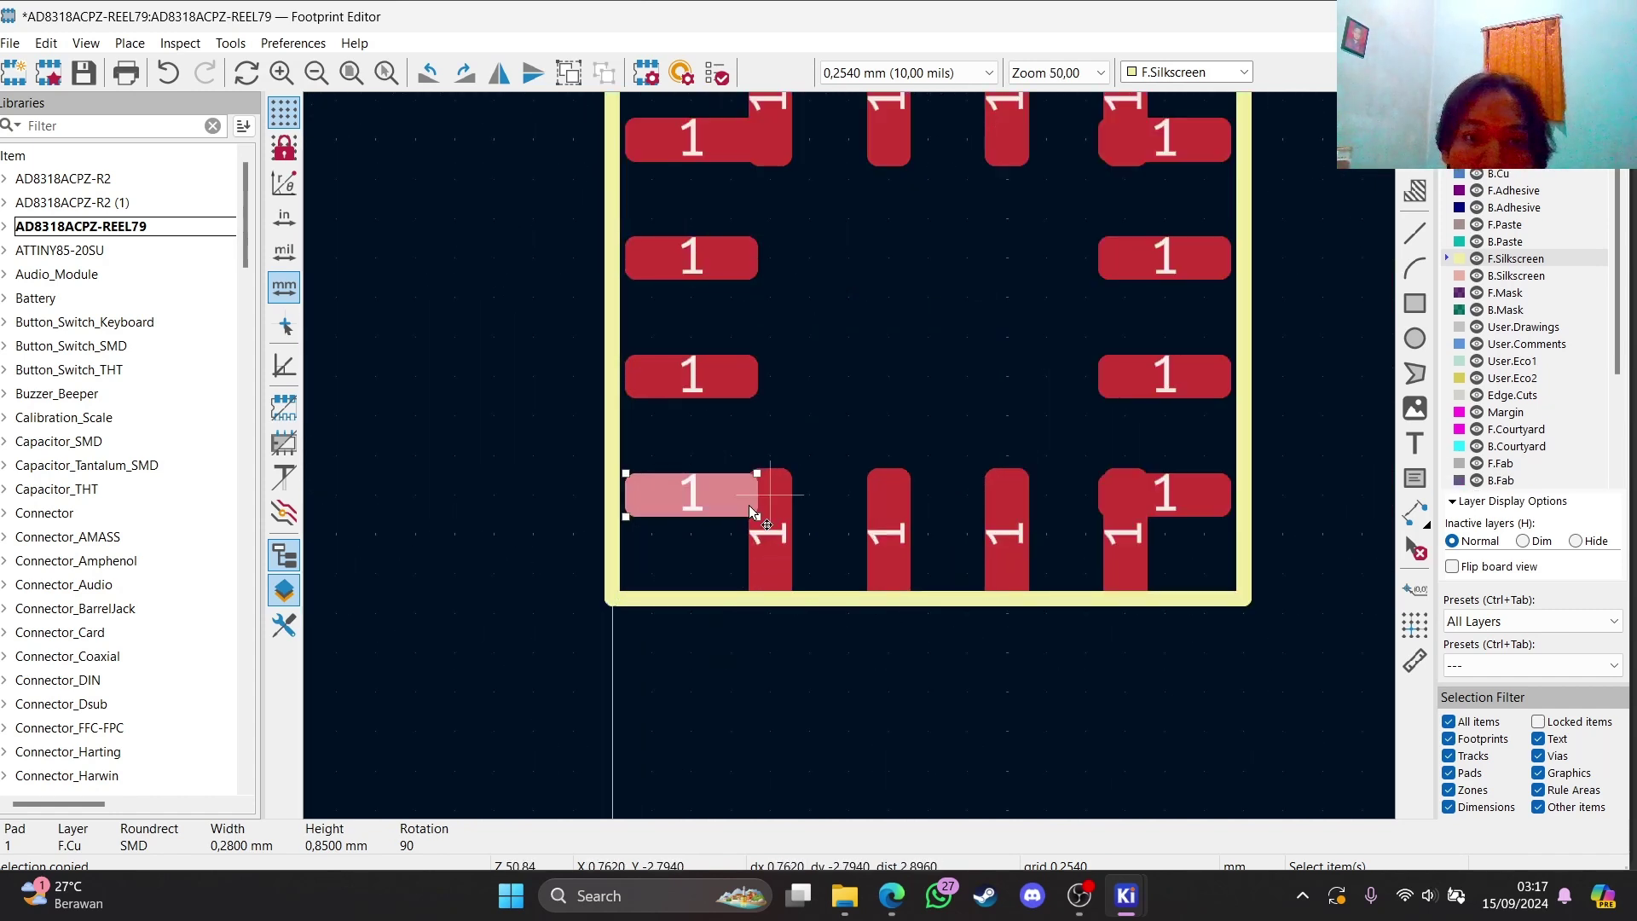
key(m)
click(693, 462)
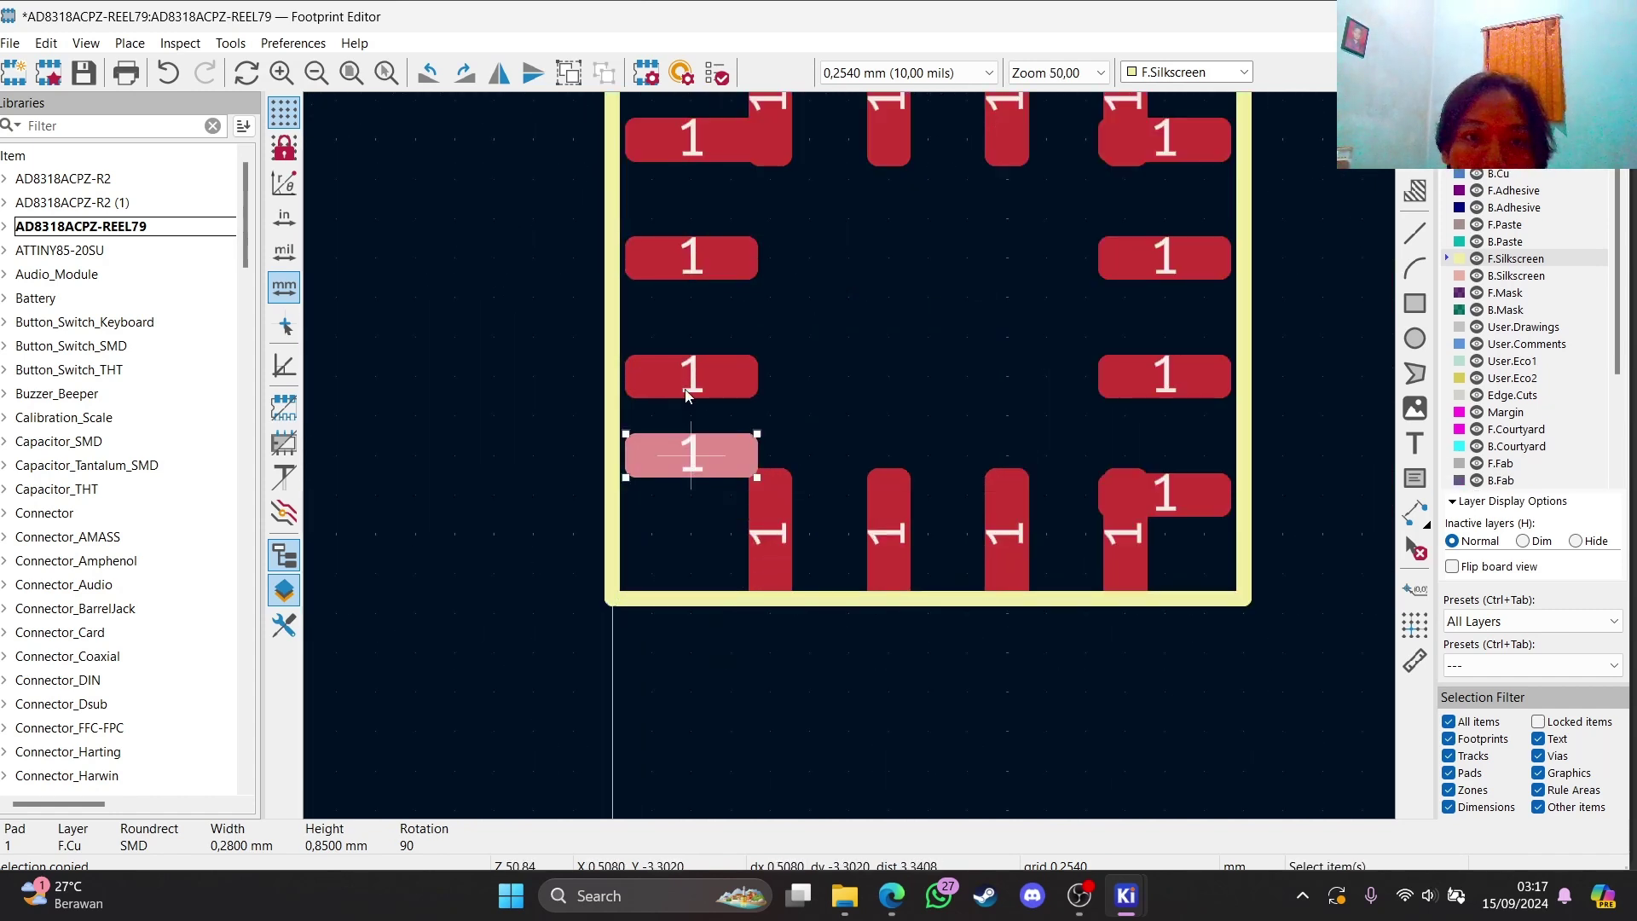
click(714, 259)
key(m)
click(691, 292)
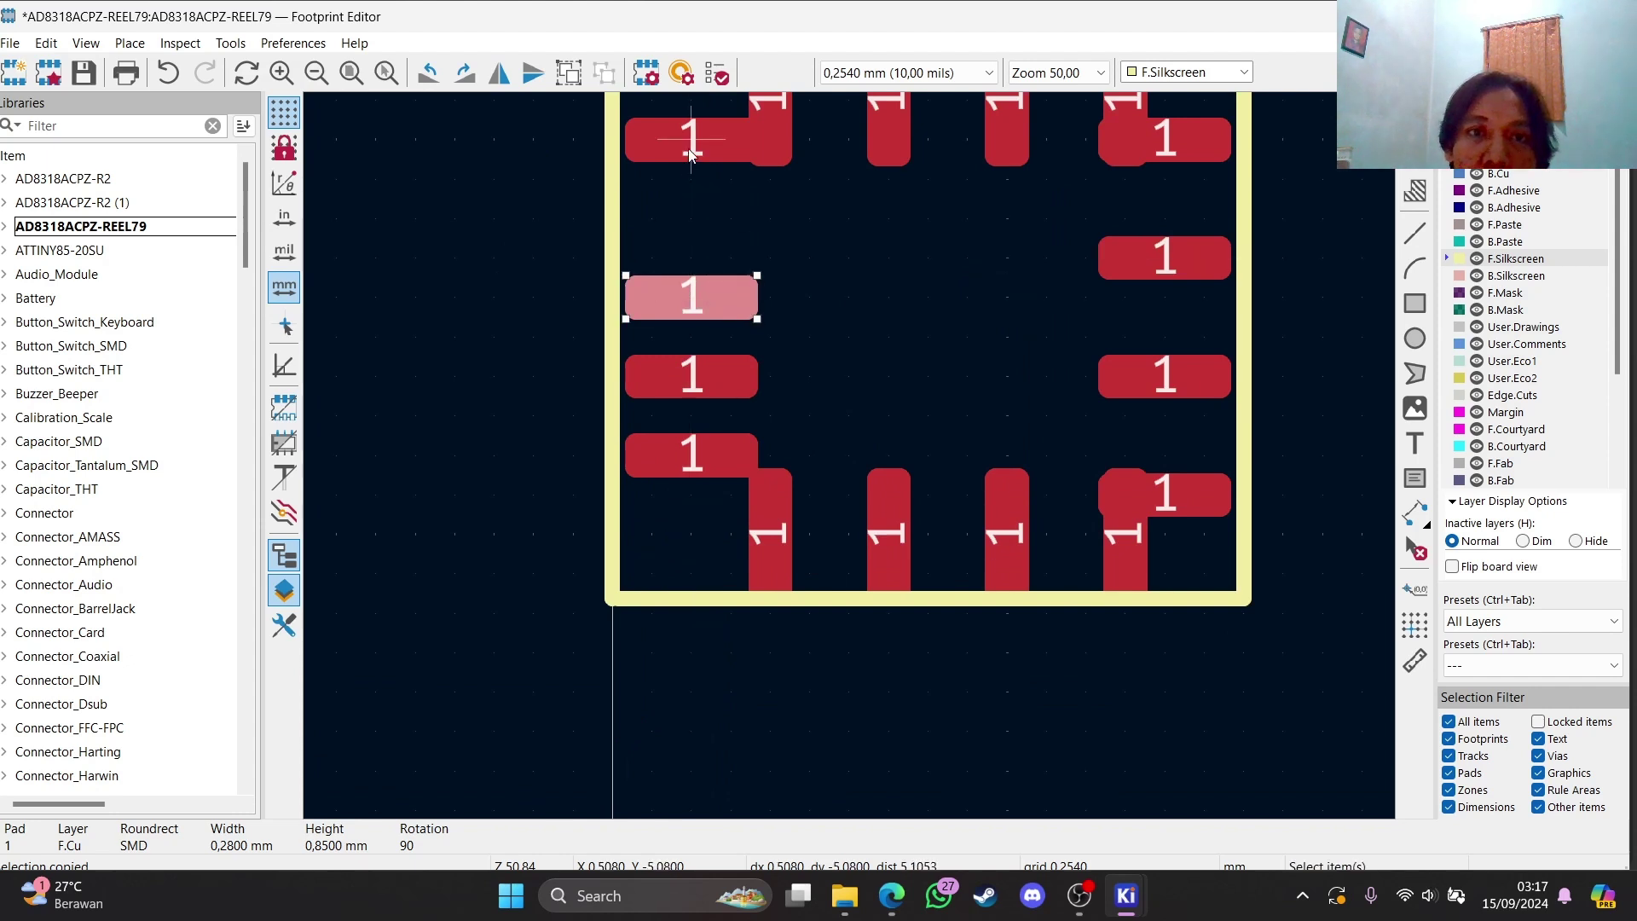
click(690, 142)
key(m)
click(692, 224)
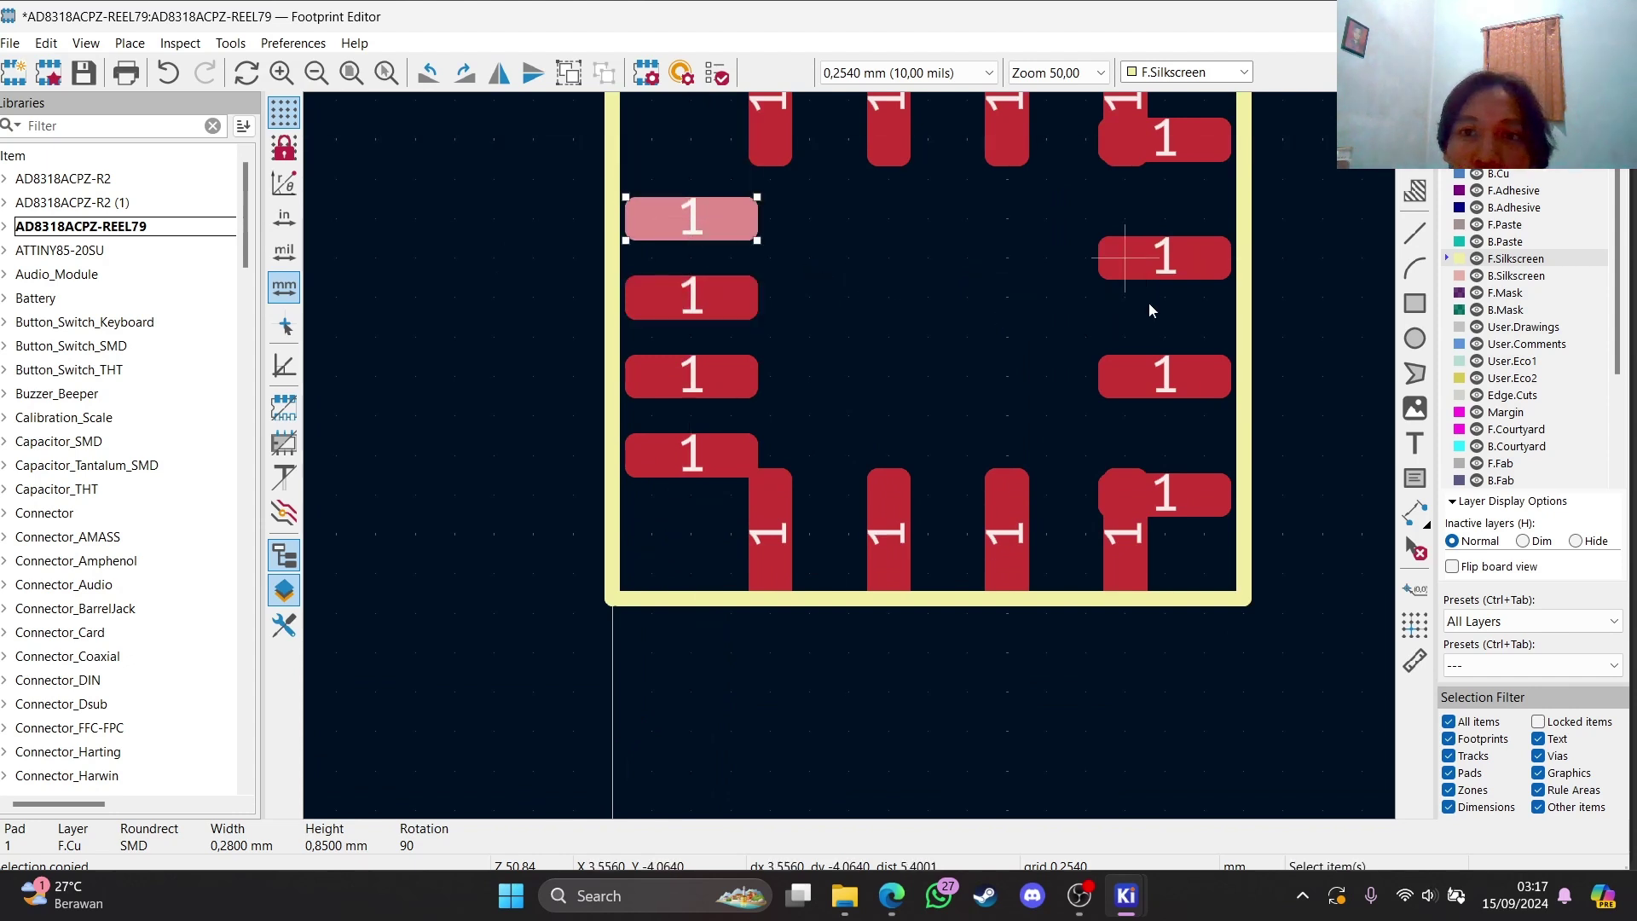
Shift the lower and upper right-side pads to even spacing
click(1199, 510)
drag(1163, 491, 1153, 458)
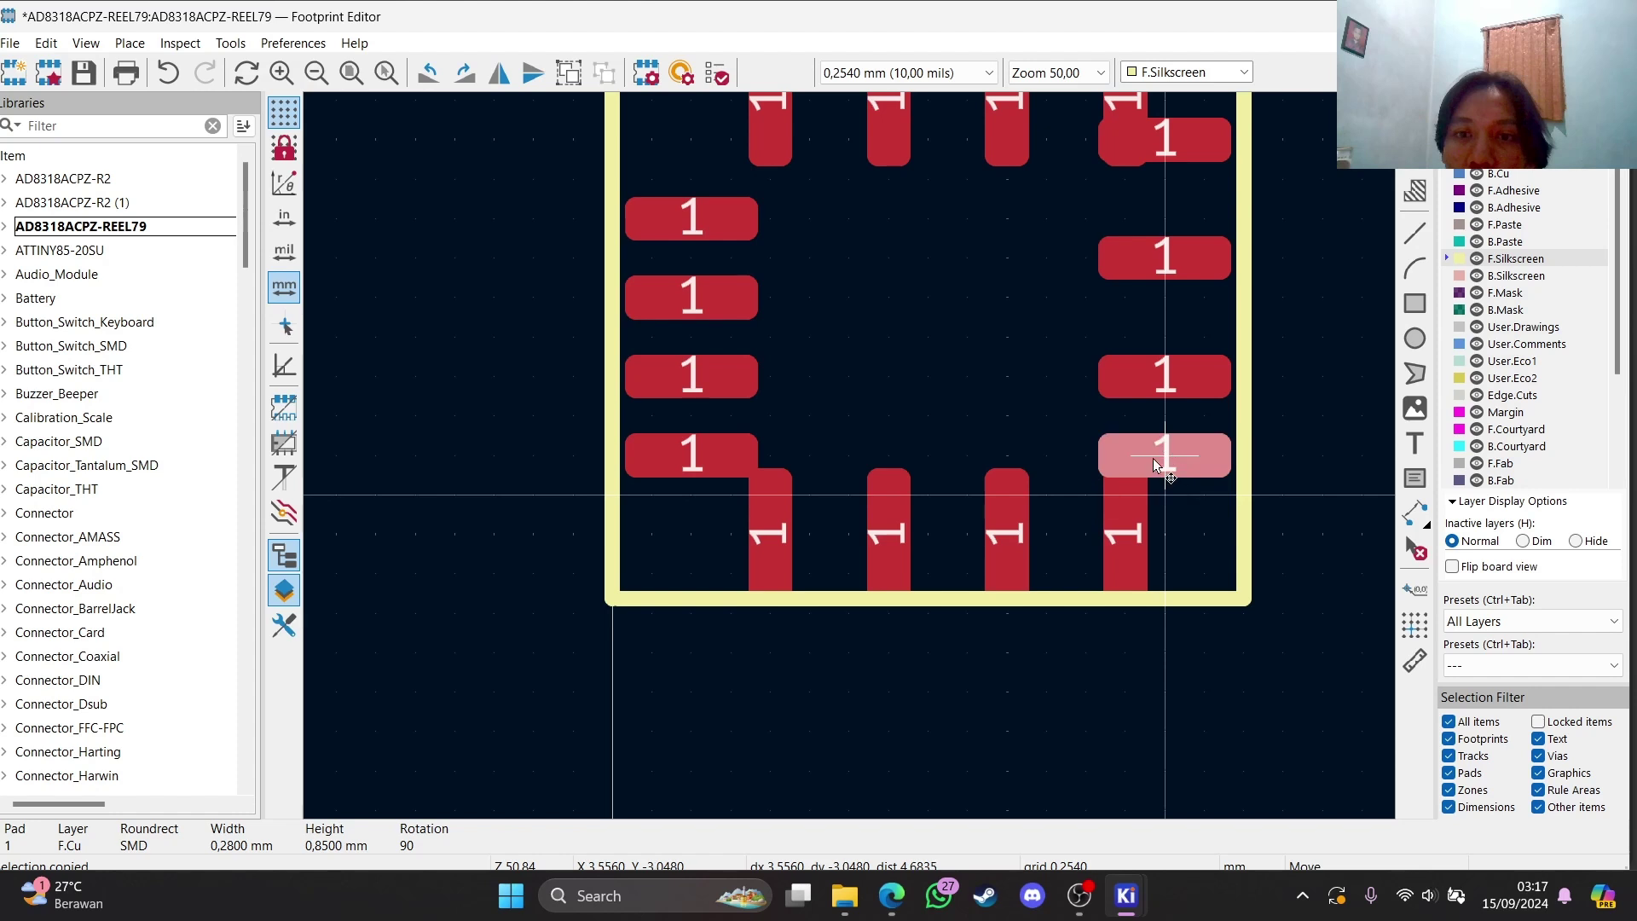
click(1170, 264)
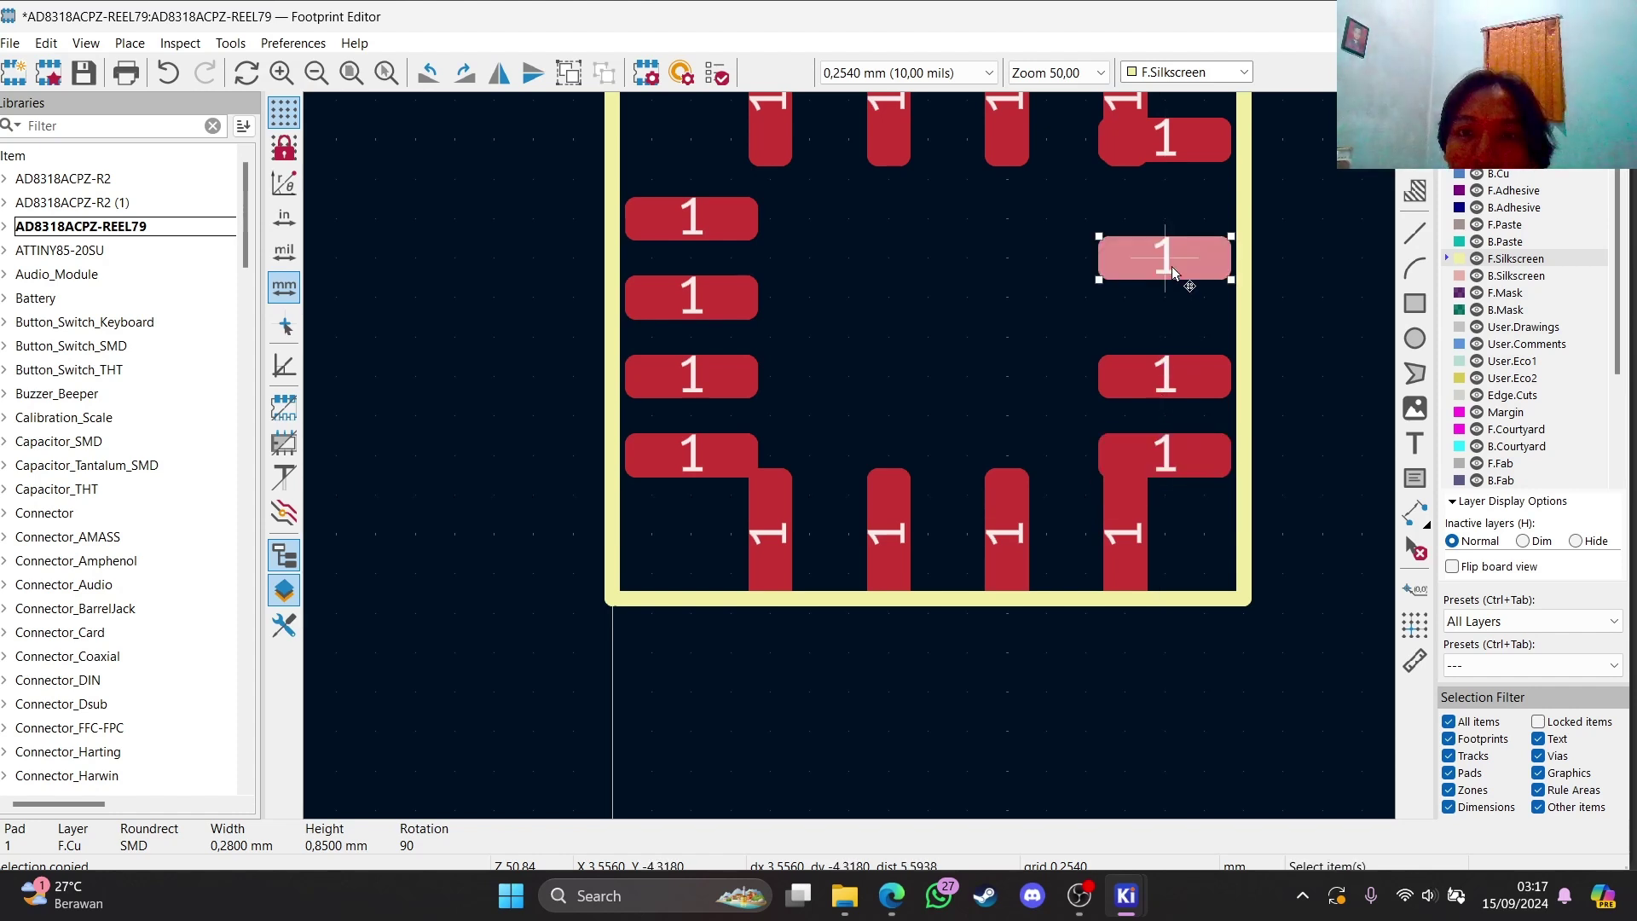
key(m)
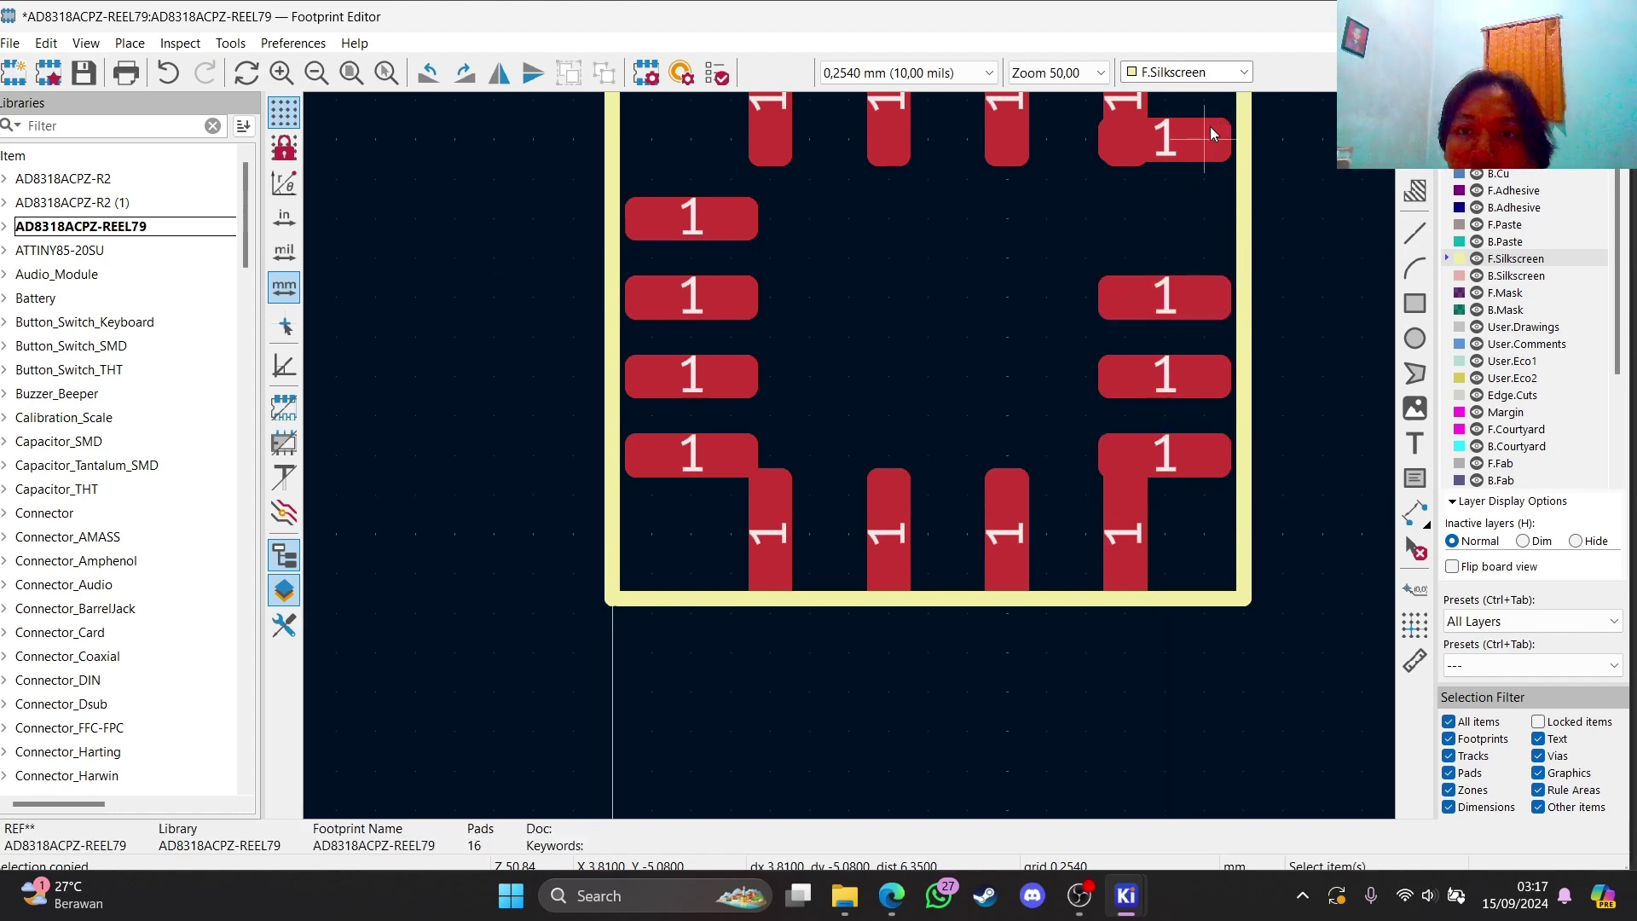
click(1173, 220)
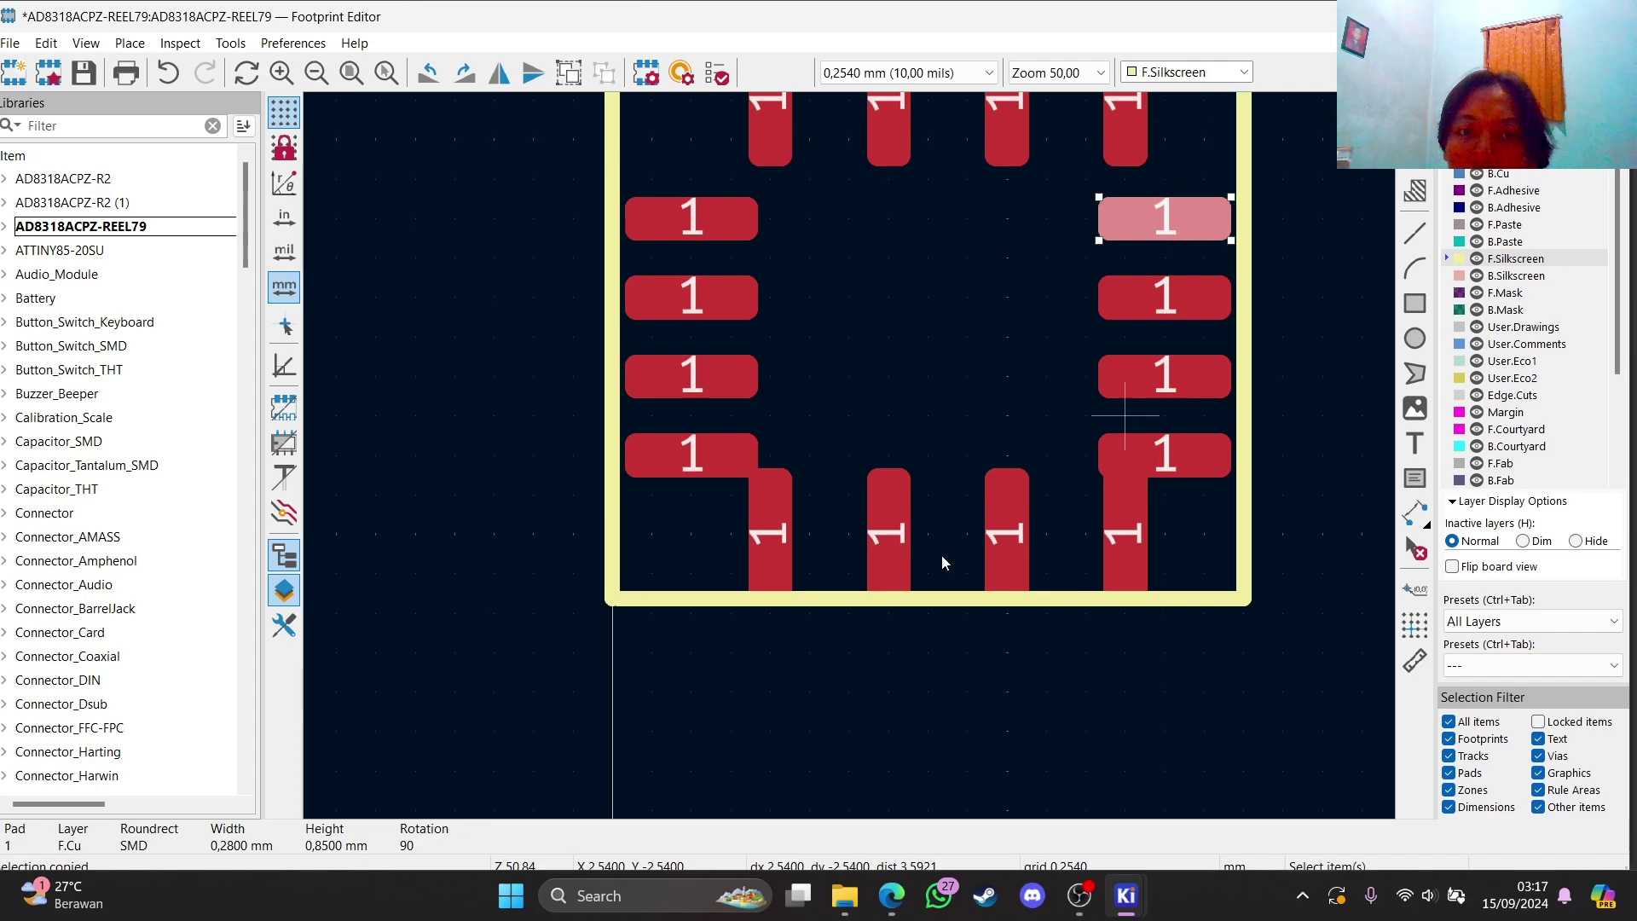
Move the bottom-row pads so they sit evenly beside each other
click(783, 544)
key(m)
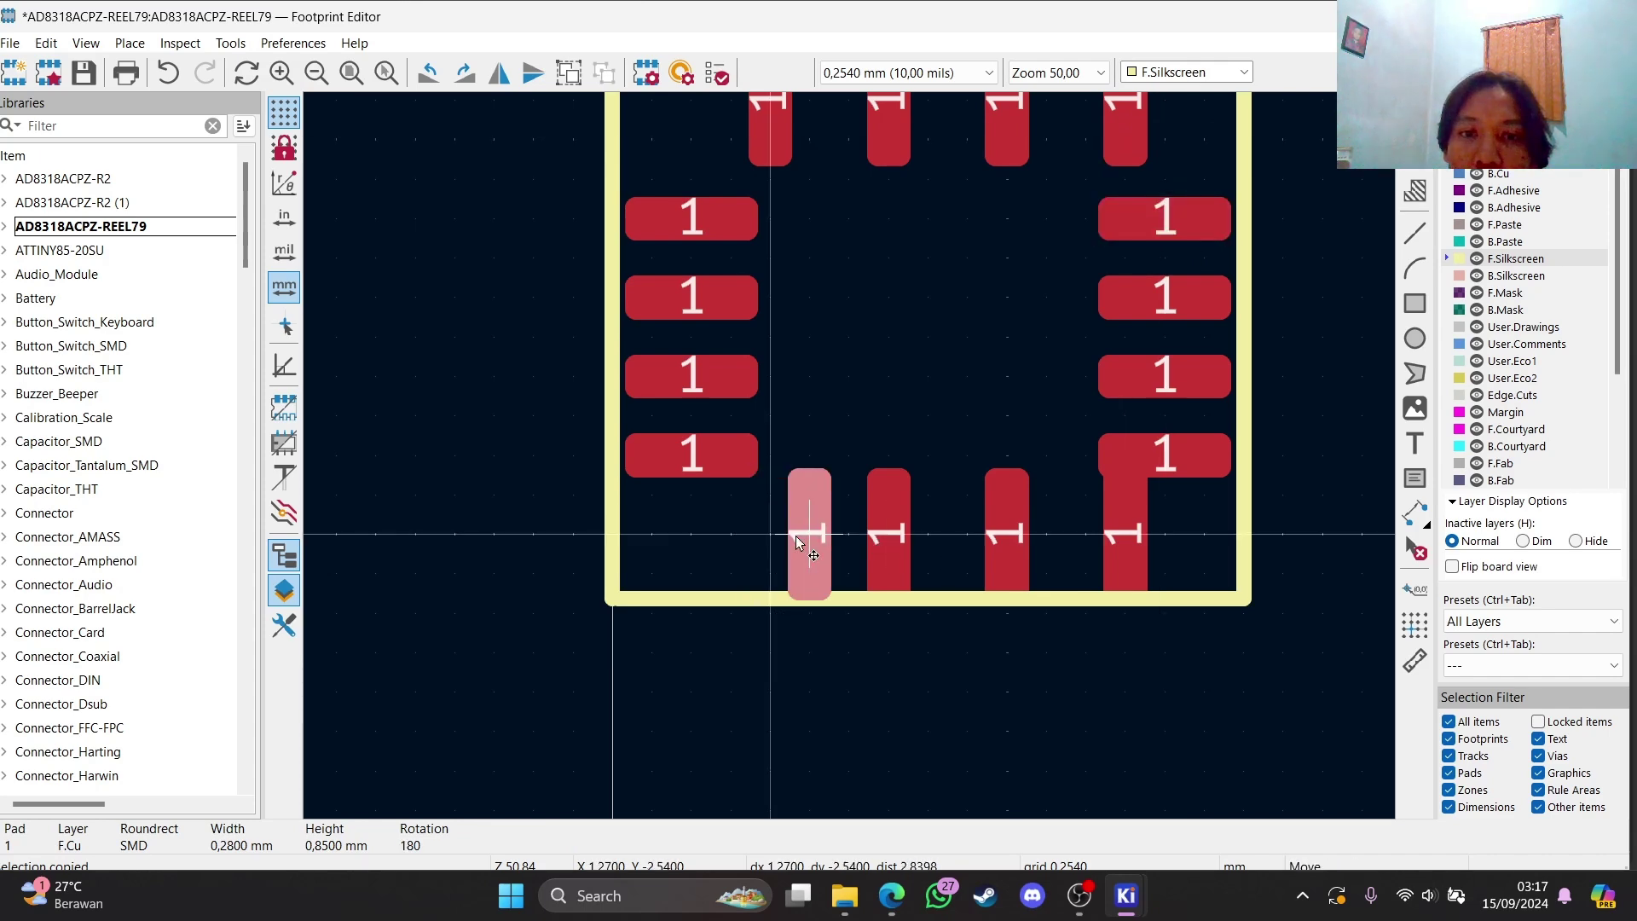
click(797, 537)
double_click(991, 549)
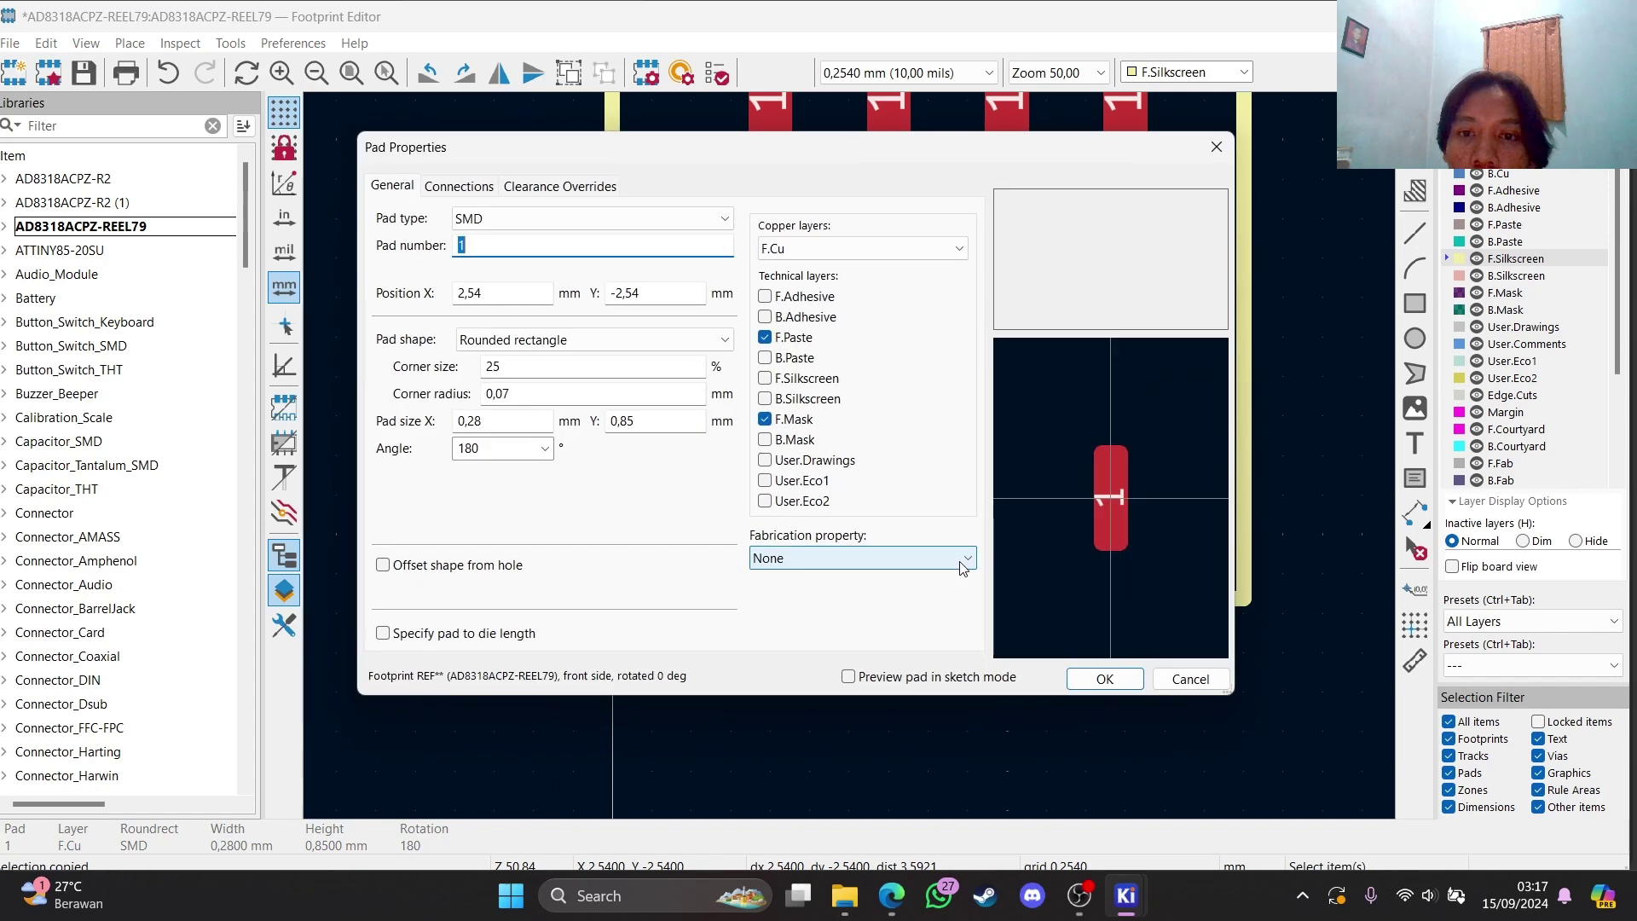
click(1204, 154)
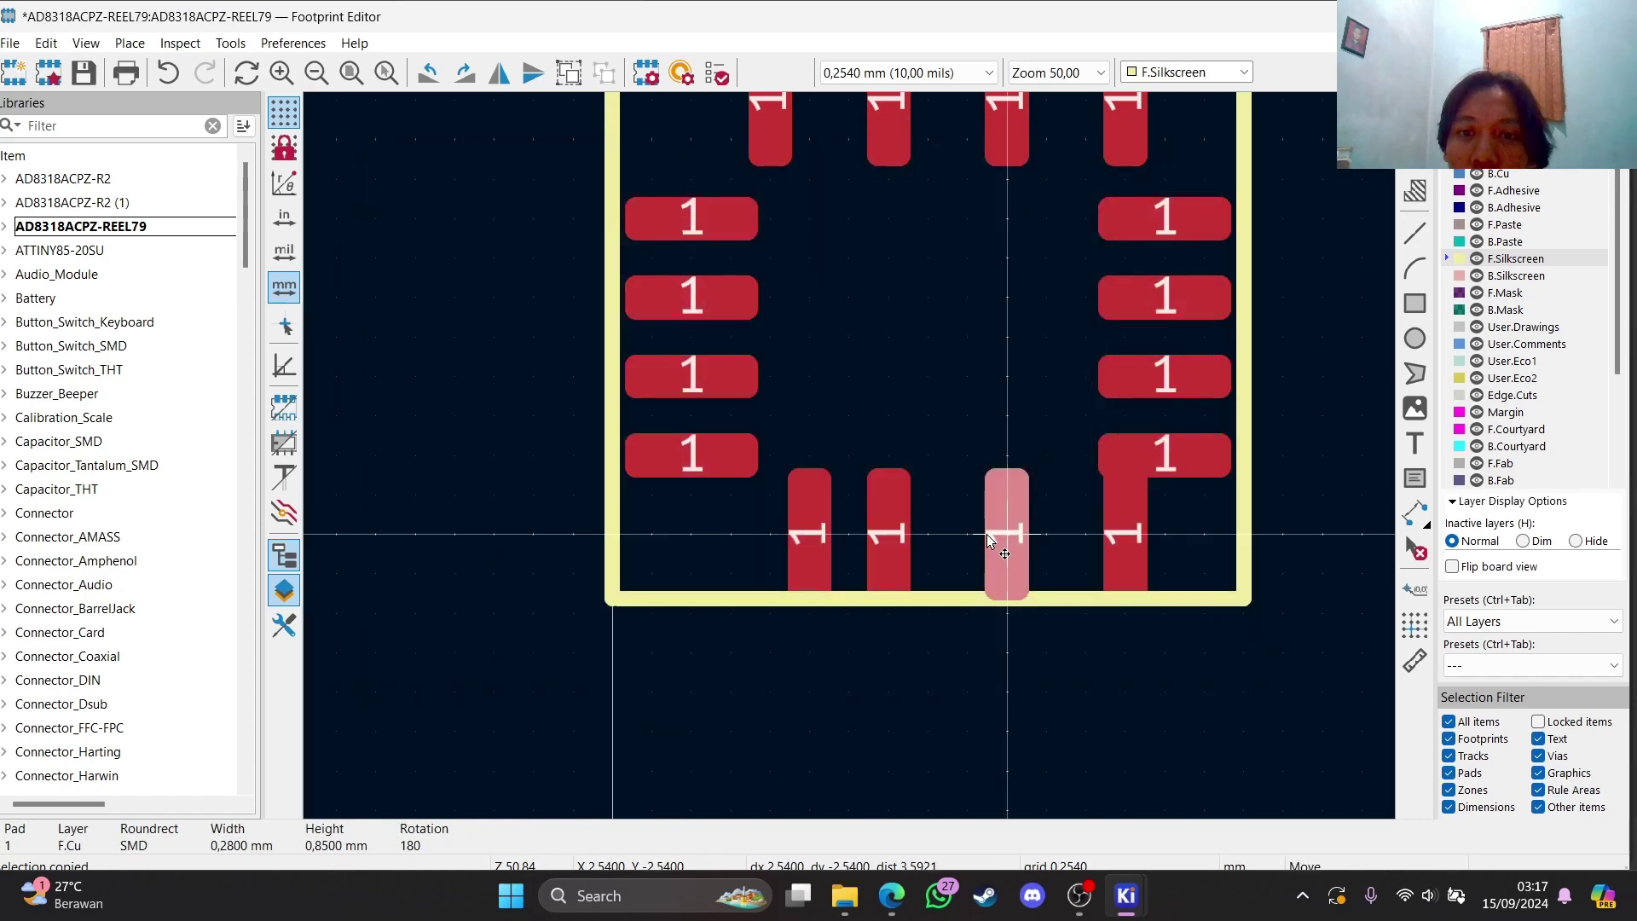
key(m)
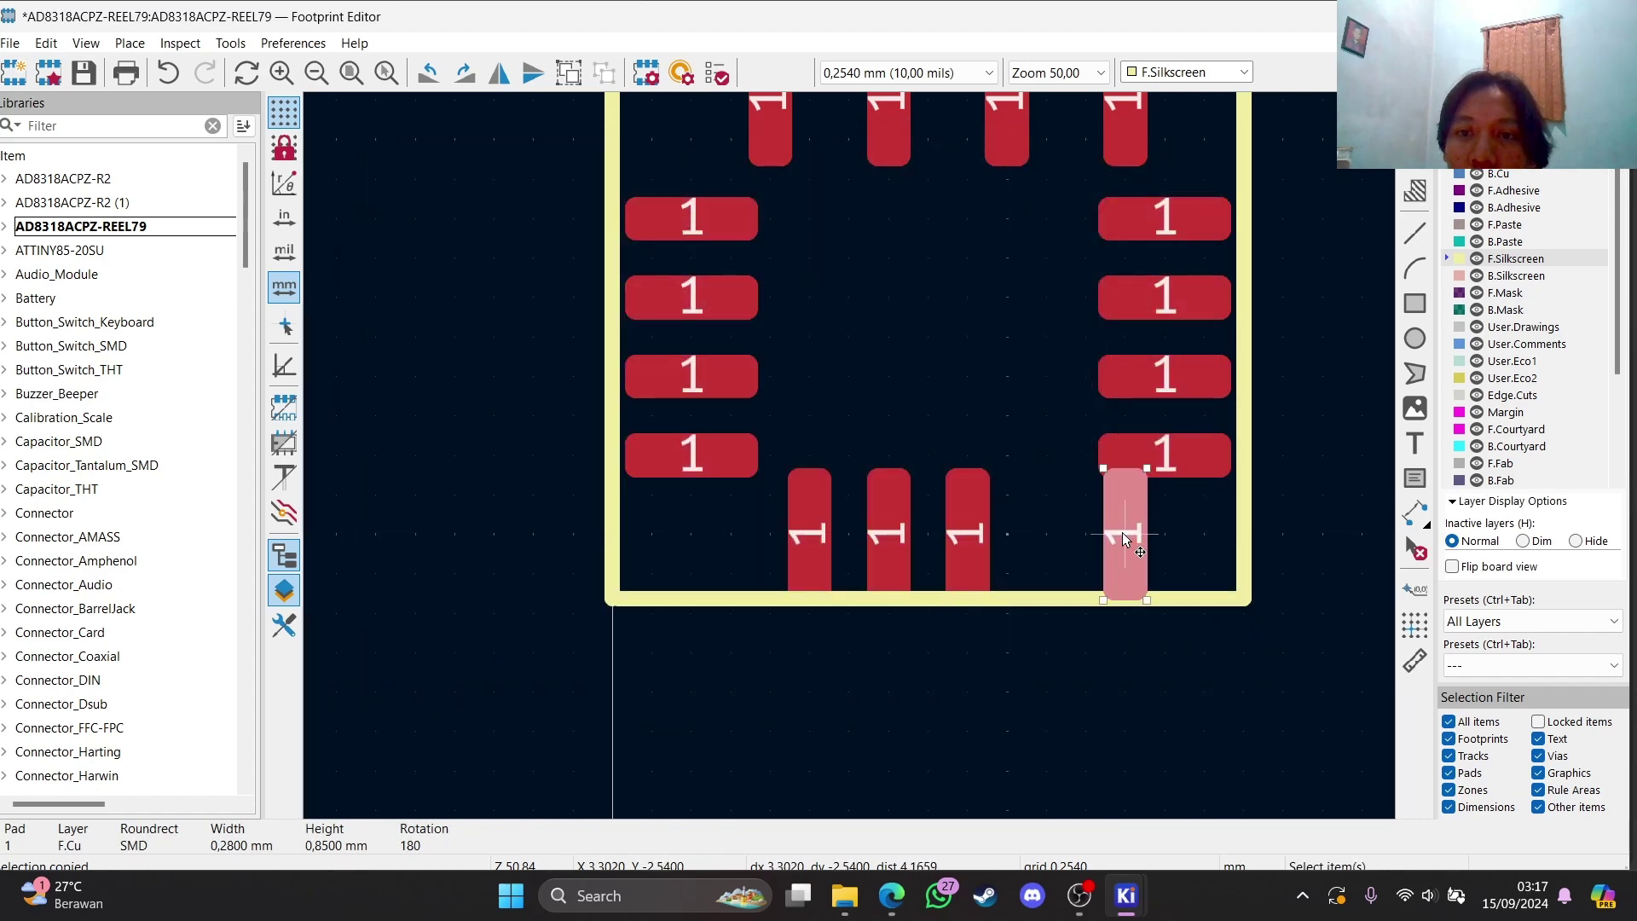
click(1047, 552)
scroll(981, 327, up, 2)
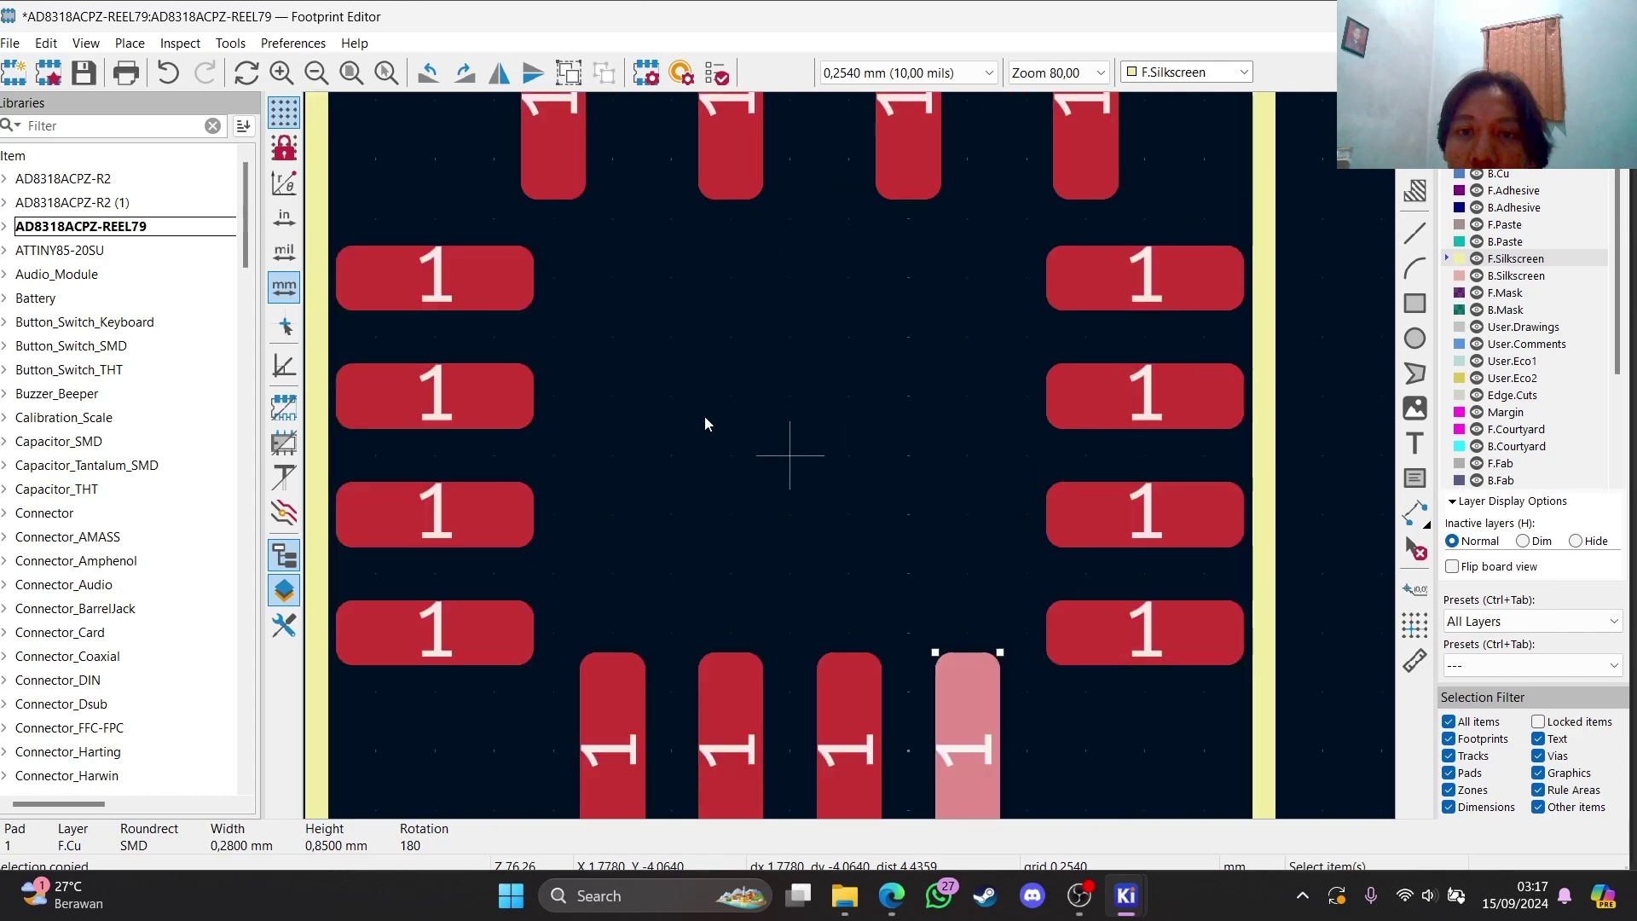
scroll(880, 380, down, 3)
Shift the top-row pads to line up evenly with the bottom row
click(796, 338)
key(e)
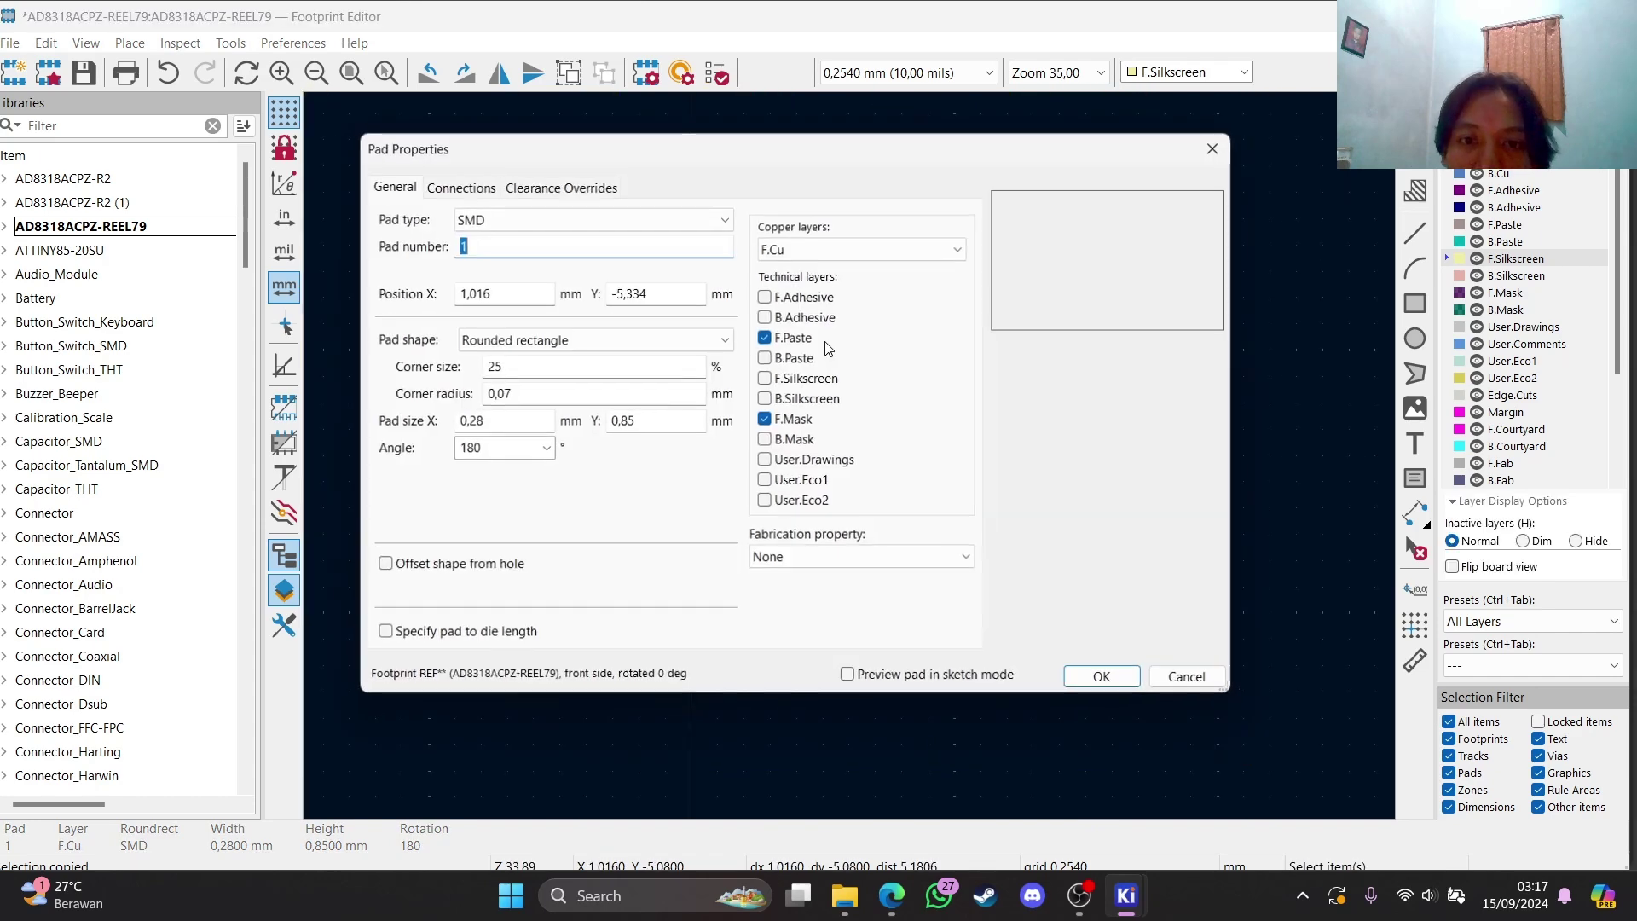
click(1216, 148)
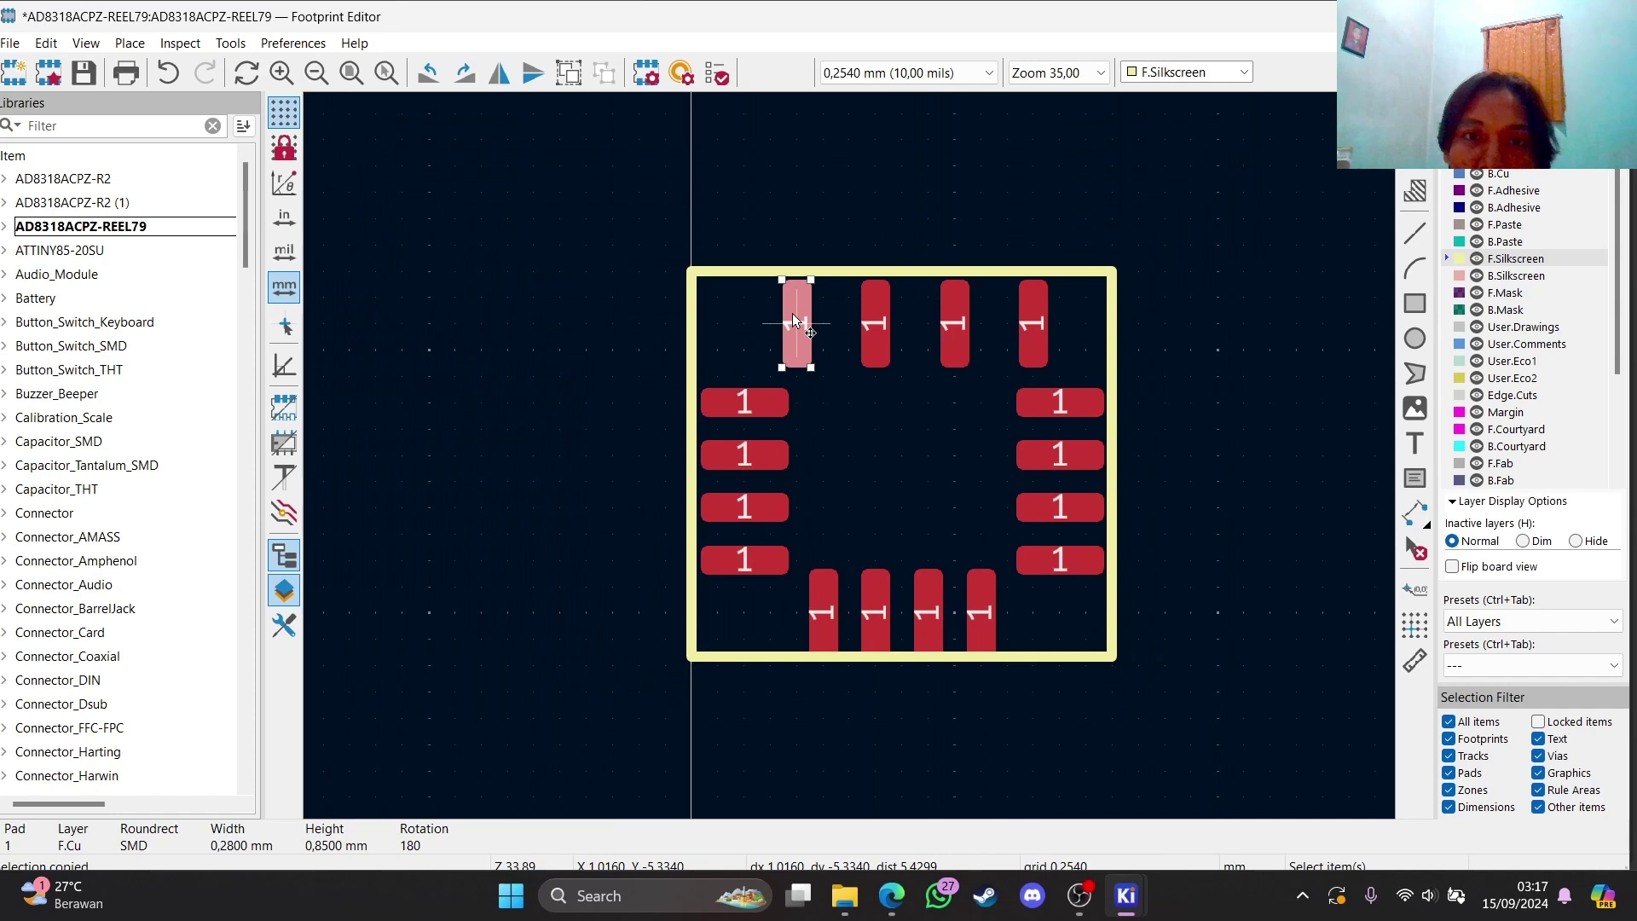
drag(792, 316, 815, 324)
click(815, 322)
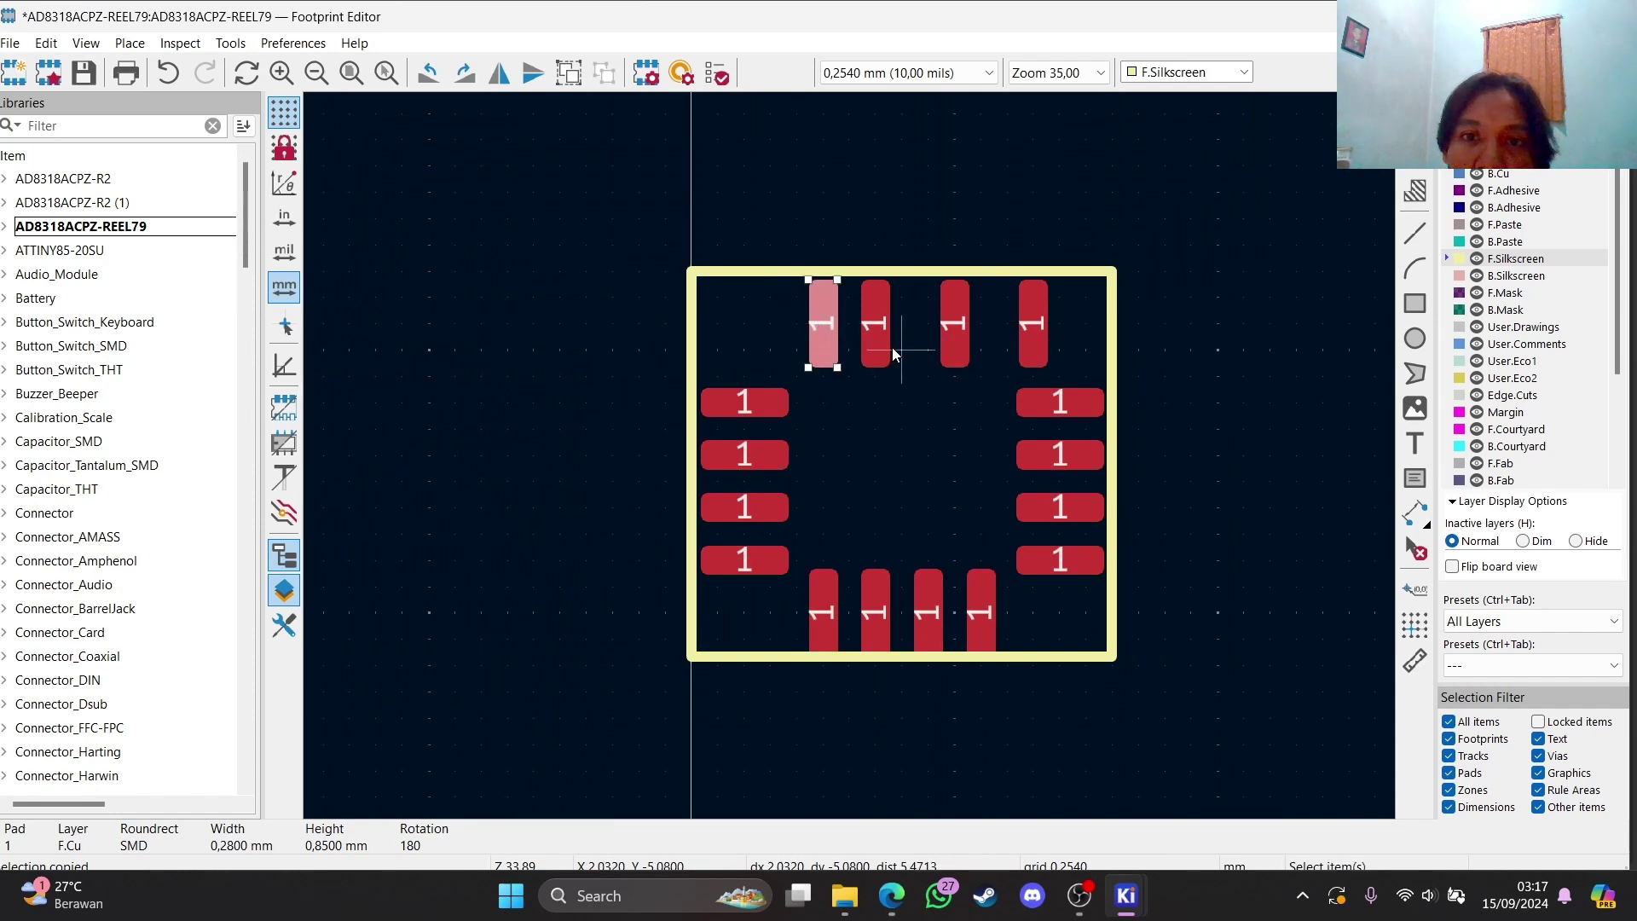
click(955, 331)
drag(955, 331, 937, 324)
click(1035, 331)
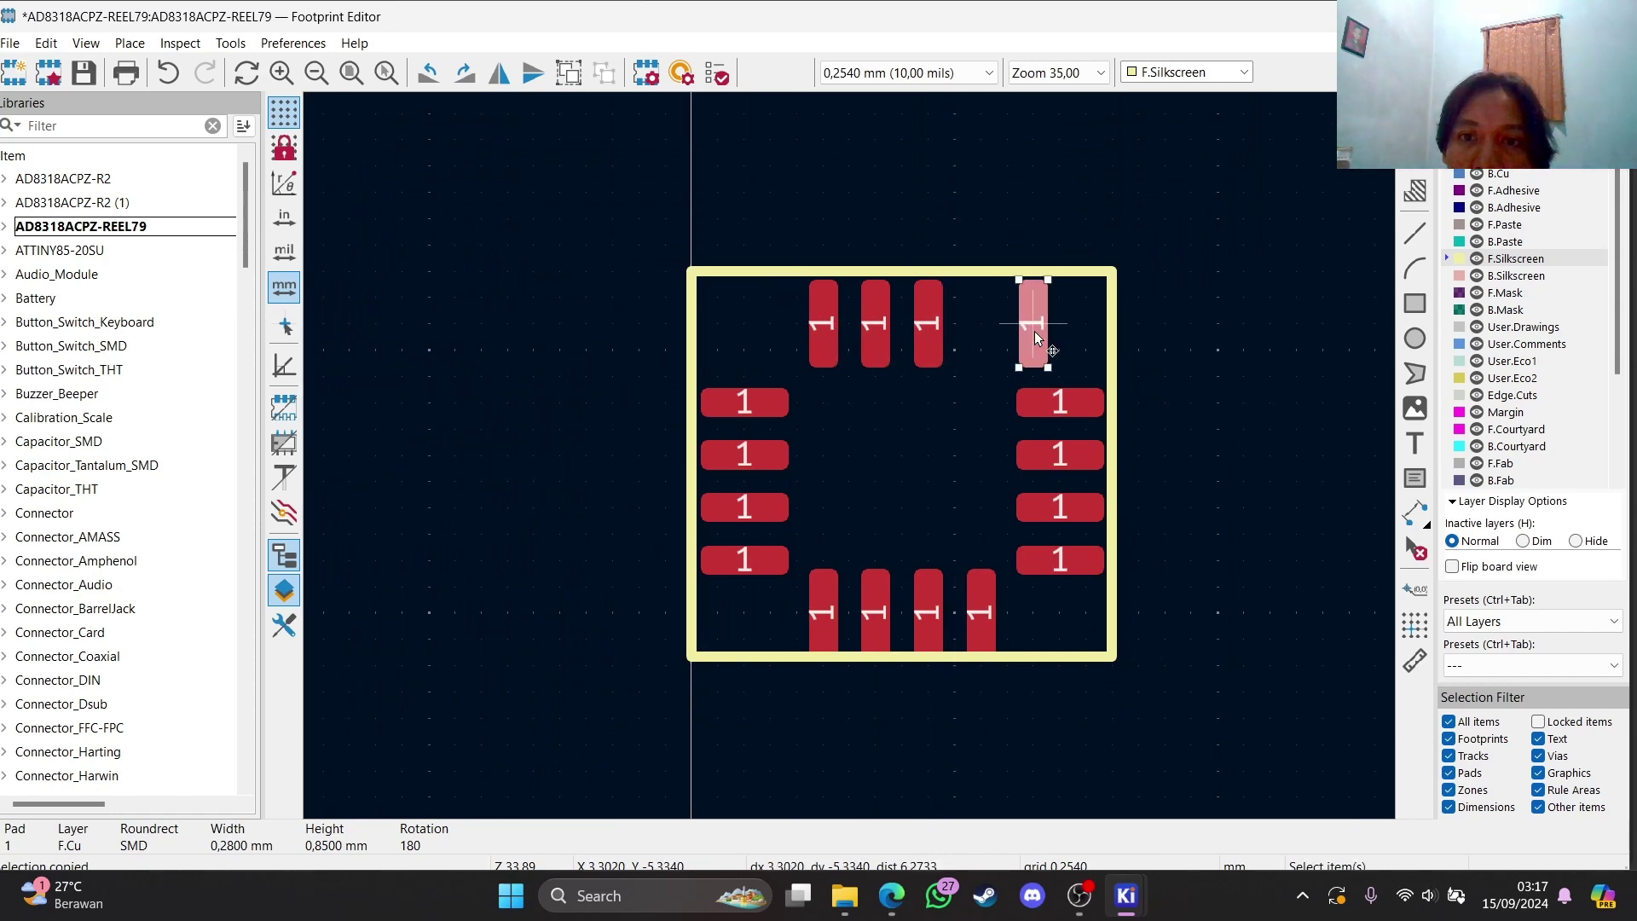
key(e)
click(1216, 147)
drag(1041, 317, 978, 326)
click(977, 325)
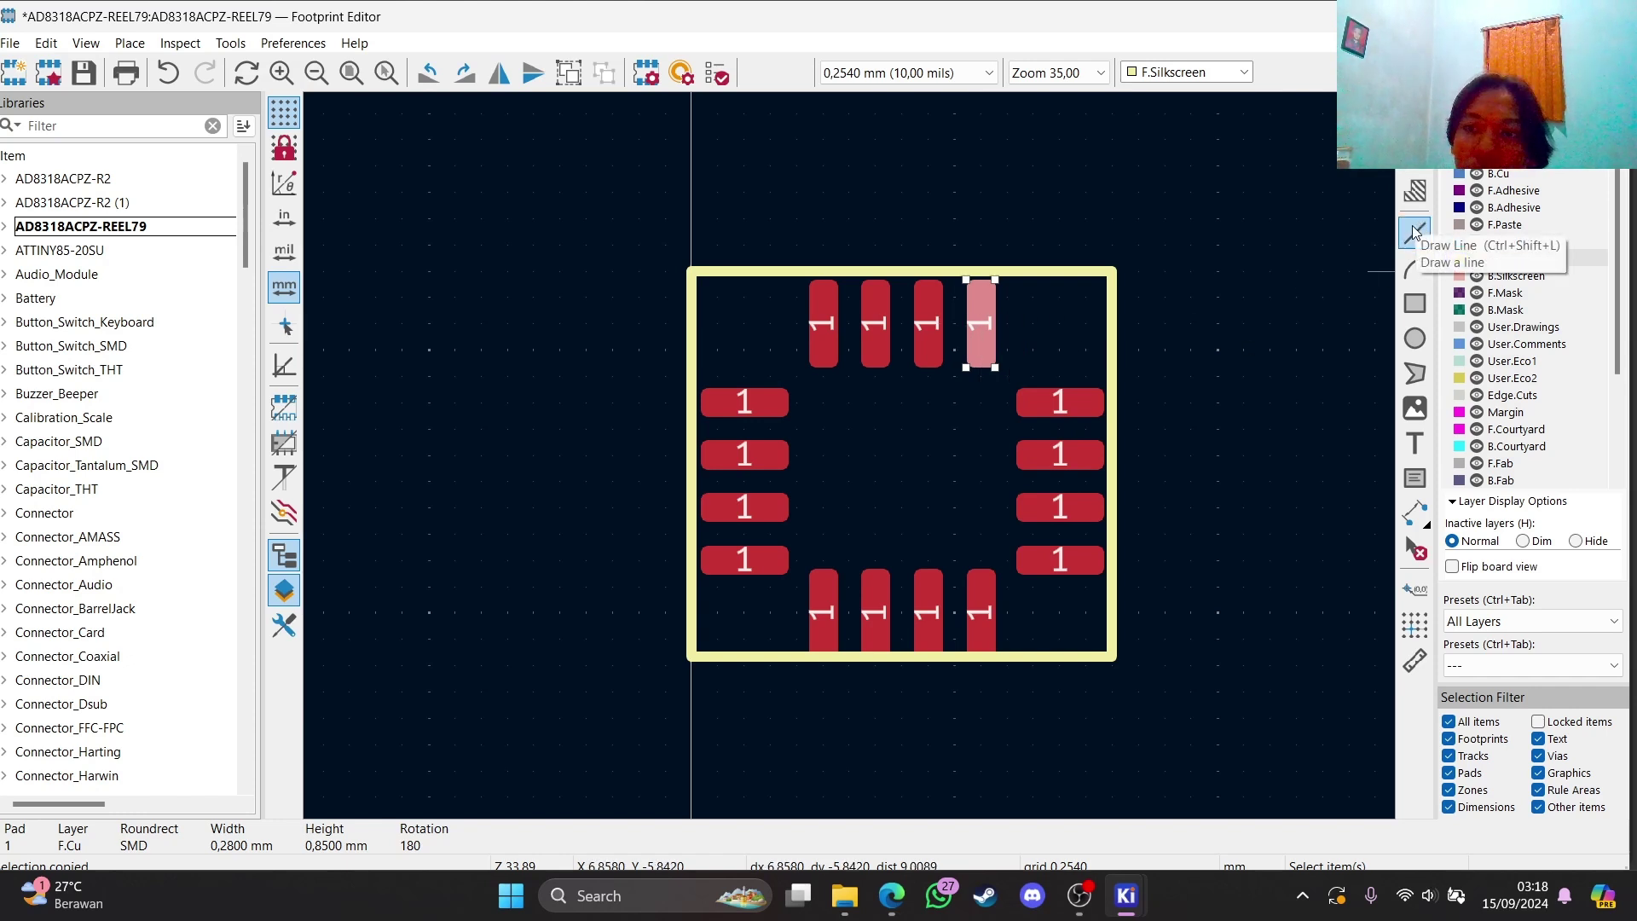
Place pad 2 at the footprint centre, then bring up the datasheet's CP-16 outline in Edge
click(1411, 174)
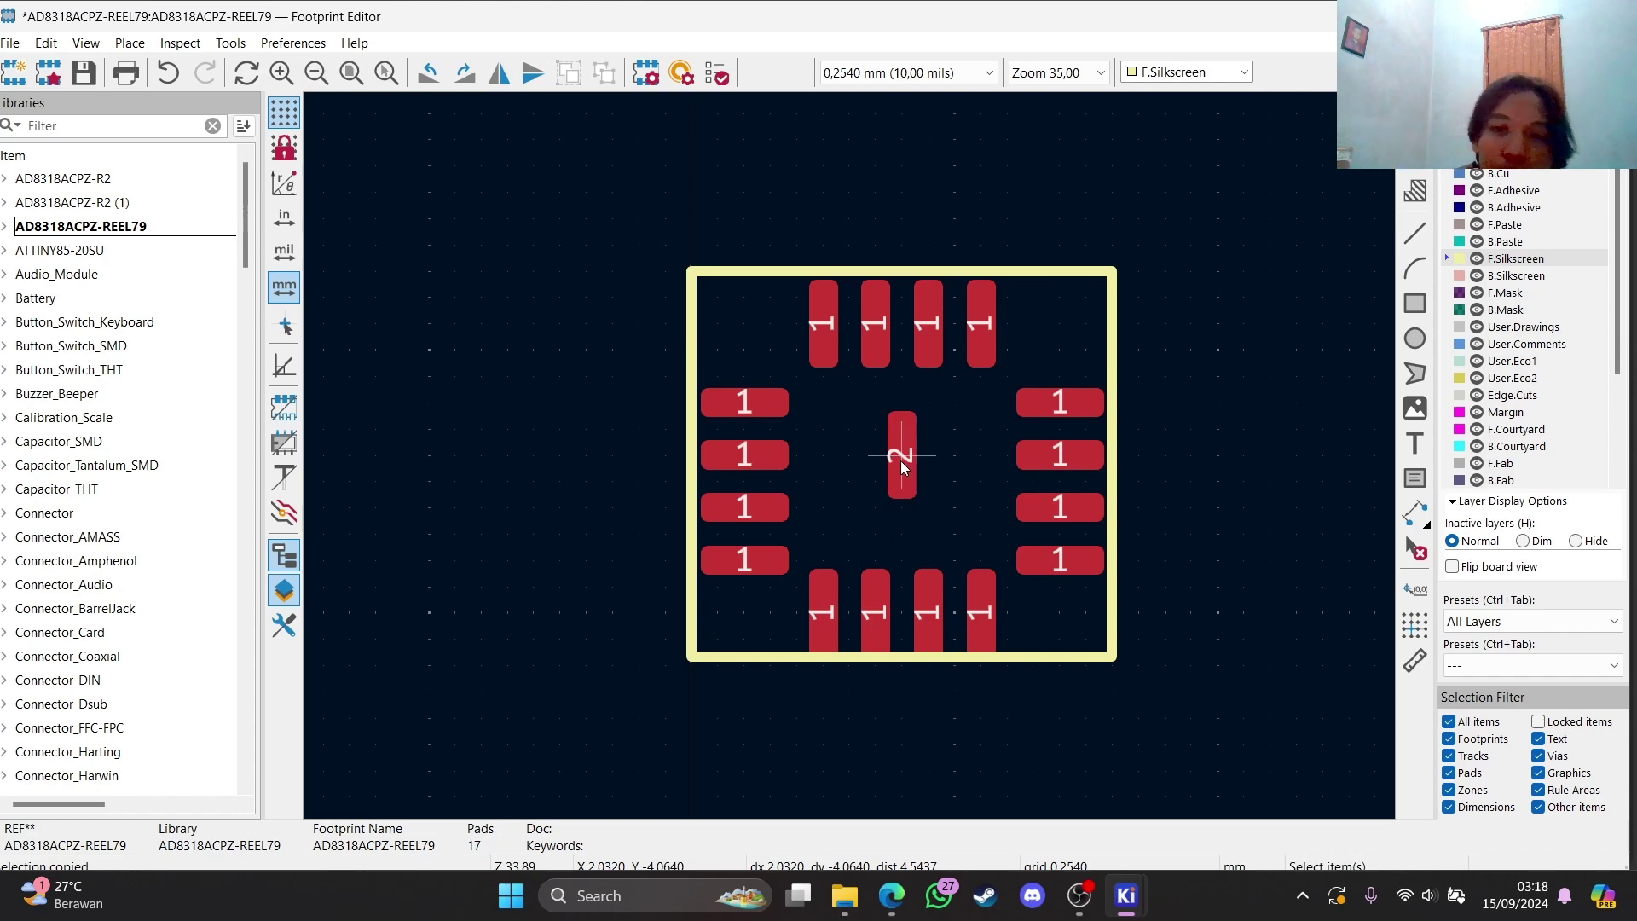
key(Escape)
click(895, 894)
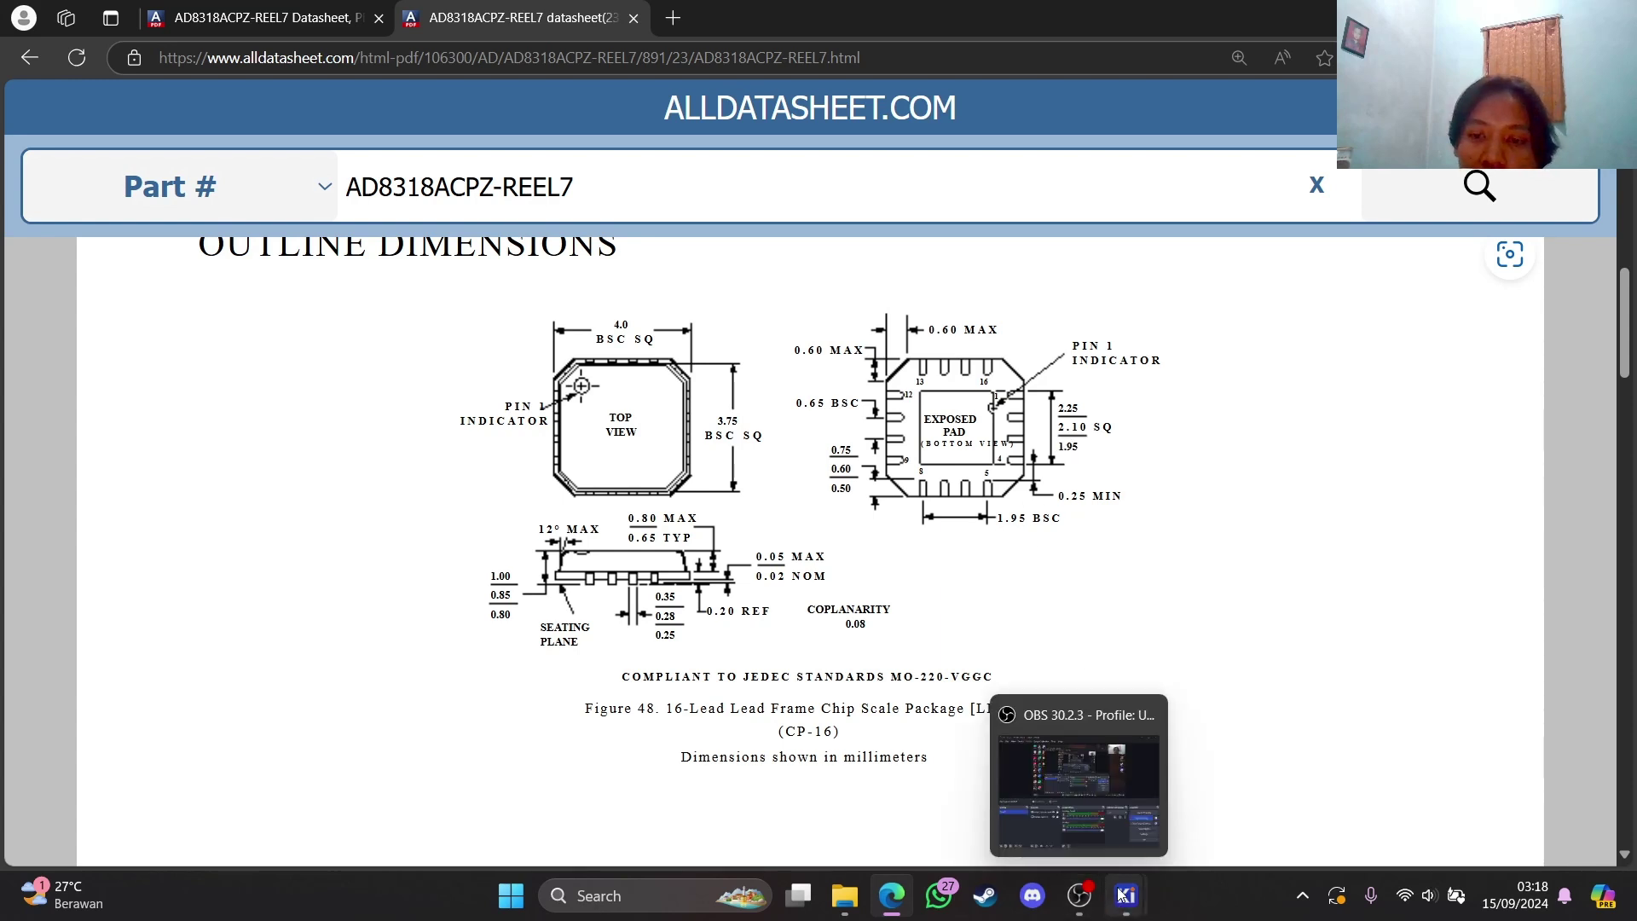
mouse_move(1121, 899)
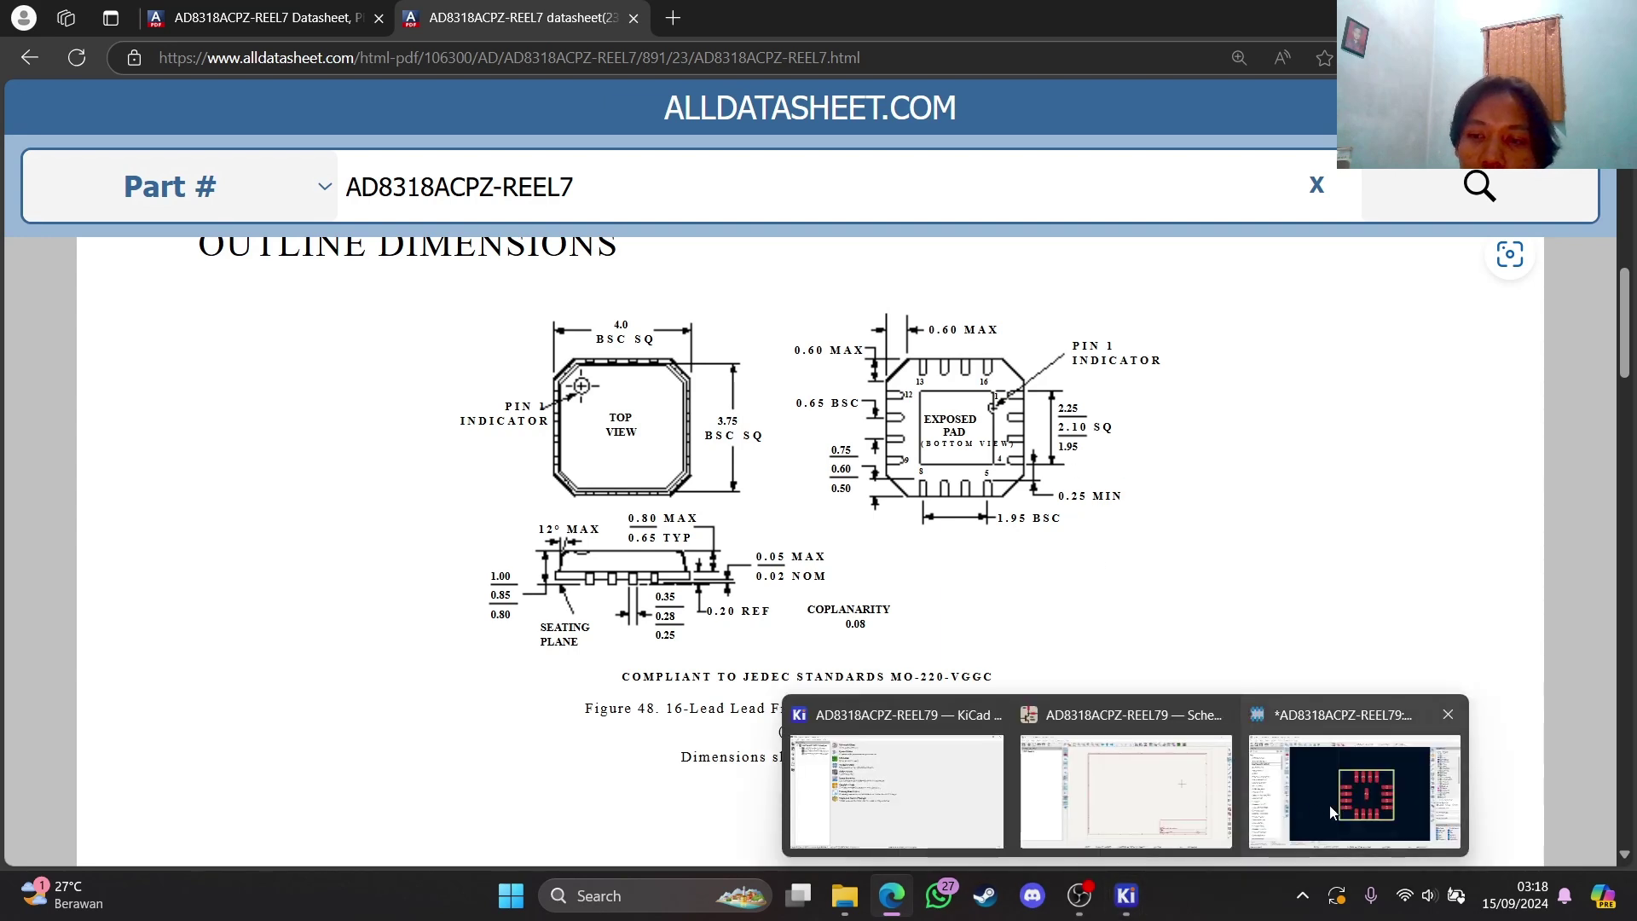
click(1355, 785)
Size centre pad 2 to 1,95 × 1,95 mm and nudge it into the middle
double_click(904, 471)
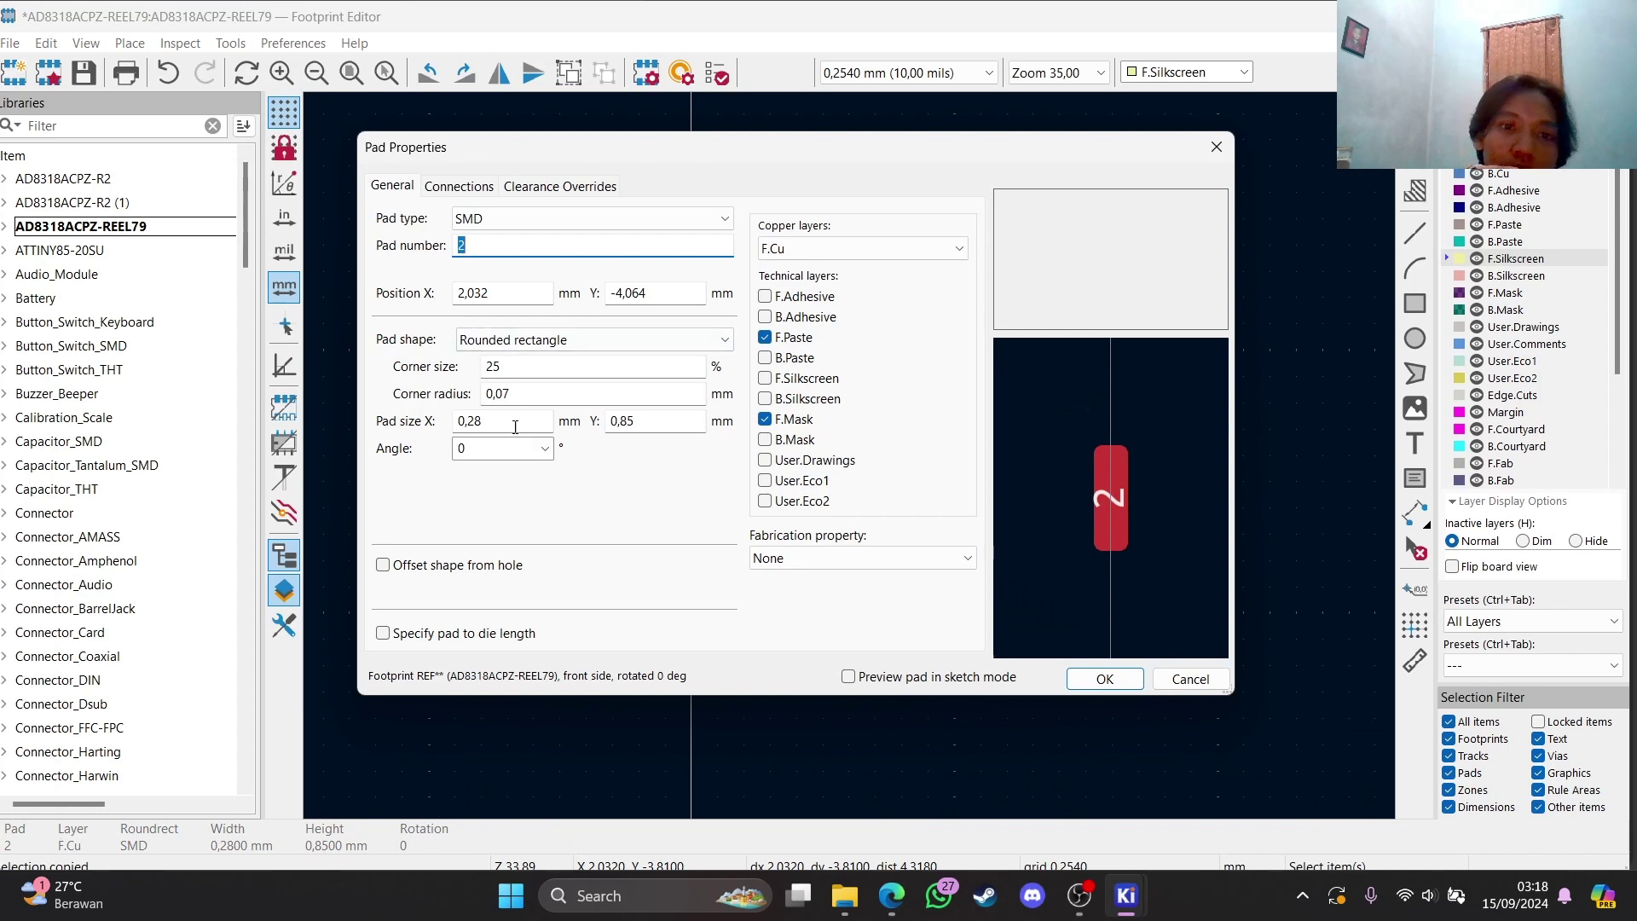
click(515, 423)
text(1)
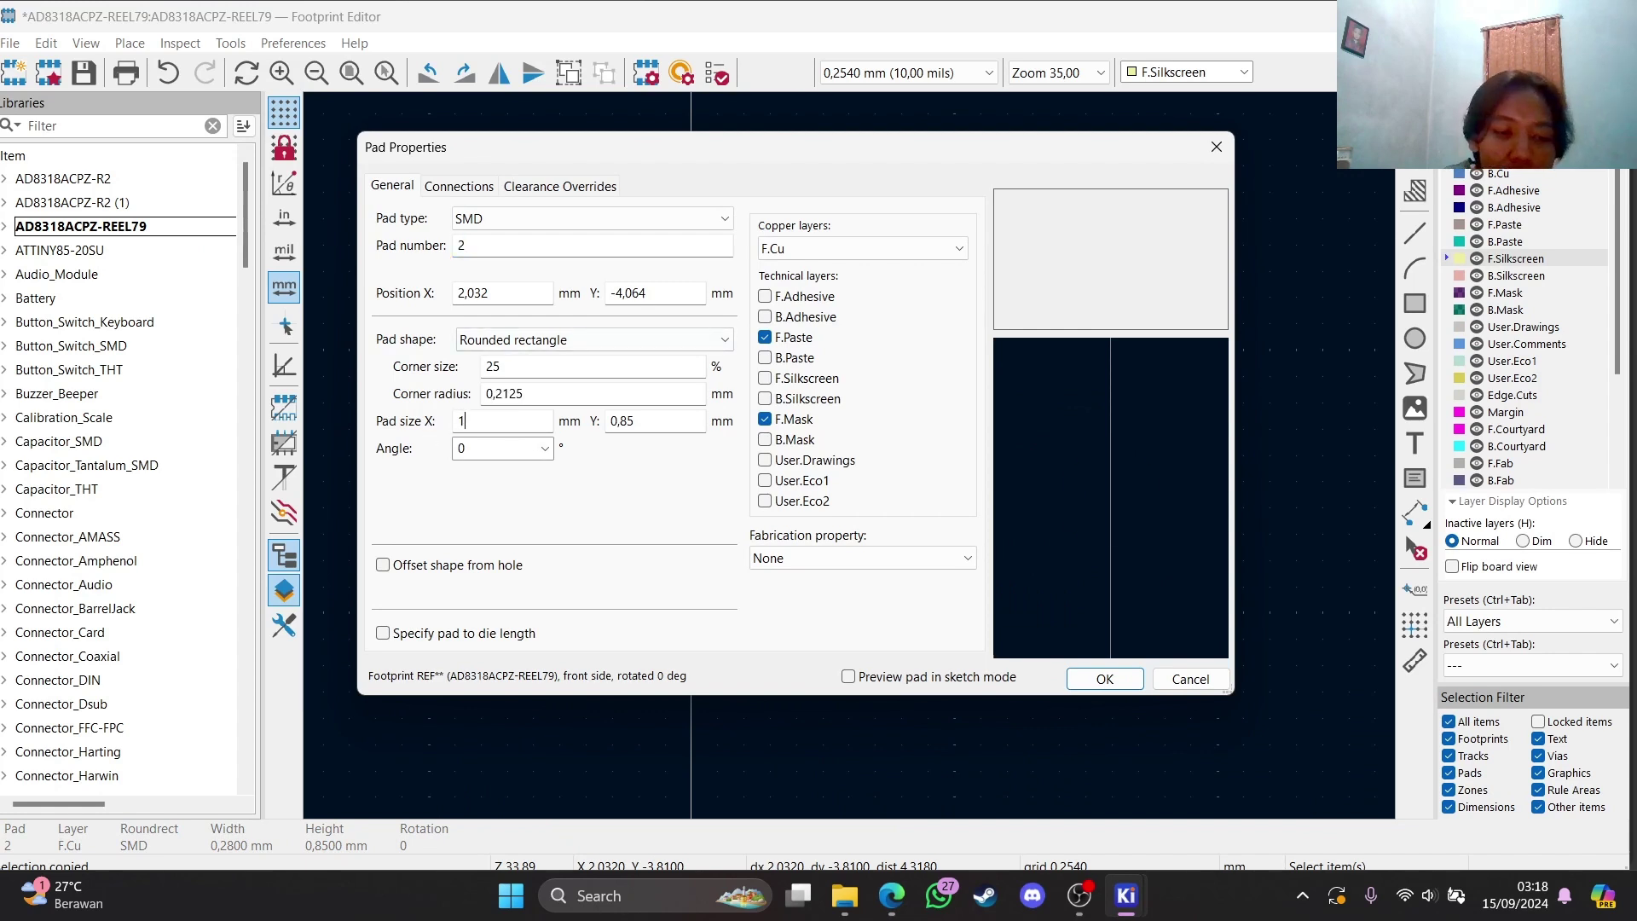
text(,95)
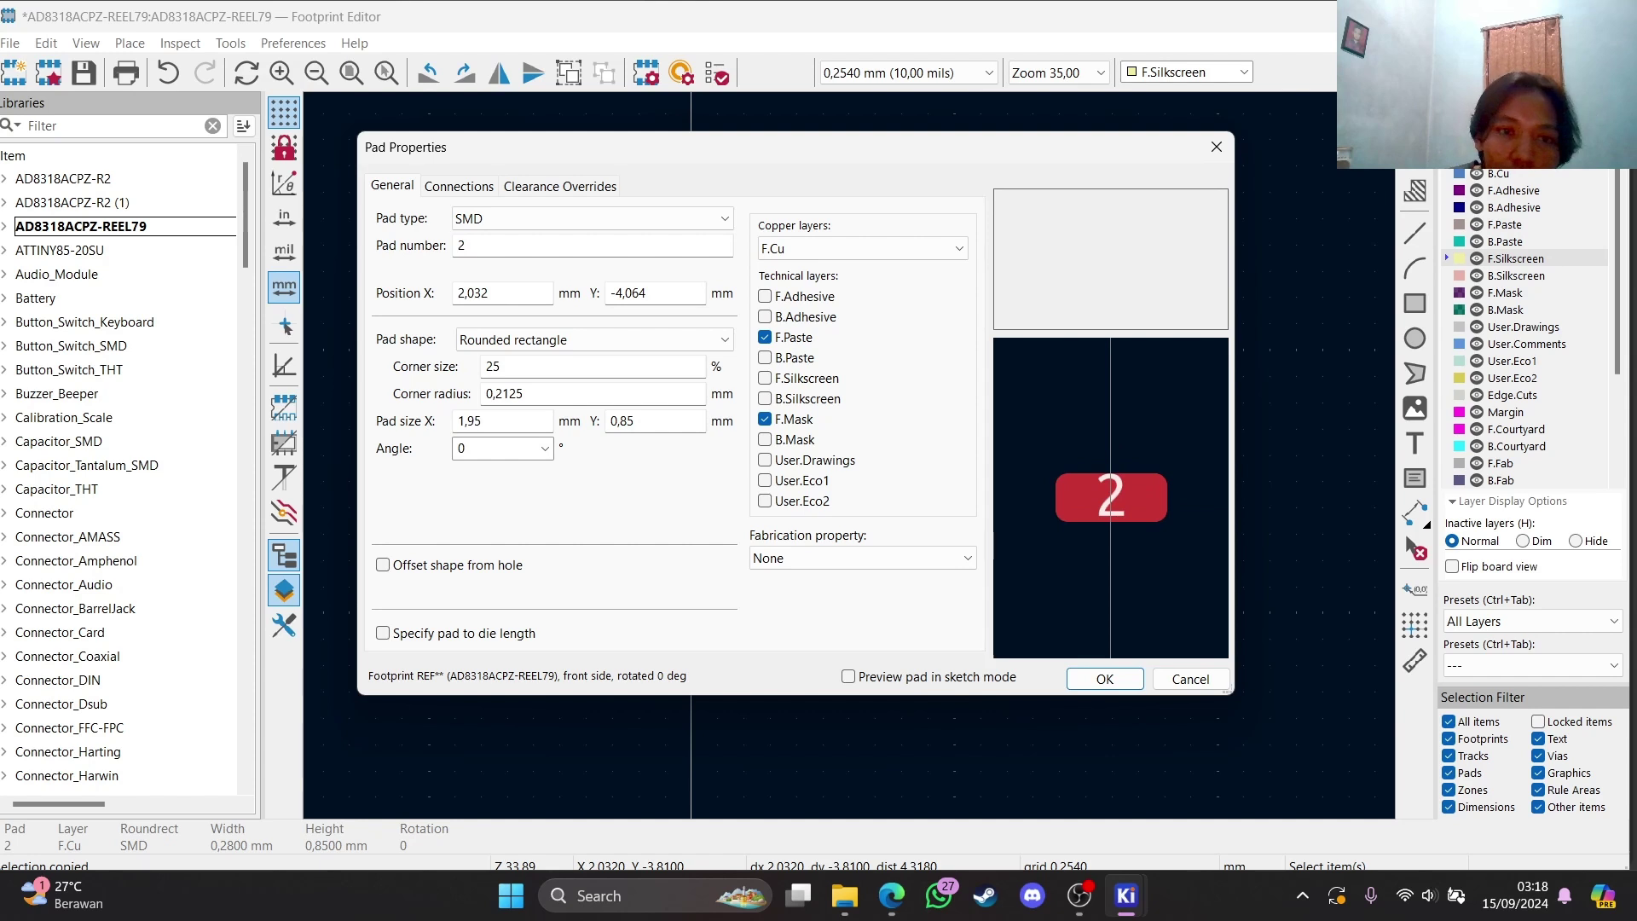
click(644, 420)
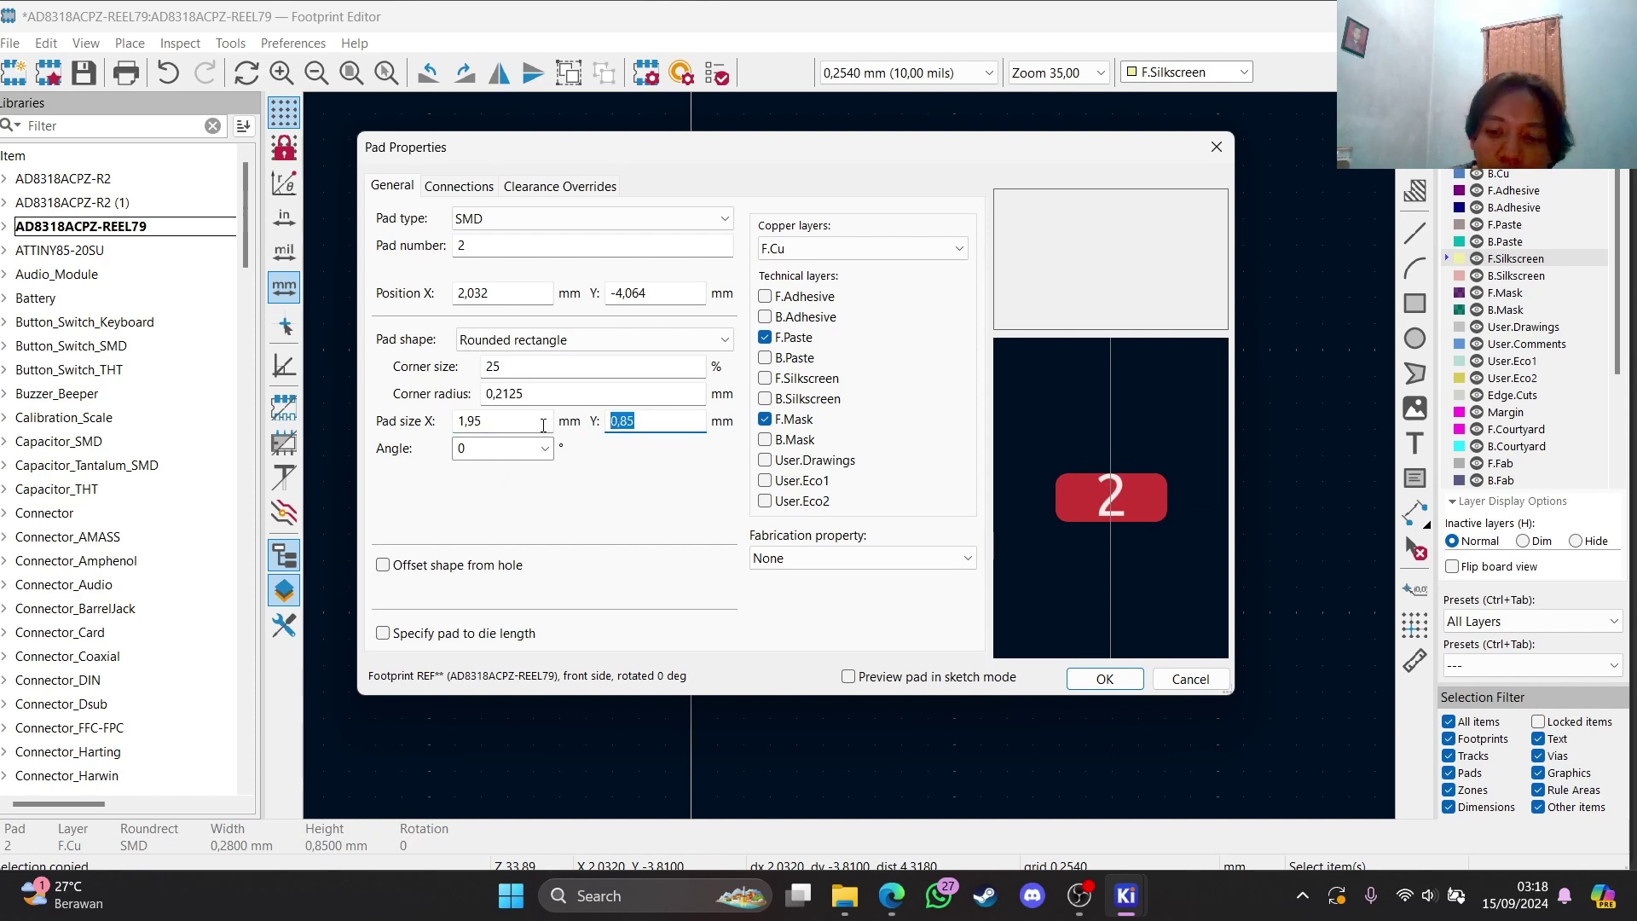
text(1,95)
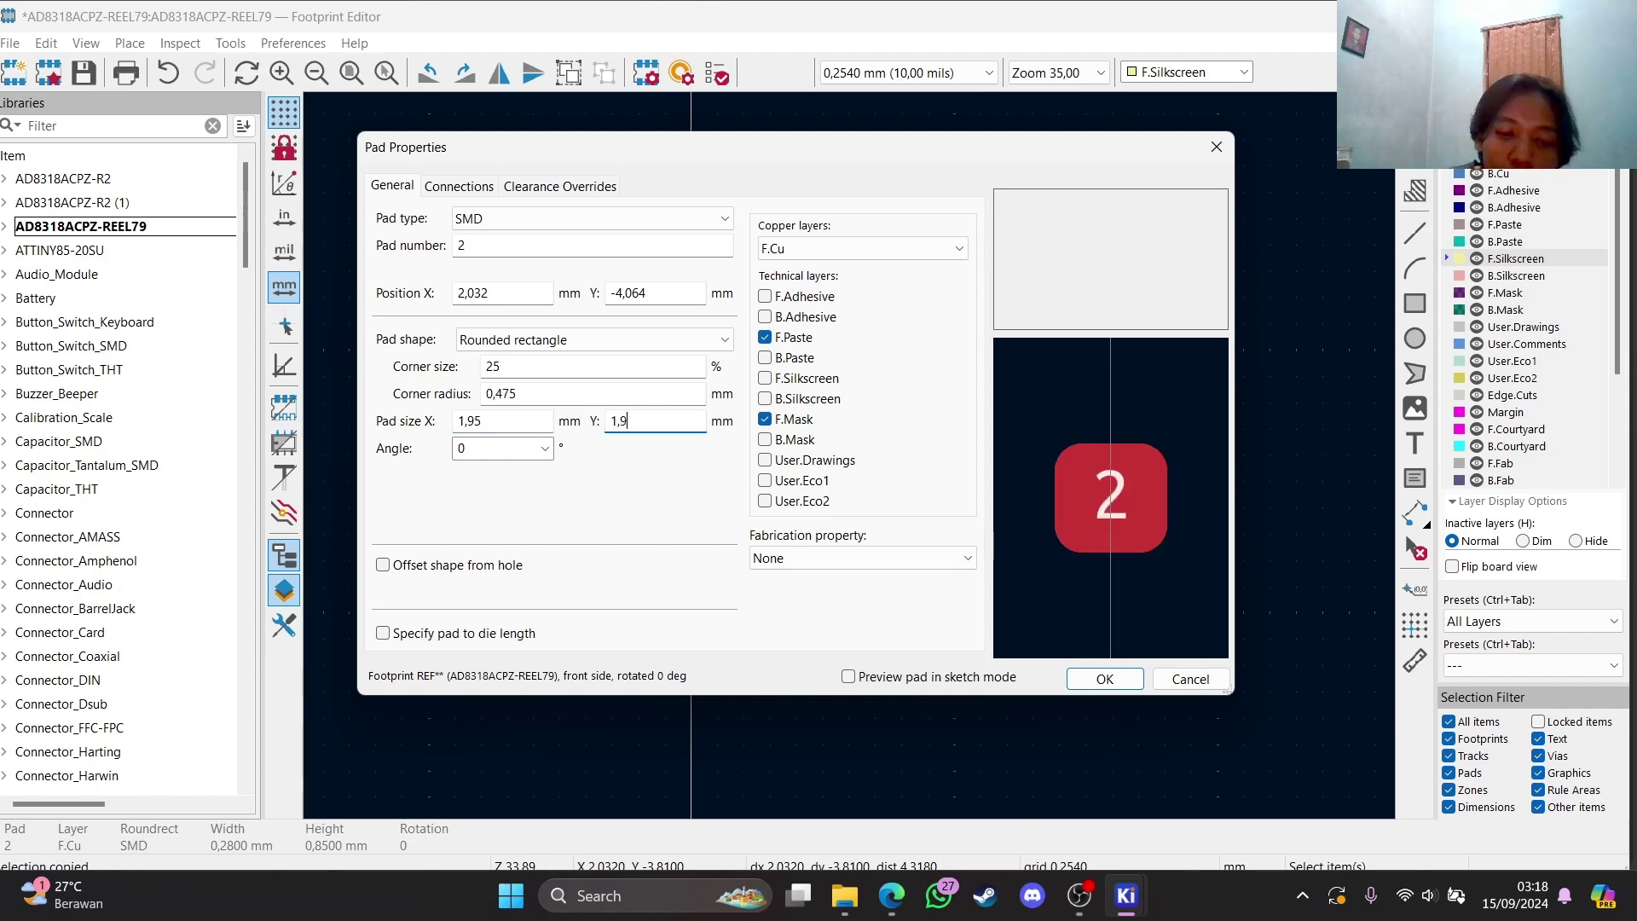
click(1104, 678)
drag(934, 444, 902, 468)
click(1286, 473)
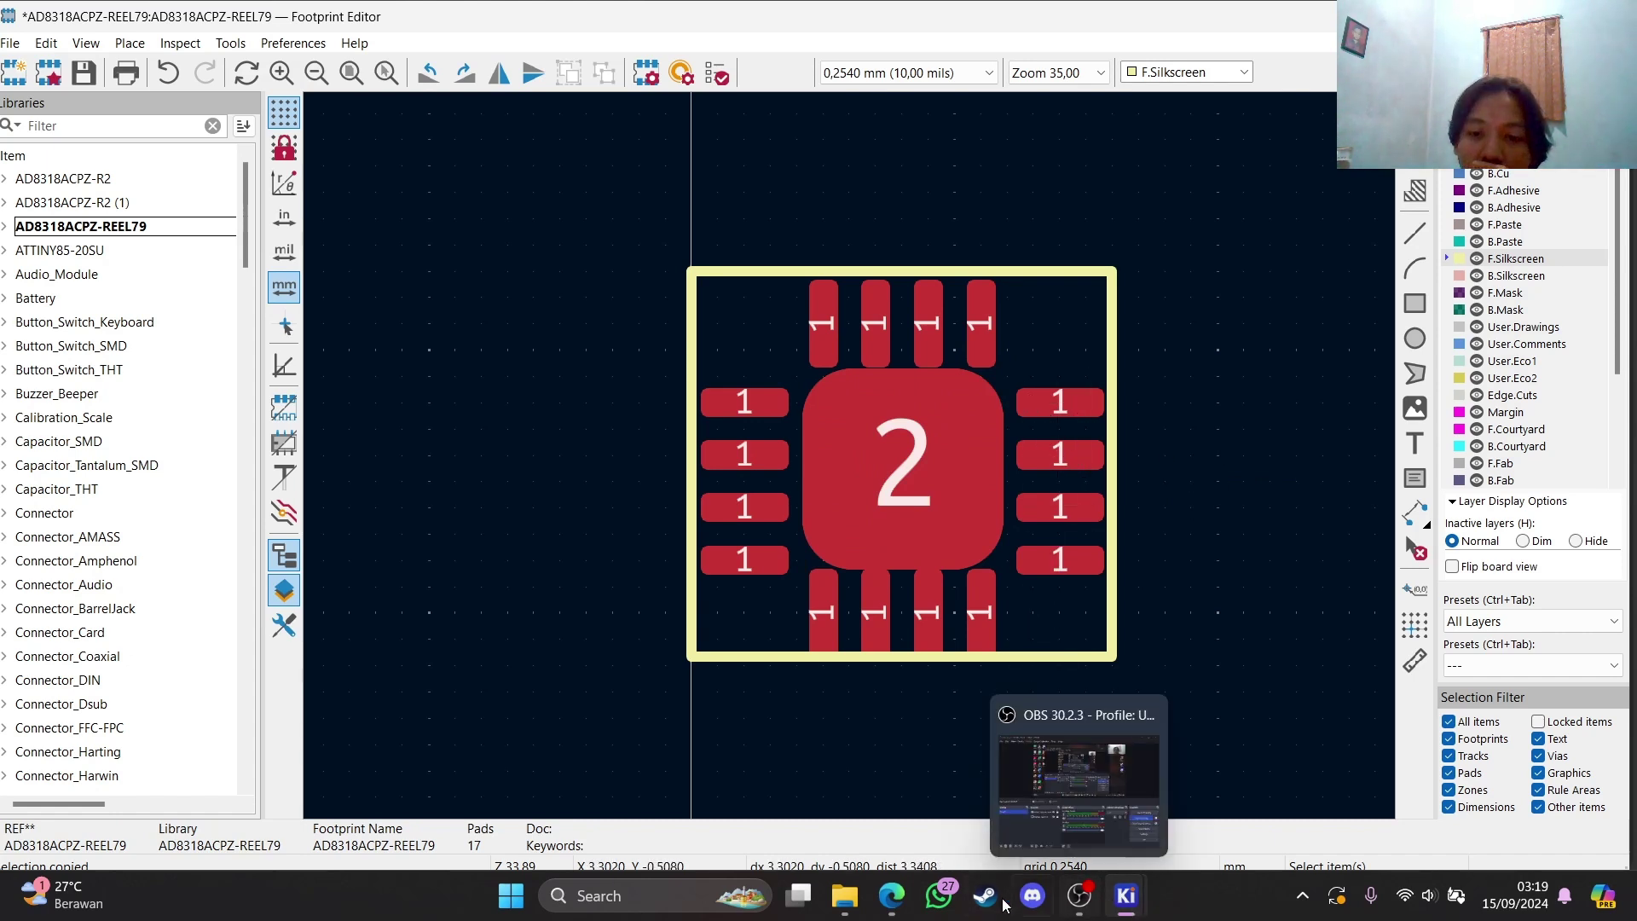
click(892, 895)
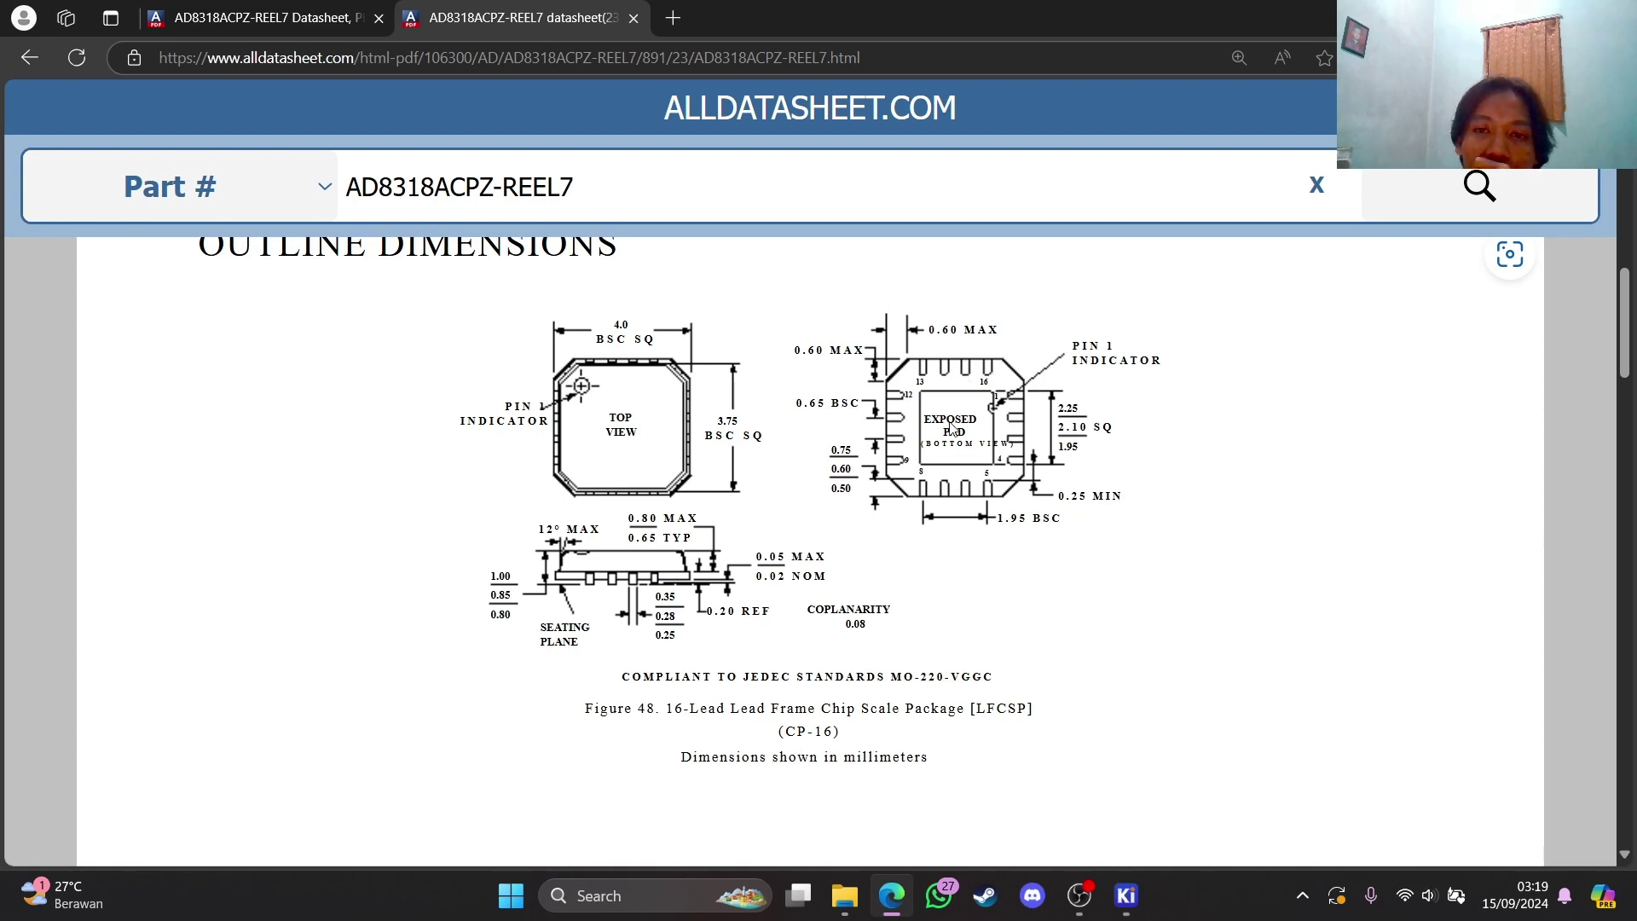
mouse_move(1081, 902)
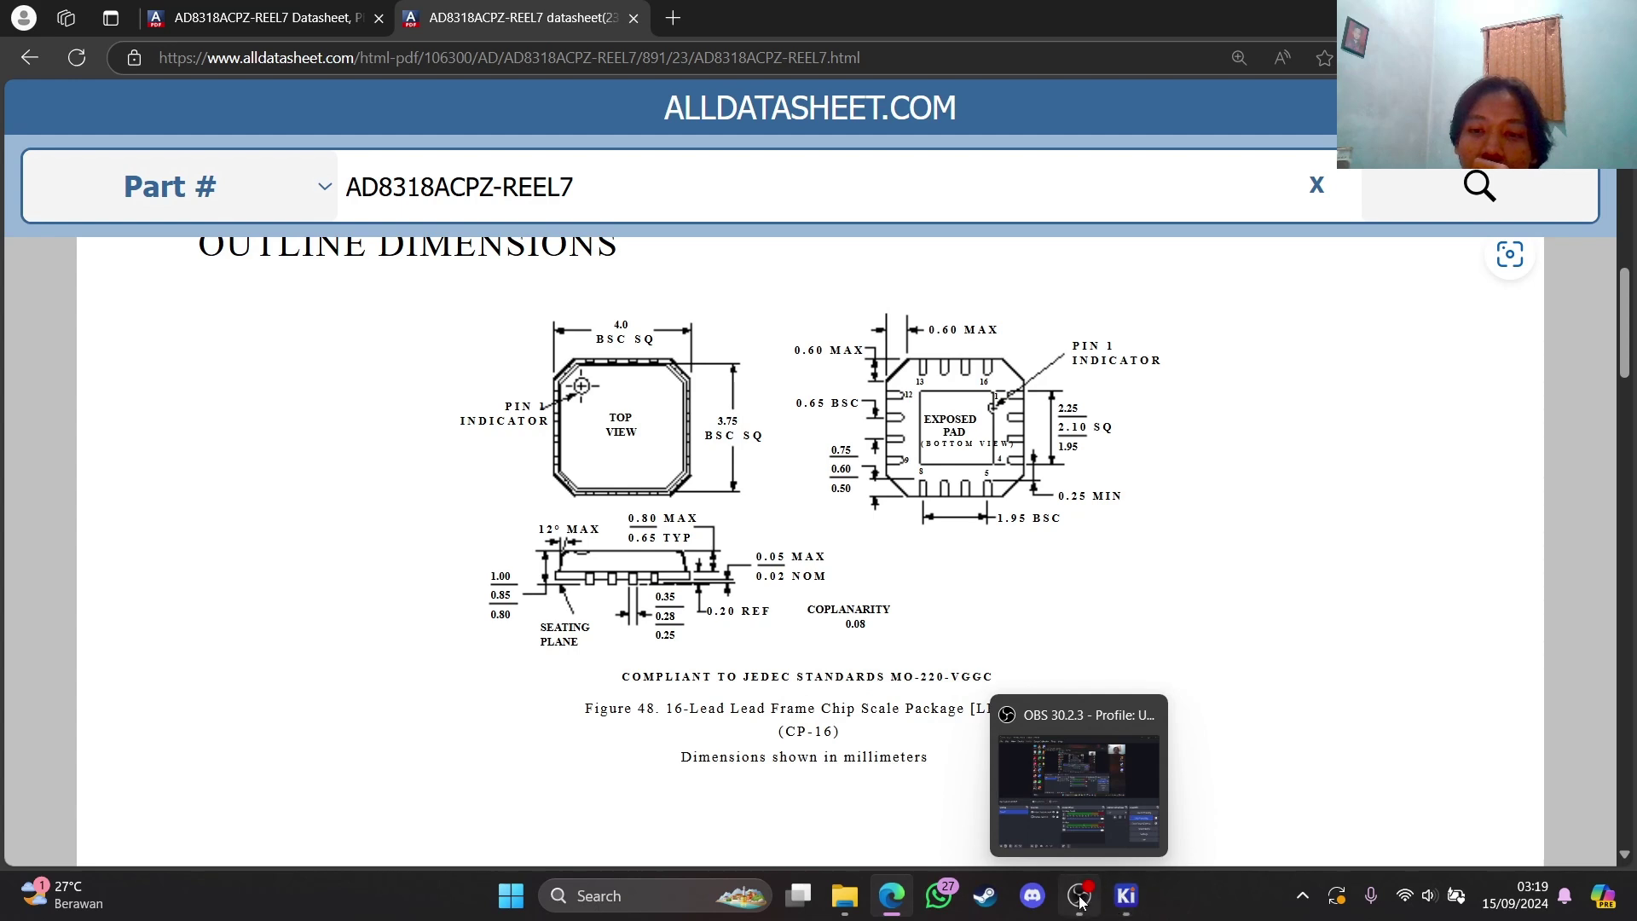
click(1355, 802)
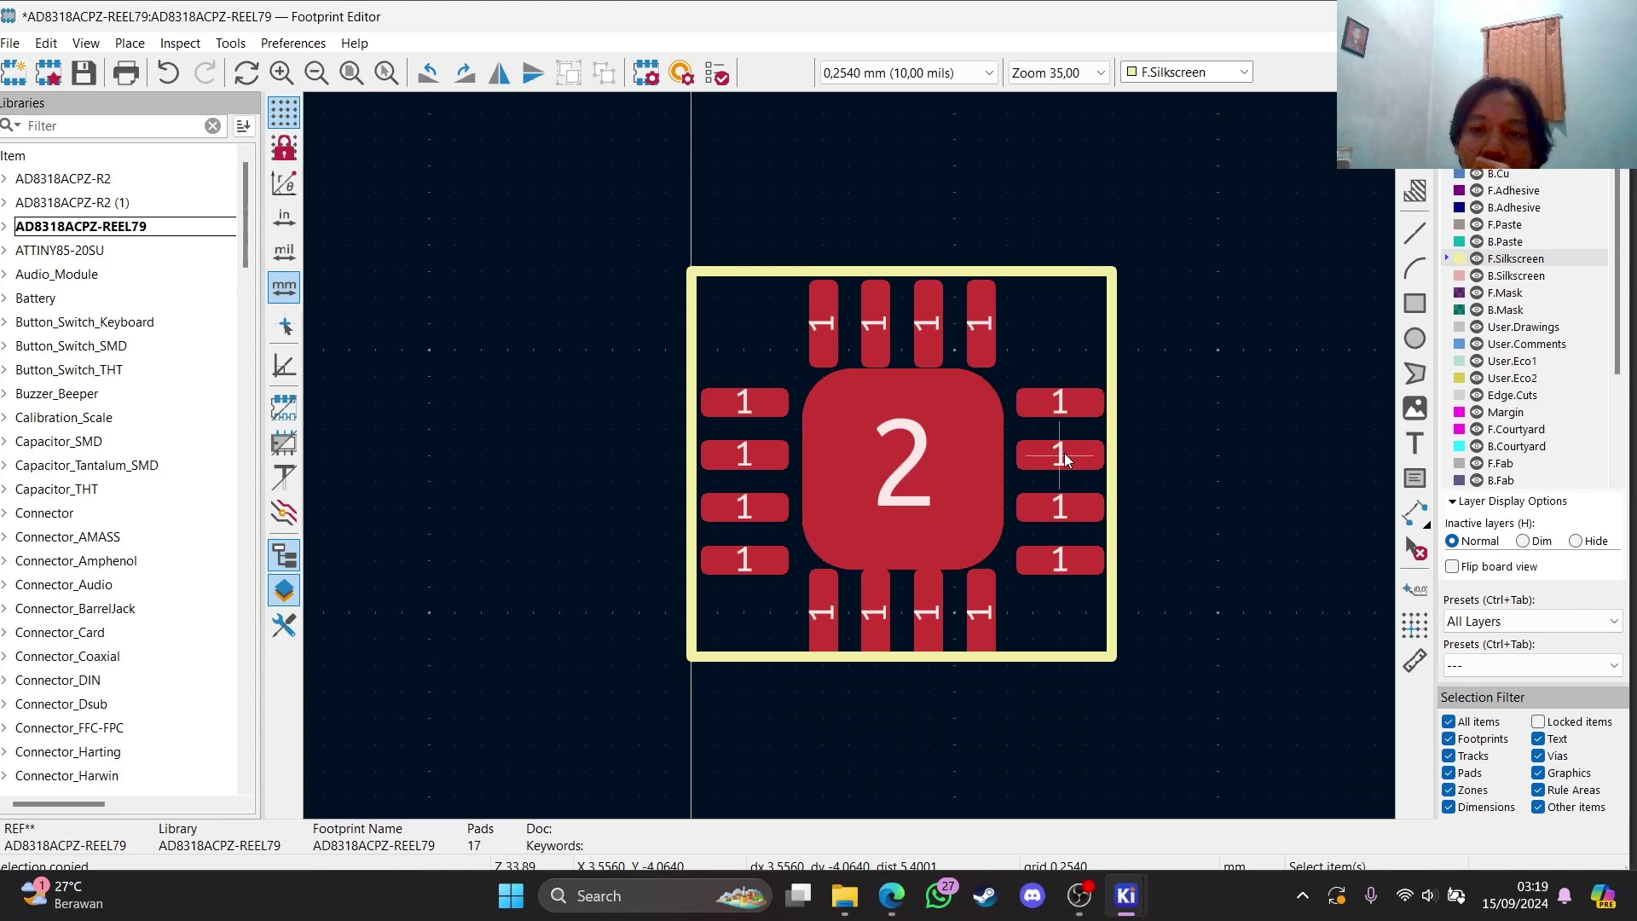
Number the right-side pads below pad 1 as 2, 3 and 4, top to bottom
scroll(1065, 459, up, 3)
scroll(850, 457, down, 1)
click(880, 445)
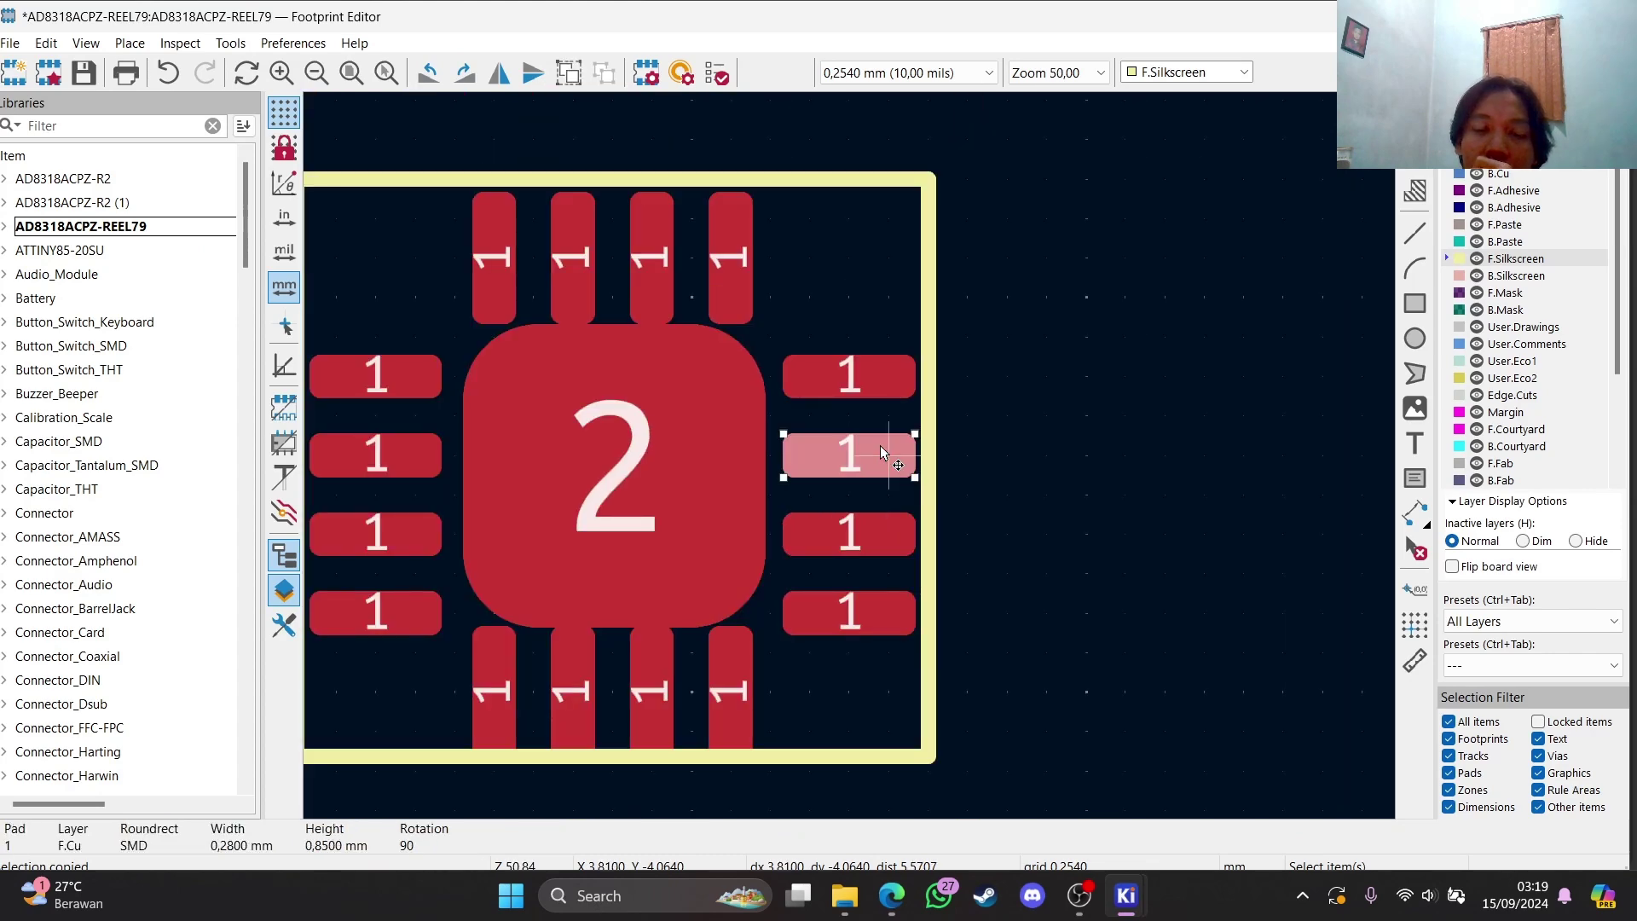
double_click(880, 445)
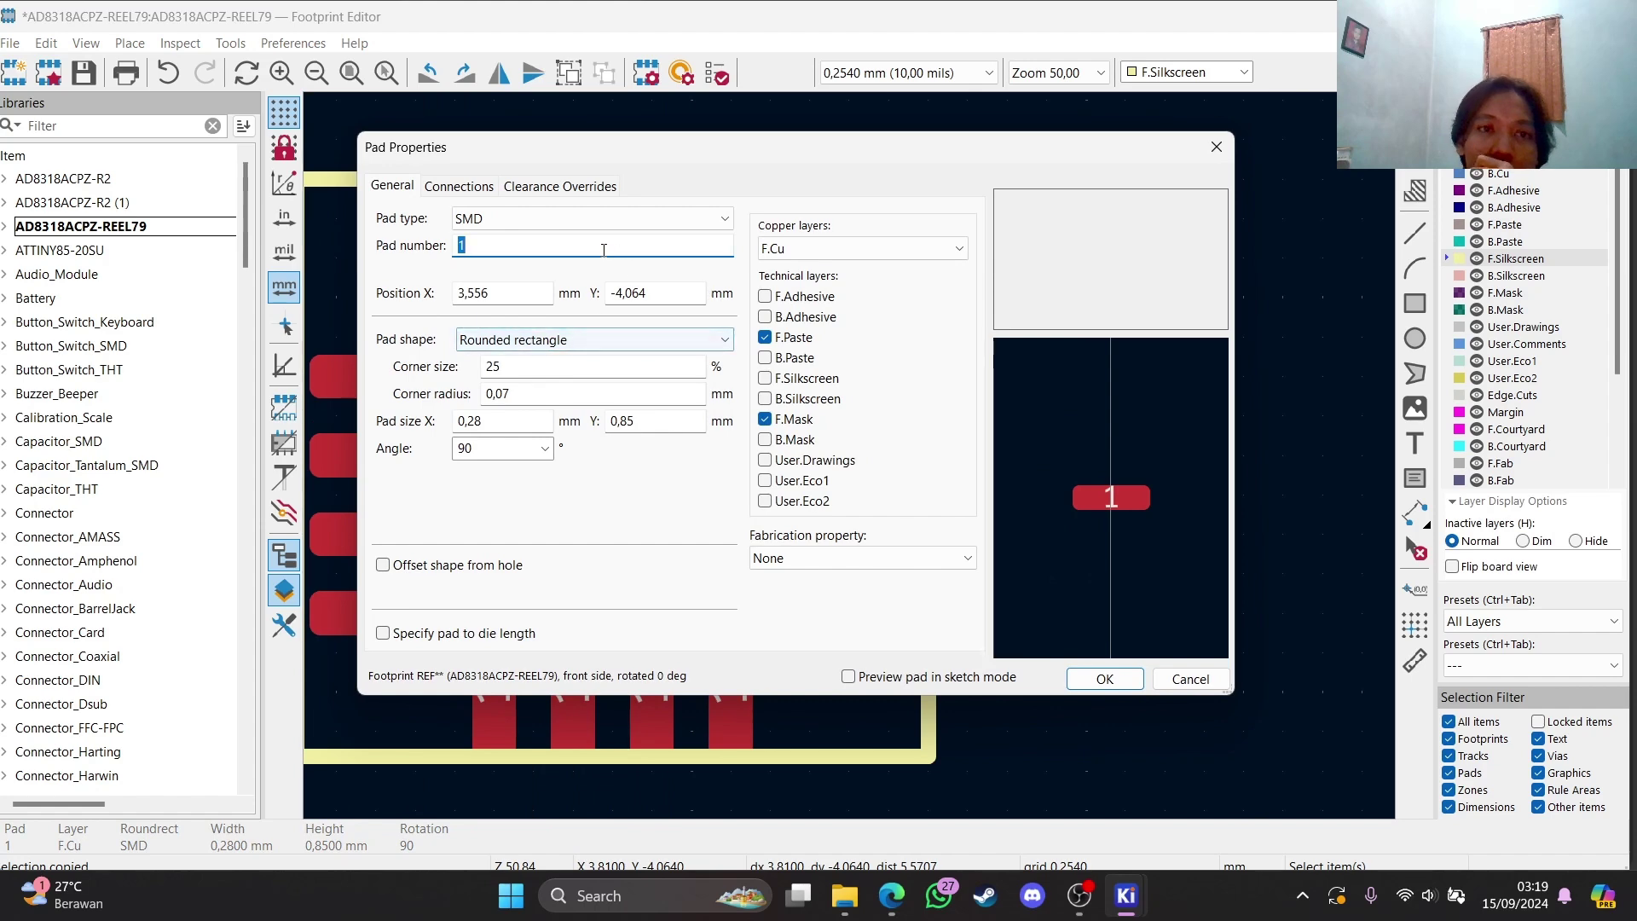
text(2)
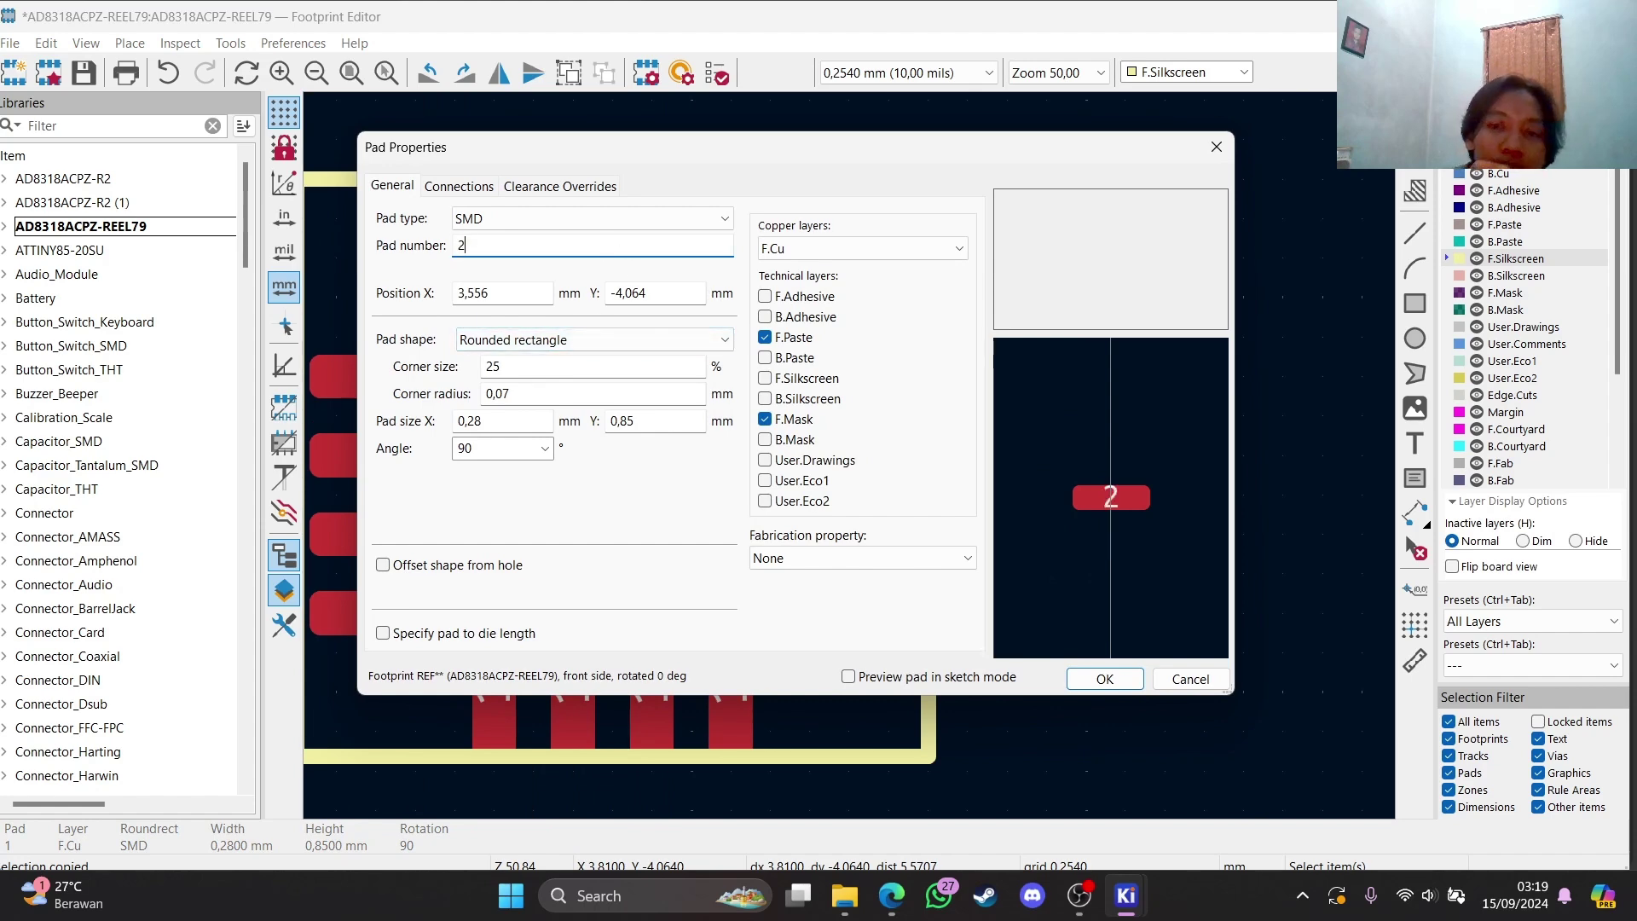
click(1079, 677)
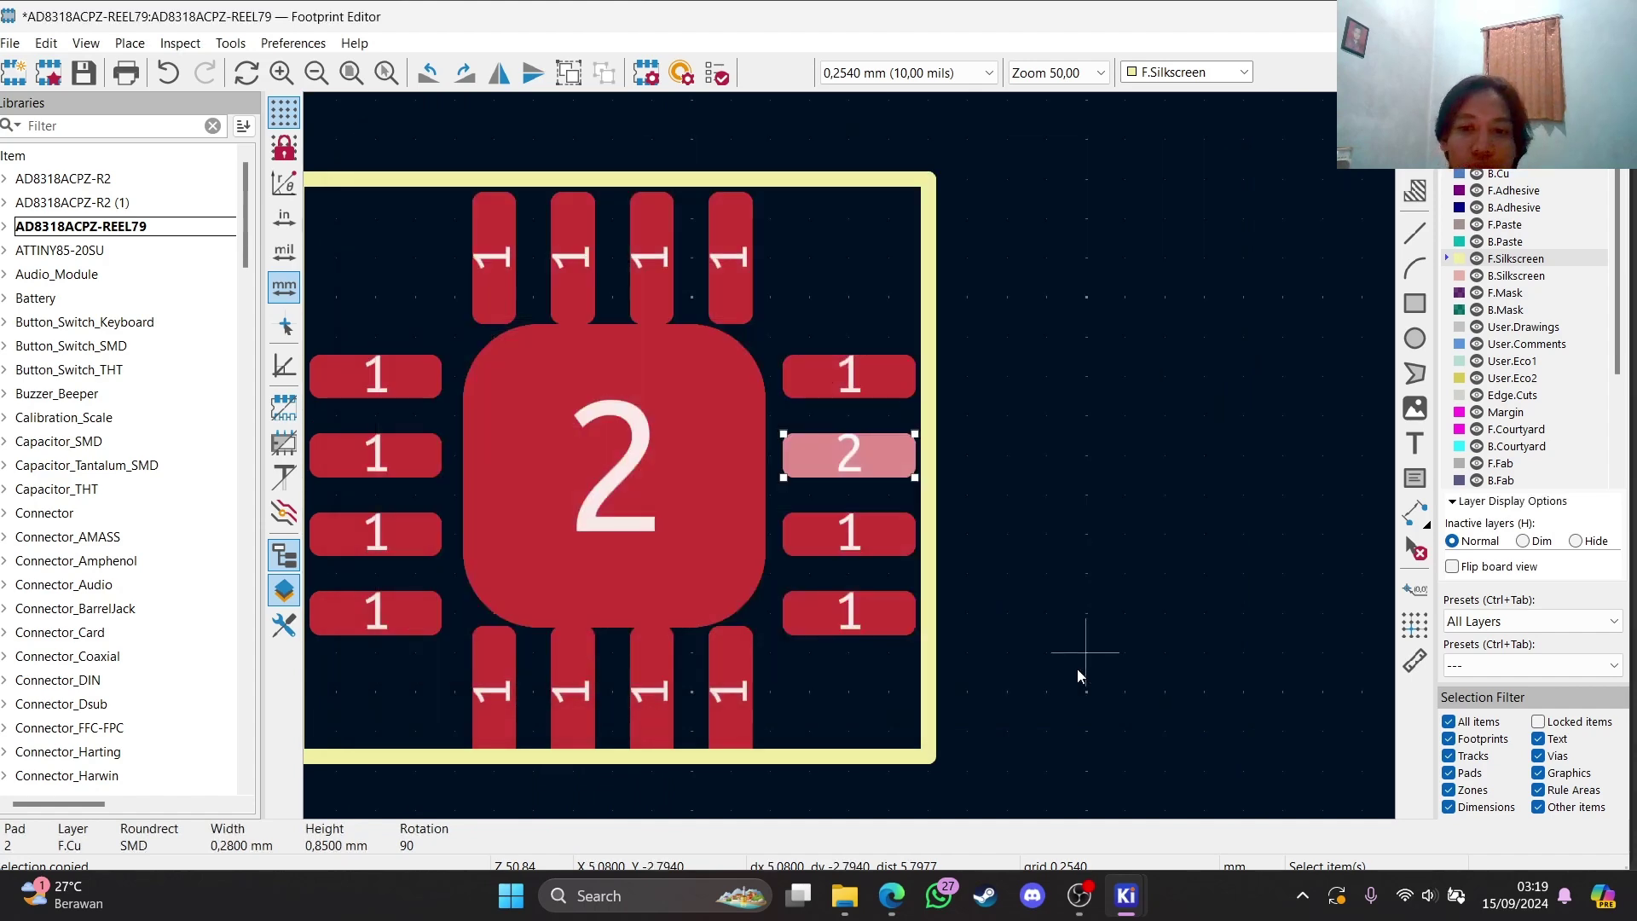
double_click(834, 521)
text(3)
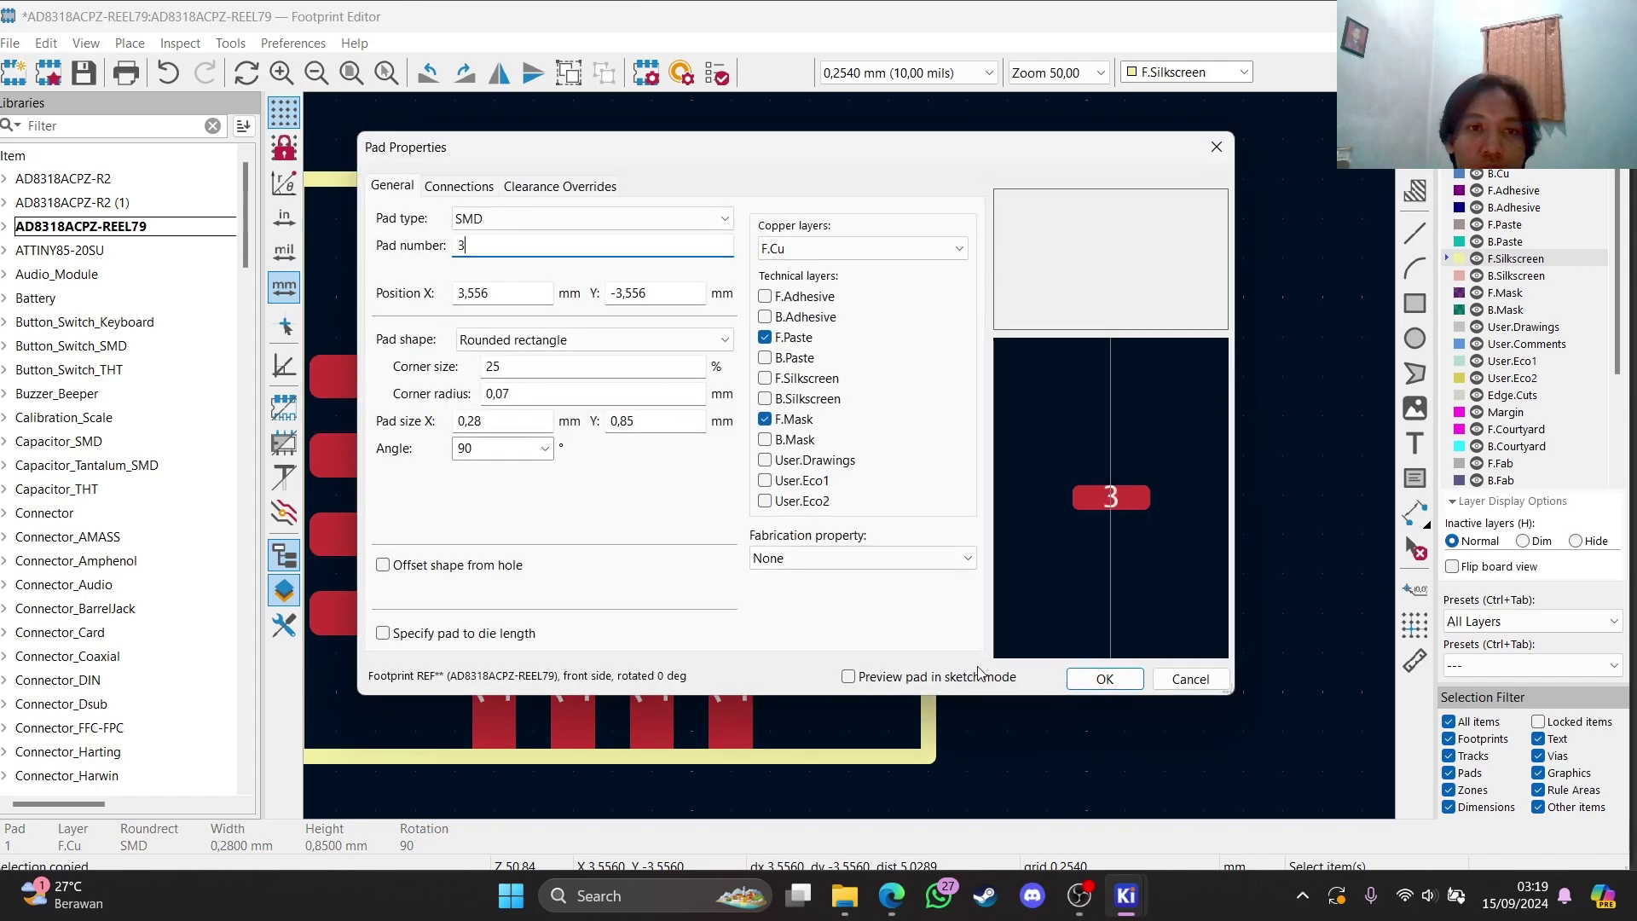
click(1089, 680)
double_click(834, 628)
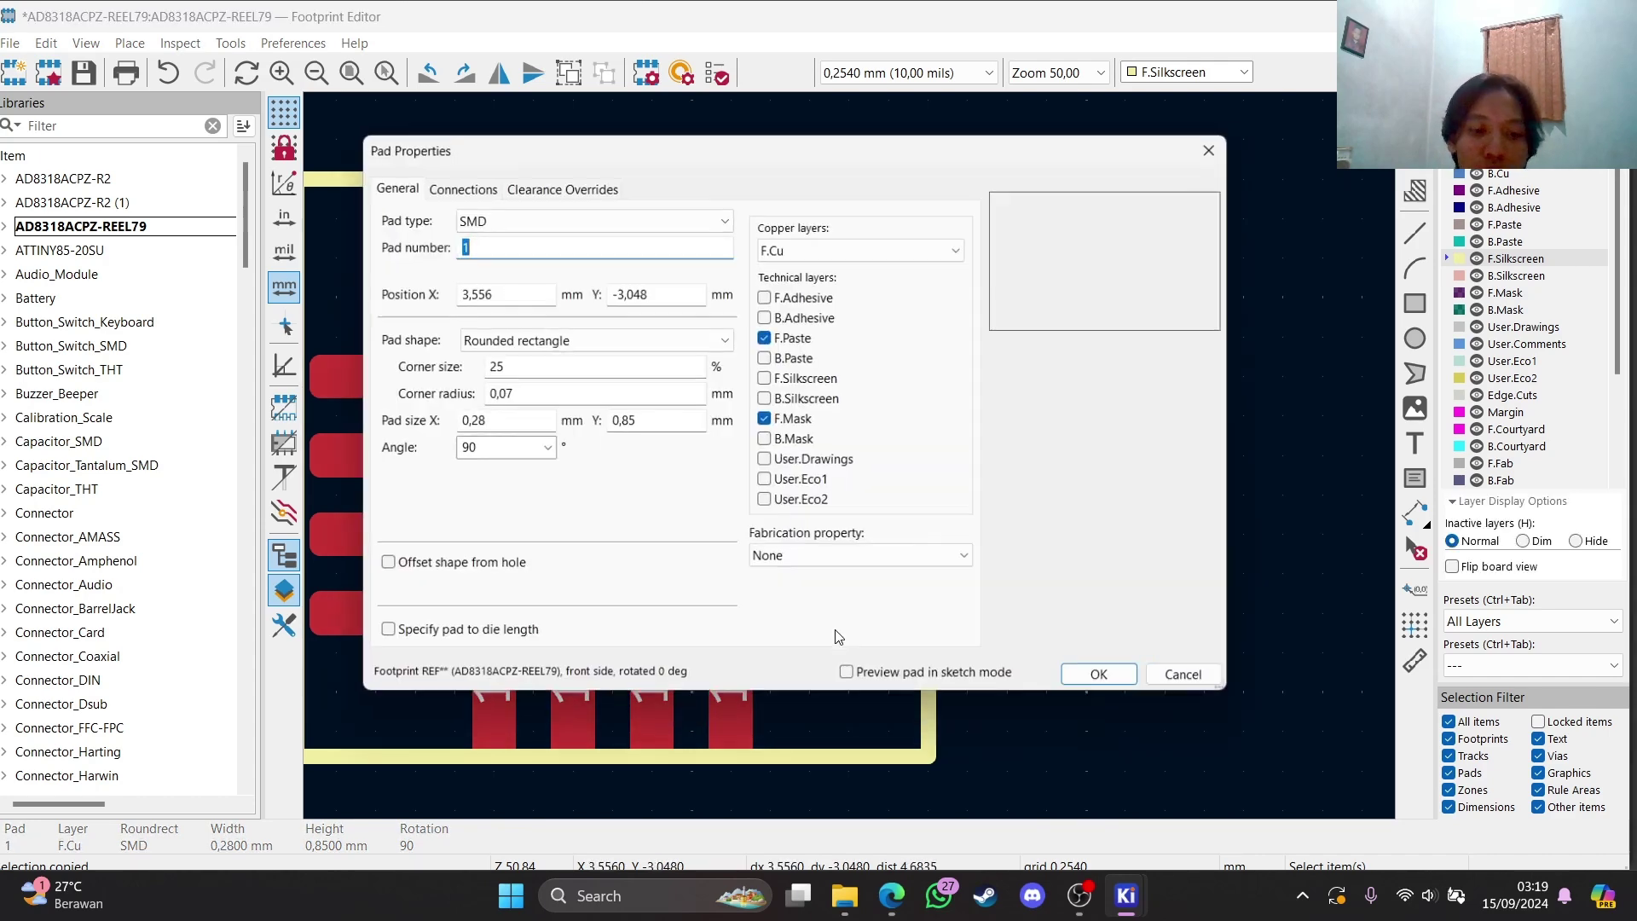
text(4)
click(1099, 679)
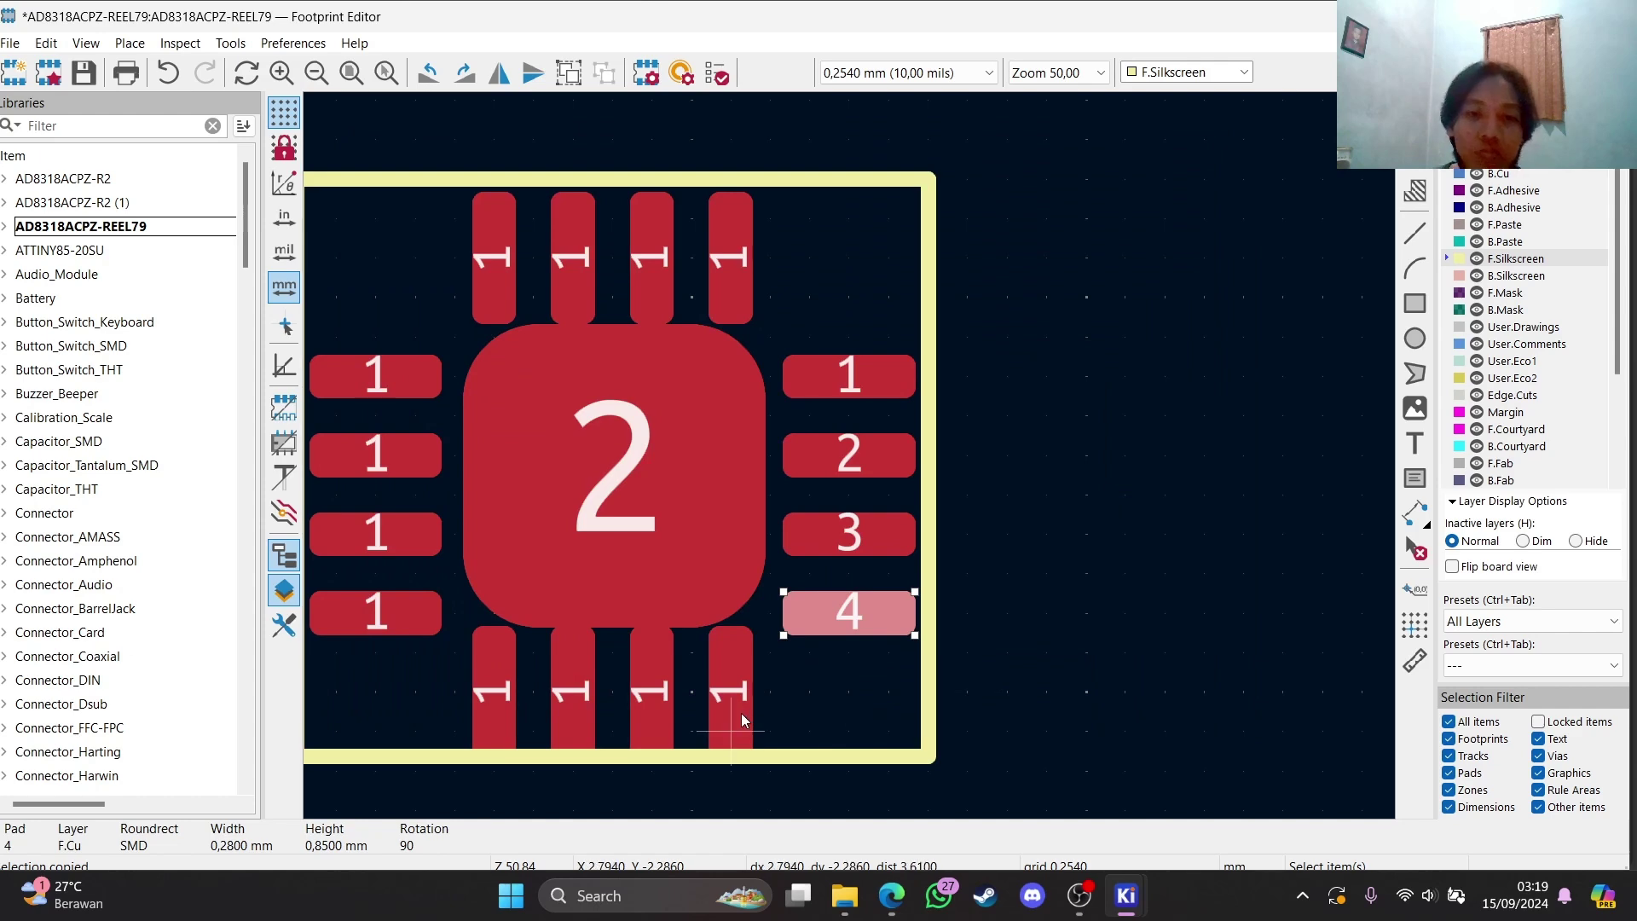
Number the bottom-row pads 5, 6, 7 and 8 from right to left
click(744, 716)
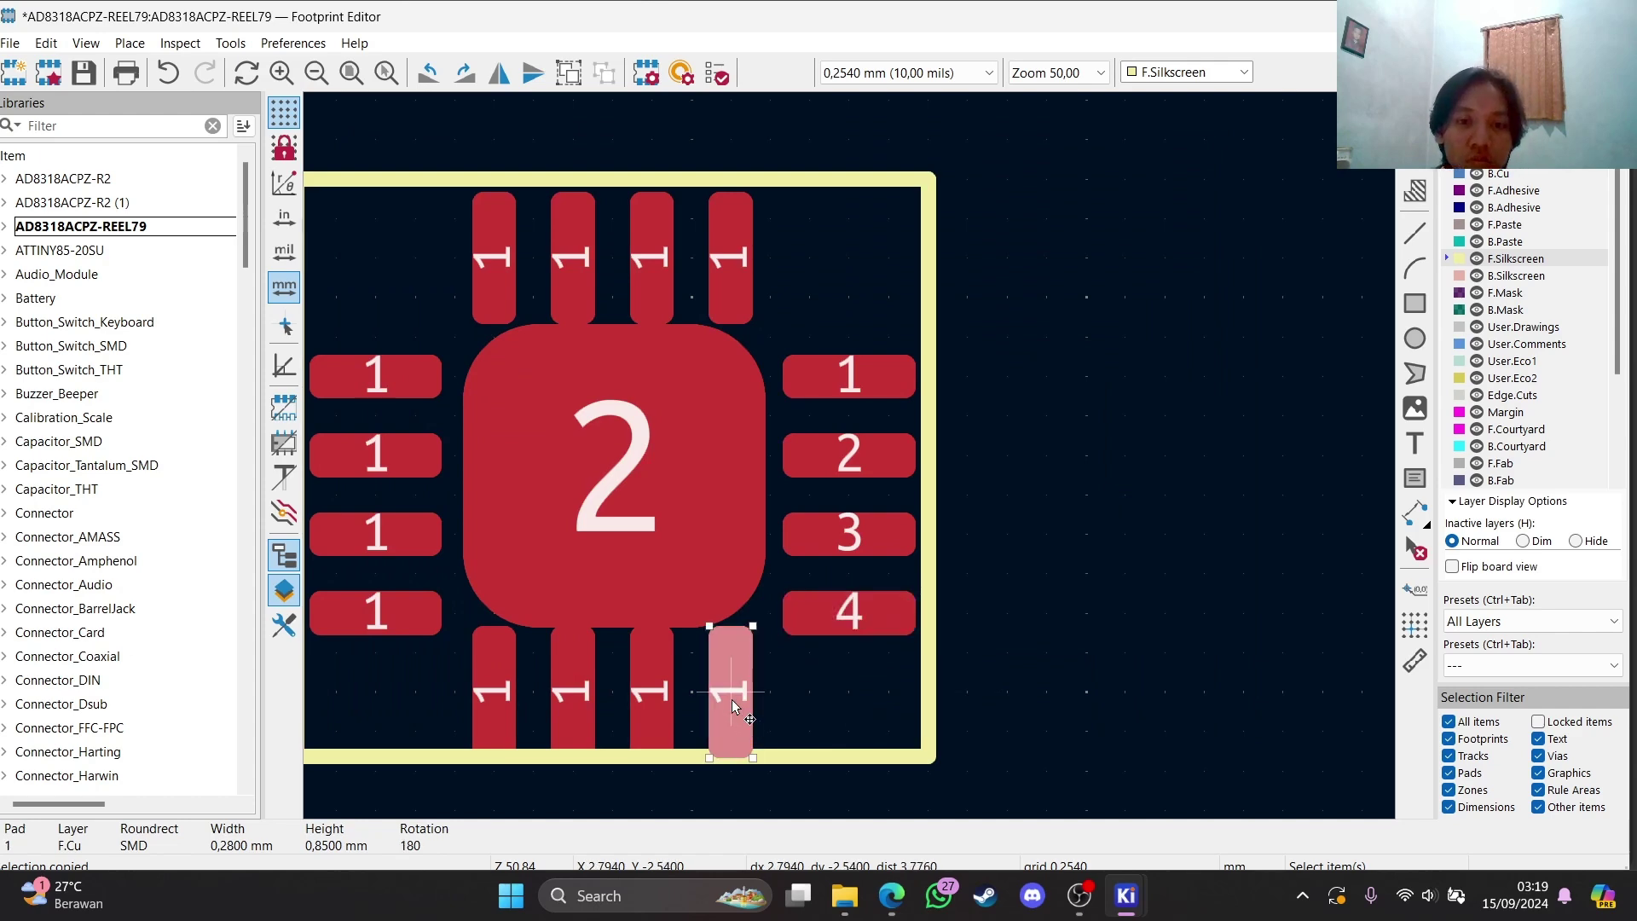
double_click(732, 699)
text(5)
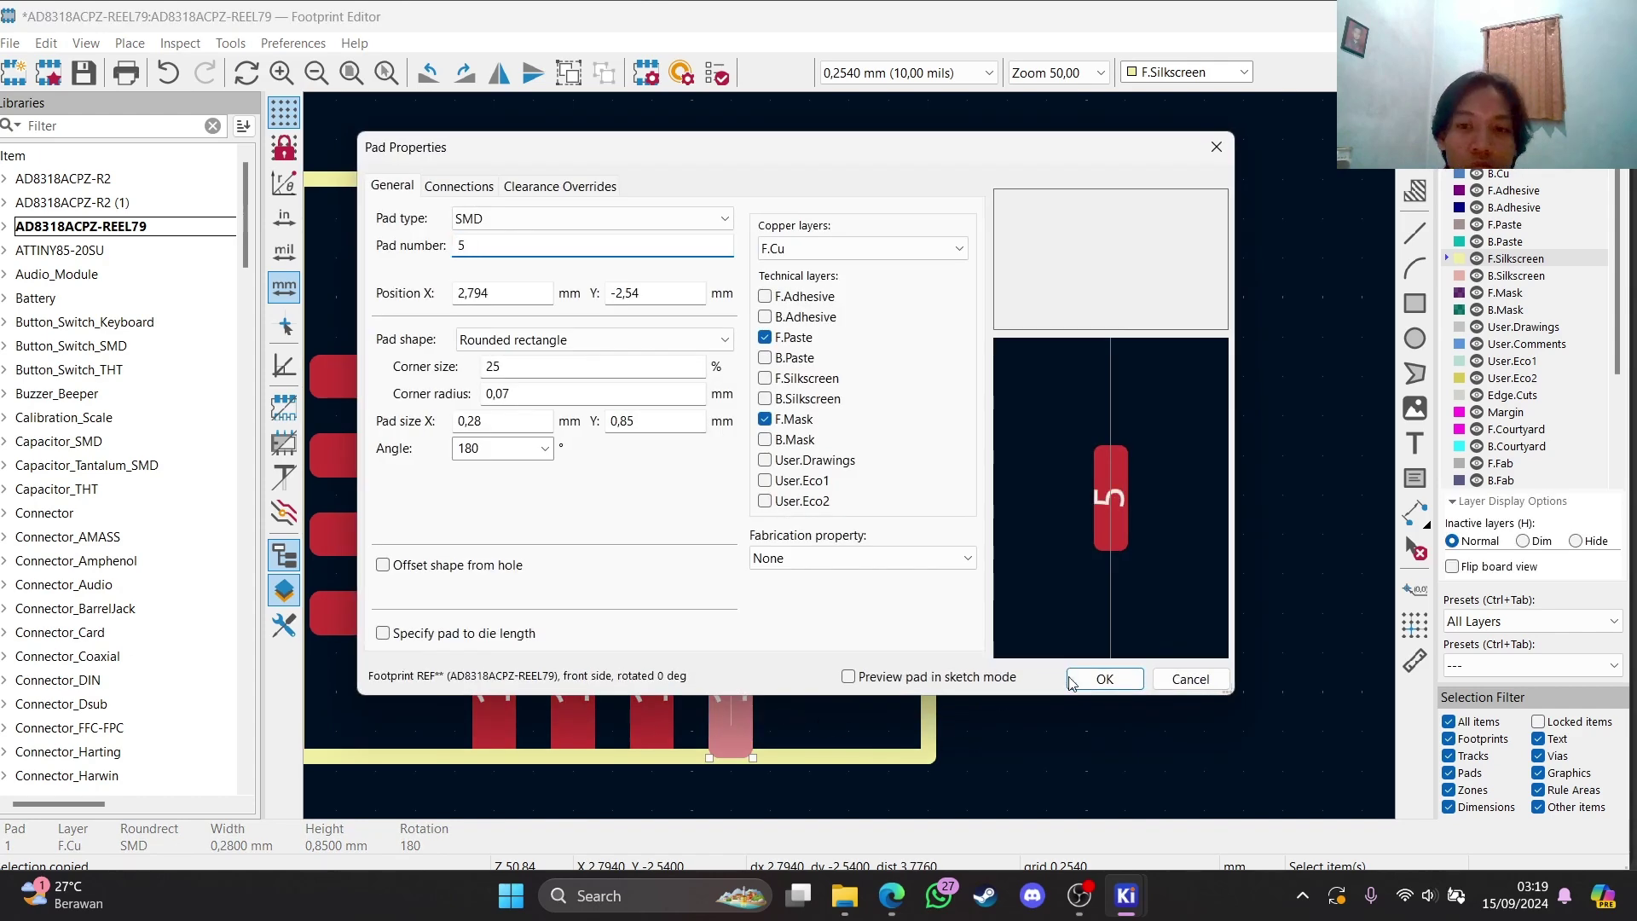
click(1072, 680)
double_click(679, 723)
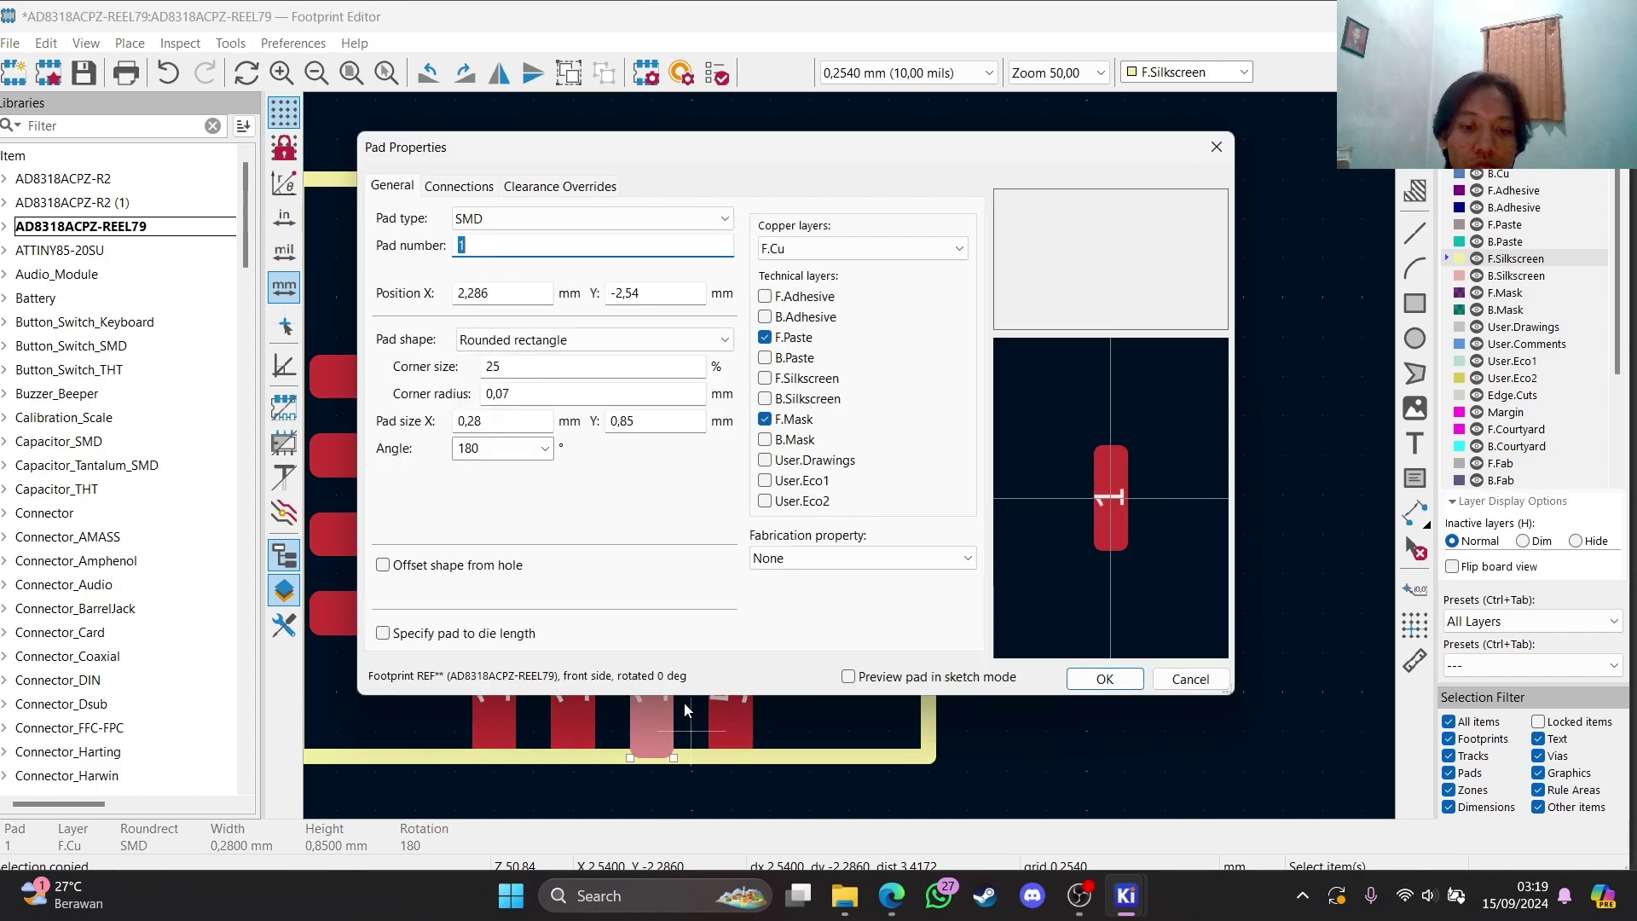
text(6)
click(1103, 680)
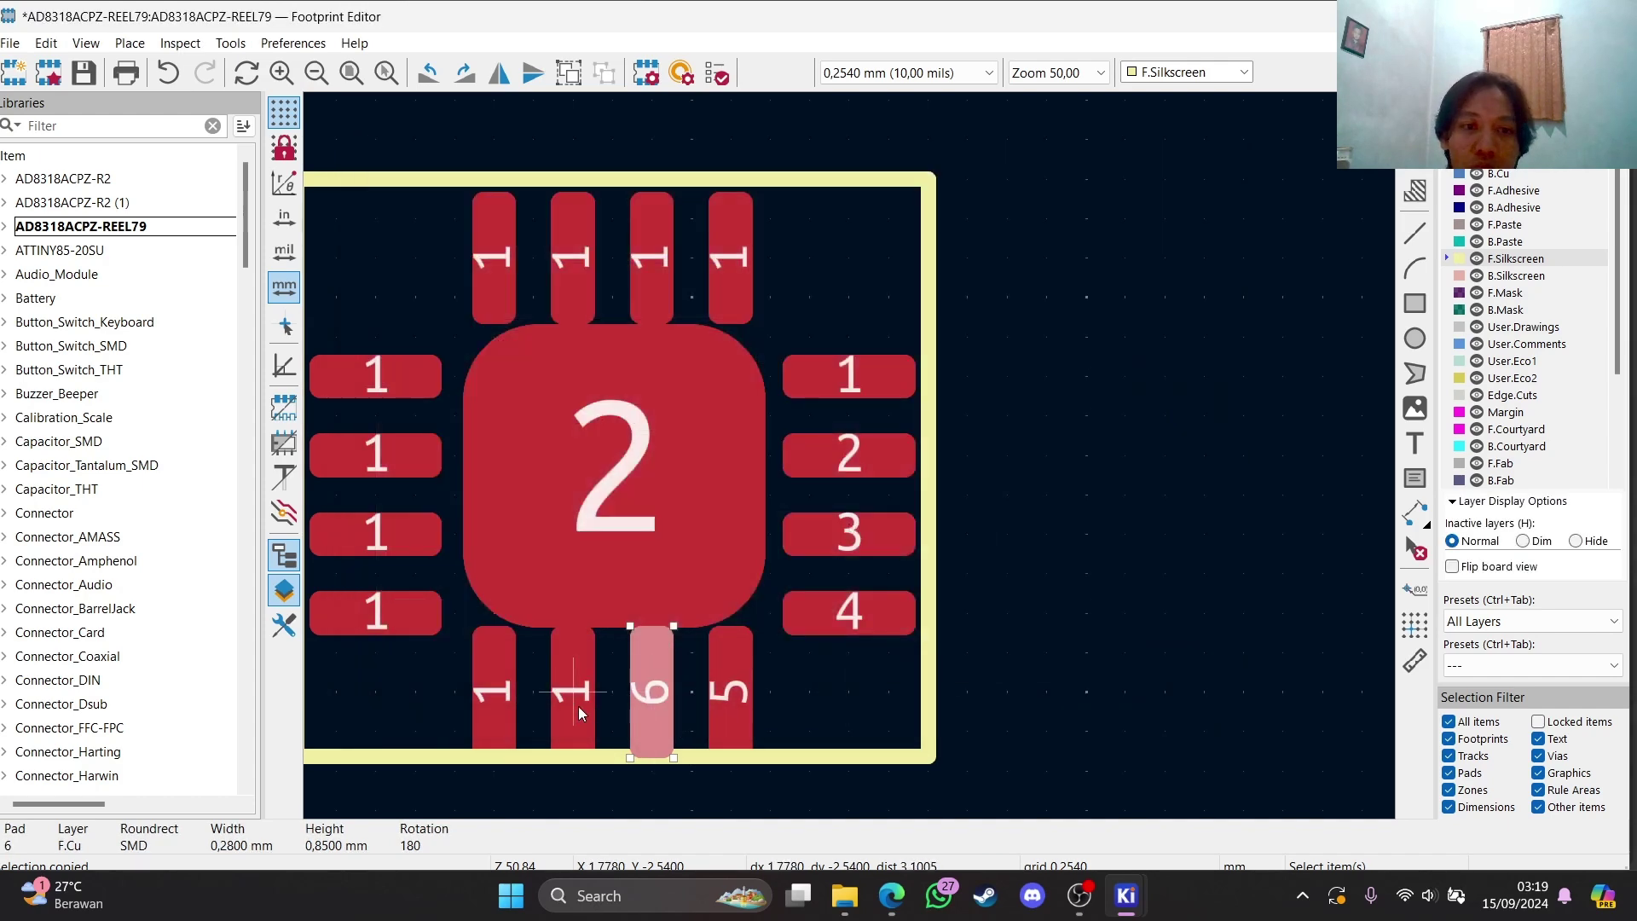
double_click(576, 704)
text(7)
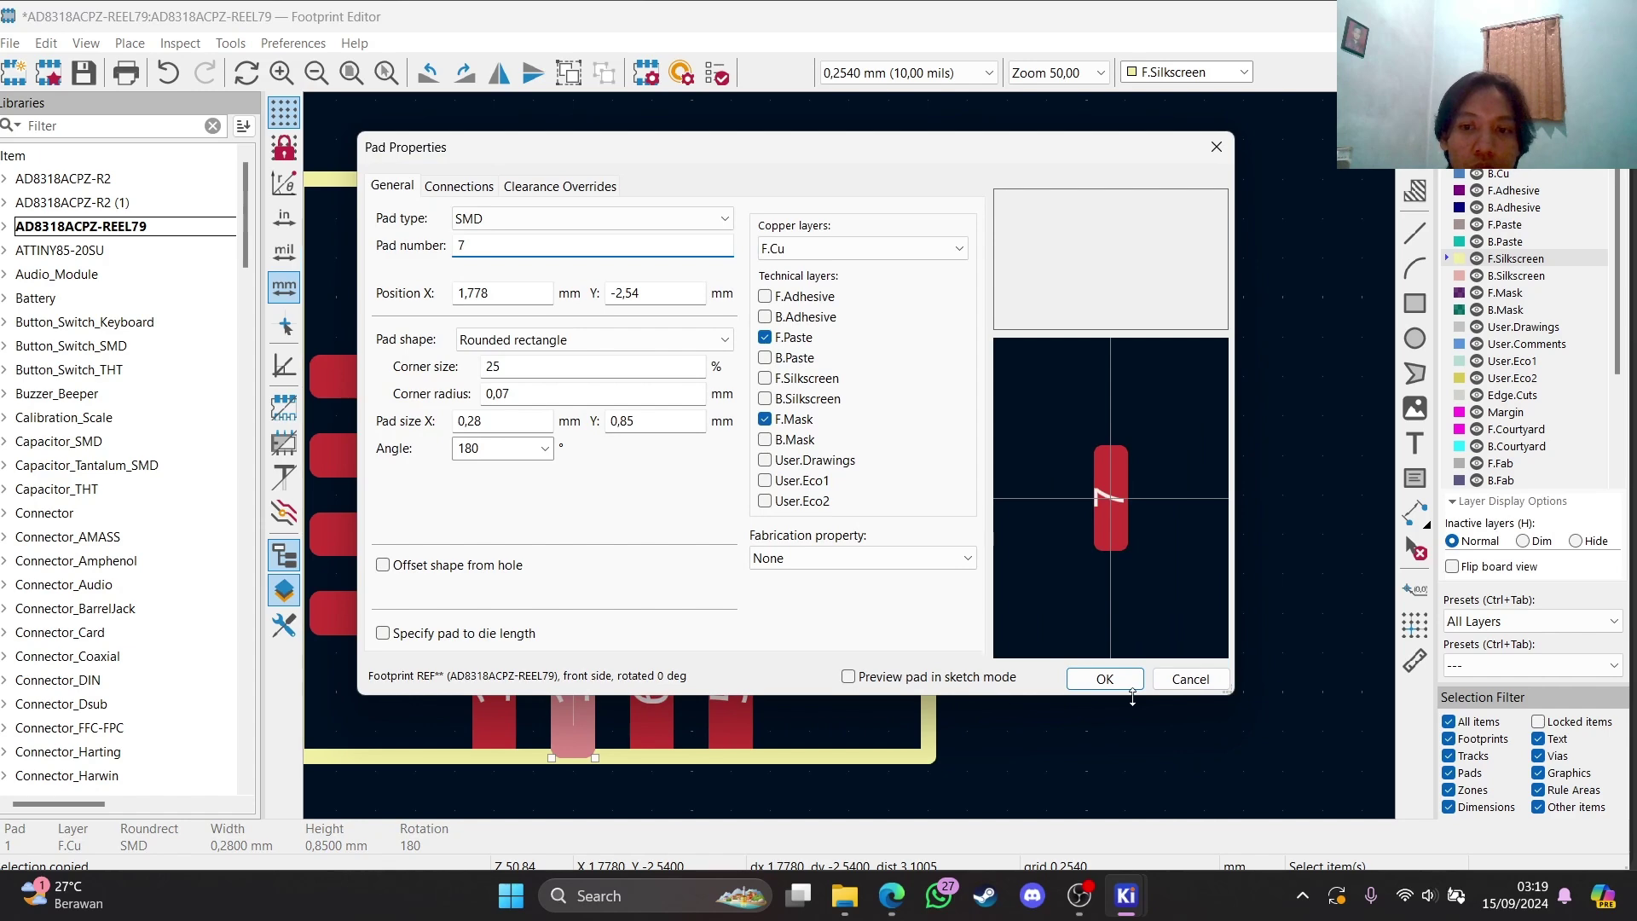
click(1105, 680)
double_click(497, 710)
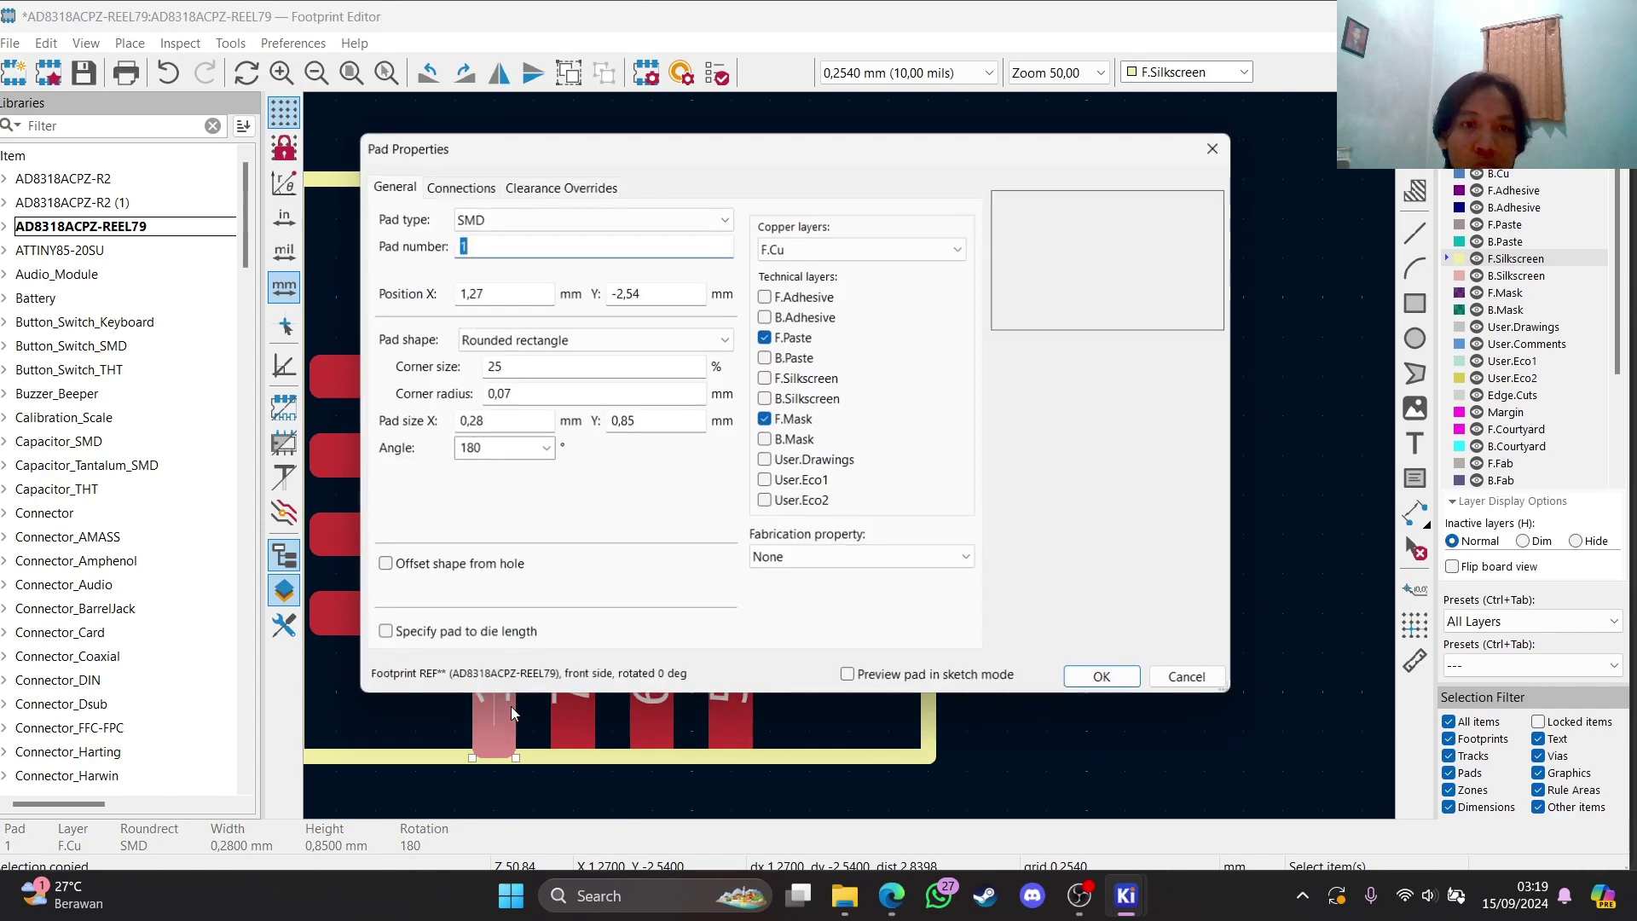
text(7)
key(BackSpace)
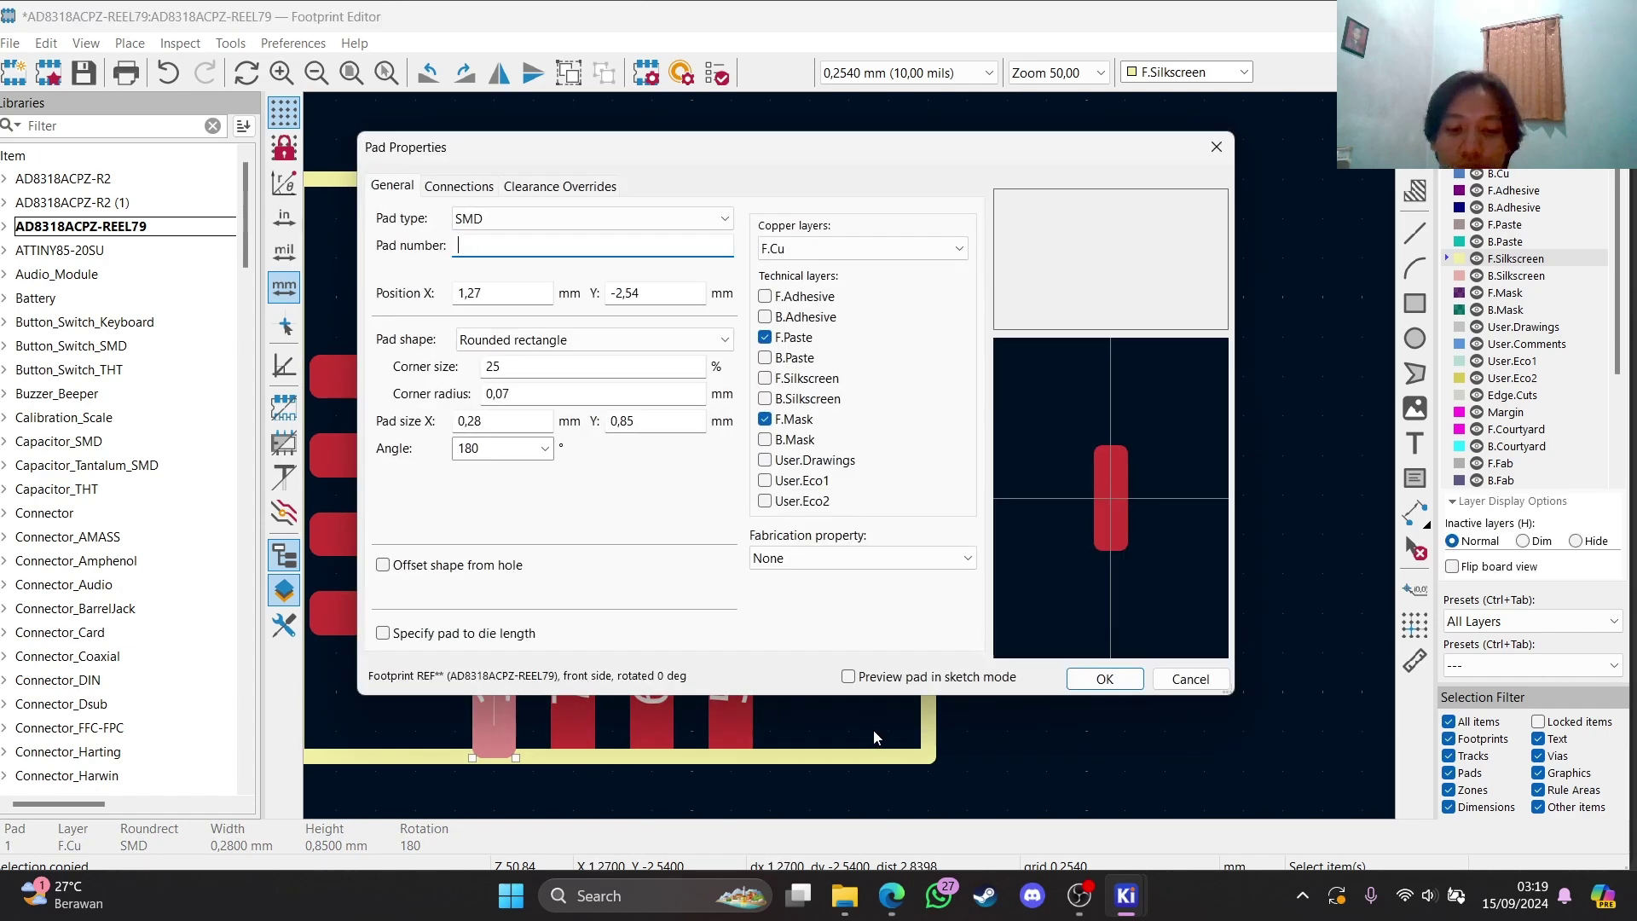
text(8)
key(Return)
Number the four left-side pads 9, 10, 11 and 12, from bottom to top
double_click(392, 613)
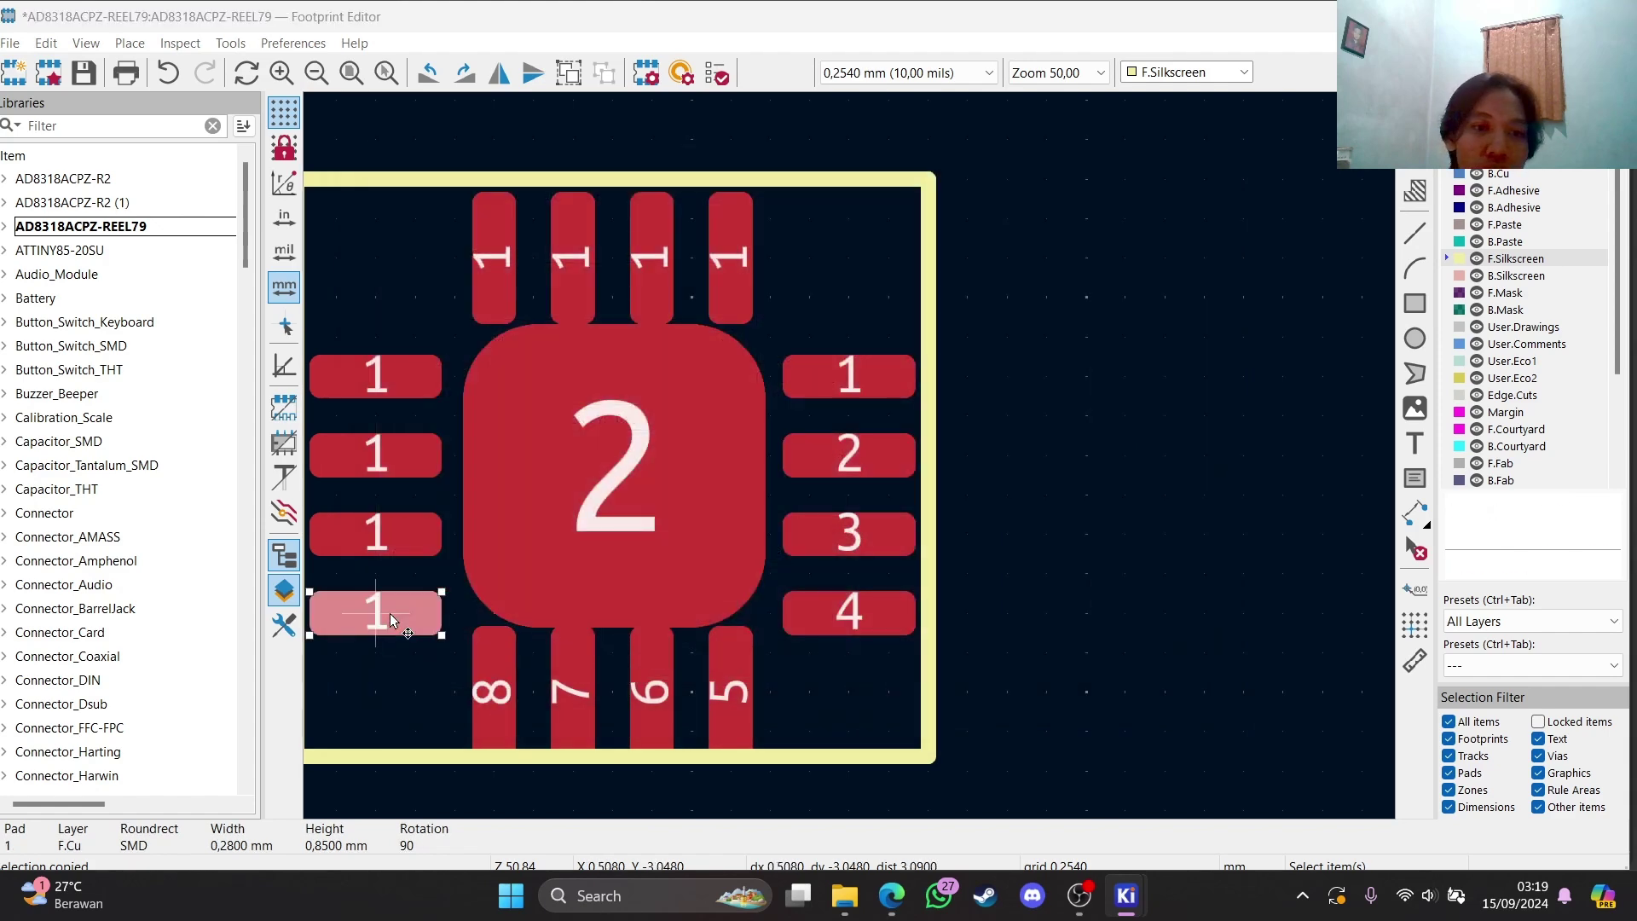
text(9)
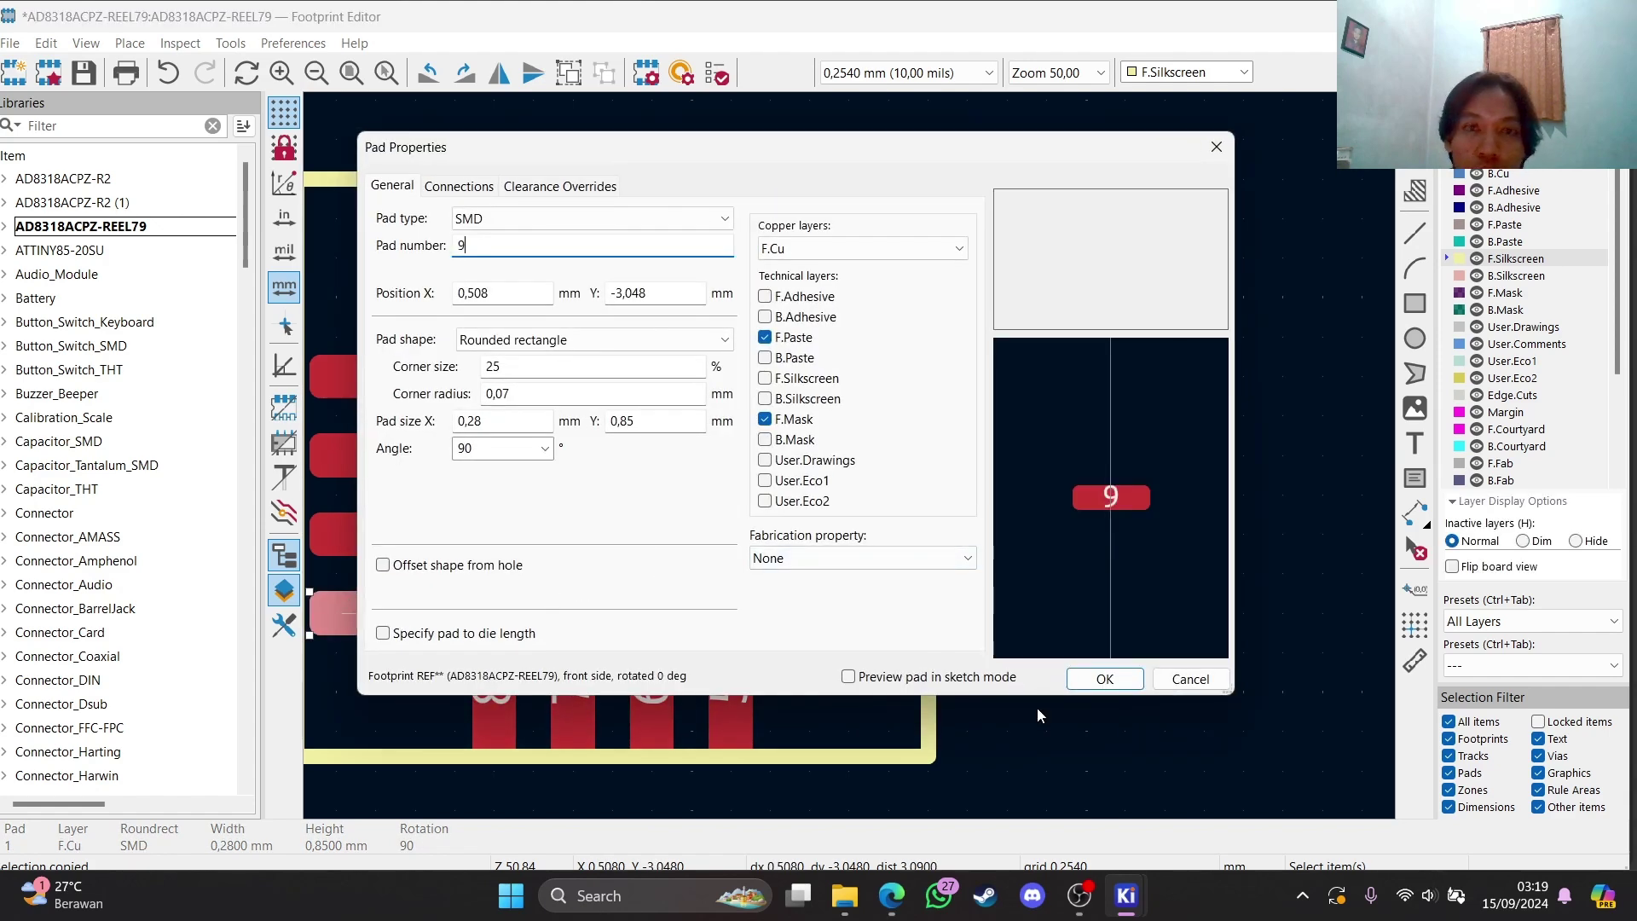
click(1105, 679)
click(386, 553)
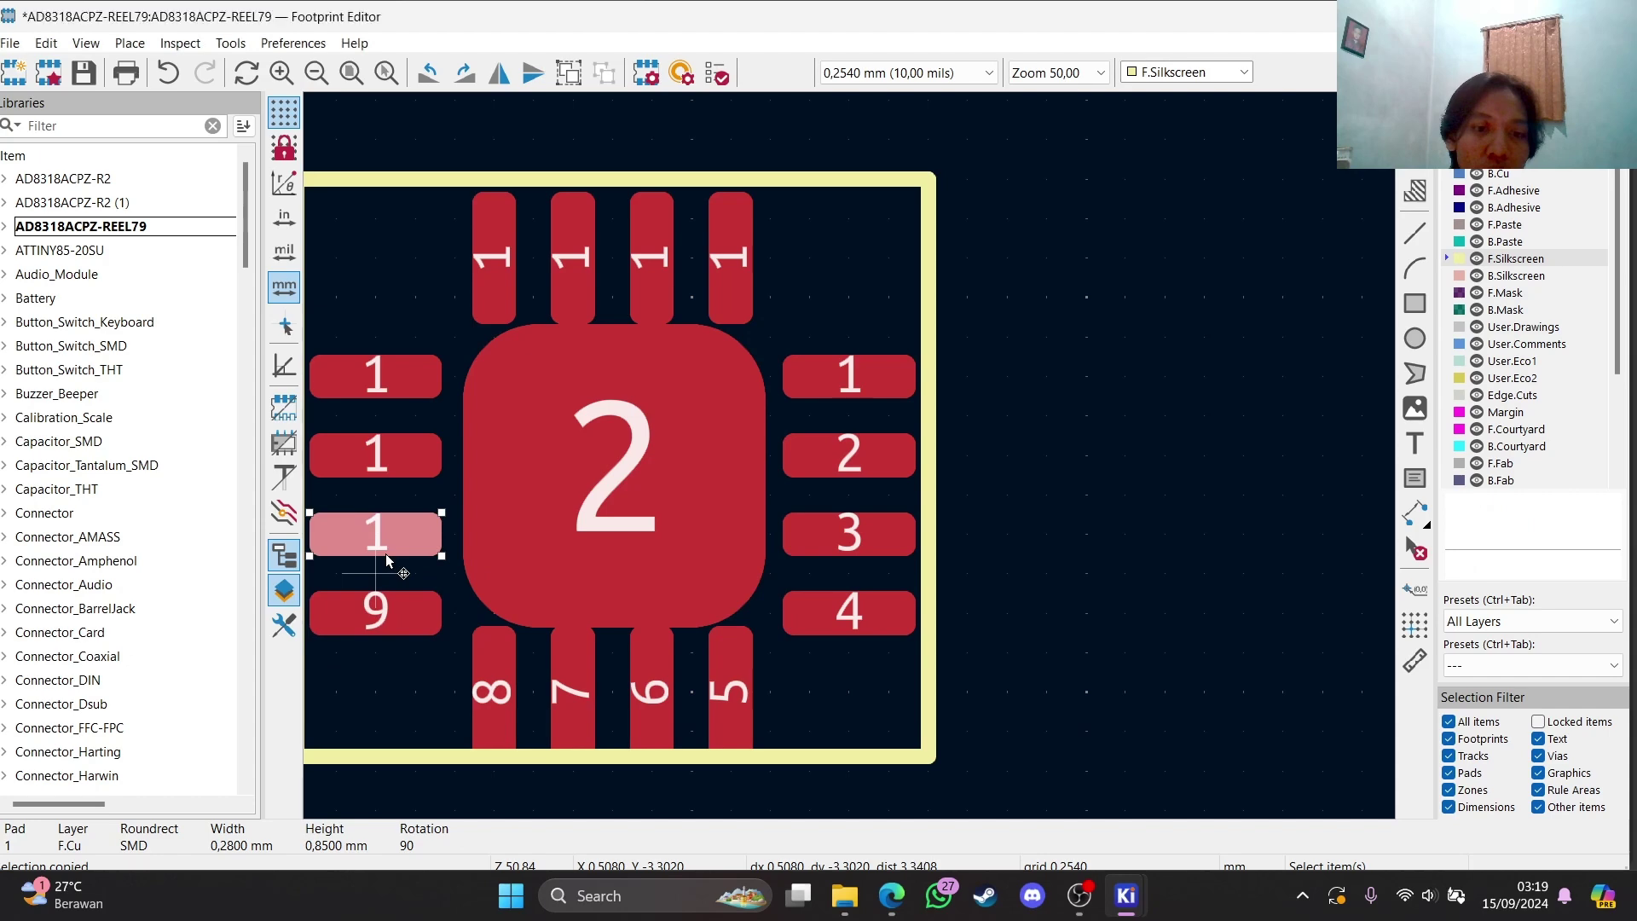
double_click(385, 554)
text(10)
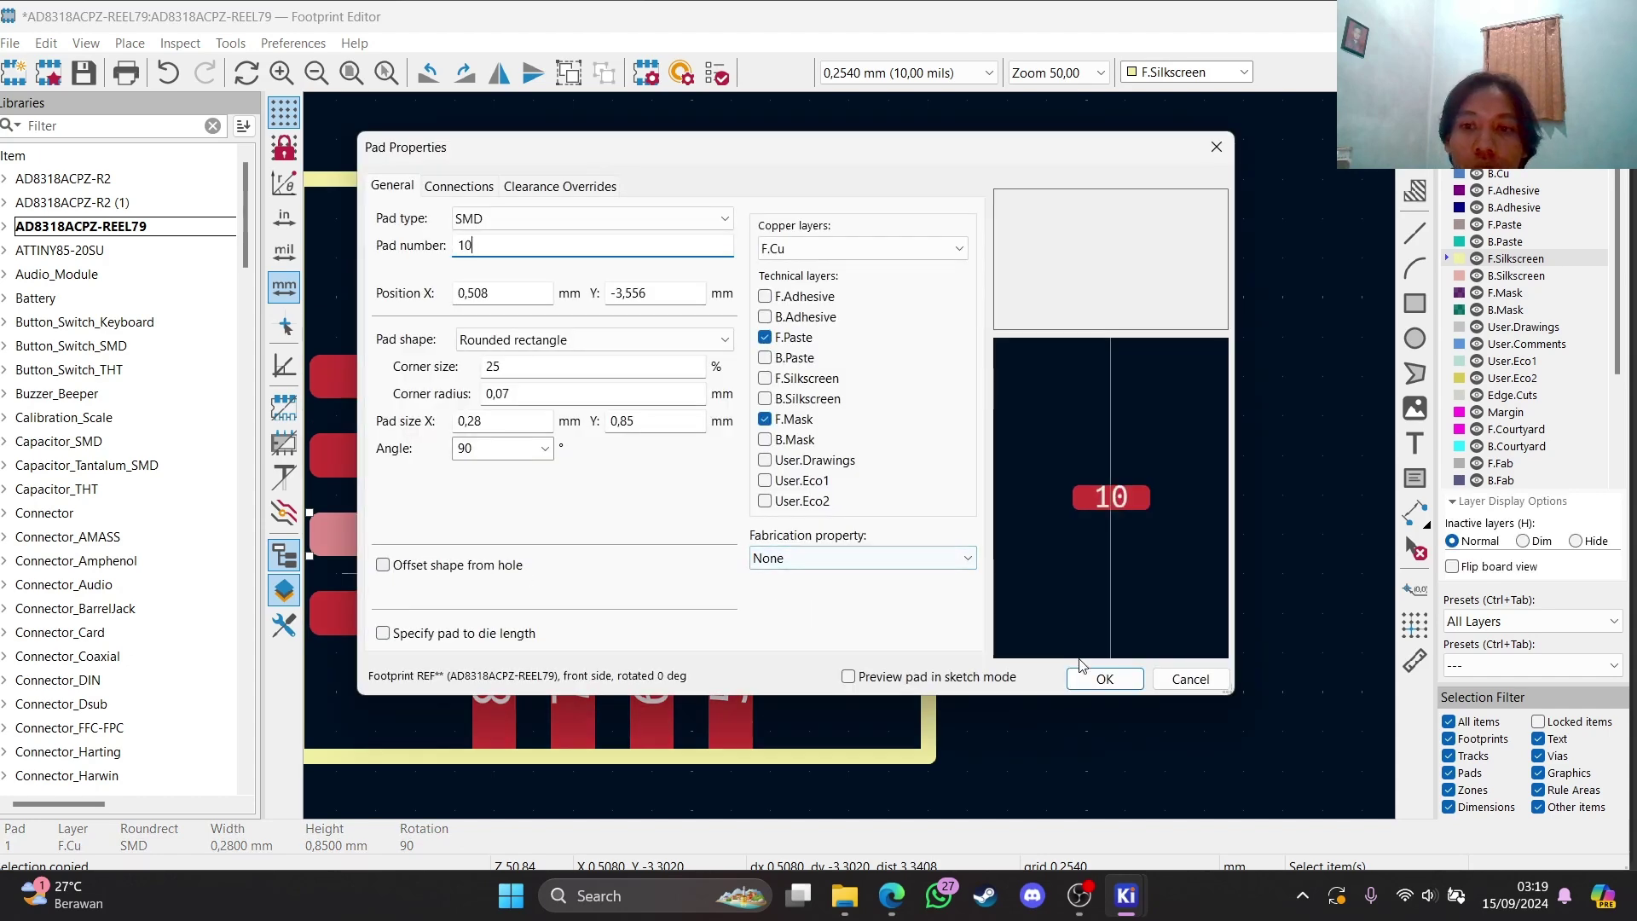
click(1087, 678)
click(414, 469)
double_click(414, 468)
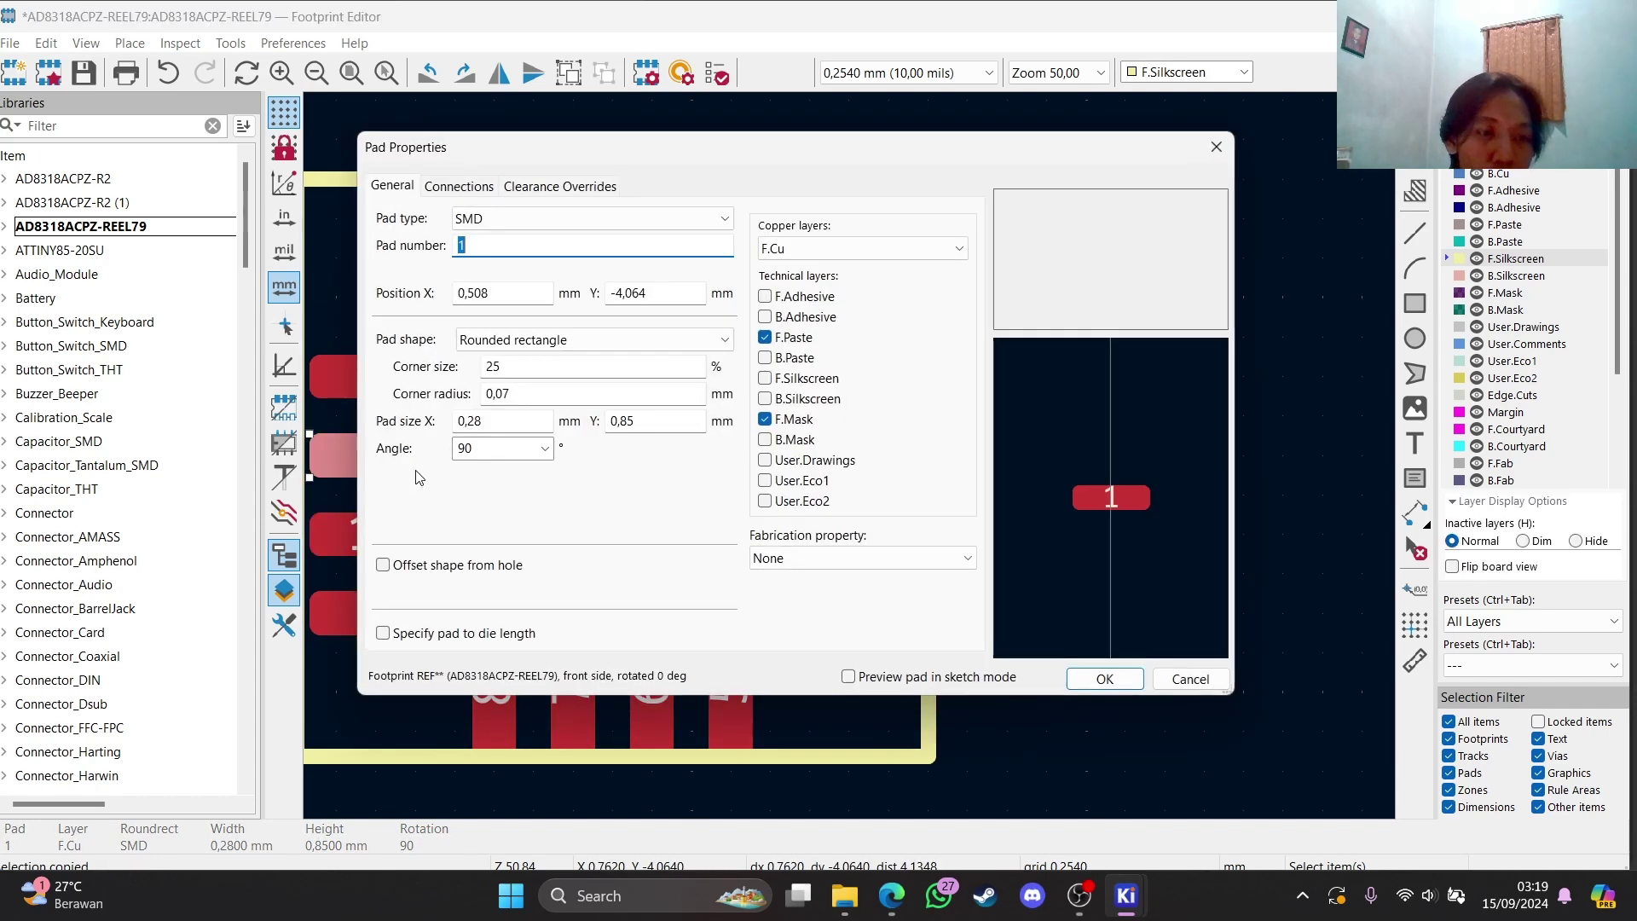
text(11)
key(Return)
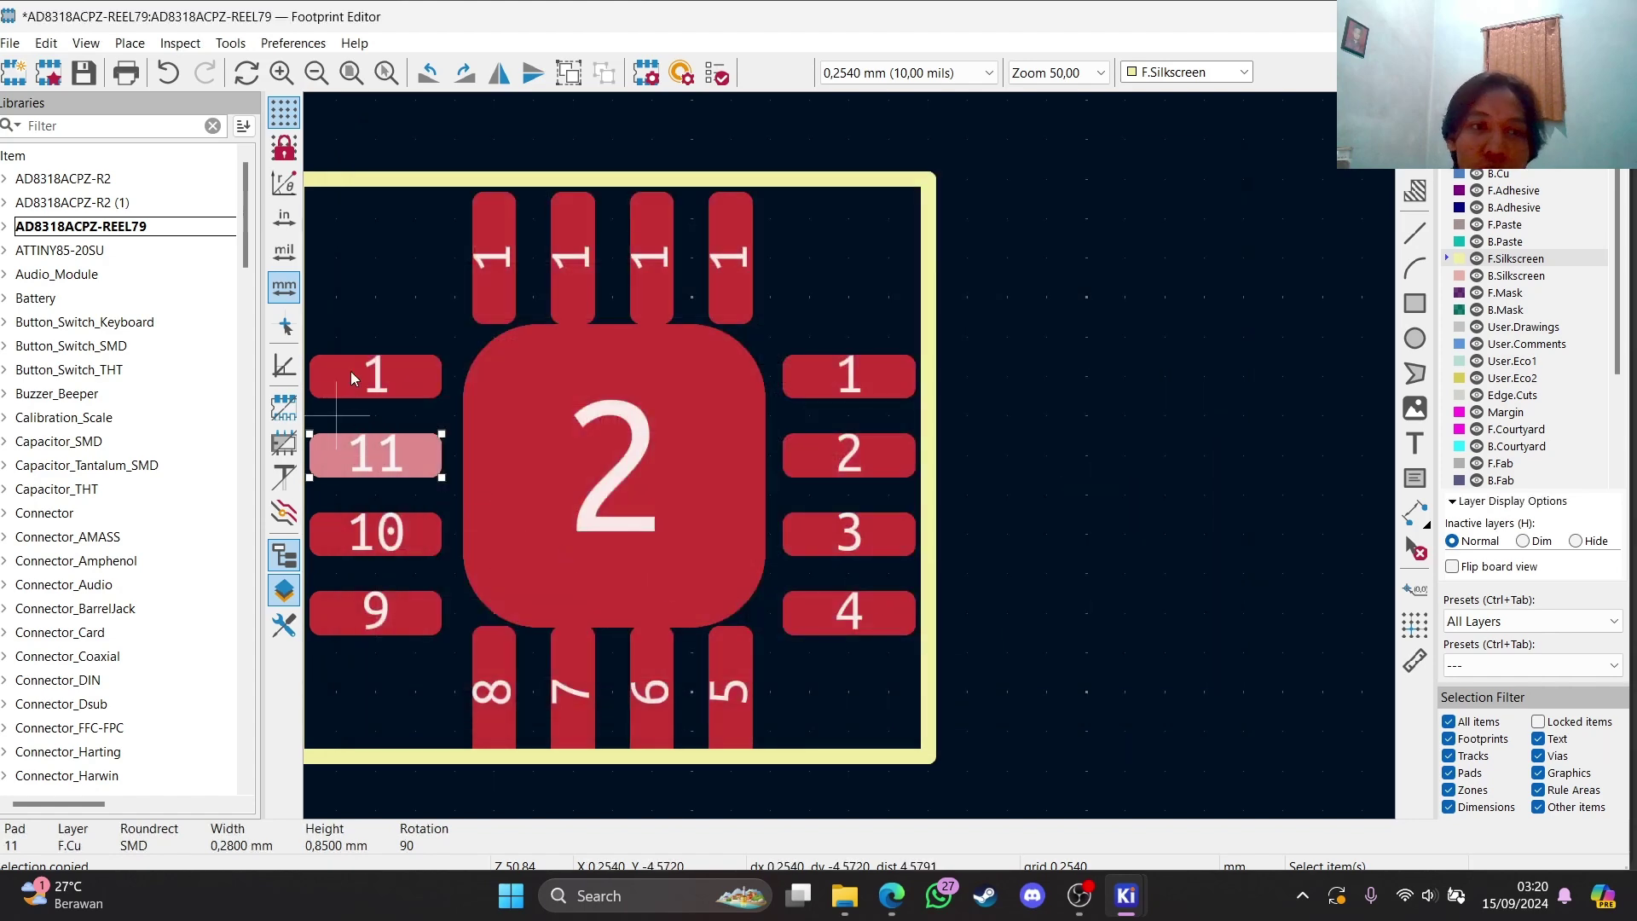
click(350, 371)
double_click(350, 371)
text(12)
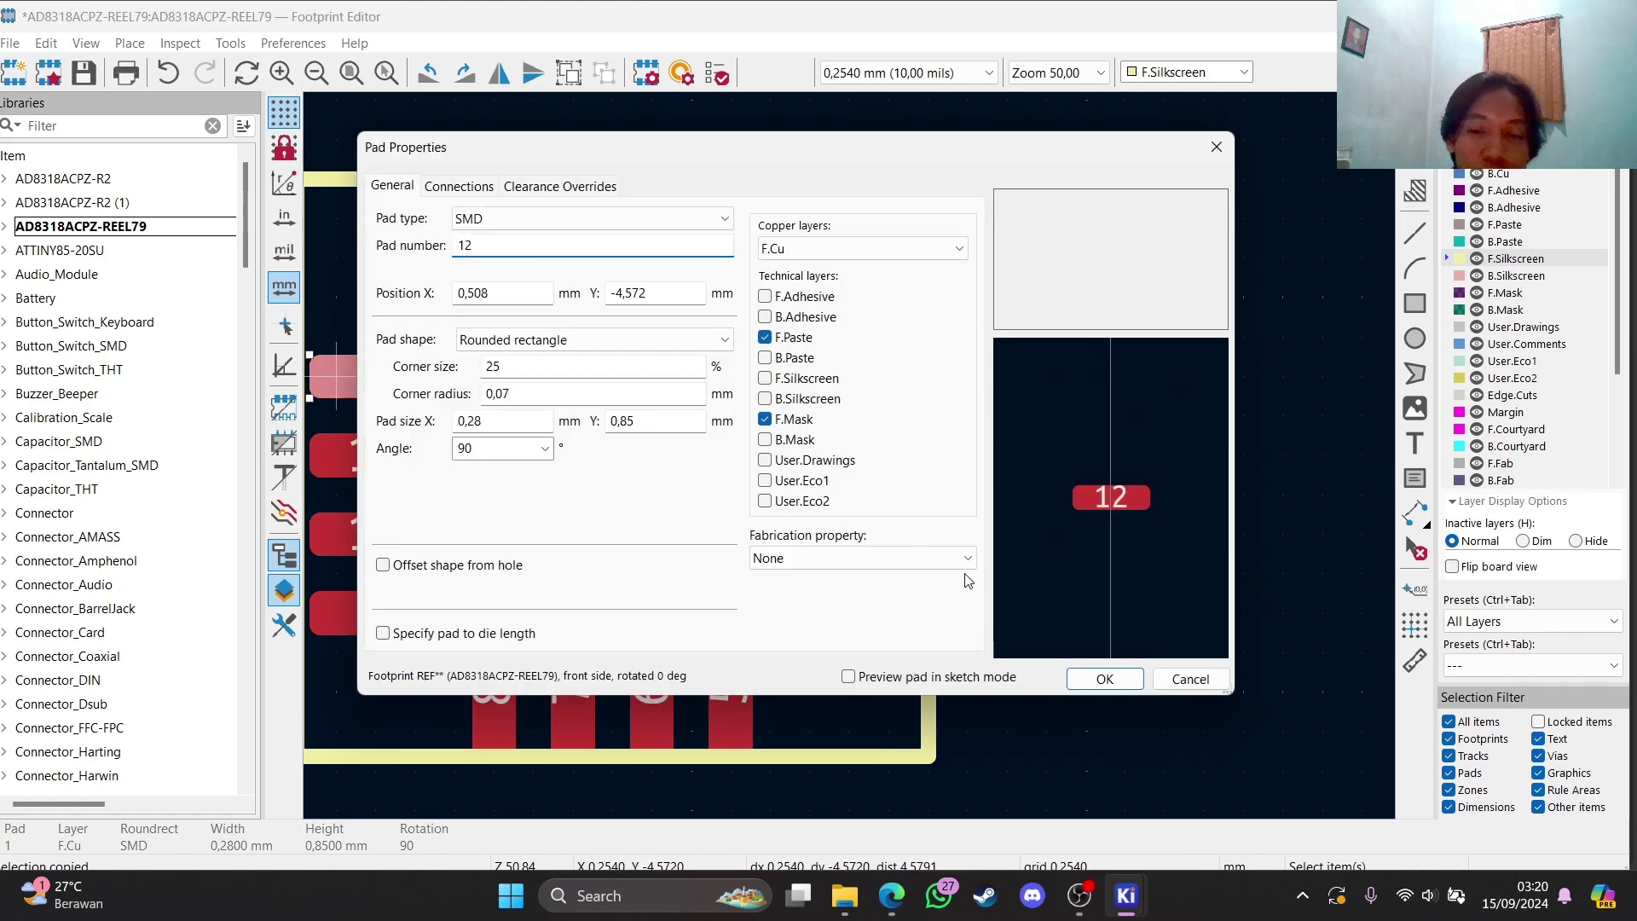
key(Return)
Number the four top-row pads 13, 14, 15 and 16, from left to right
click(488, 242)
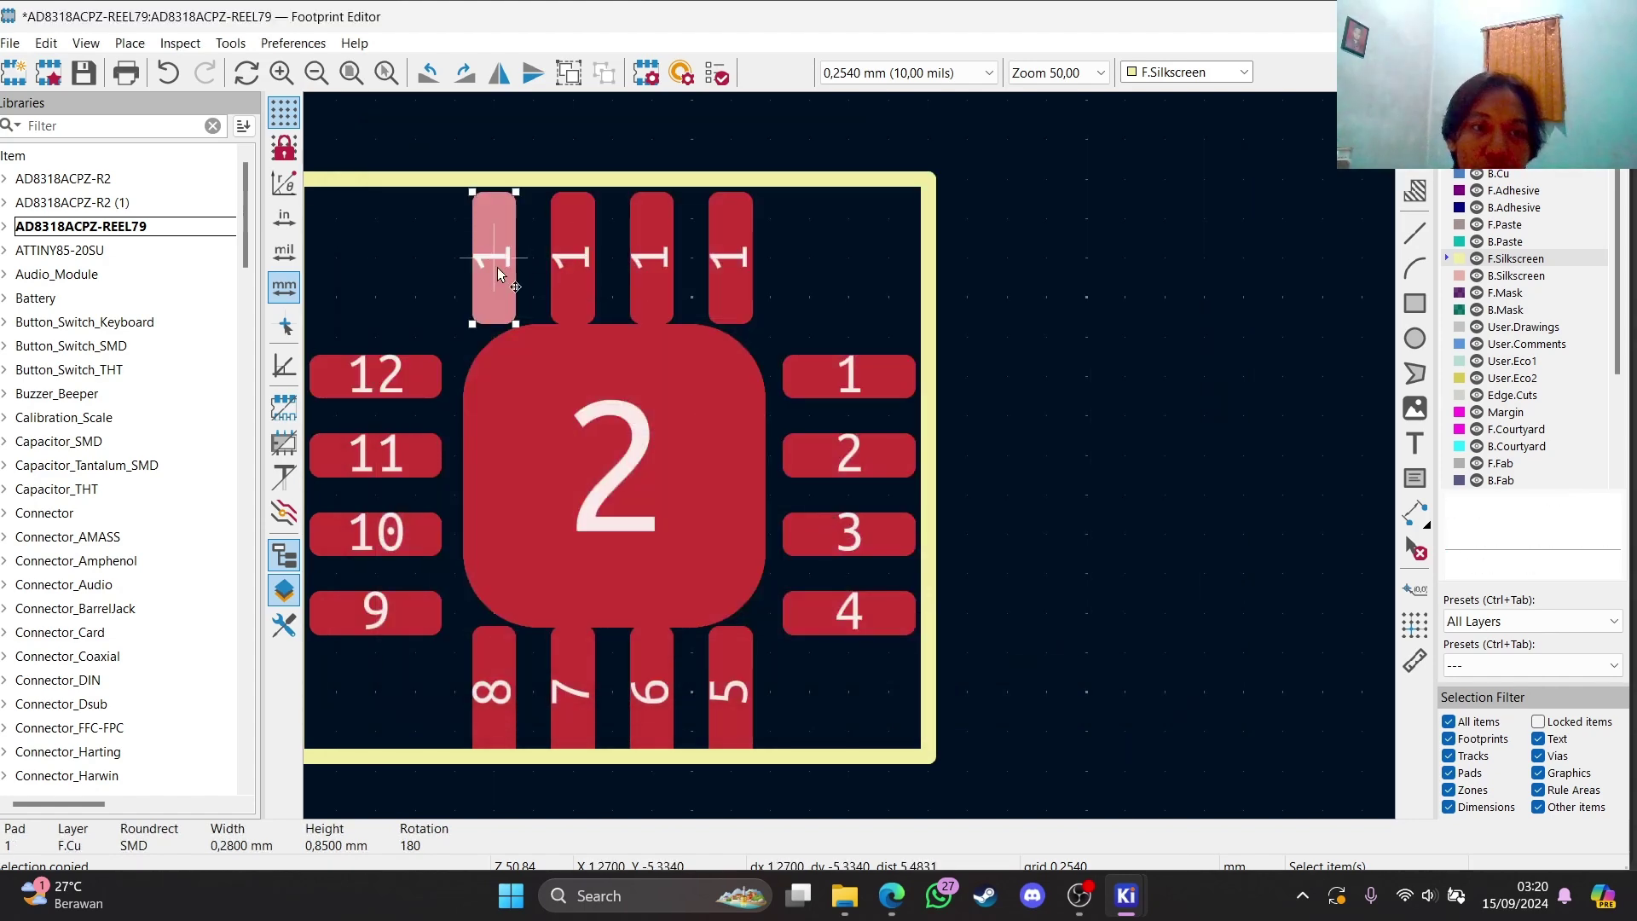
double_click(498, 268)
text(13)
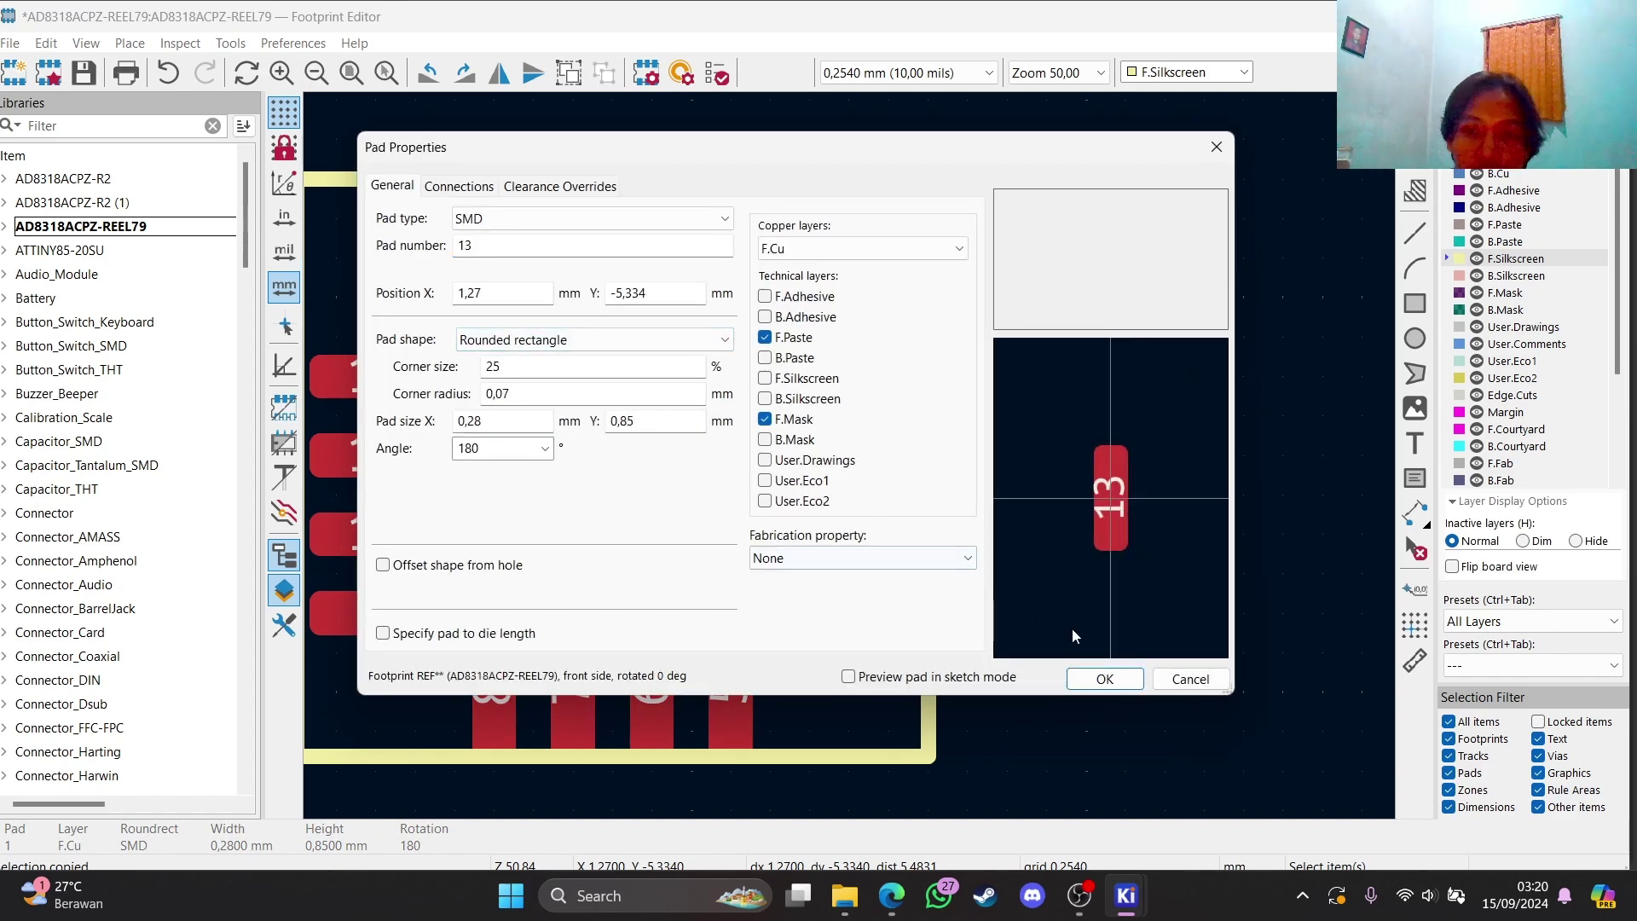
click(1104, 679)
click(550, 287)
double_click(549, 285)
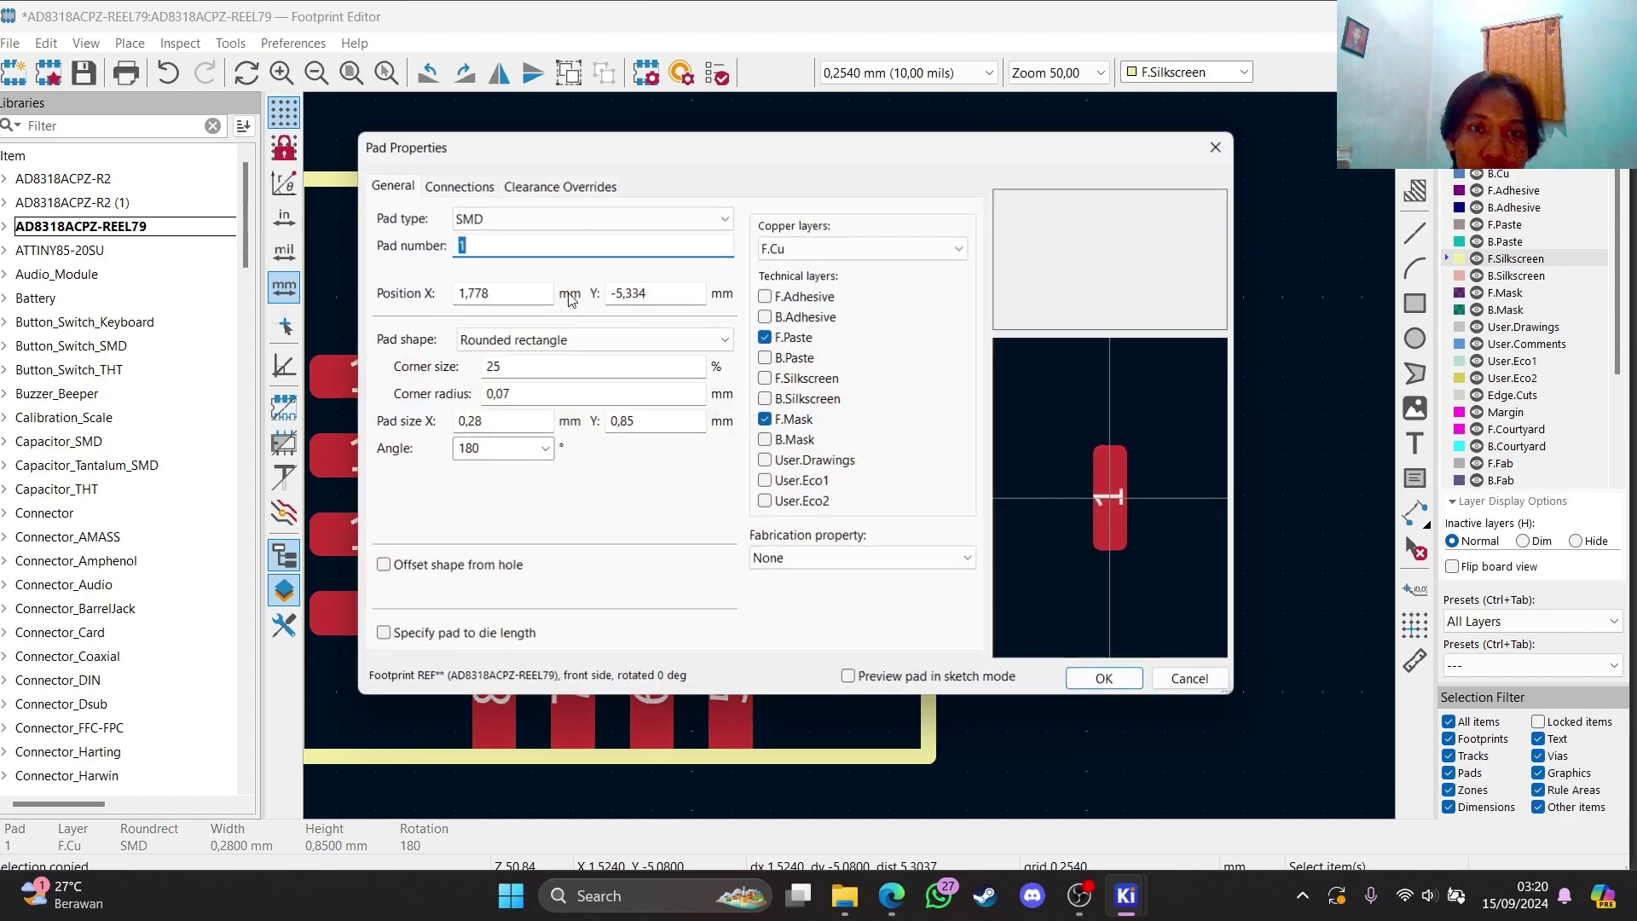
text(14)
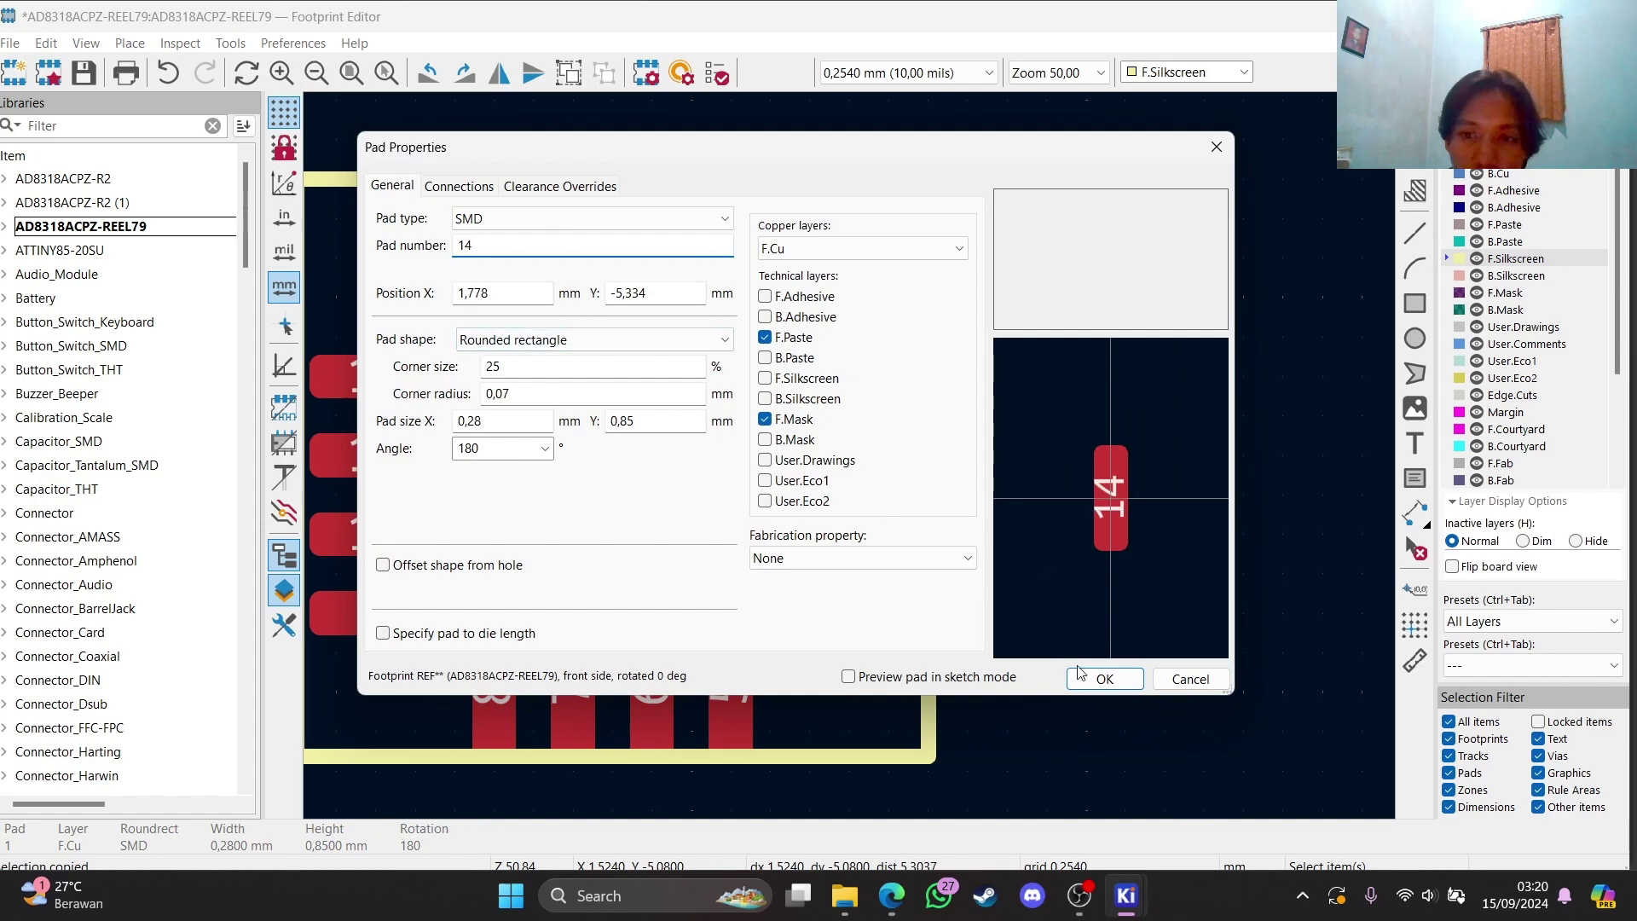
click(1083, 673)
click(674, 302)
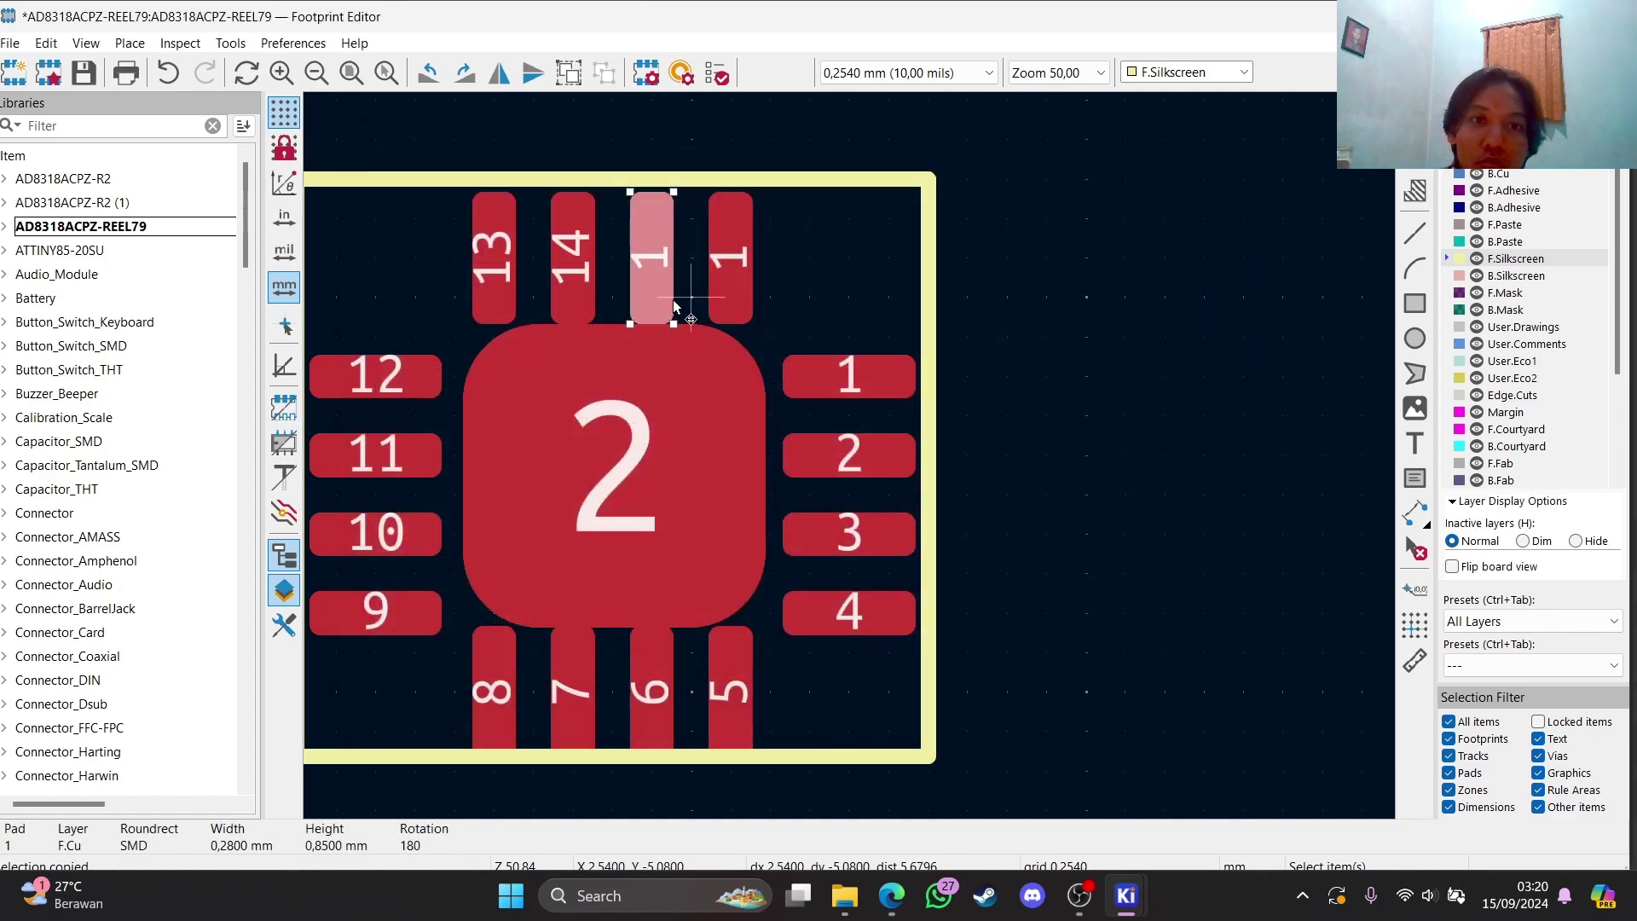
text(e15)
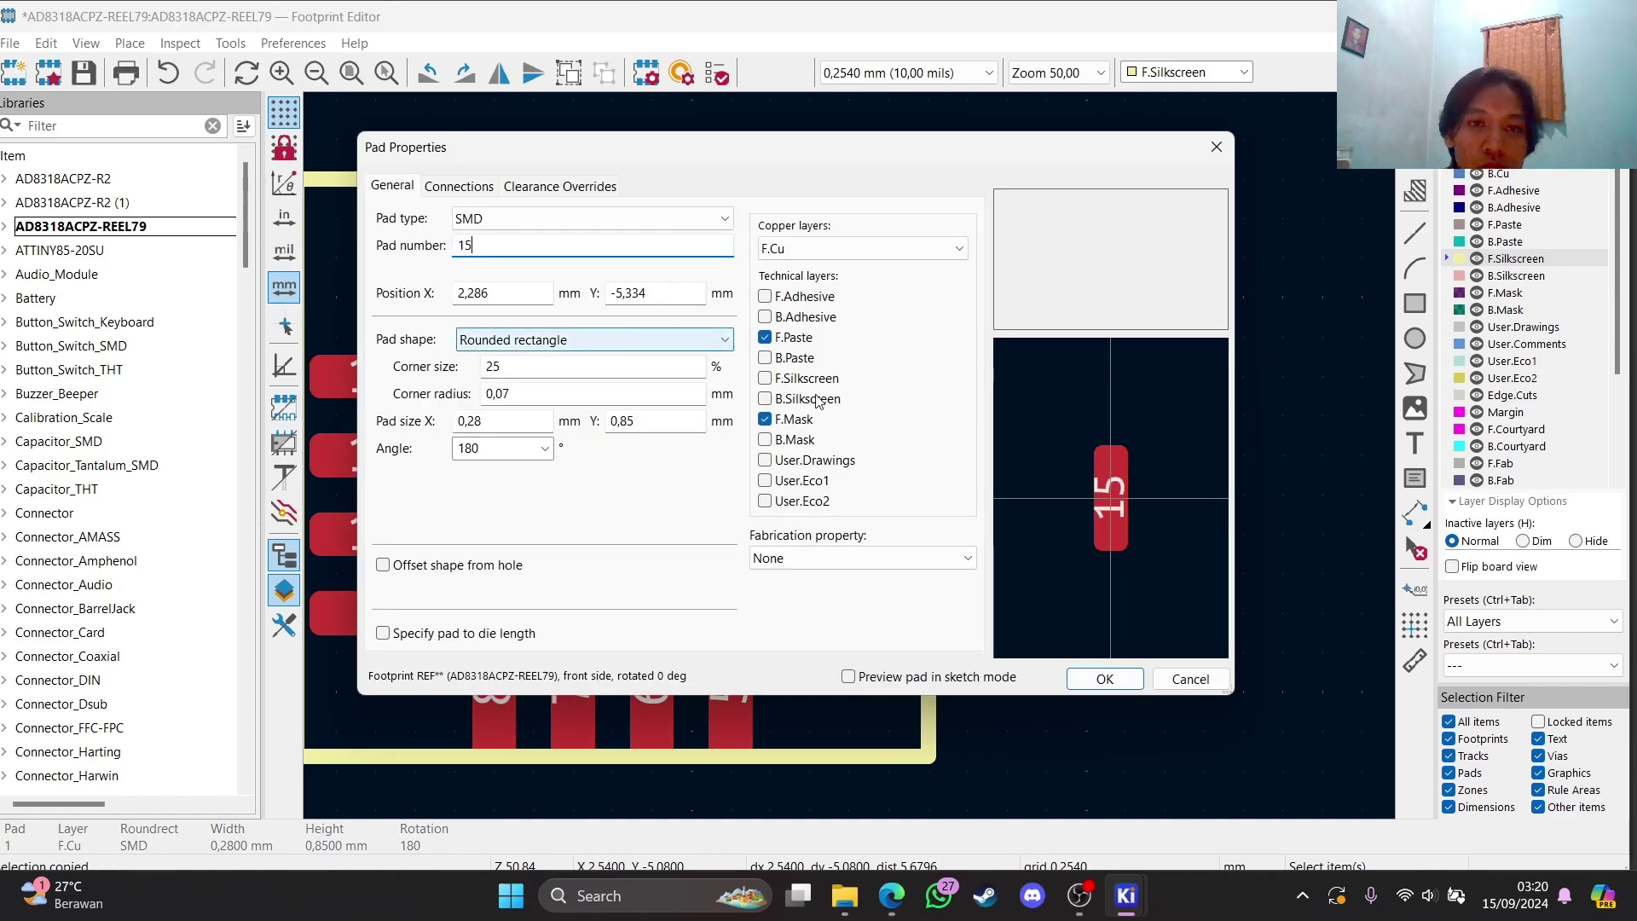
click(1100, 675)
key(ctrl+v)
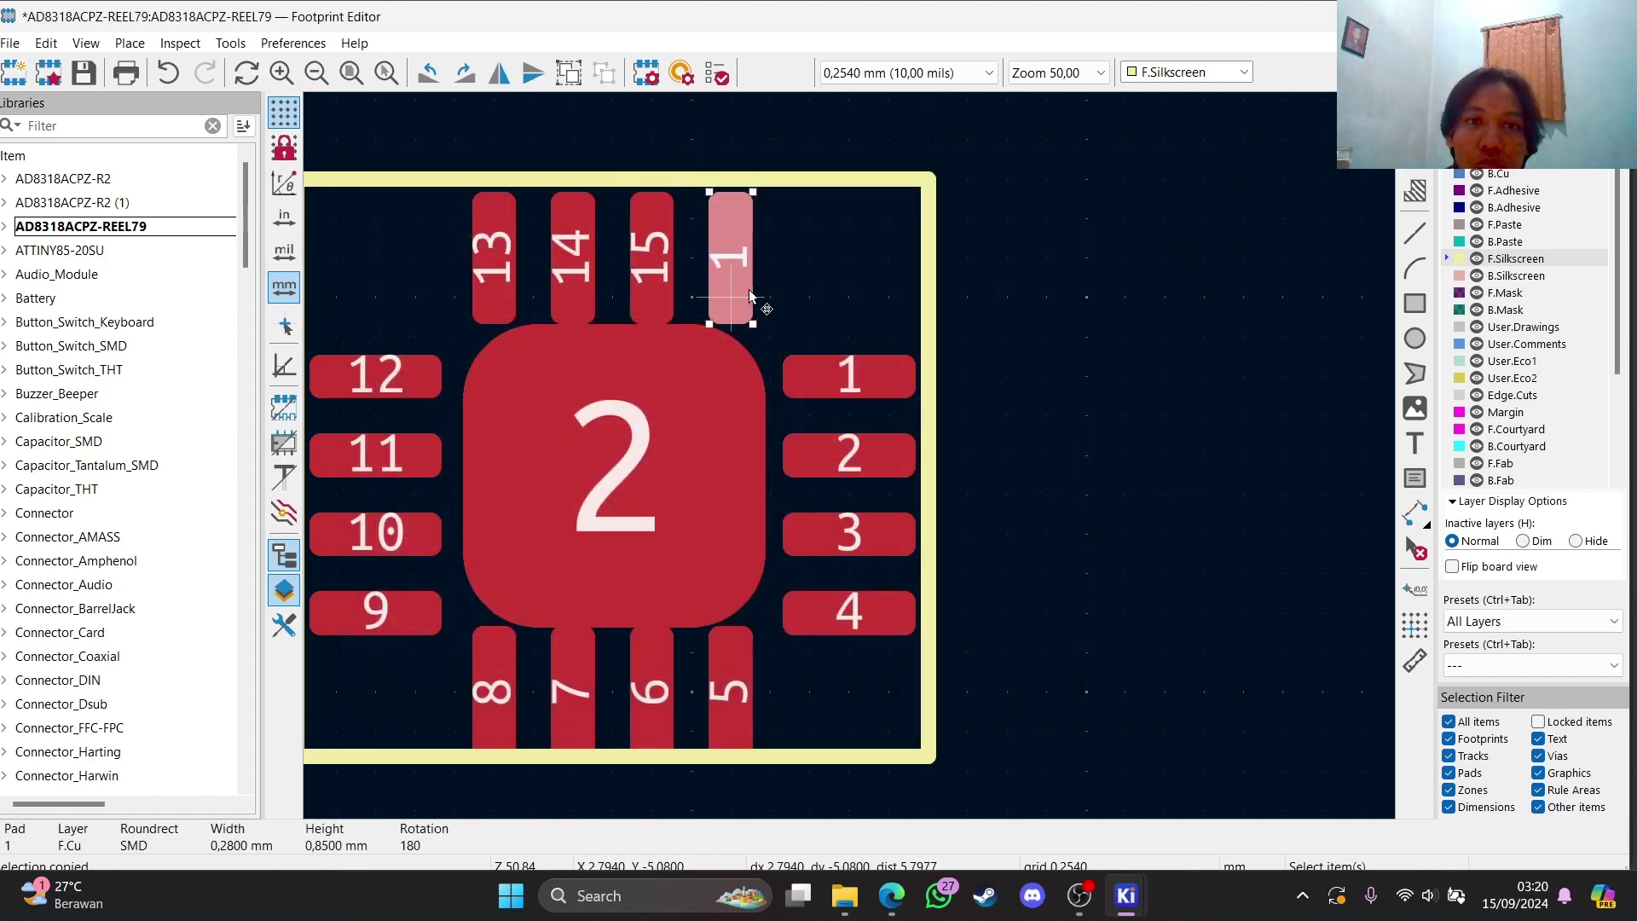
click(750, 296)
text(e)
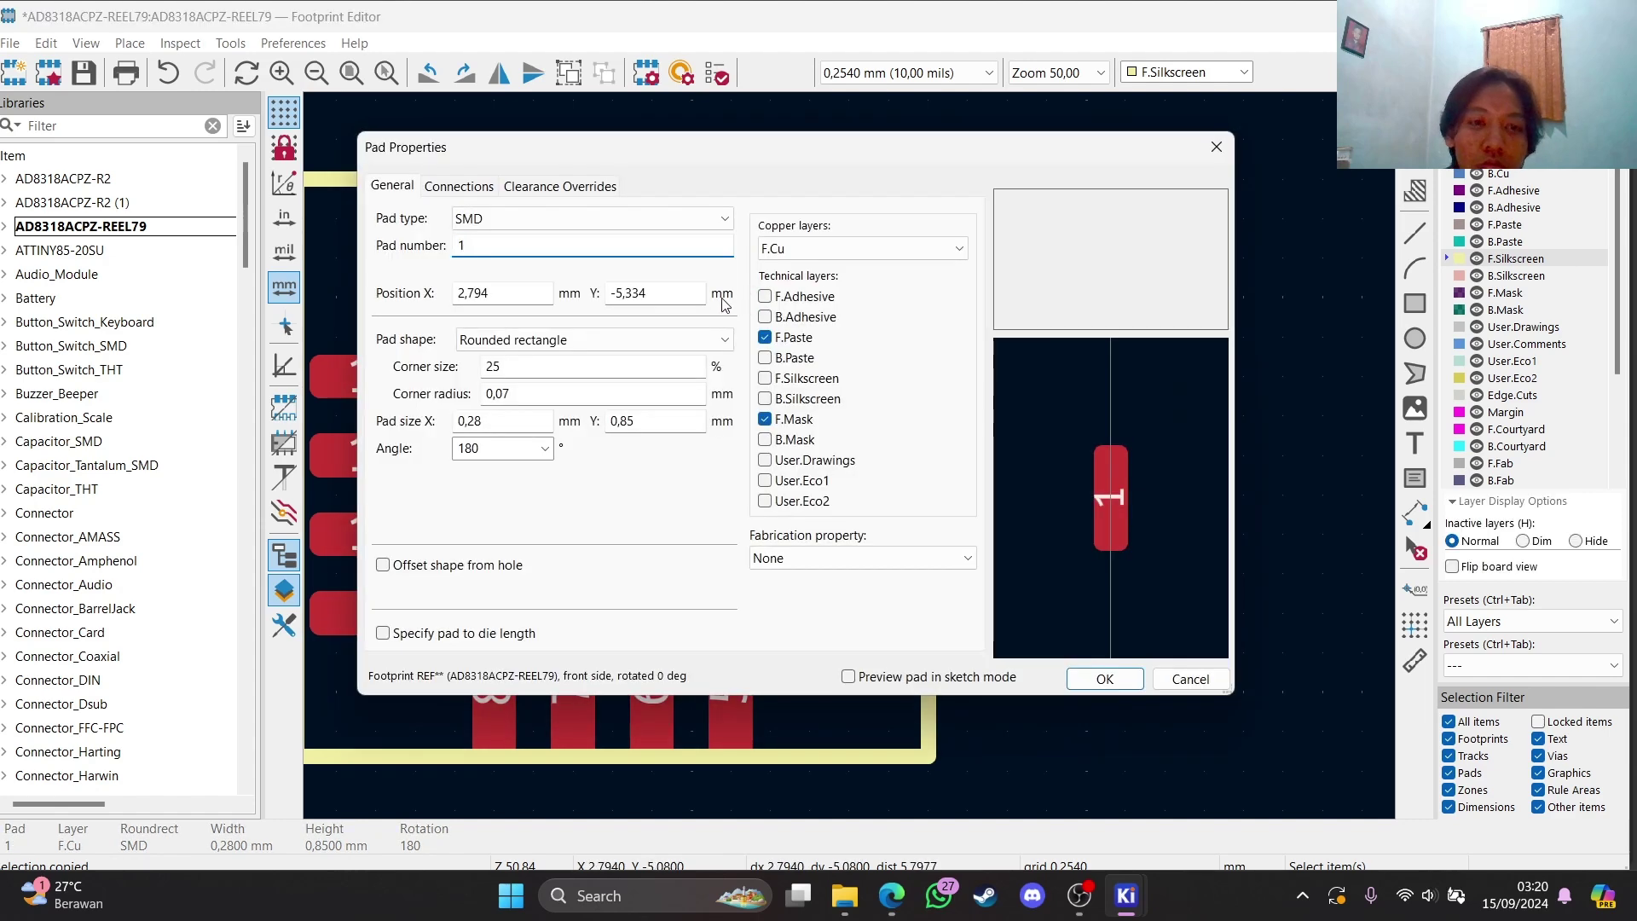
text(6)
click(1076, 681)
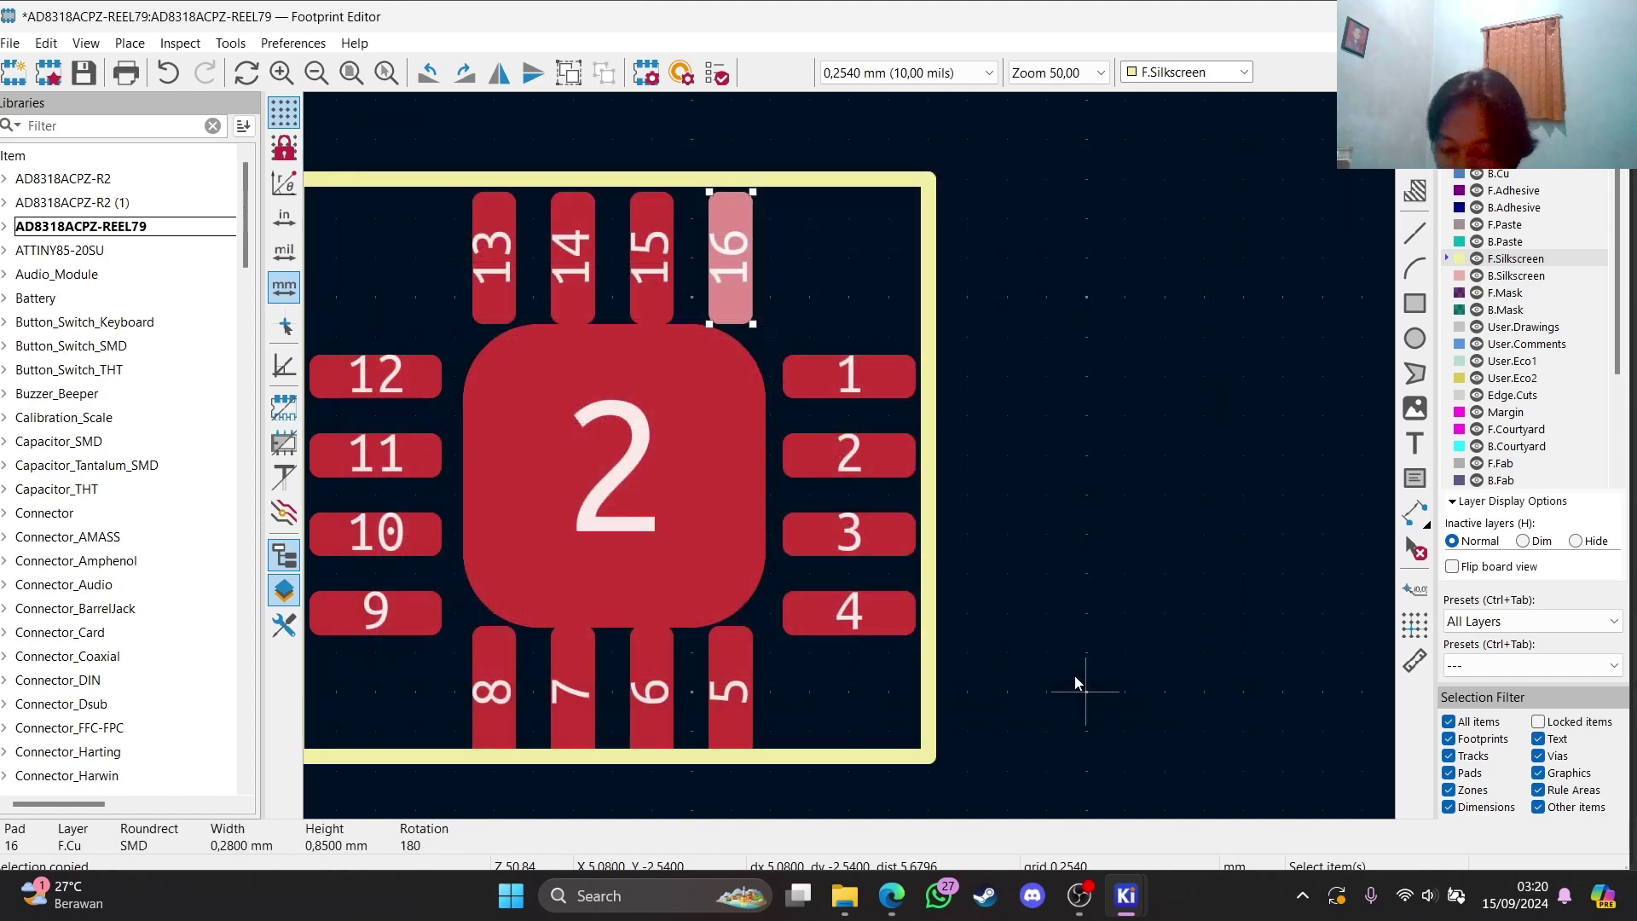
click(668, 474)
Renumber the large centre pad to 17
key(e)
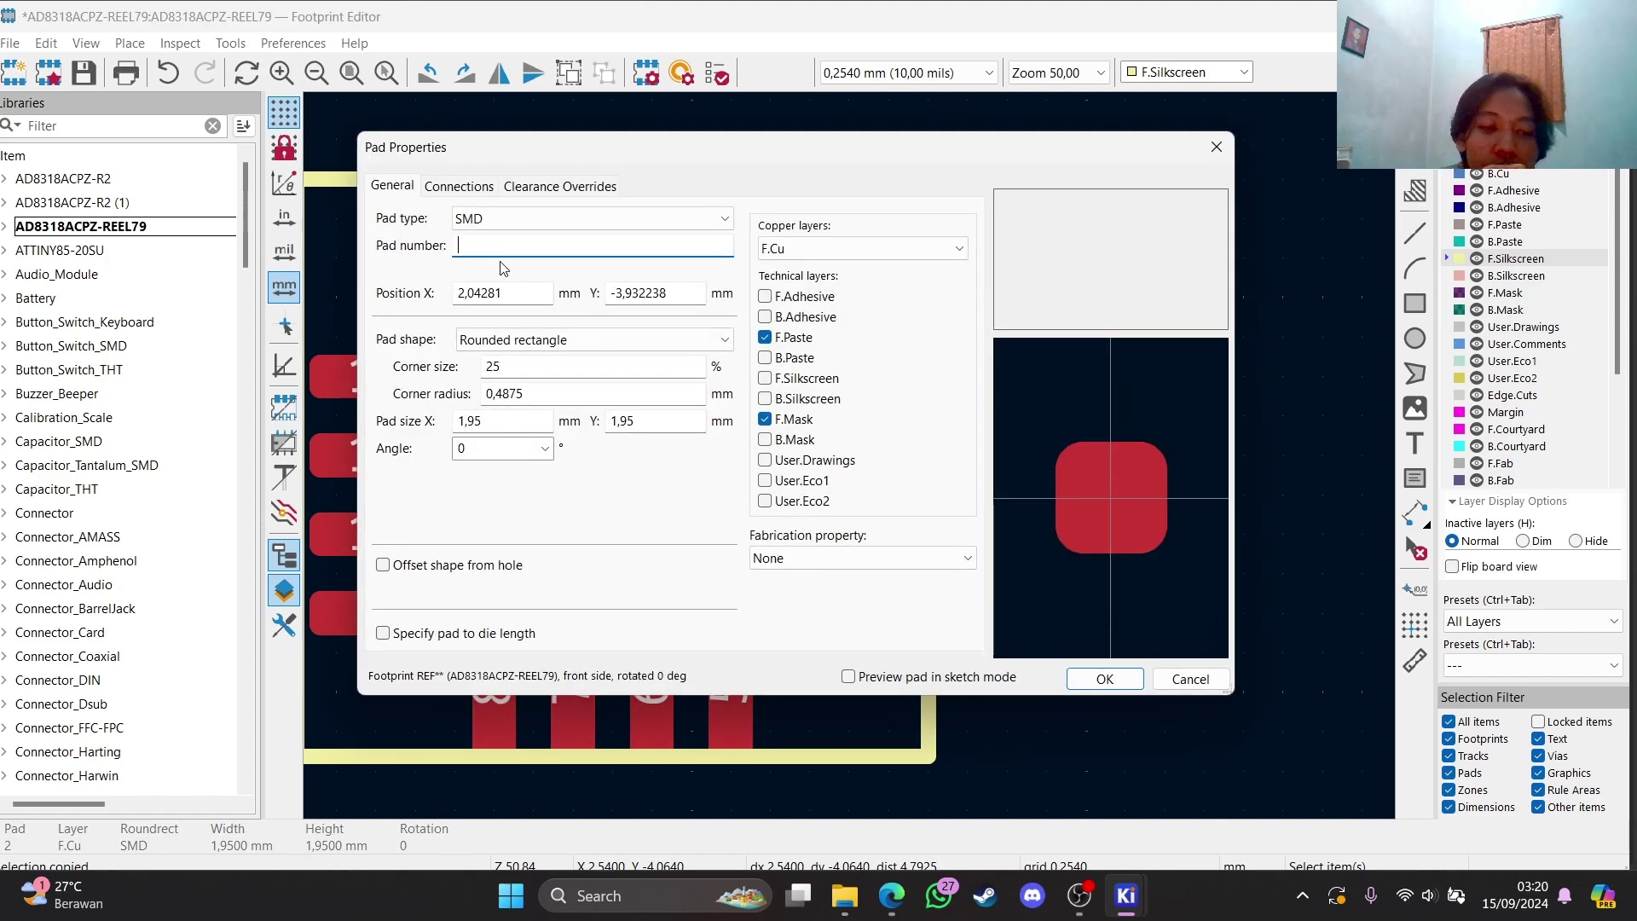
text(17)
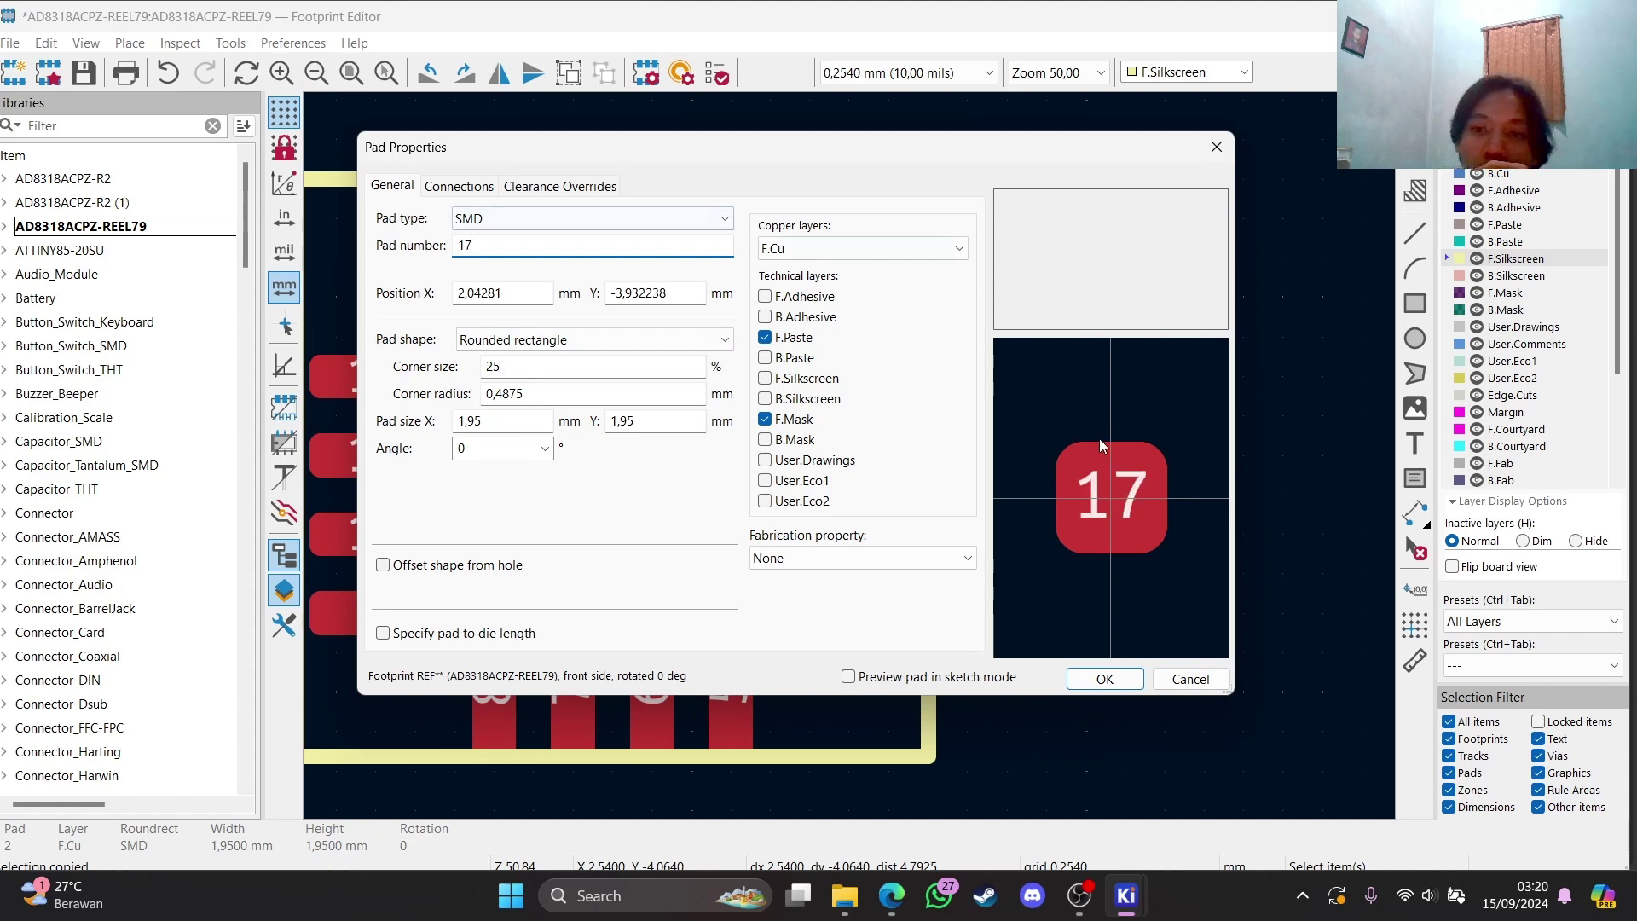
click(1117, 680)
scroll(968, 535, down, 2)
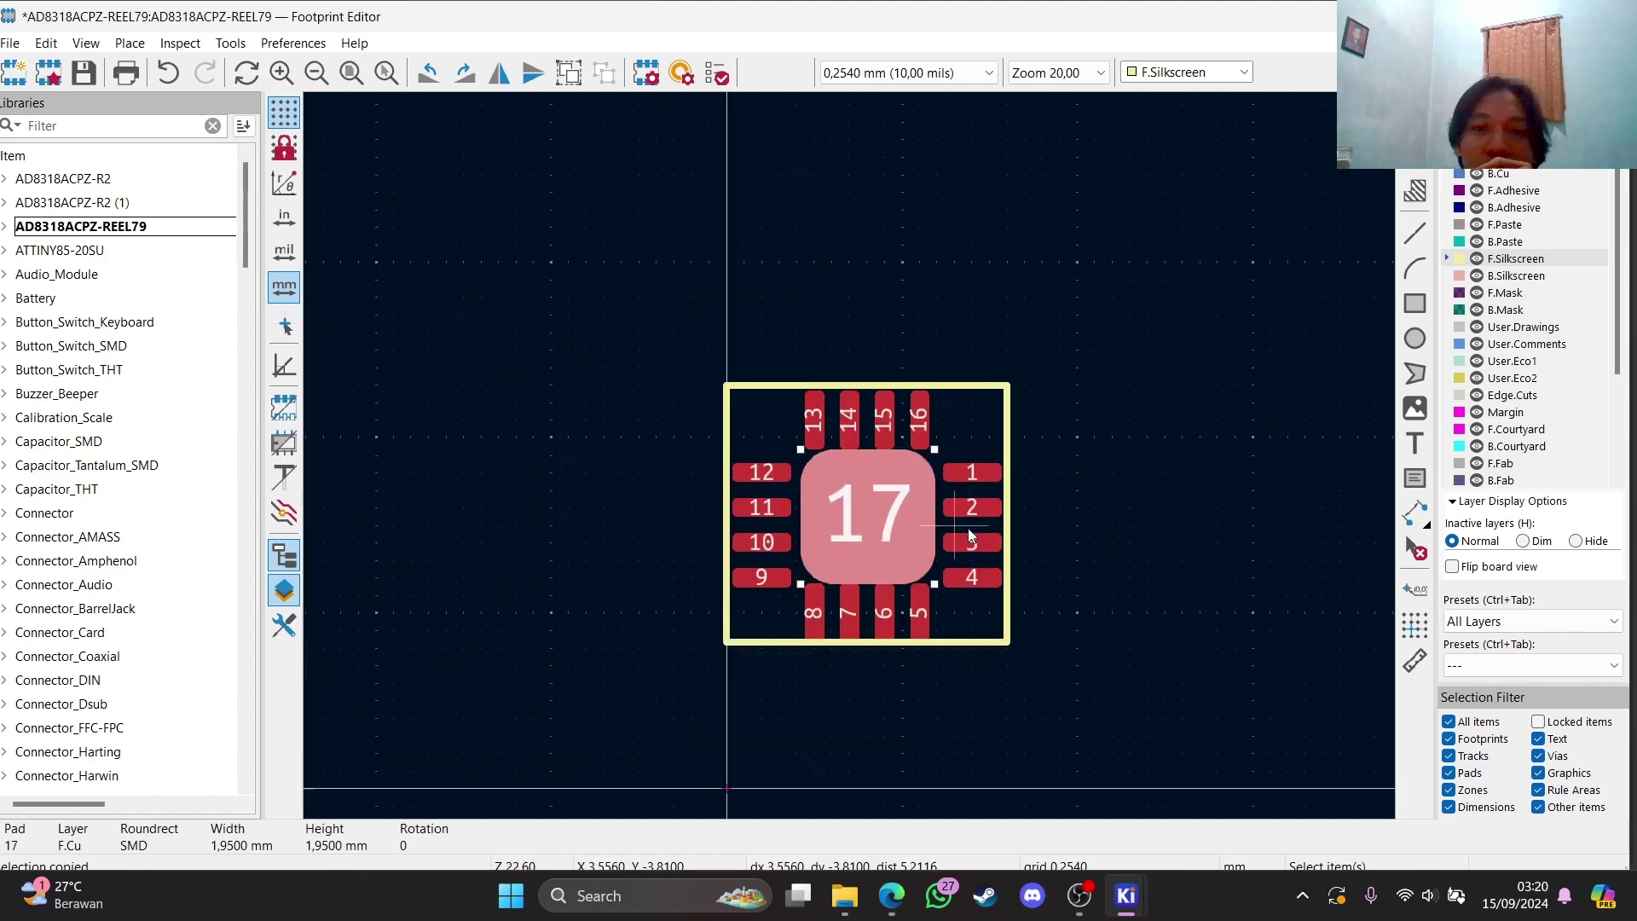
Save the AD8318ACPZ-REEL79 footprint
click(83, 75)
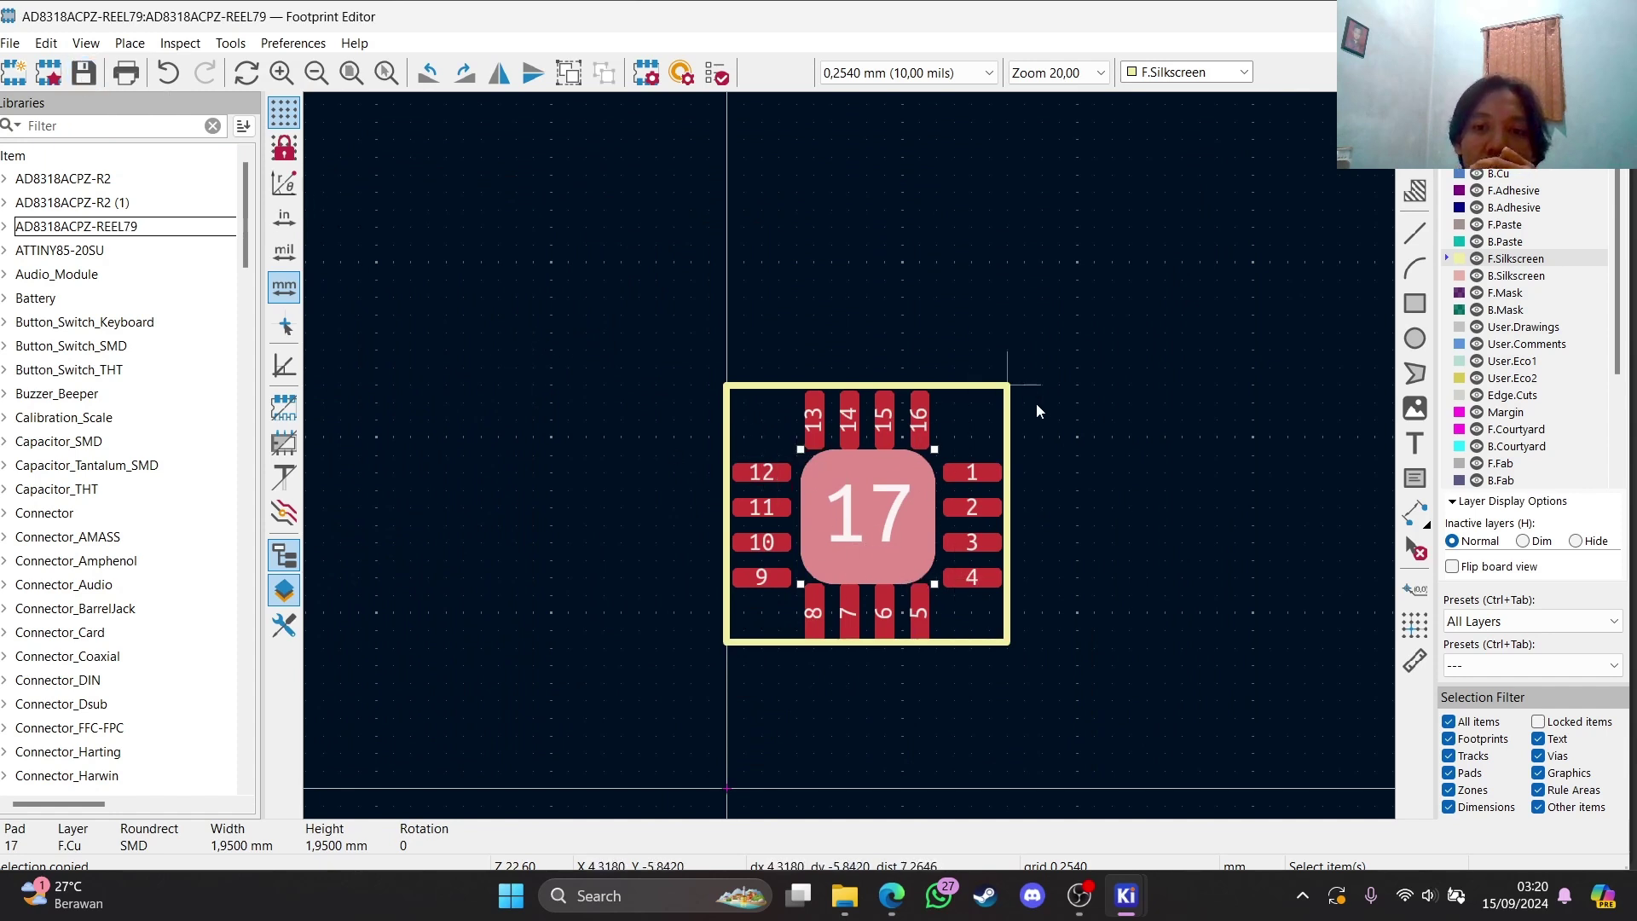
scroll(1035, 403, down, 1)
scroll(566, 356, up, 1)
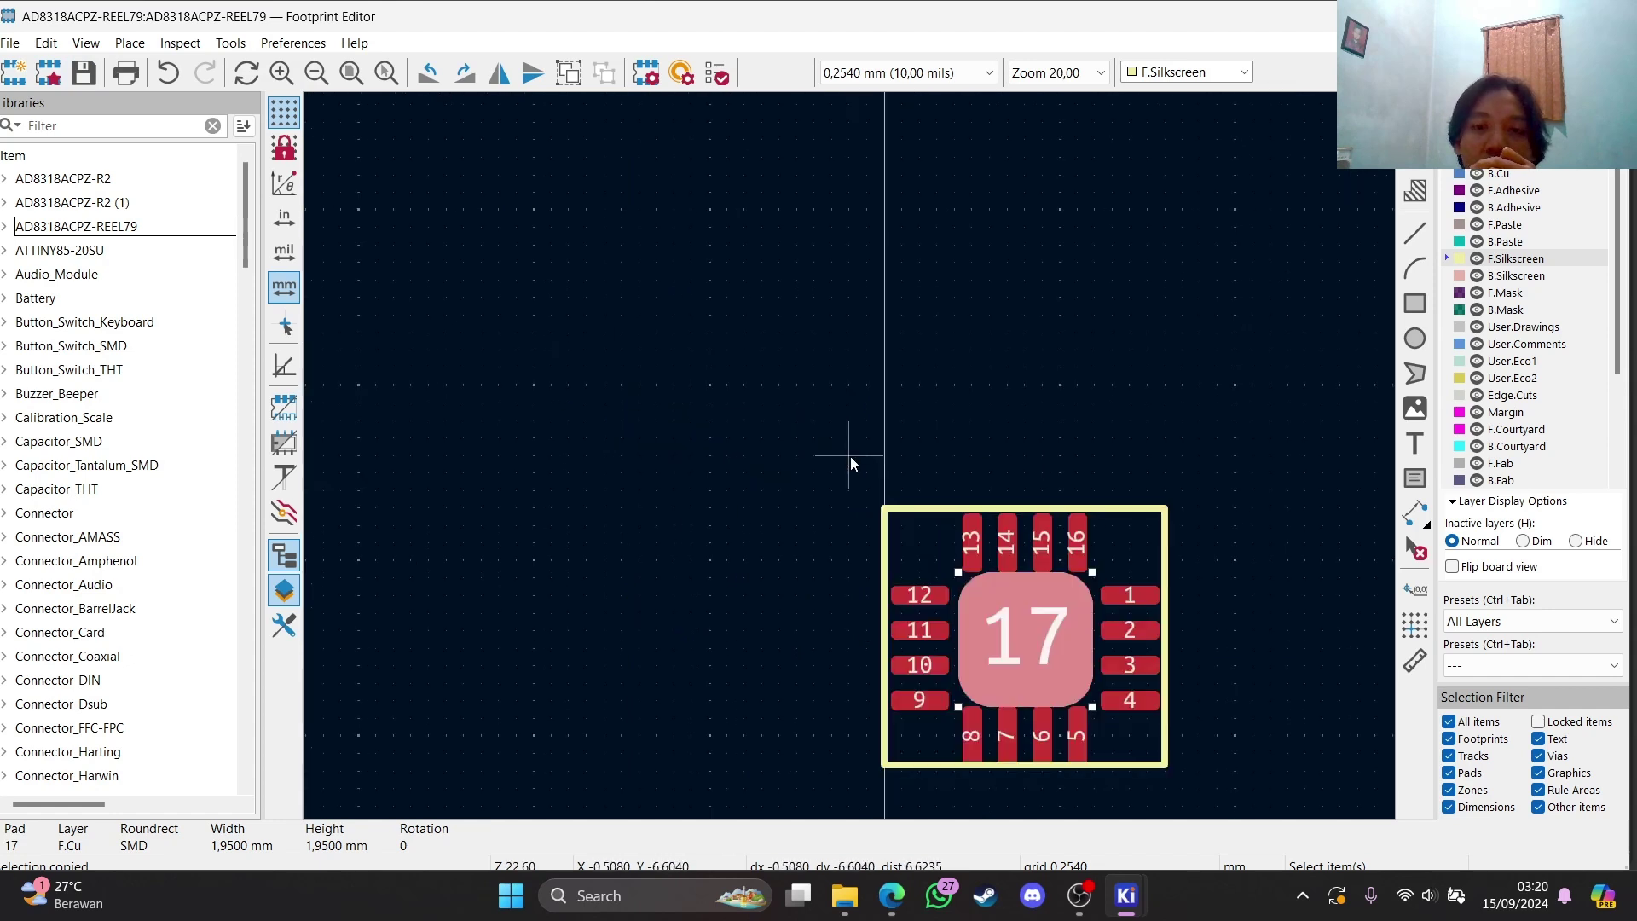
scroll(851, 461, down, 1)
Add an AD8318ACPZ-REEL7 text label just above the footprint
click(1414, 442)
click(1383, 465)
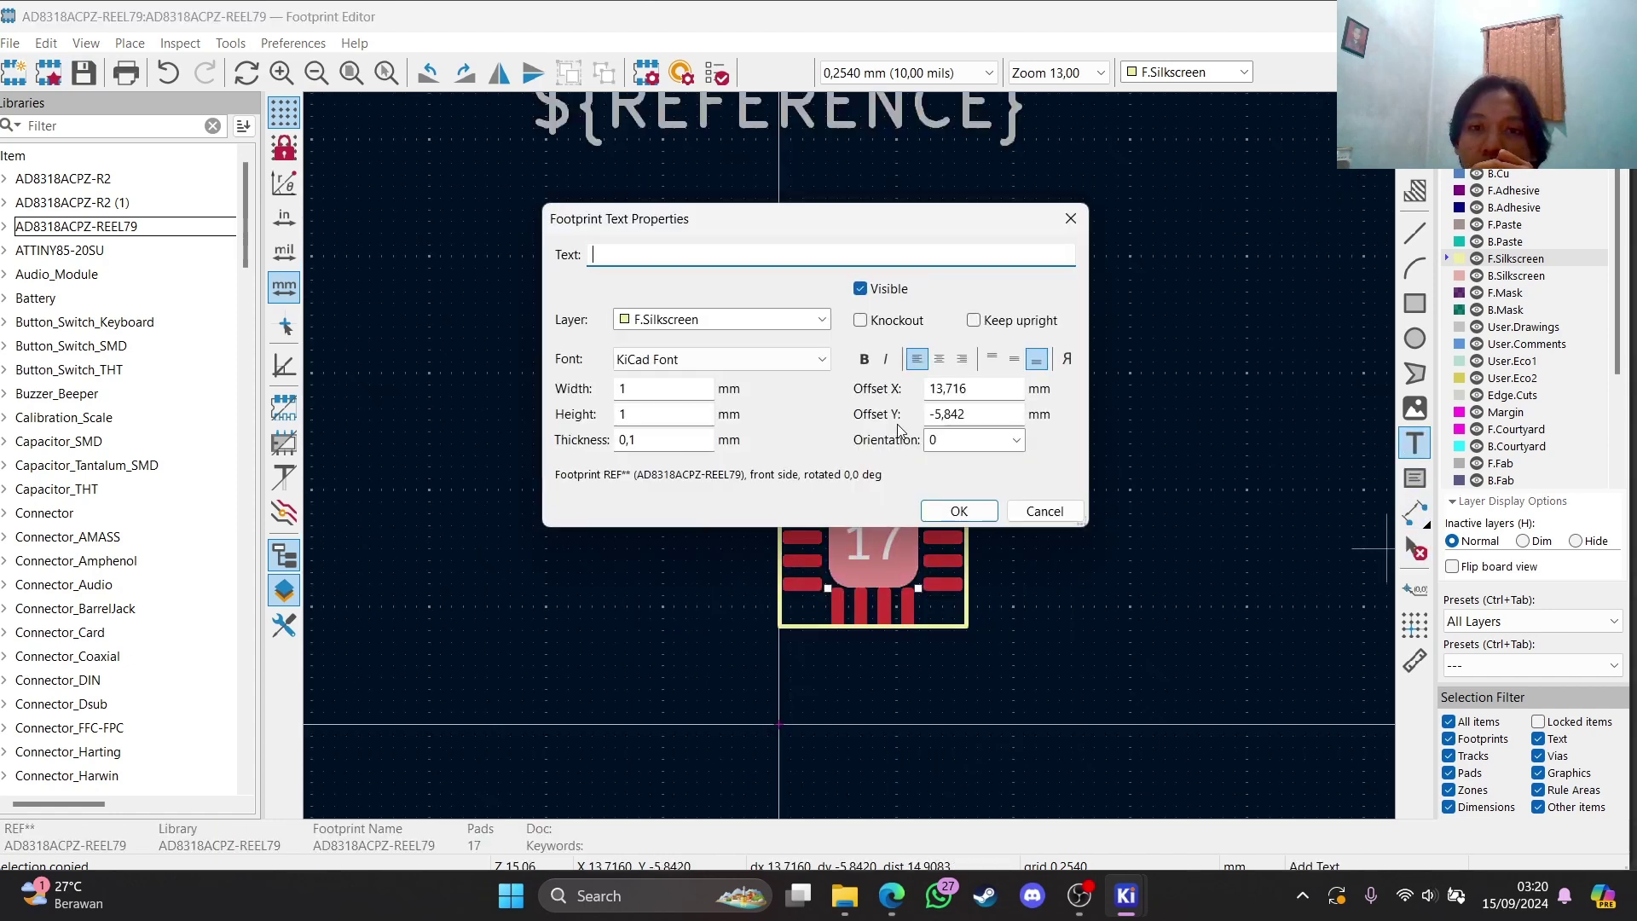
click(1070, 218)
scroll(848, 455, down, 1)
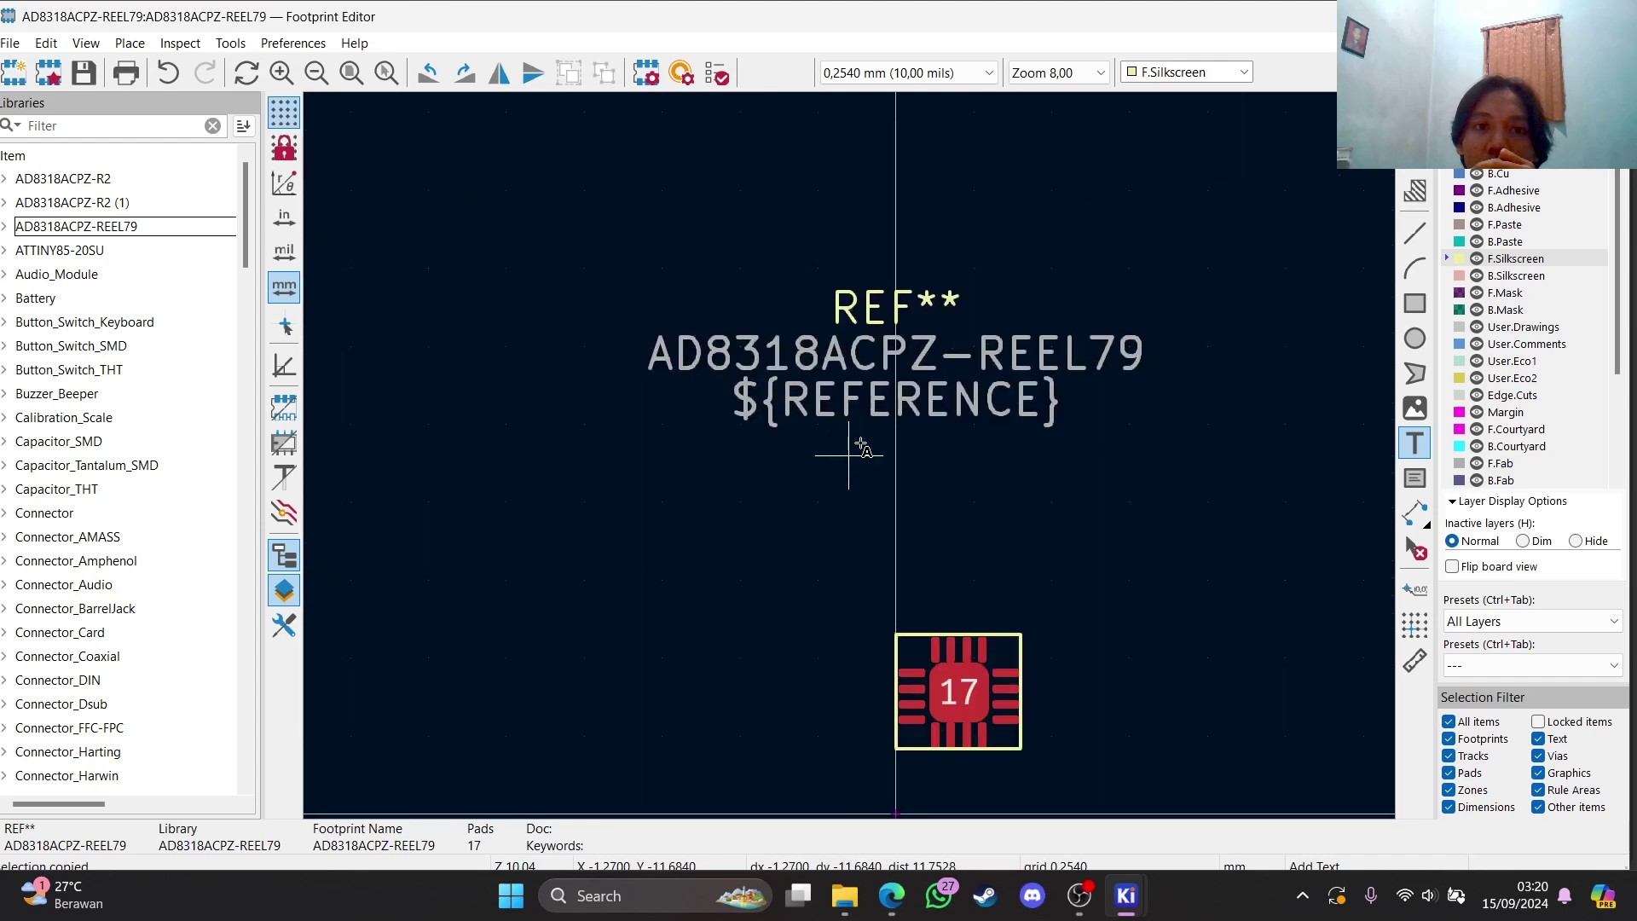
click(932, 372)
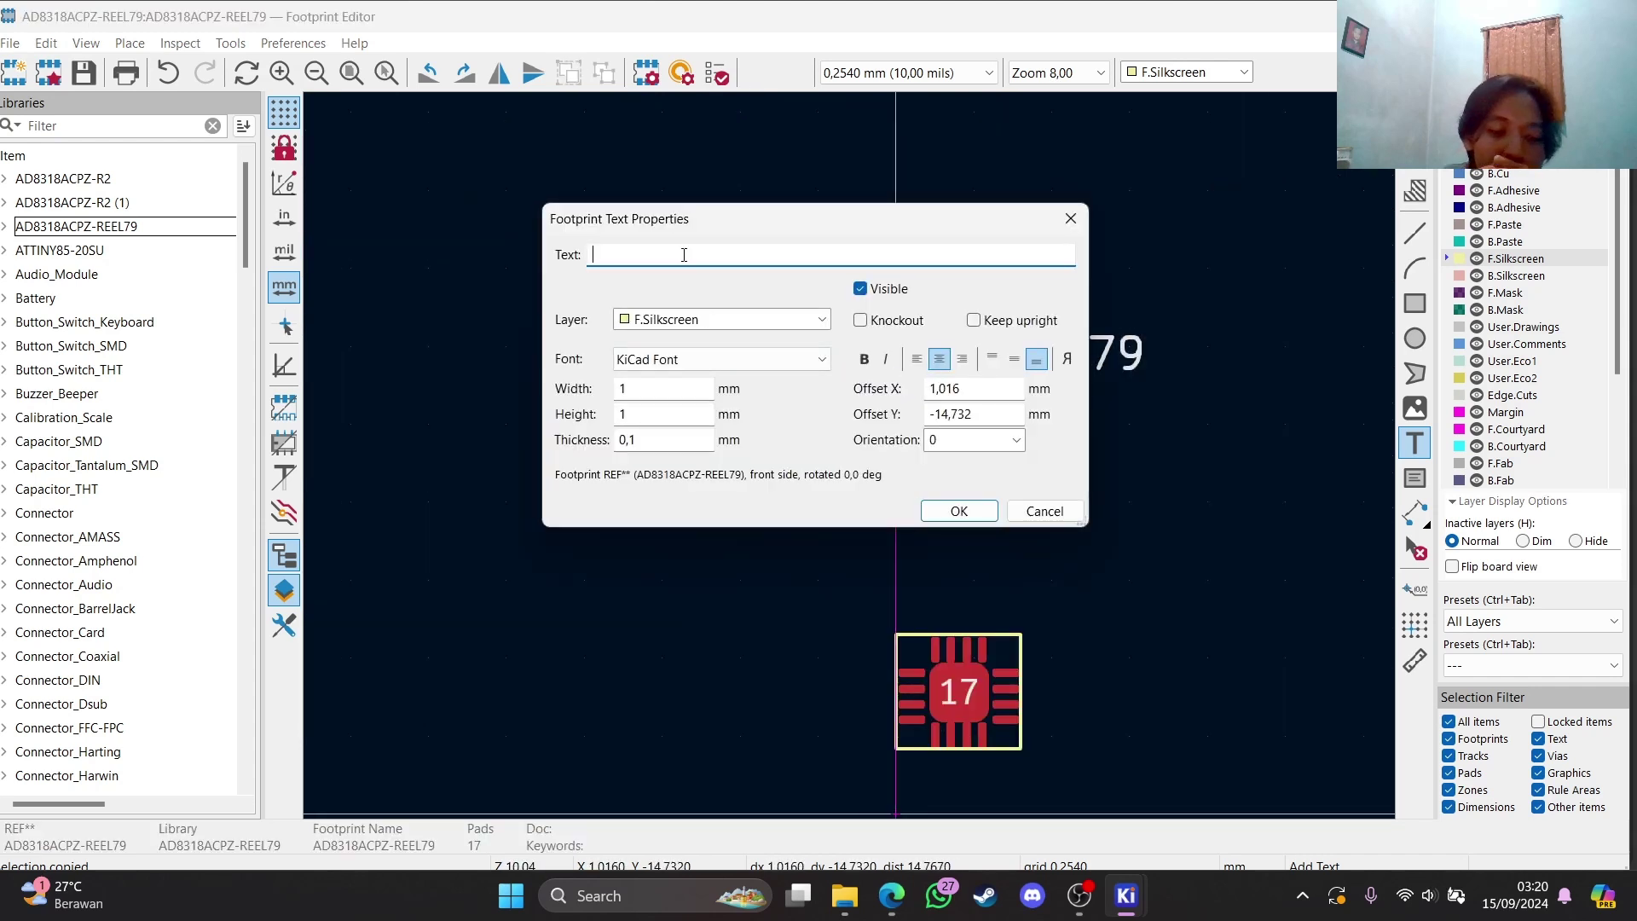
key(ctrl+v)
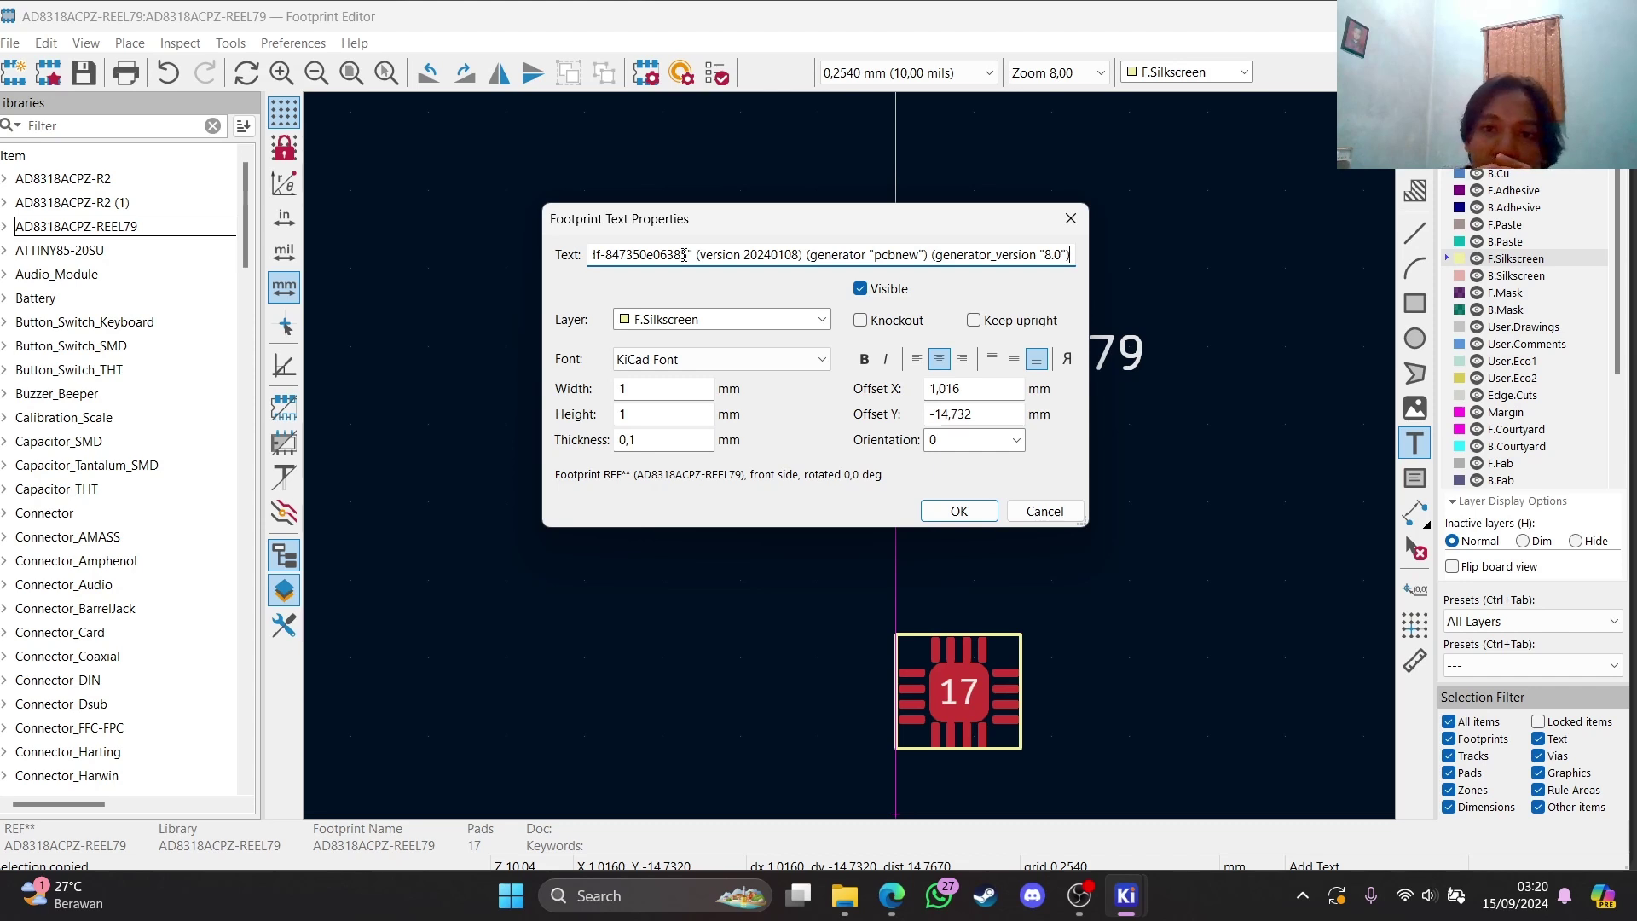
drag(1071, 254, 500, 259)
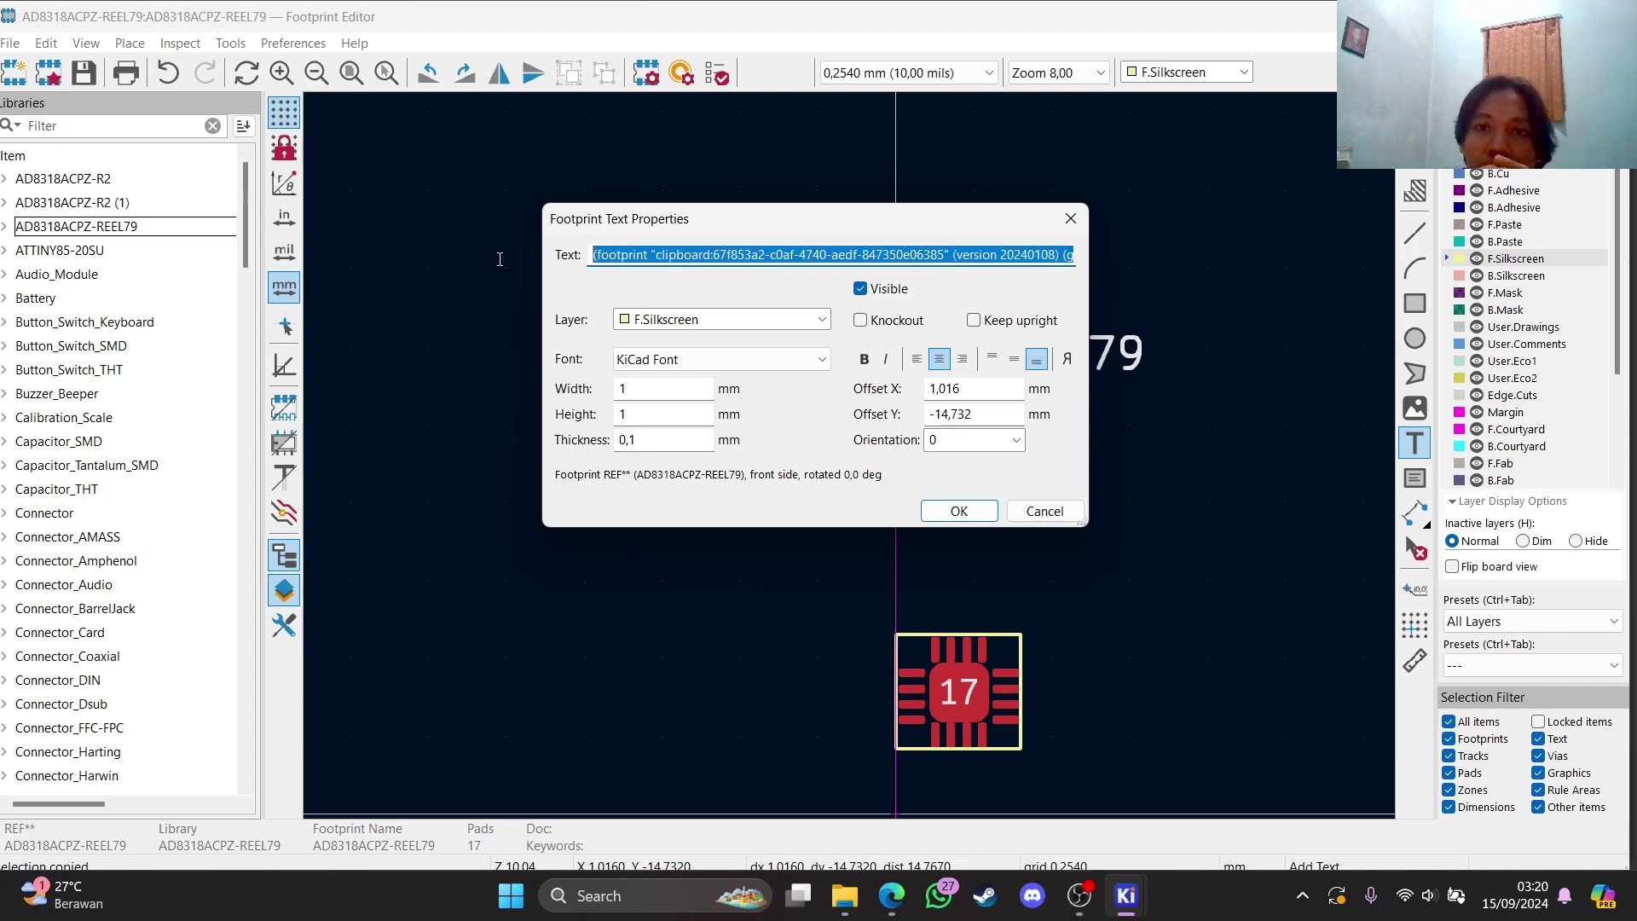
key(Delete)
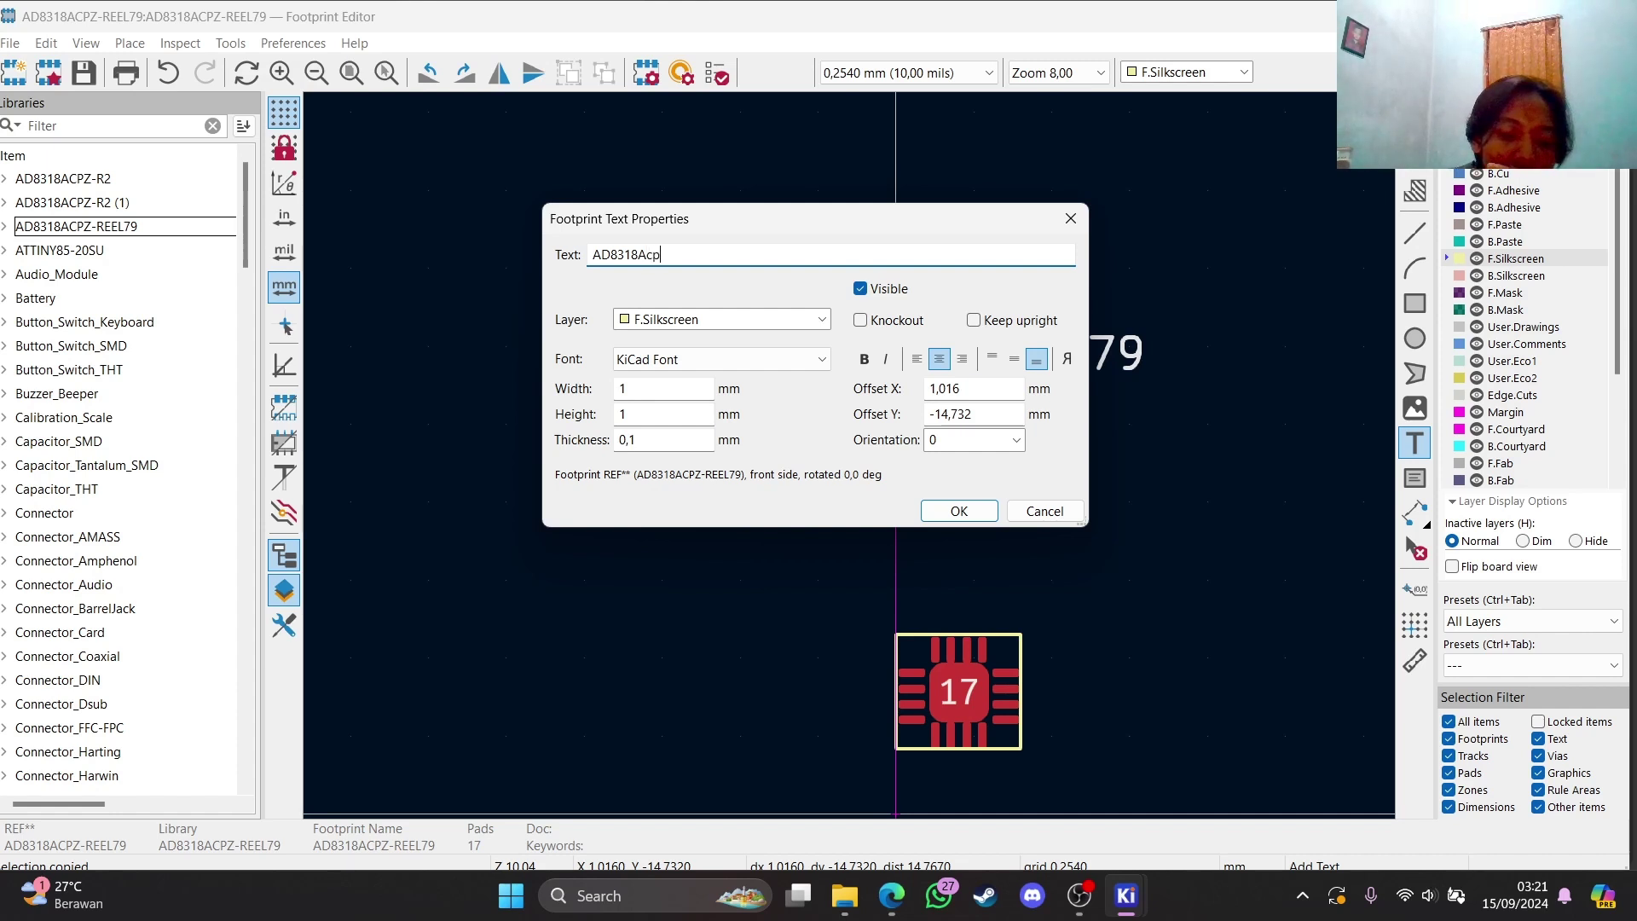
text(z)
key(BackSpace)
key(BackSpace)
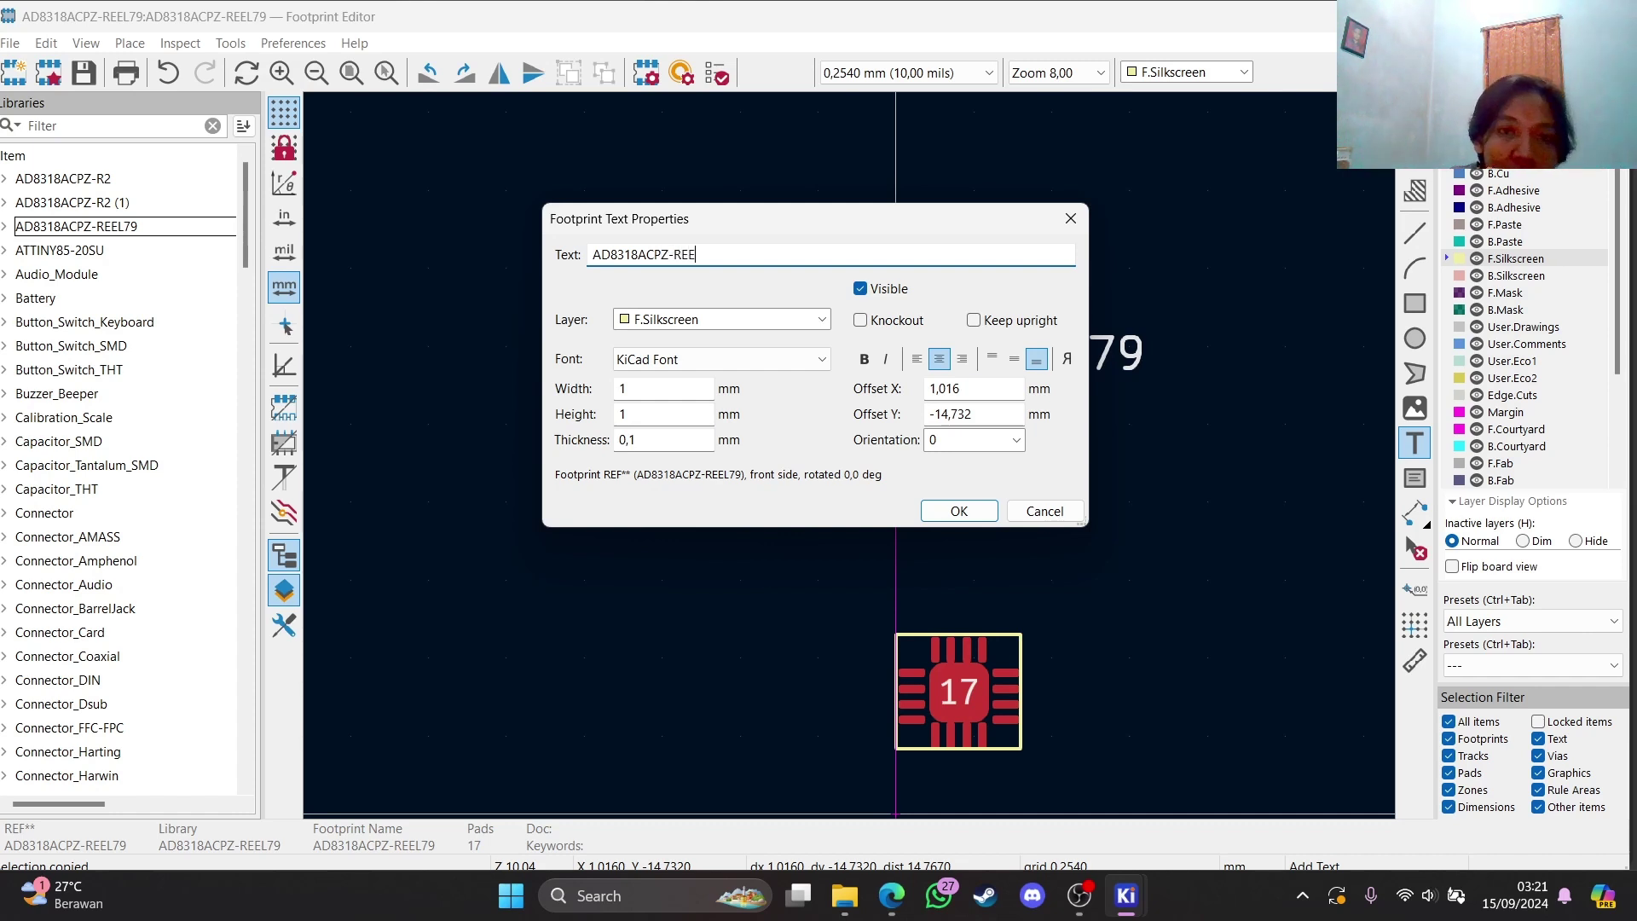
text(L7)
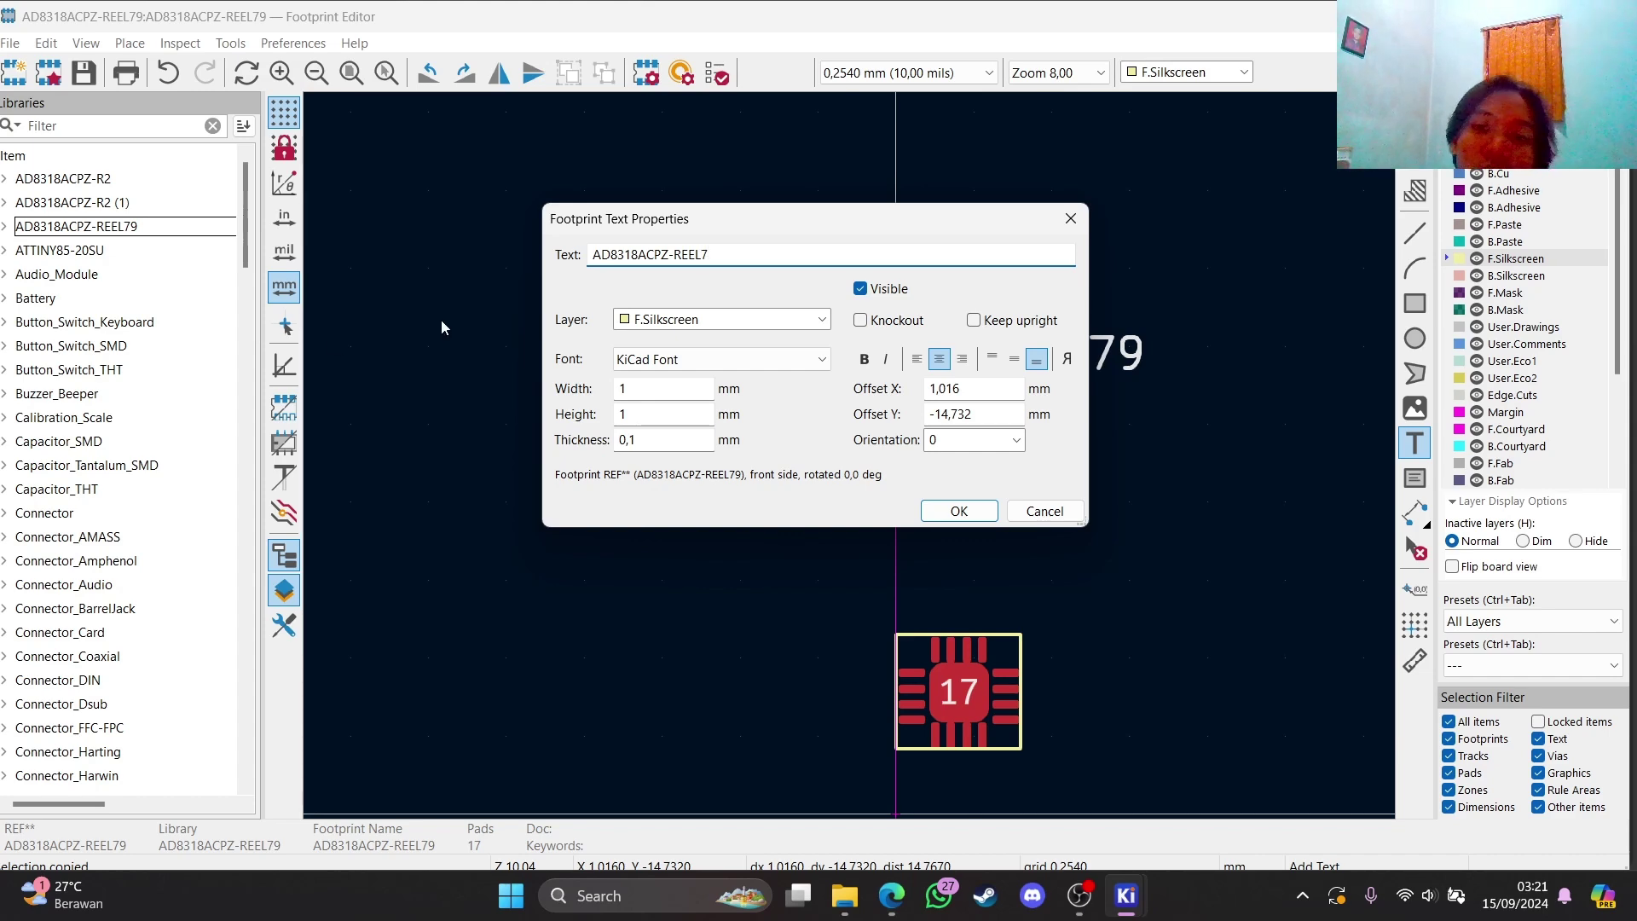
click(959, 510)
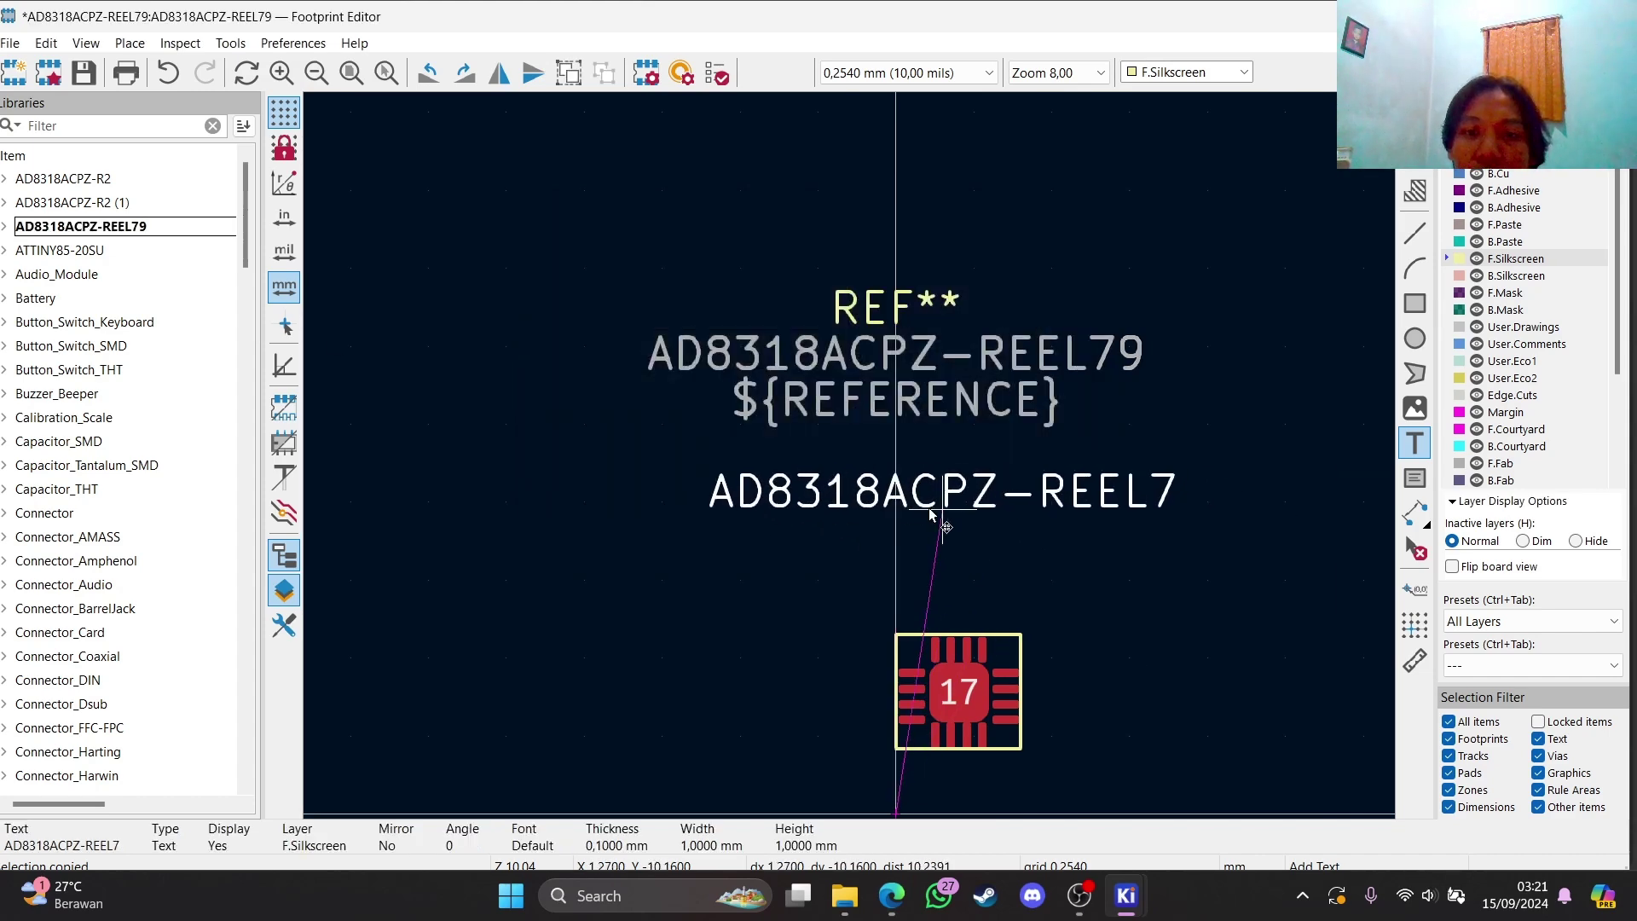
click(976, 602)
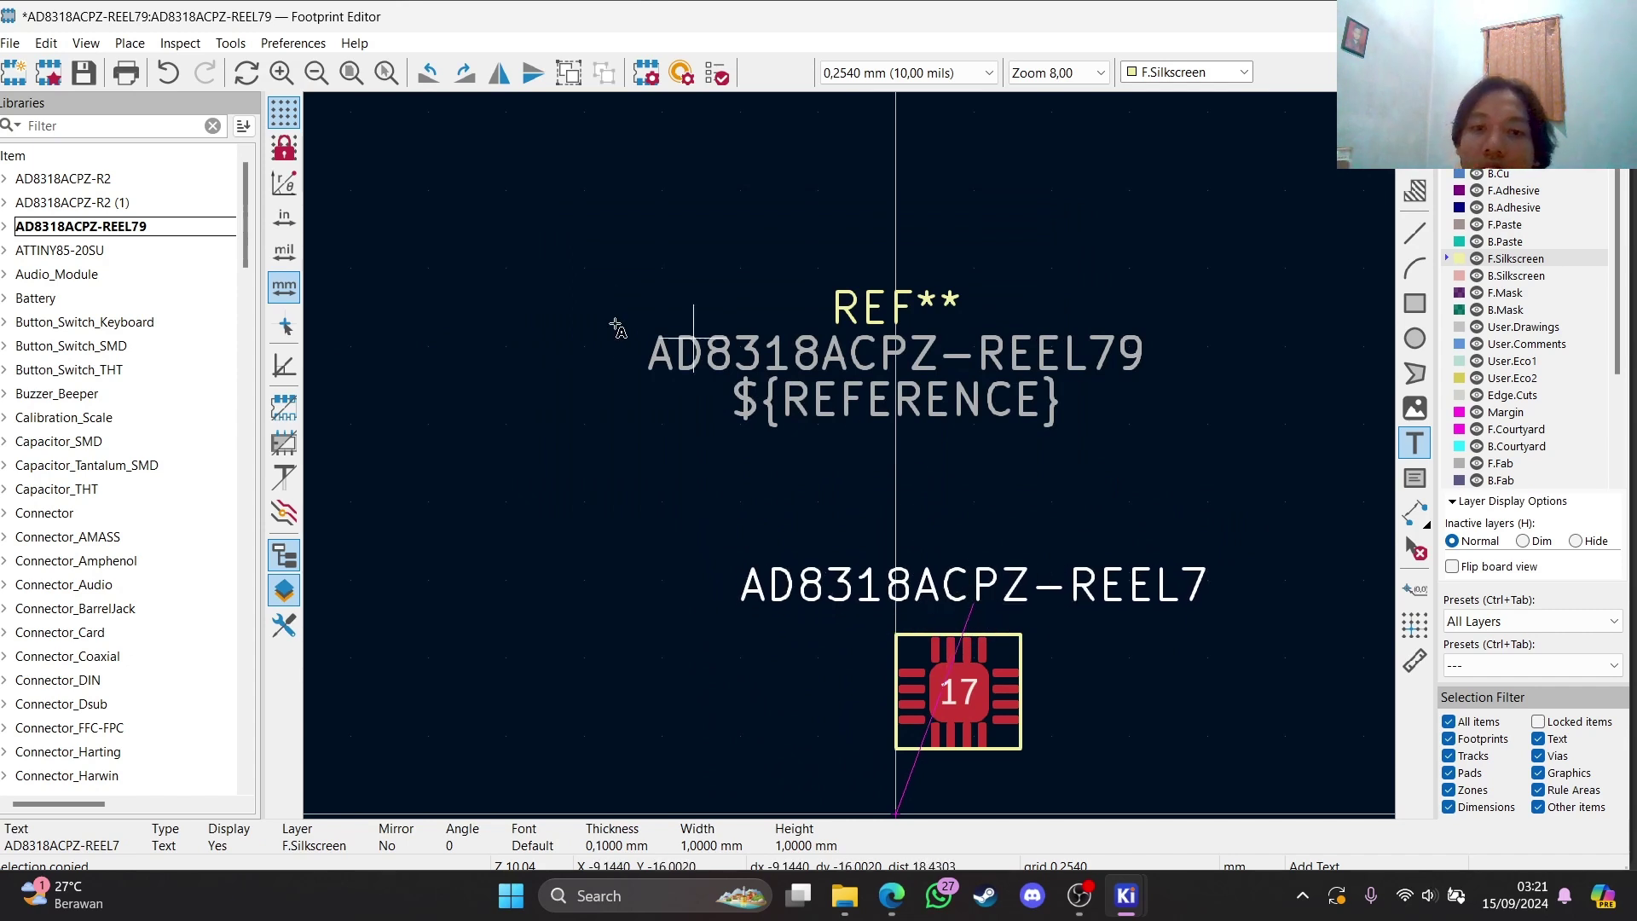
Delete the ${REFERENCE} text above the footprint
drag(522, 213, 1154, 413)
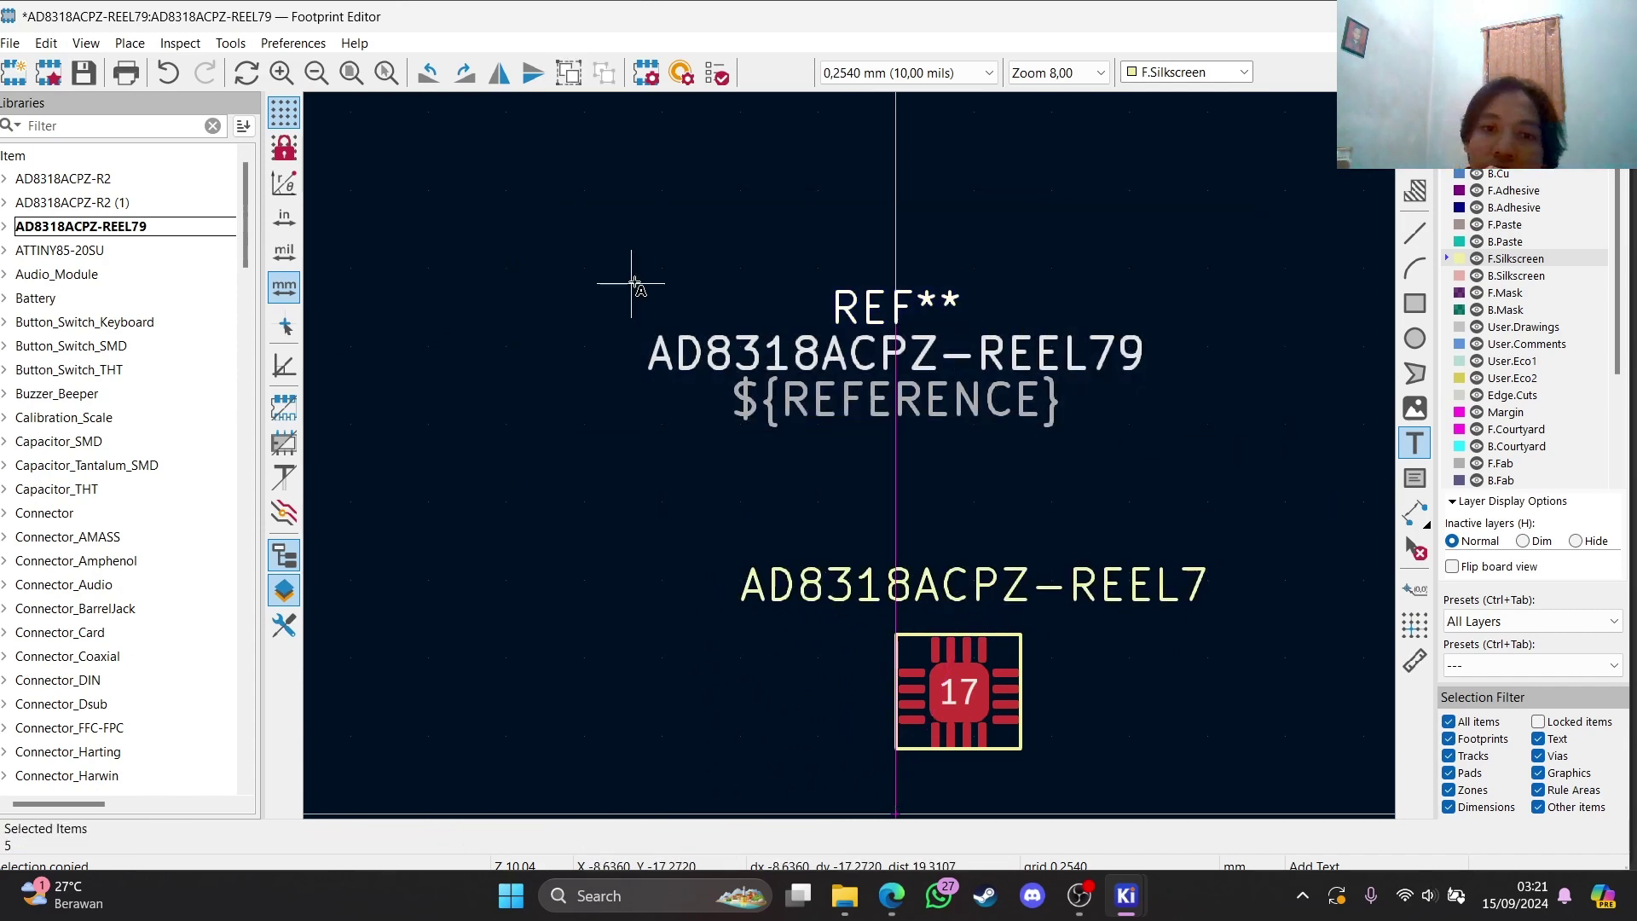
drag(633, 281, 1161, 461)
key(Delete)
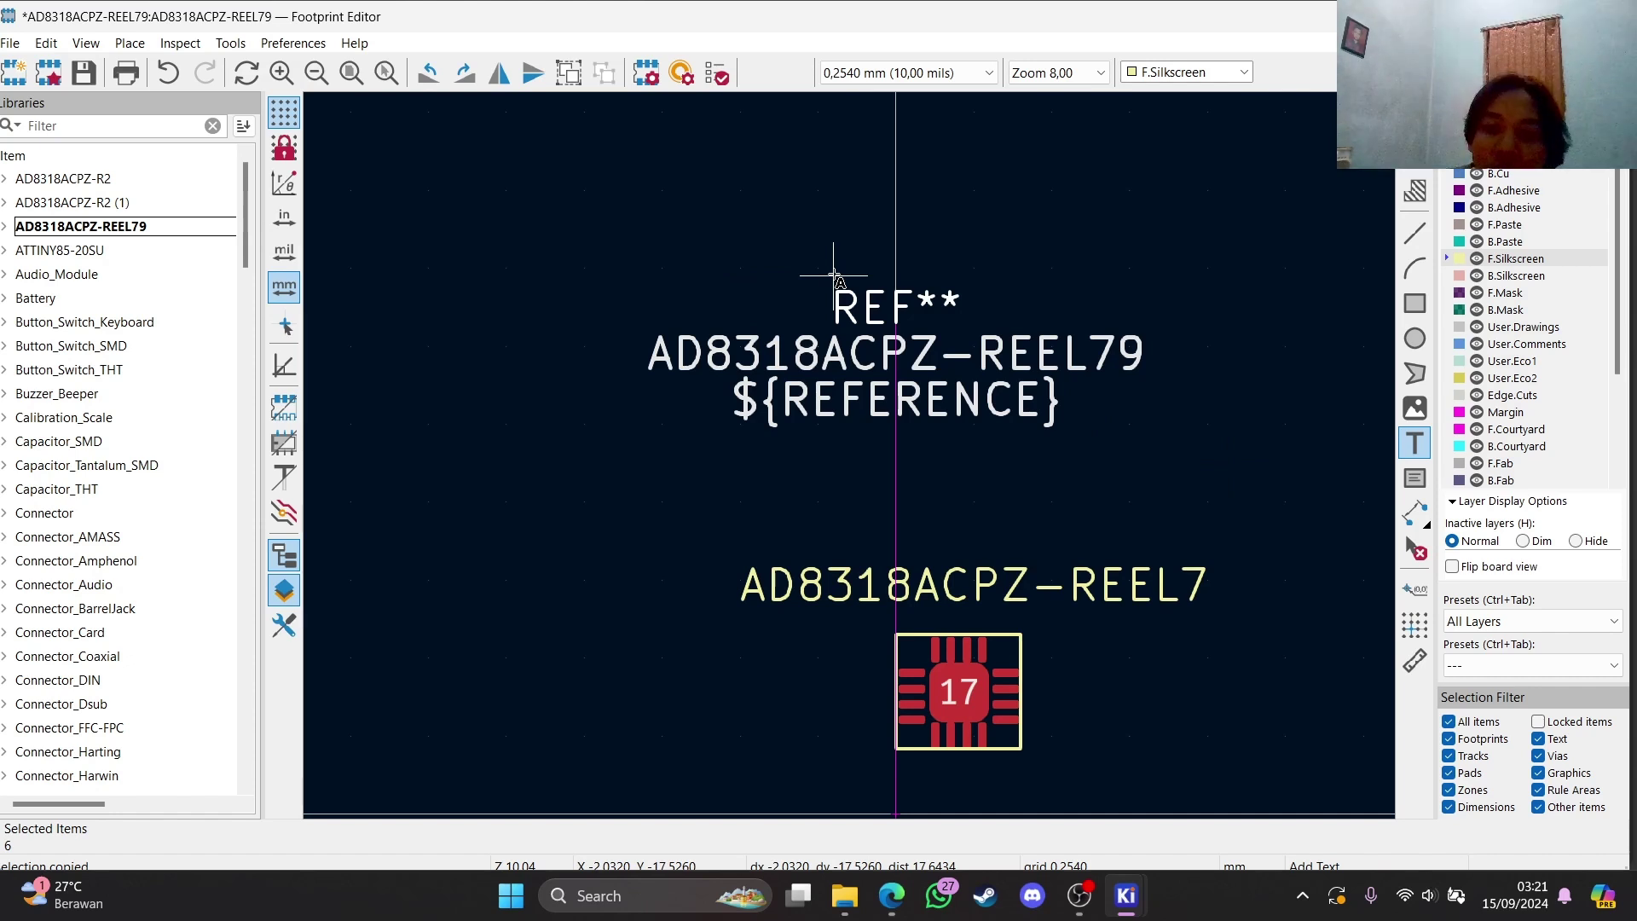
drag(566, 208, 1194, 427)
click(1153, 427)
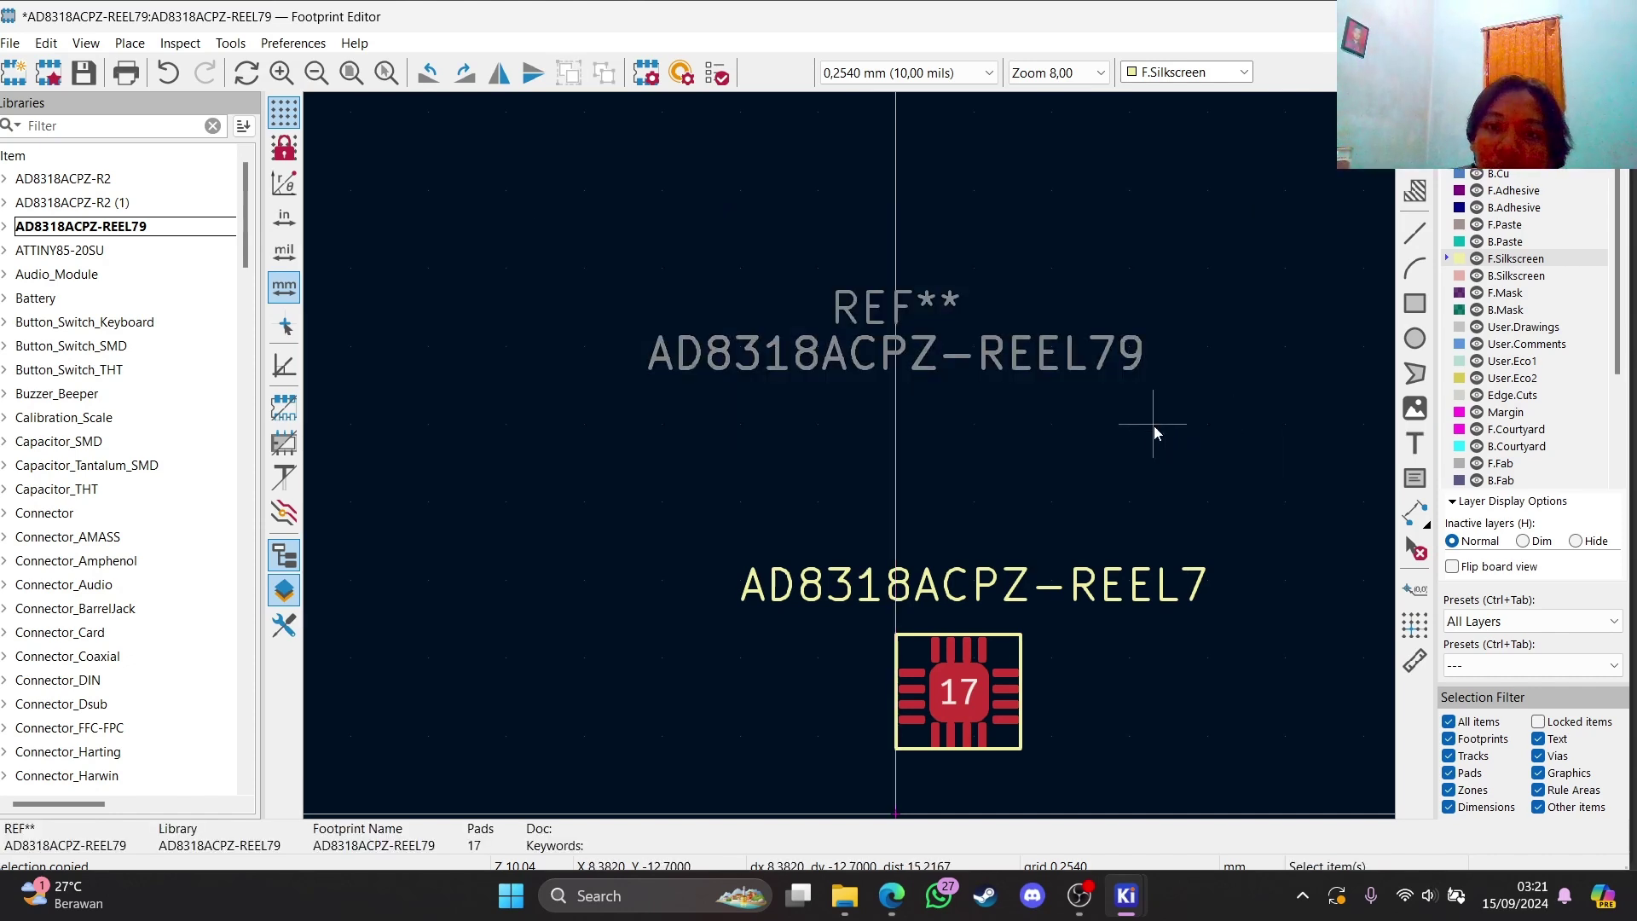
Save the footprint and minimise the Footprint Editor
scroll(816, 571, down, 3)
scroll(851, 446, up, 2)
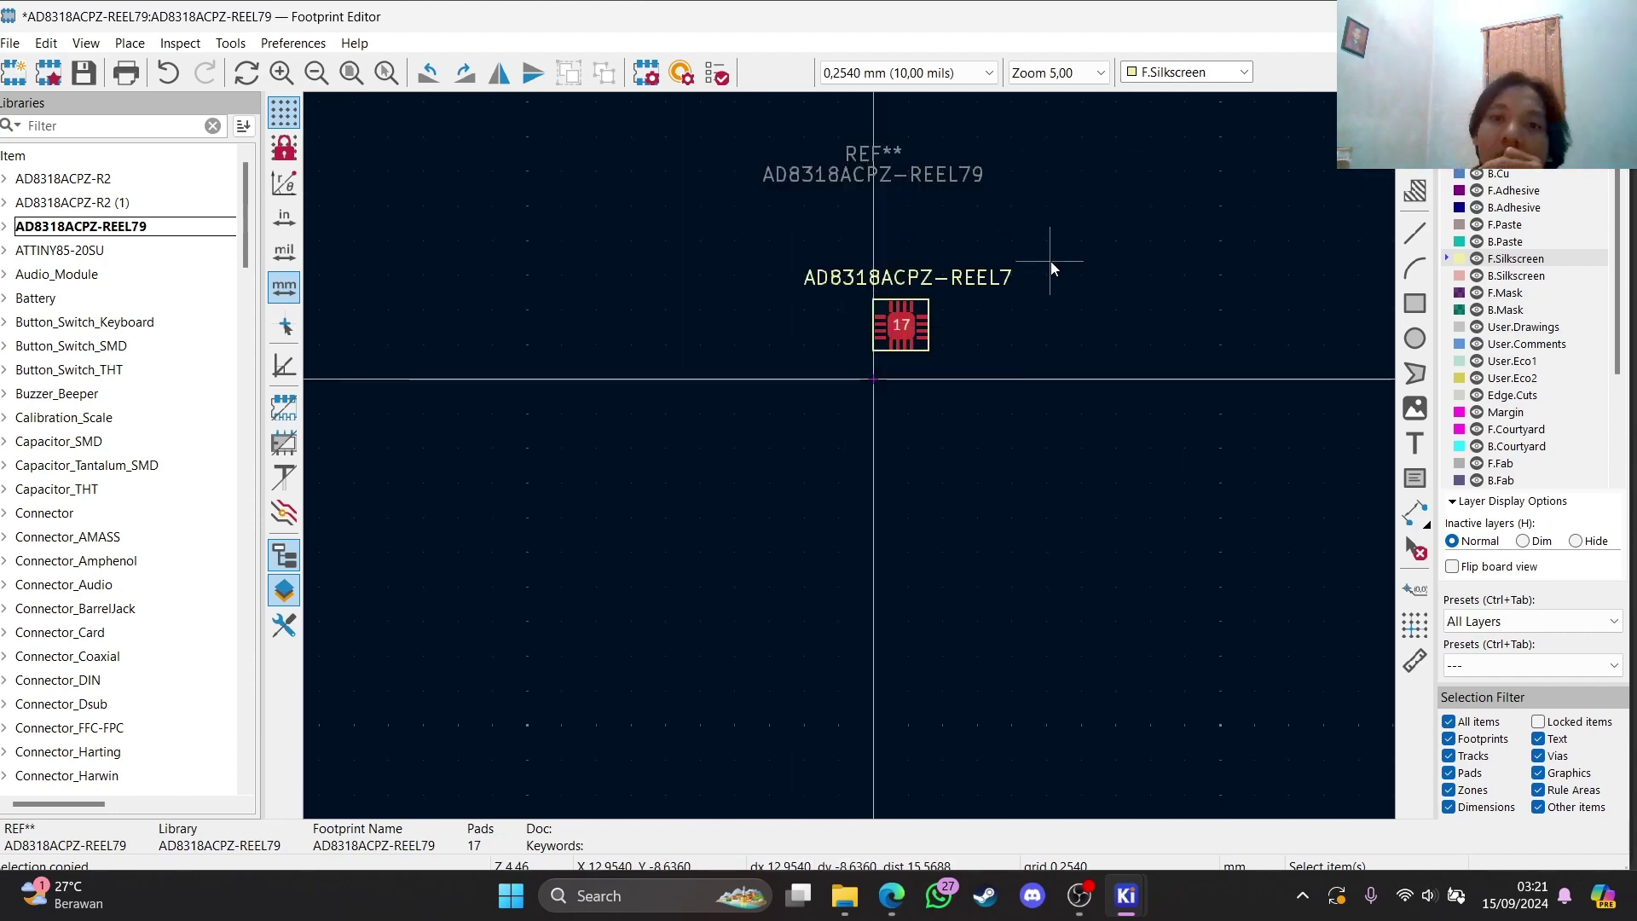
click(82, 74)
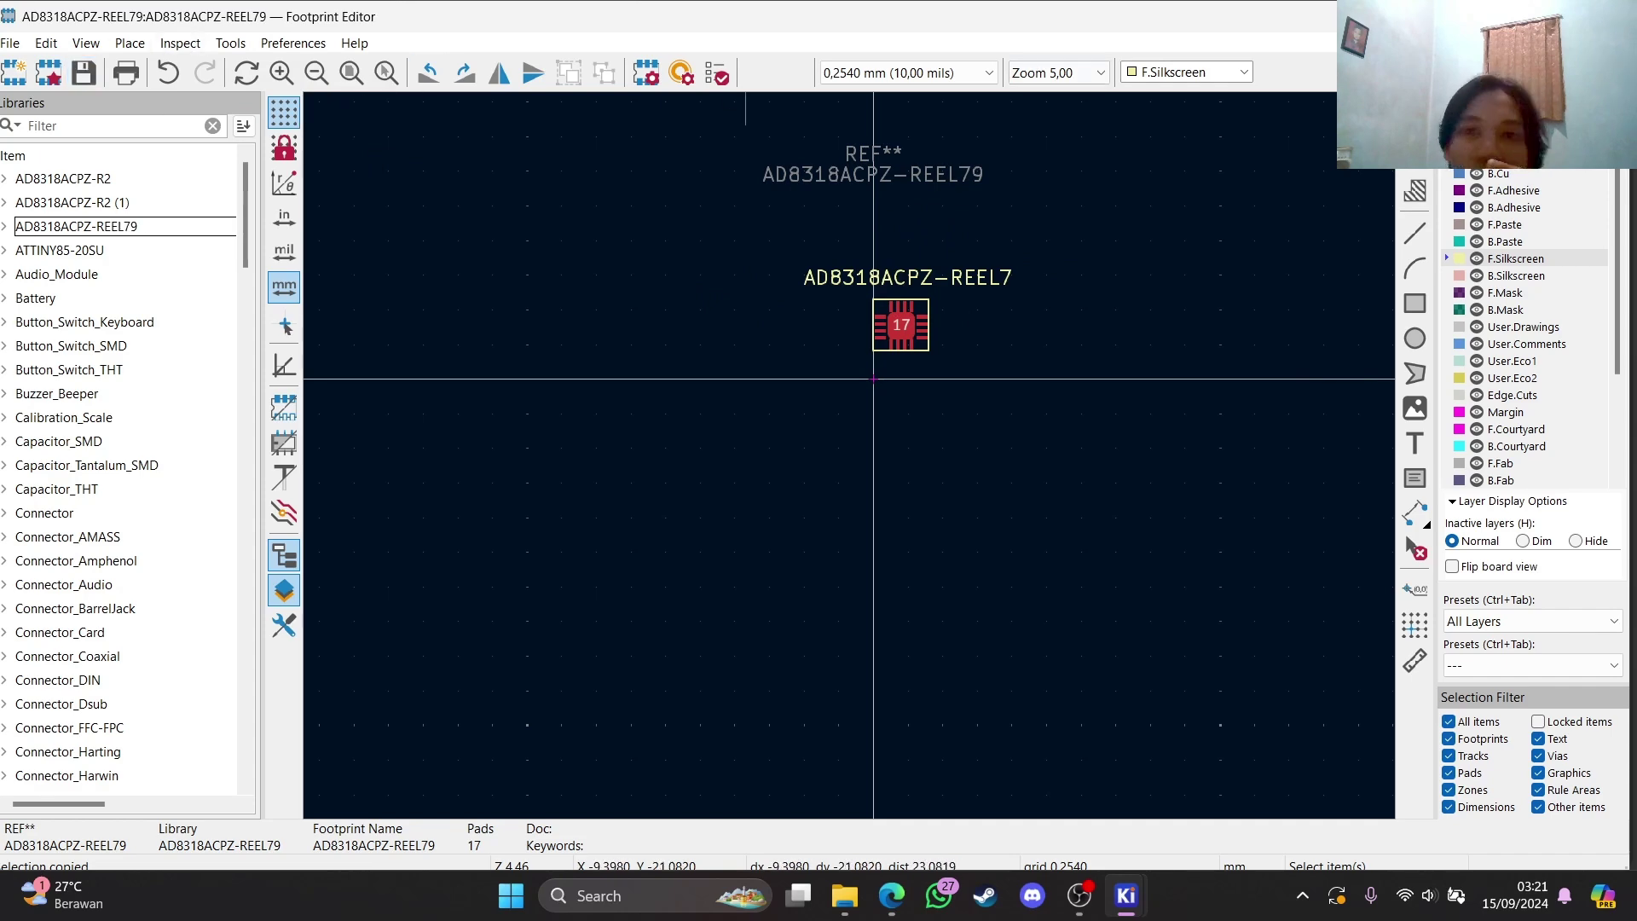
click(1506, 16)
Bring the Schematic Editor window back to the front
click(1124, 891)
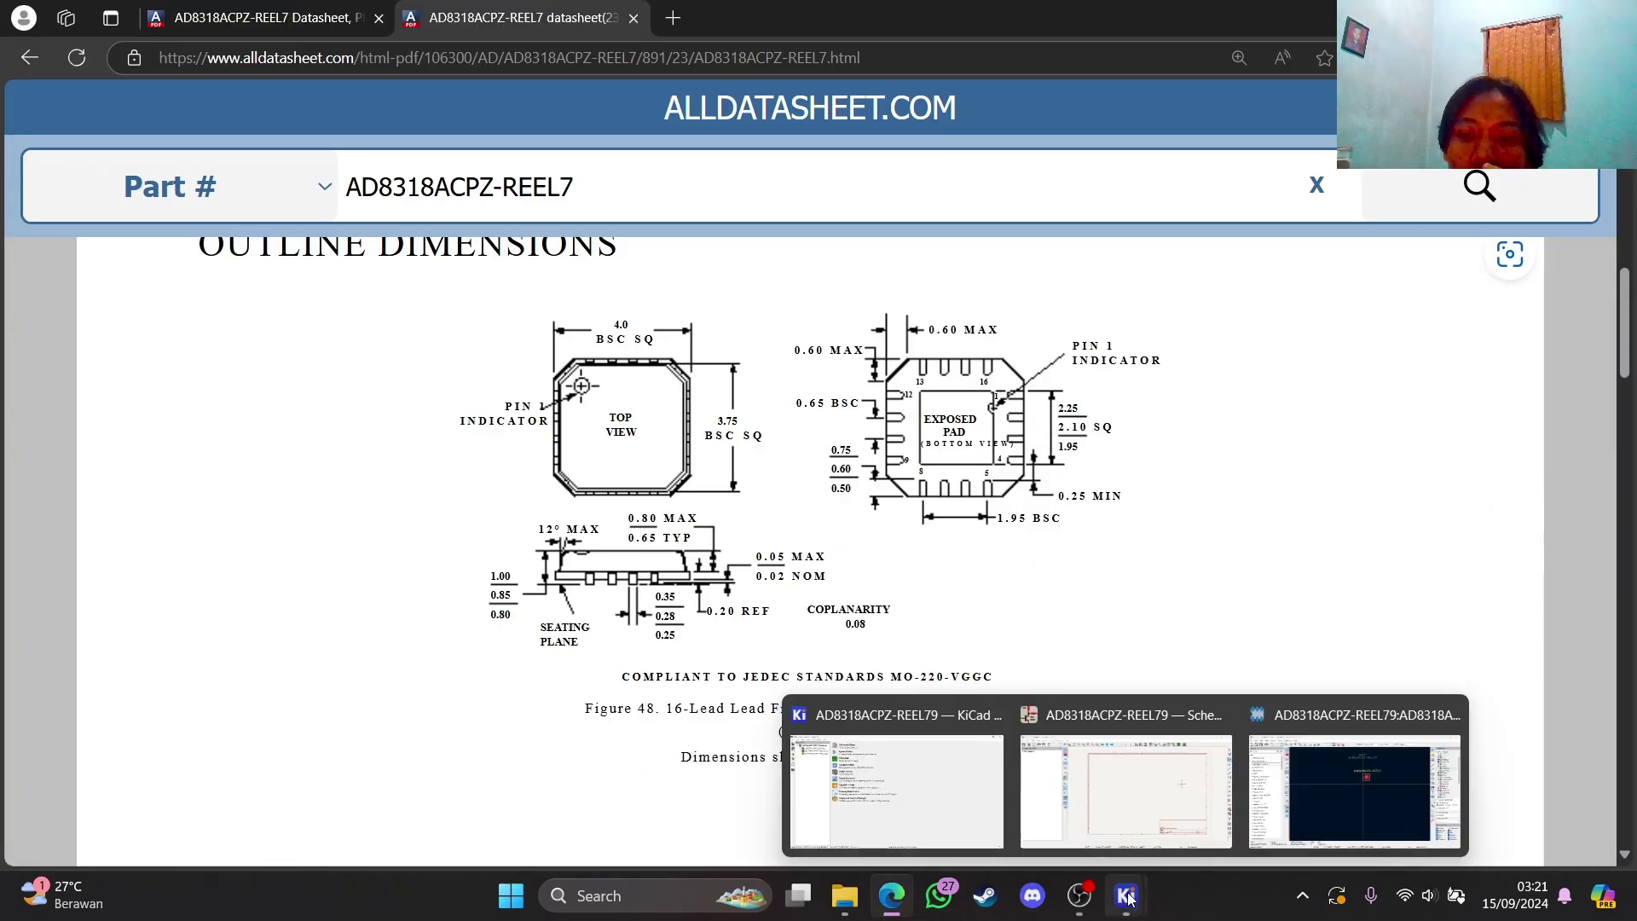
click(1147, 827)
scroll(980, 456, down, 2)
scroll(1059, 432, up, 5)
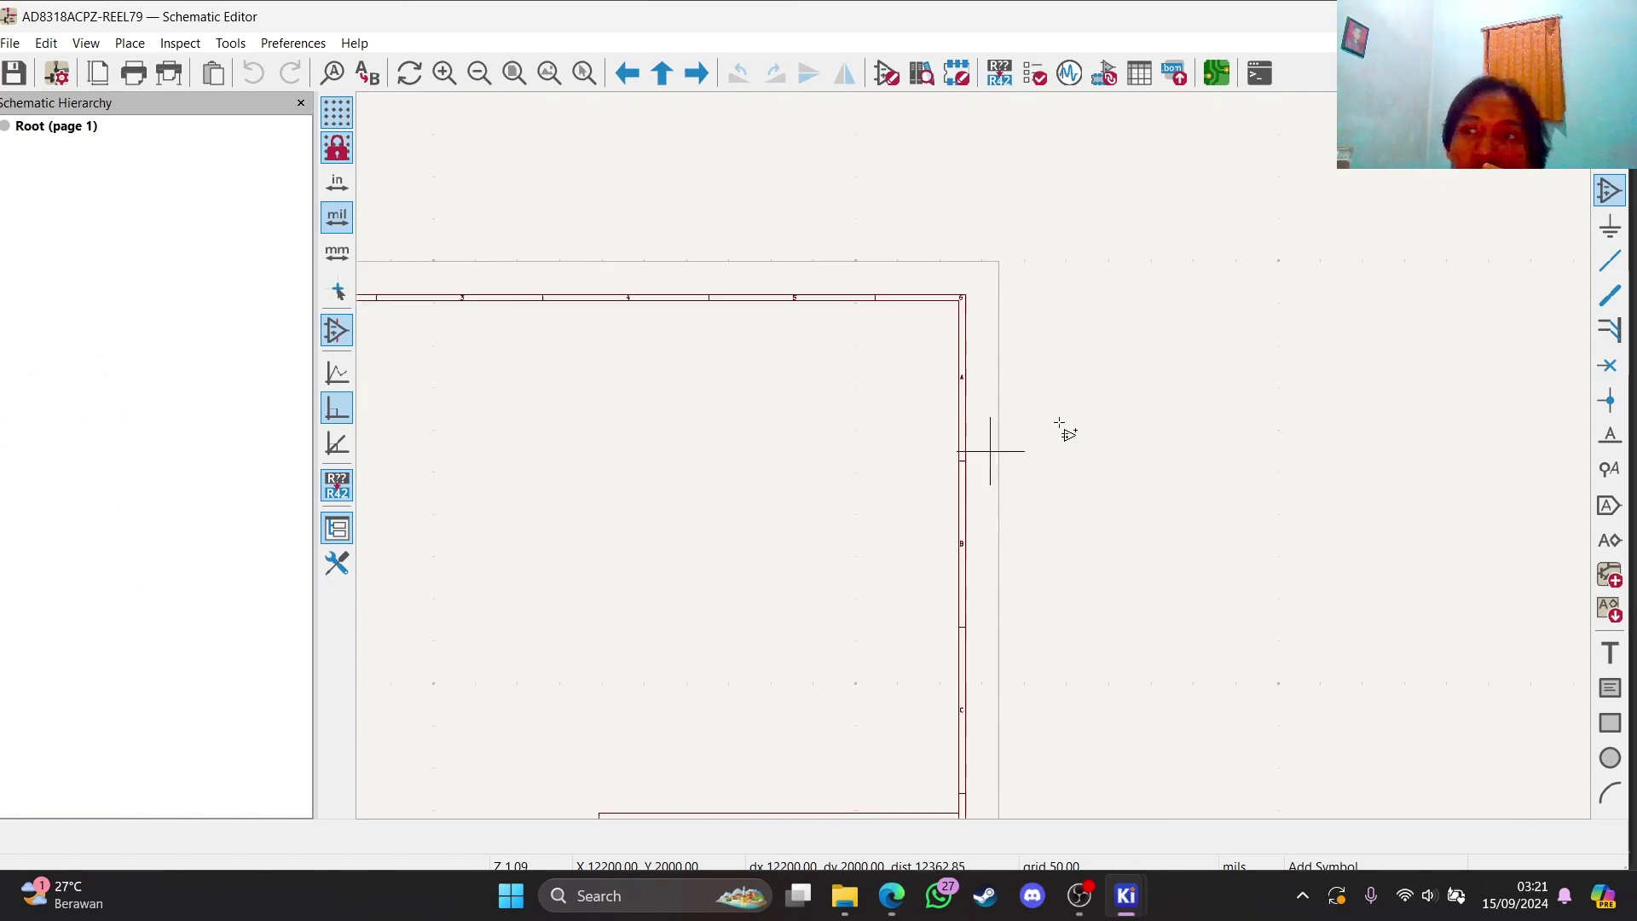
scroll(1361, 298, down, 2)
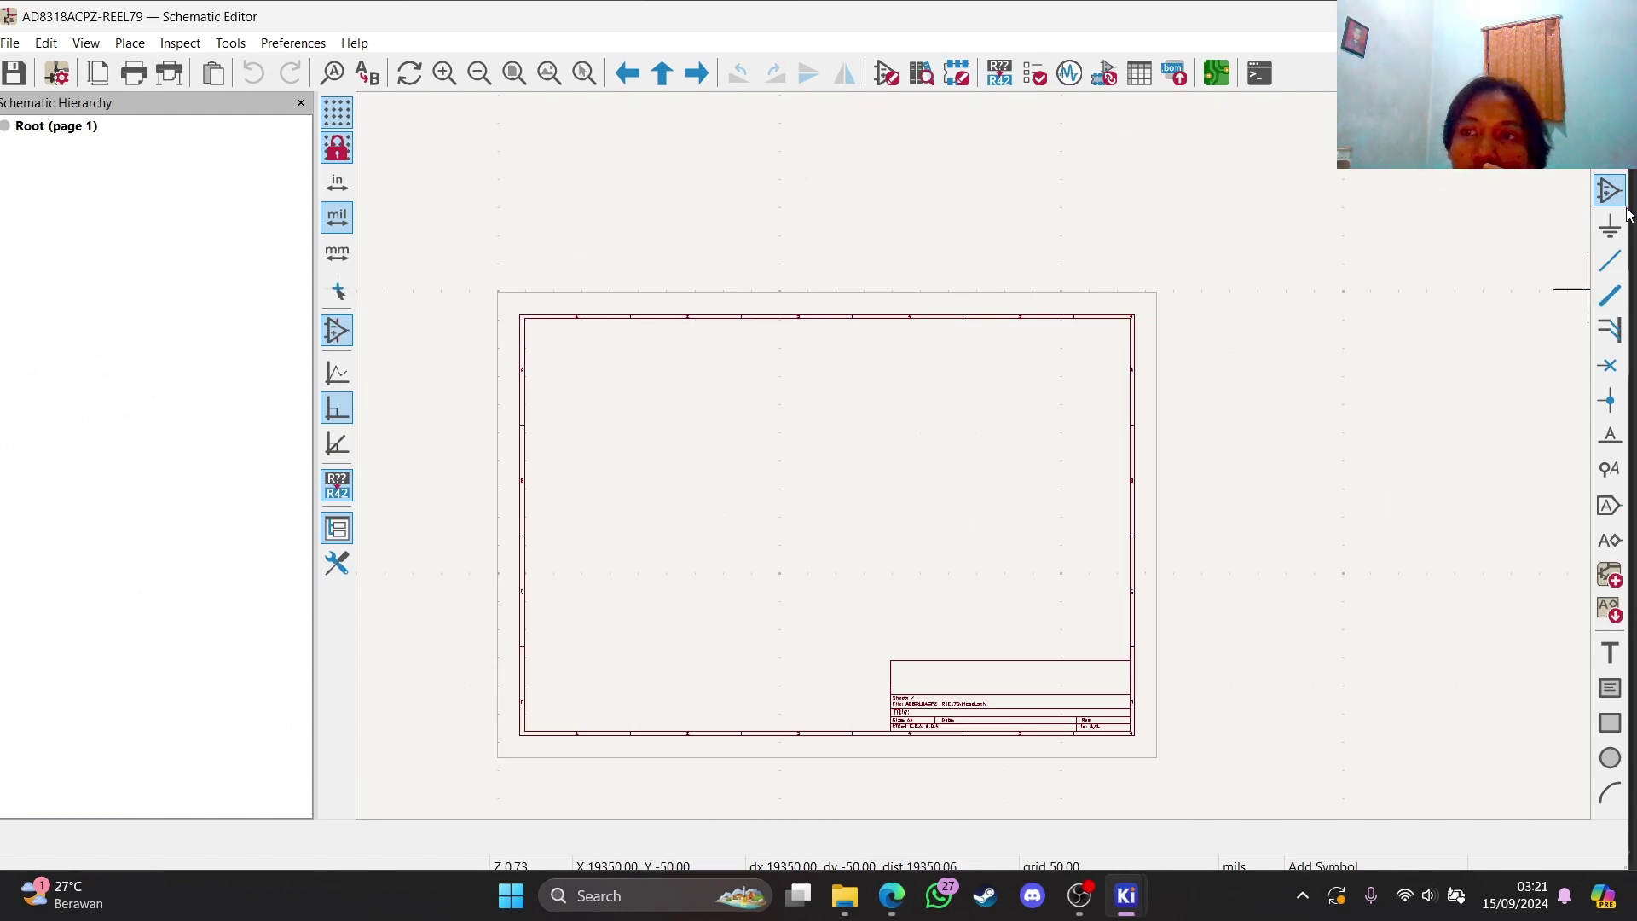
Place the AD8318ACPZ-REEL7 symbol from the library on the sheet as U1
click(1184, 370)
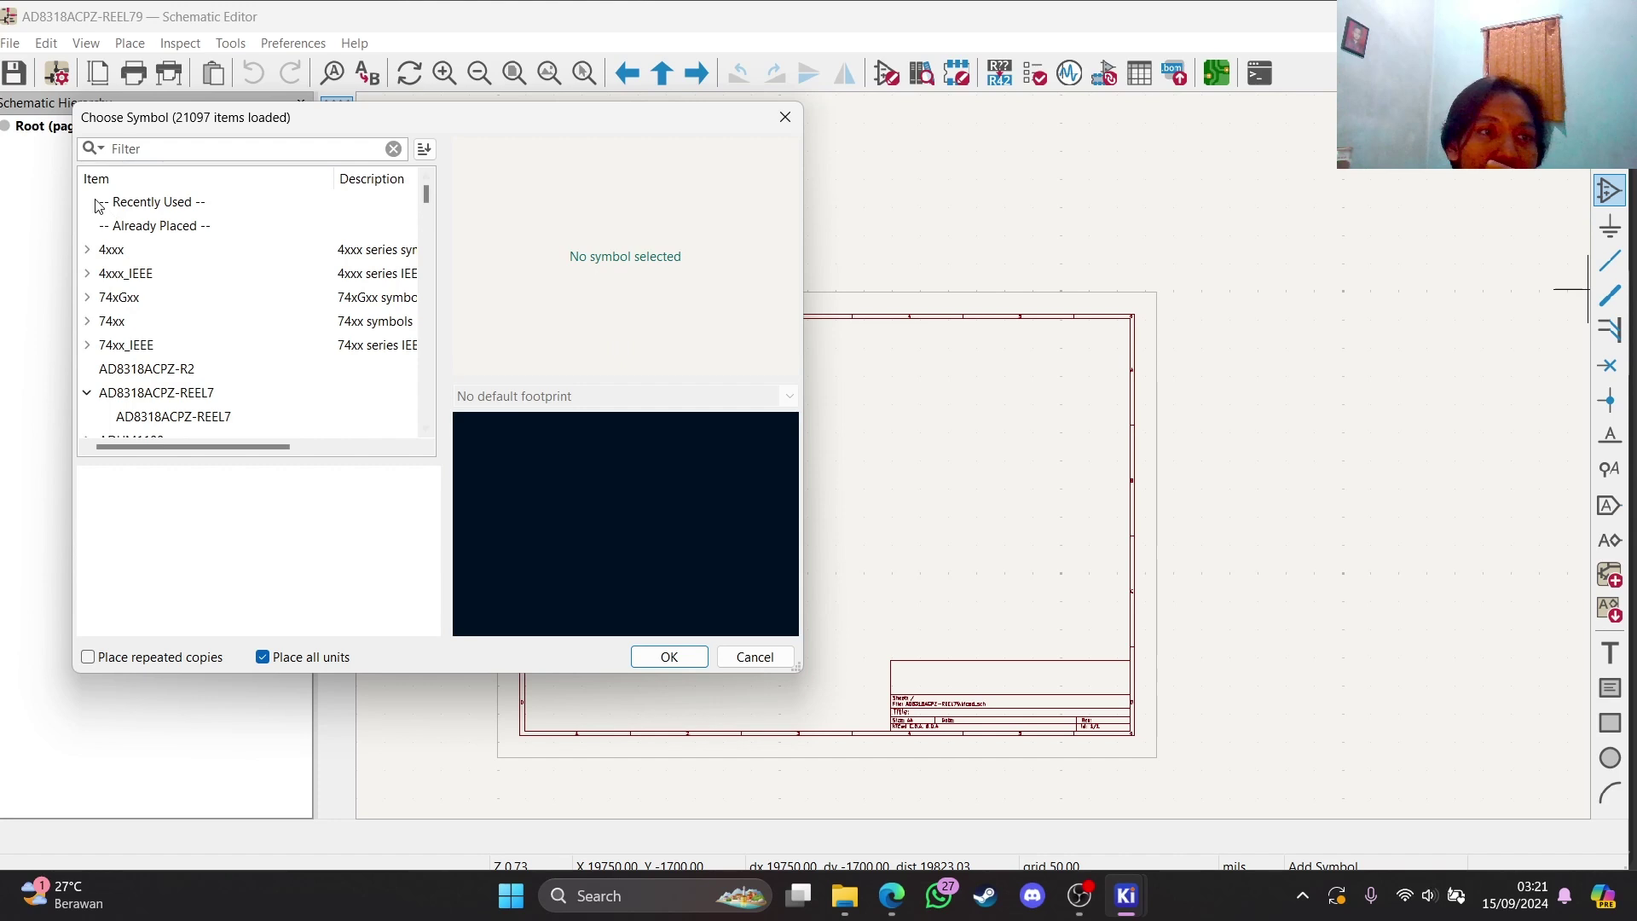
click(168, 416)
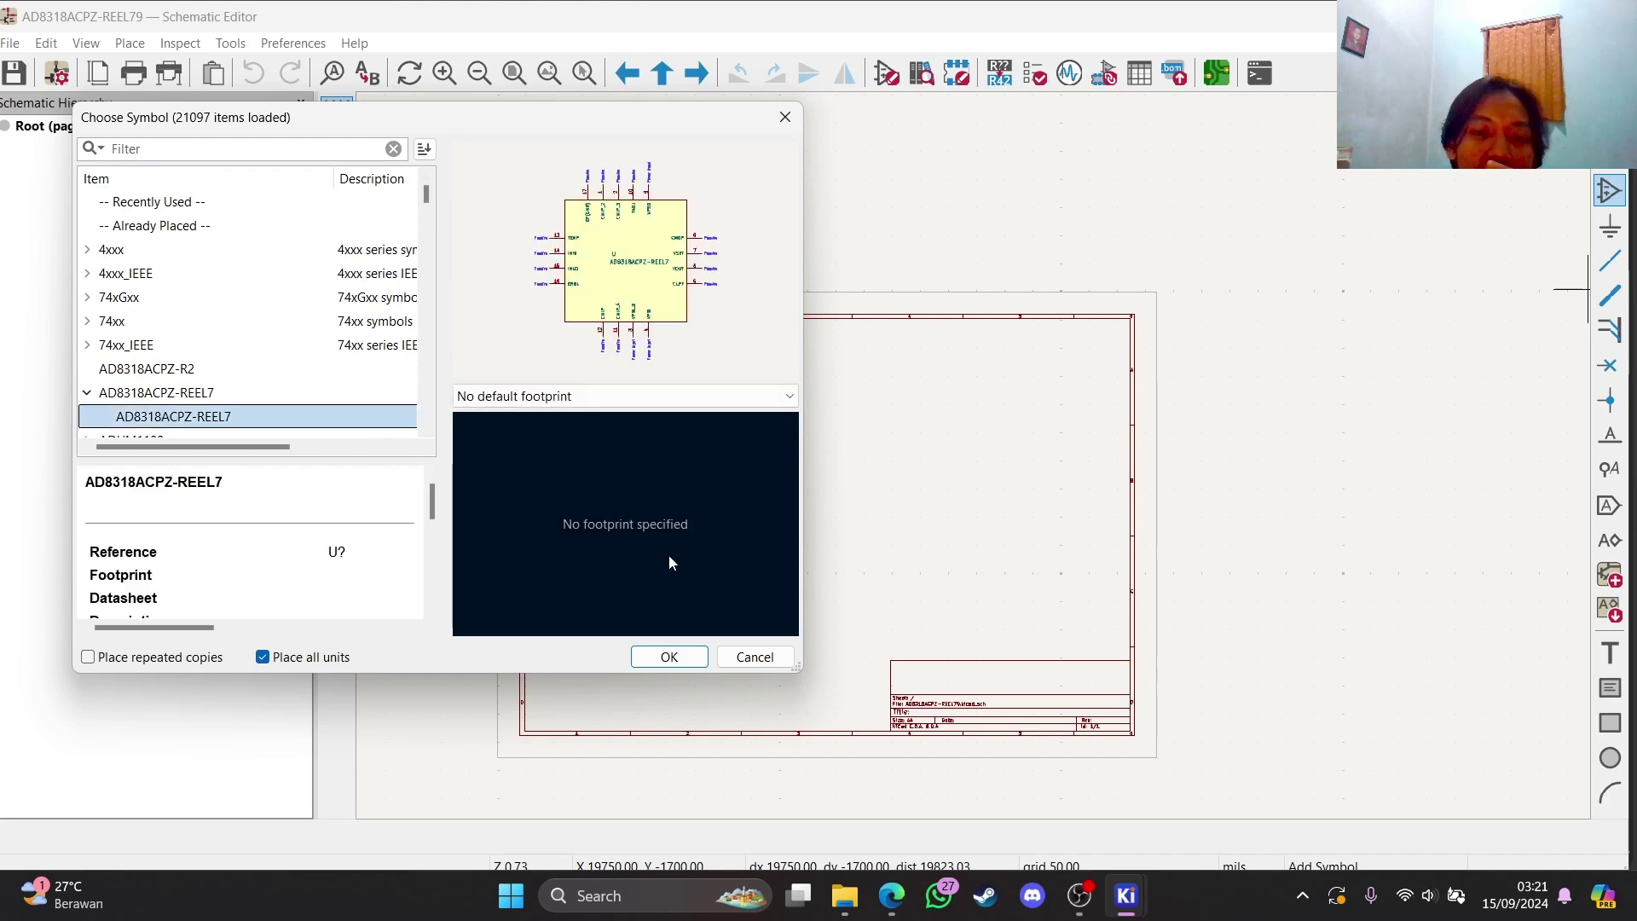
click(669, 657)
click(785, 483)
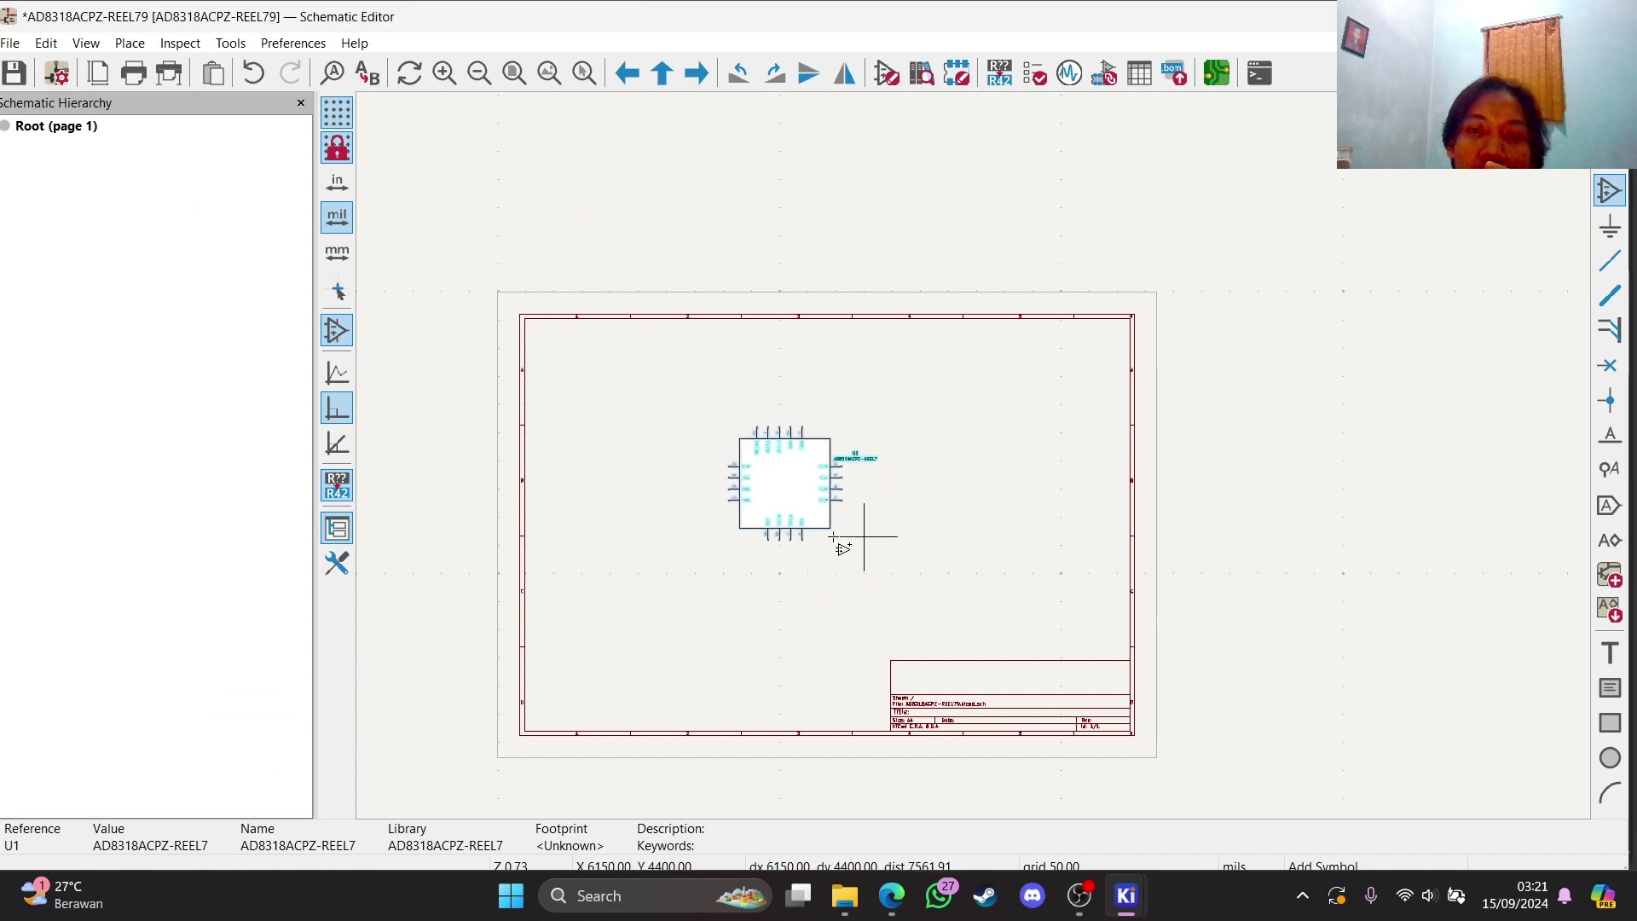
scroll(749, 553, up, 5)
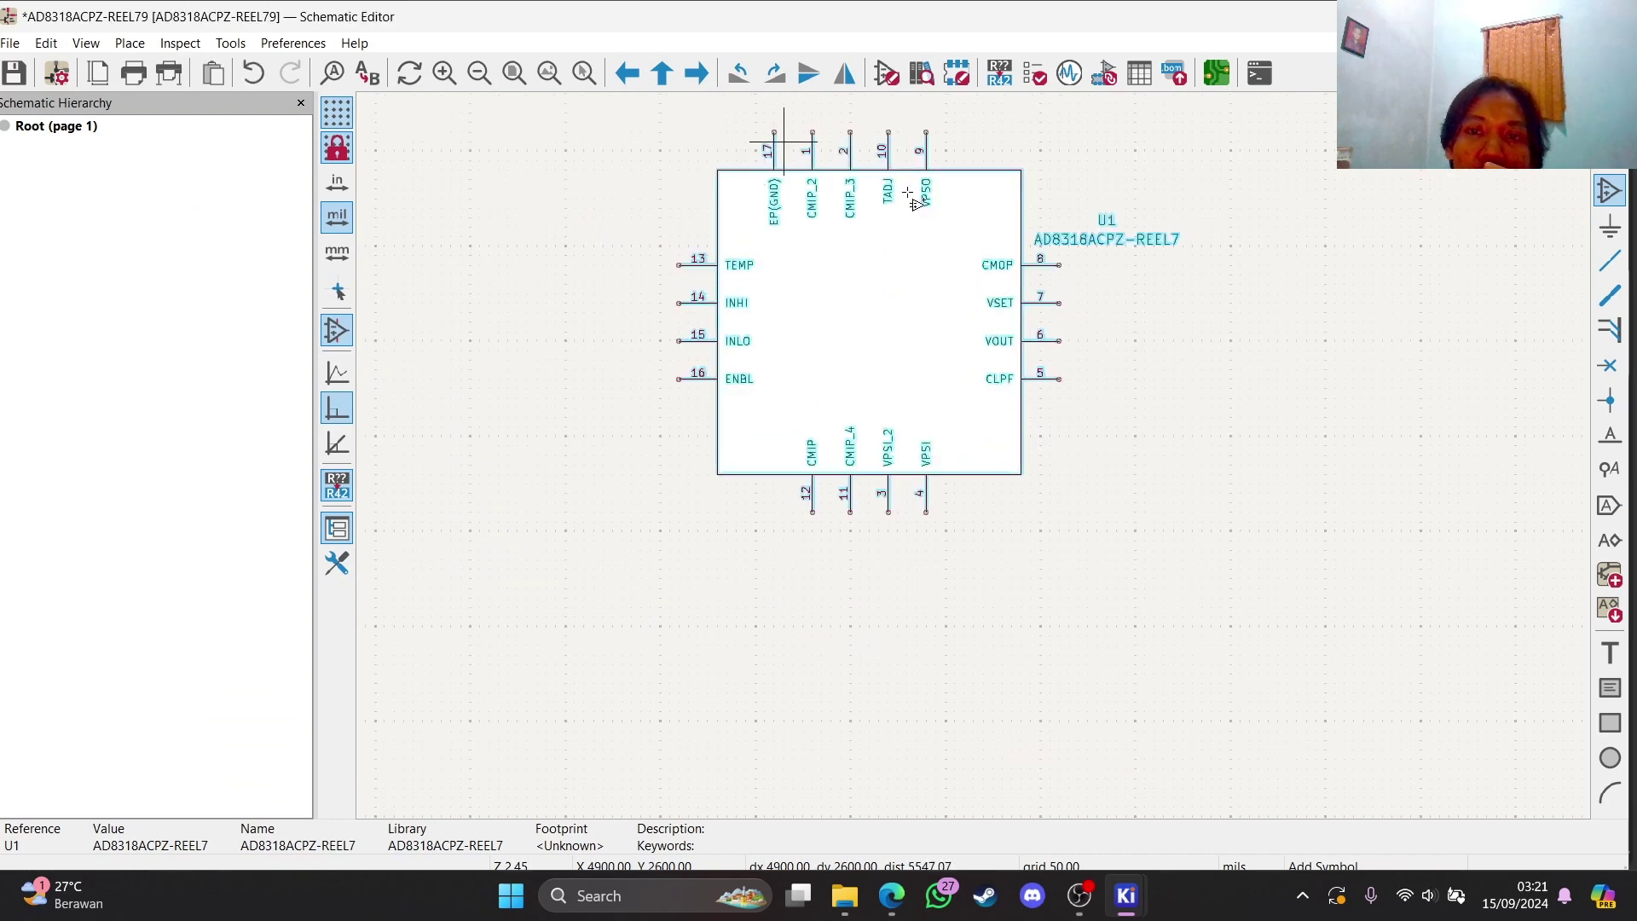
scroll(978, 460, down, 2)
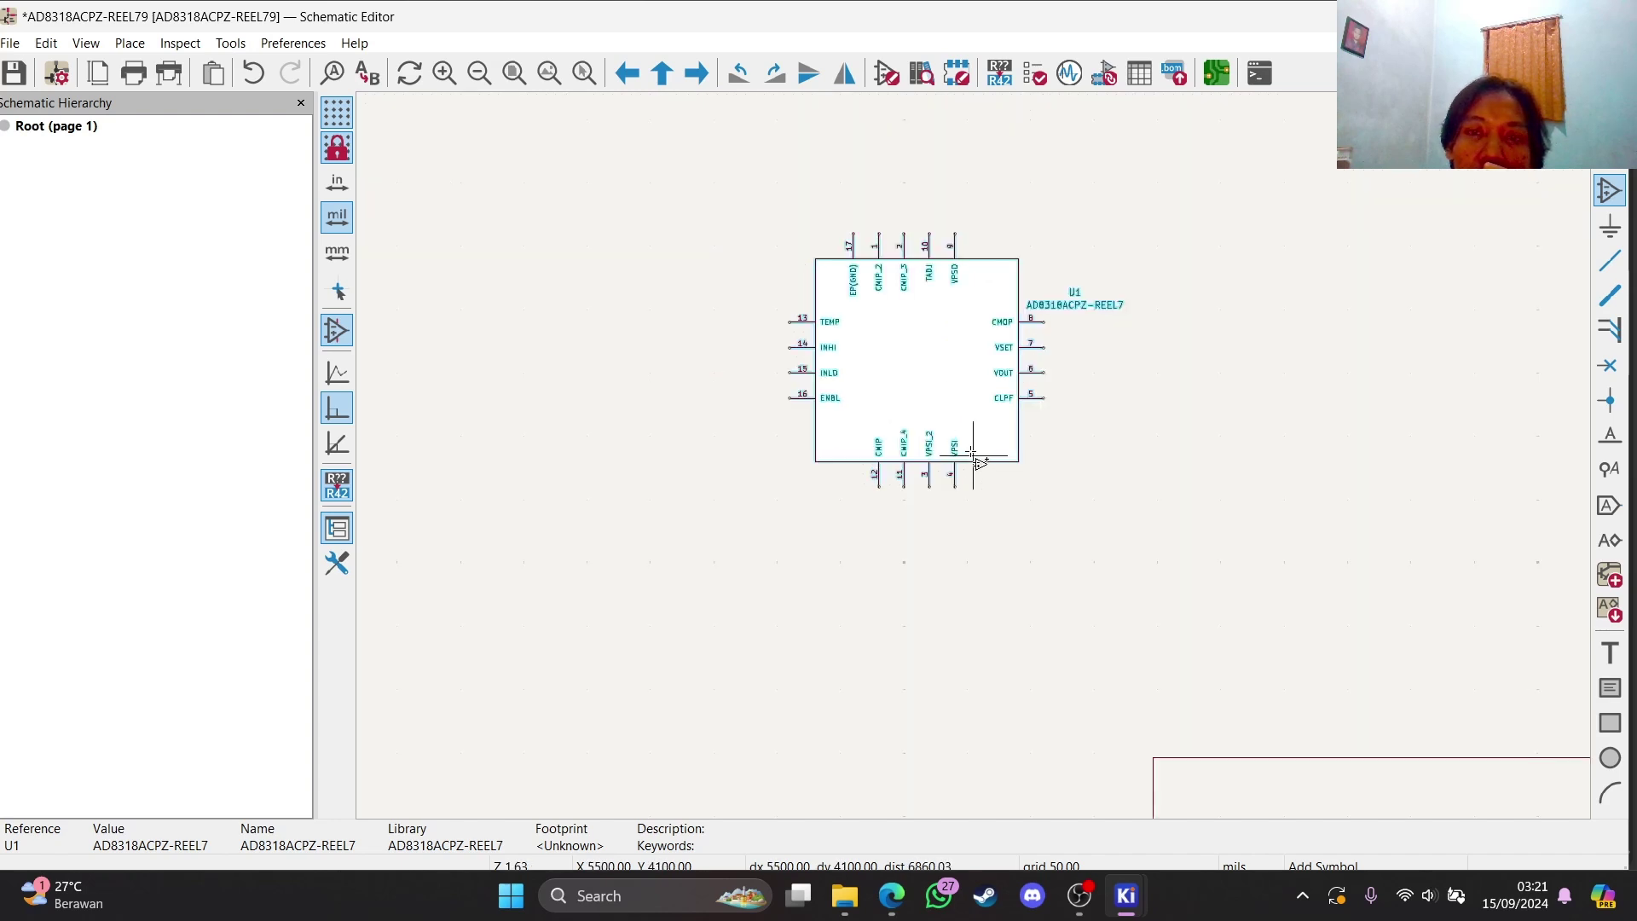
scroll(1029, 412, up, 2)
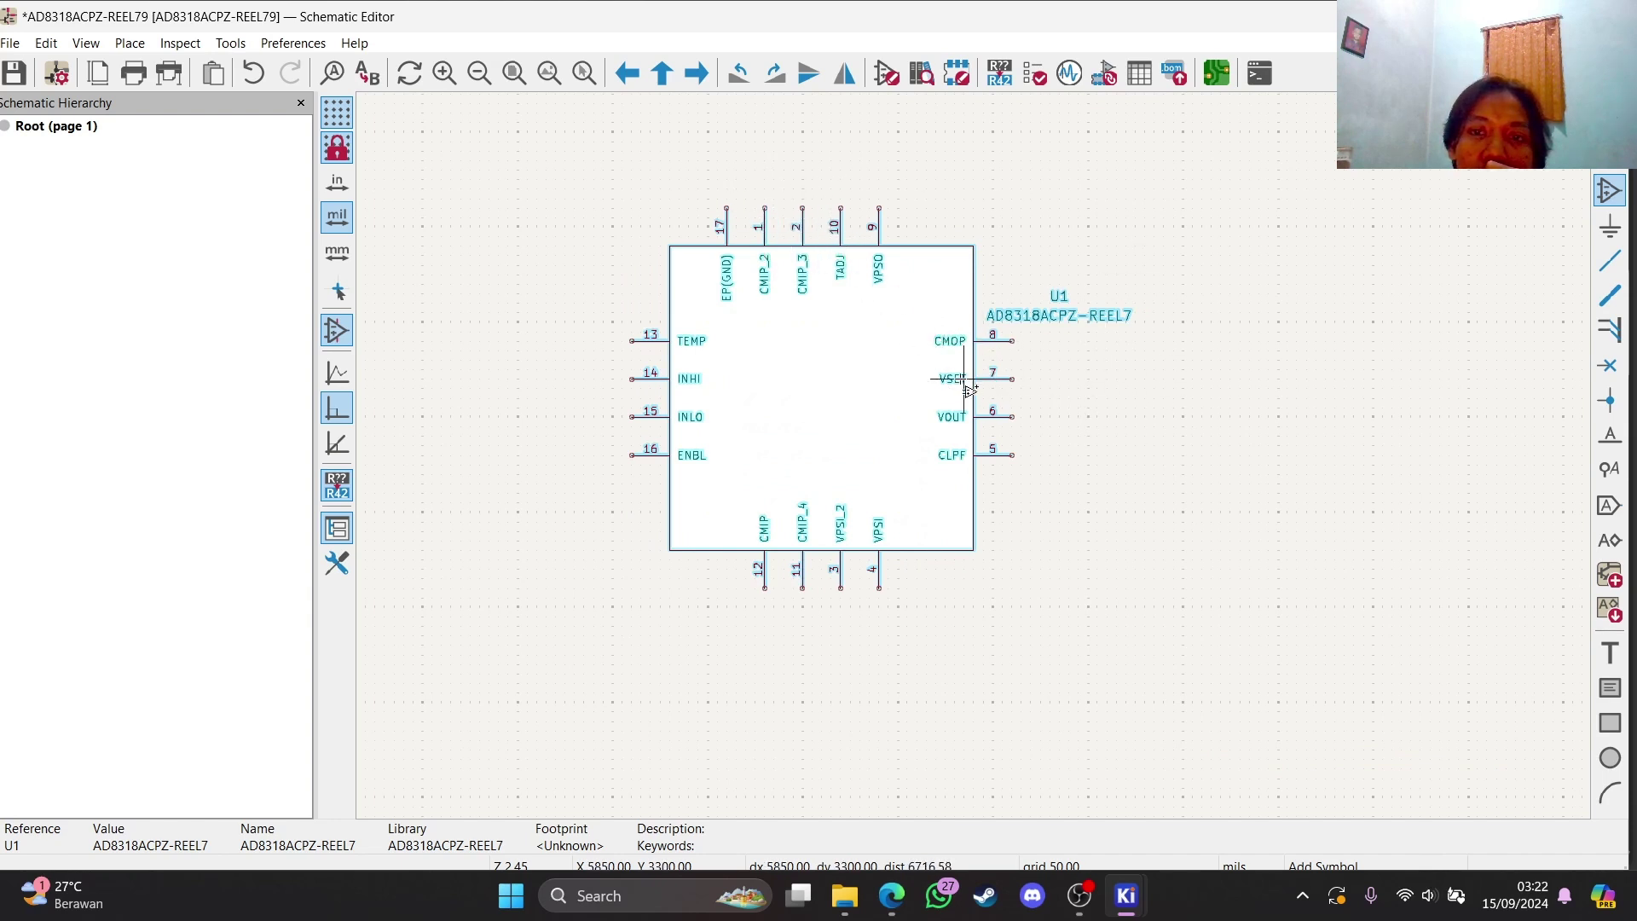
Assign the AD8318ACPZ-REEL79:AD8318ACPZ-REEL79 footprint to U1 with Assign Footprints
click(1107, 79)
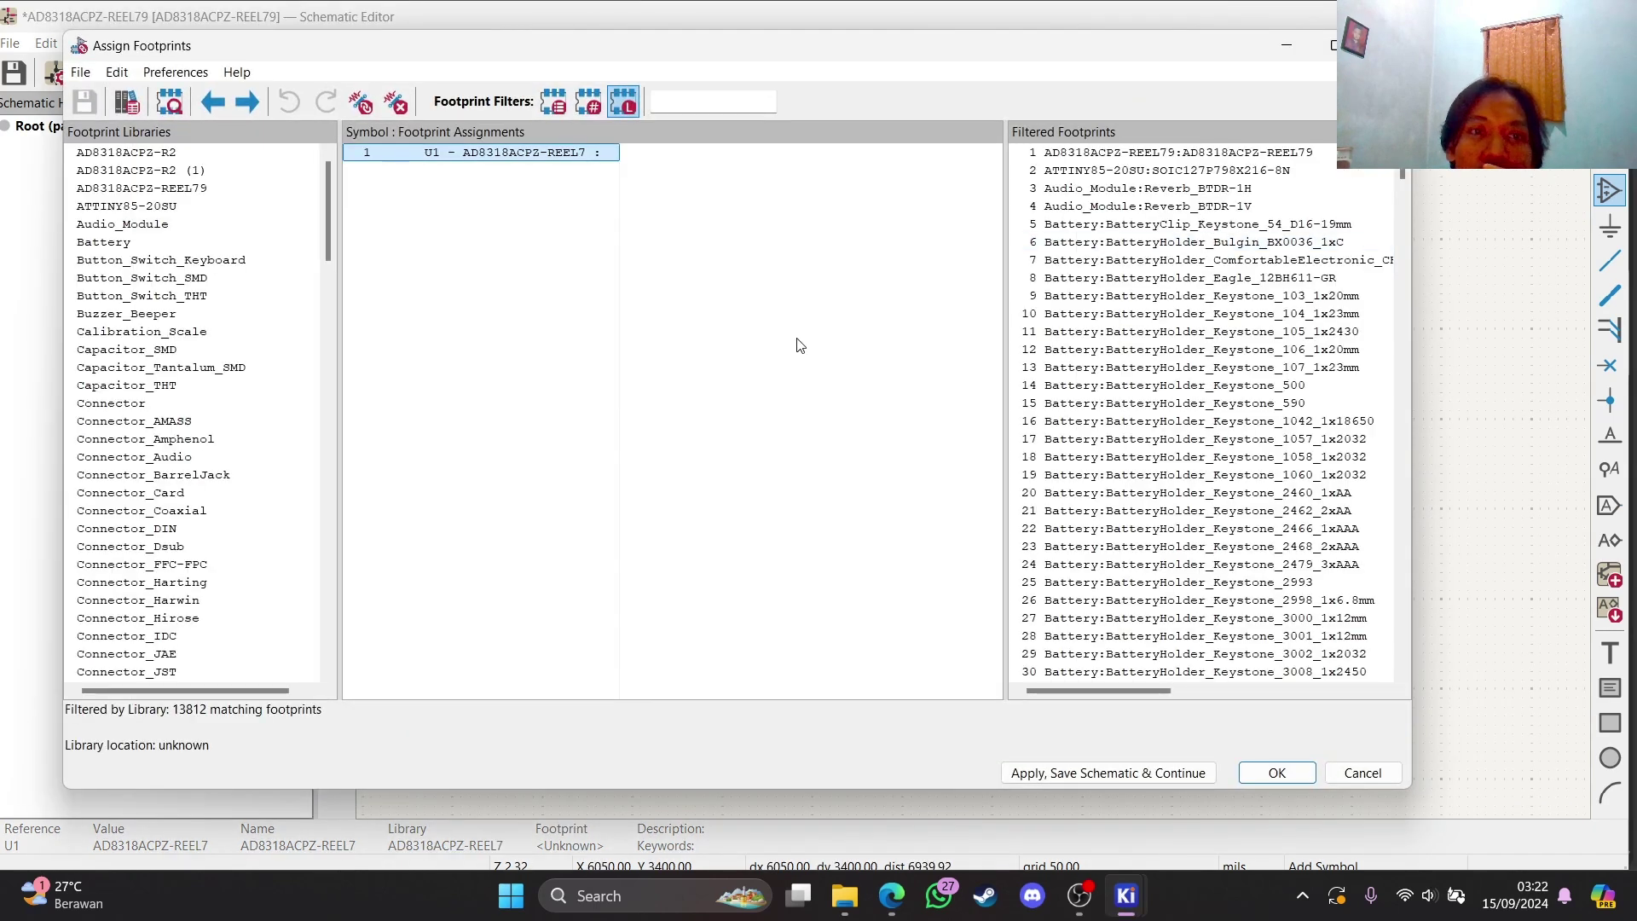
key(Escape)
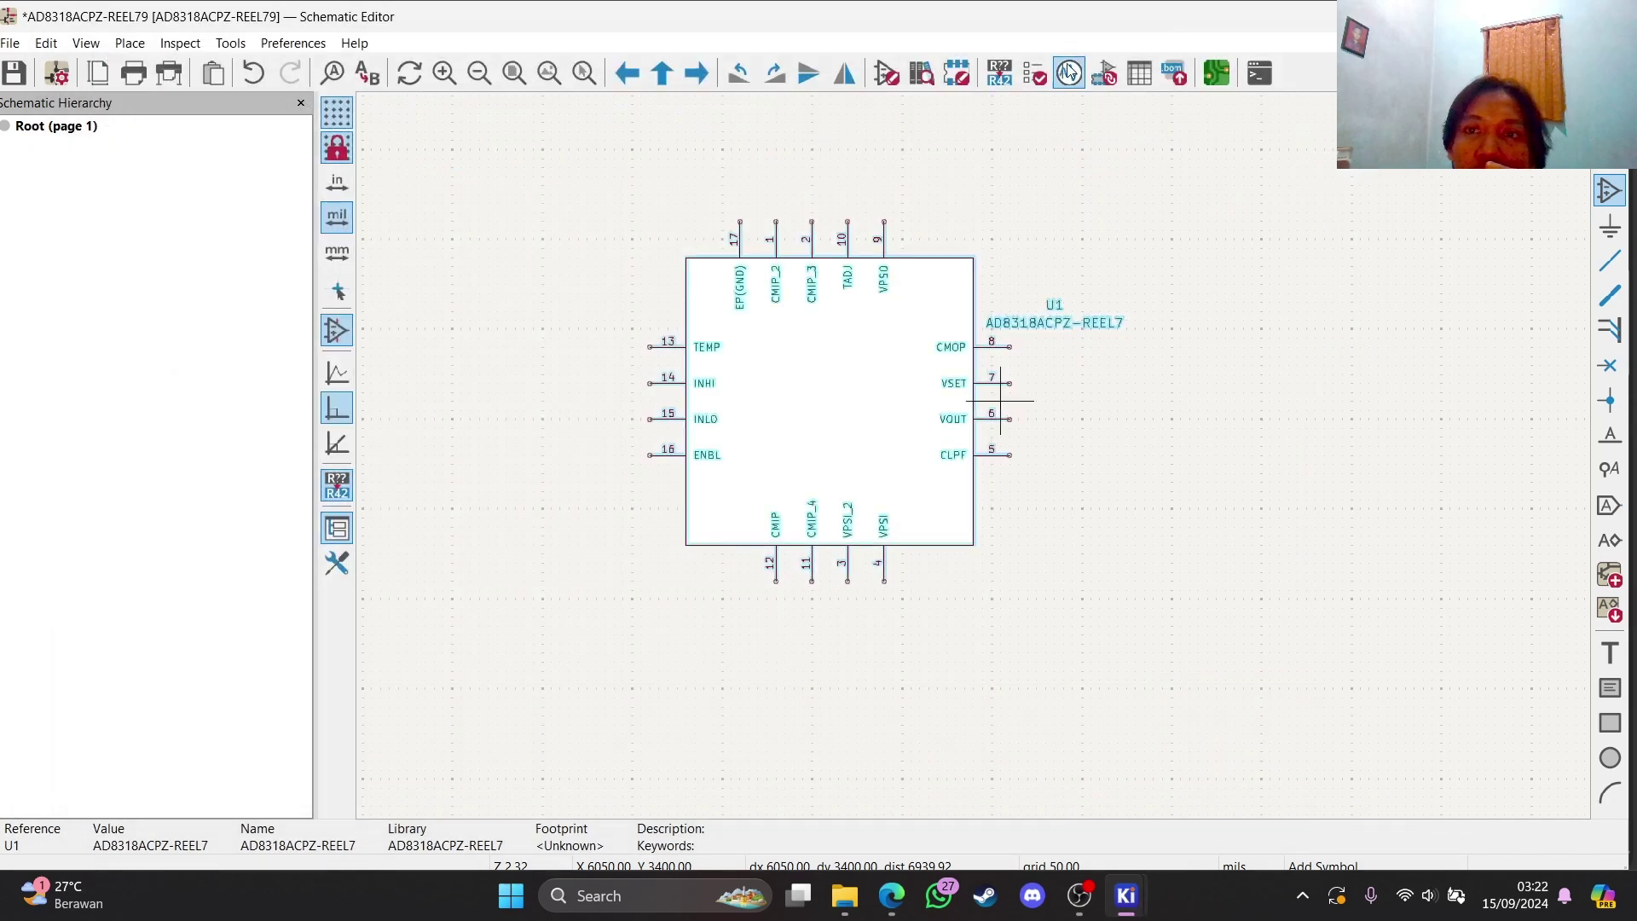
click(1107, 78)
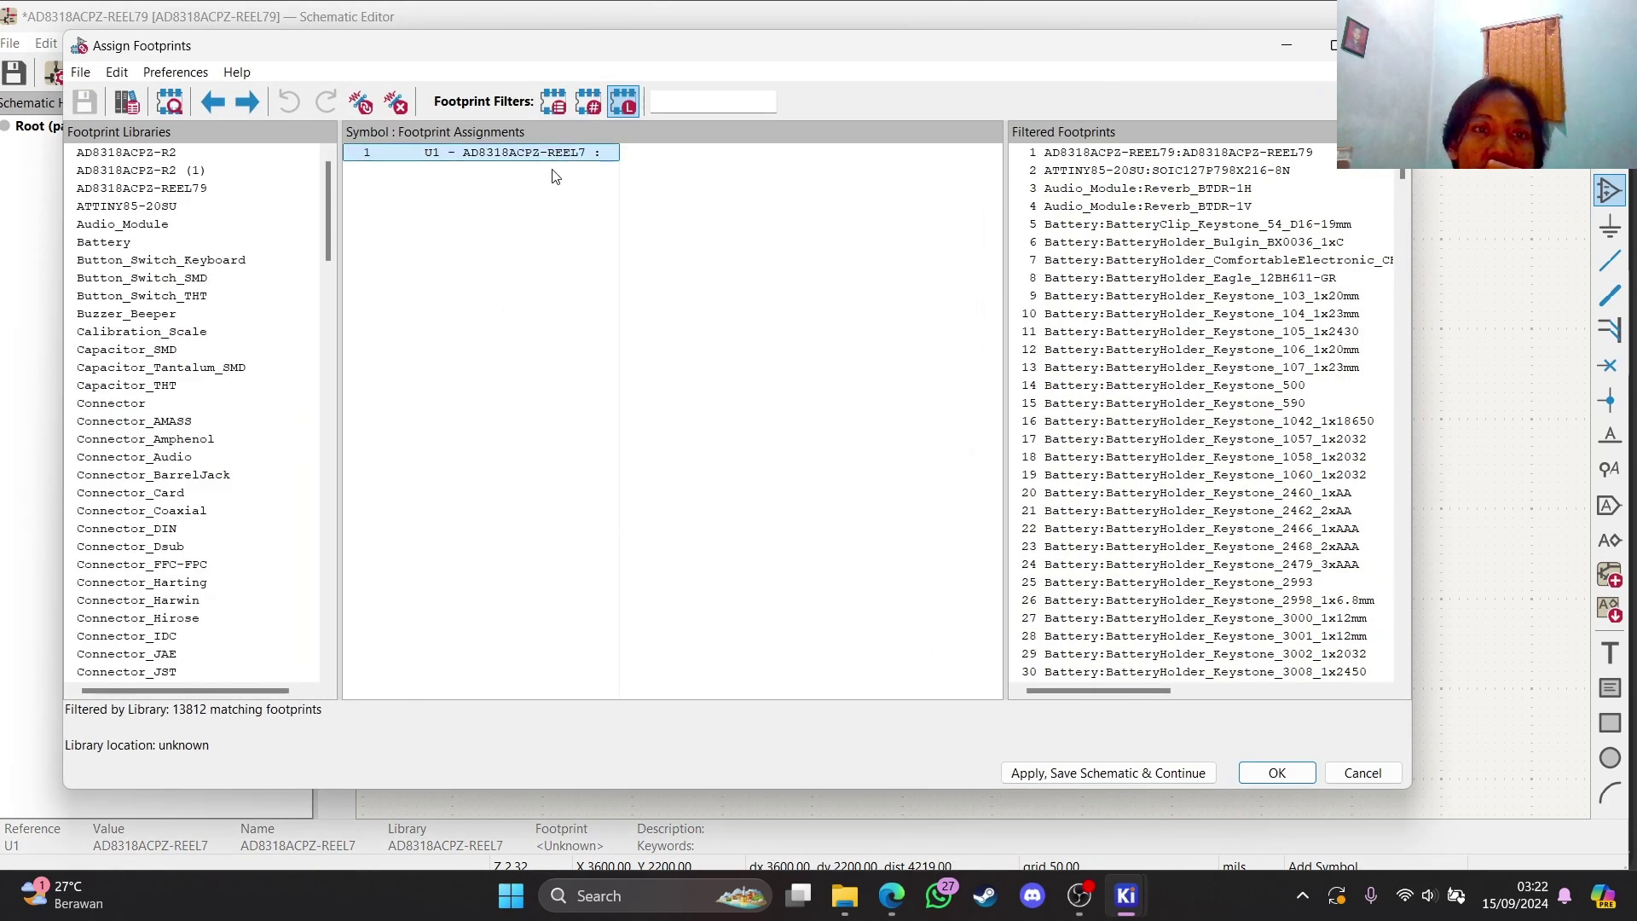
click(171, 196)
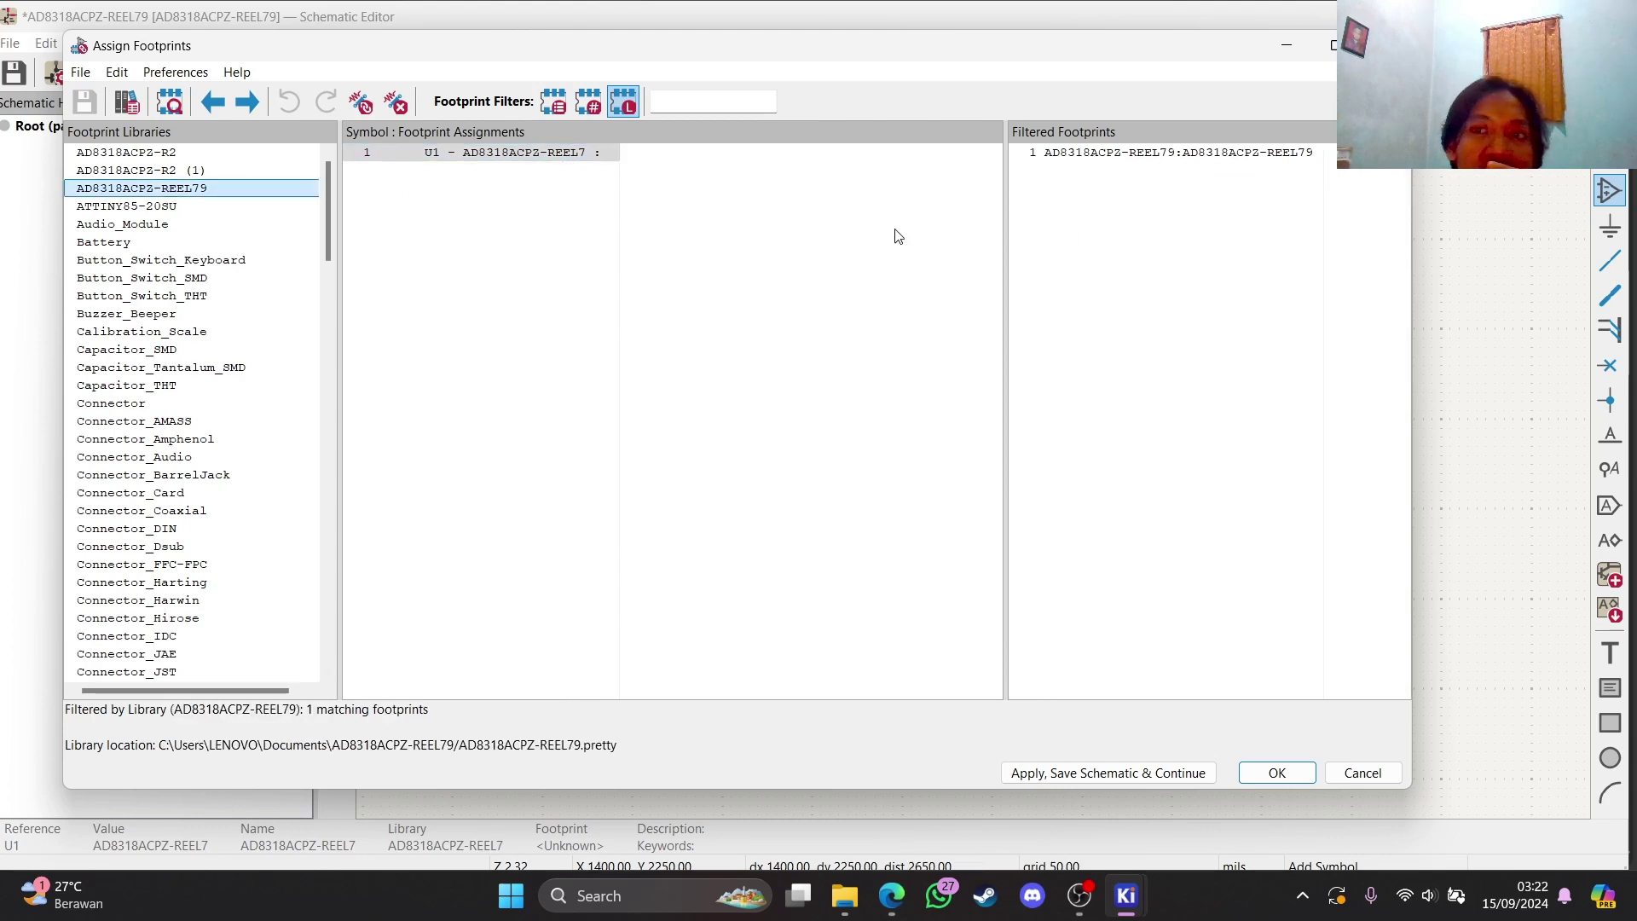
double_click(1100, 154)
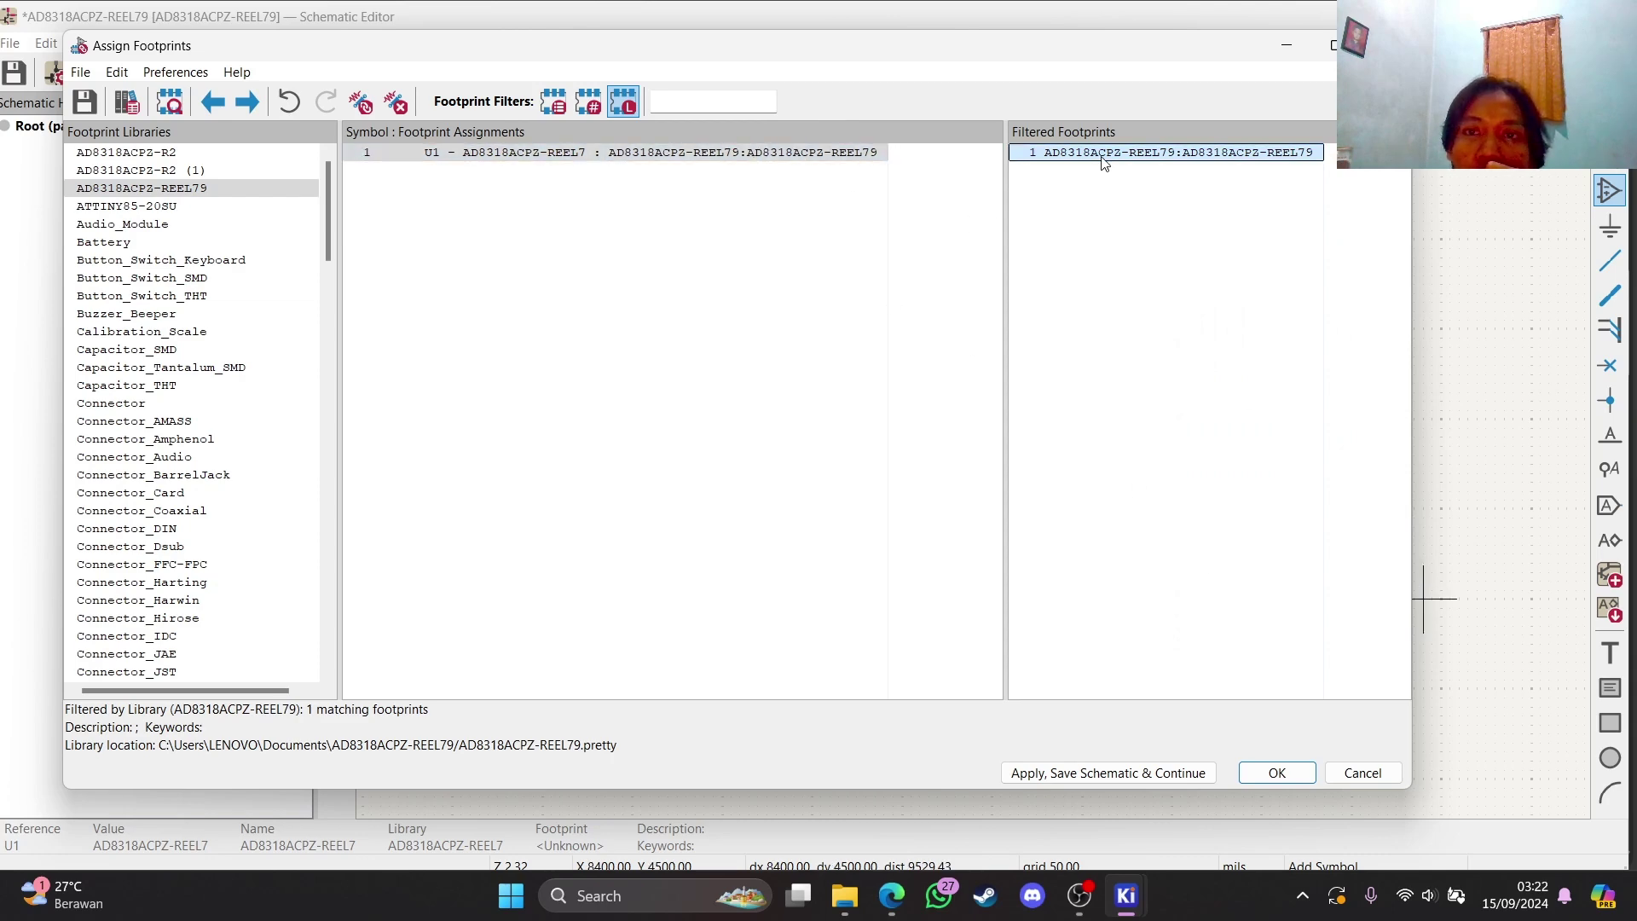
click(1276, 772)
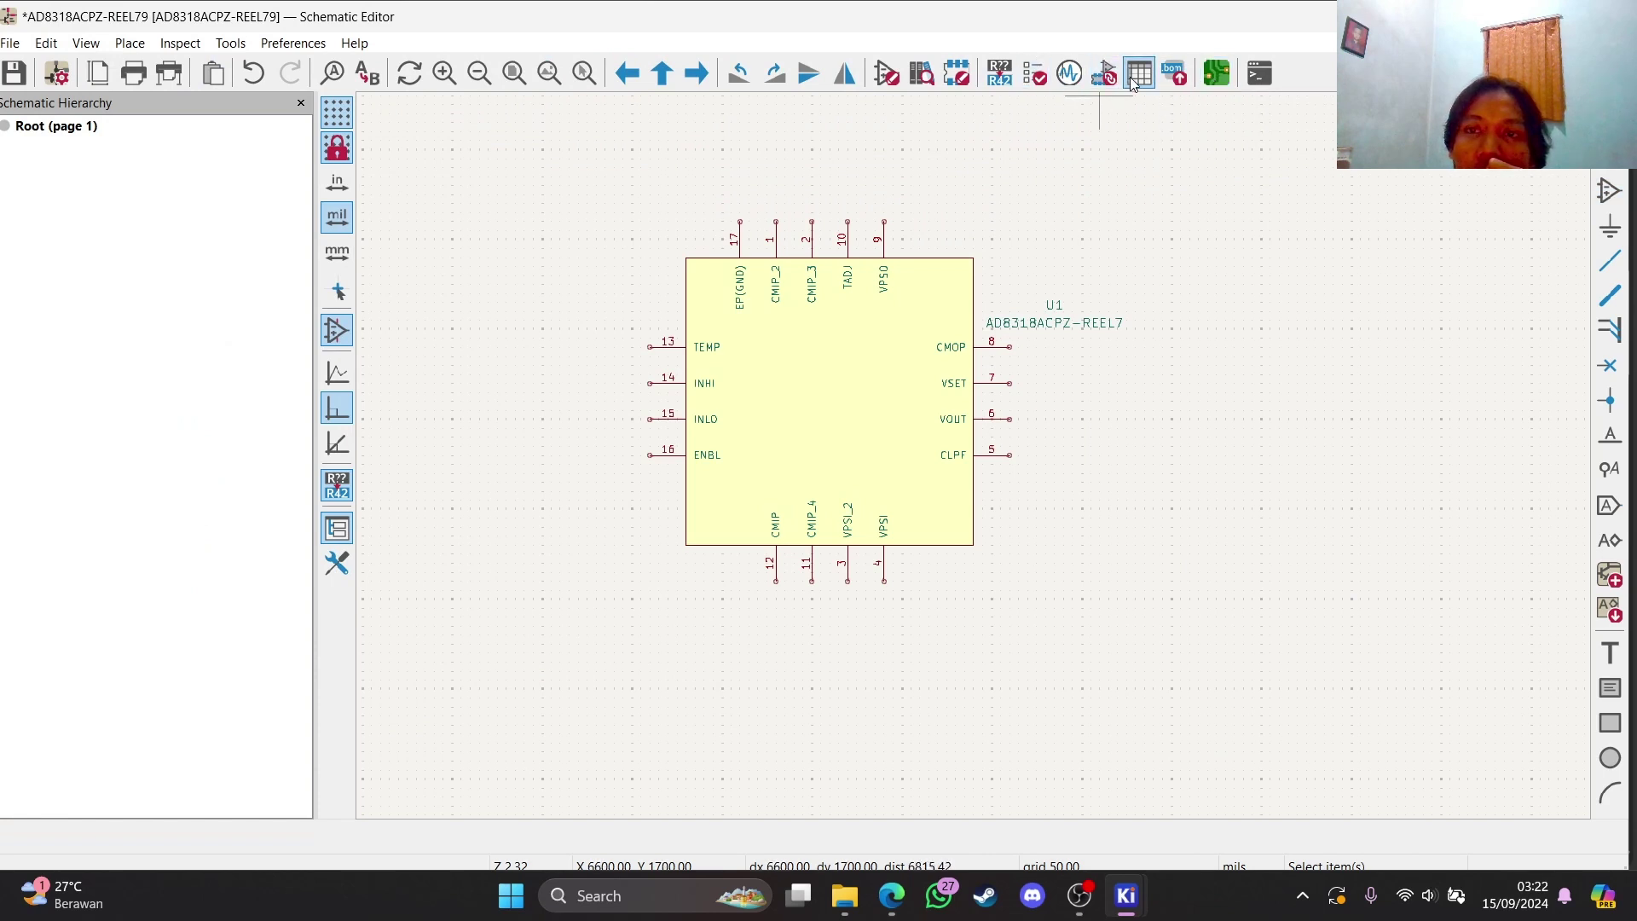
In the PCB Editor, update the board from the schematic and drop U1's footprint near the centre
click(1218, 83)
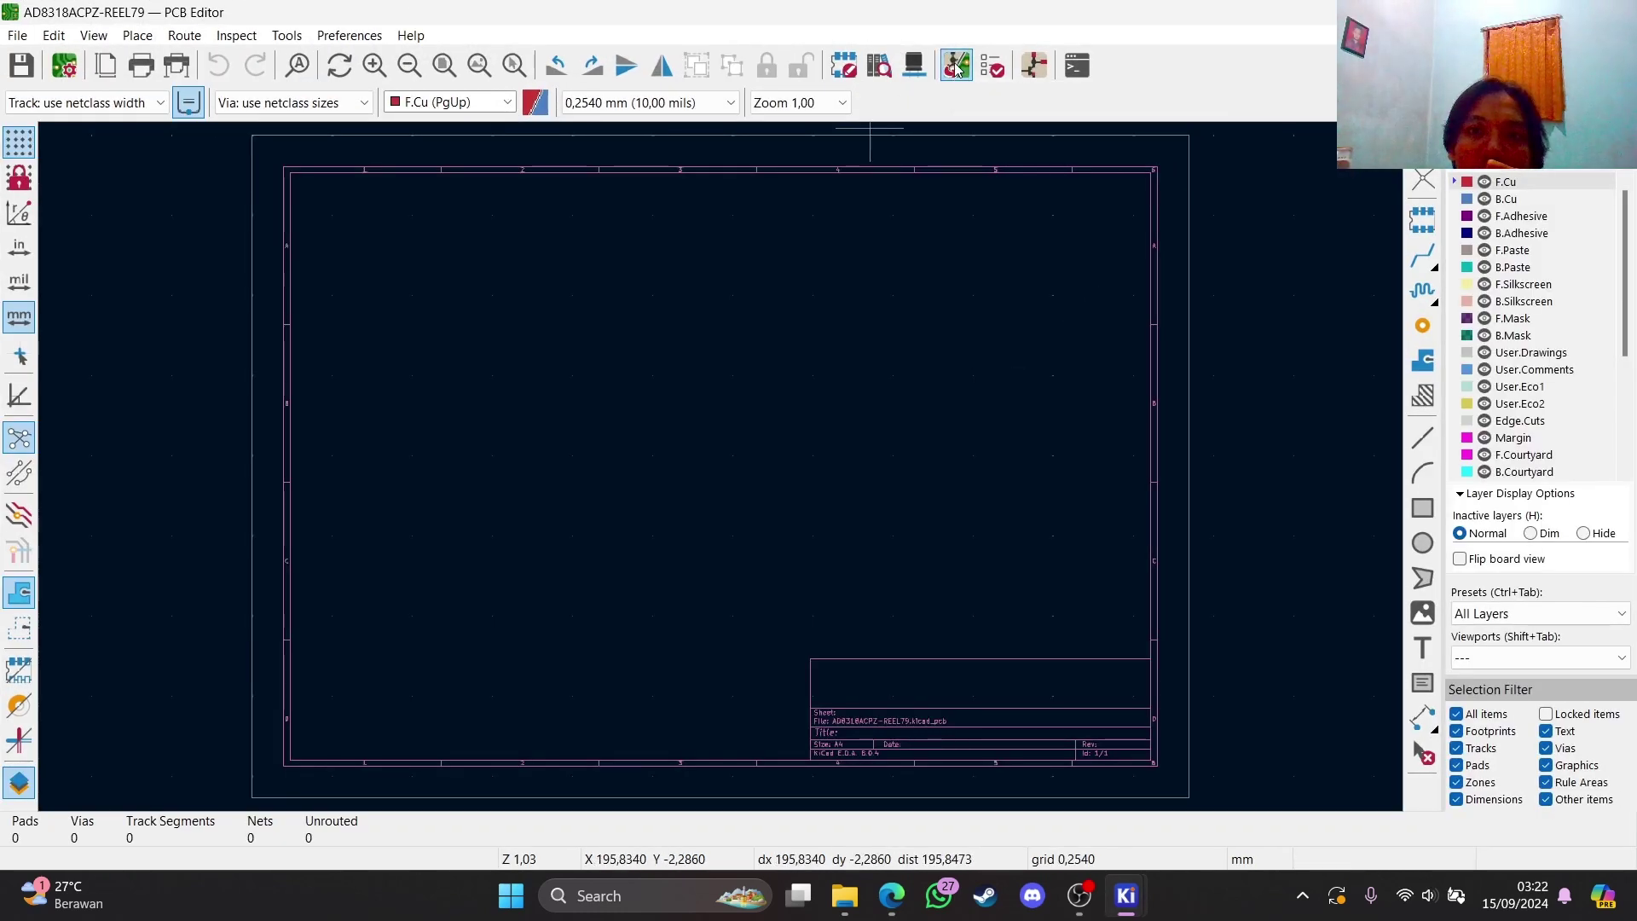
click(955, 67)
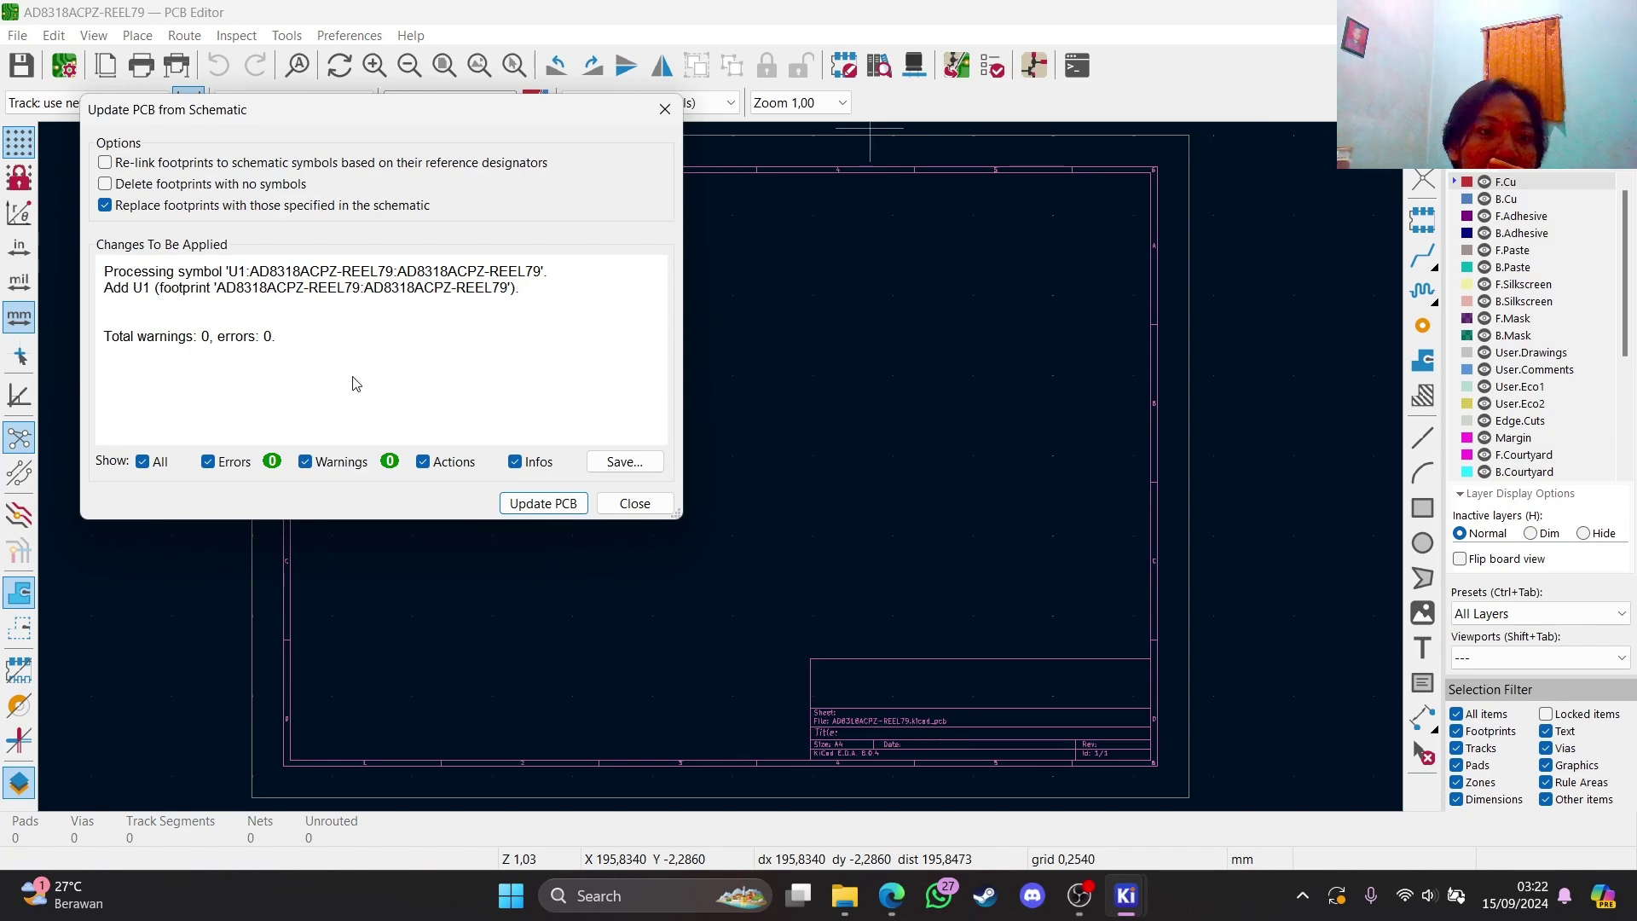
click(528, 505)
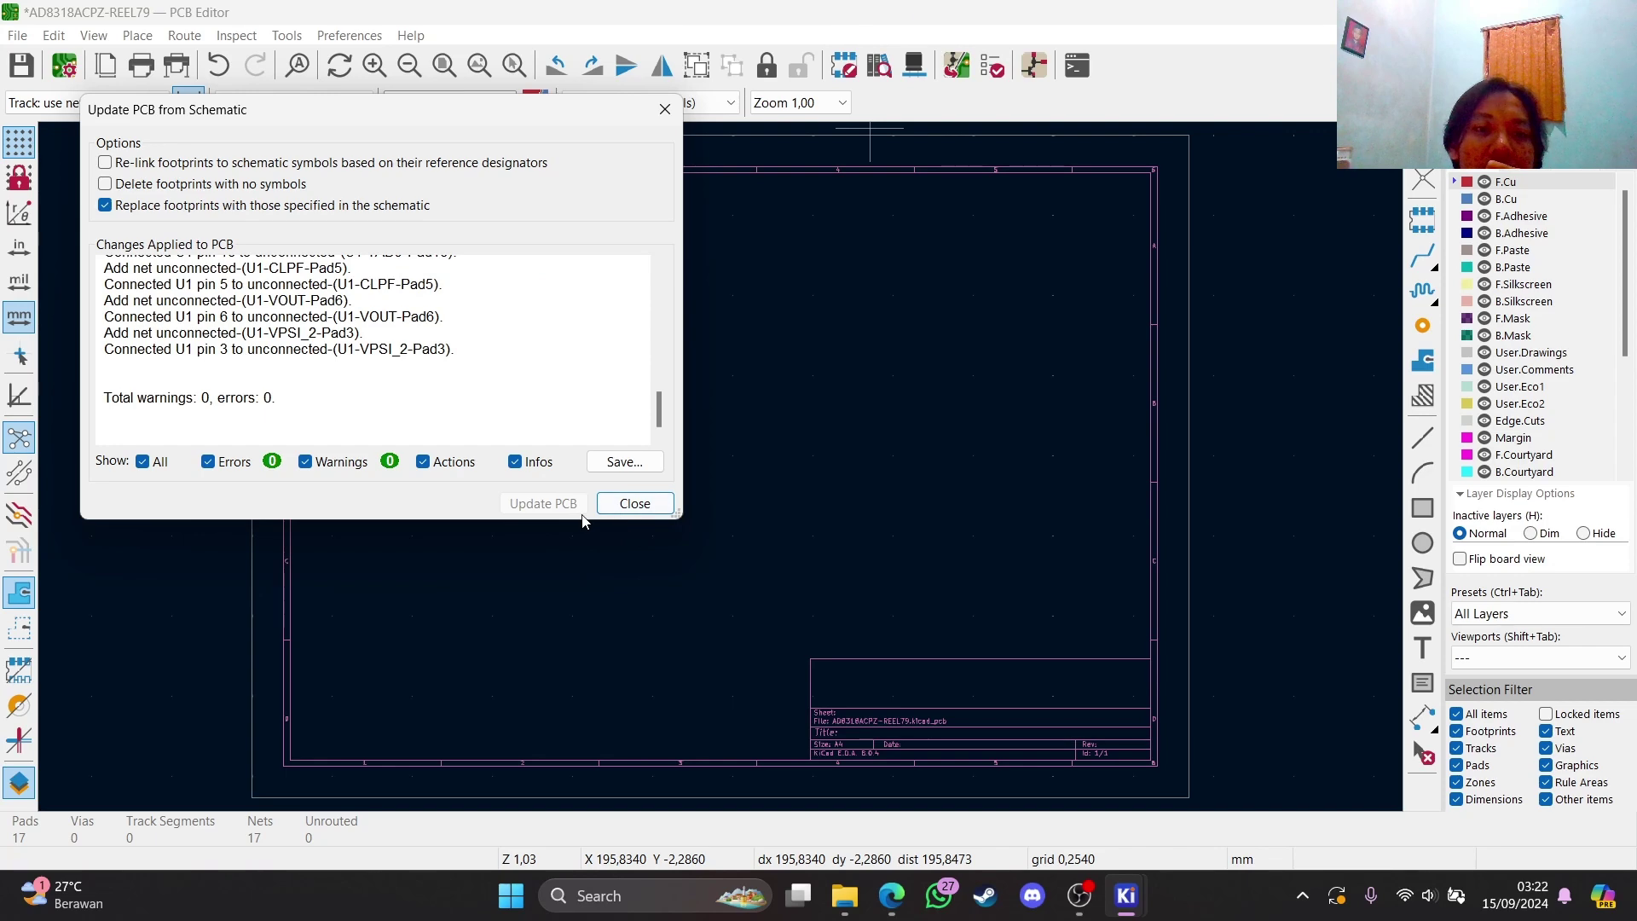
click(641, 504)
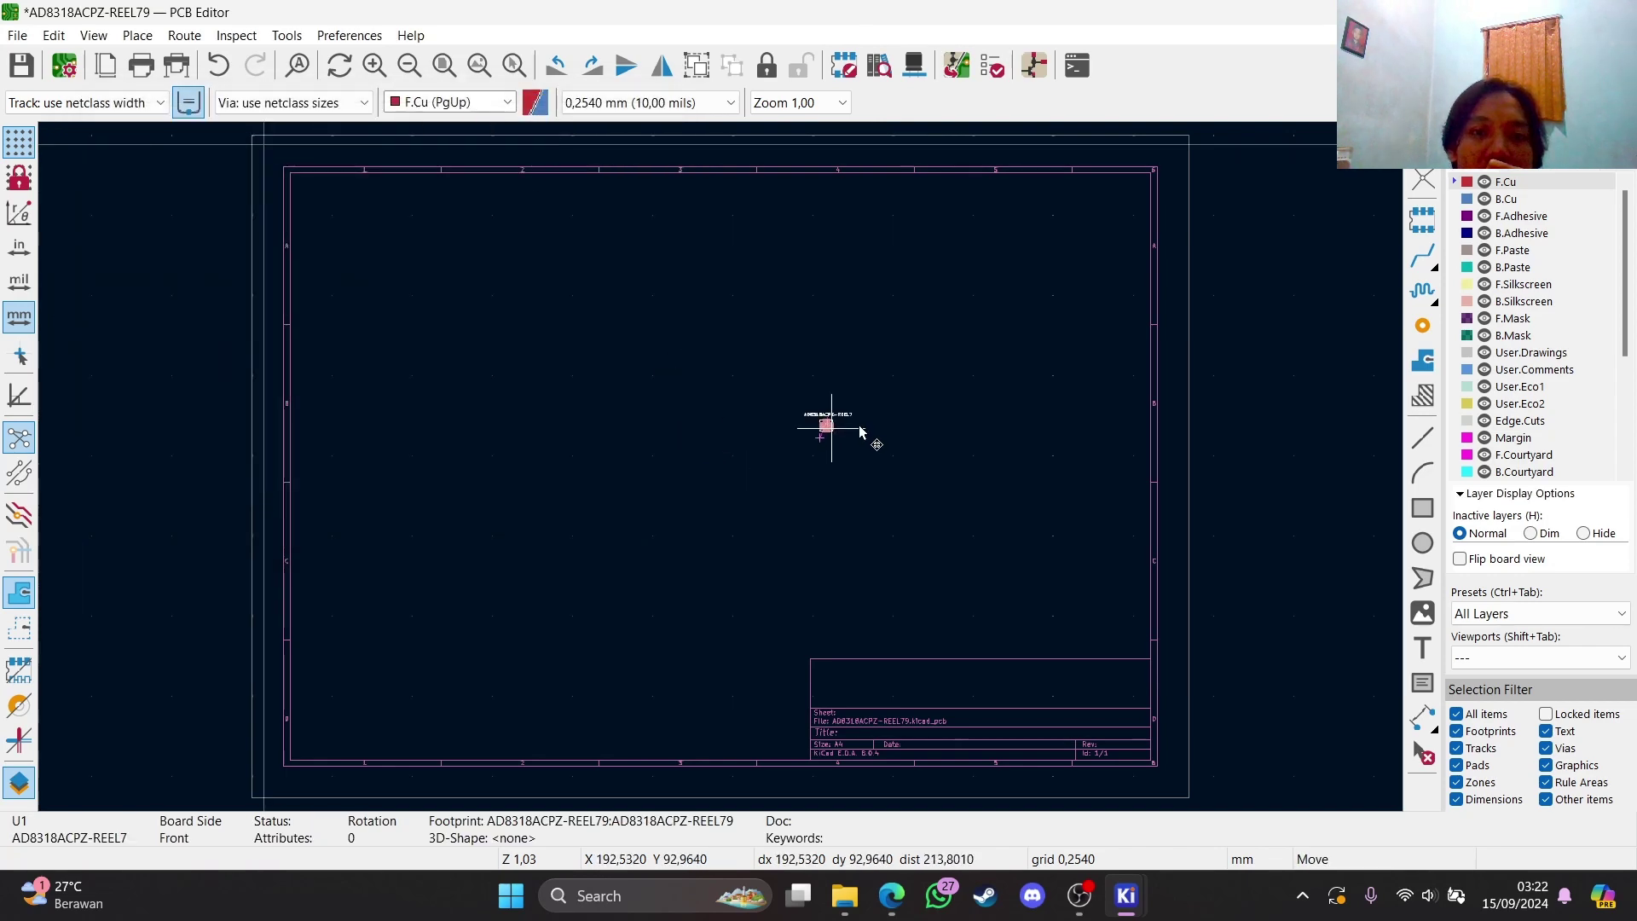
click(748, 394)
scroll(1009, 457, up, 1)
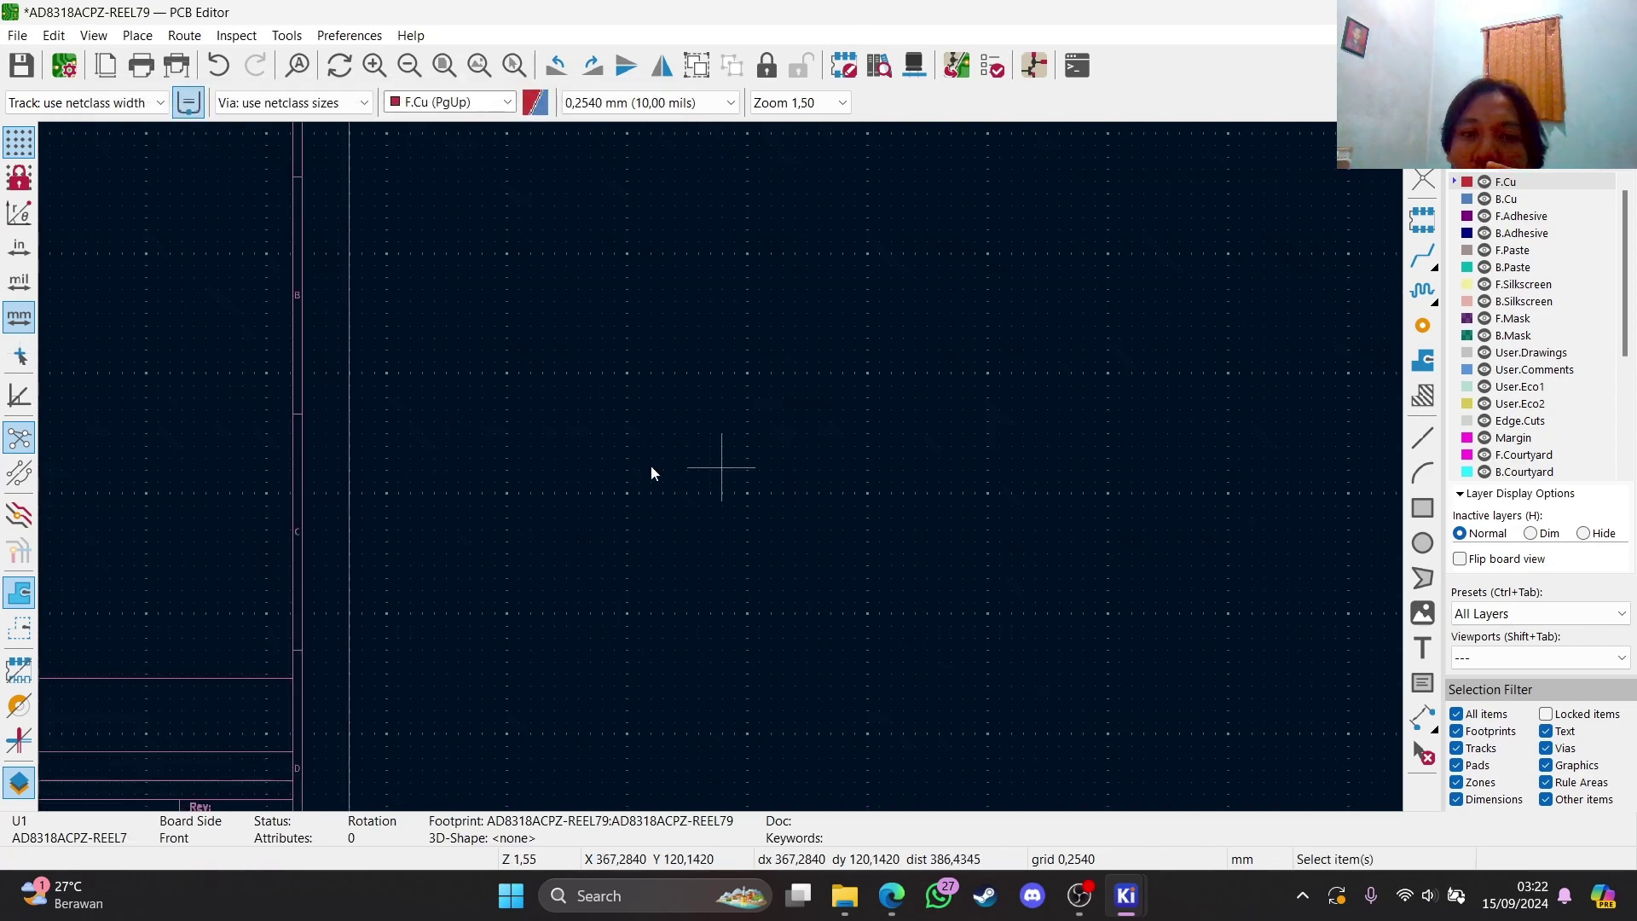
scroll(805, 484, down, 3)
scroll(721, 467, up, 5)
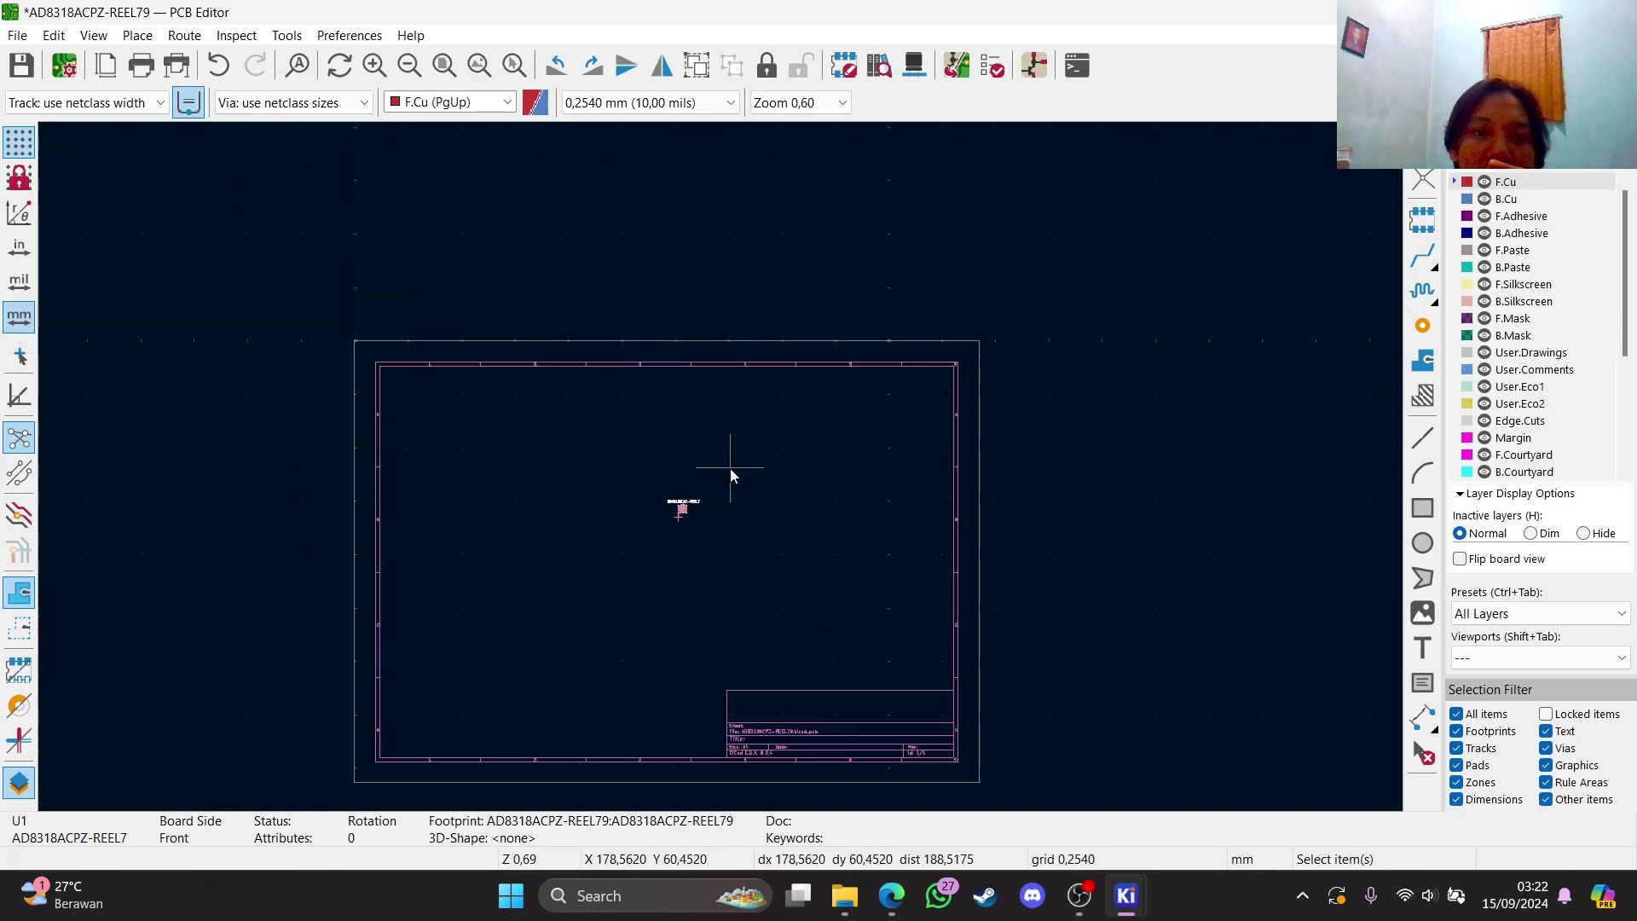
Draw a rectangle on the board near the footprint
click(1422, 507)
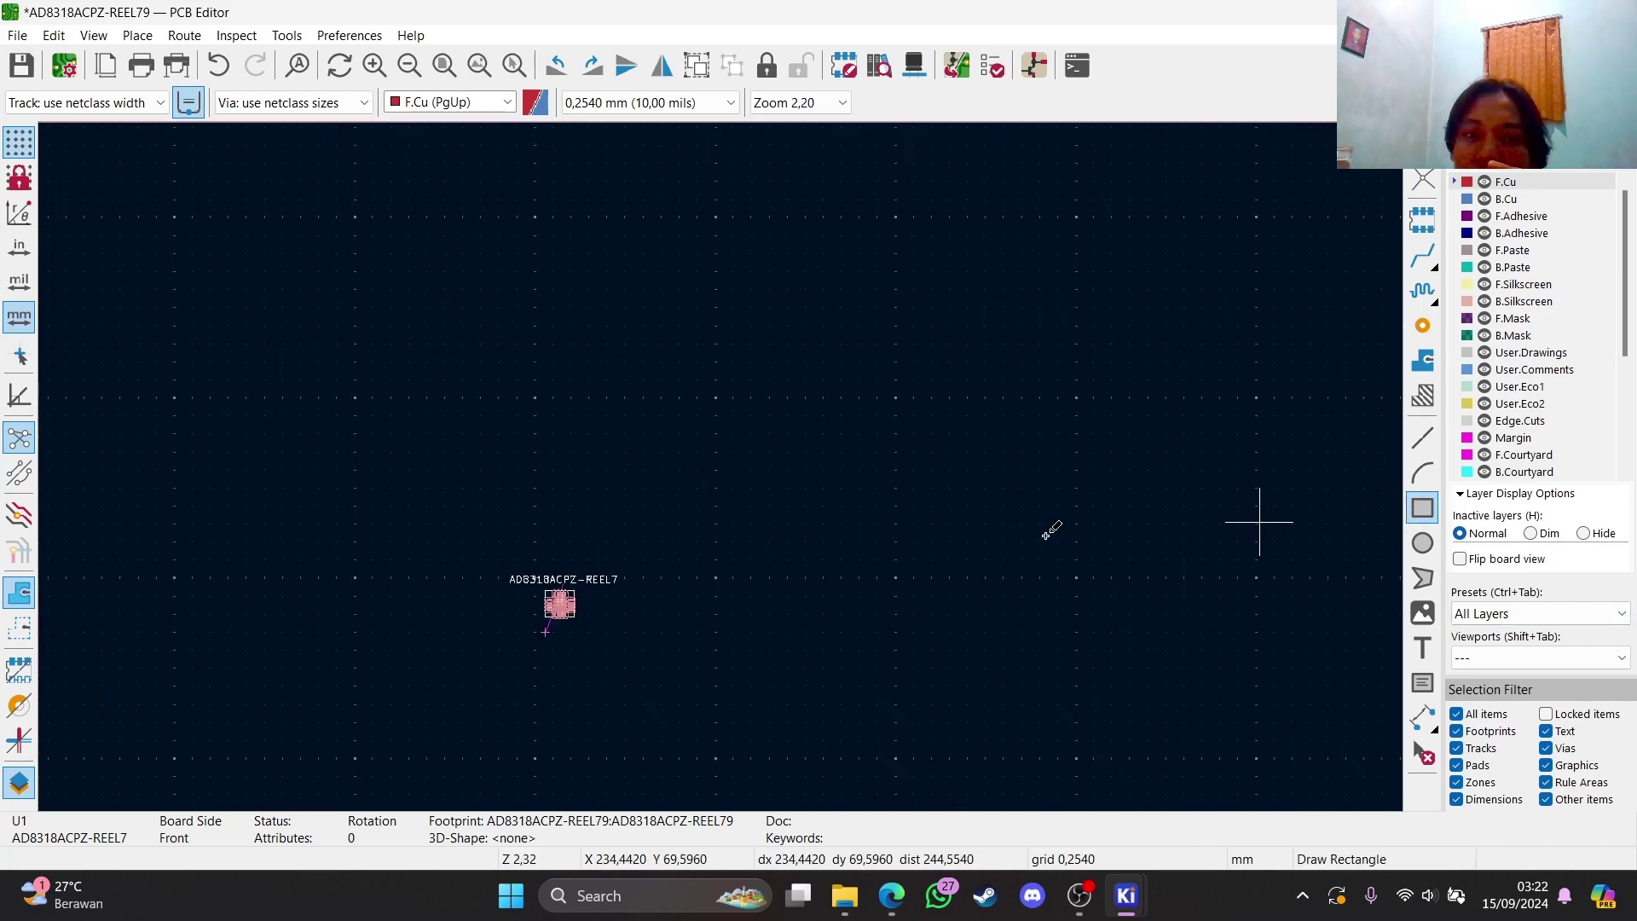
scroll(821, 511, down, 1)
scroll(676, 425, up, 1)
click(684, 413)
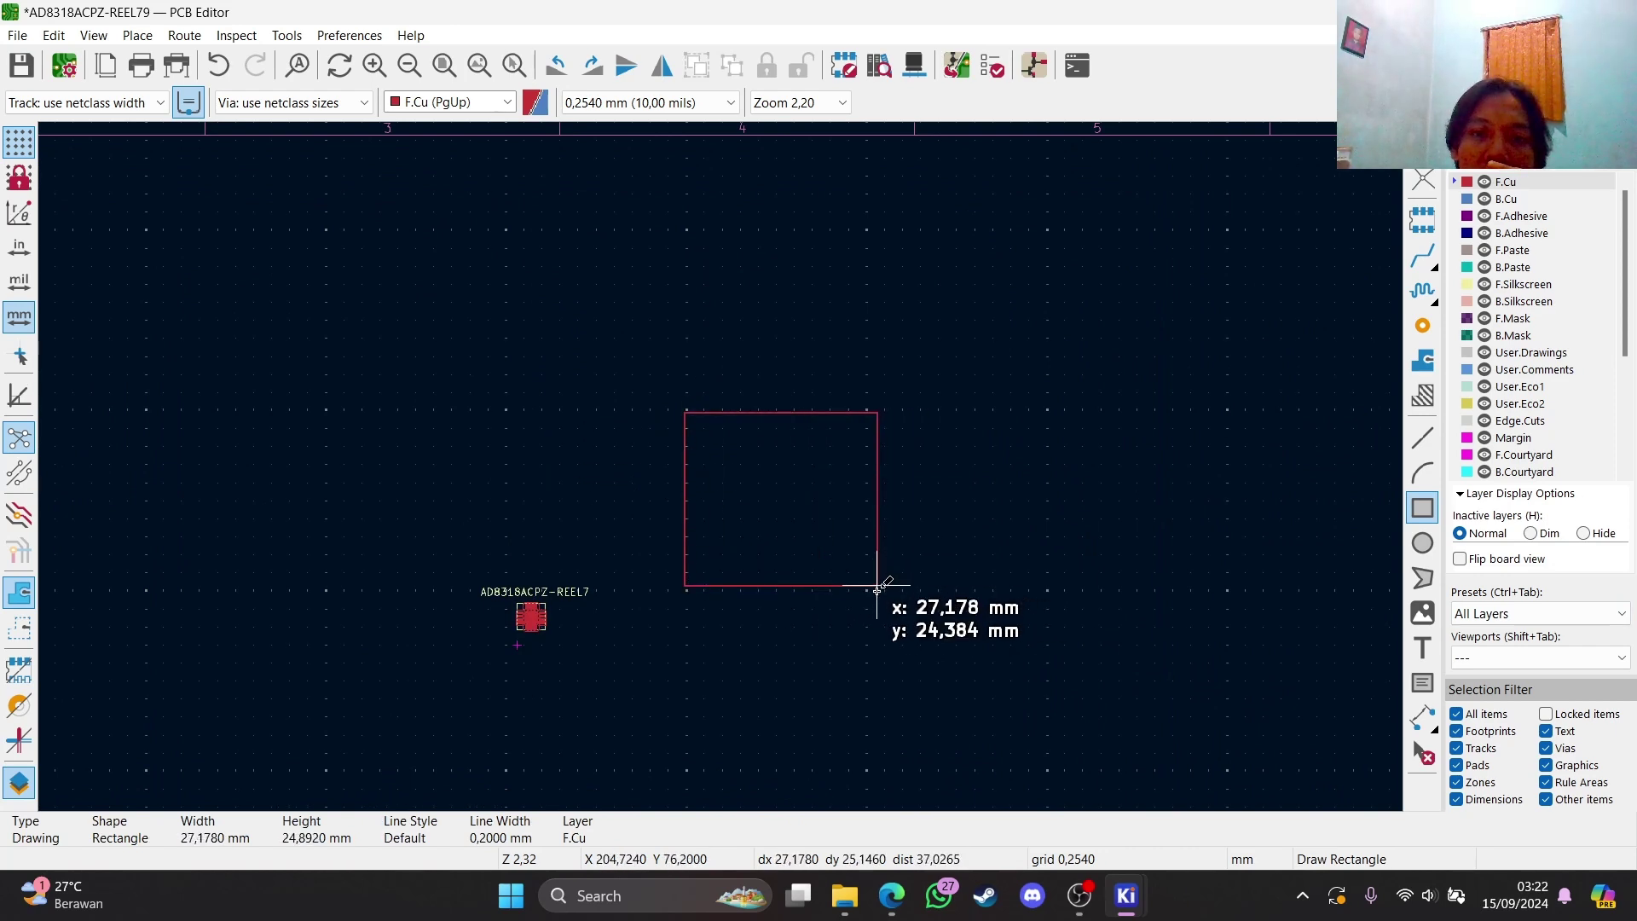
click(900, 590)
scroll(716, 460, down, 2)
scroll(718, 465, up, 3)
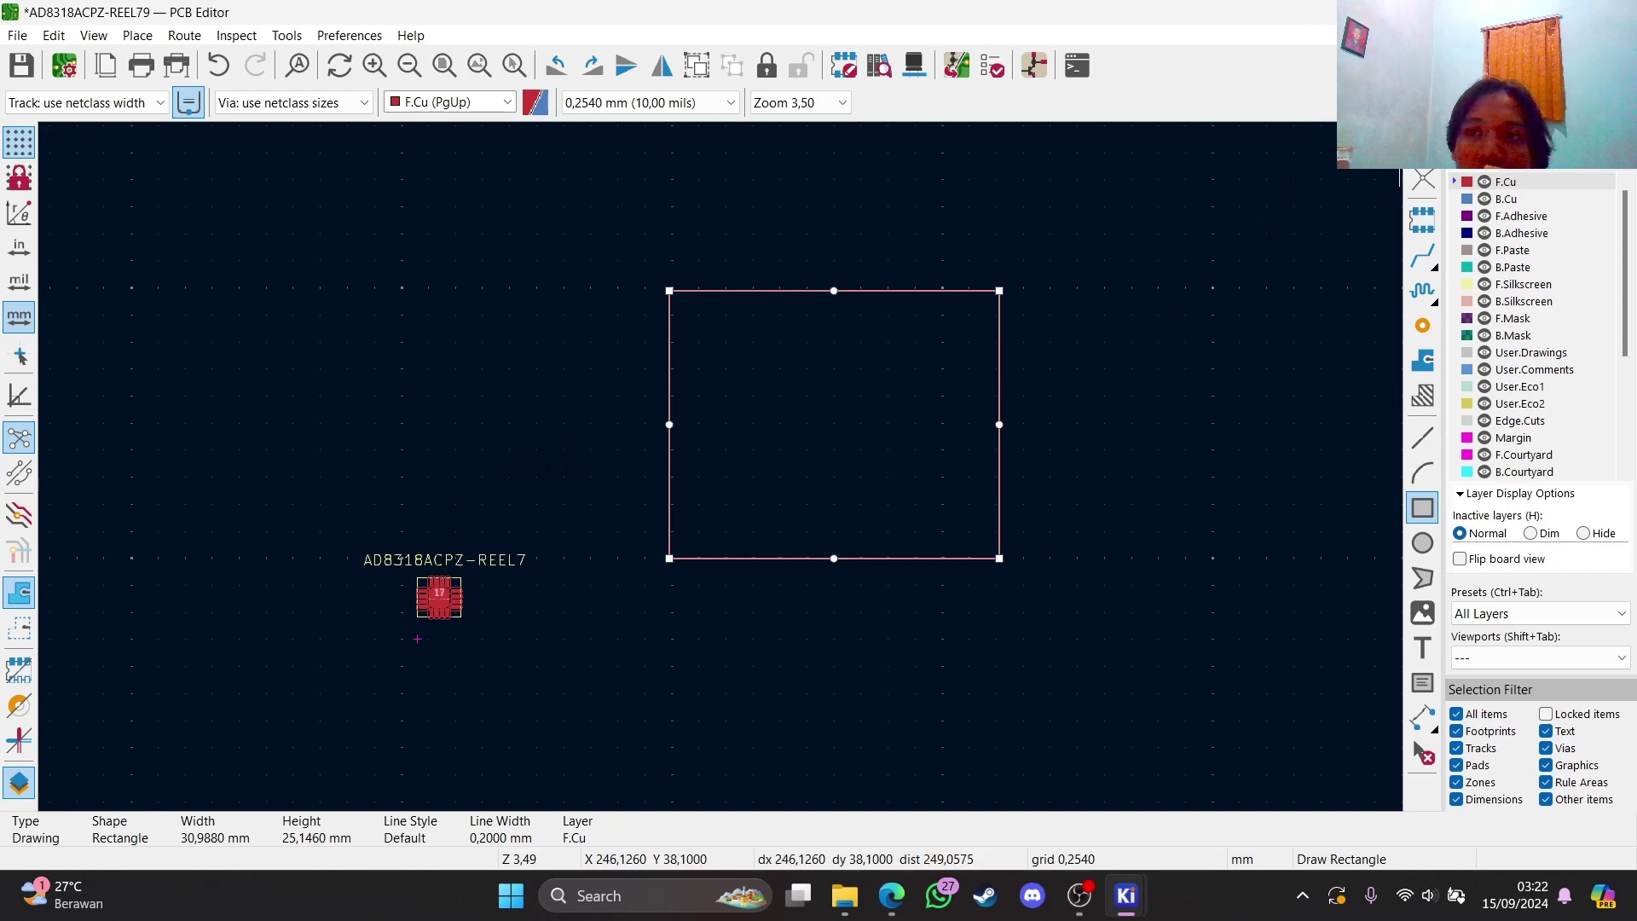
click(1422, 143)
Move the U1 footprint and its label into the rectangle's top-left area
drag(308, 516, 729, 711)
drag(456, 601, 768, 317)
click(1184, 390)
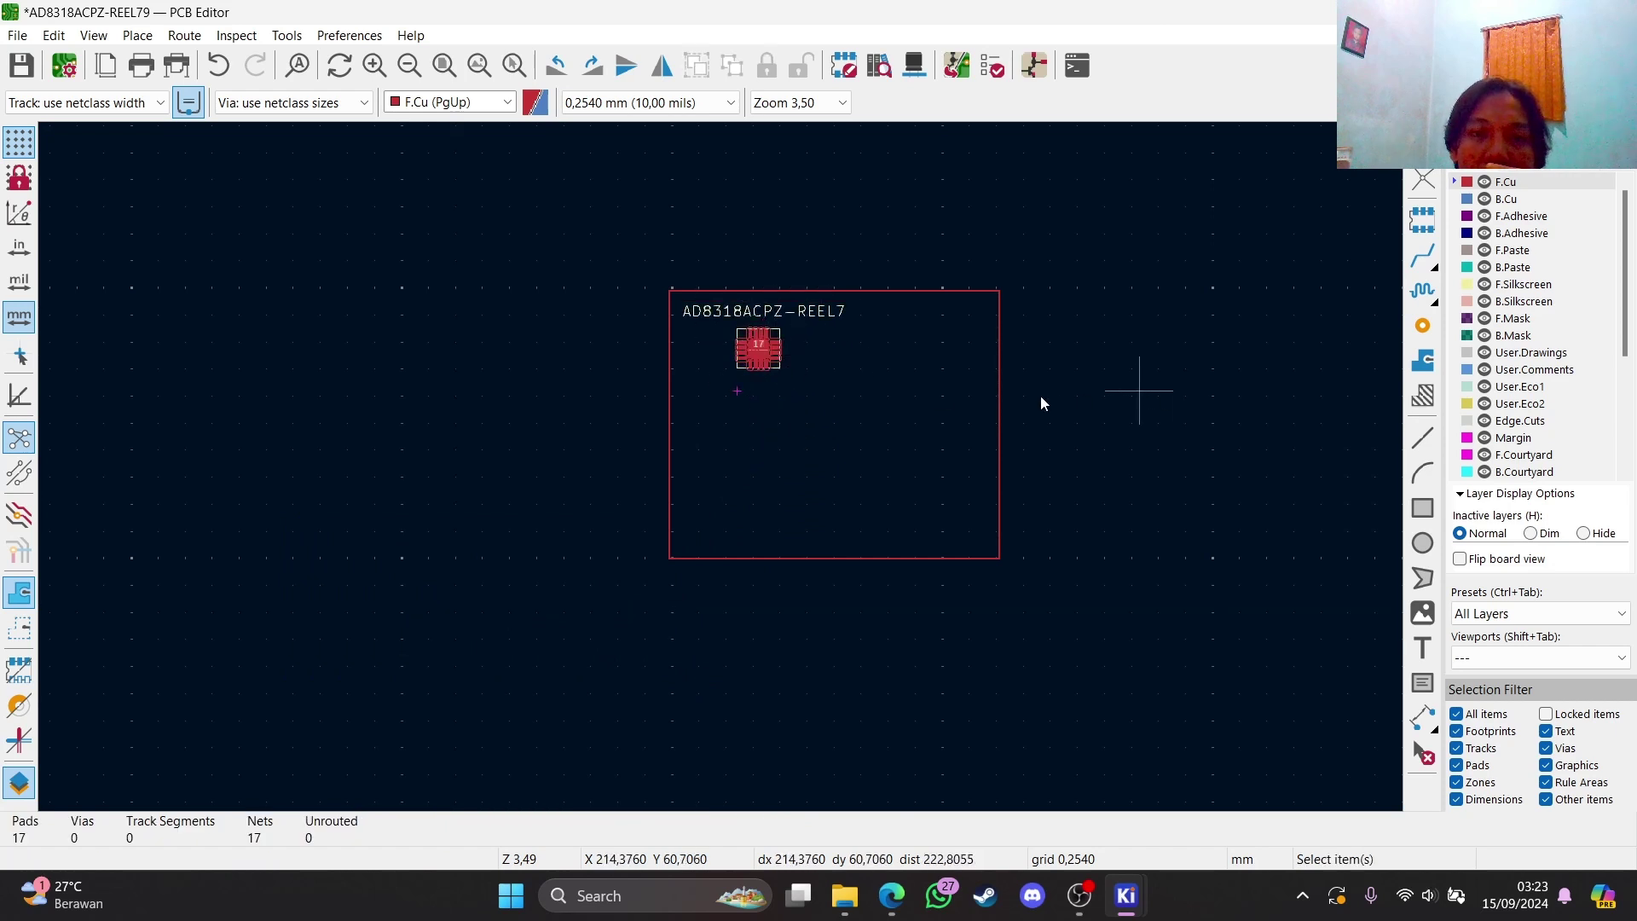
scroll(1063, 409, down, 2)
scroll(721, 467, up, 3)
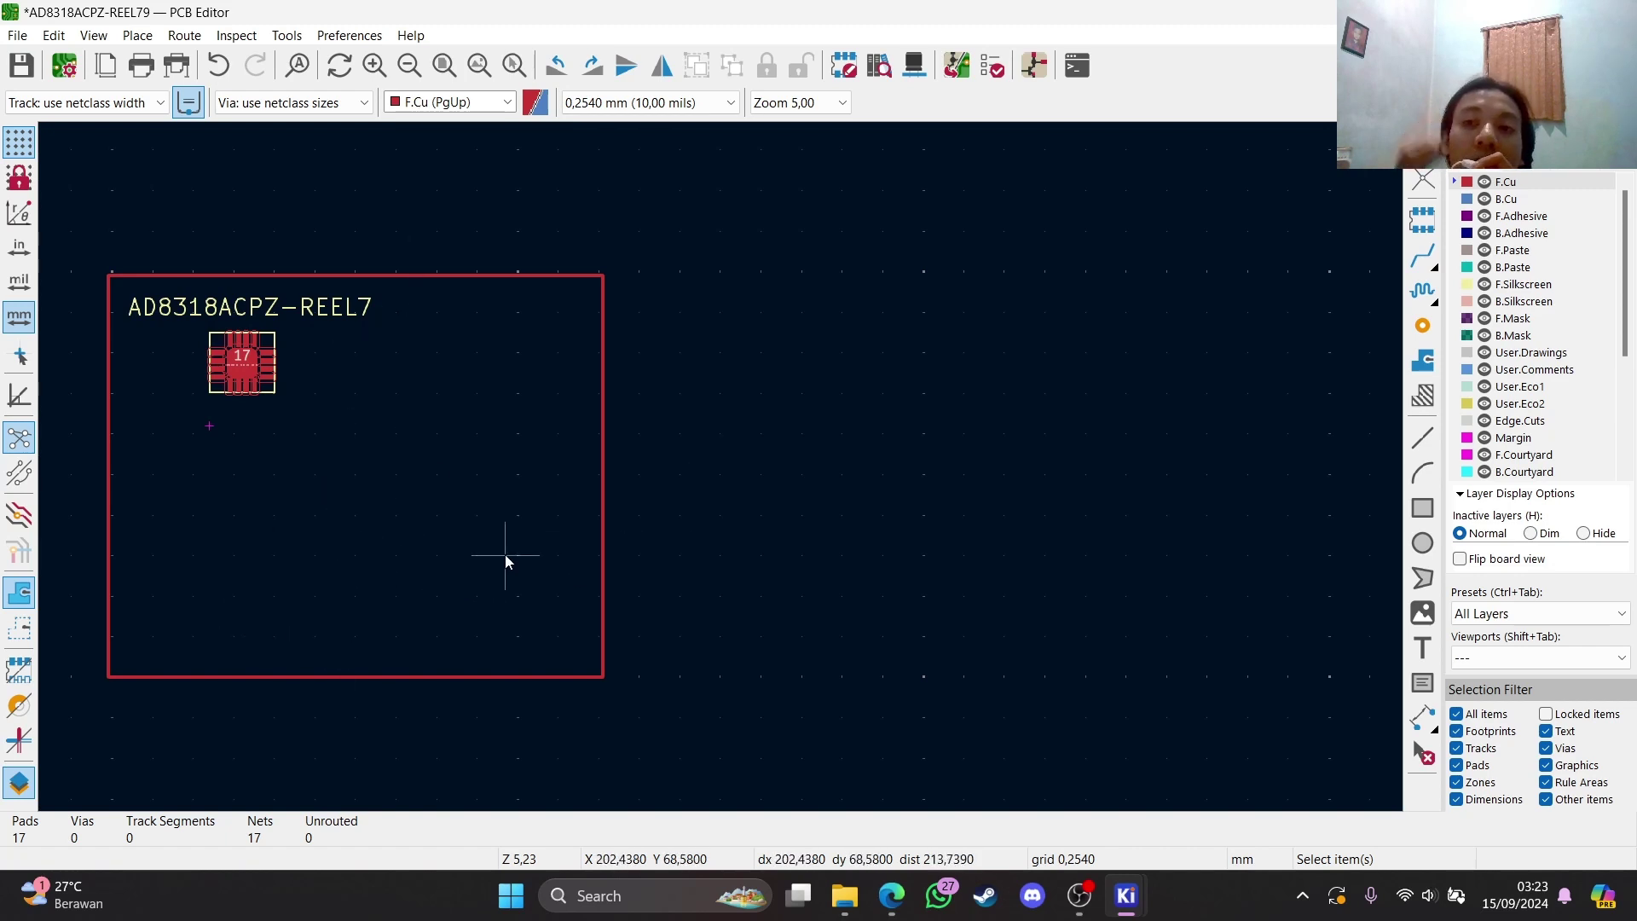
scroll(494, 556, down, 2)
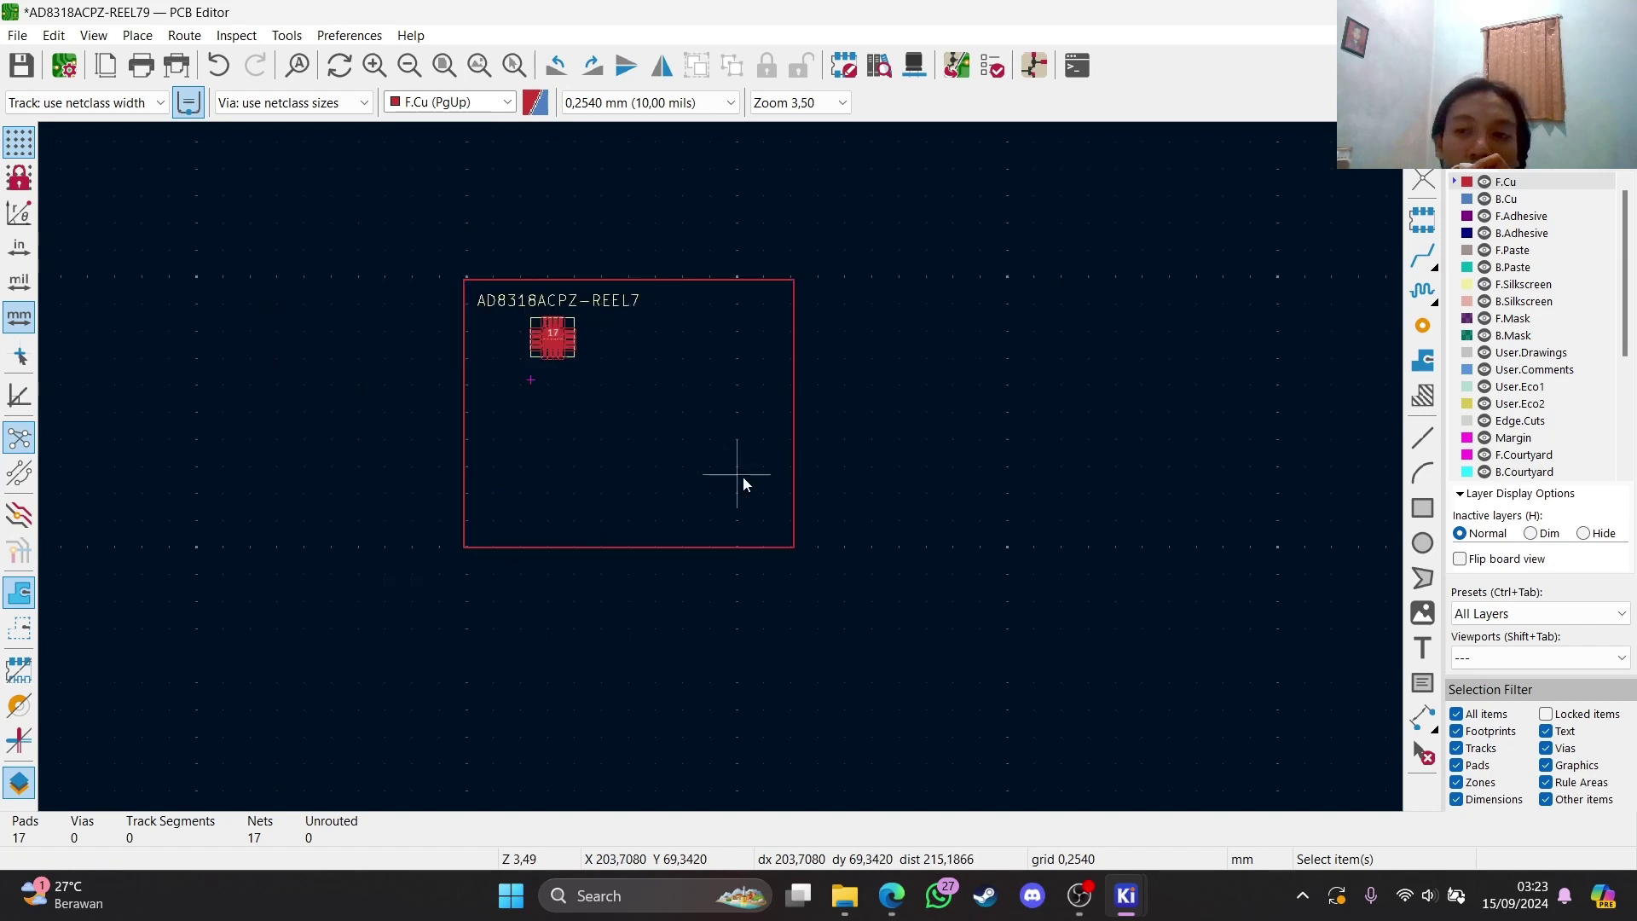
scroll(683, 438, up, 2)
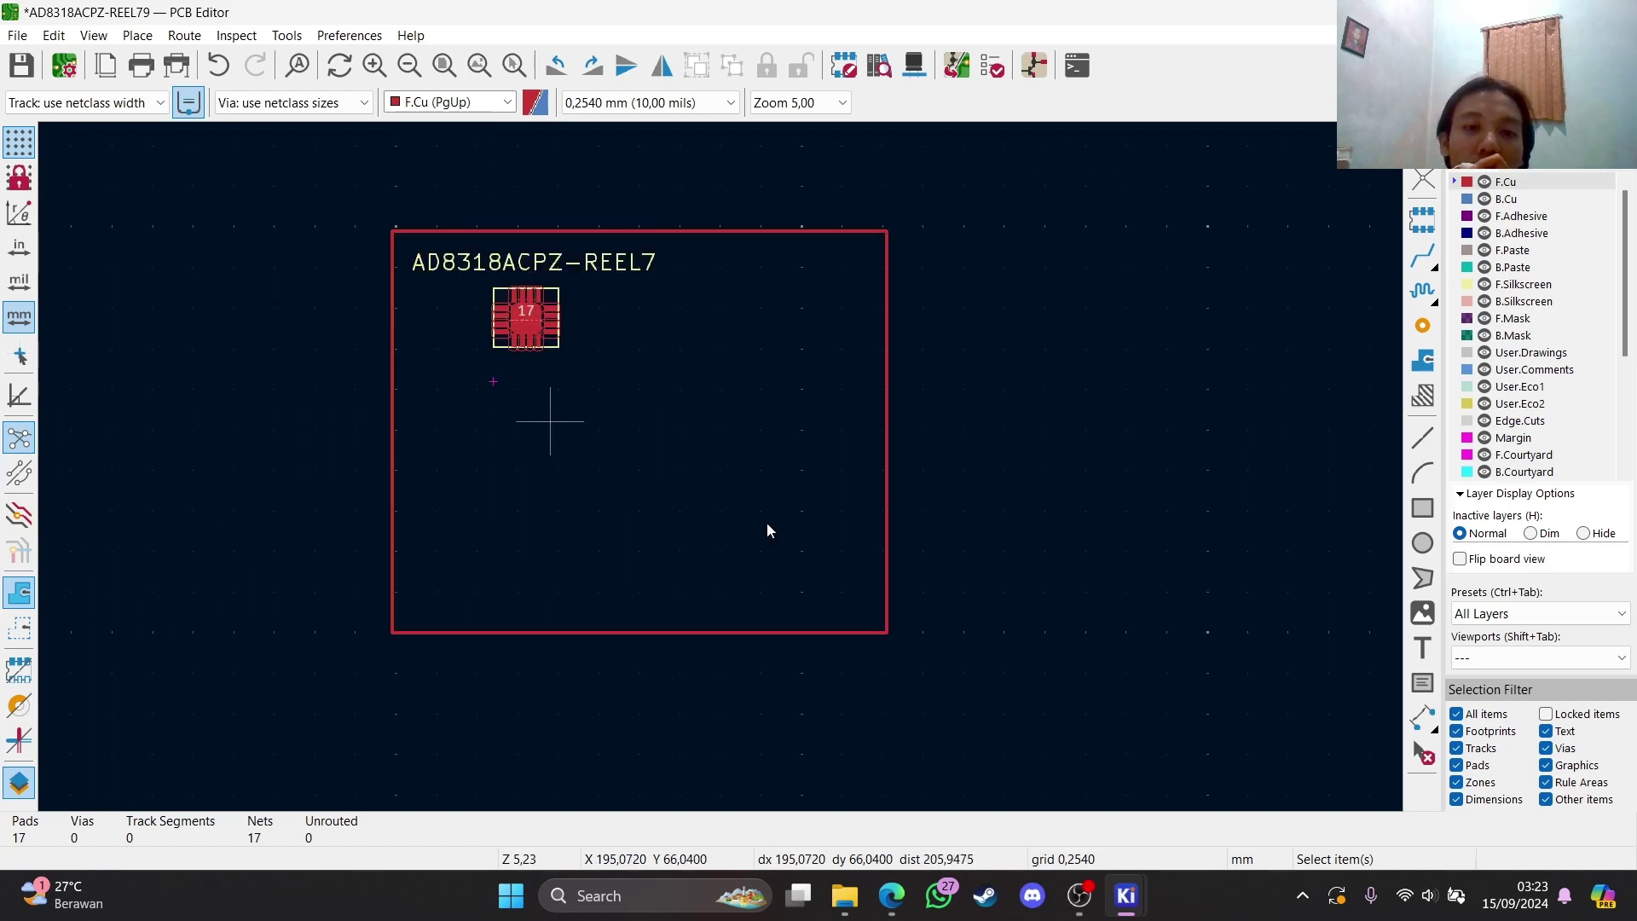
Launch Image Converter from the project manager and load th-removebg-preview.png as the source image
mouse_move(1125, 895)
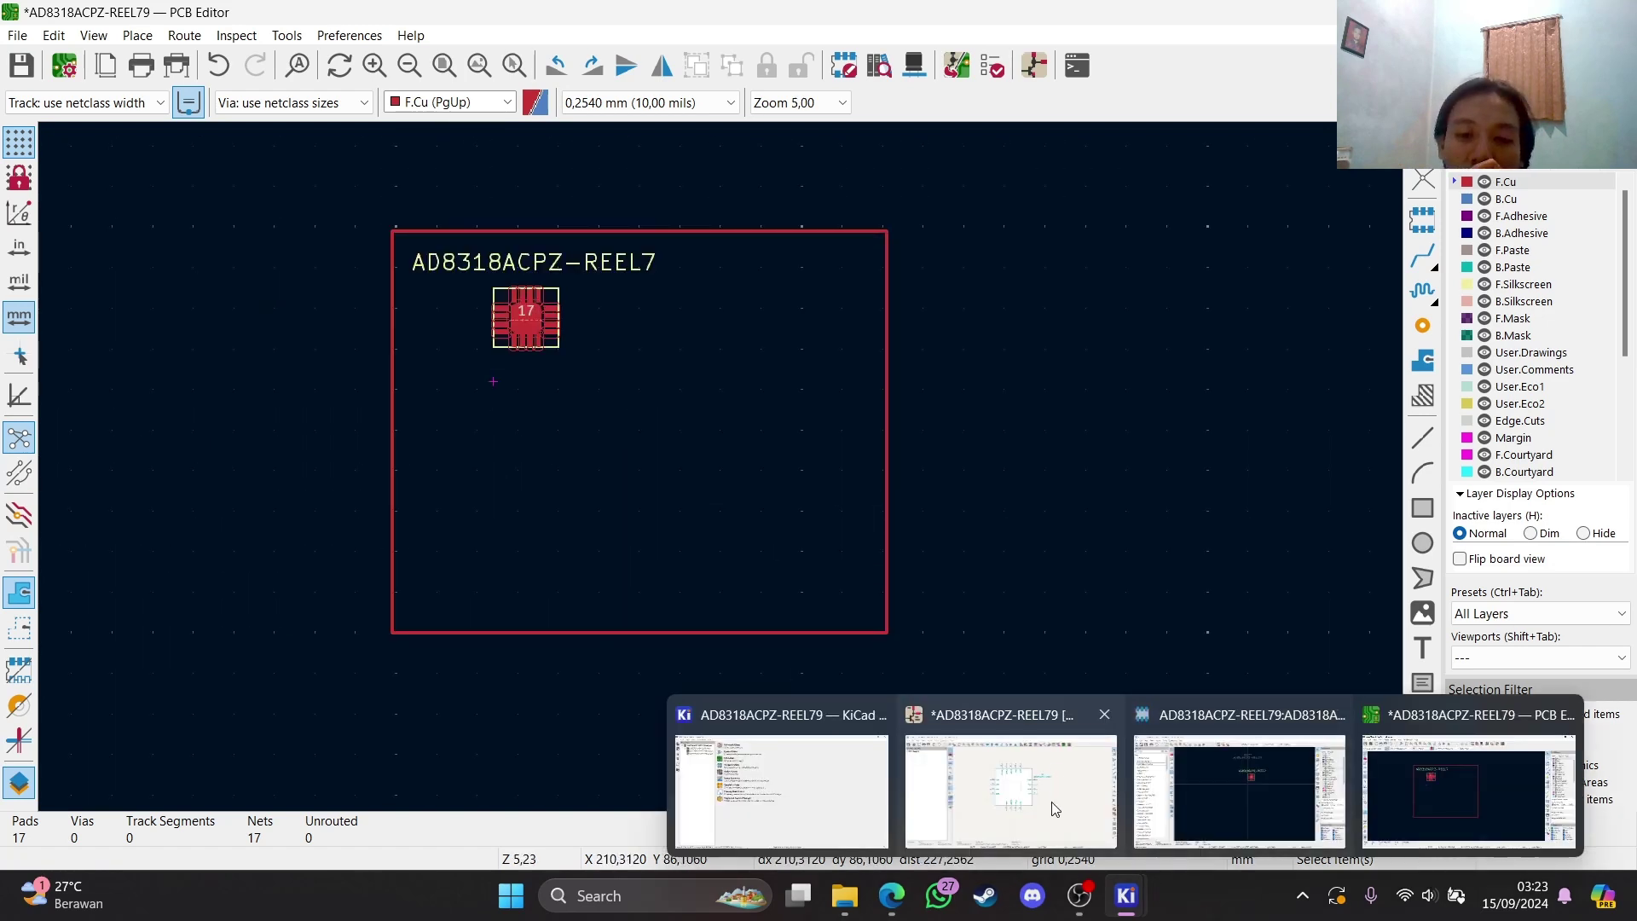
click(751, 782)
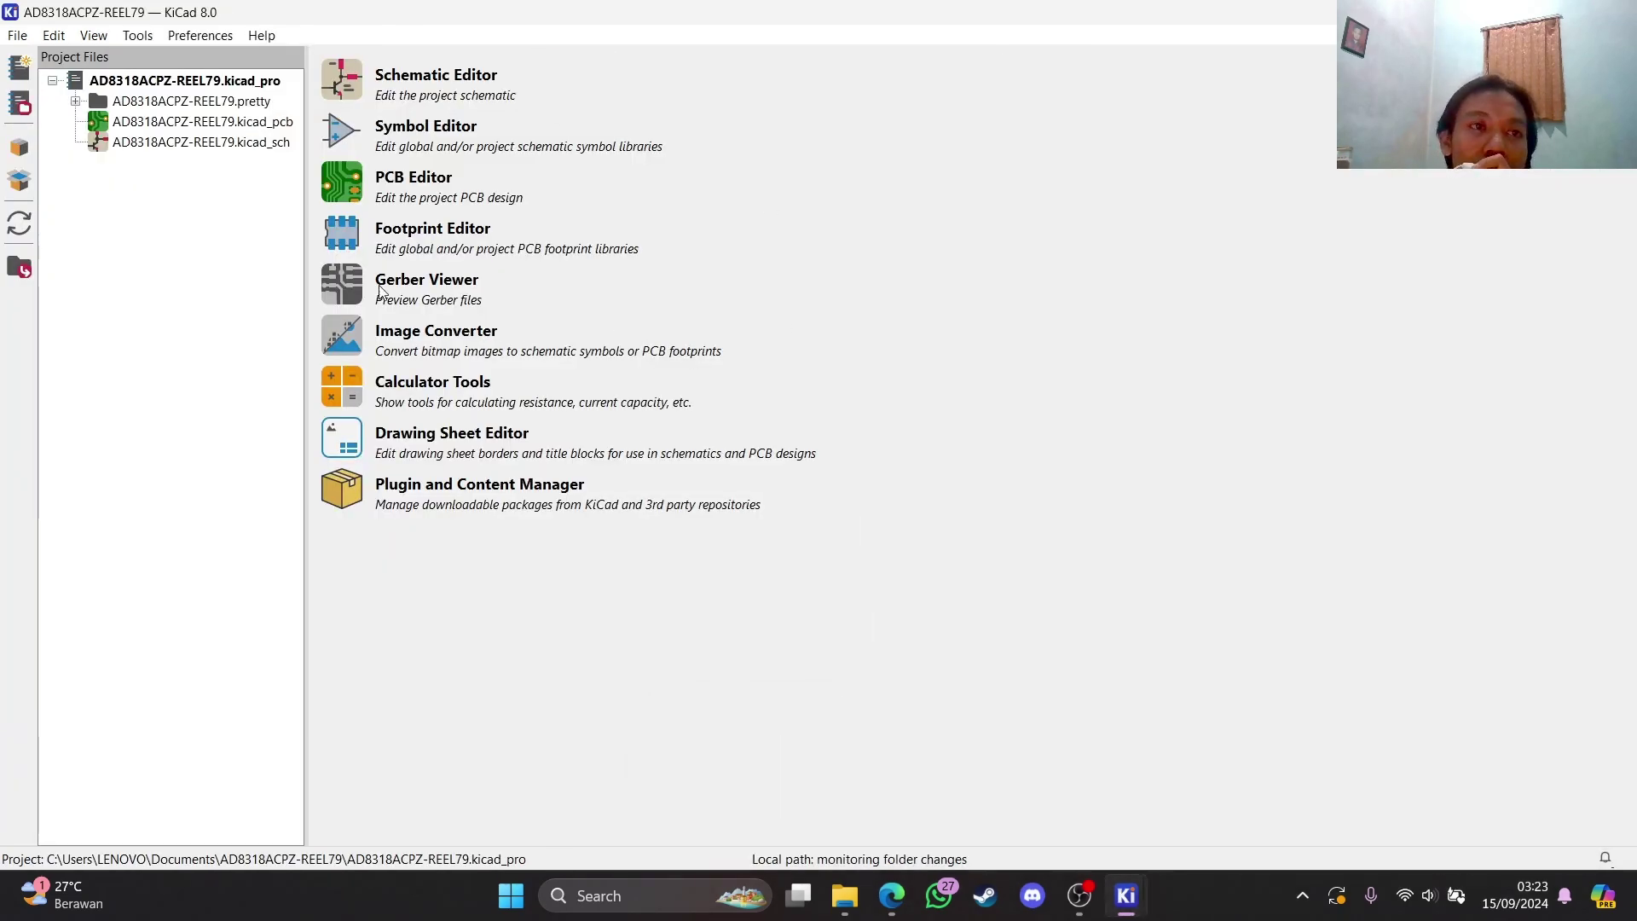
click(345, 351)
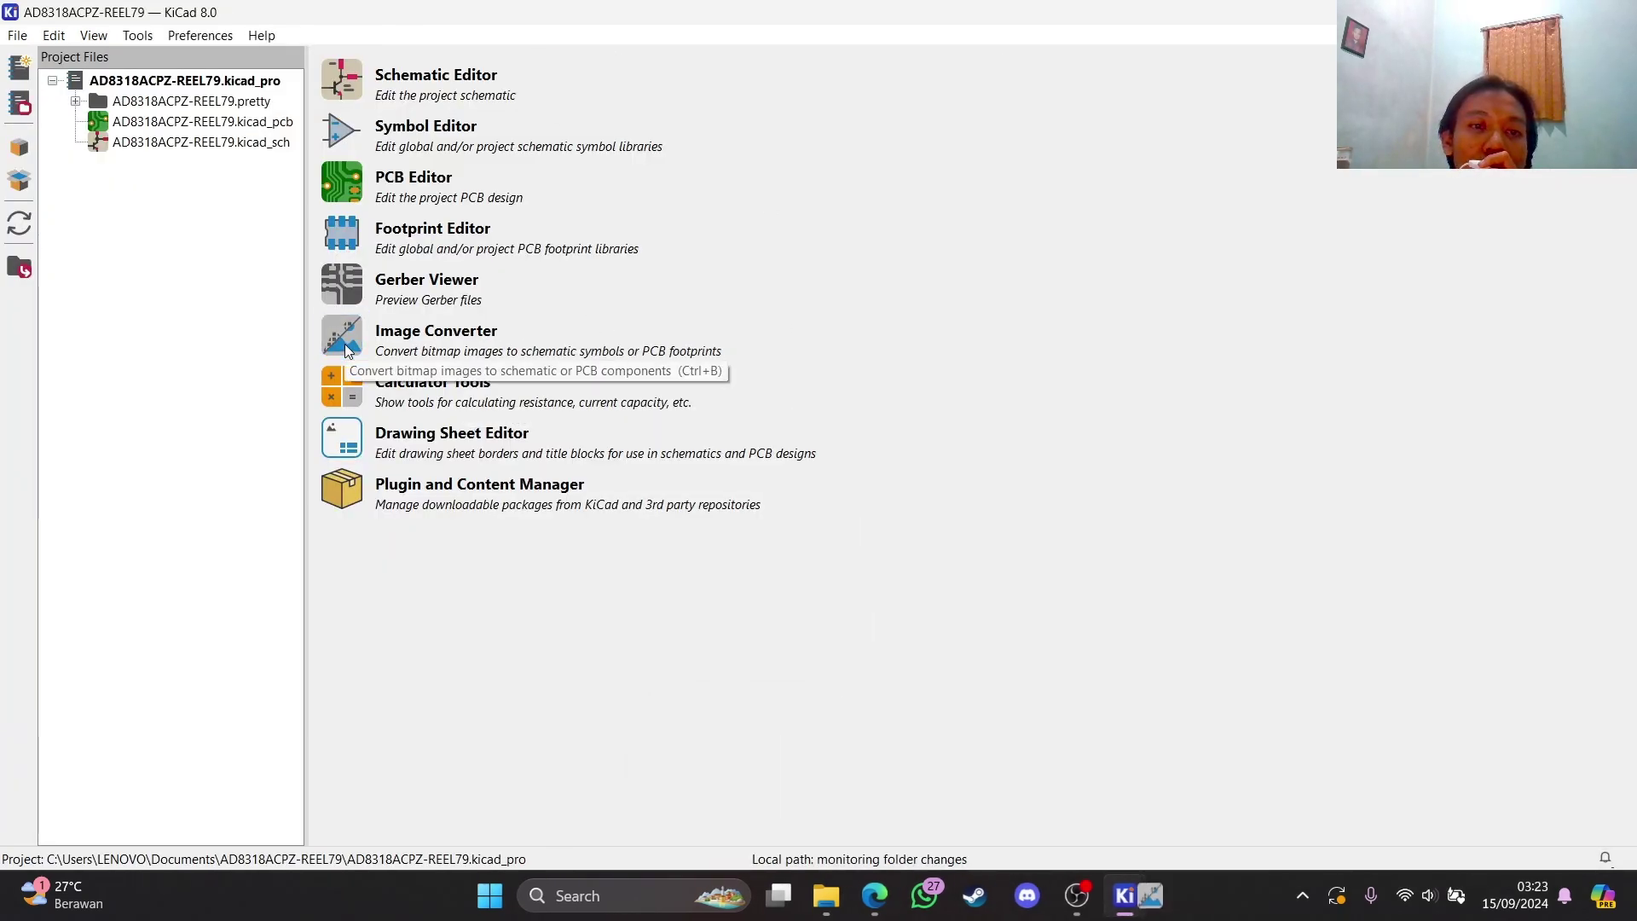
click(1142, 891)
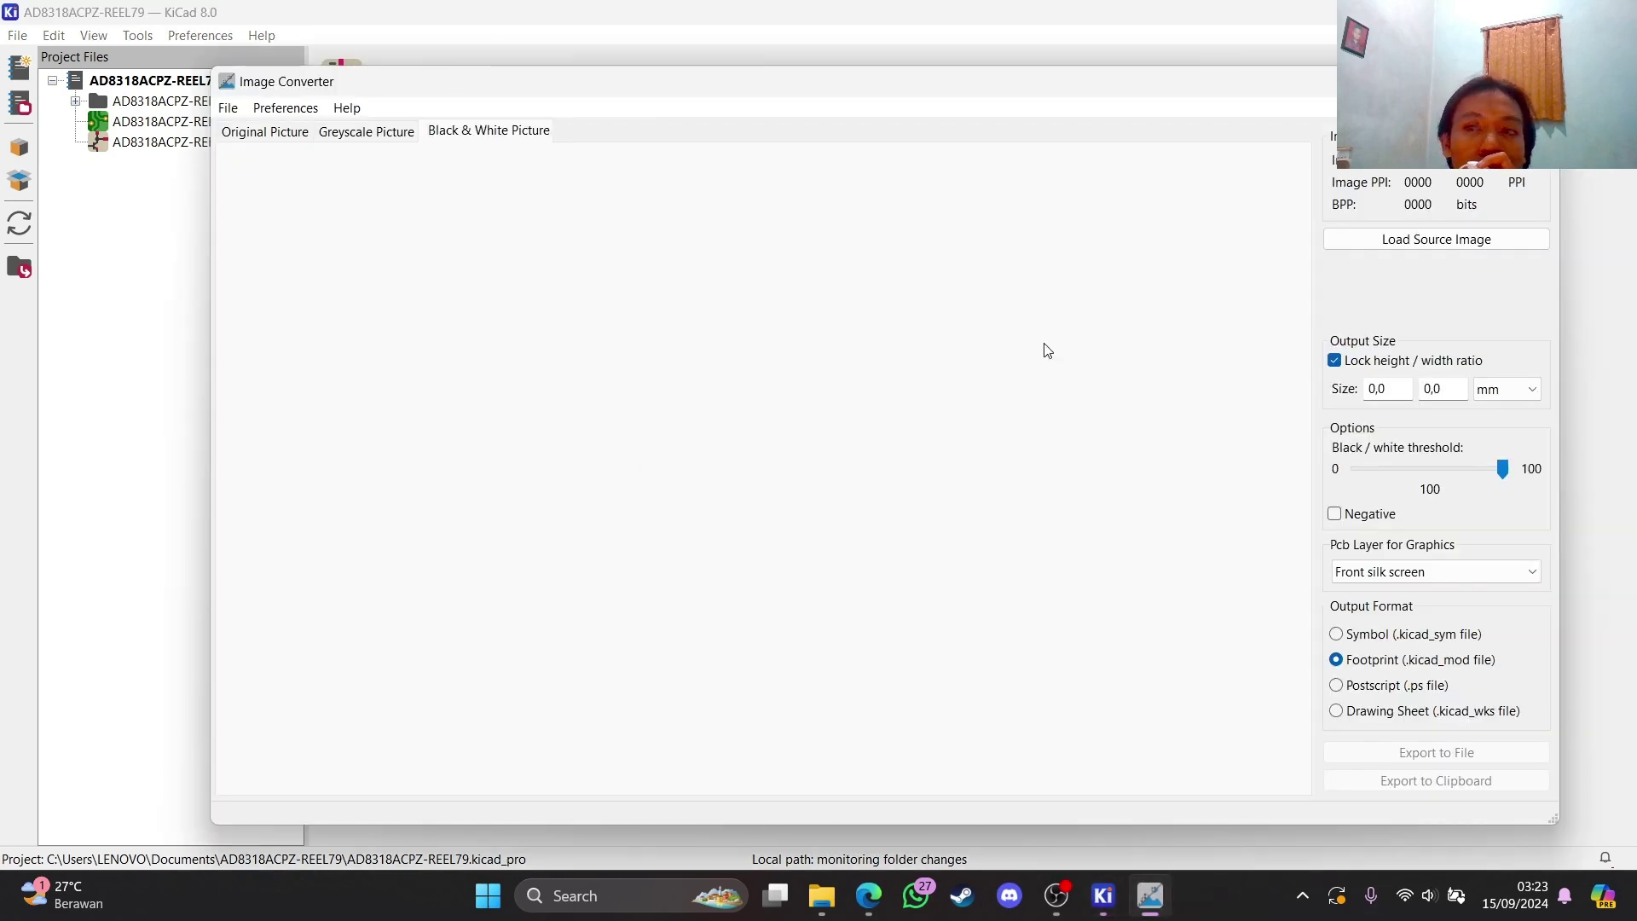
click(1415, 258)
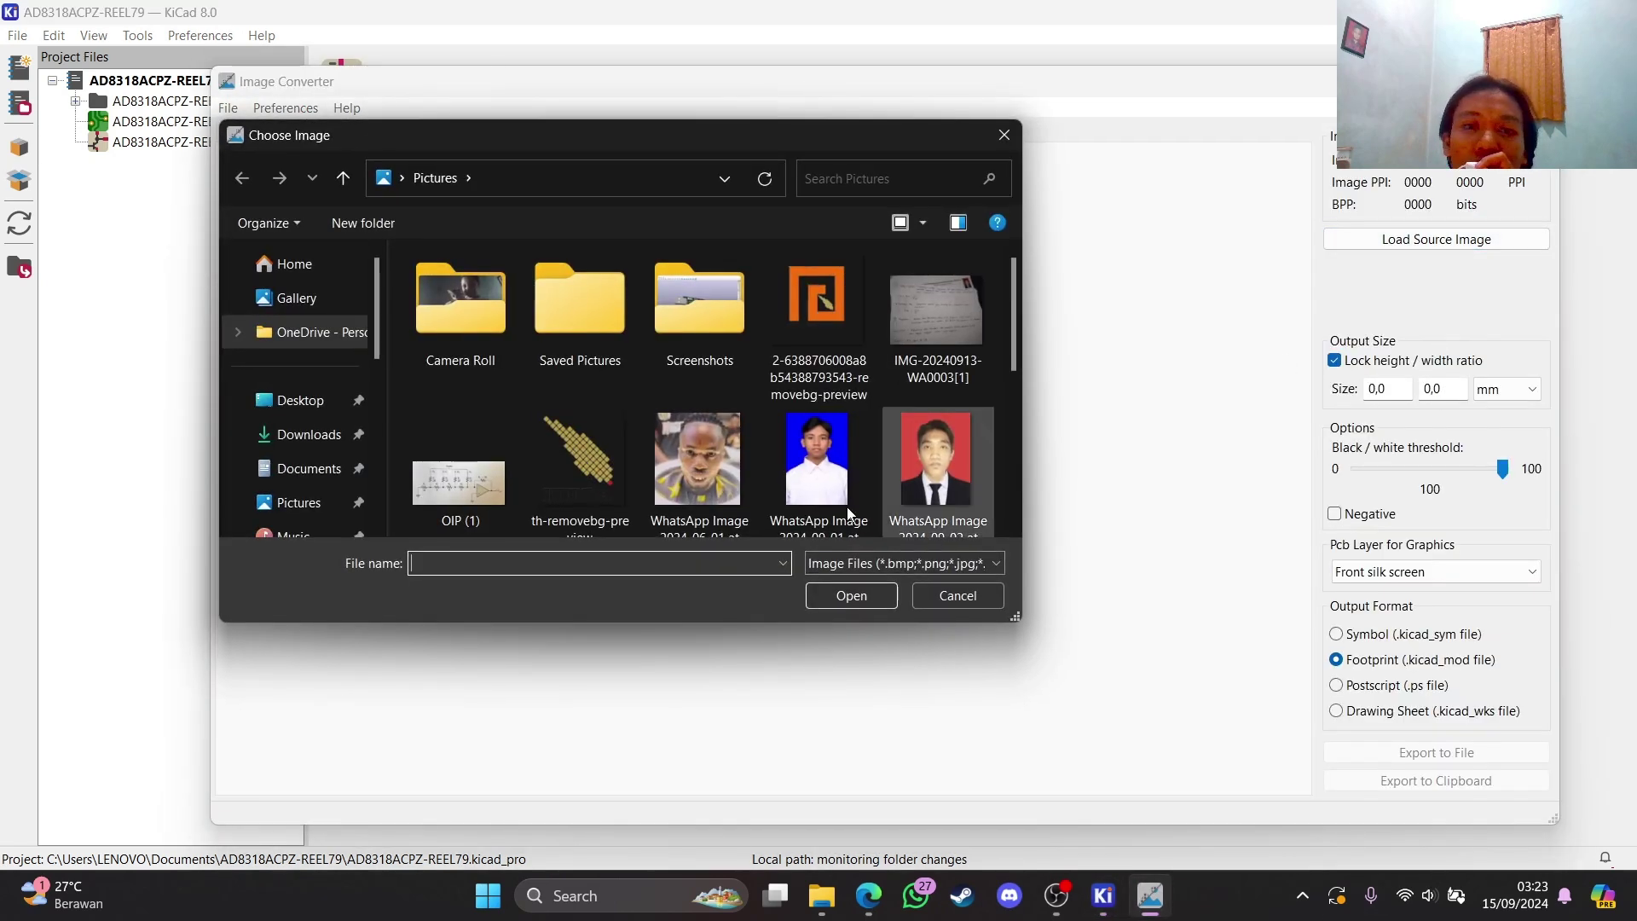
scroll(585, 477, down, 1)
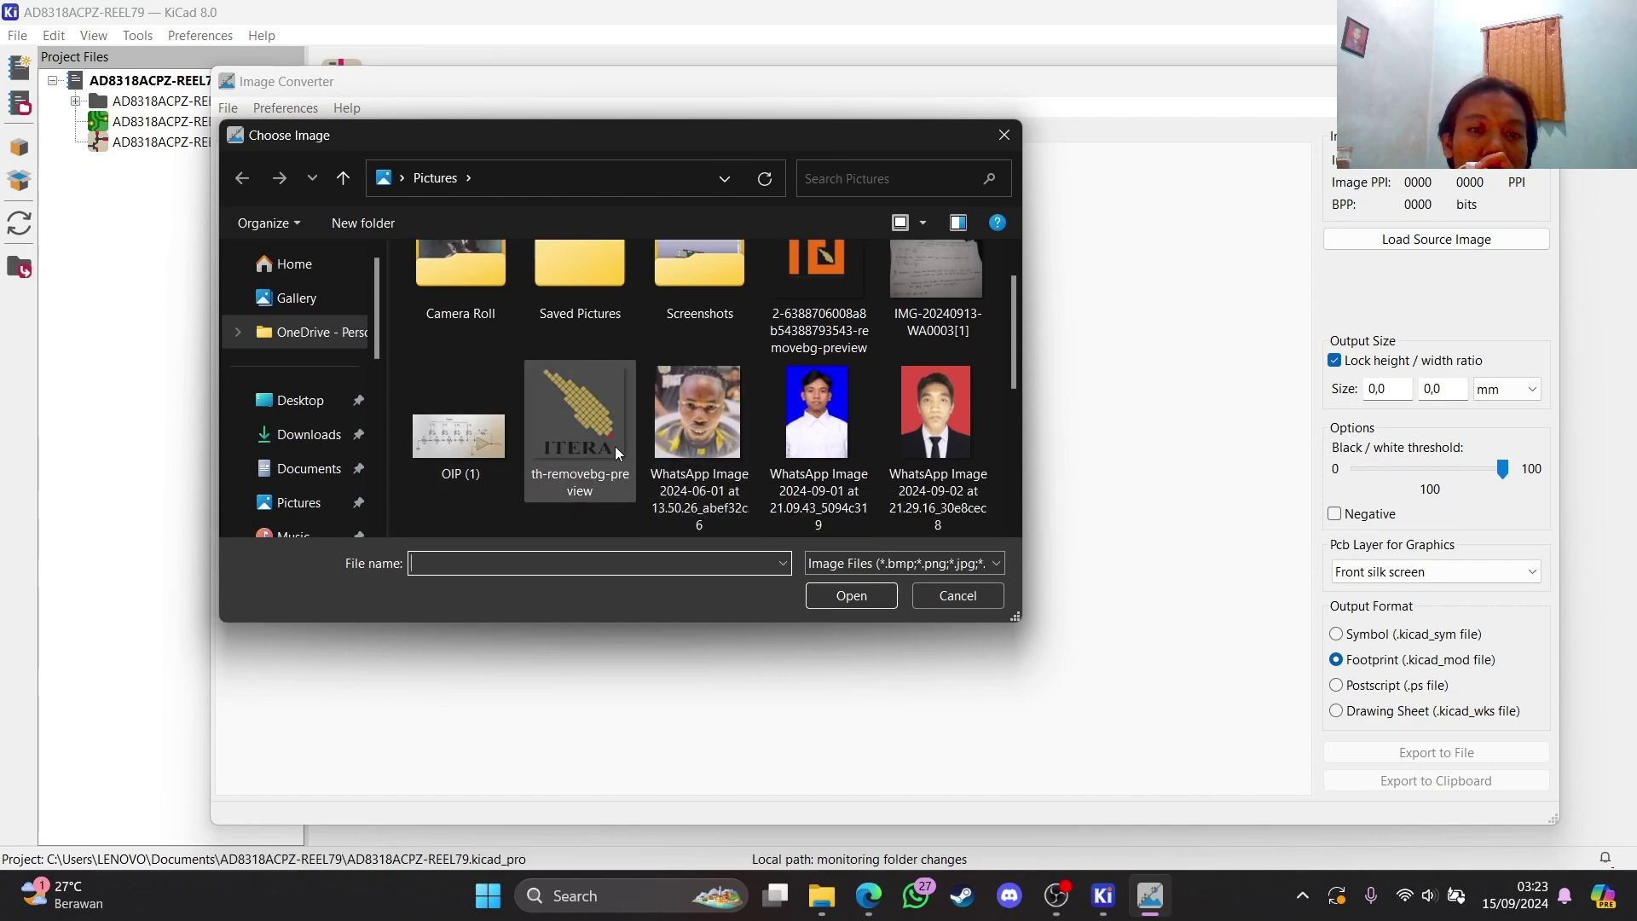
click(576, 413)
click(882, 596)
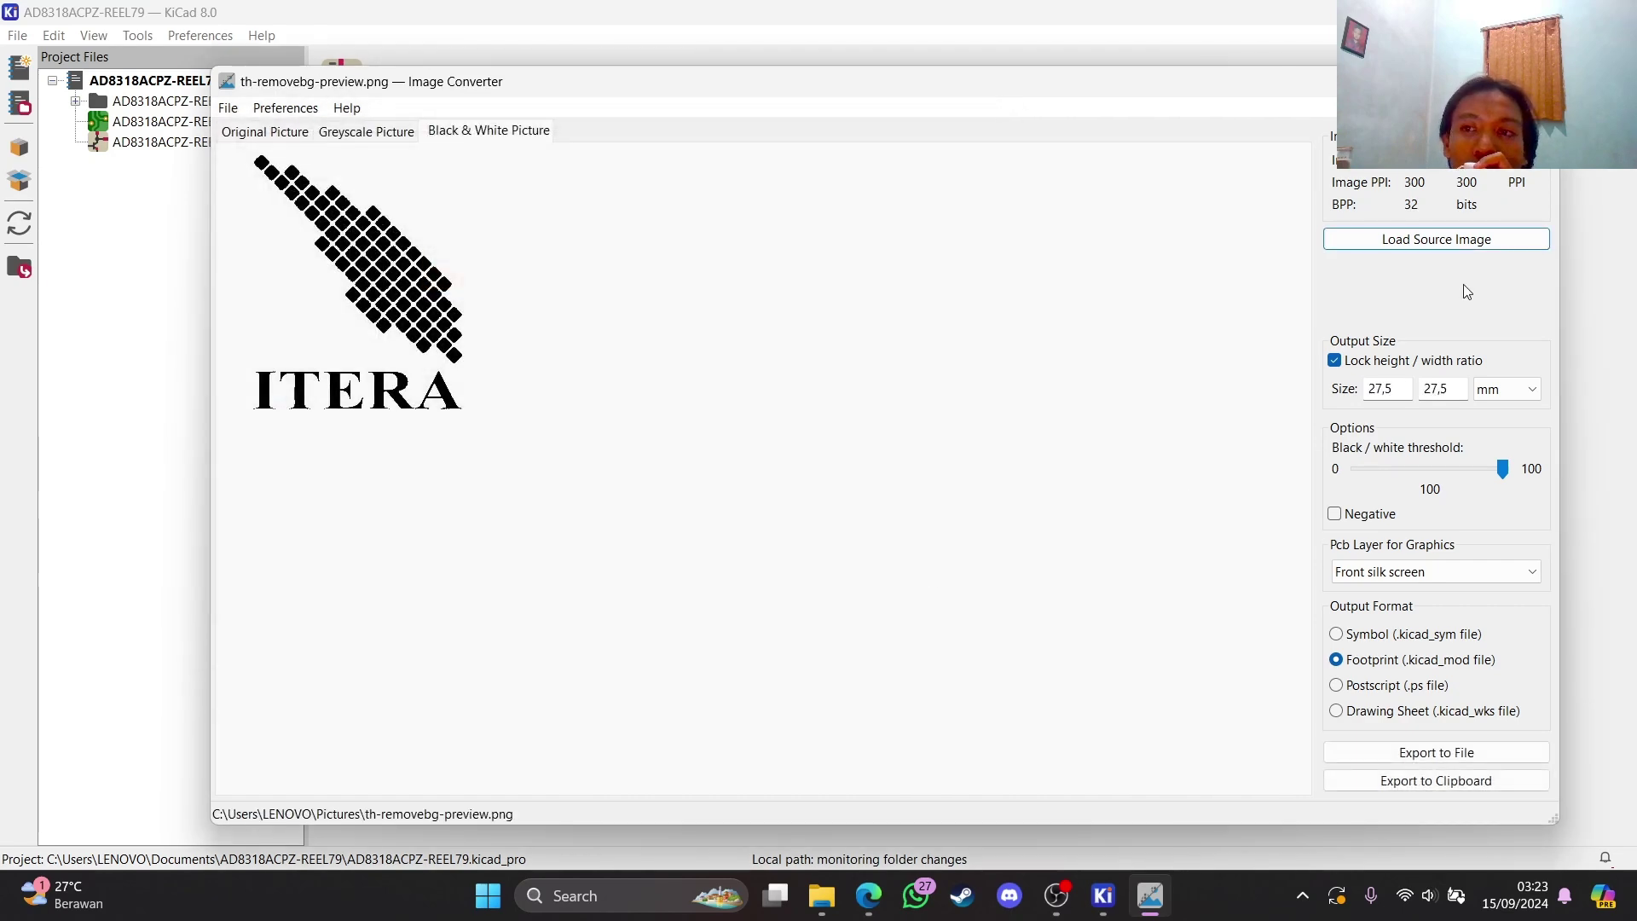
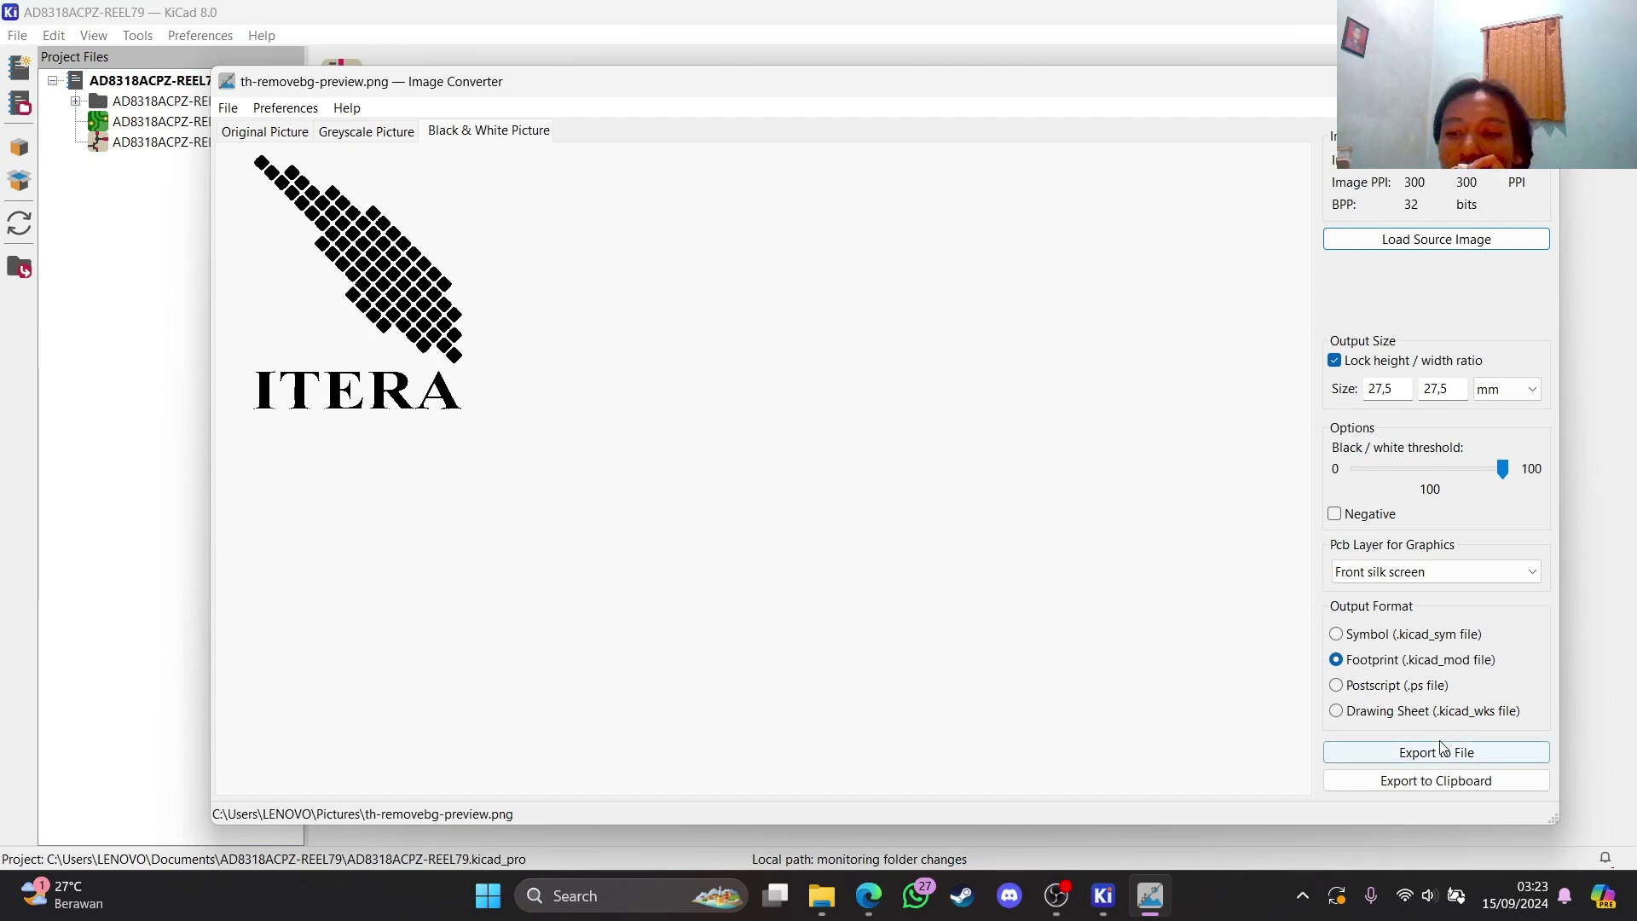
Cancel exporting the ITERA logo, compare its greyscale and original previews, and close Image Converter
click(1391, 756)
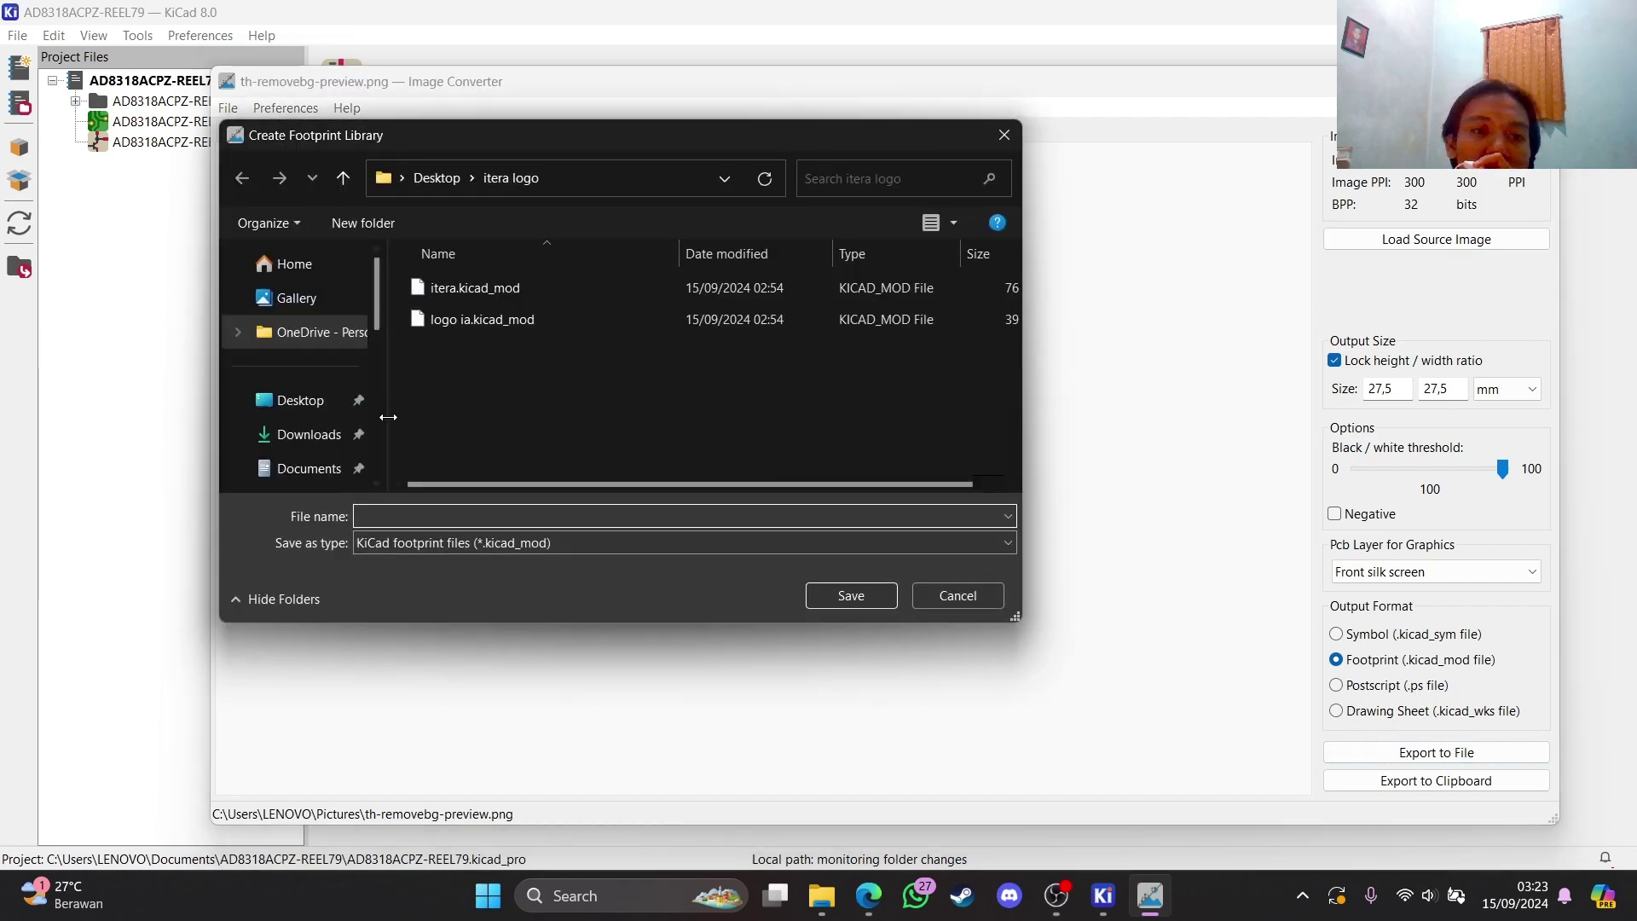
click(1004, 134)
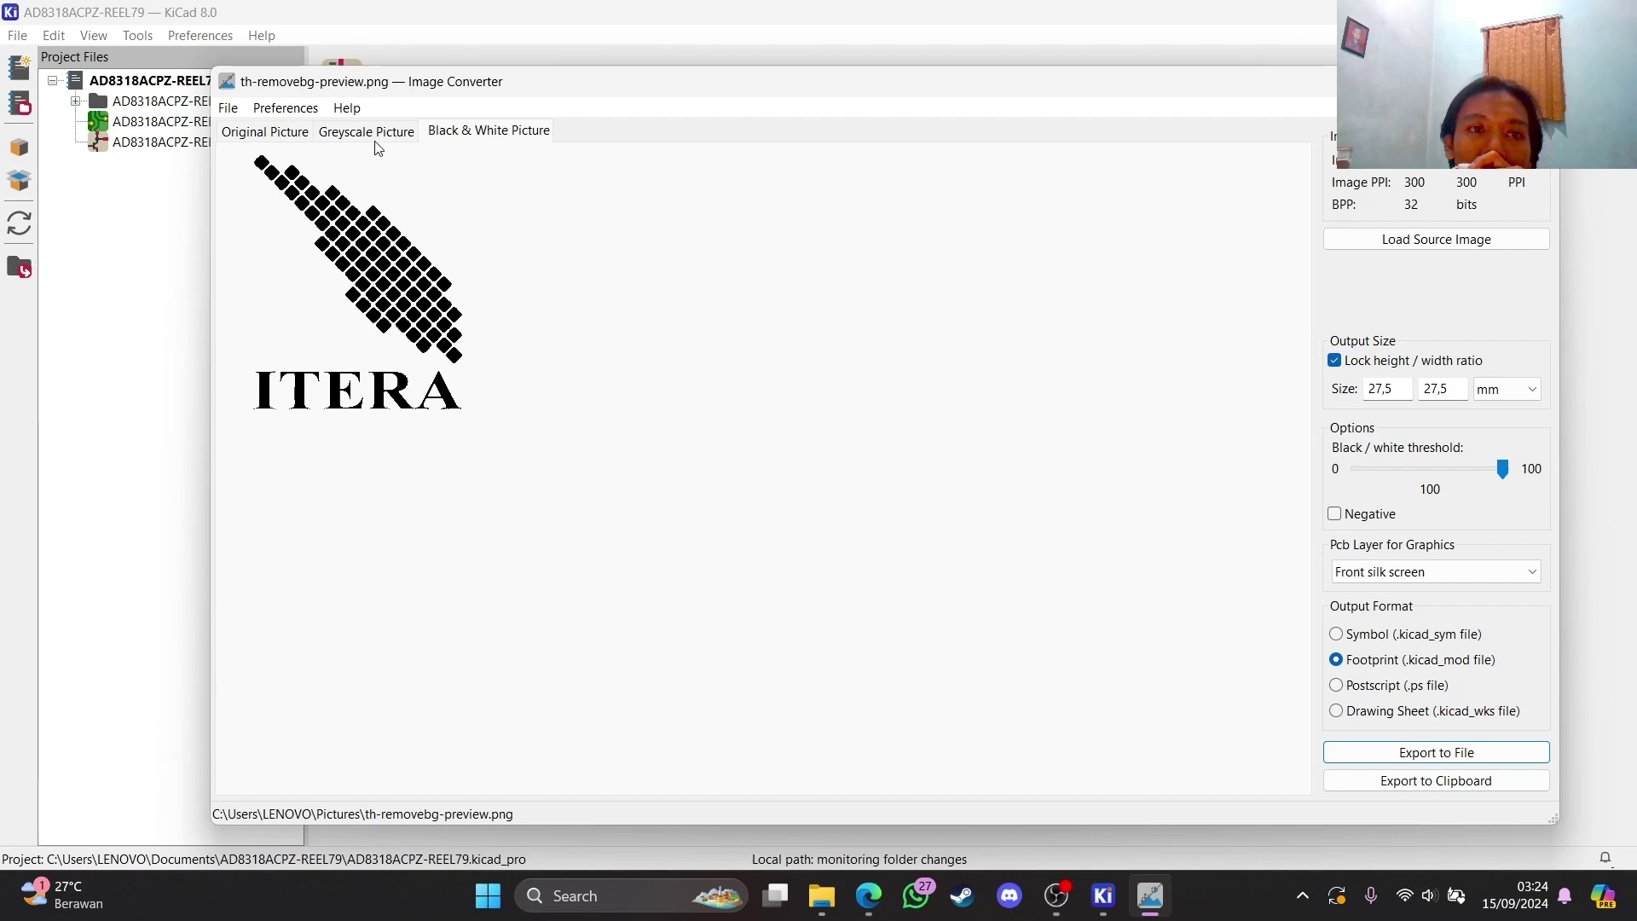
click(329, 136)
click(310, 134)
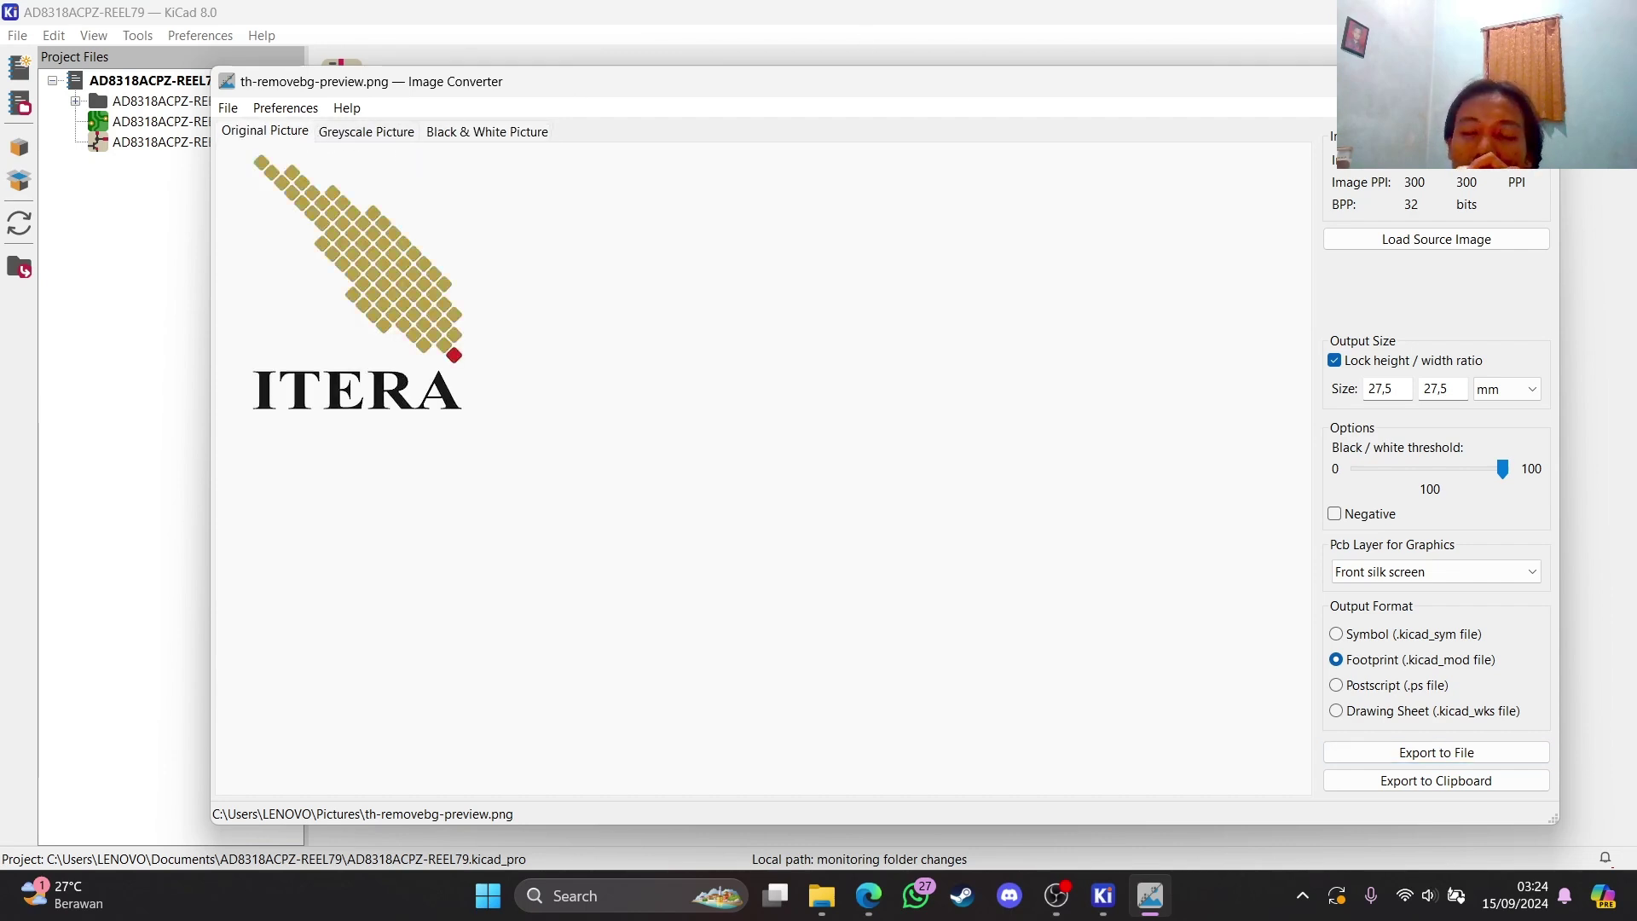
click(1539, 81)
mouse_move(1100, 906)
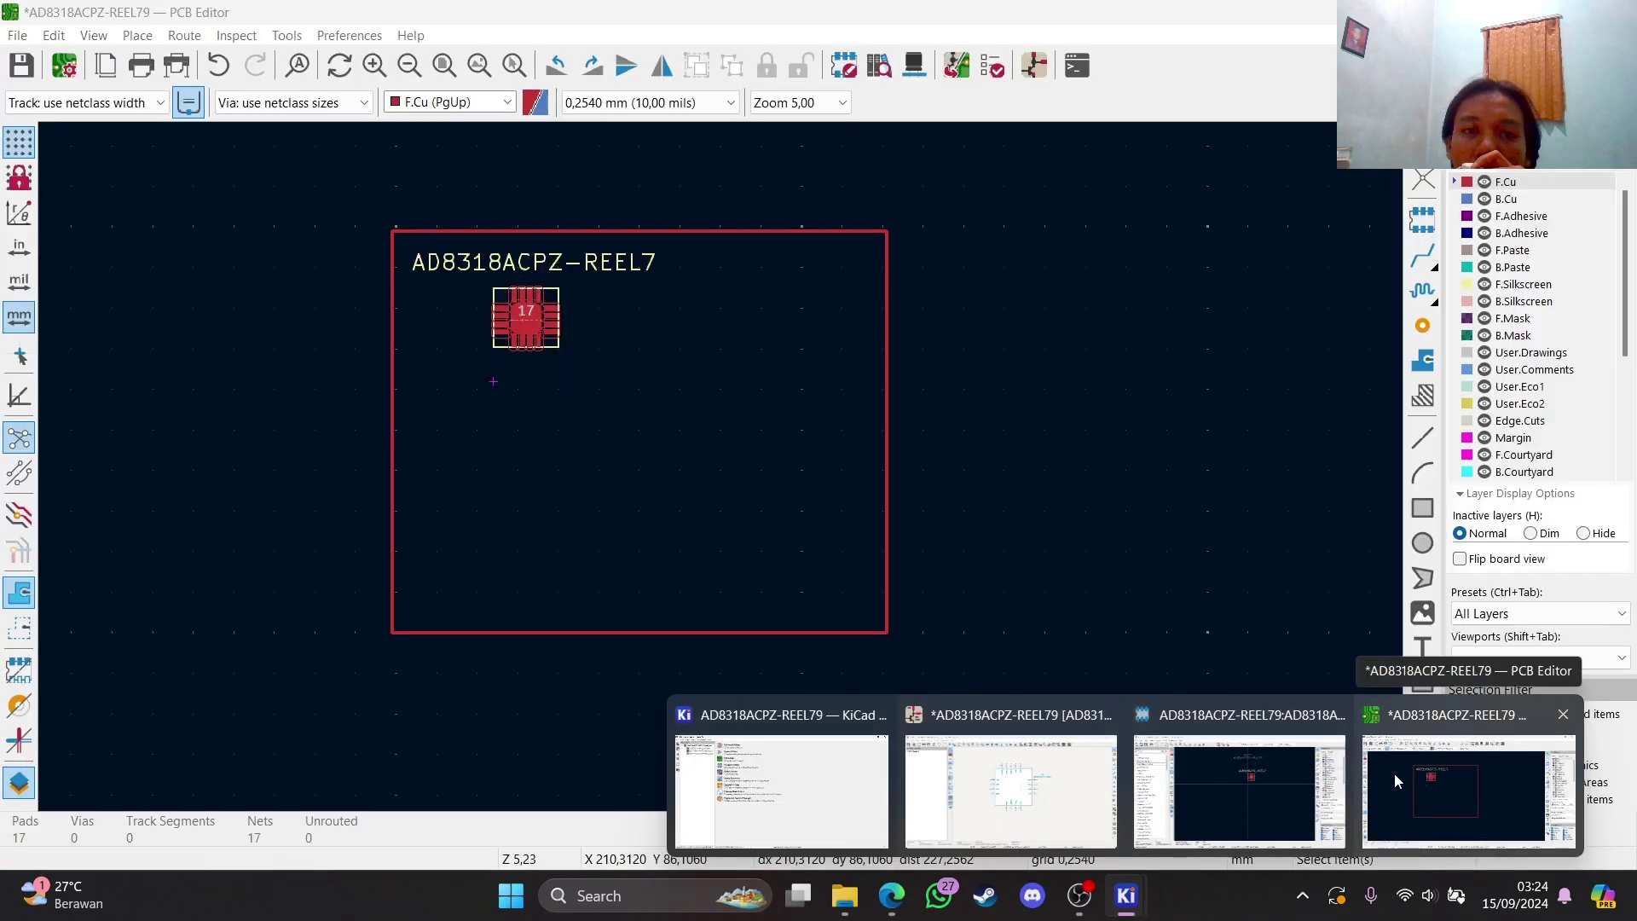
Filter the Footprint Library Browser for 'logo' to confirm the itera logo footprint exists
click(1394, 772)
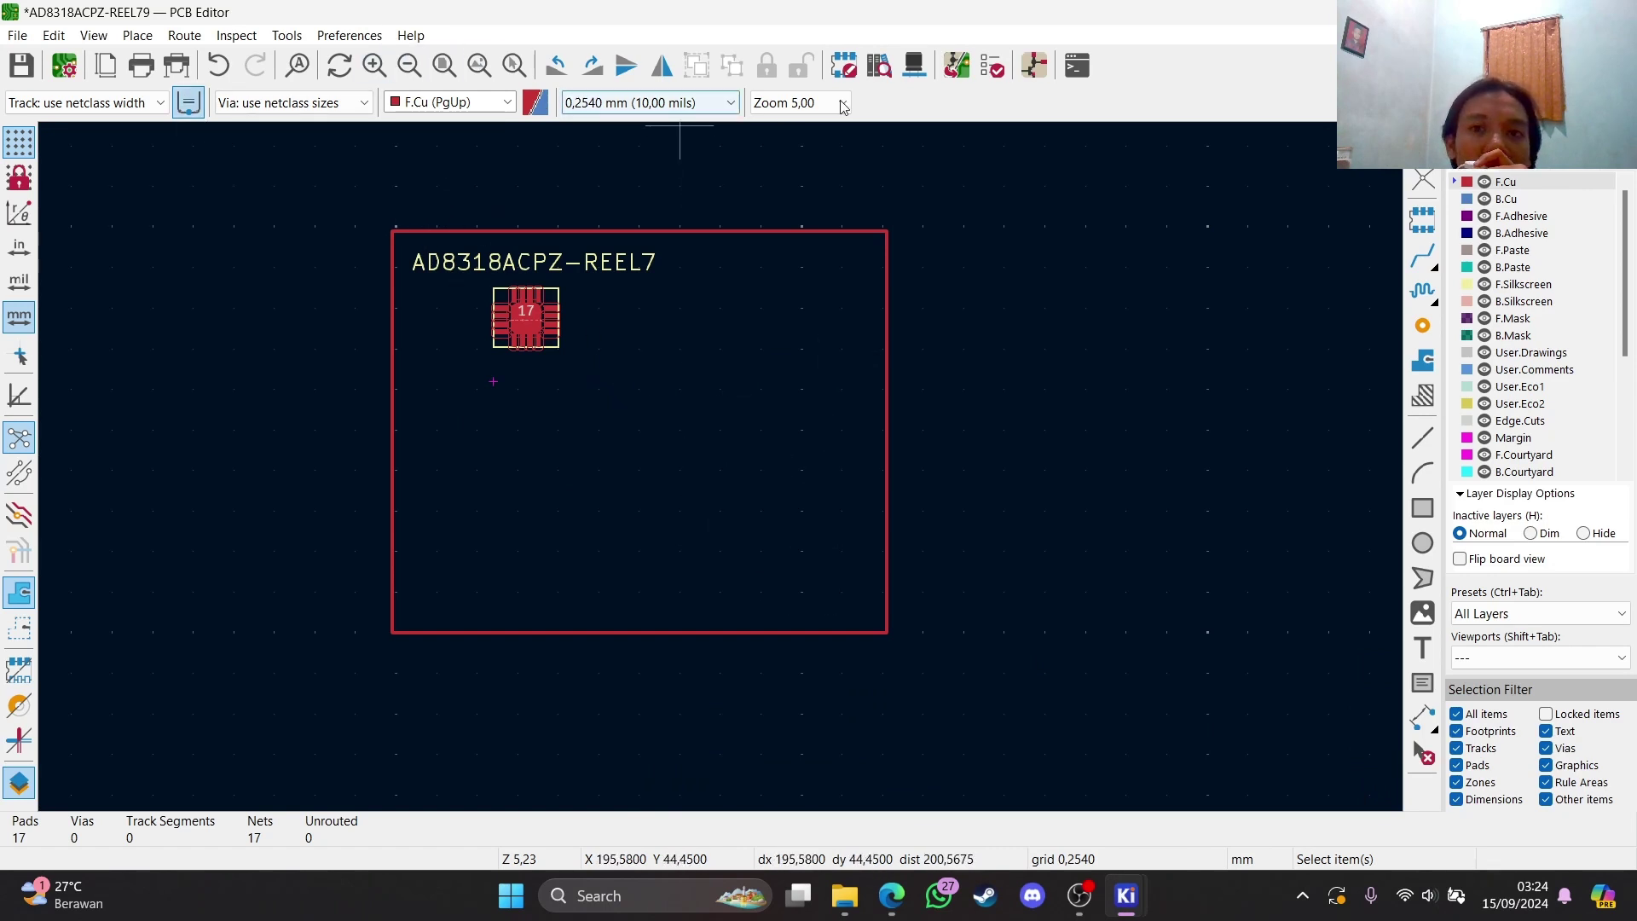
click(875, 66)
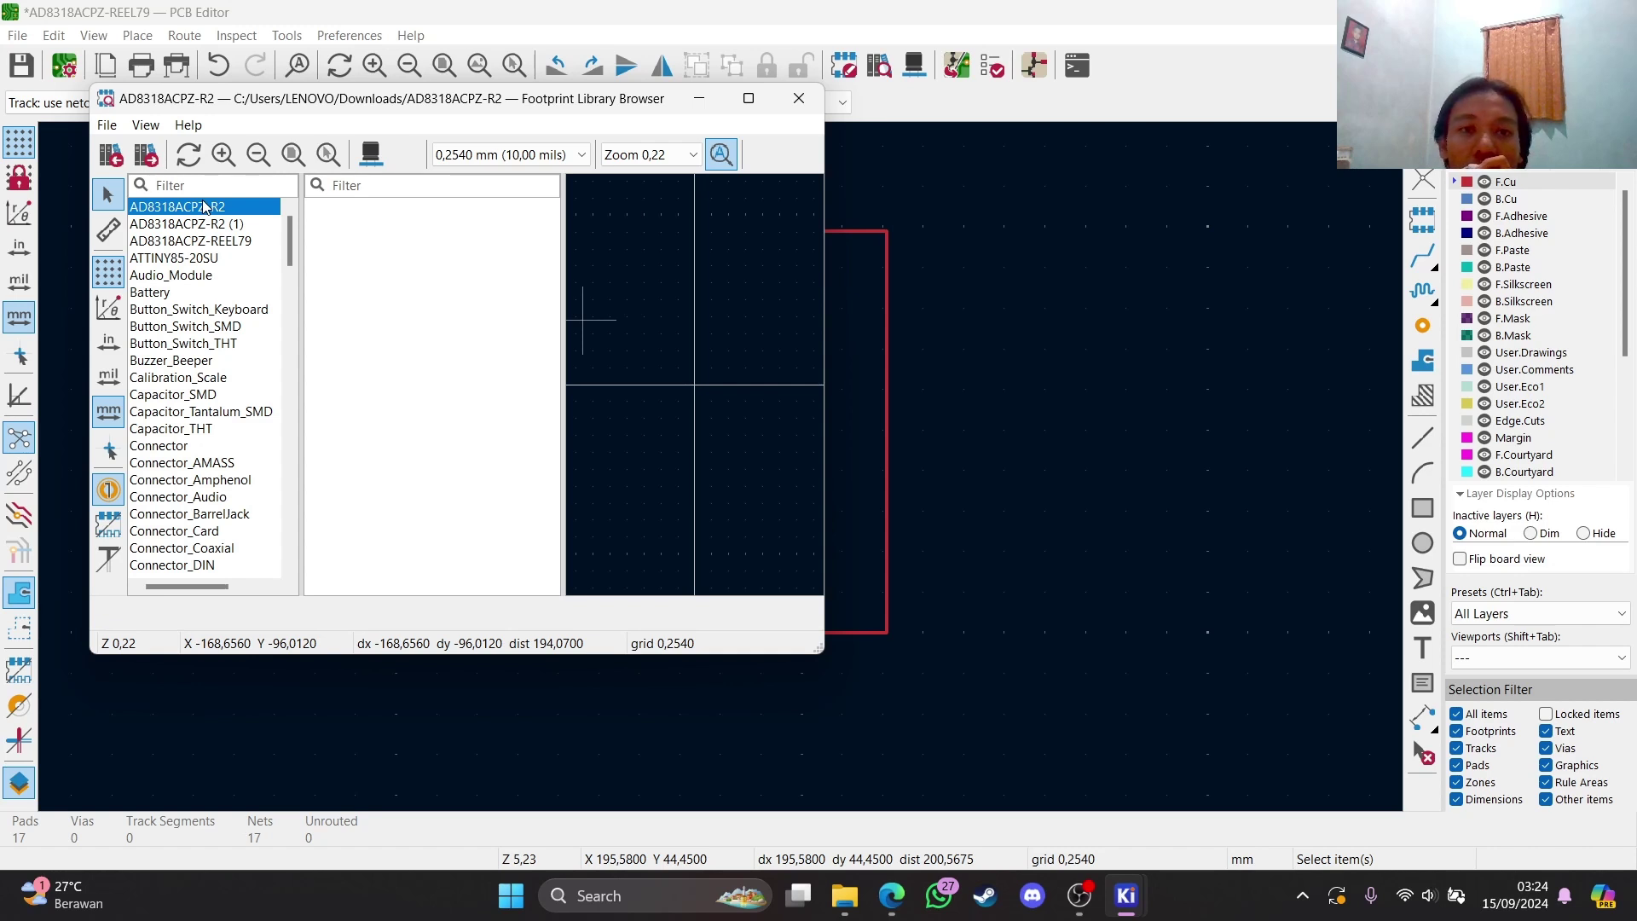
text(logo)
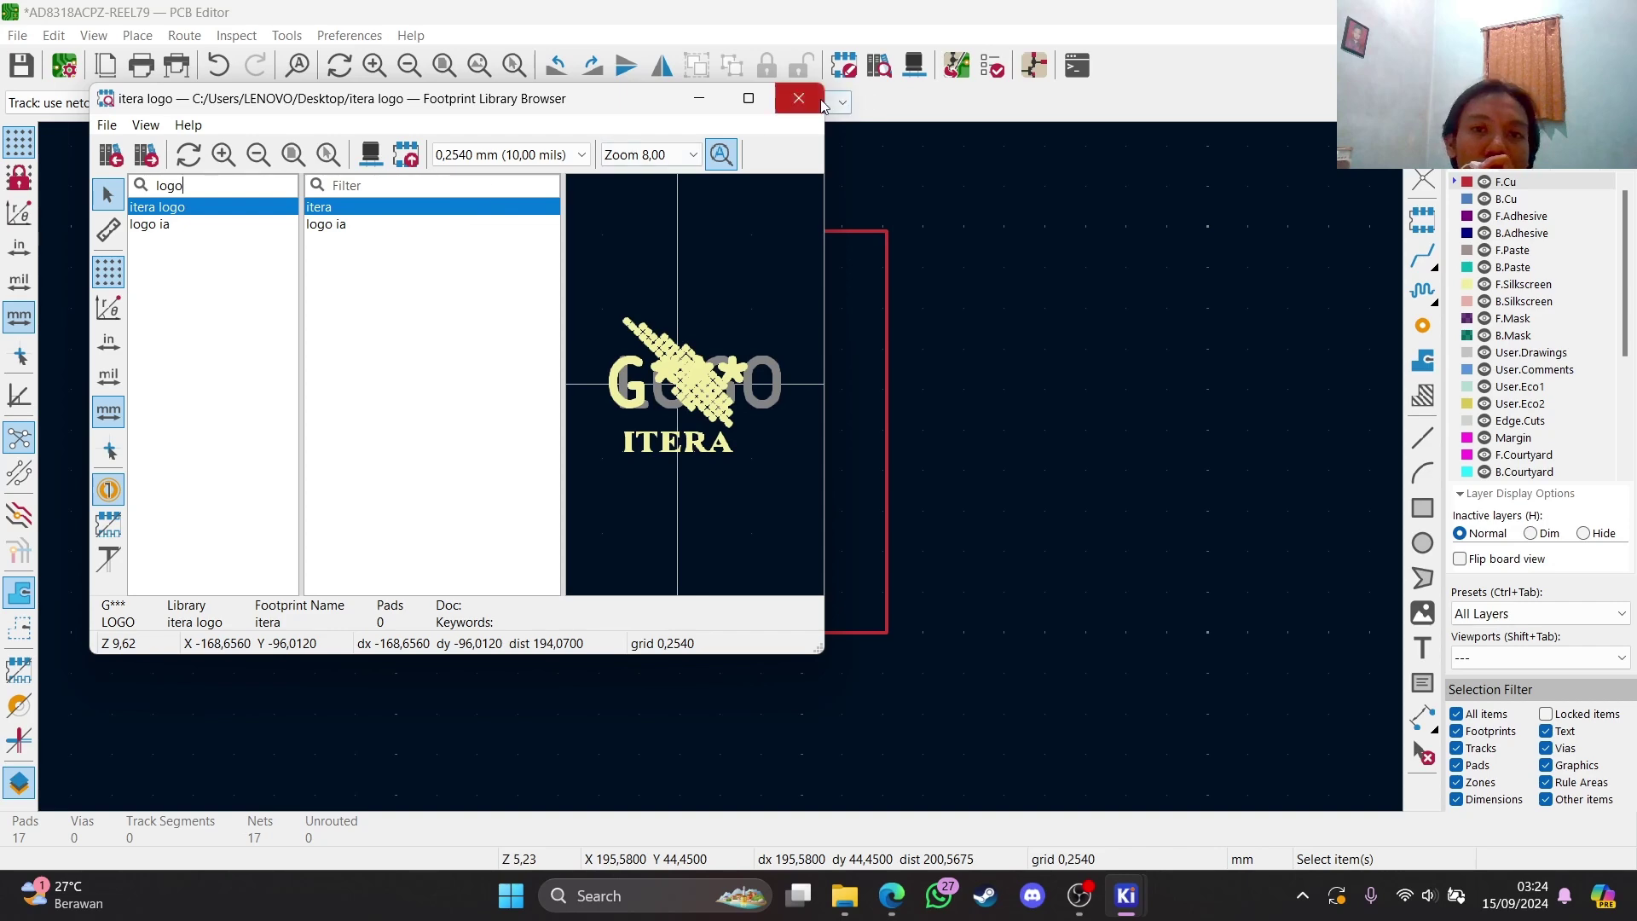
click(797, 100)
Reopen and close Image Converter from the project manager, then launch the Footprint Editor
mouse_move(1124, 894)
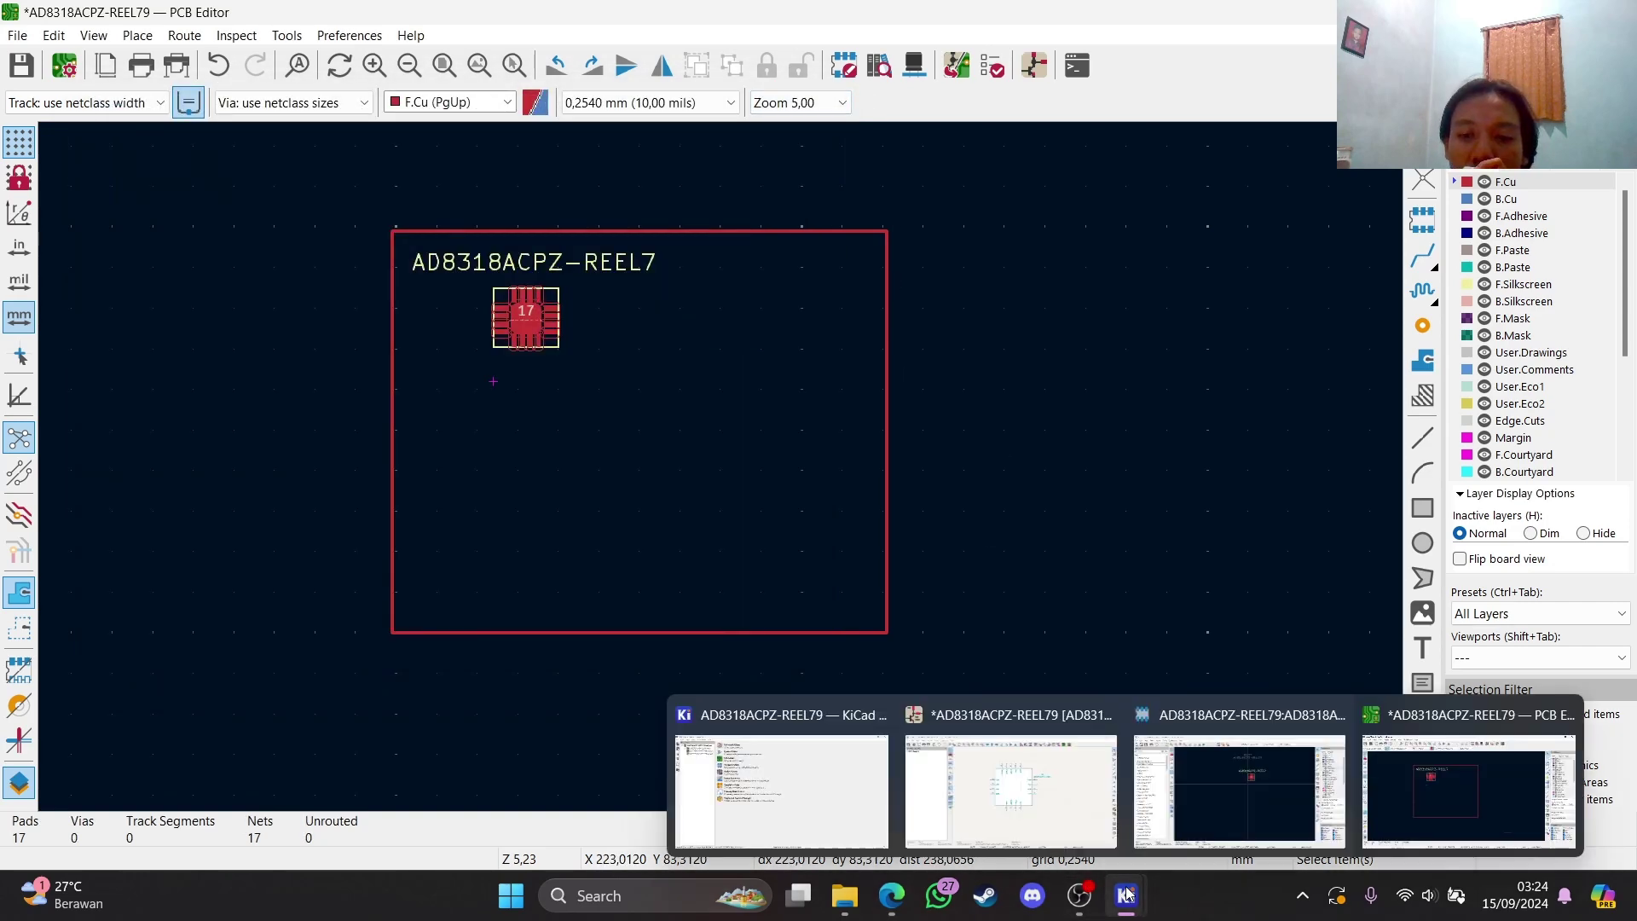
click(819, 799)
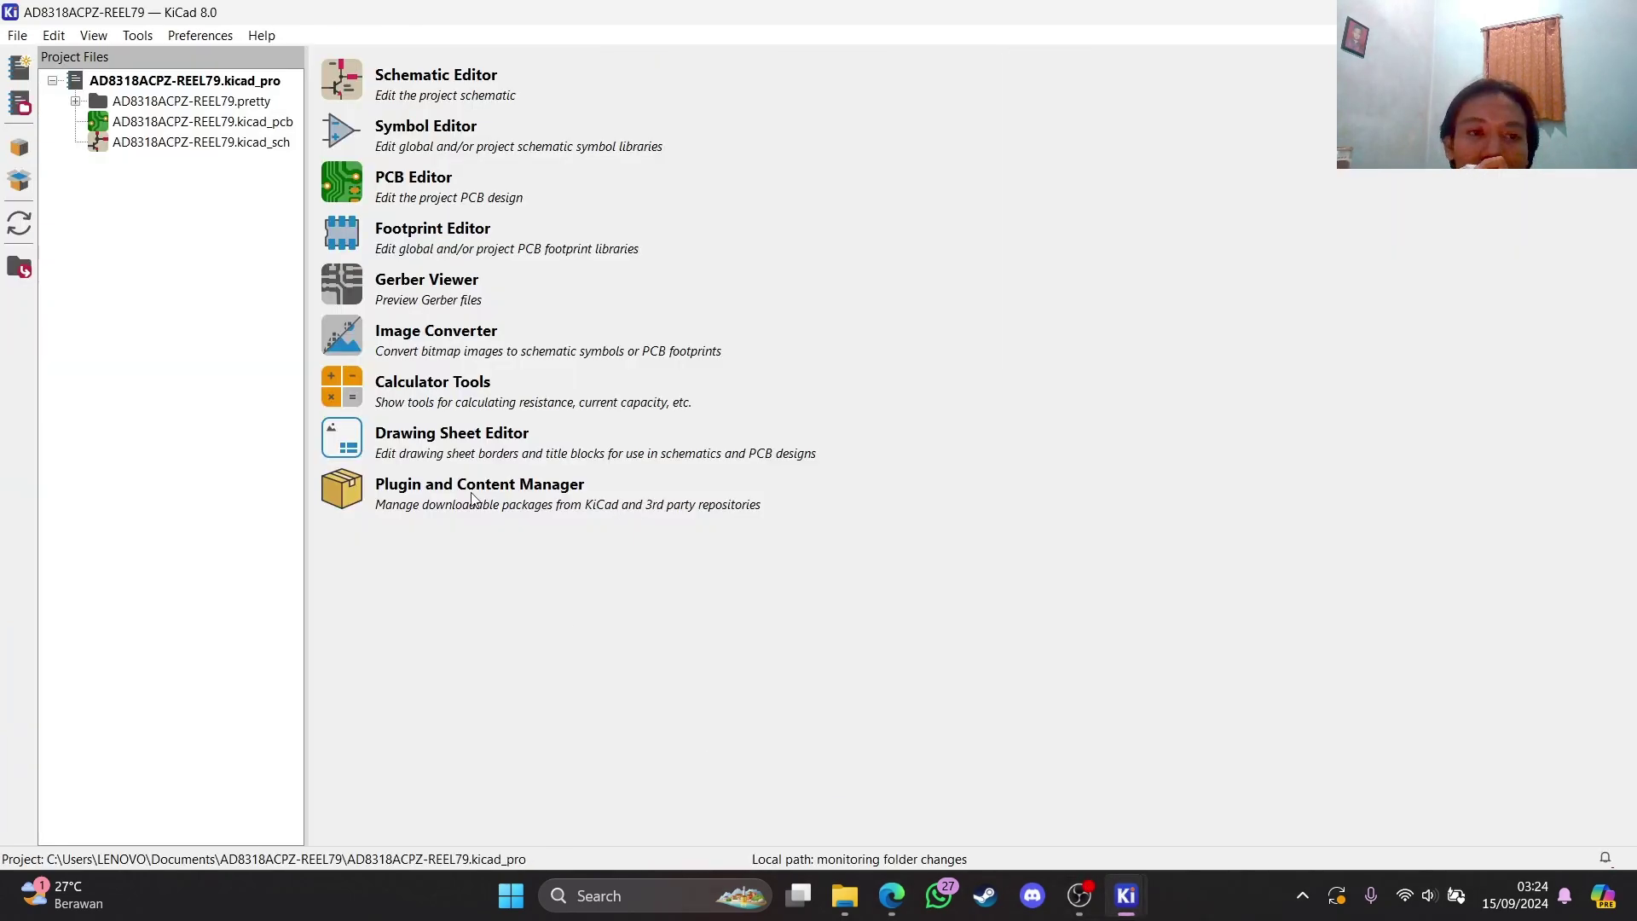
click(341, 335)
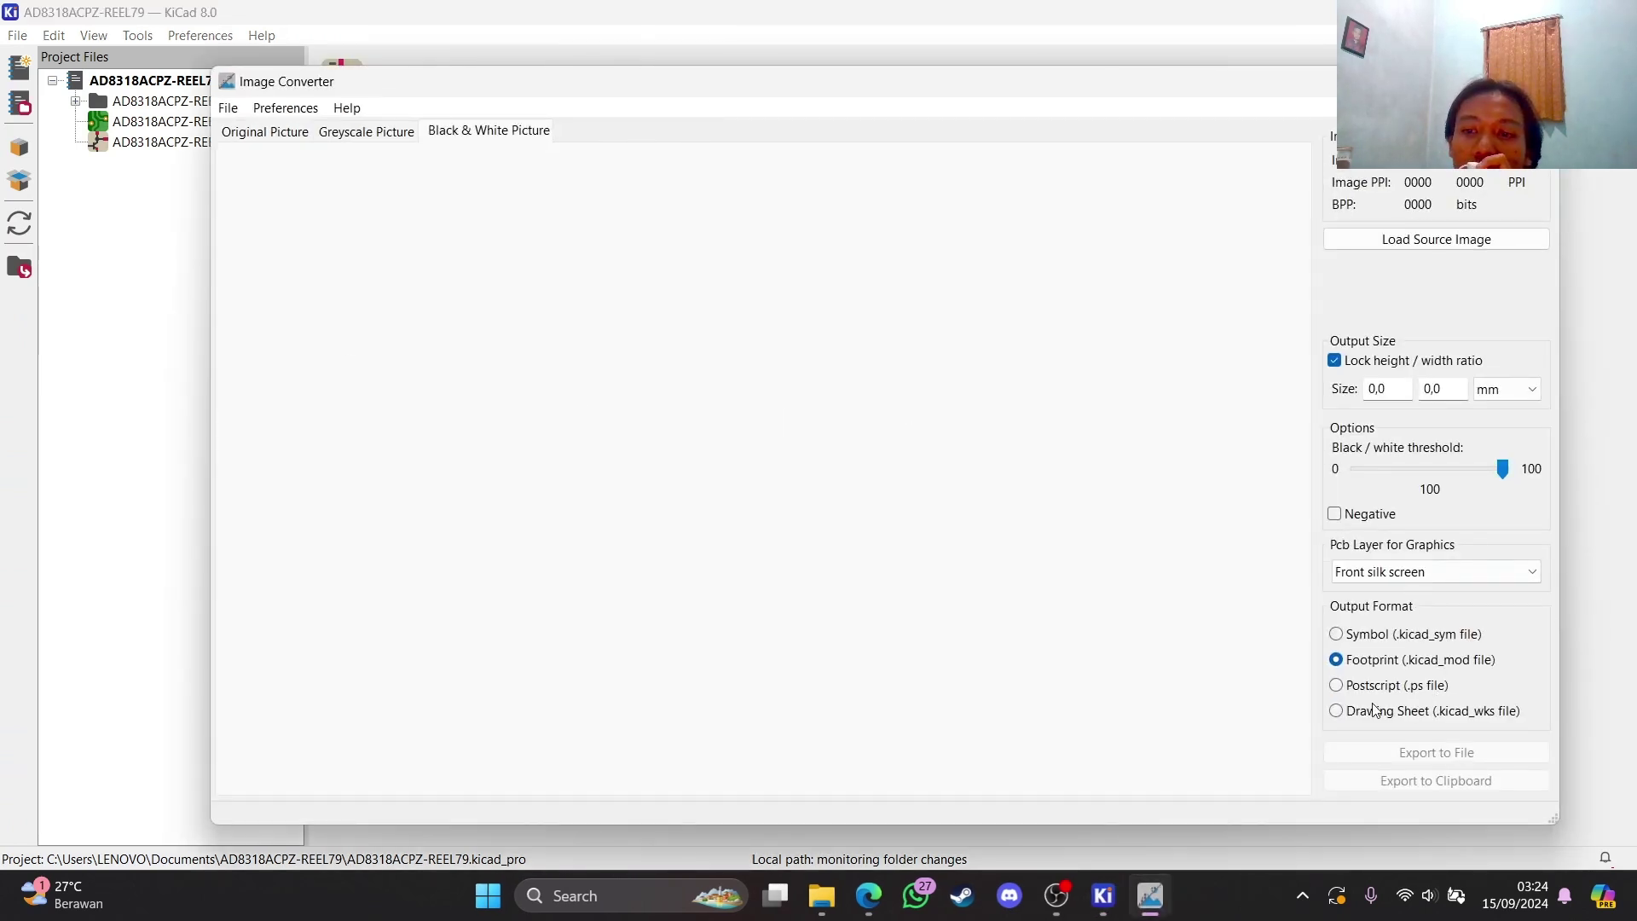
click(1536, 81)
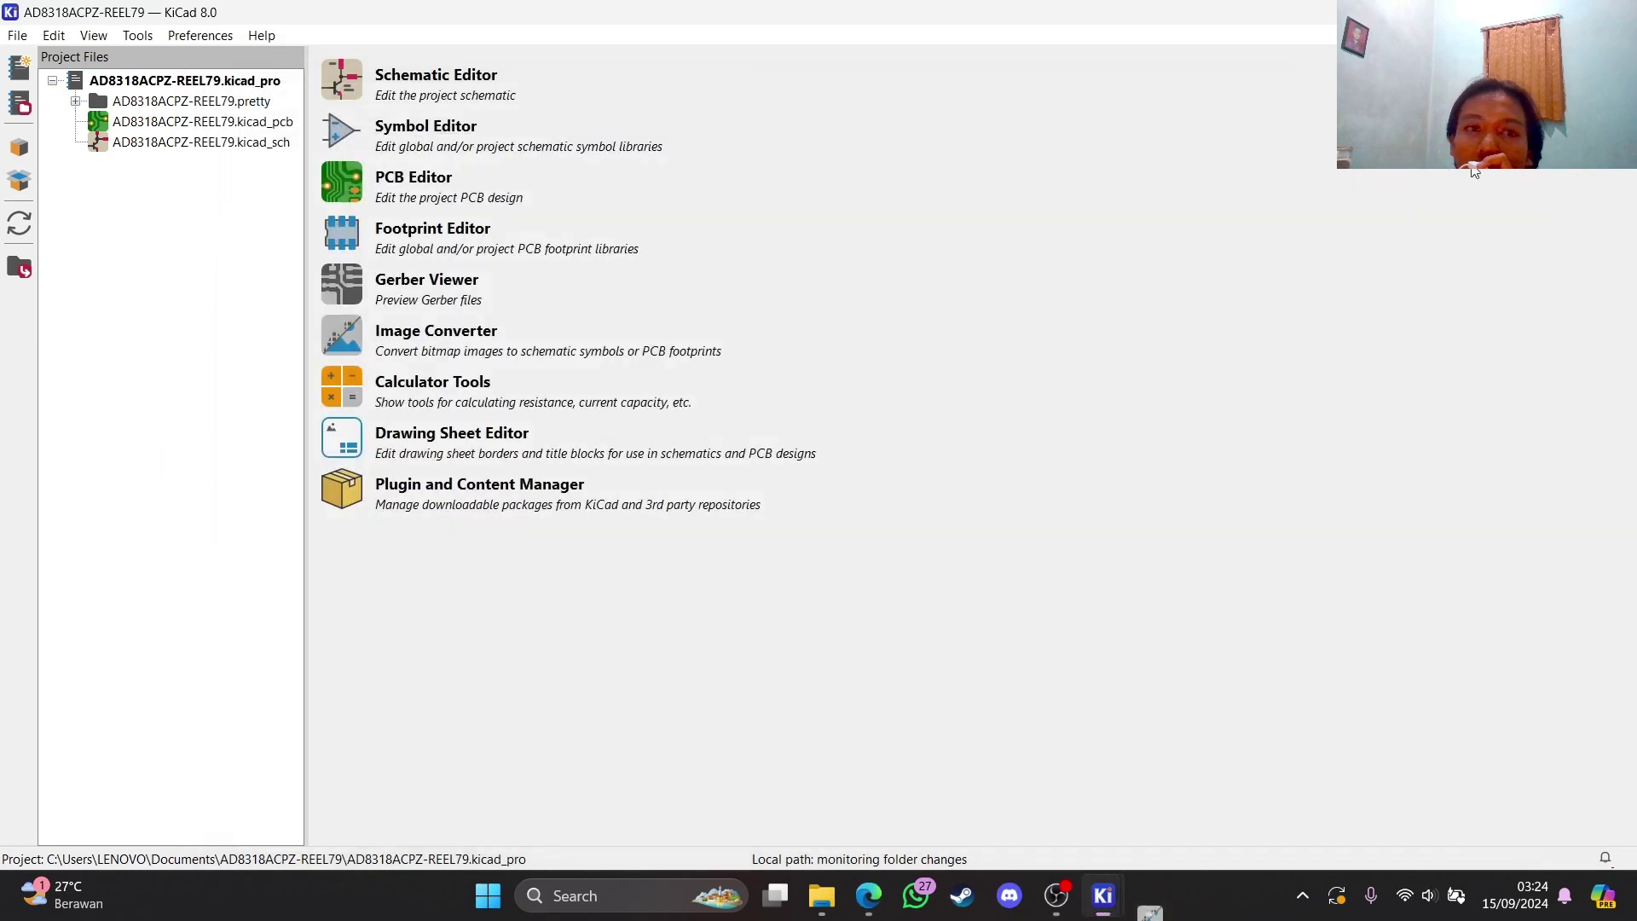
click(341, 231)
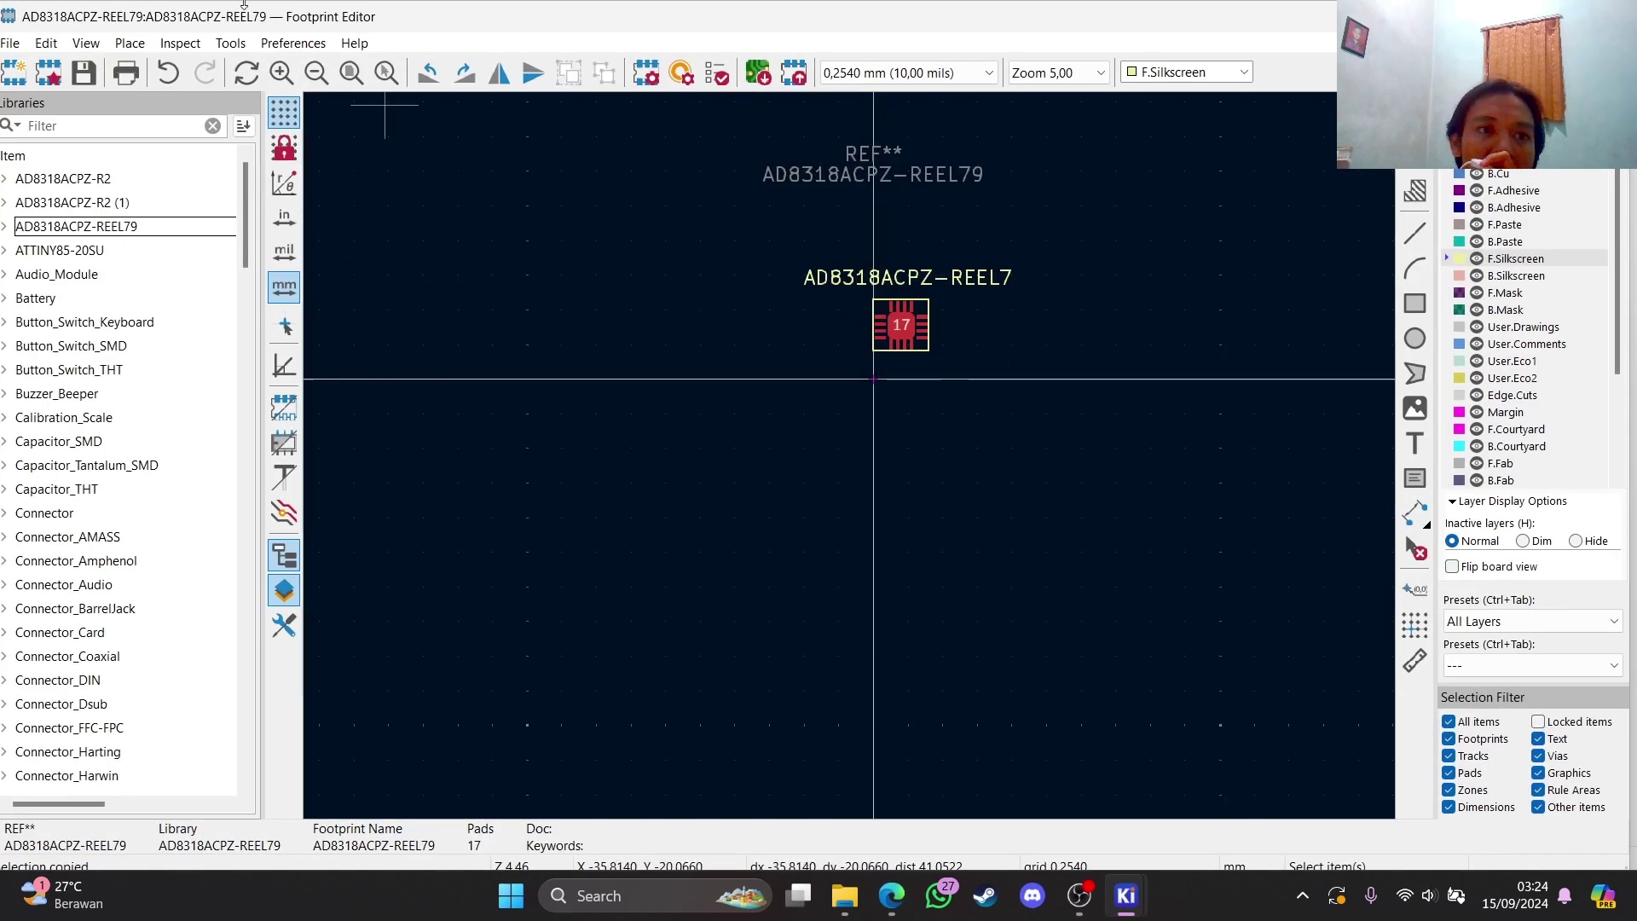
click(292, 46)
click(375, 96)
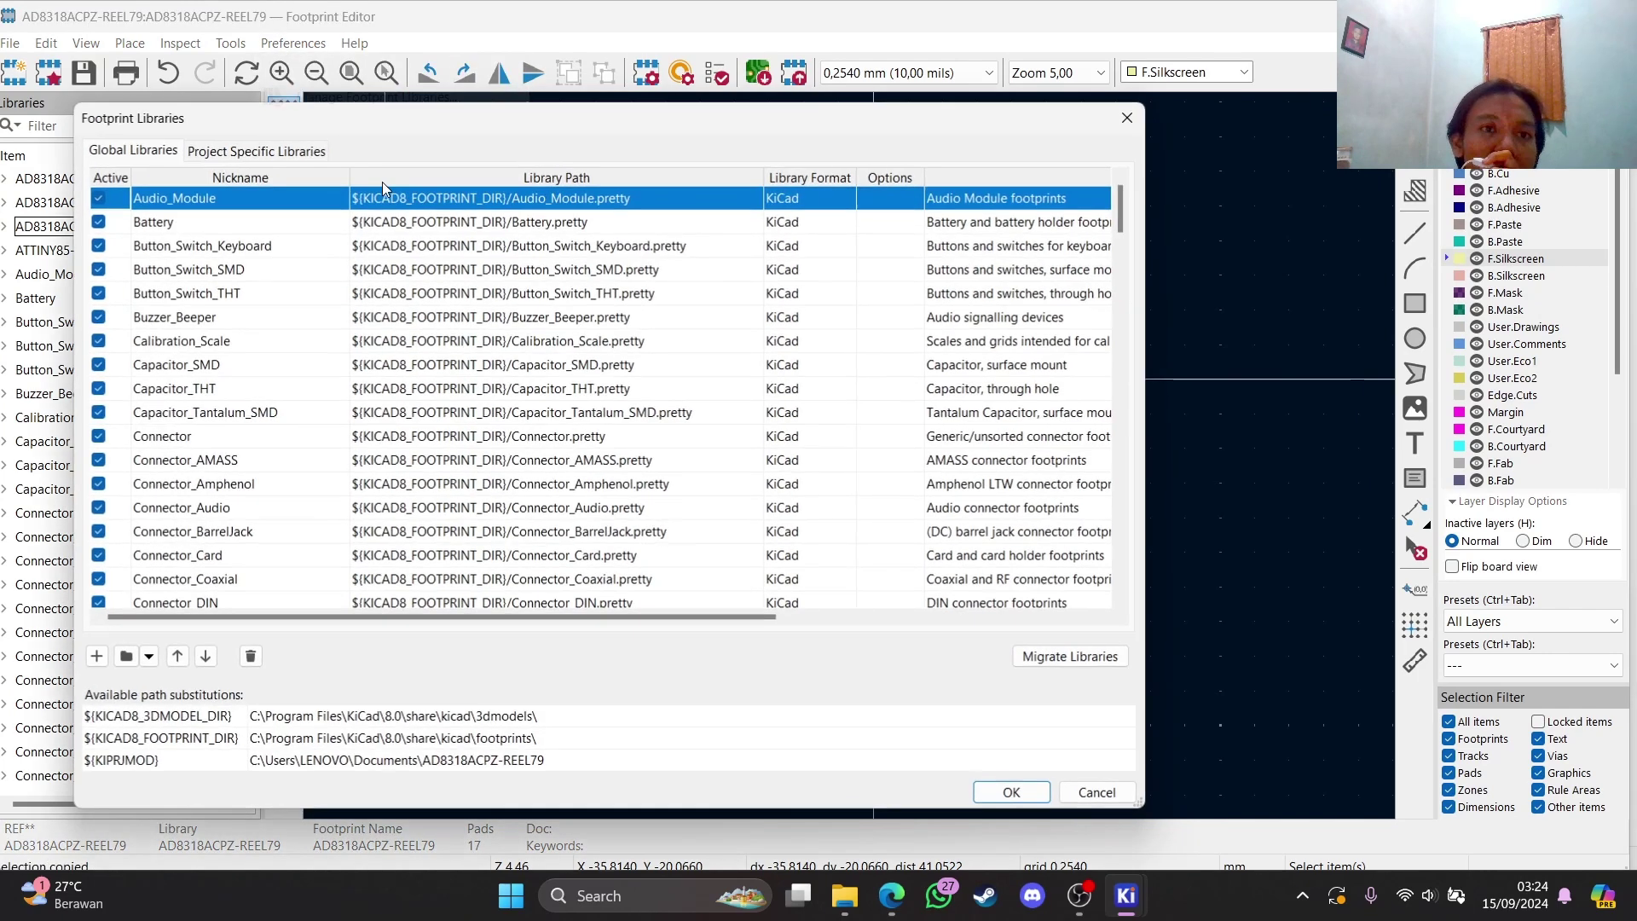
scroll(256, 512, down, 1)
click(127, 654)
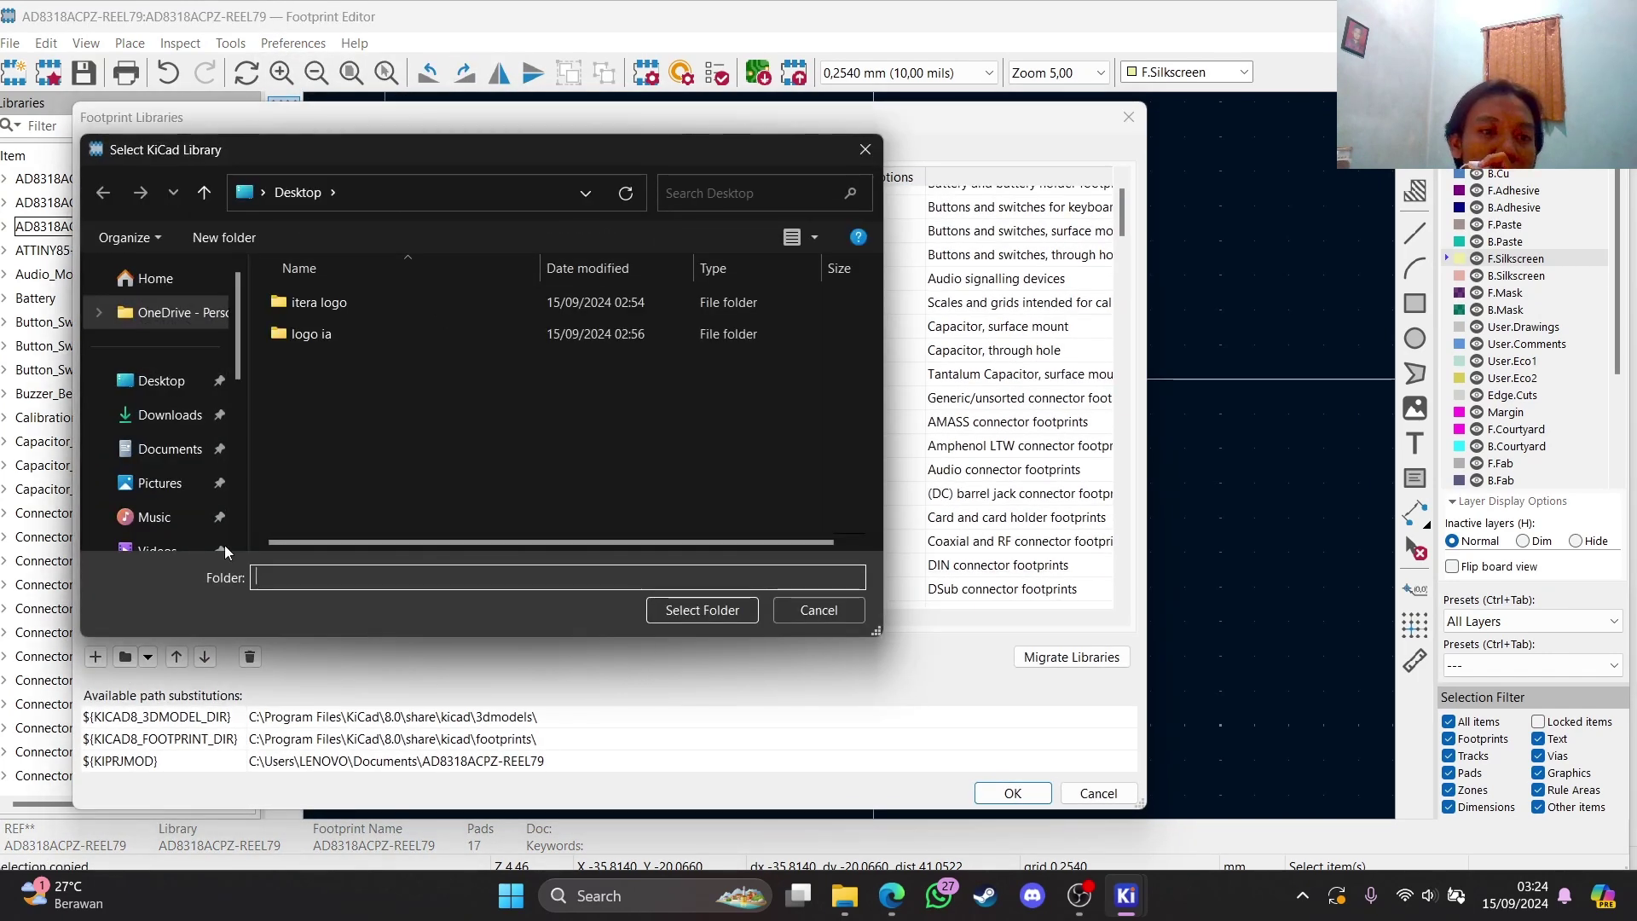
click(318, 302)
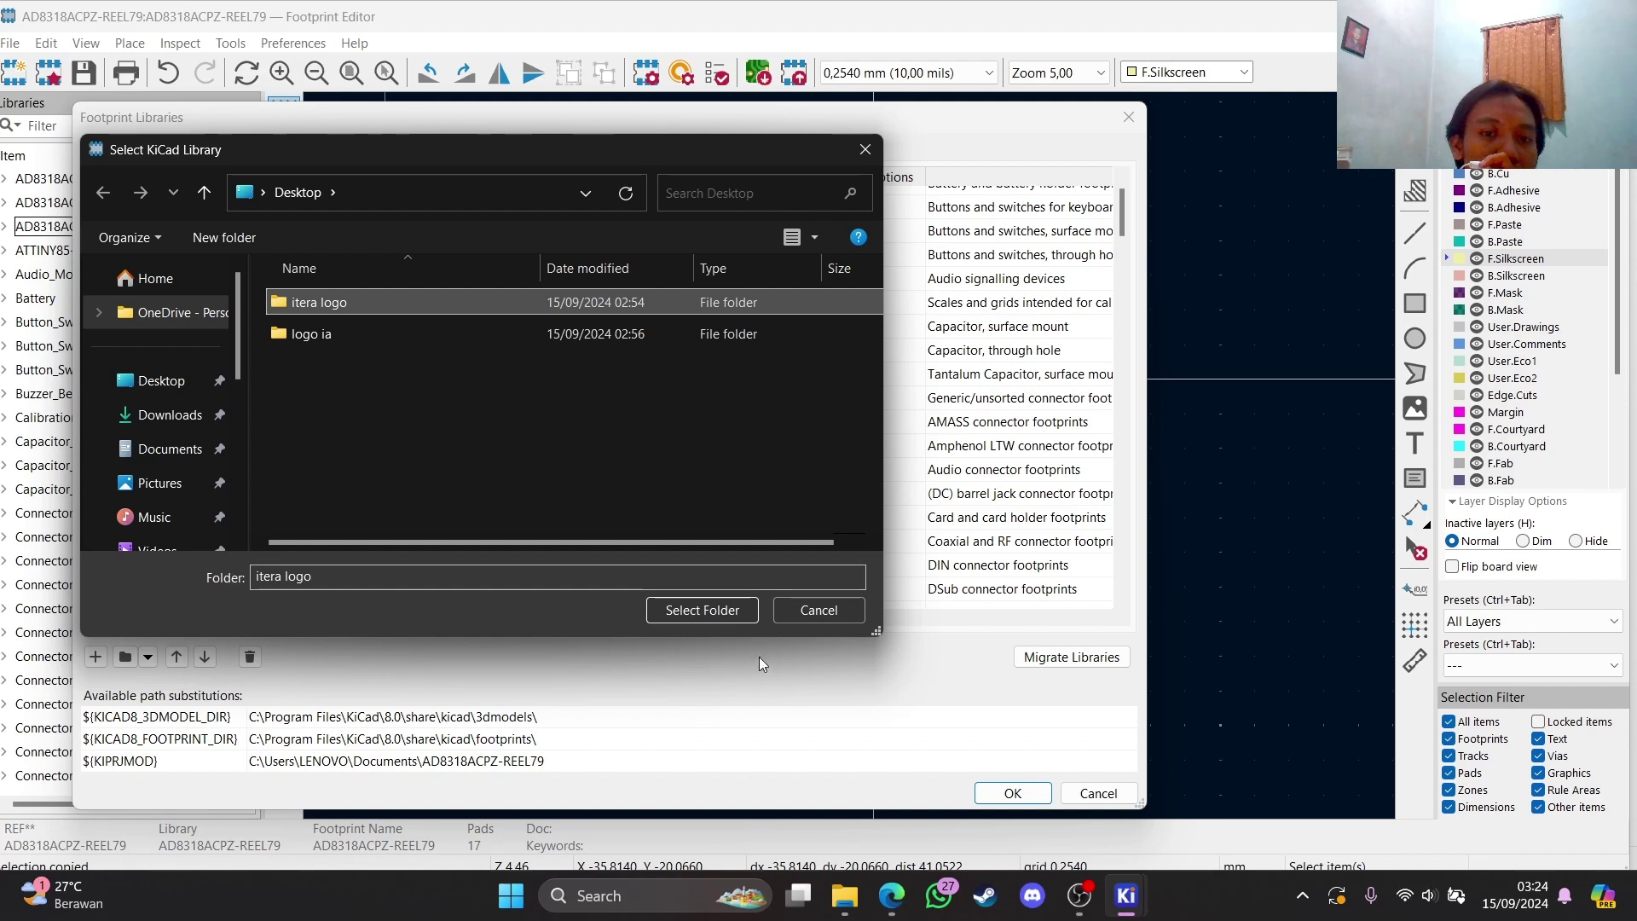
double_click(646, 305)
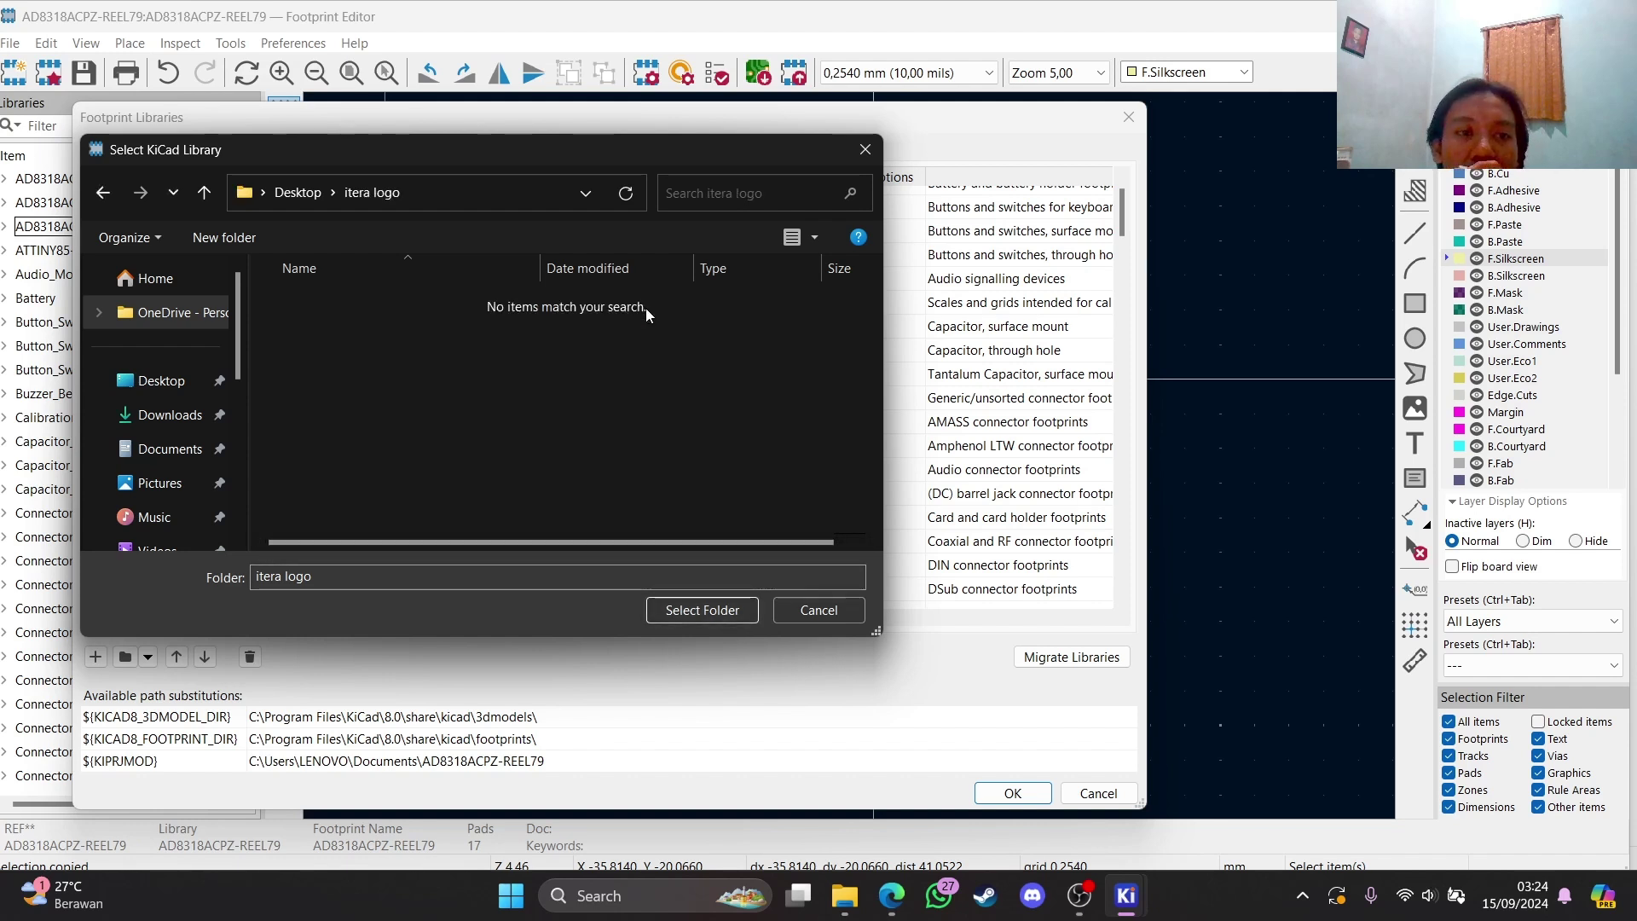
click(101, 189)
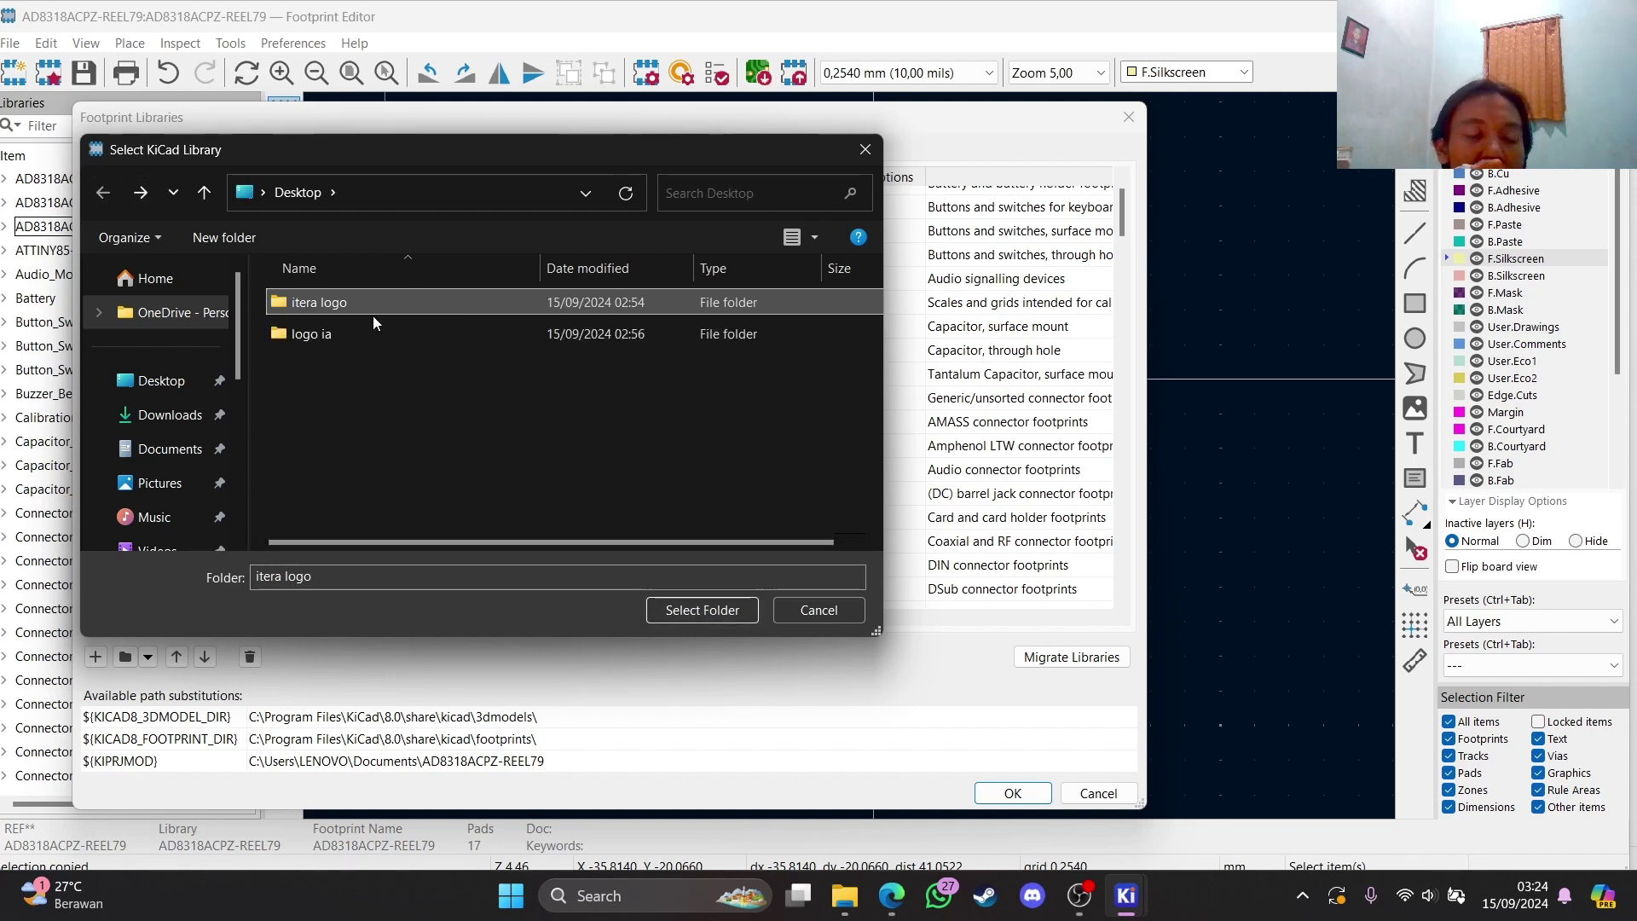
click(332, 333)
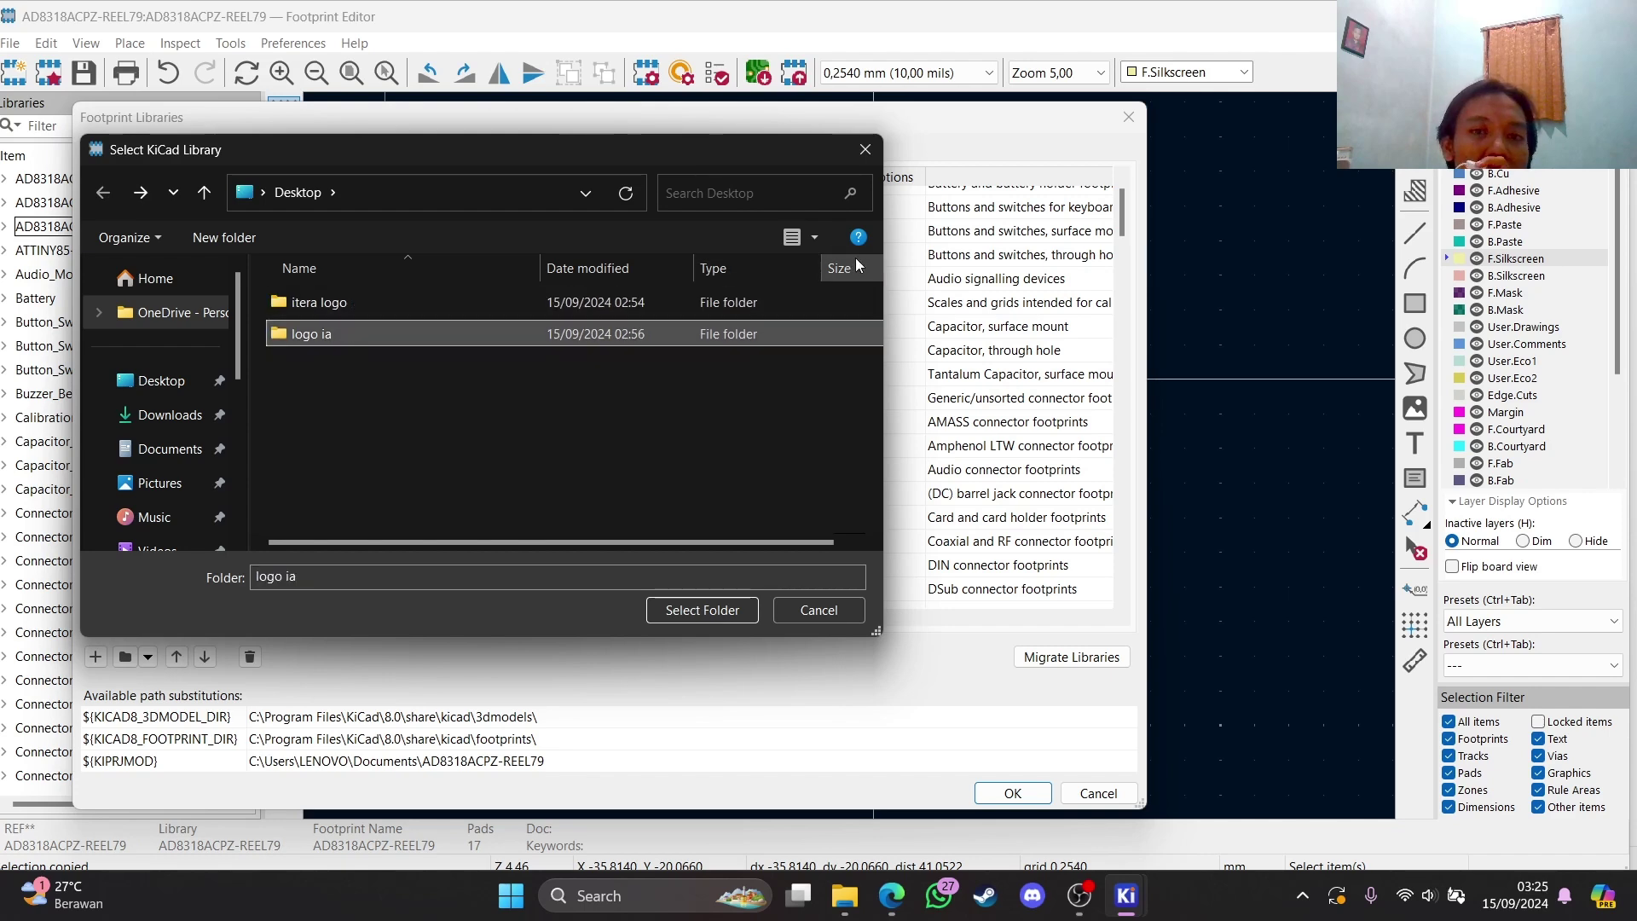
click(865, 150)
scroll(701, 505, down, 10)
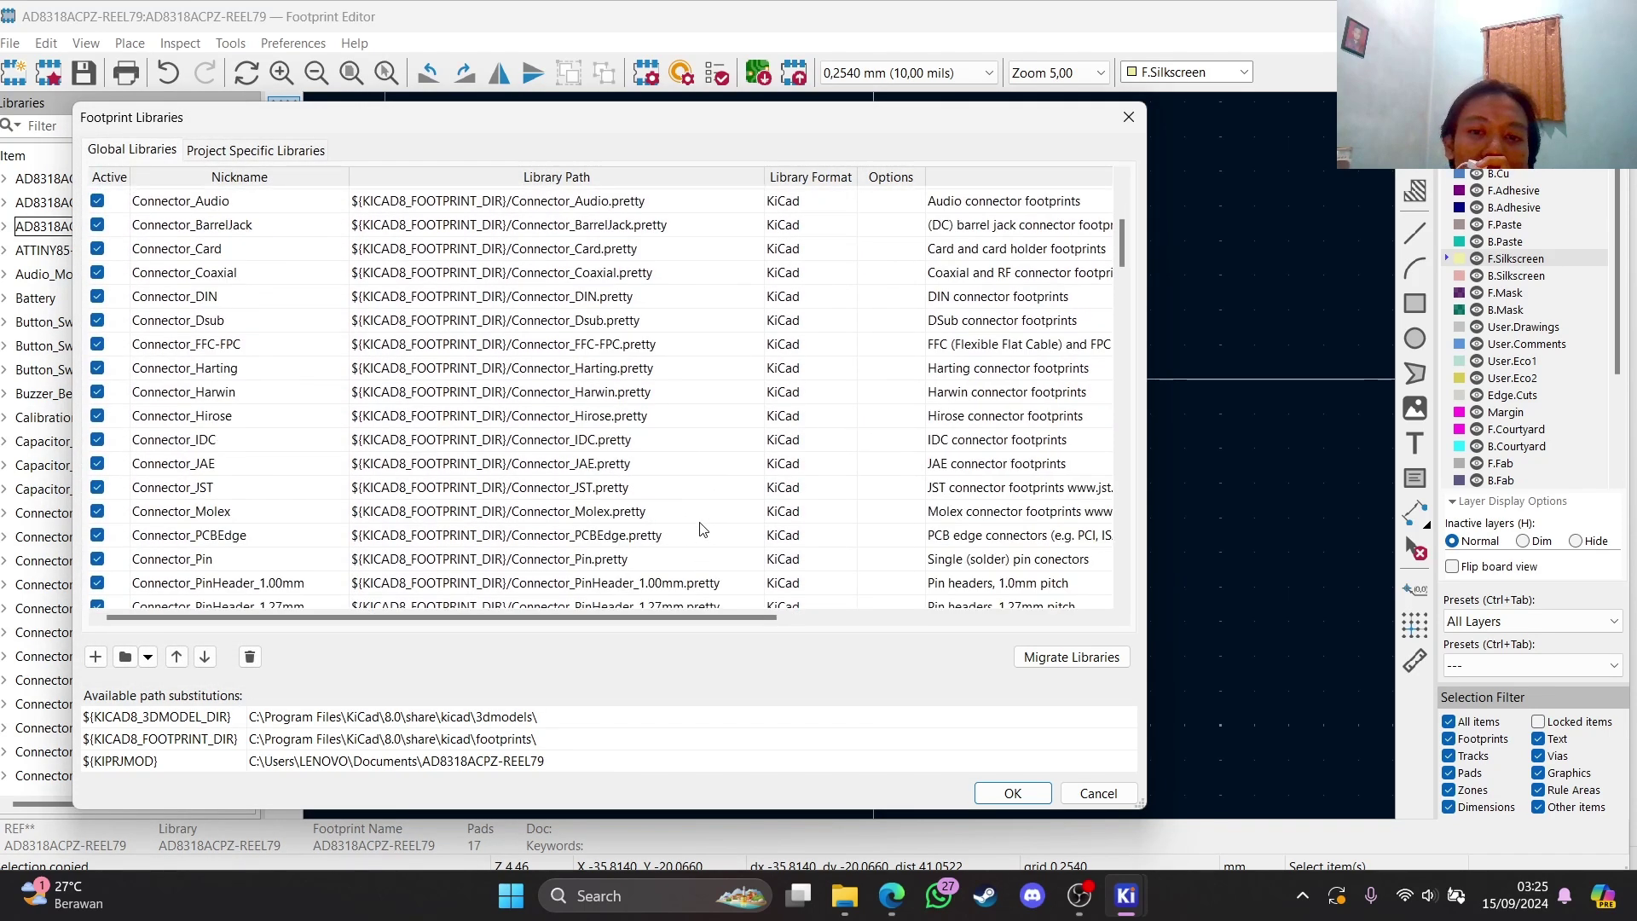
scroll(701, 505, down, 4)
drag(1122, 320, 1080, 664)
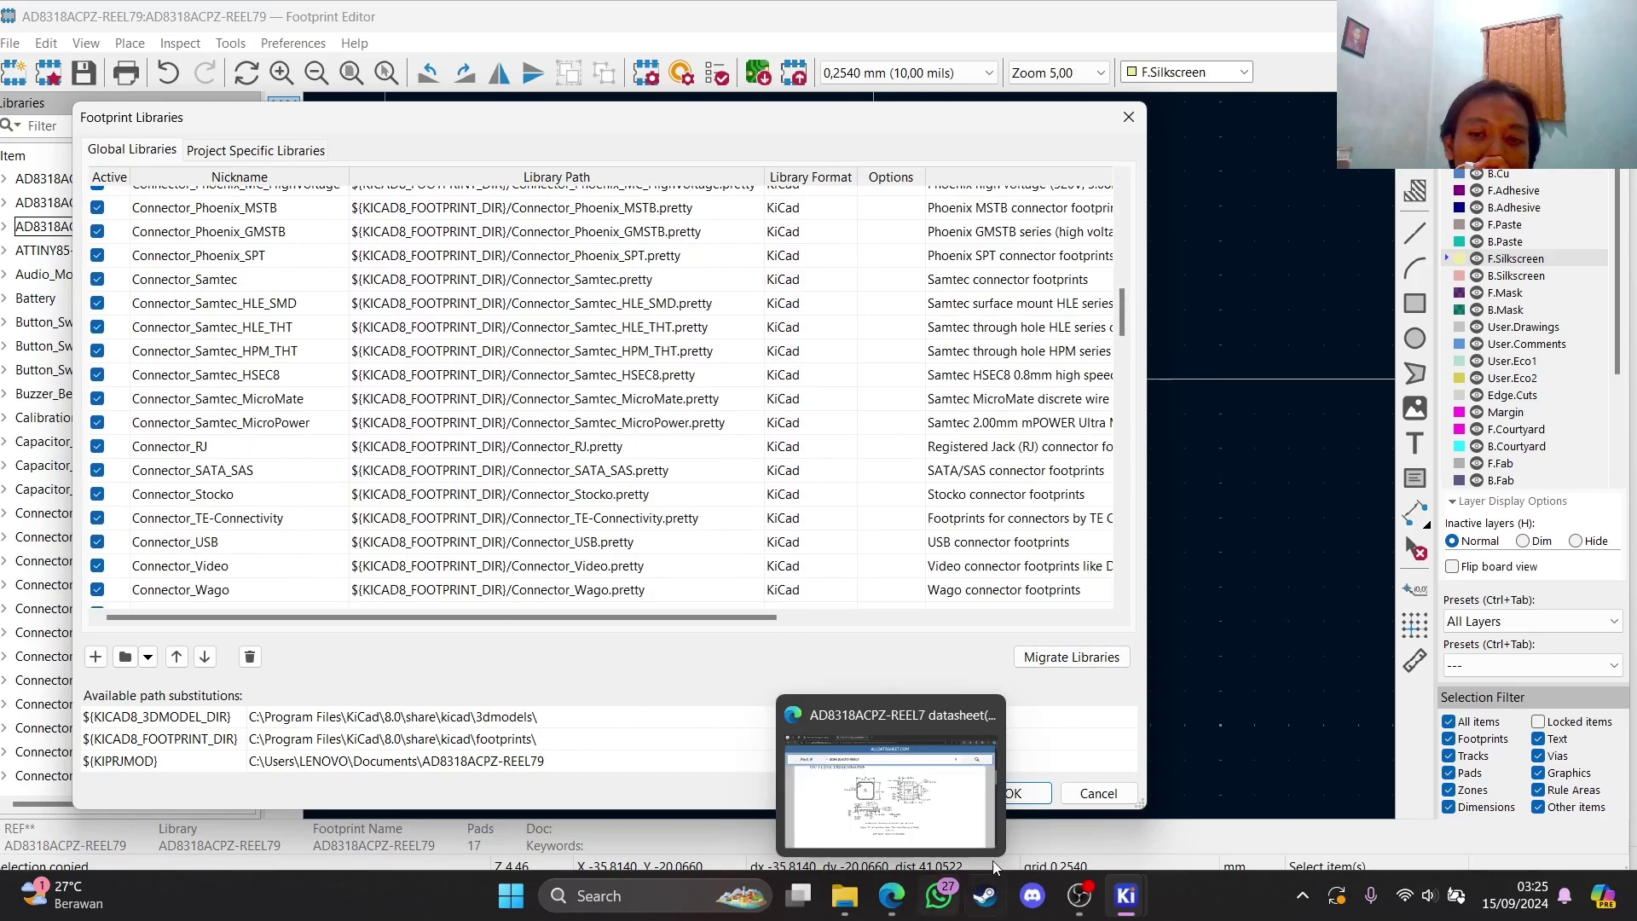
click(1012, 793)
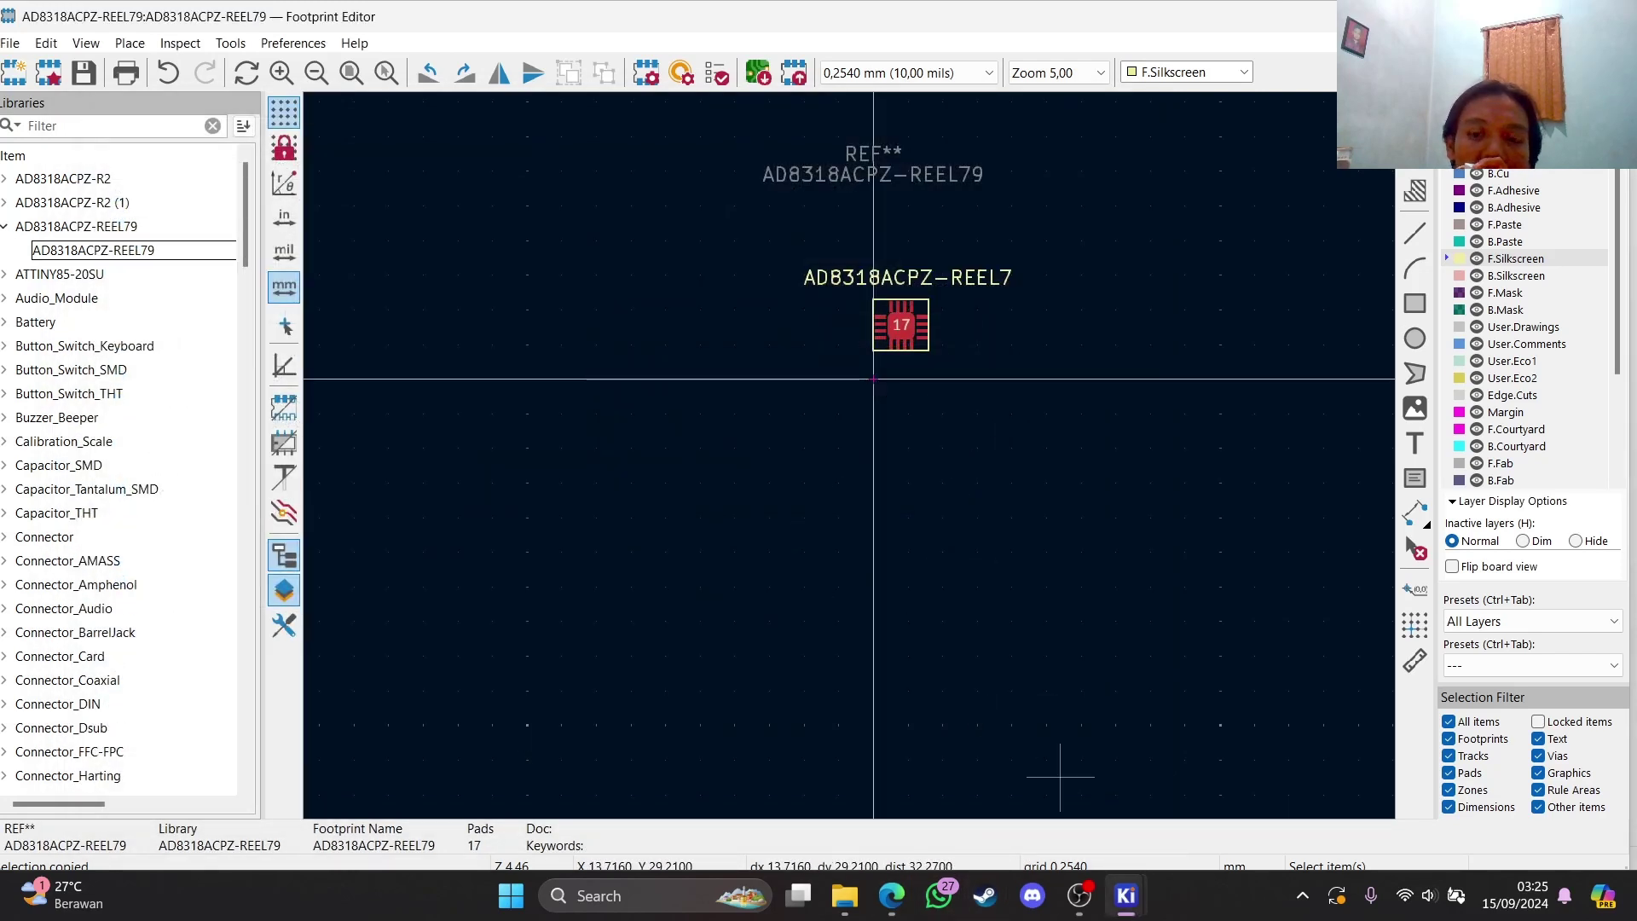
Place the itera logo footprint right of the chip and delete its reference text
mouse_move(1125, 896)
click(1396, 778)
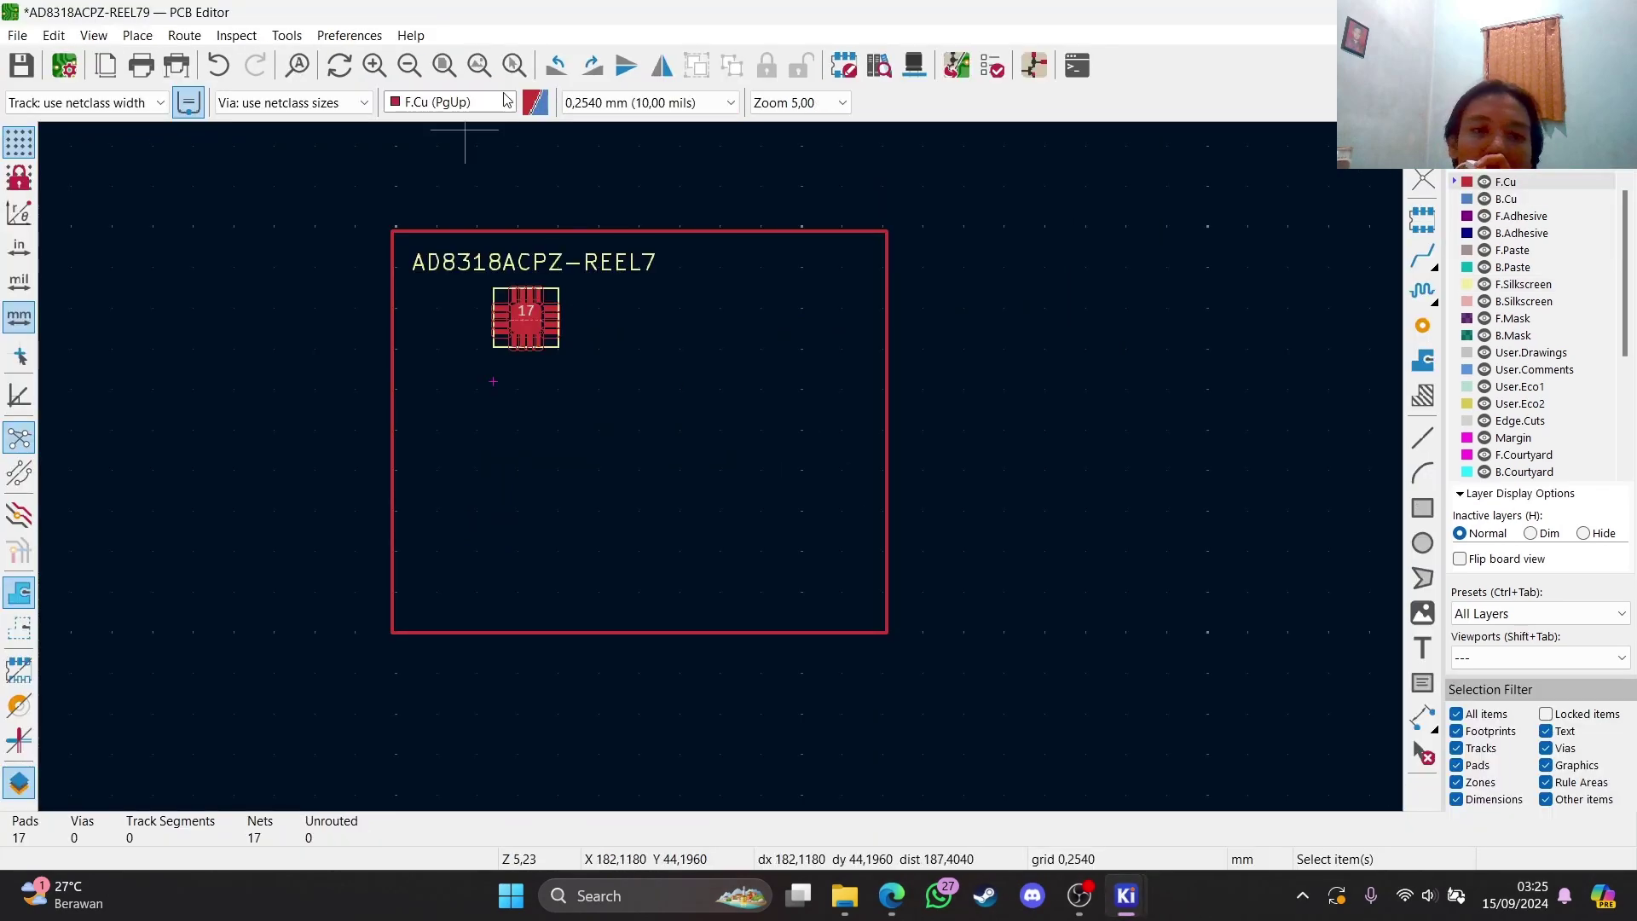
click(878, 69)
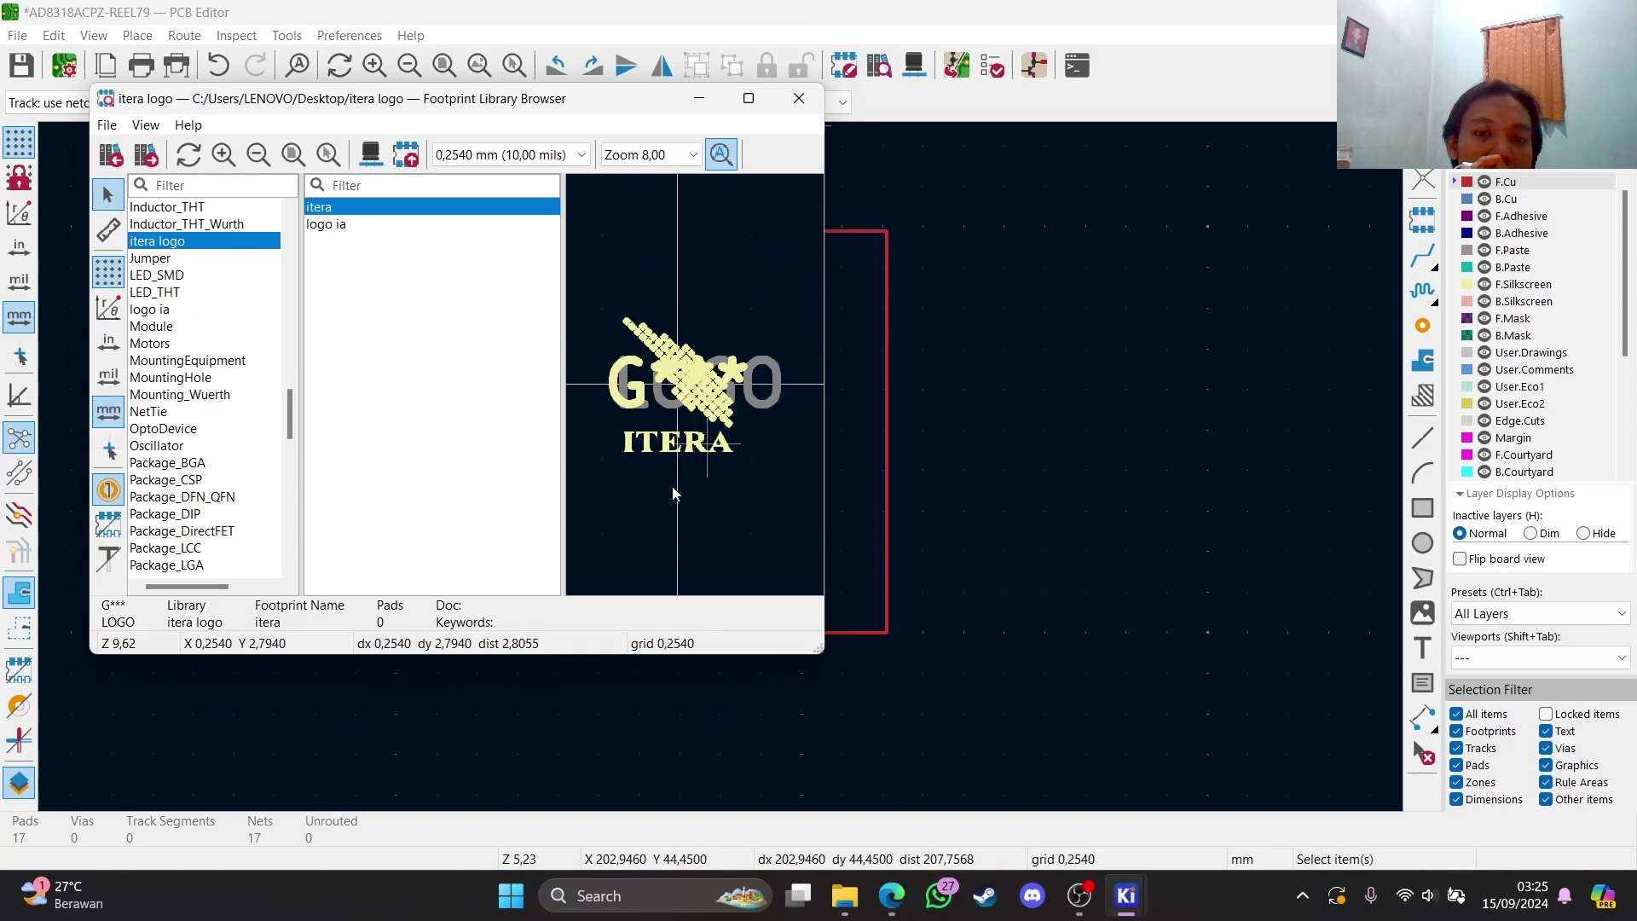
double_click(400, 213)
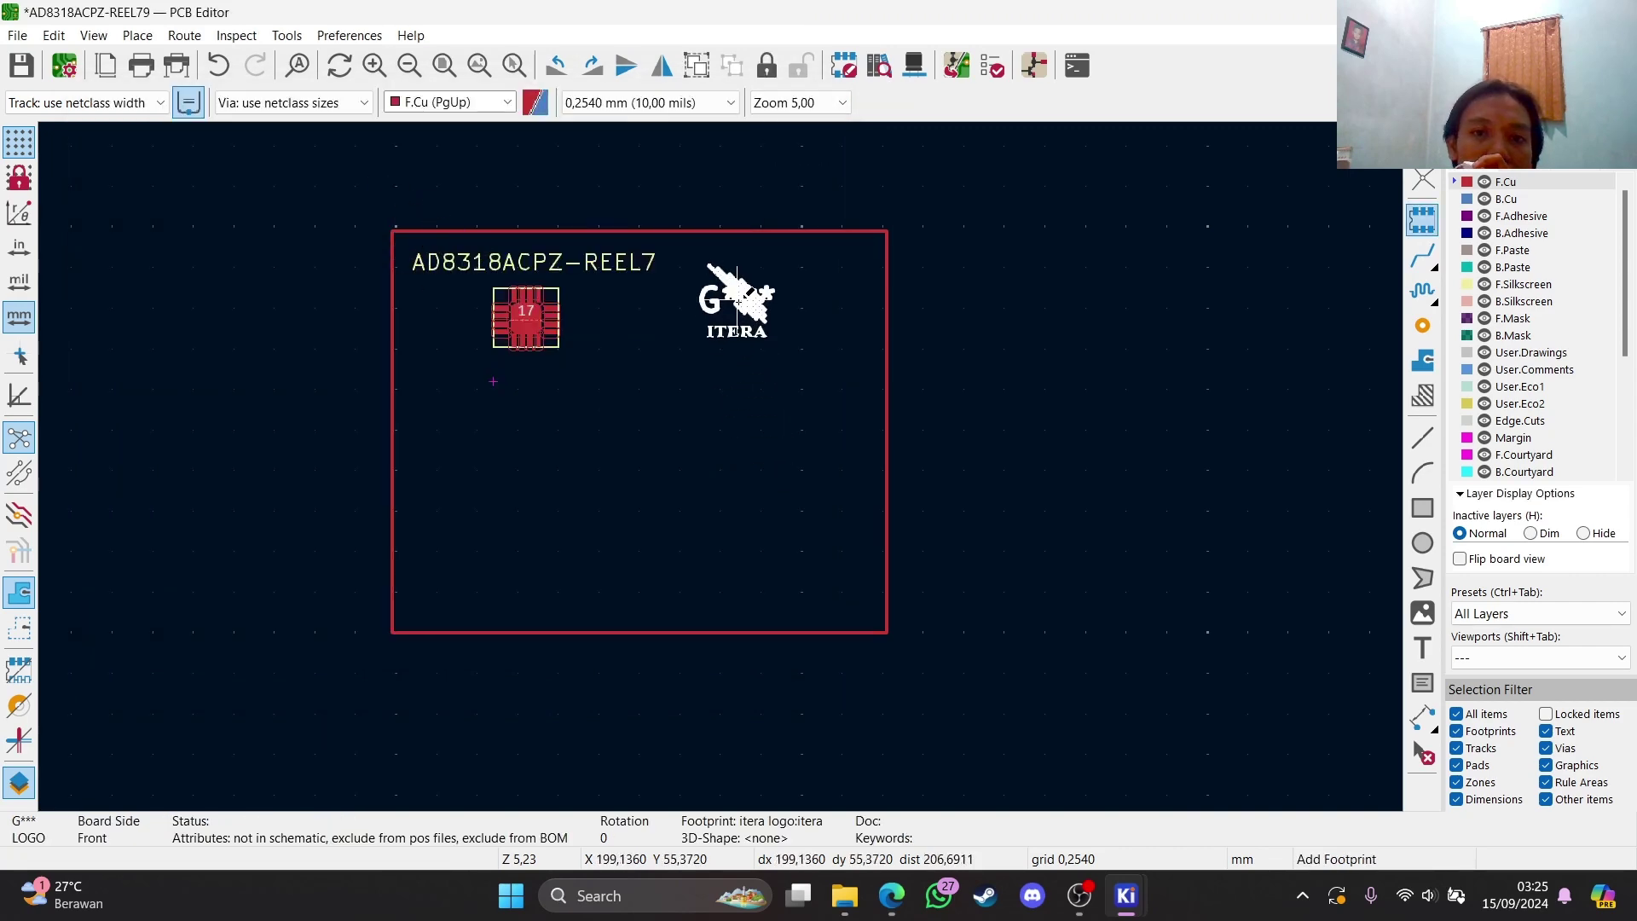
click(774, 334)
scroll(843, 376, up, 3)
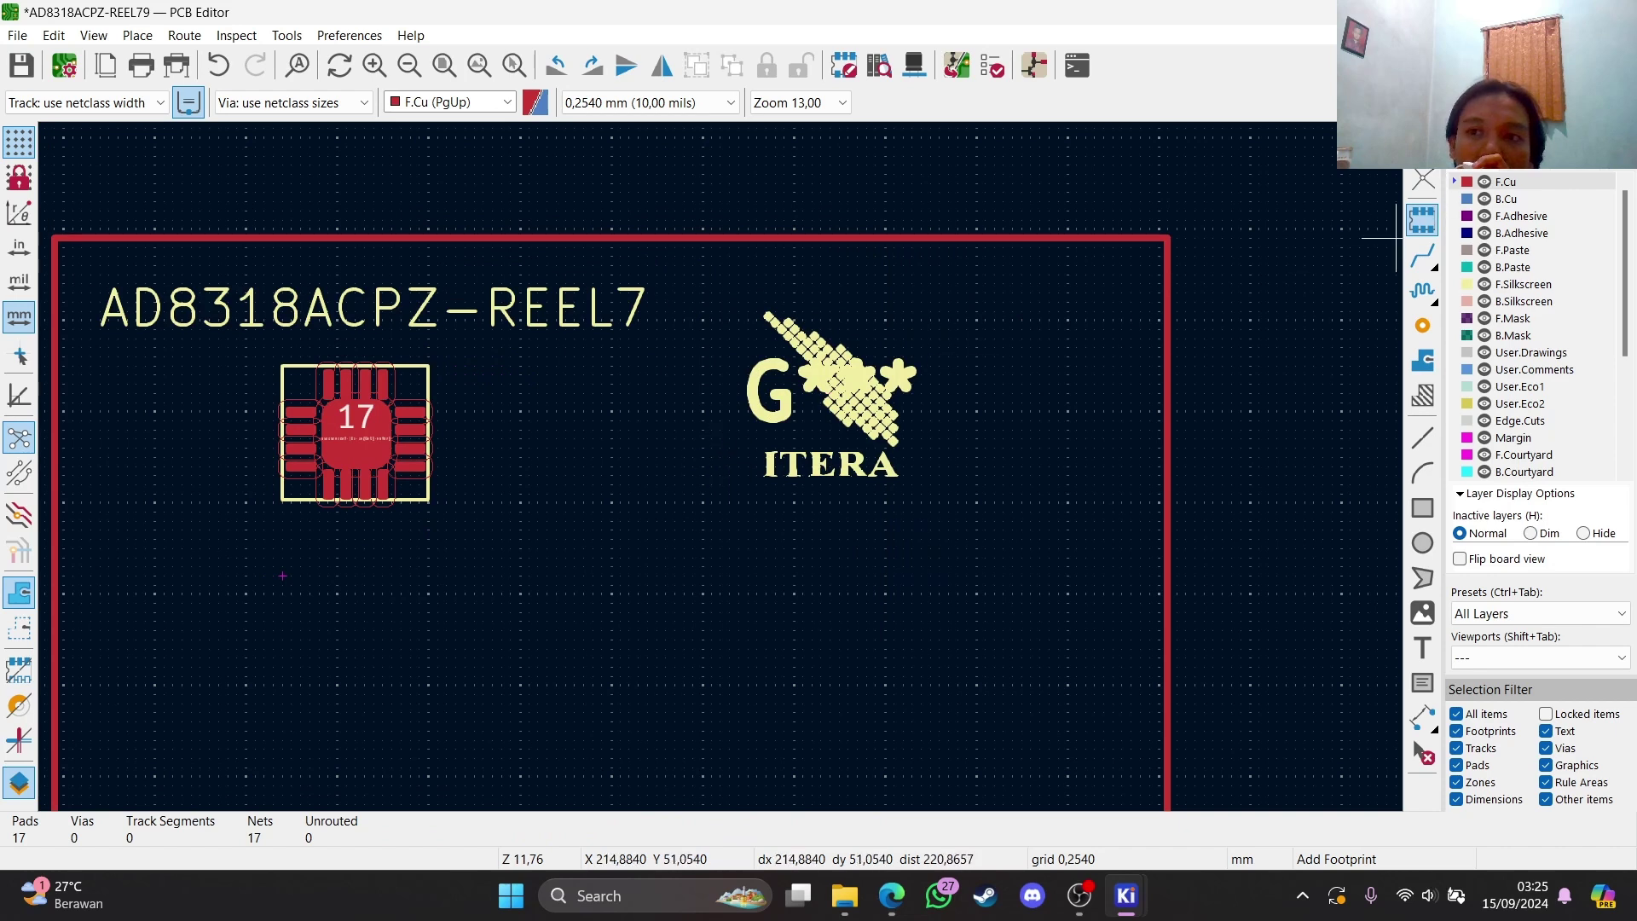
key(Escape)
click(823, 379)
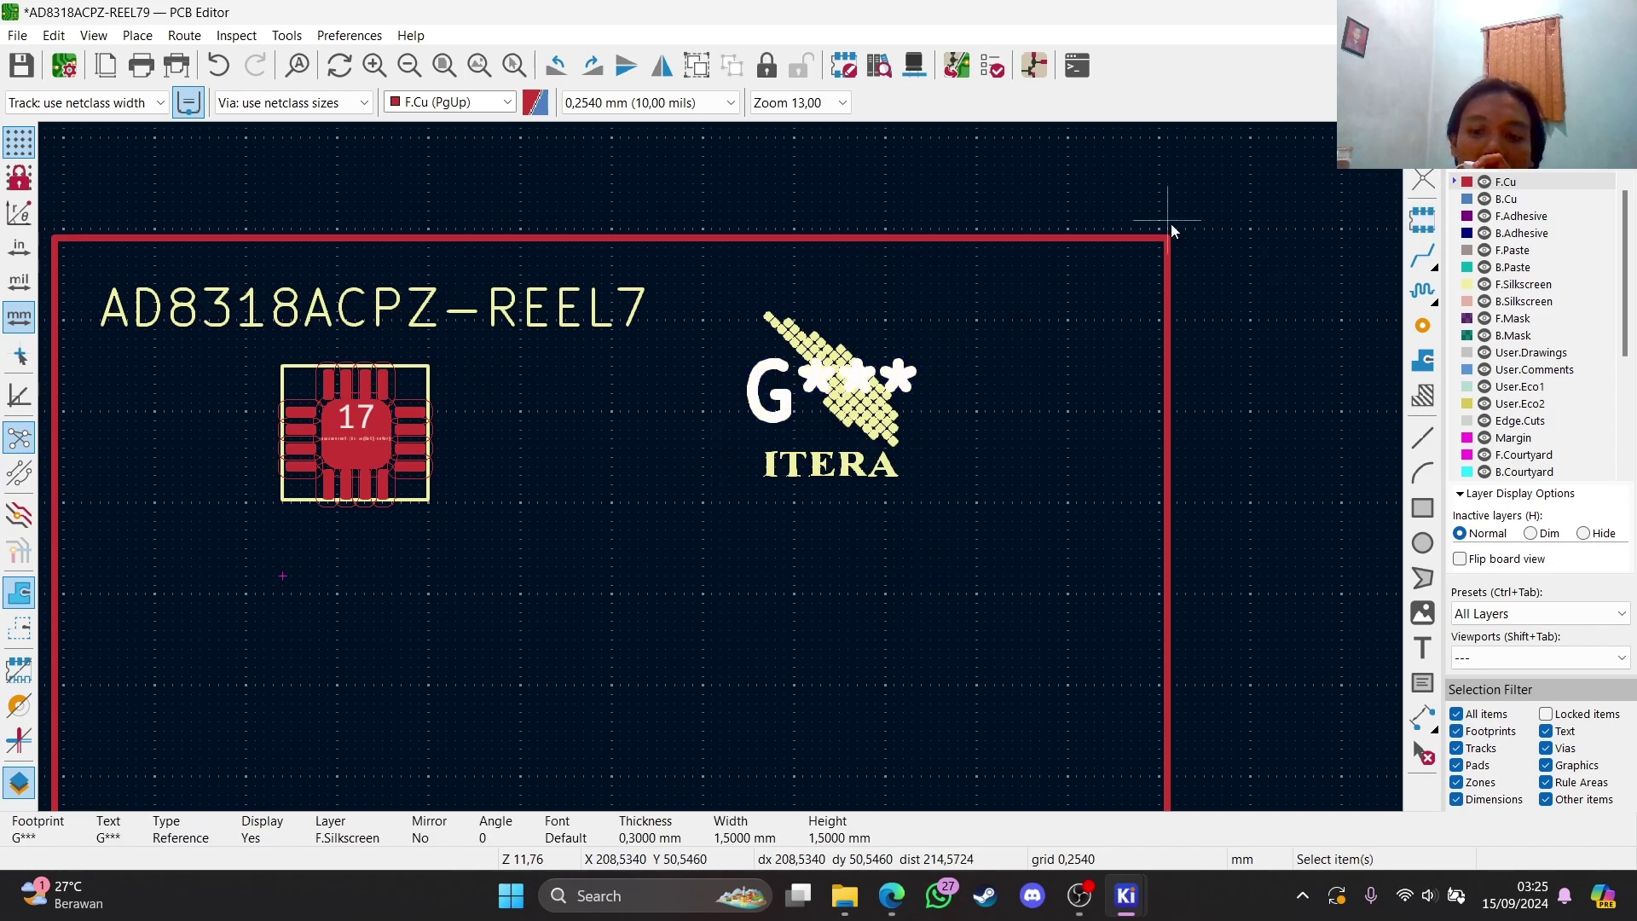
key(Delete)
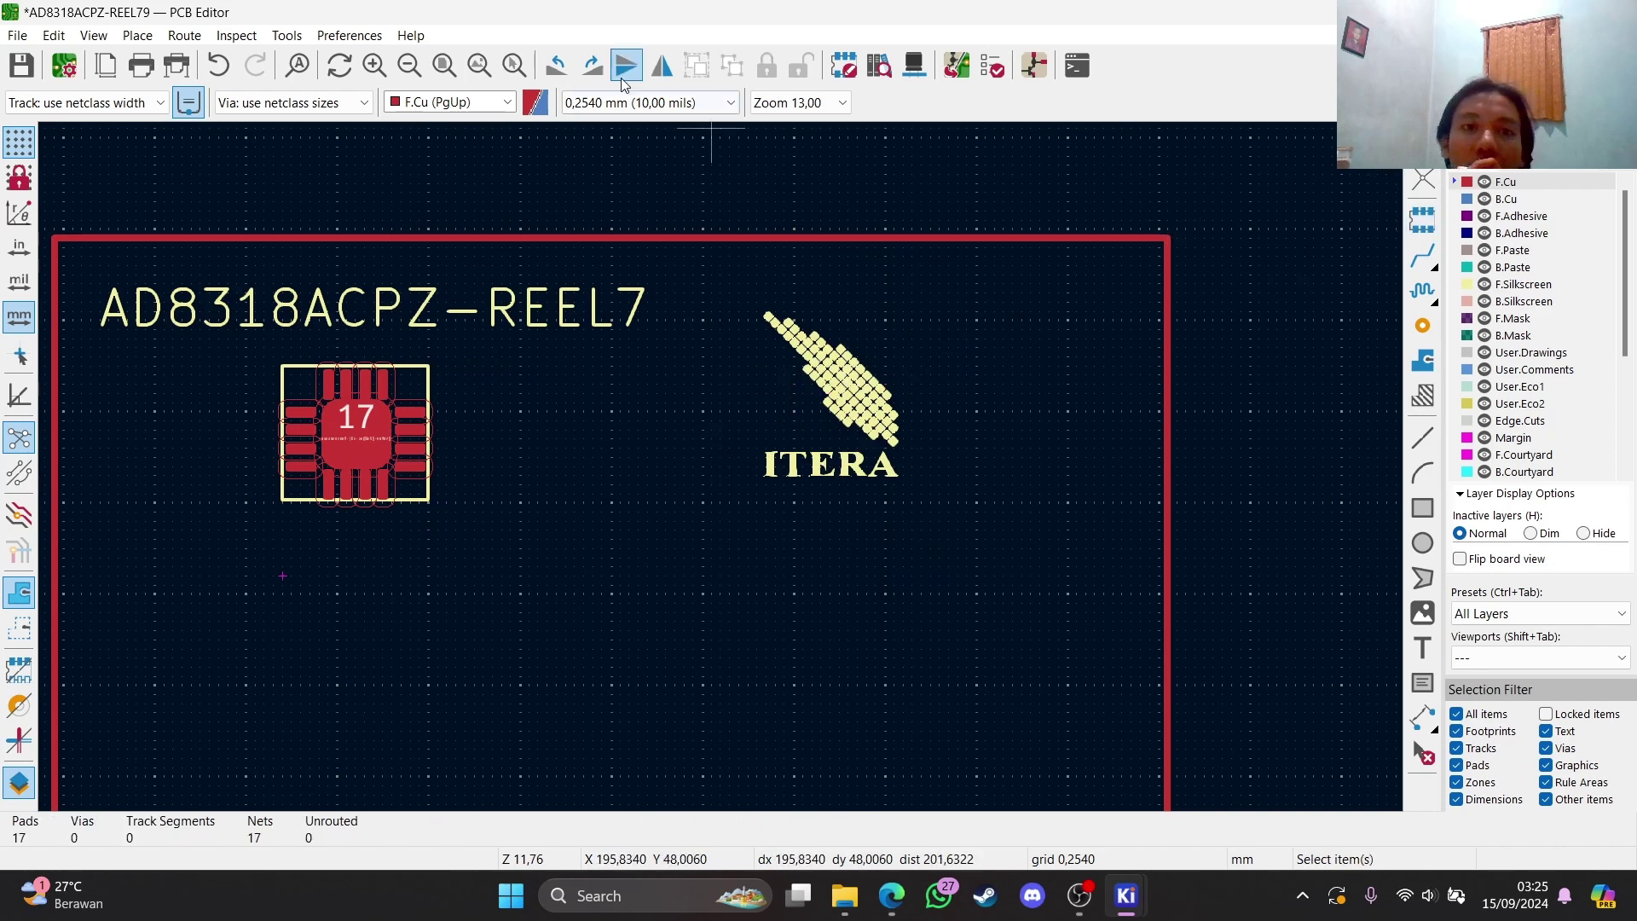
Place the 'logo ia' footprint right of the ITERA logo and delete its reference text
click(914, 66)
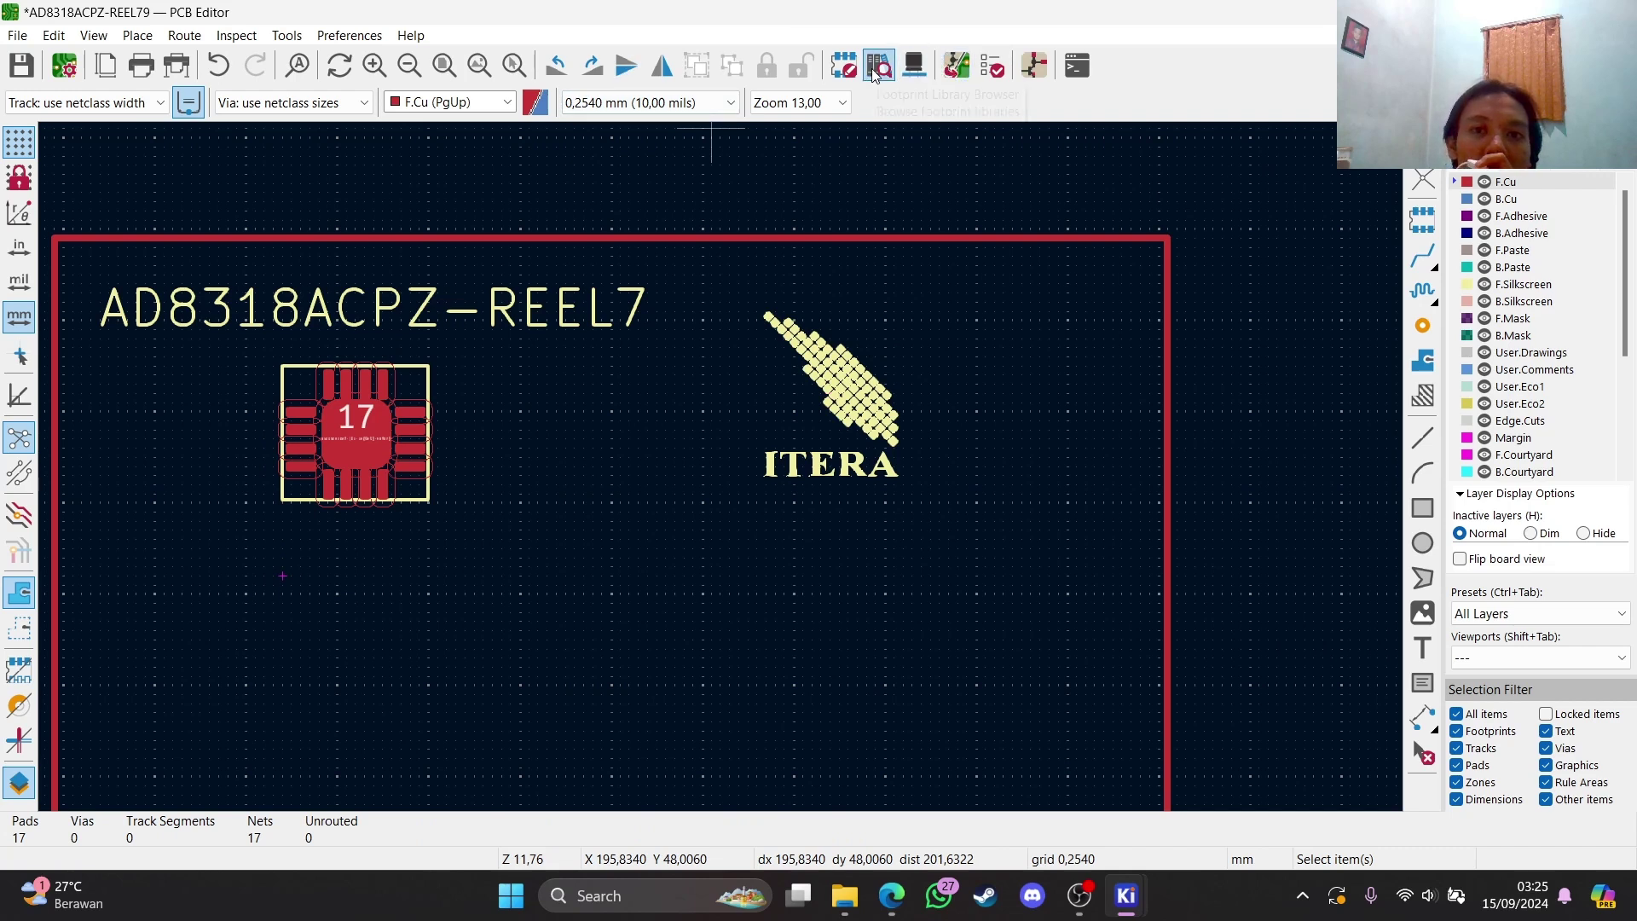
click(416, 225)
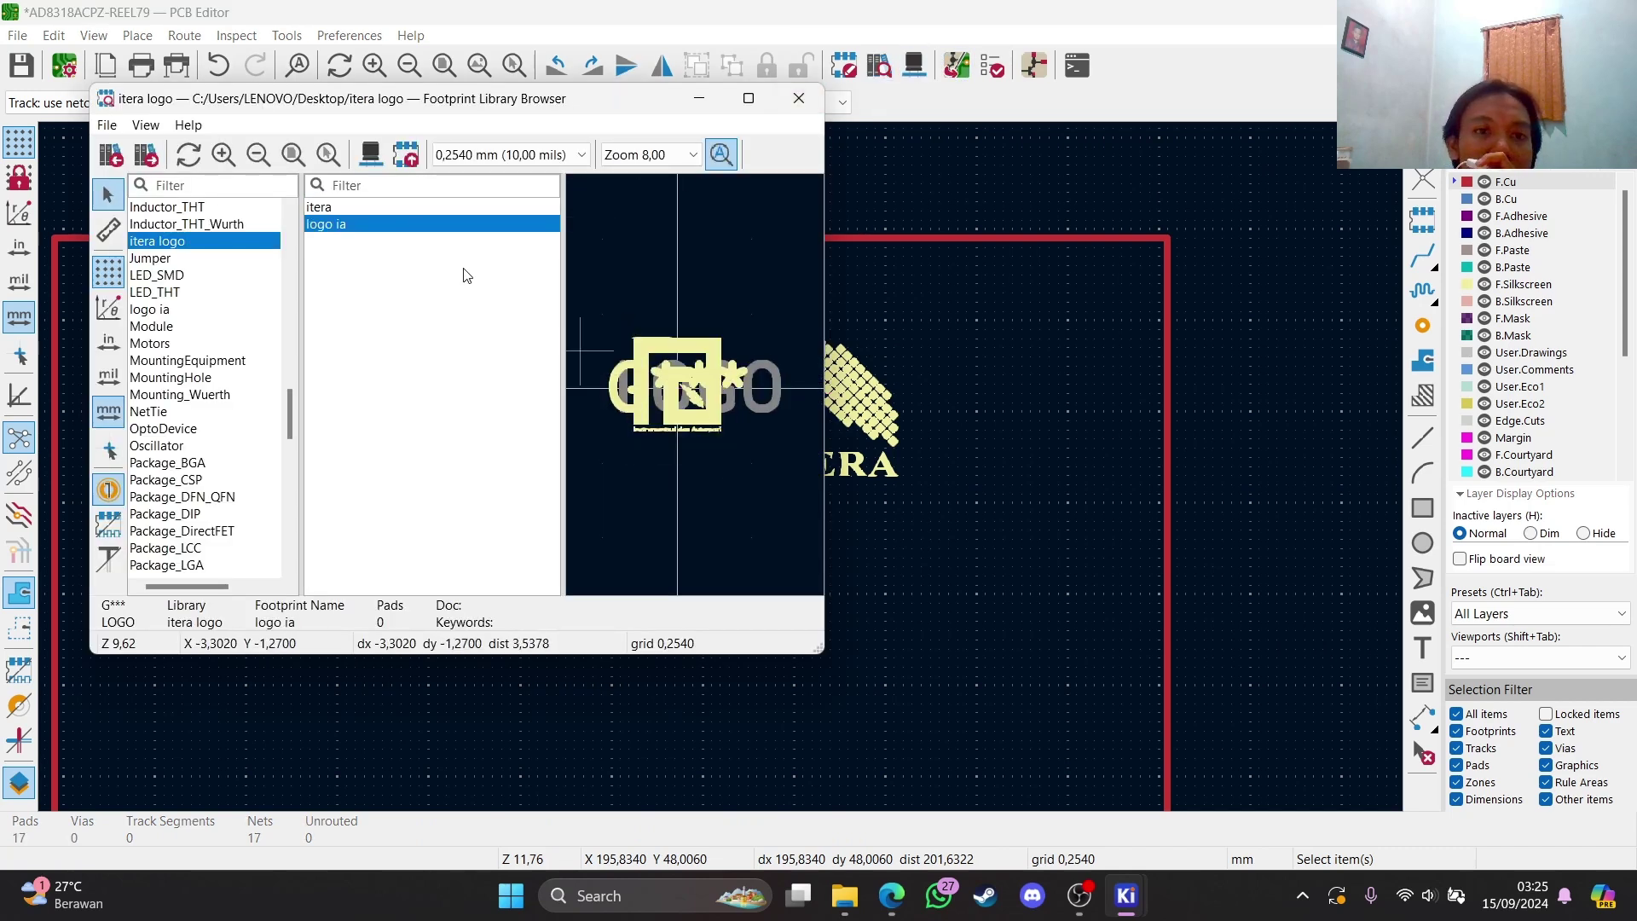
double_click(415, 225)
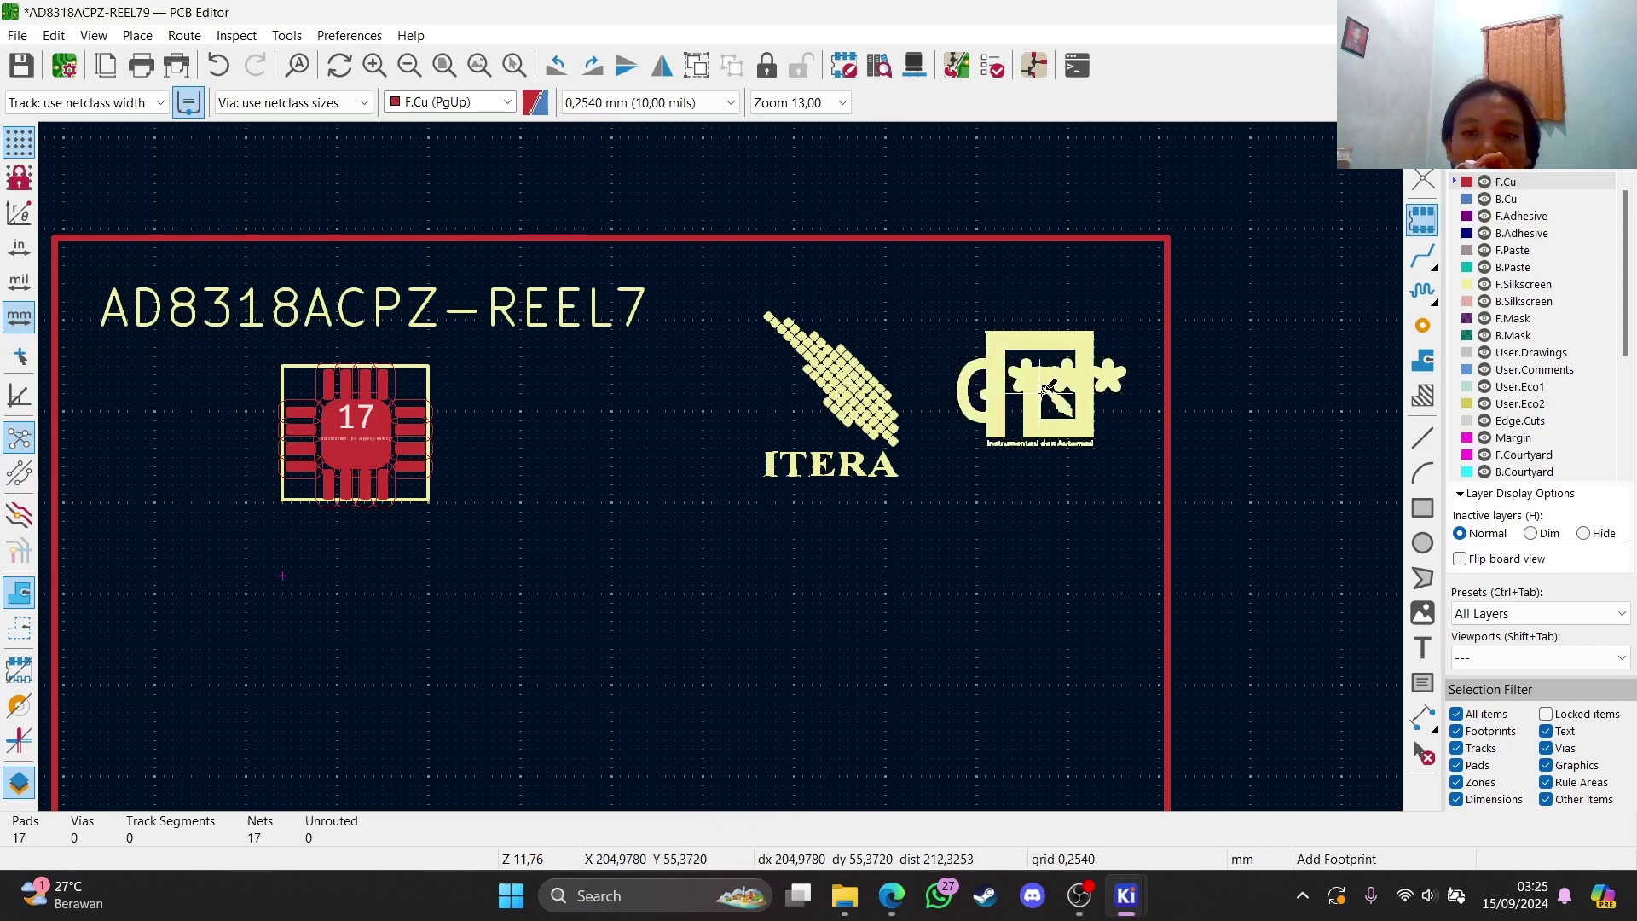
click(1136, 384)
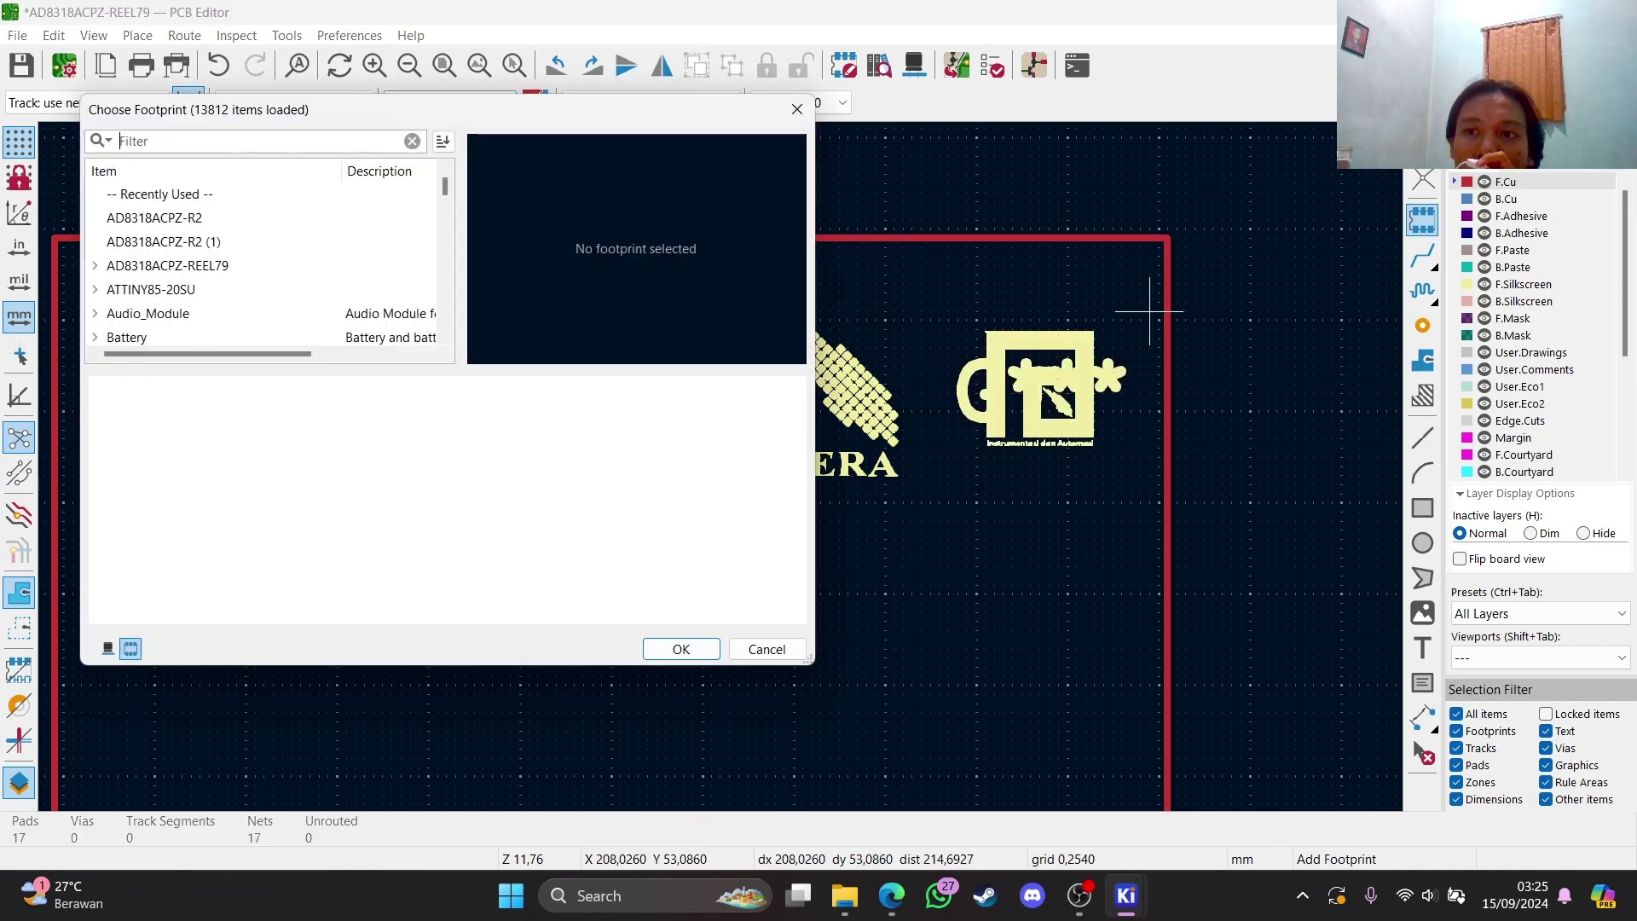
key(Escape)
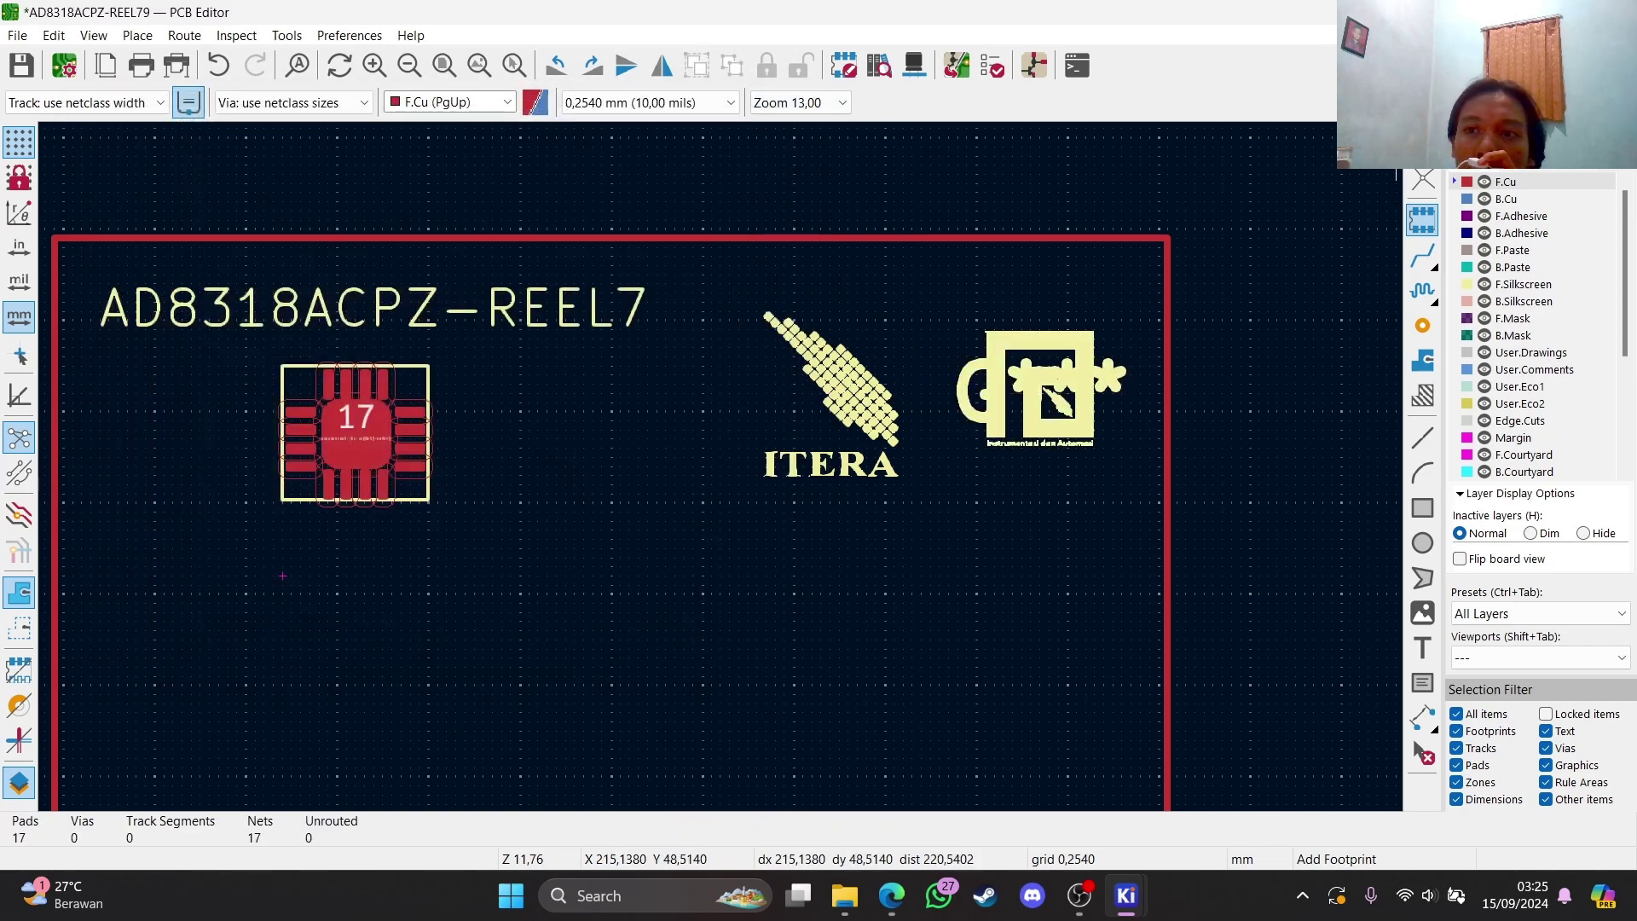
click(1117, 381)
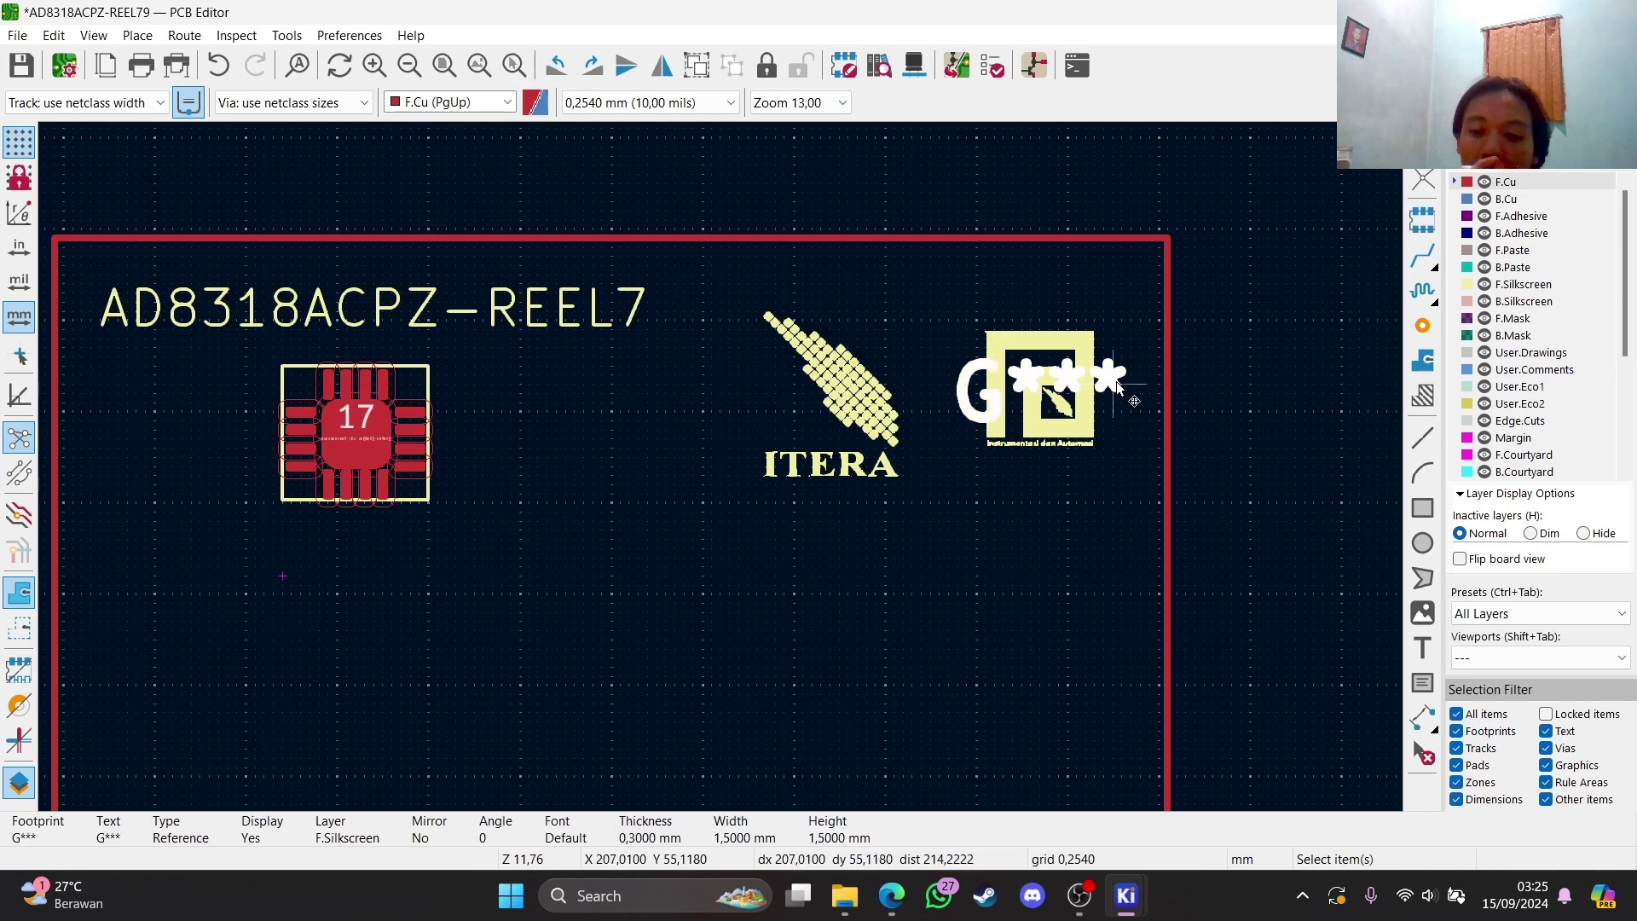
key(Delete)
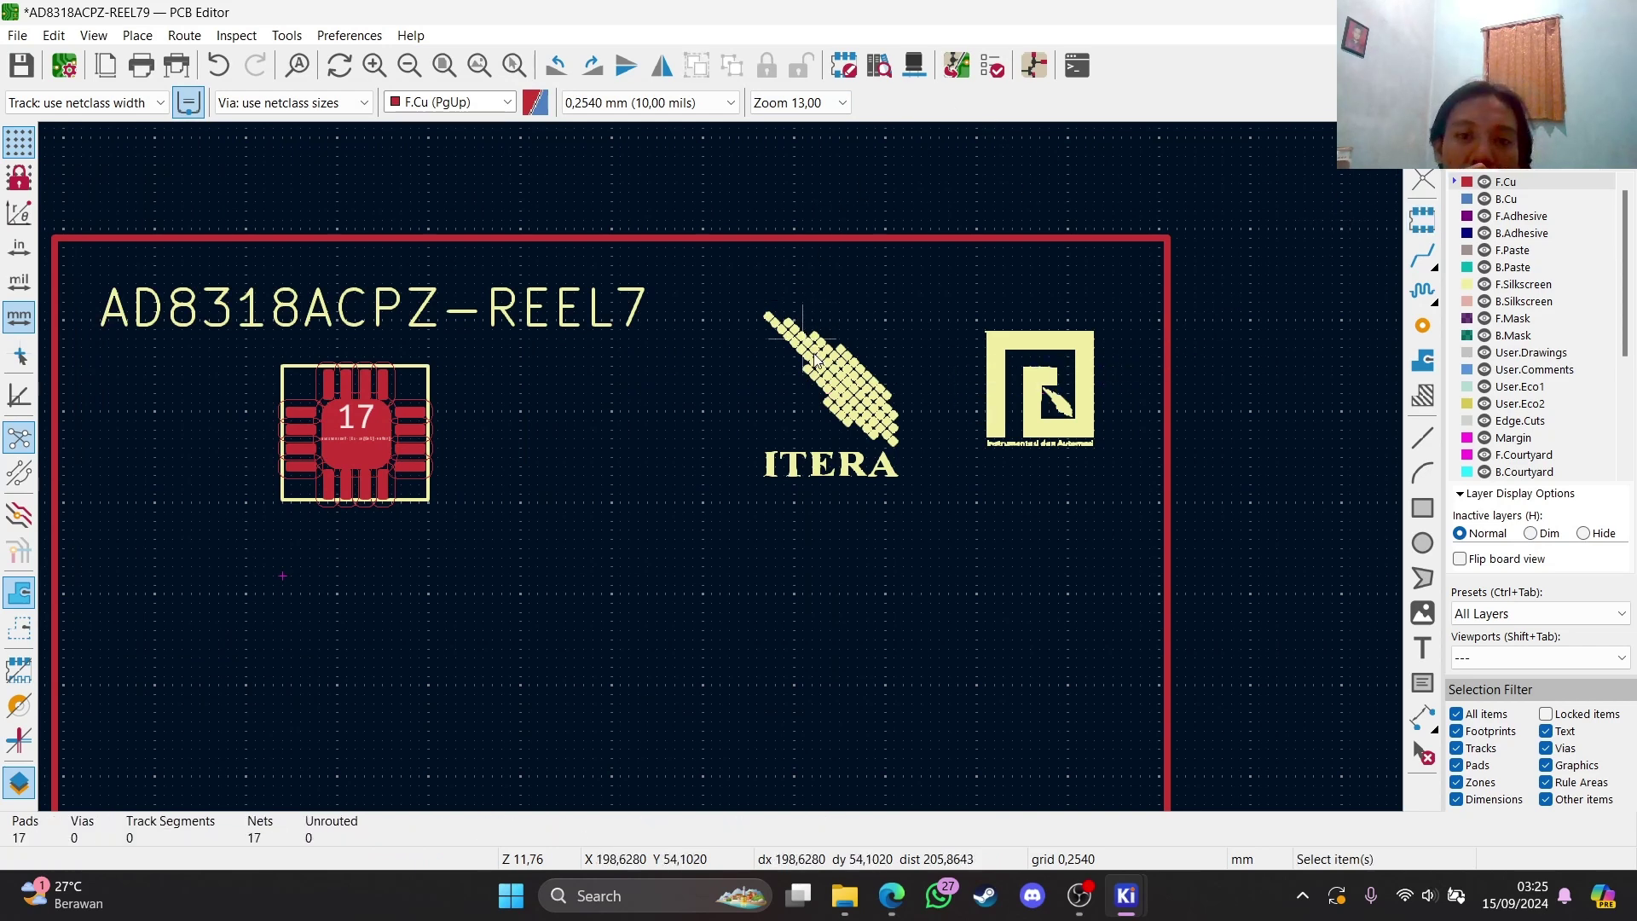
click(815, 363)
Paste a copy of the ITERA logo below the original and flip it to the back side
key(ctrl+c)
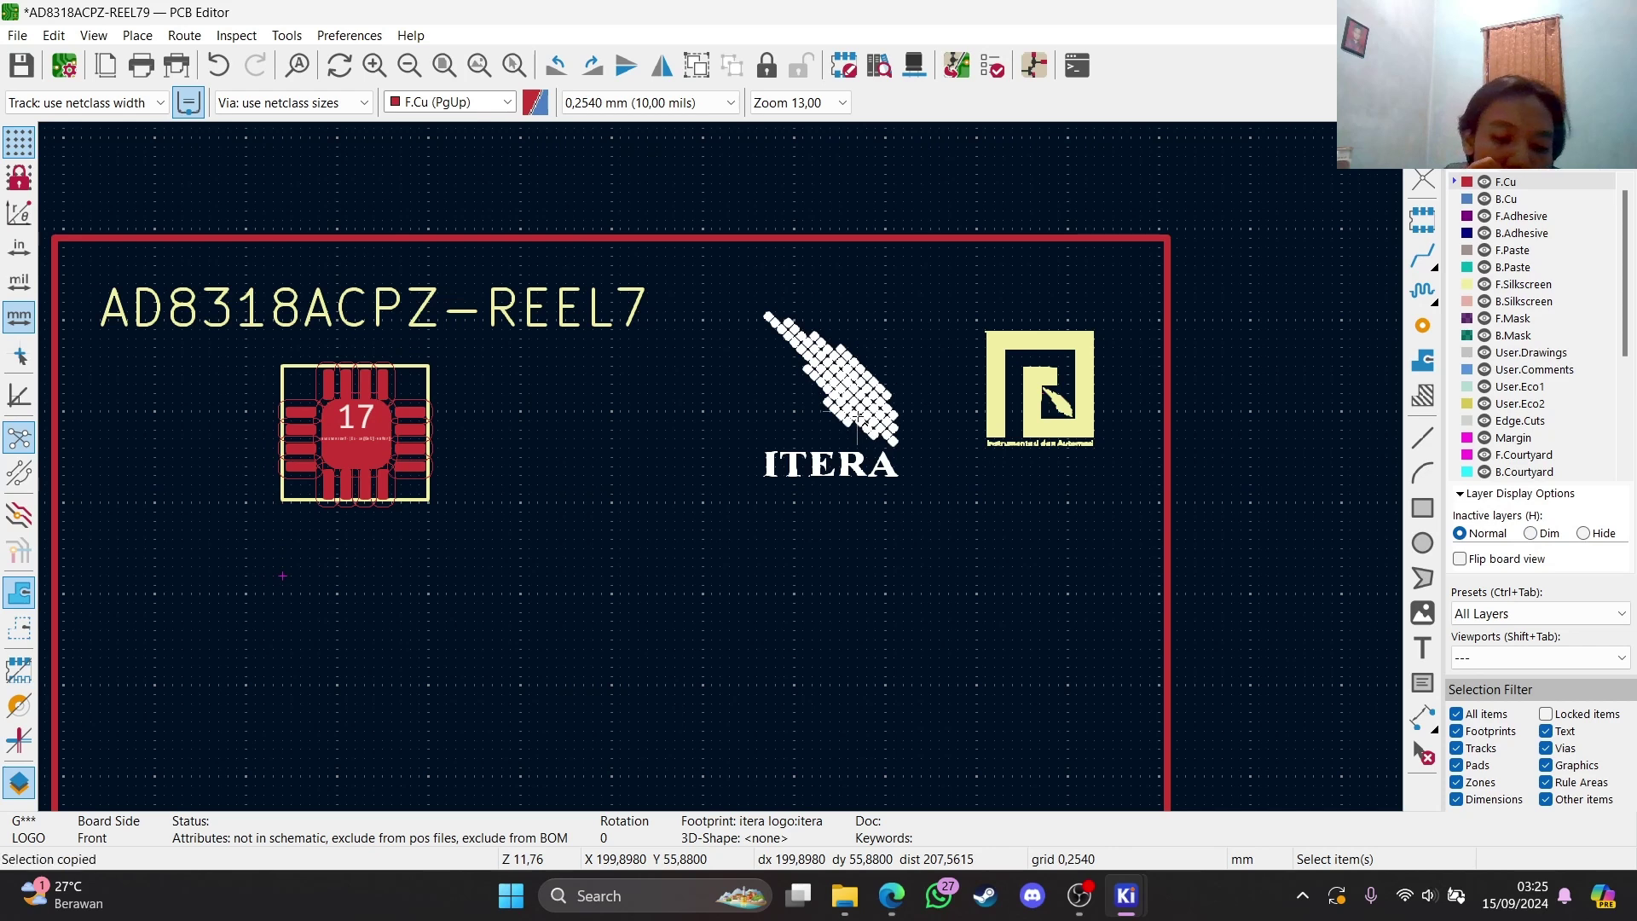
key(ctrl+v)
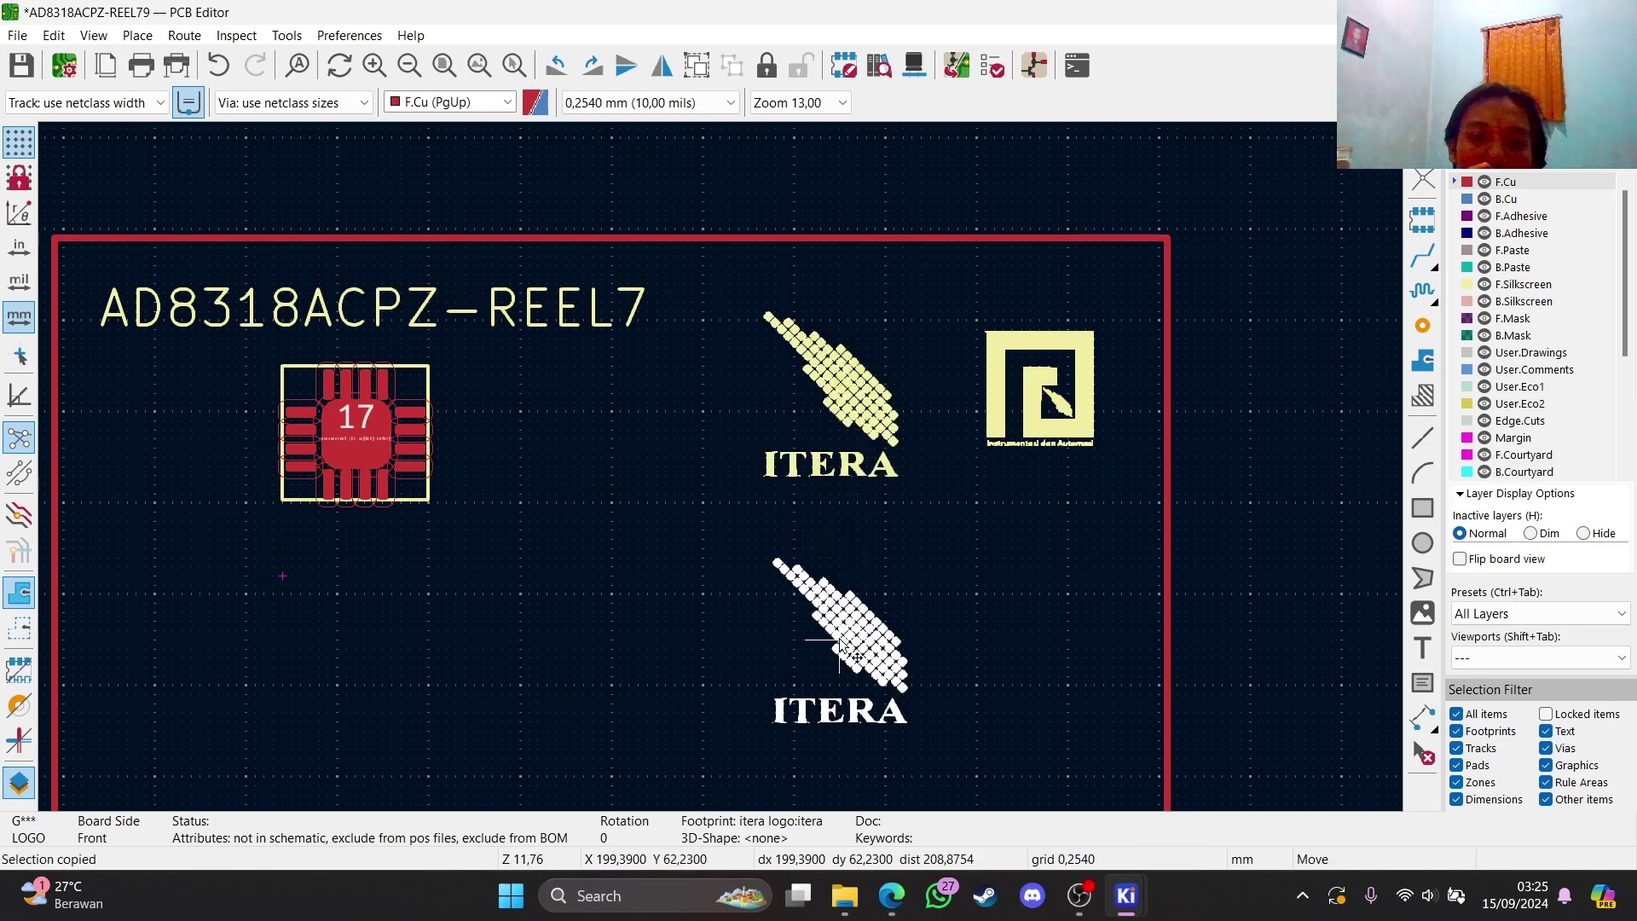
click(865, 567)
scroll(866, 567, down, 3)
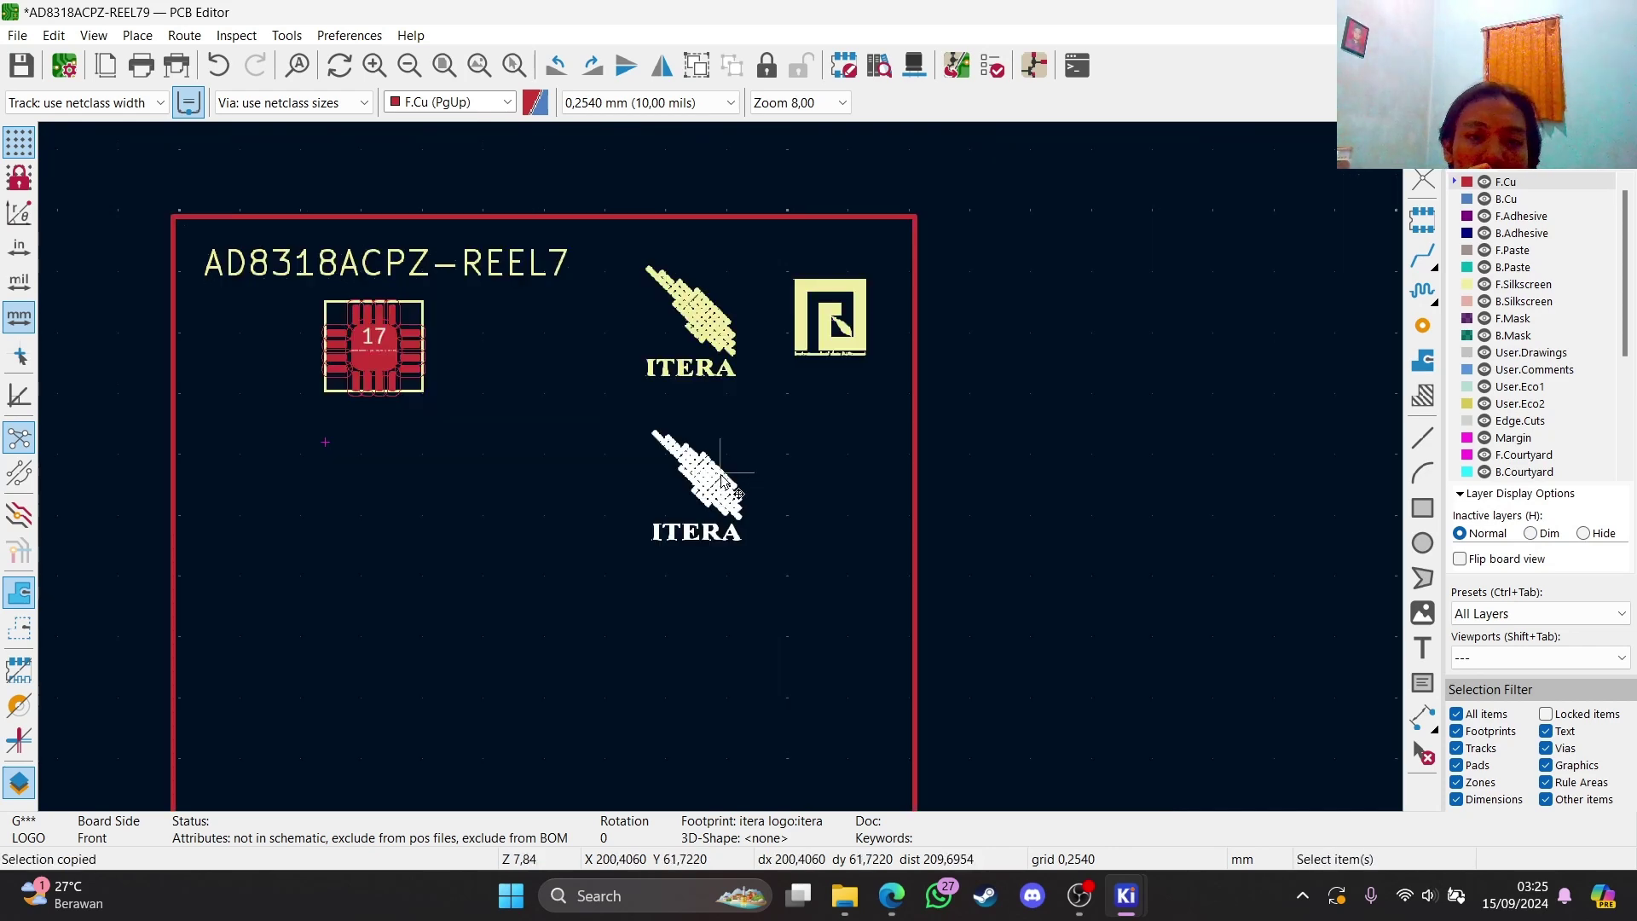
key(f)
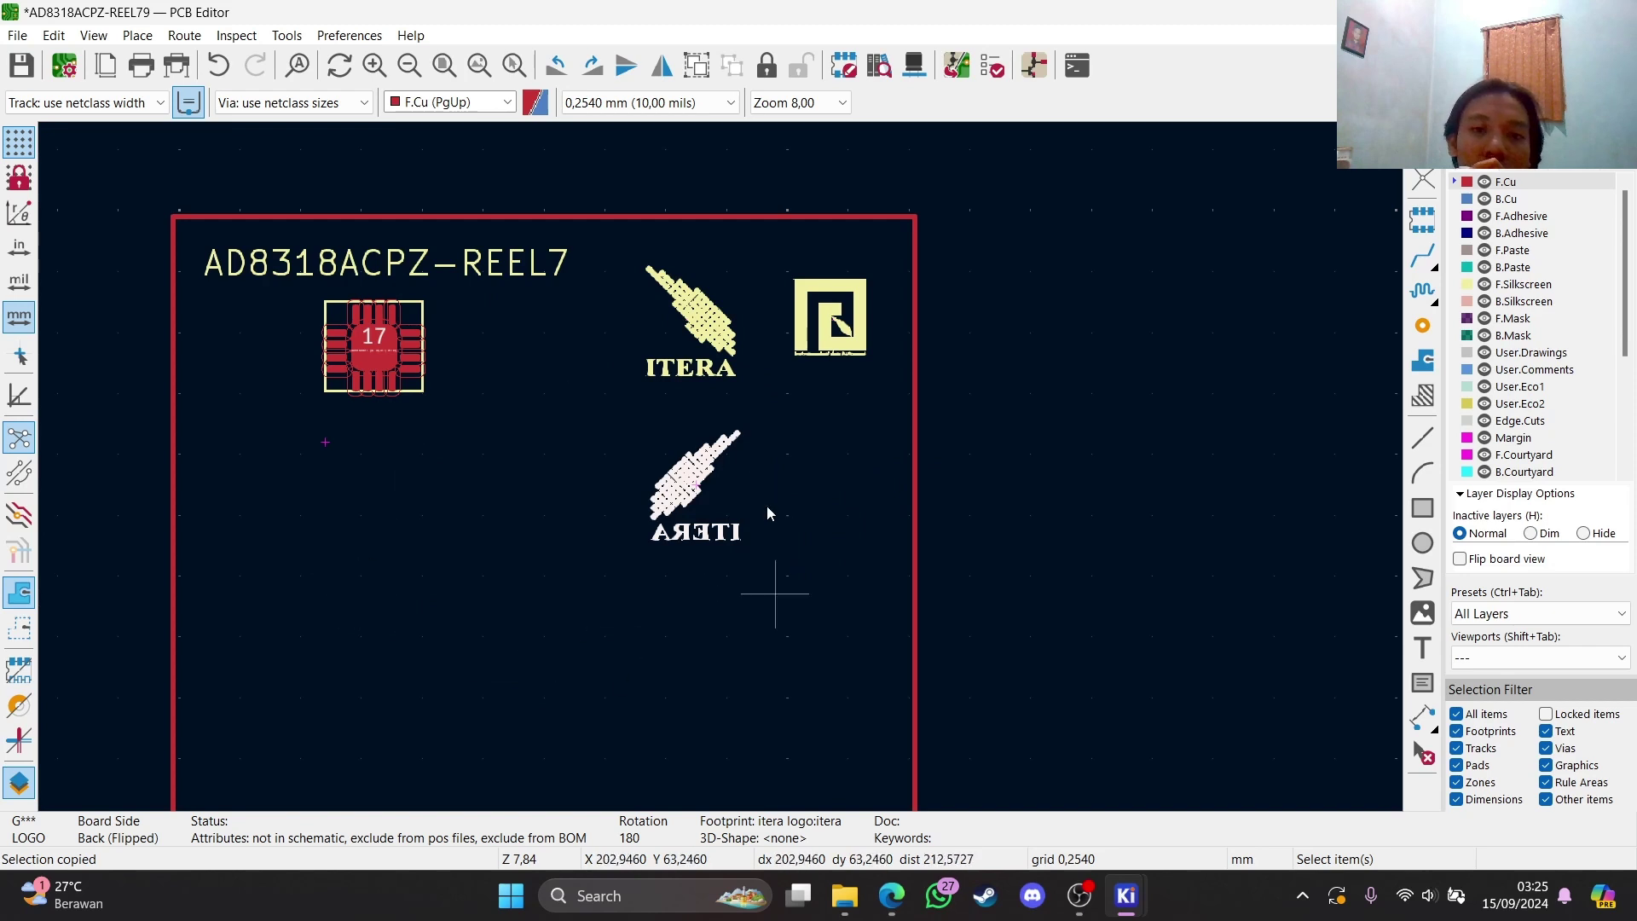
Paste a copy of the square logo below the original and flip it to the back side
click(800, 361)
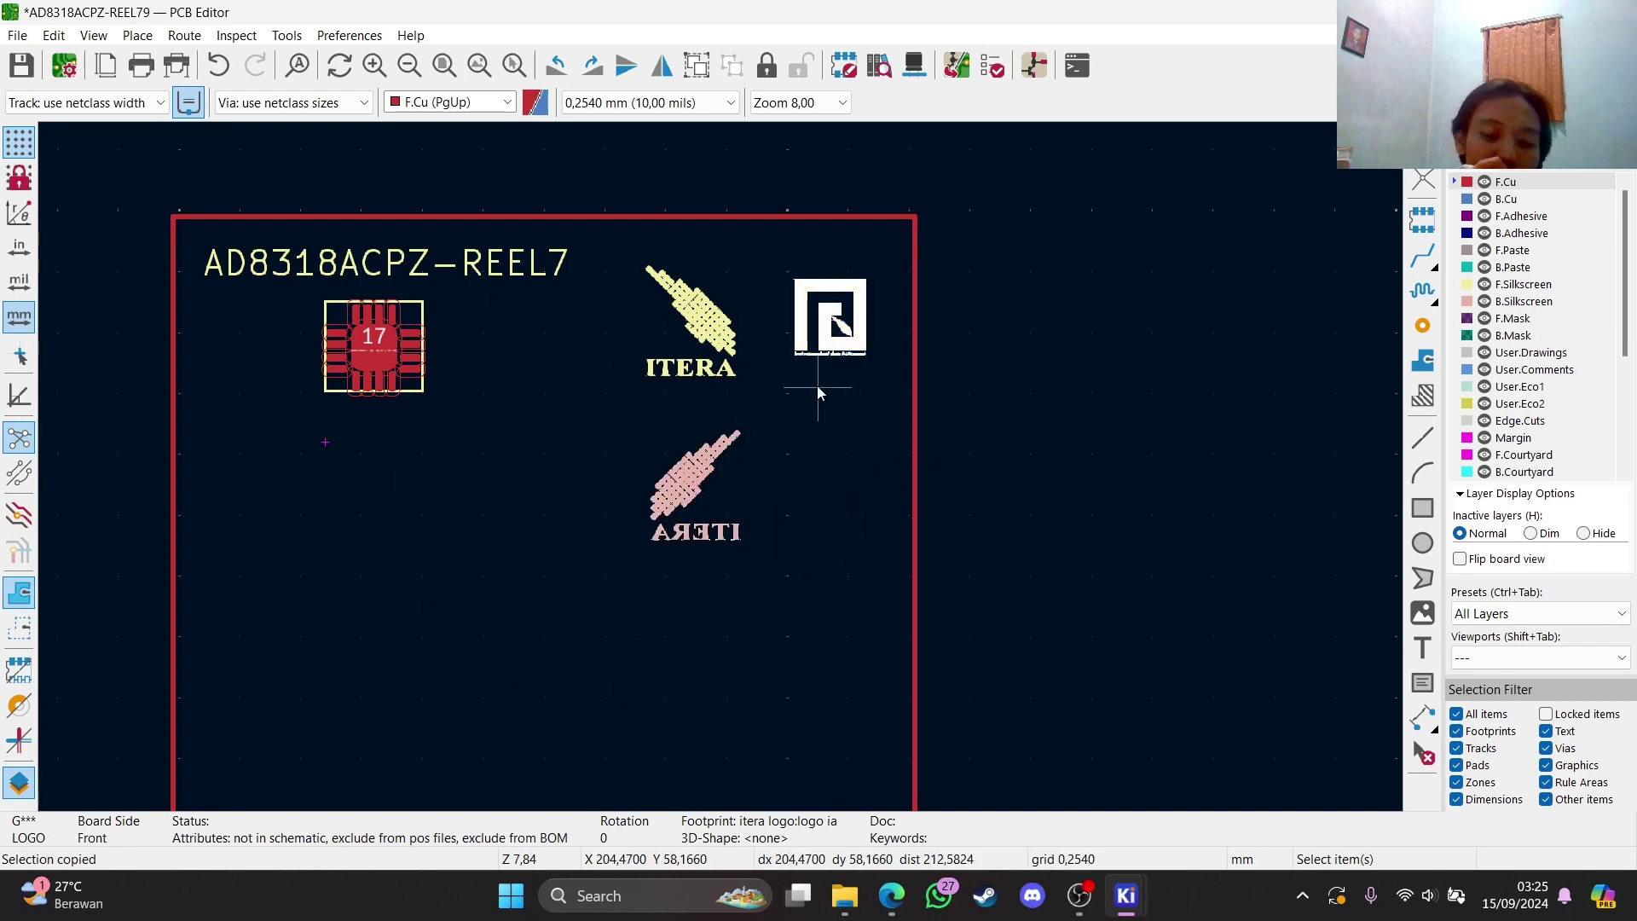
key(ctrl+v)
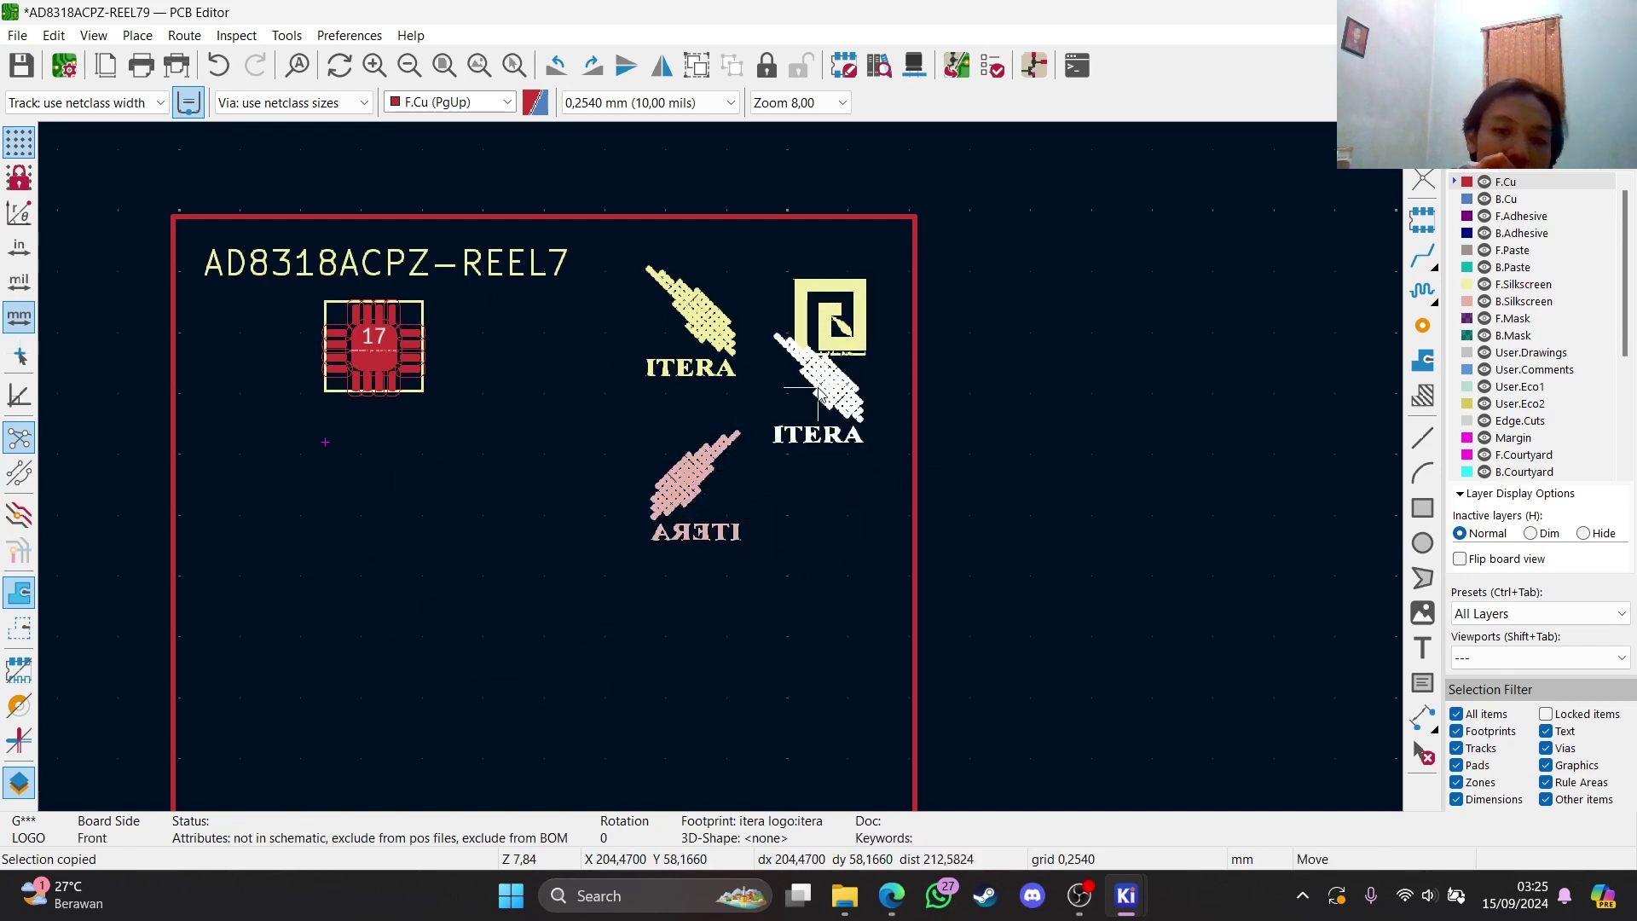
key(Escape)
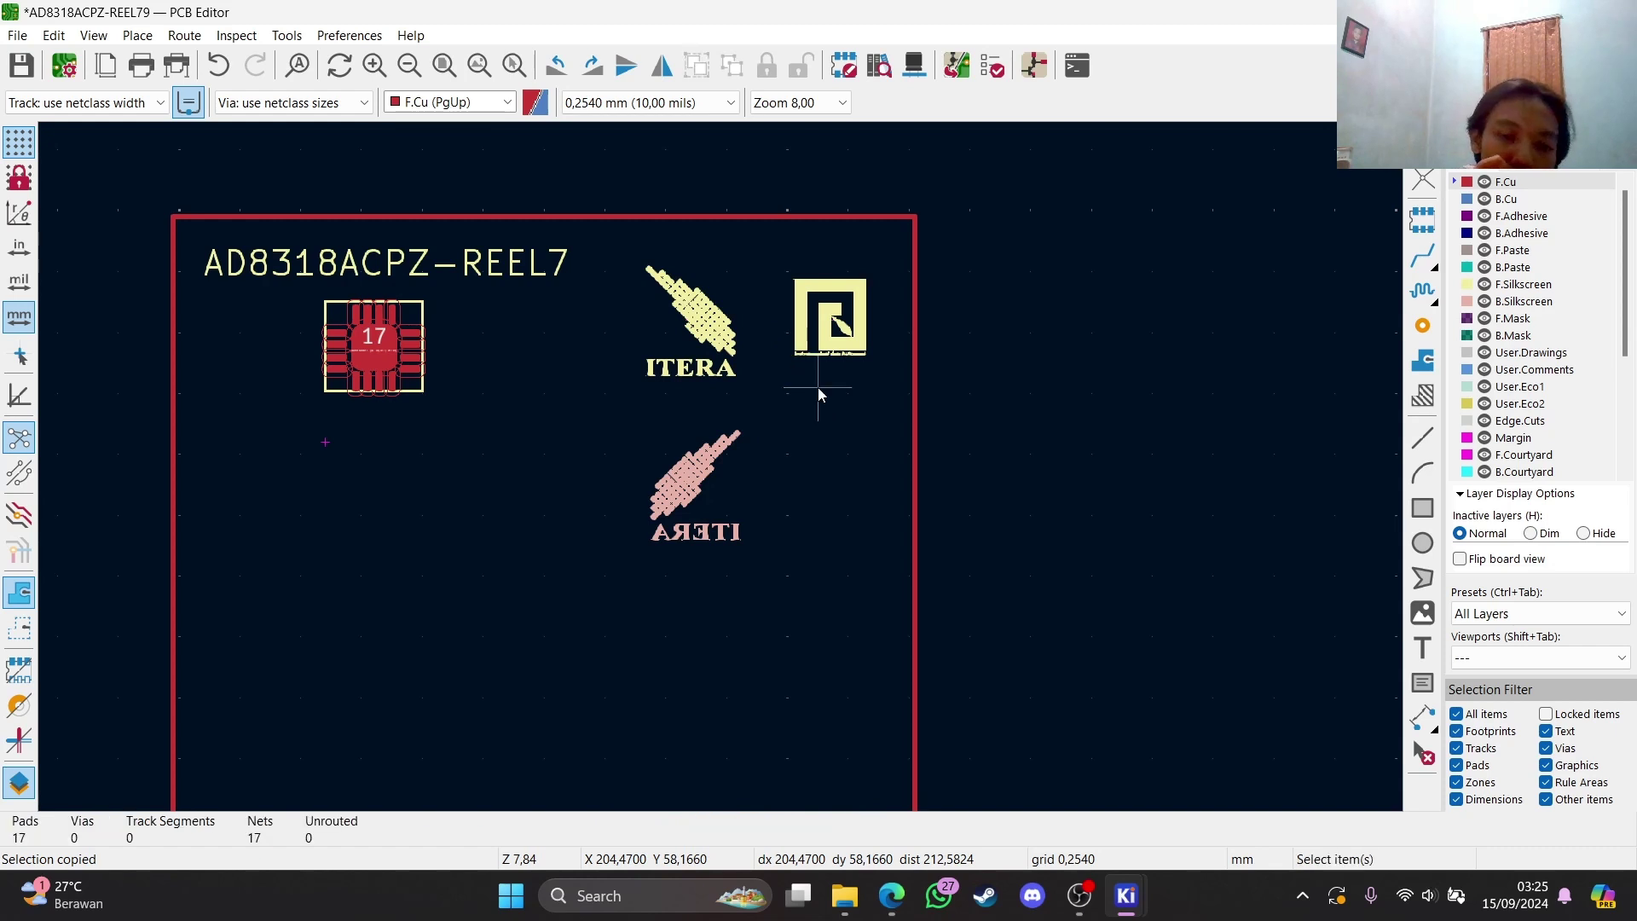
click(821, 339)
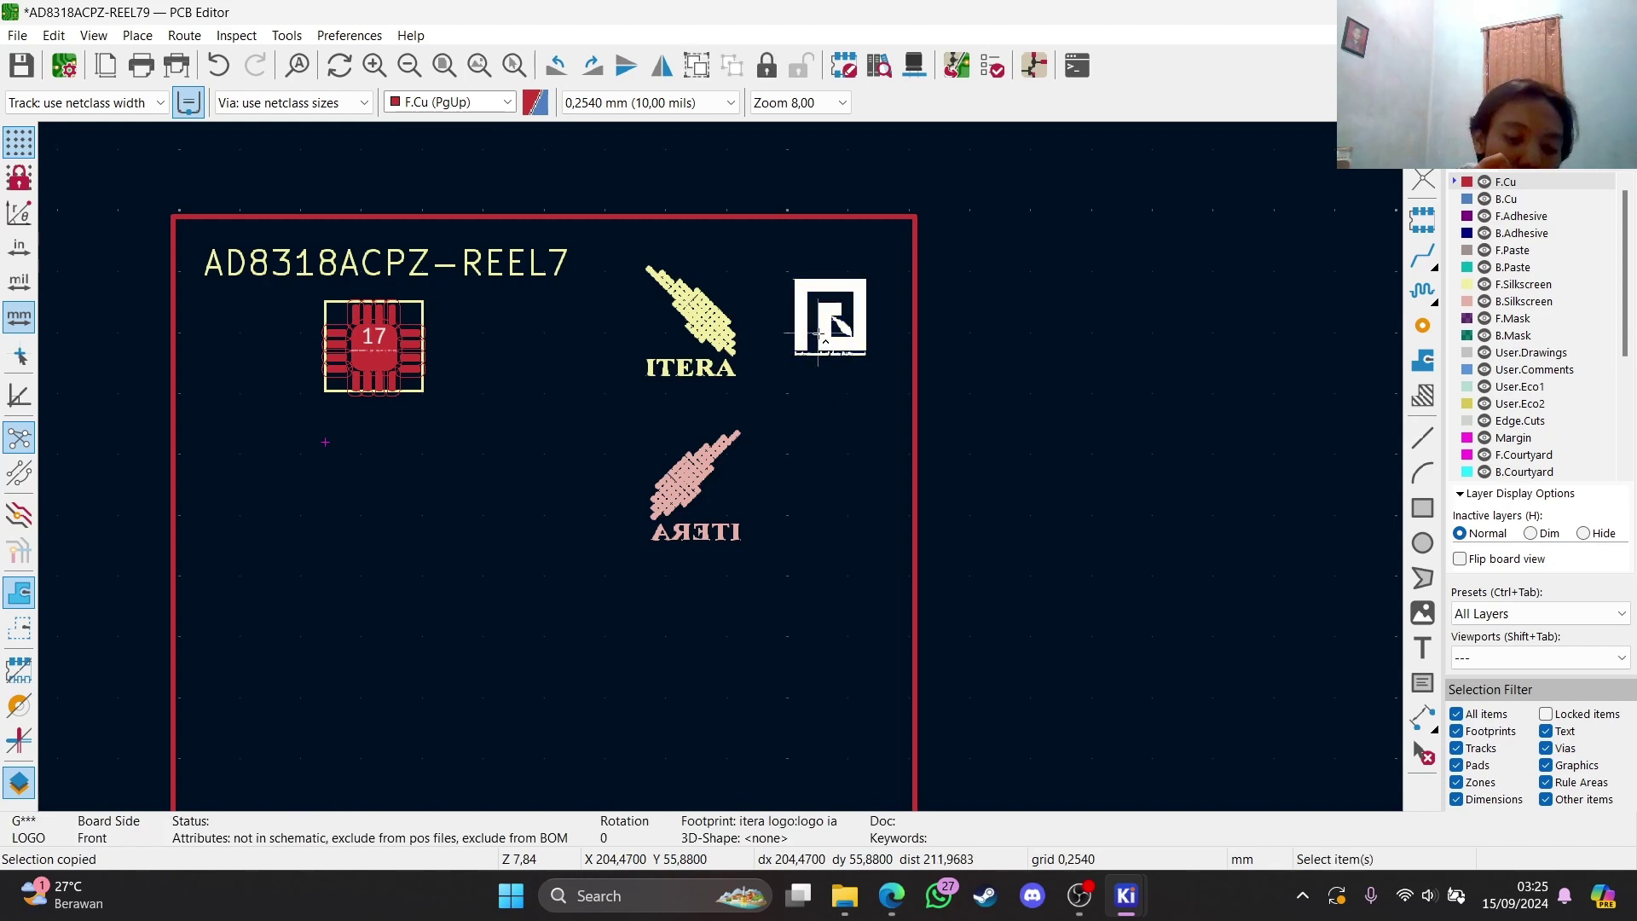
key(ctrl+v)
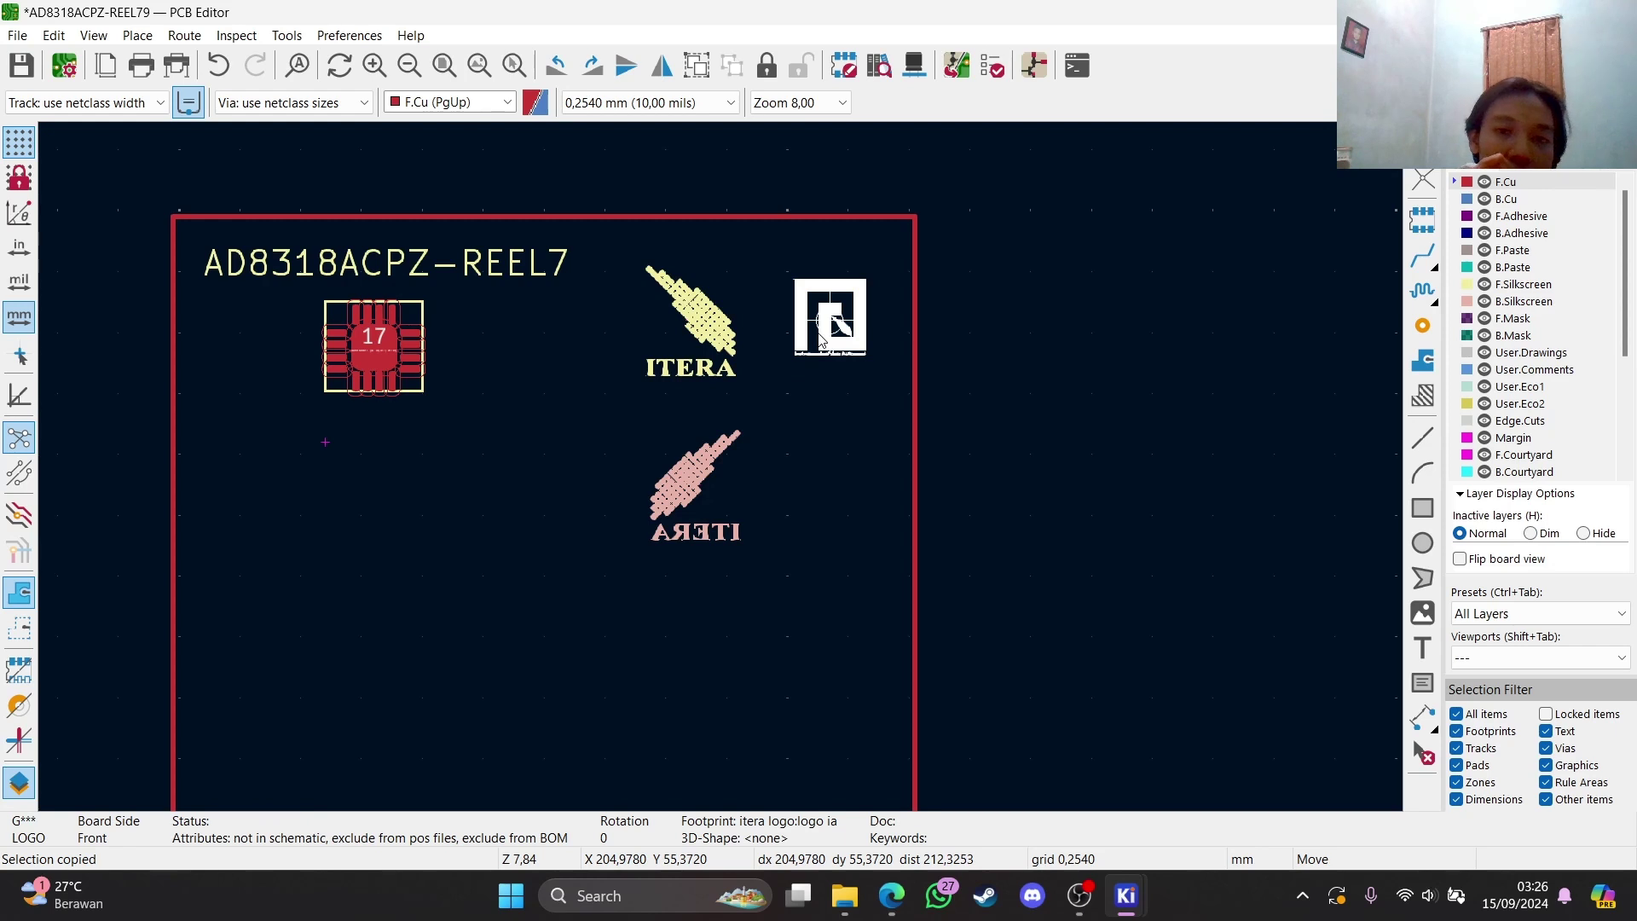
click(831, 489)
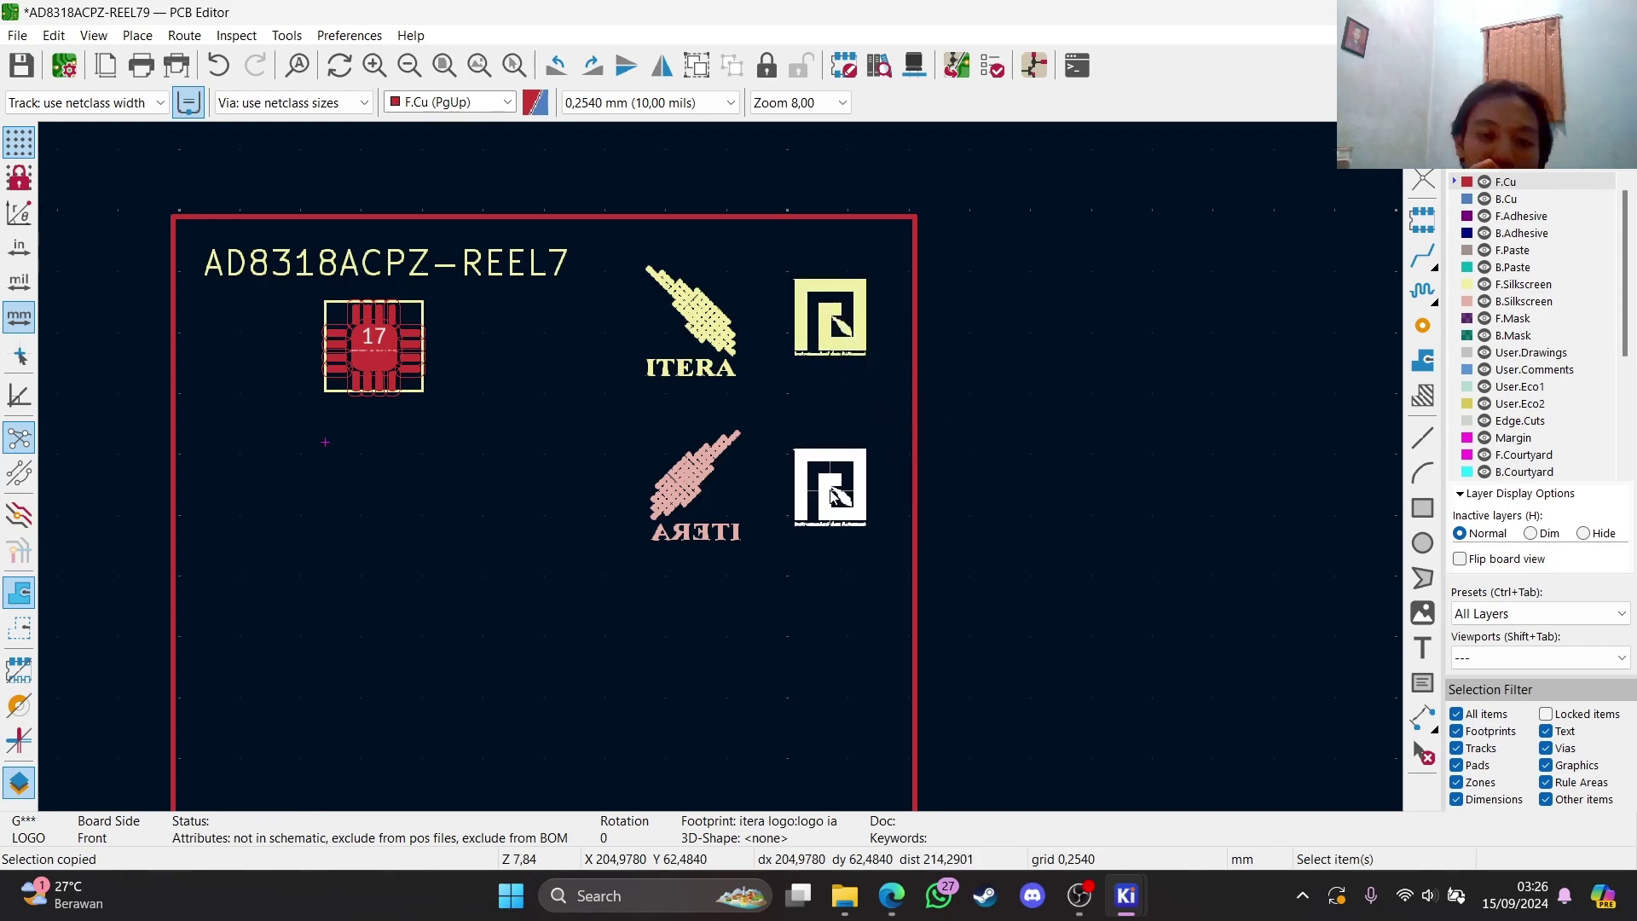
key(f)
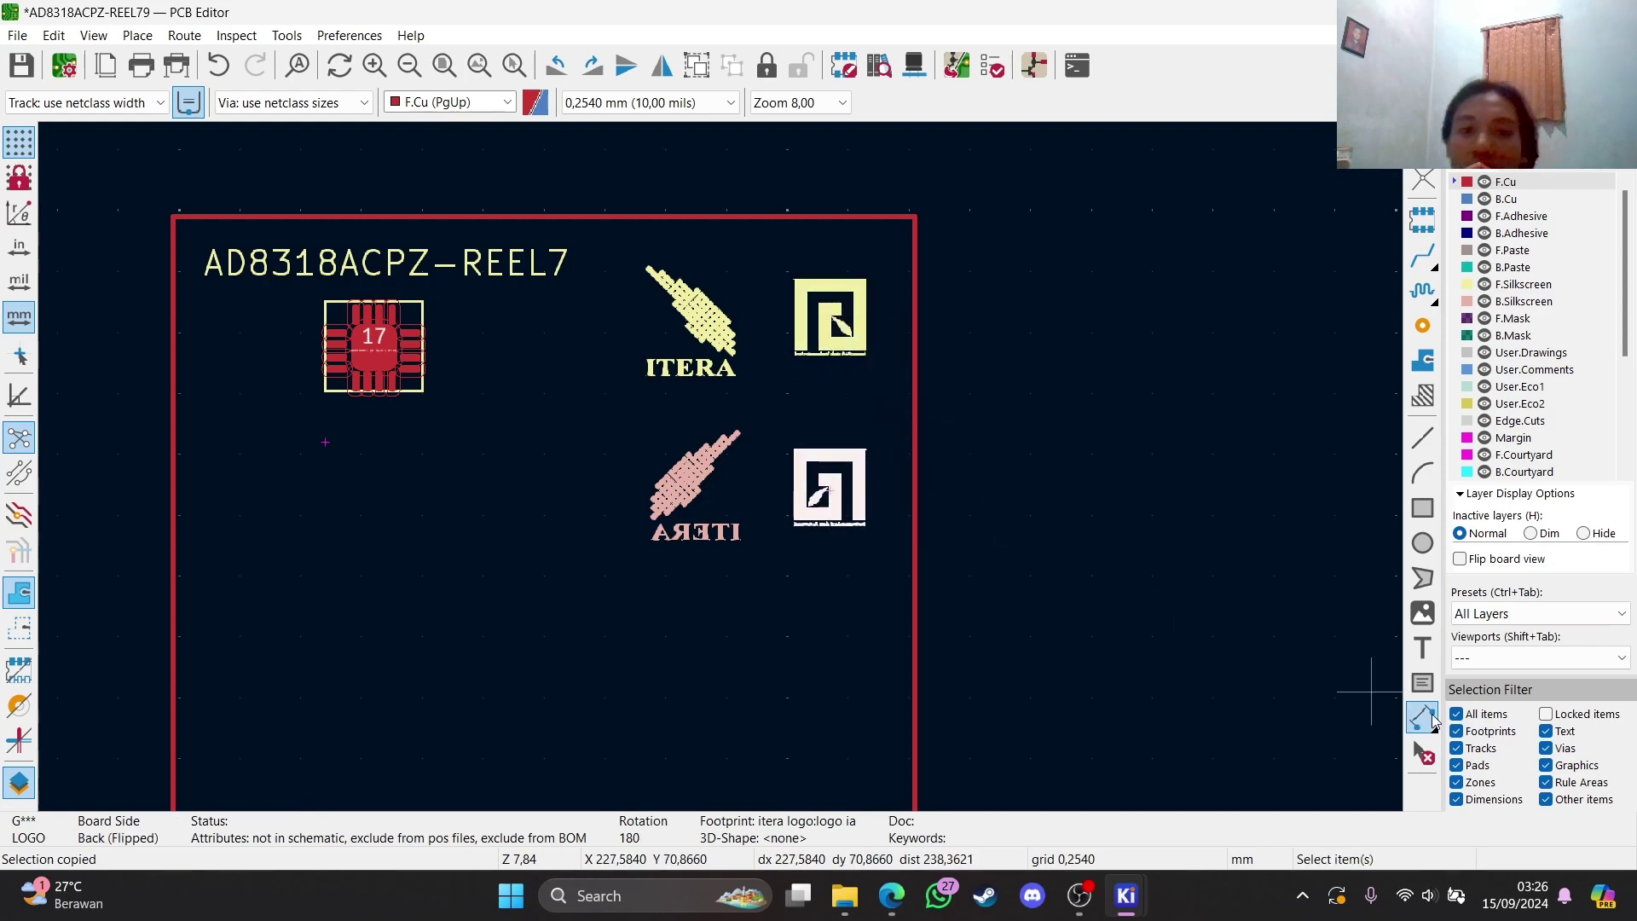
click(1421, 649)
Add two-line text with the student's name and NIM at 0,9 × 0,9 mm, accepting the thickness warning
click(1371, 691)
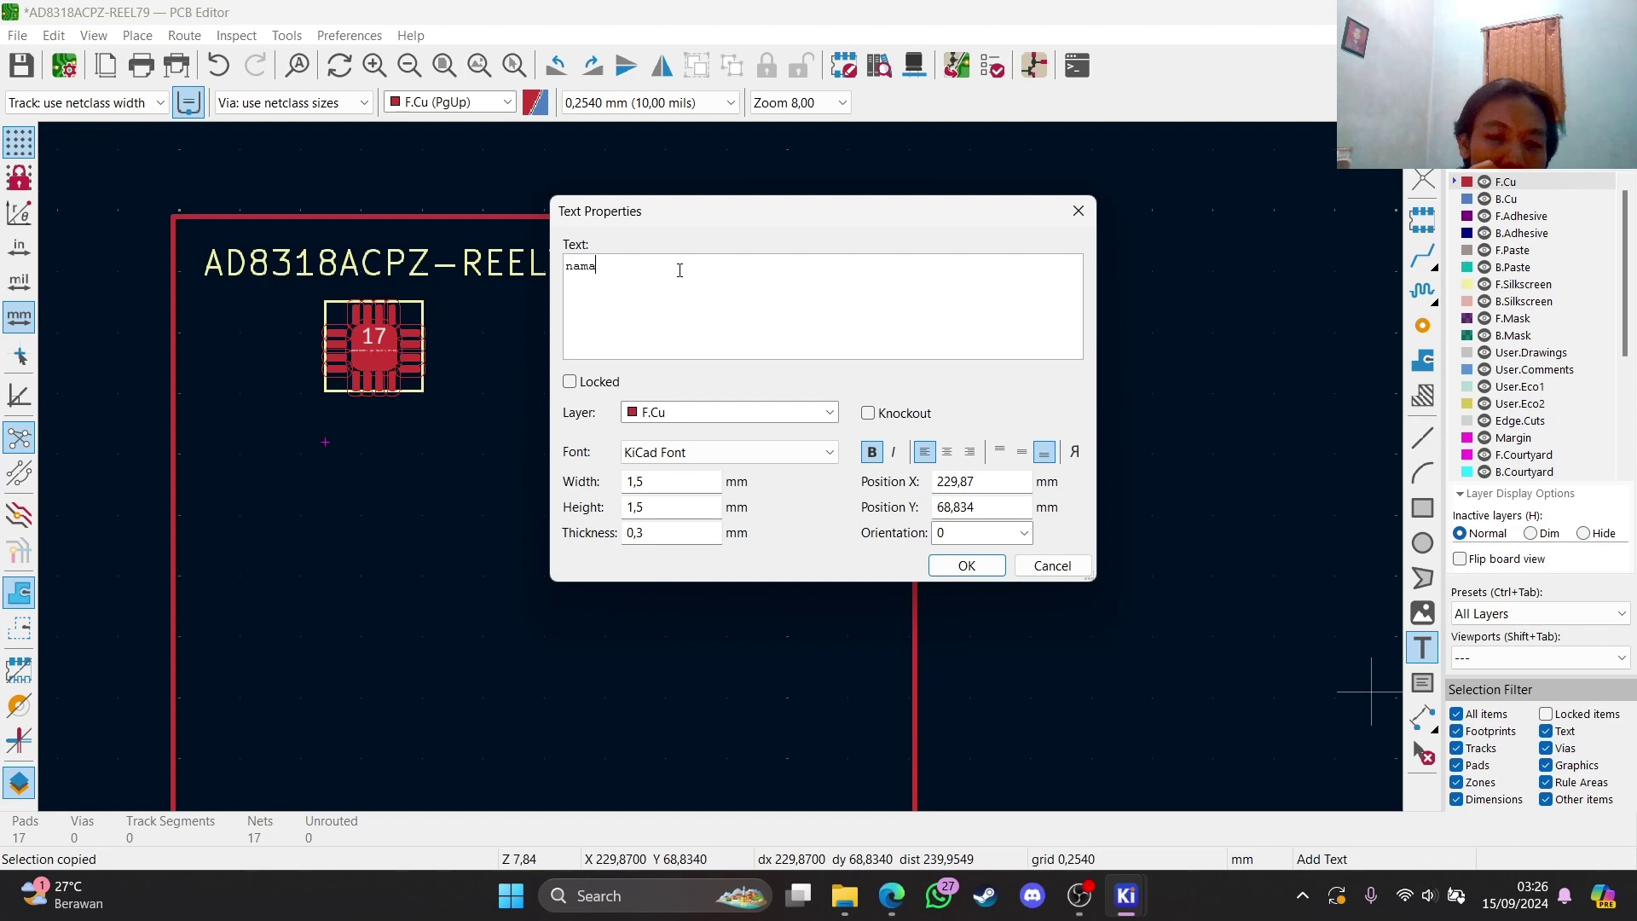
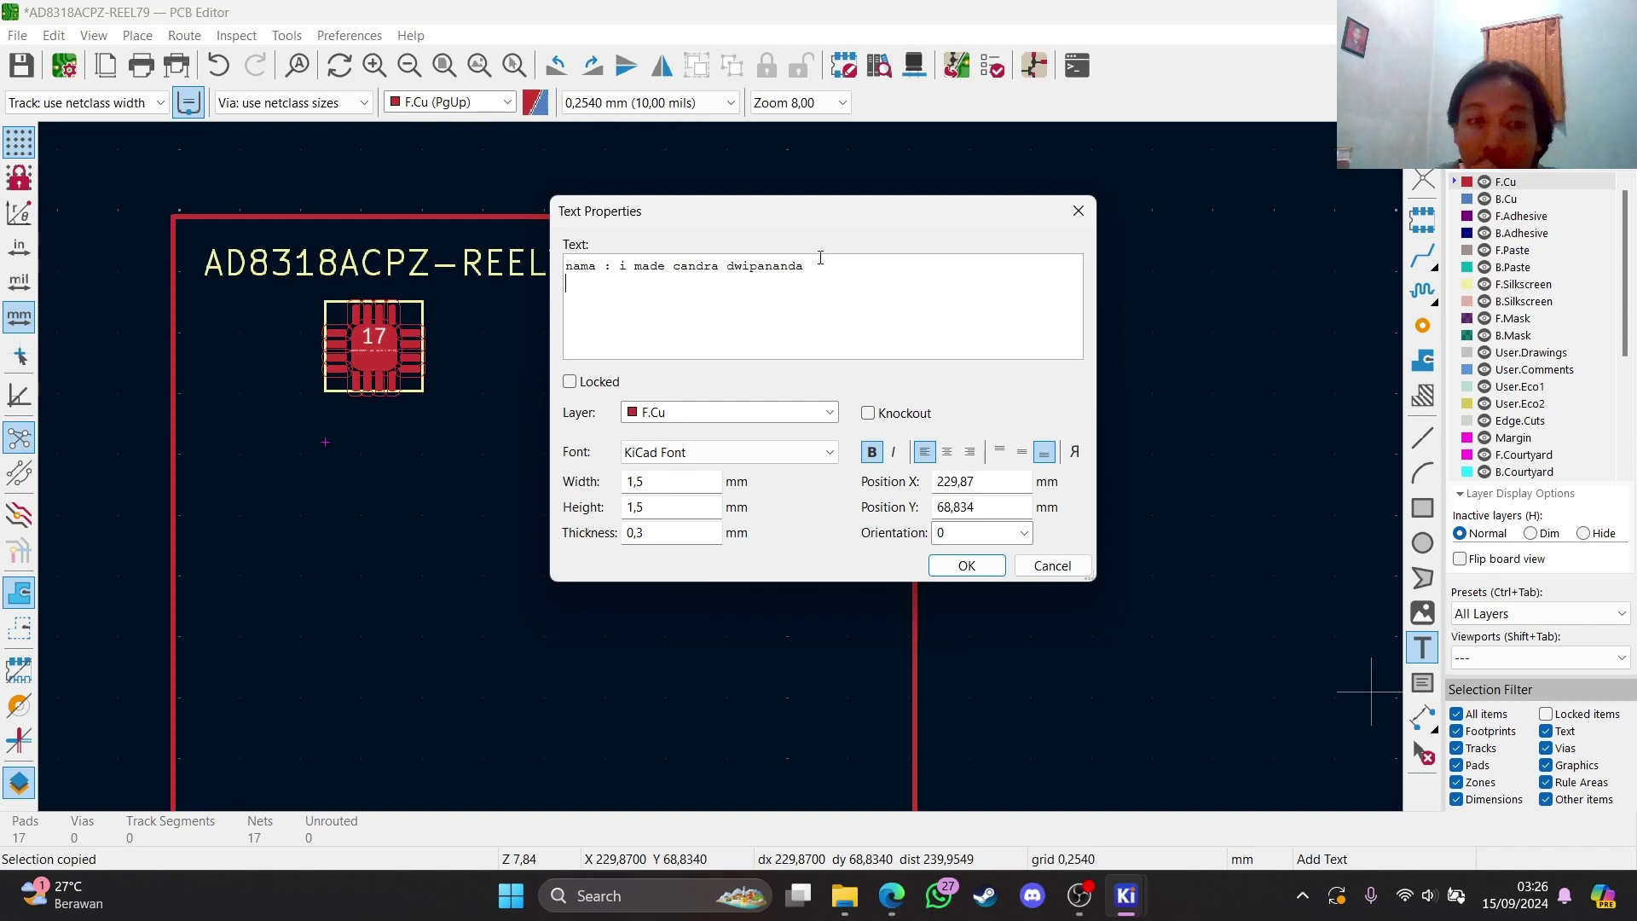
text(nim)
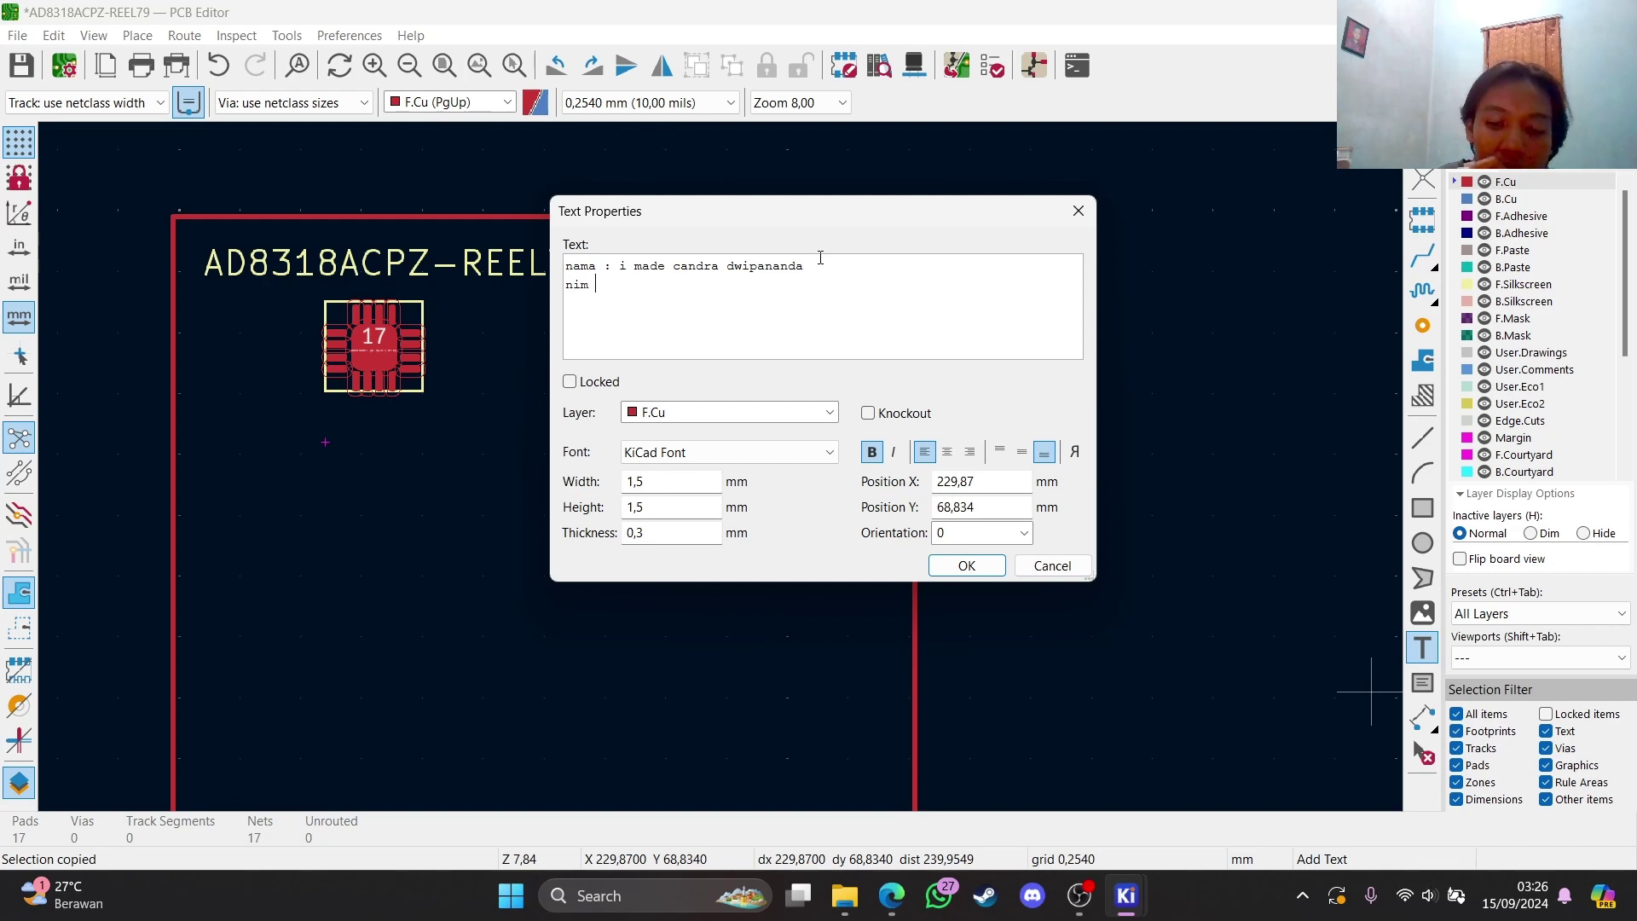
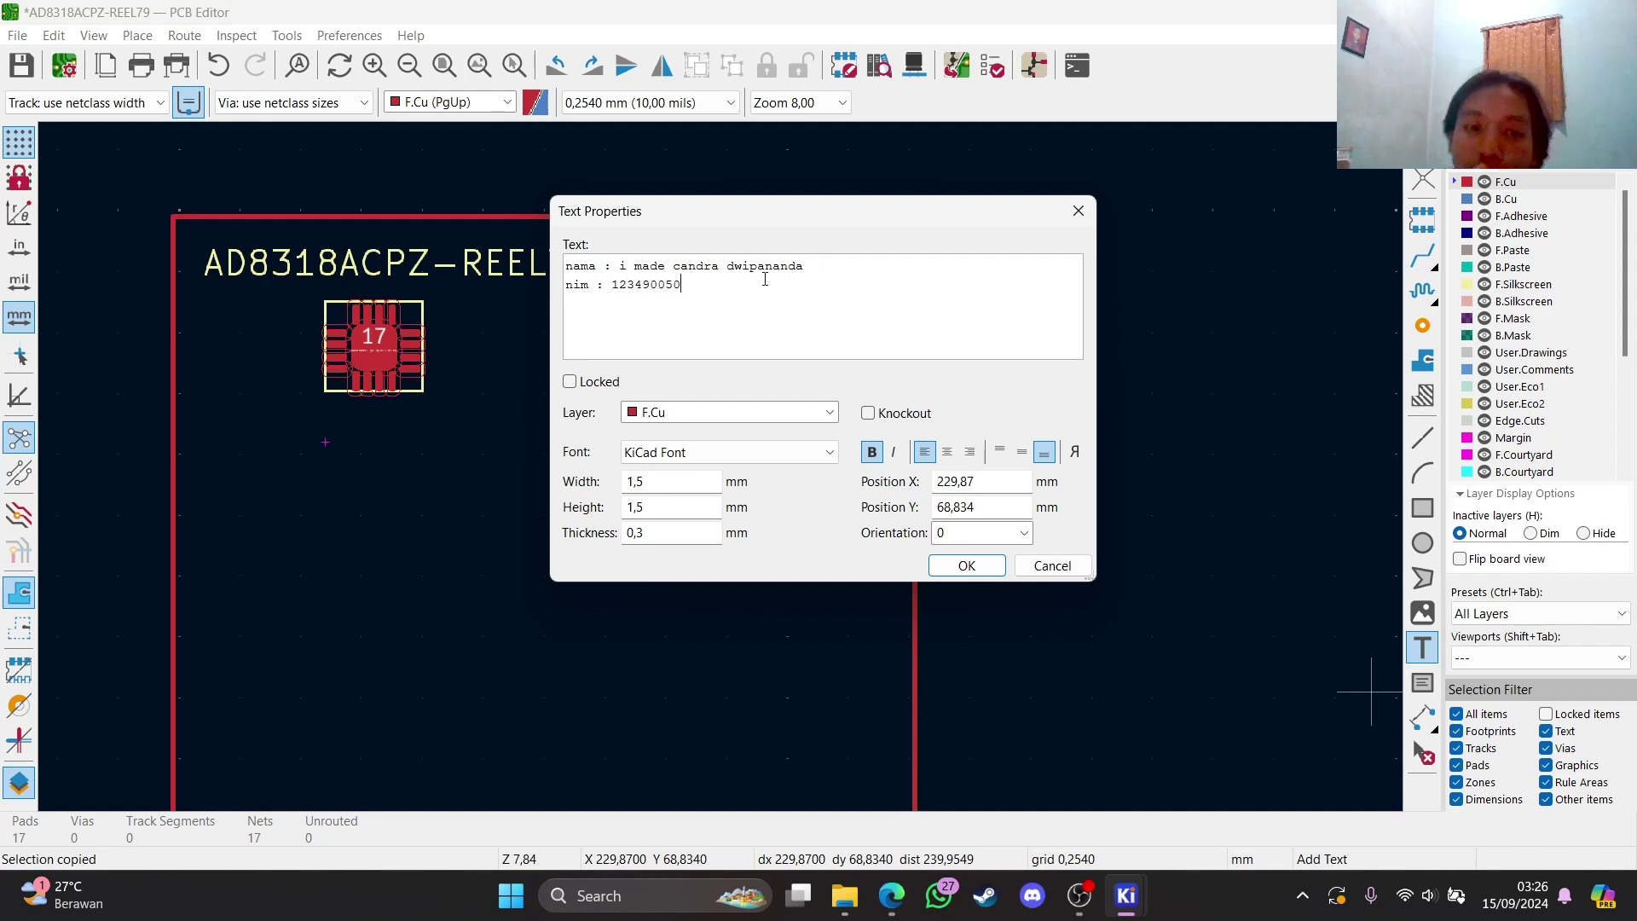
click(626, 483)
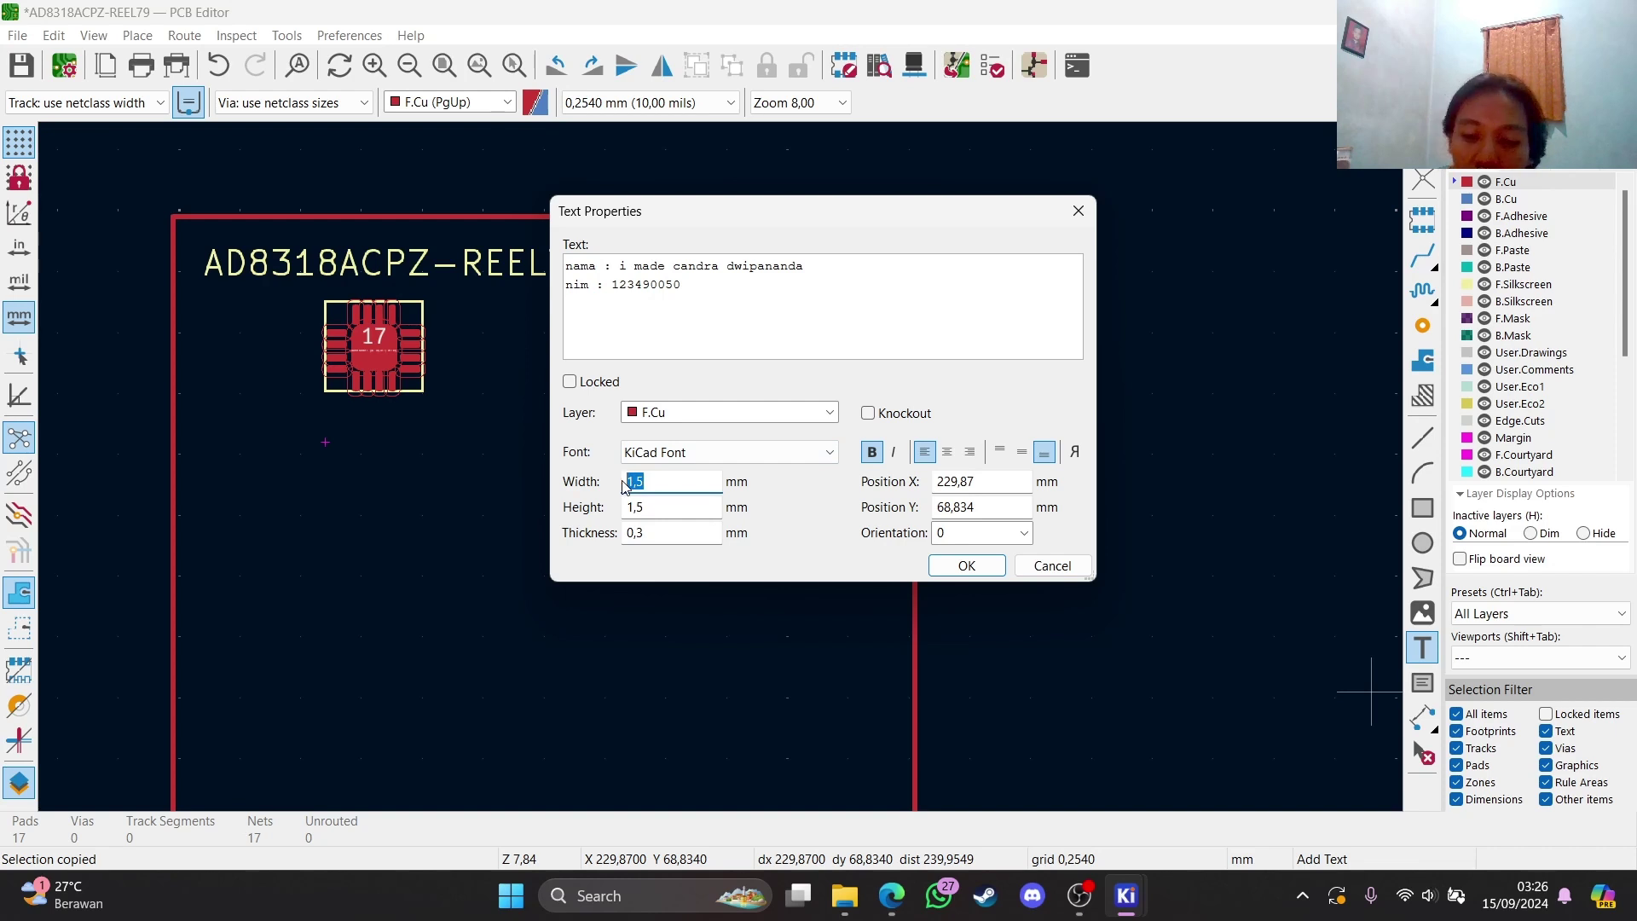
text(0,9)
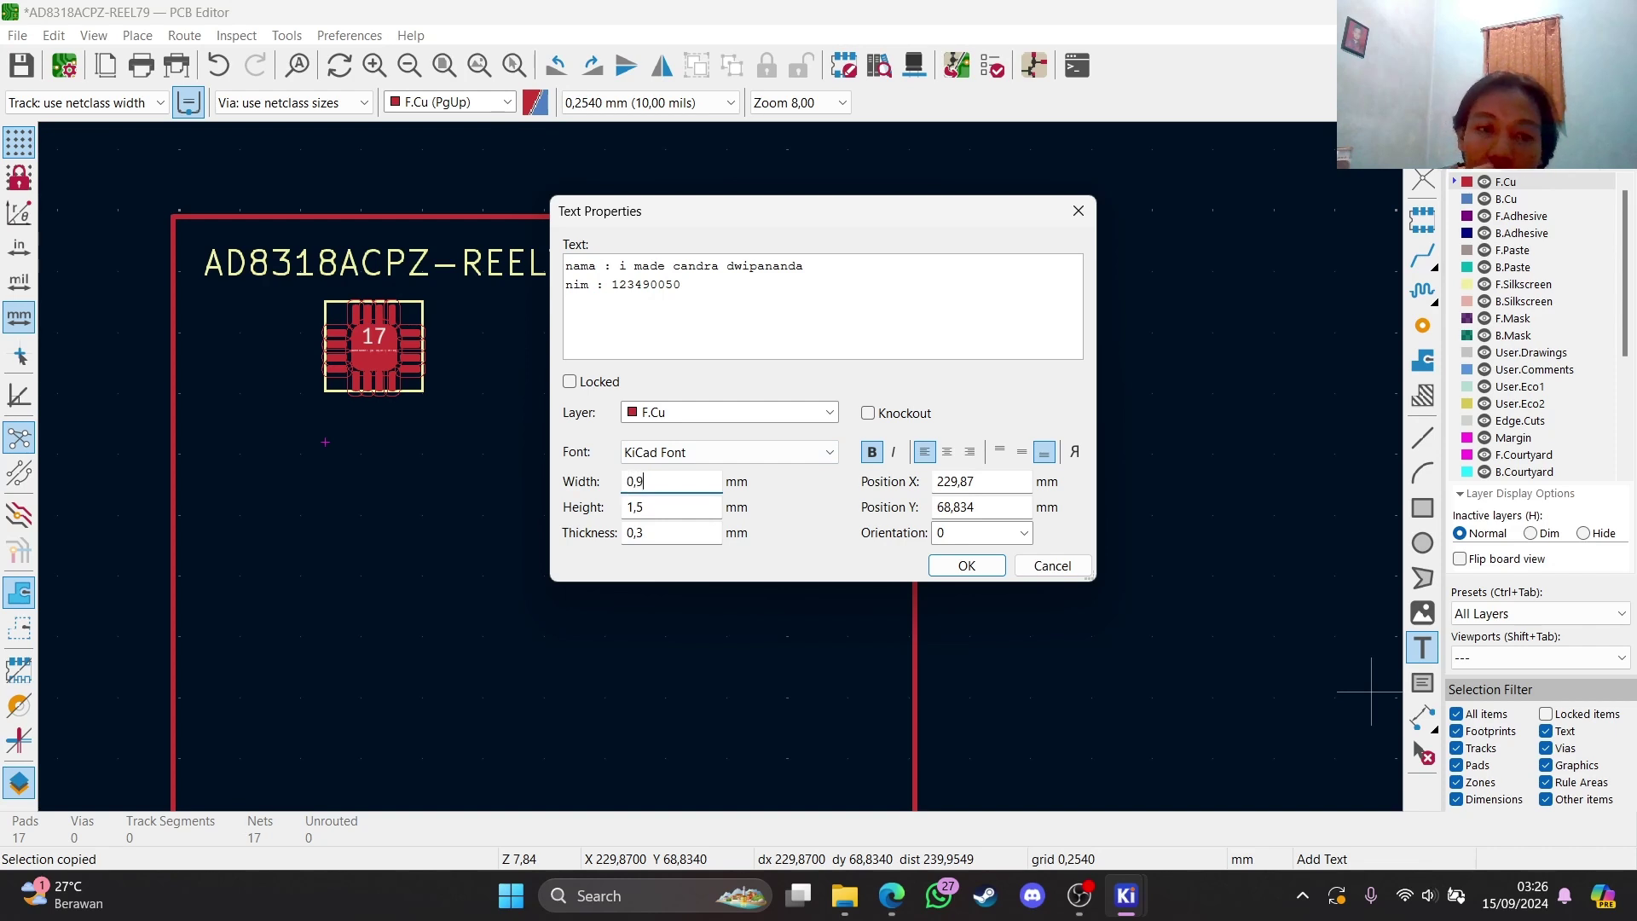
key(Tab)
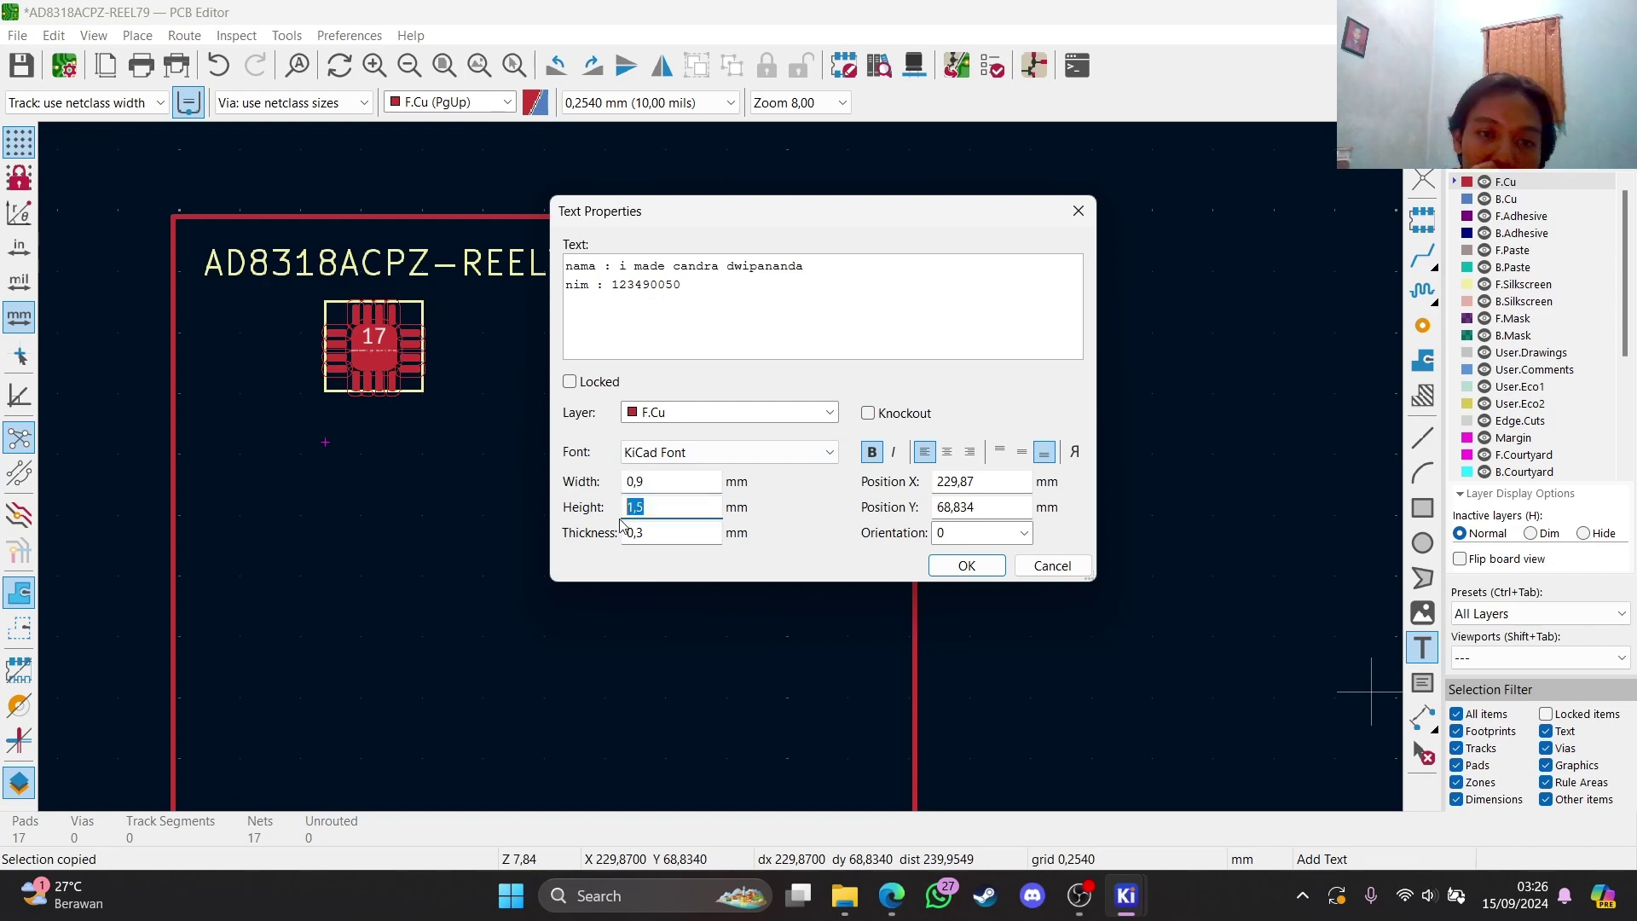
text(0,)
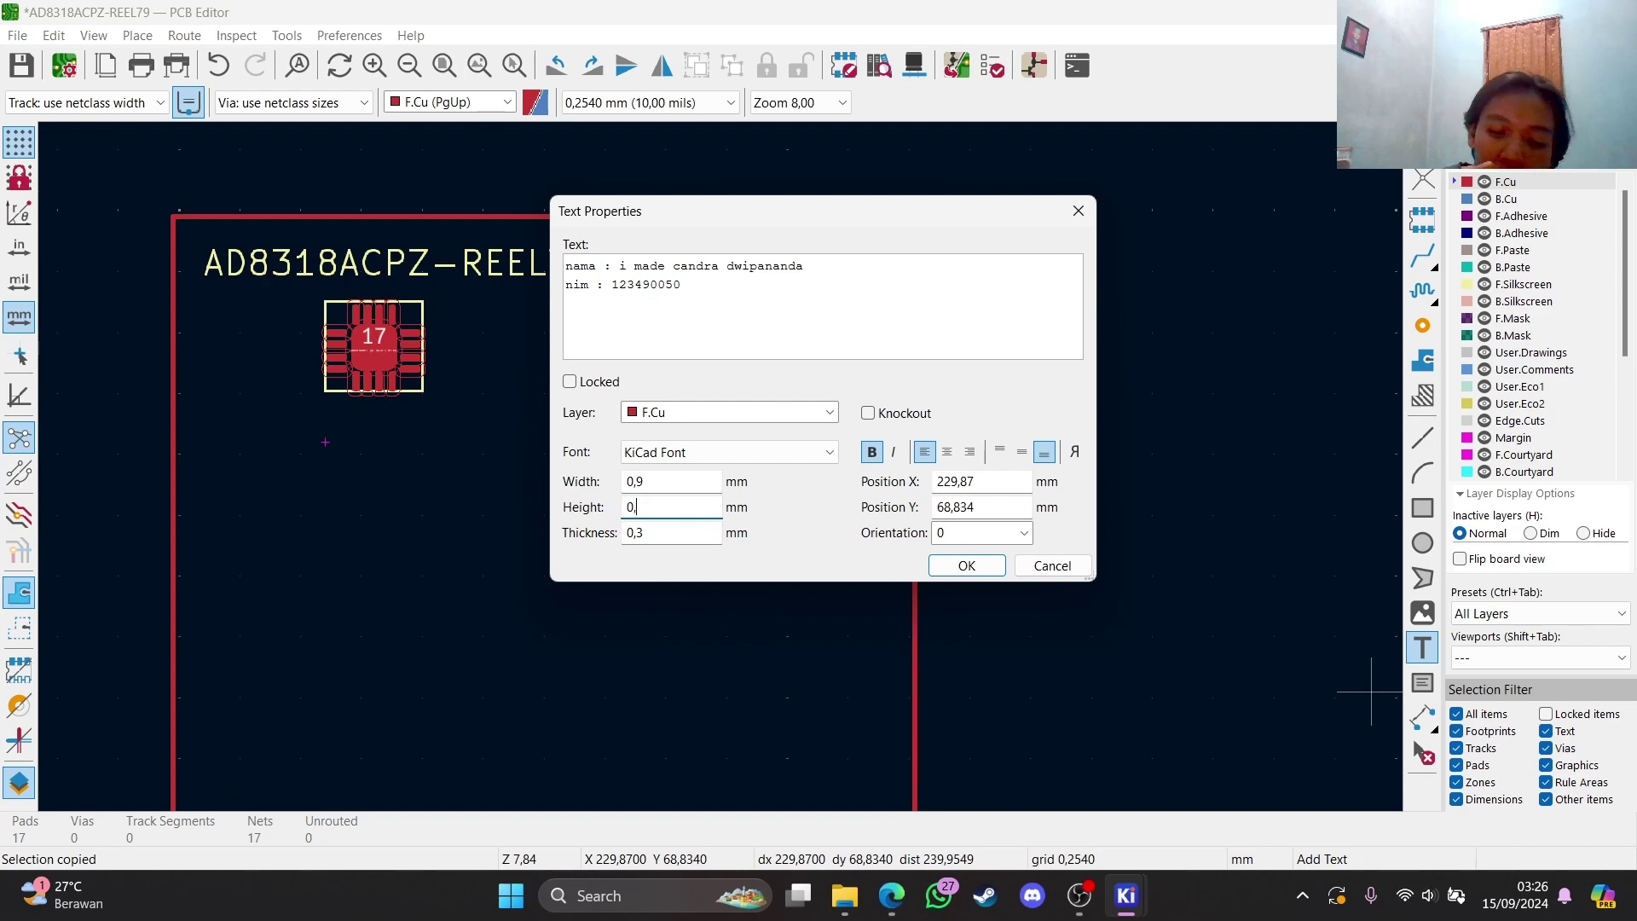
text(9)
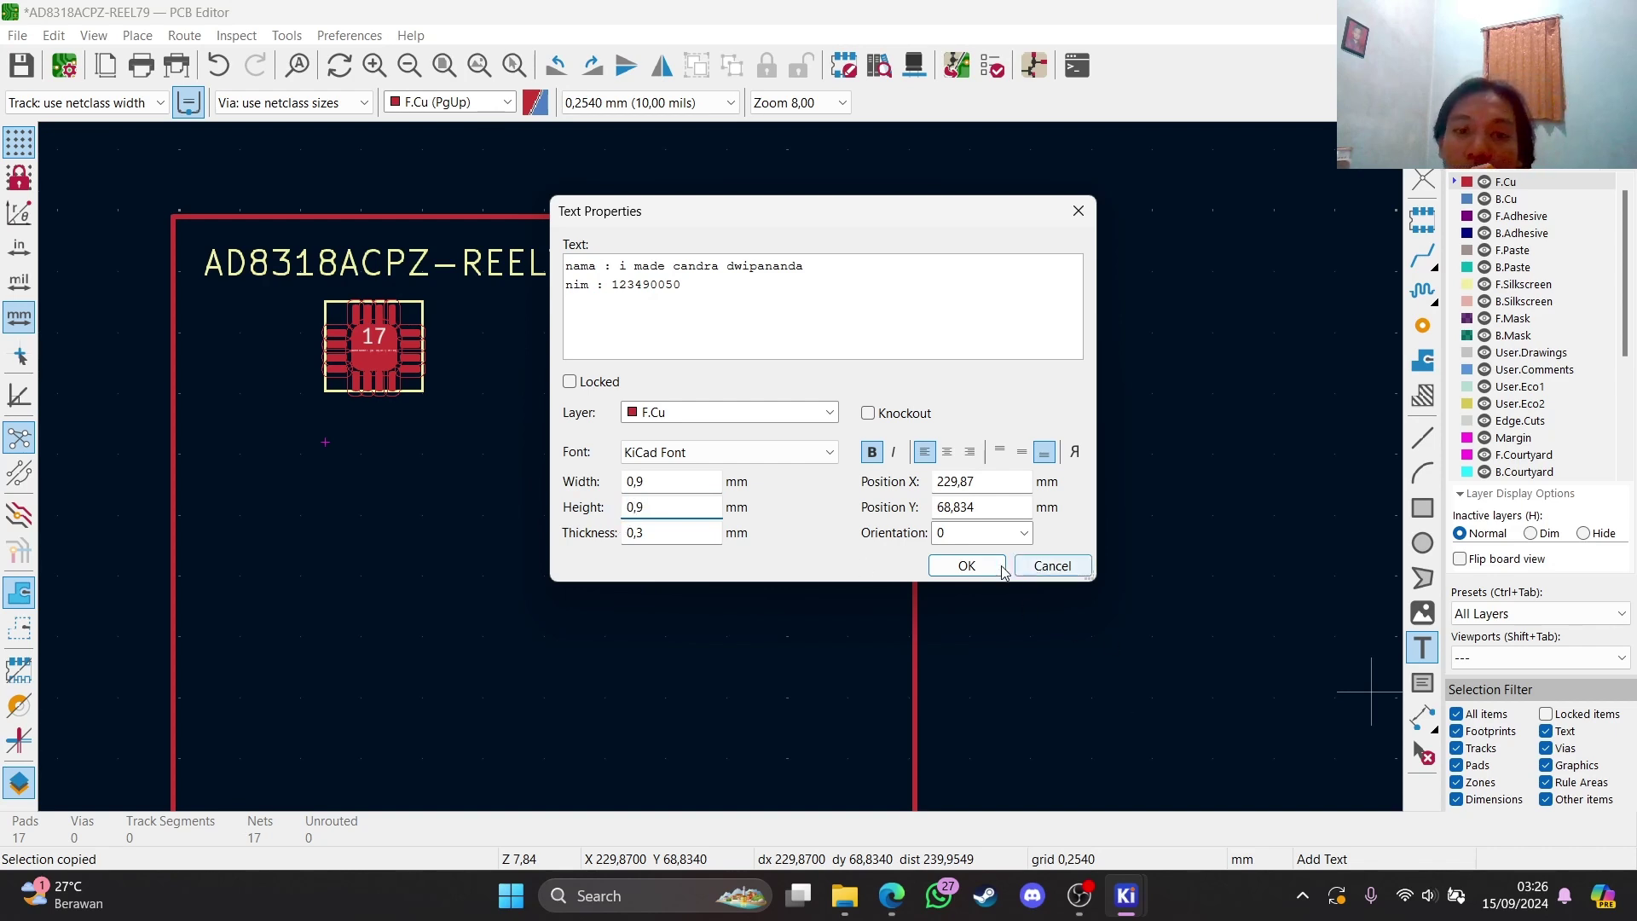
click(966, 565)
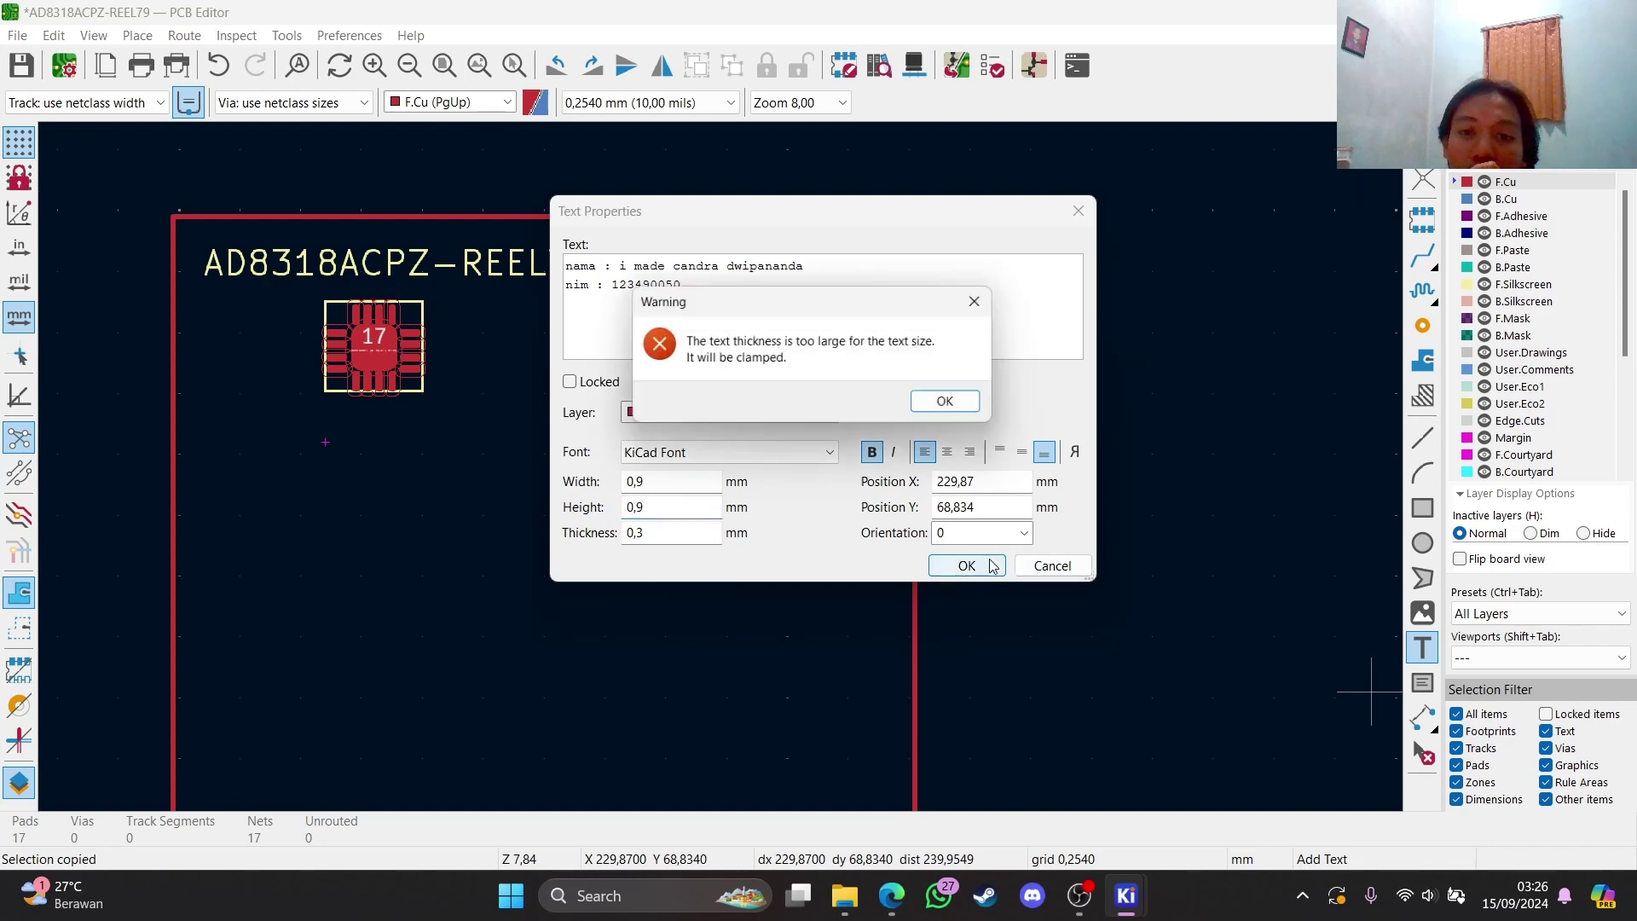
click(951, 404)
scroll(514, 606, down, 3)
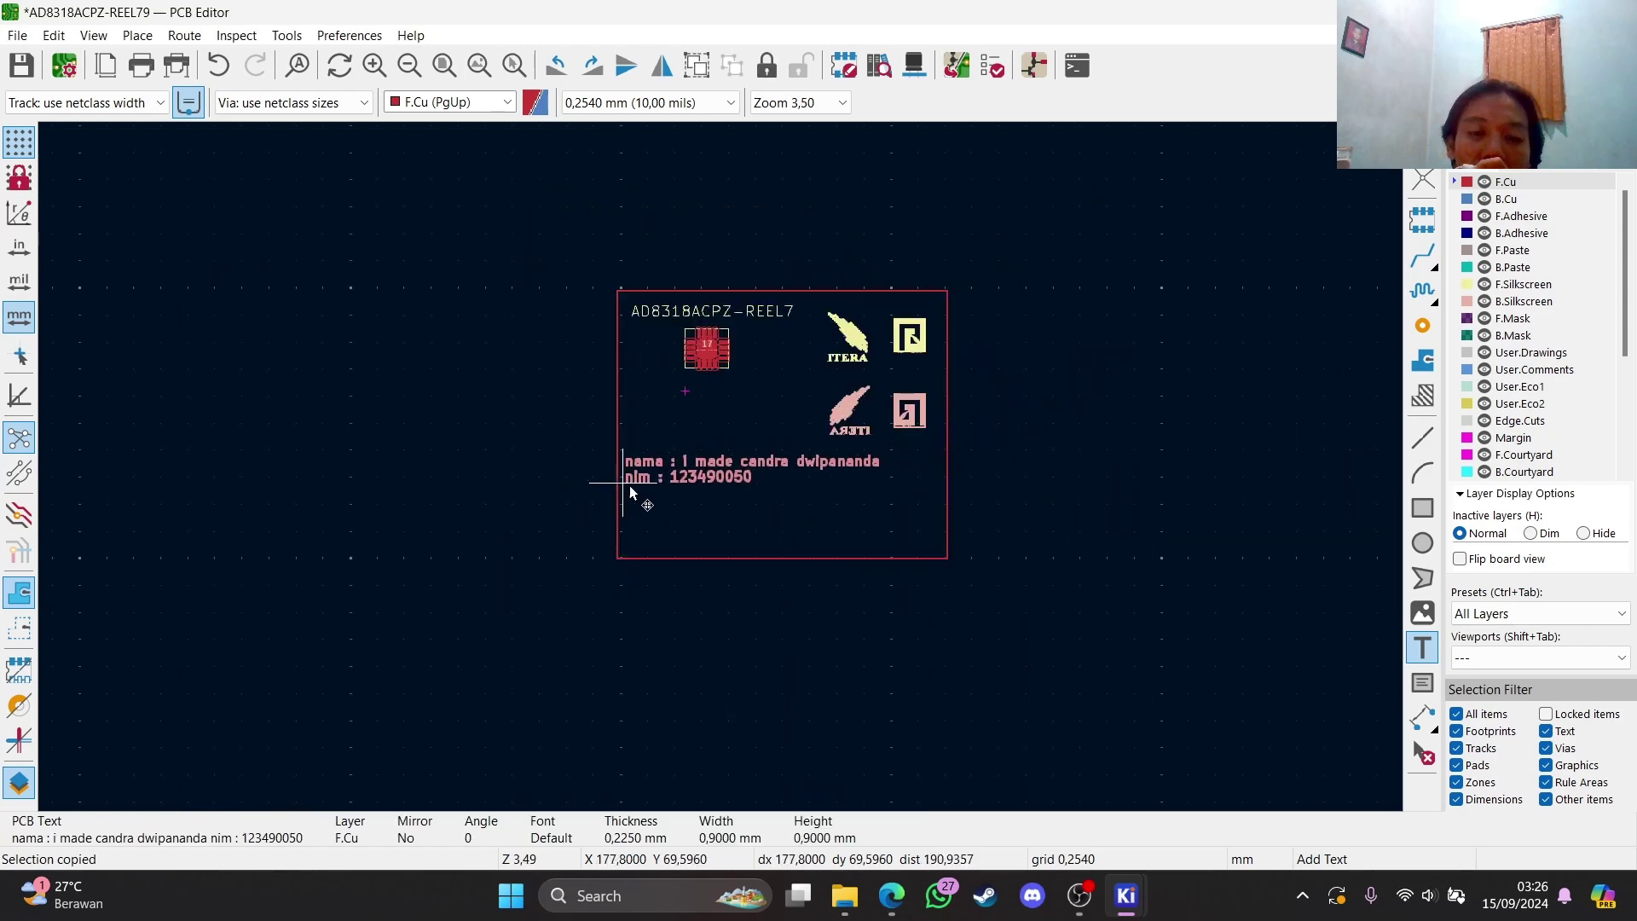
Place the name/NIM text, move it higher, and paste a duplicate just below it
click(662, 527)
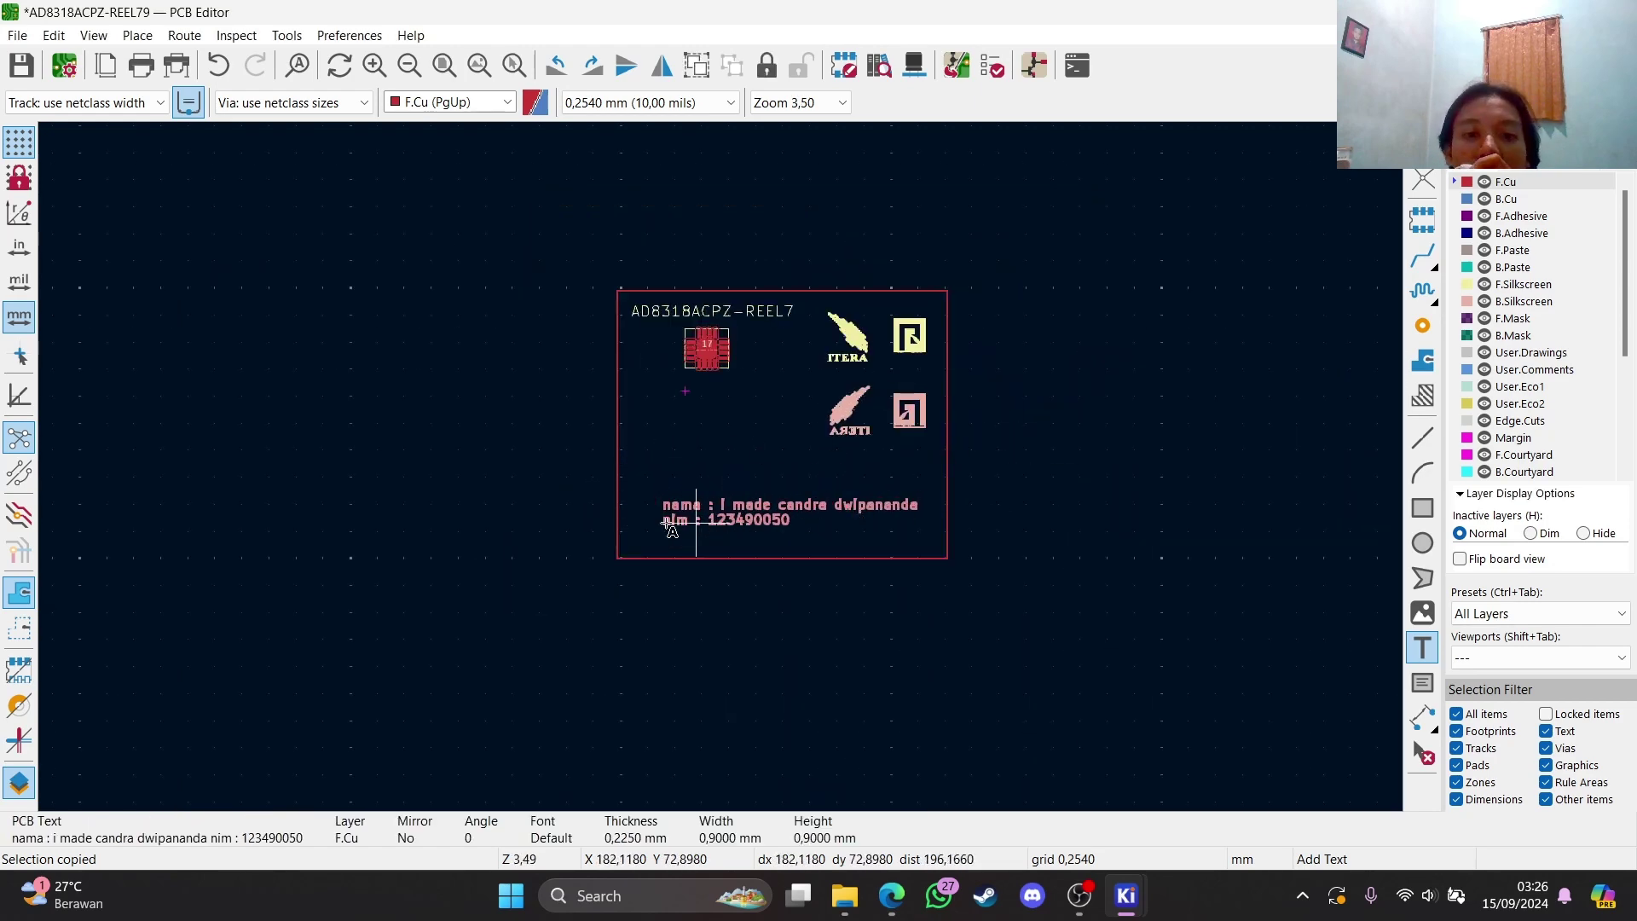
key(m)
click(665, 497)
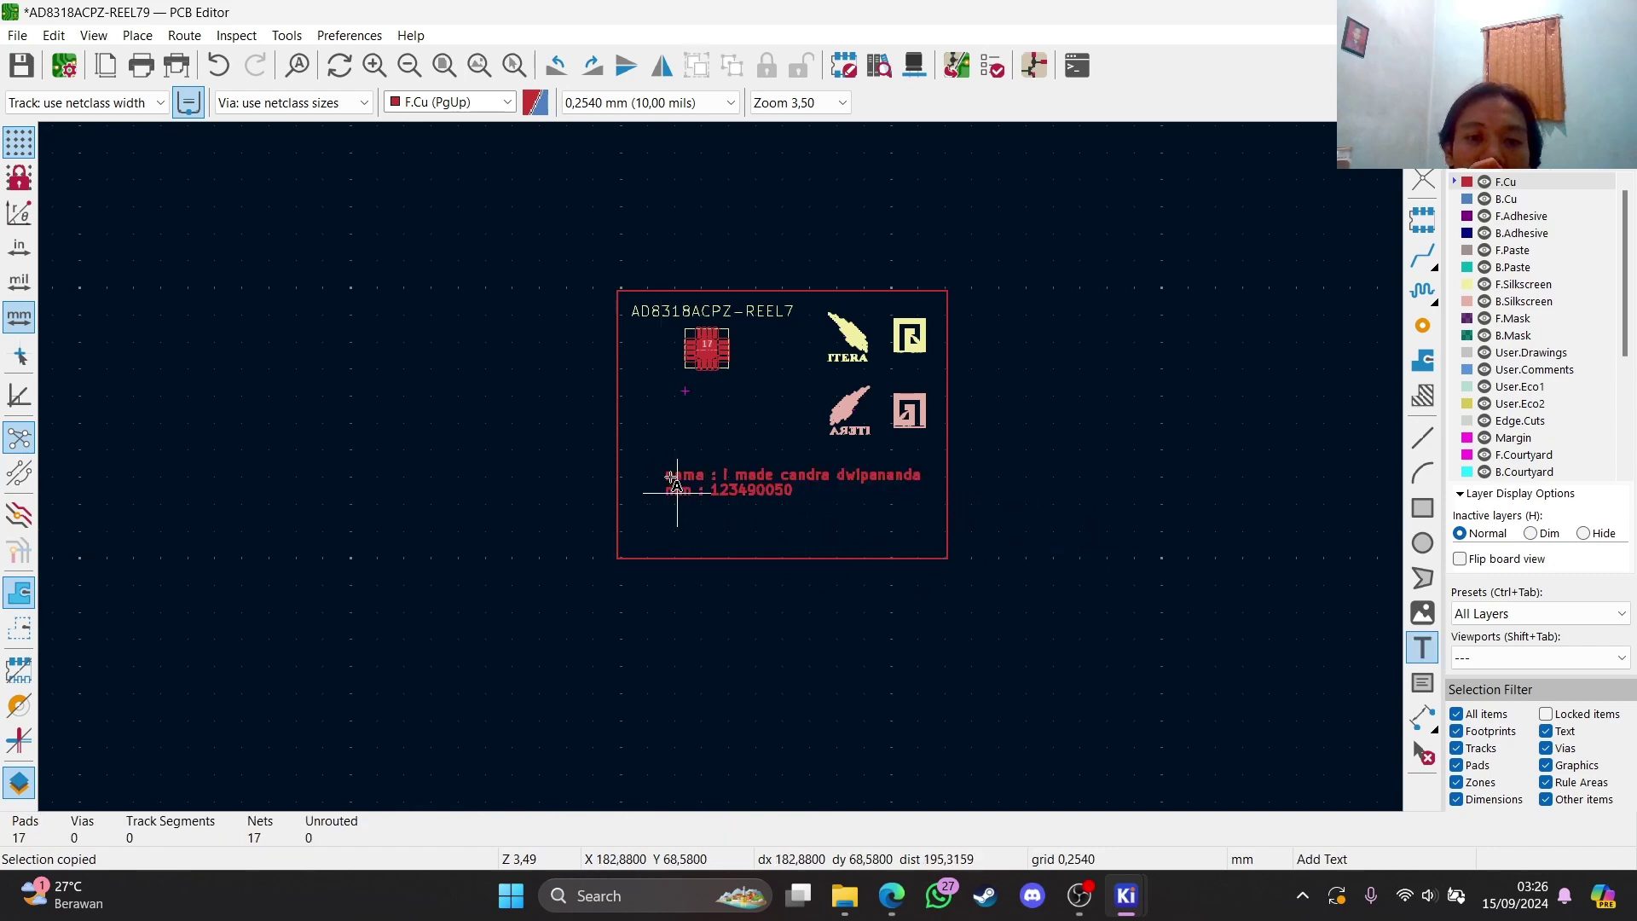
drag(603, 428, 952, 524)
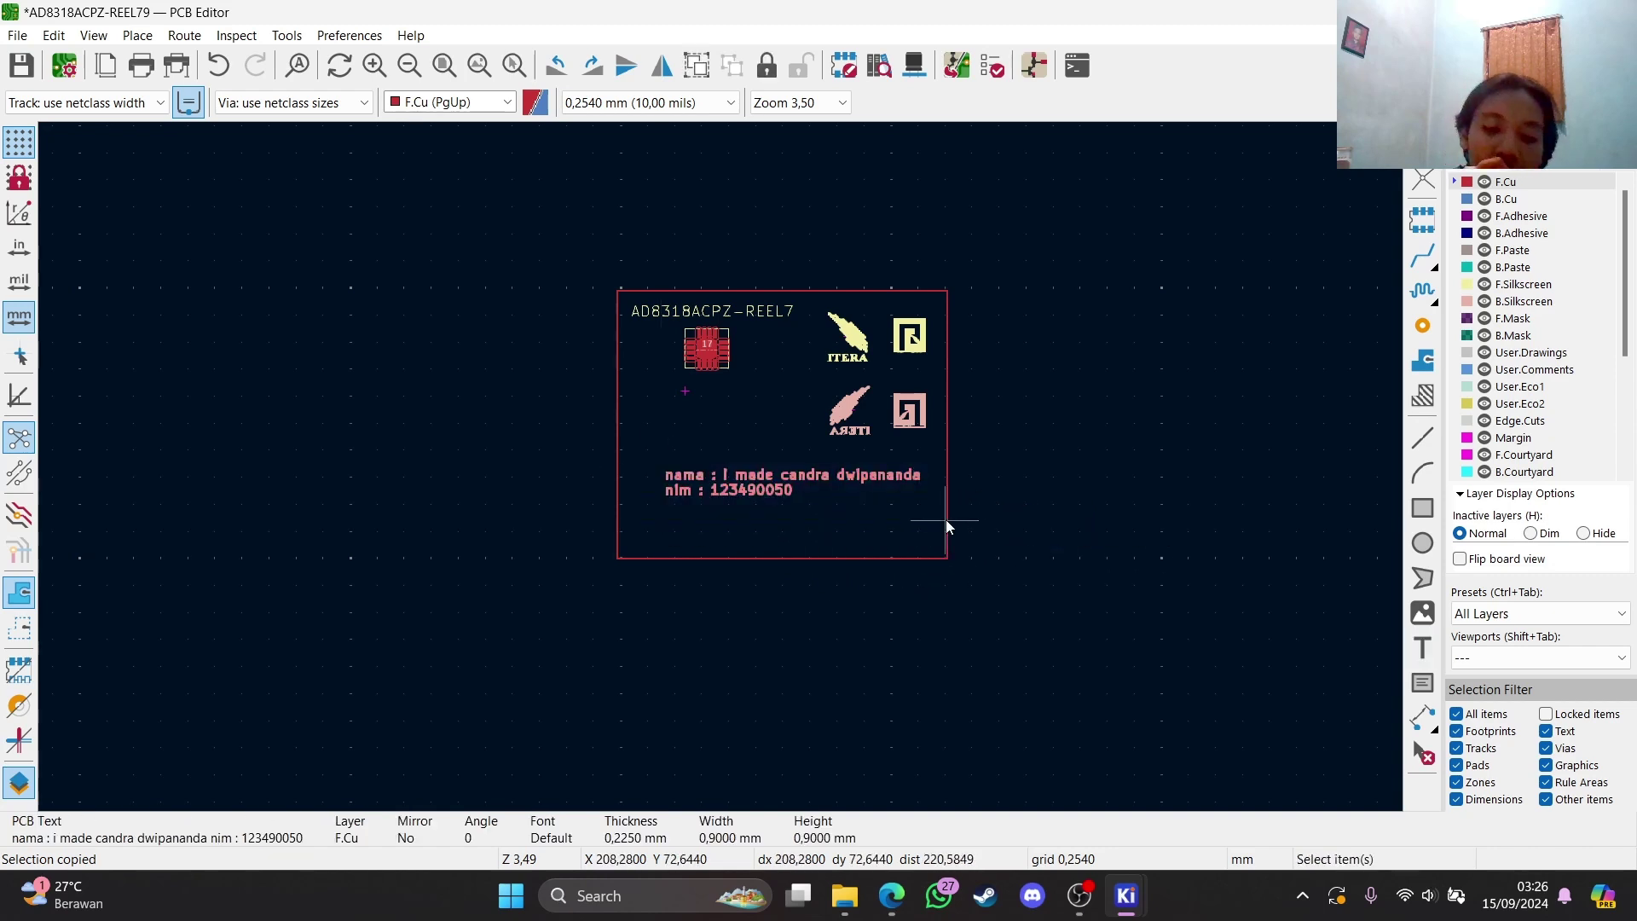
key(ctrl+v)
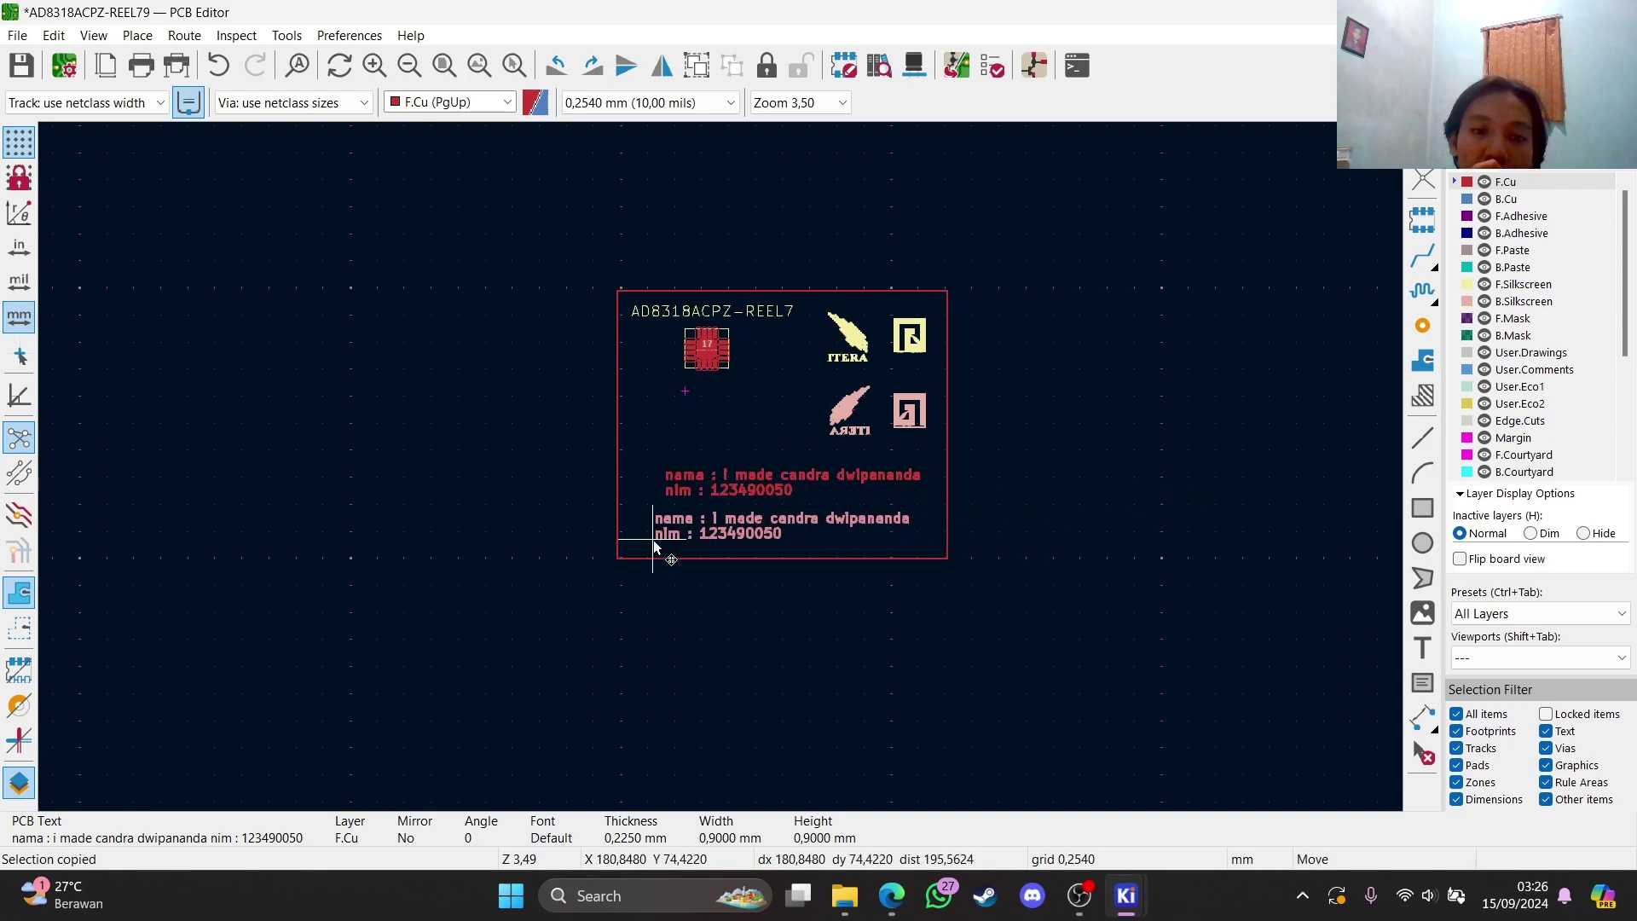
click(654, 540)
Flip the duplicate name/NIM text to B.Cu, mirrored, and set it below the front text
mouse_move(683, 534)
mouse_down()
mouse_move(841, 578)
mouse_move(669, 540)
mouse_up()
key(f)
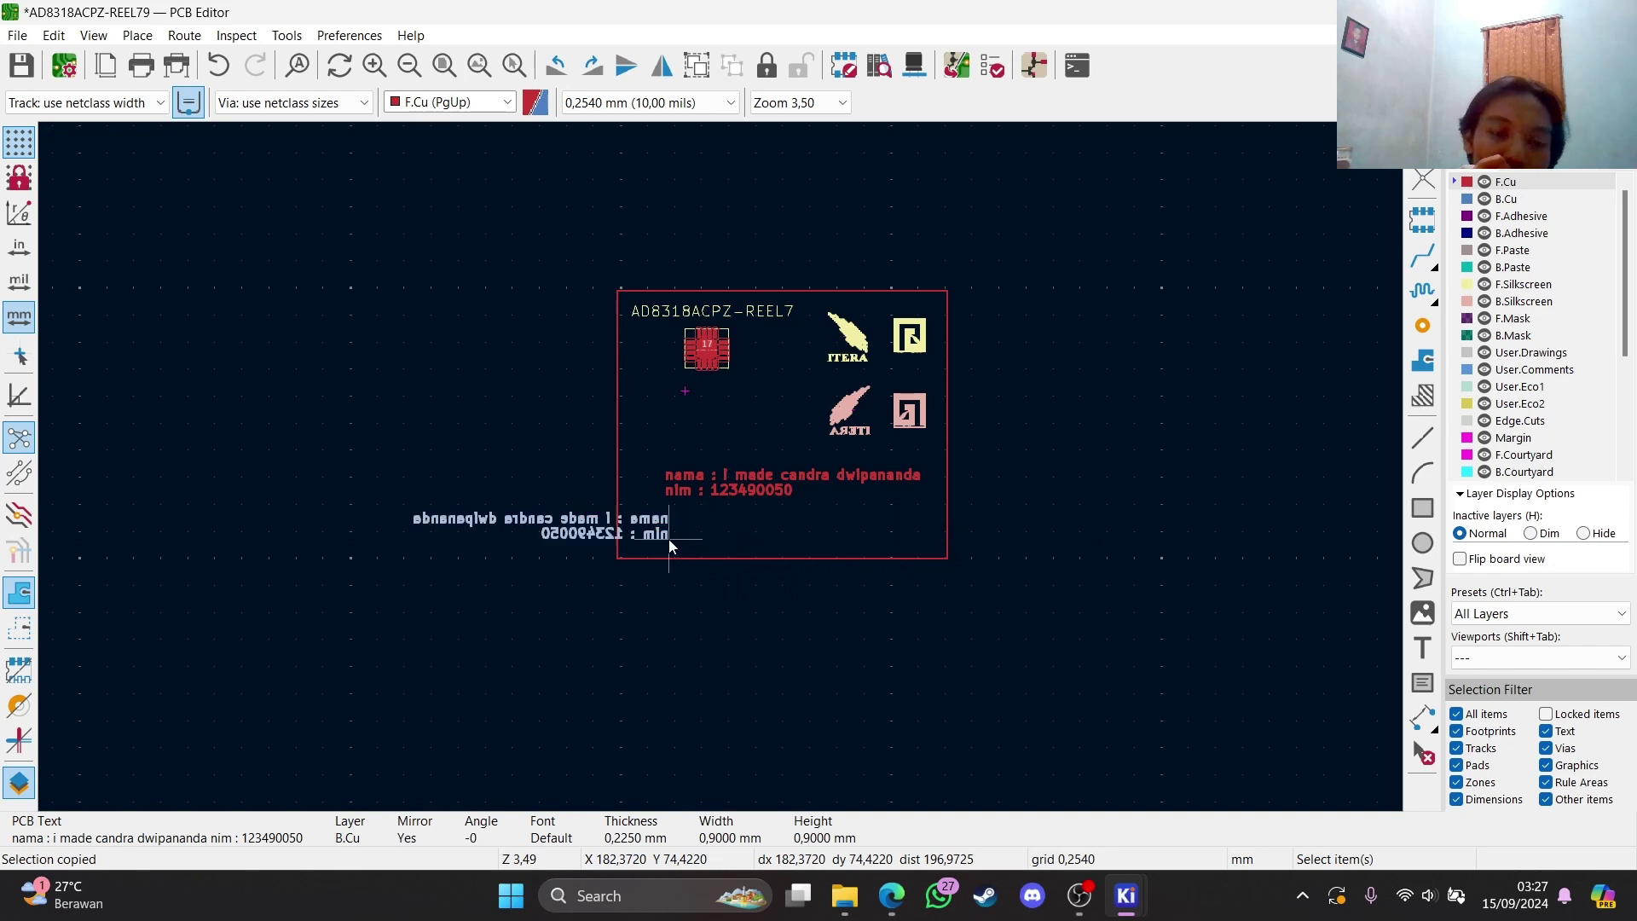
key(m)
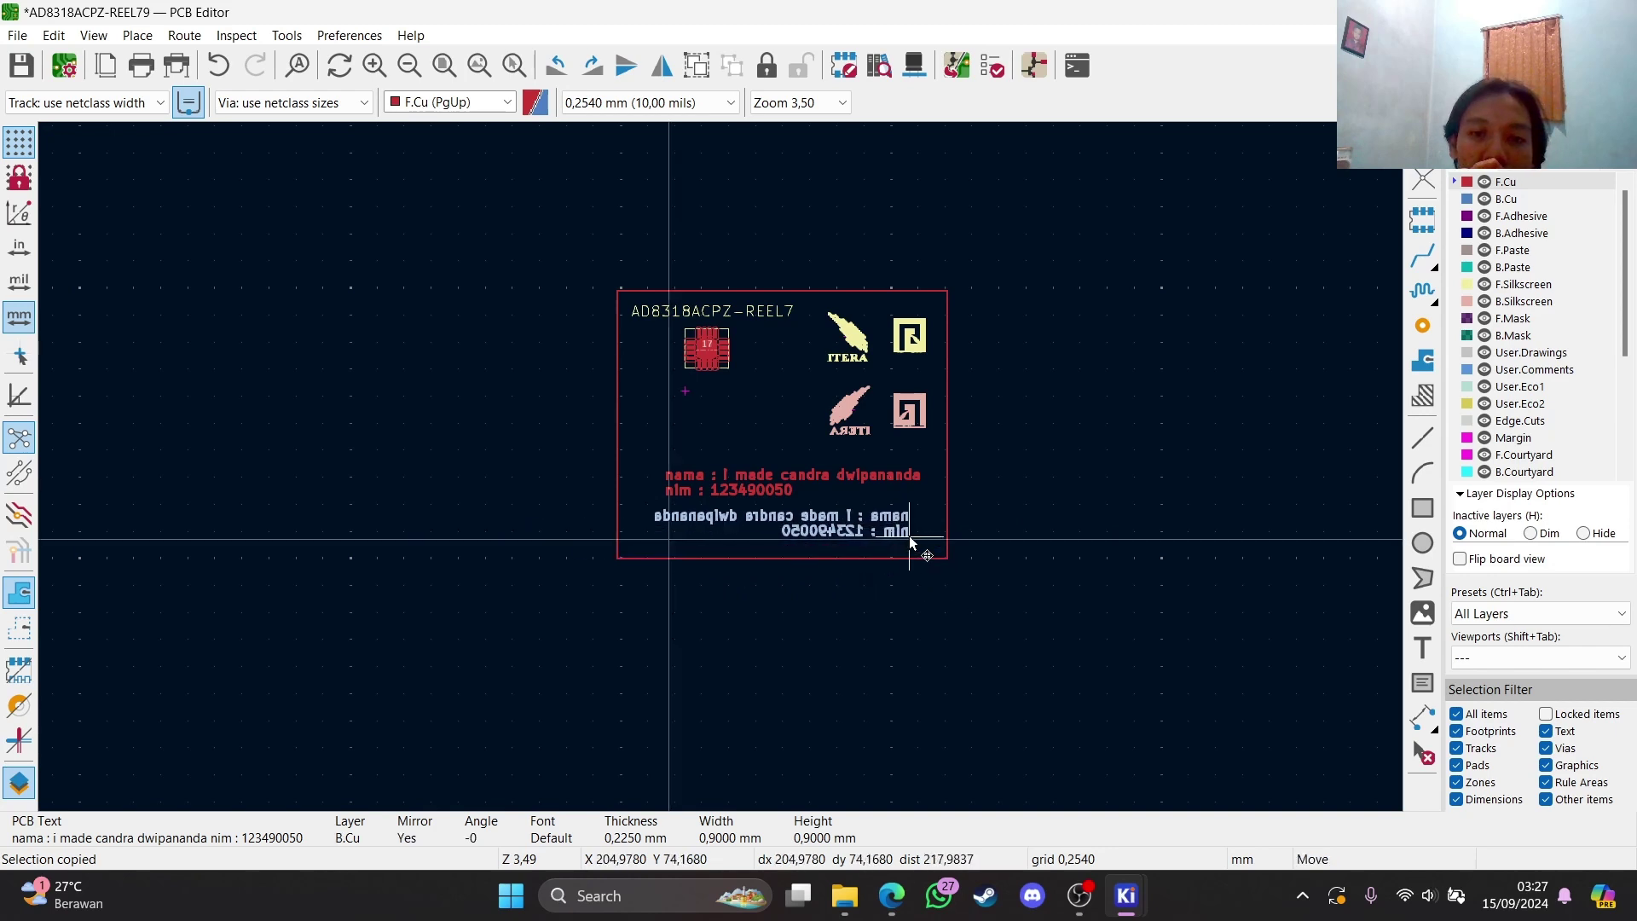
click(909, 543)
Zoom around the layout and open the board in the 3D Viewer
scroll(721, 467, up, 3)
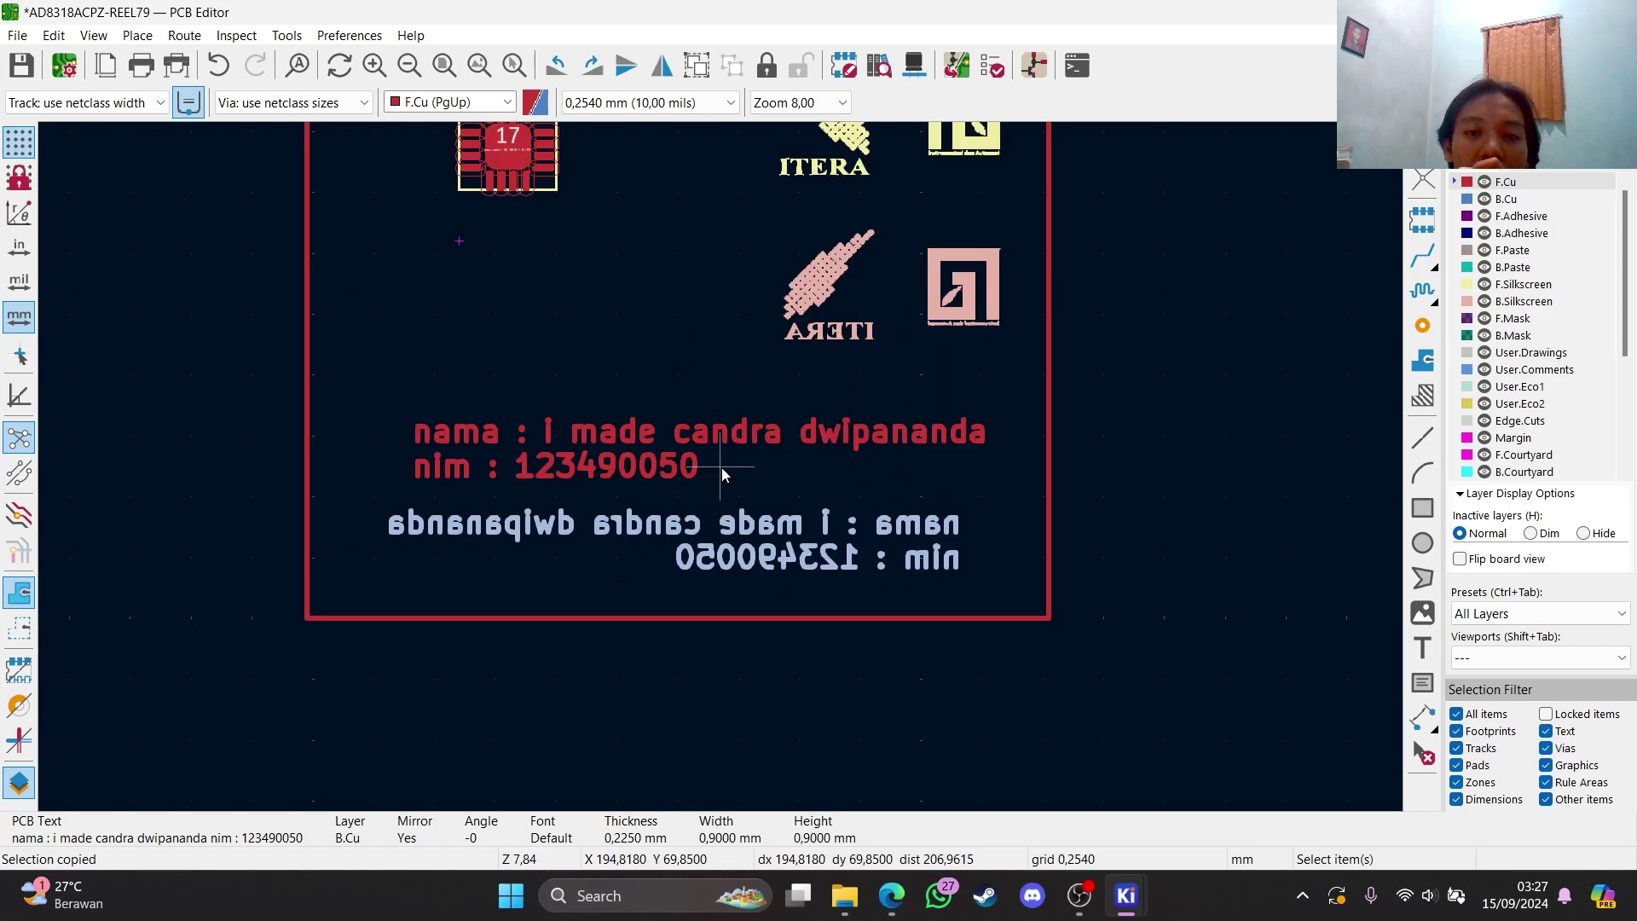
scroll(622, 452, down, 3)
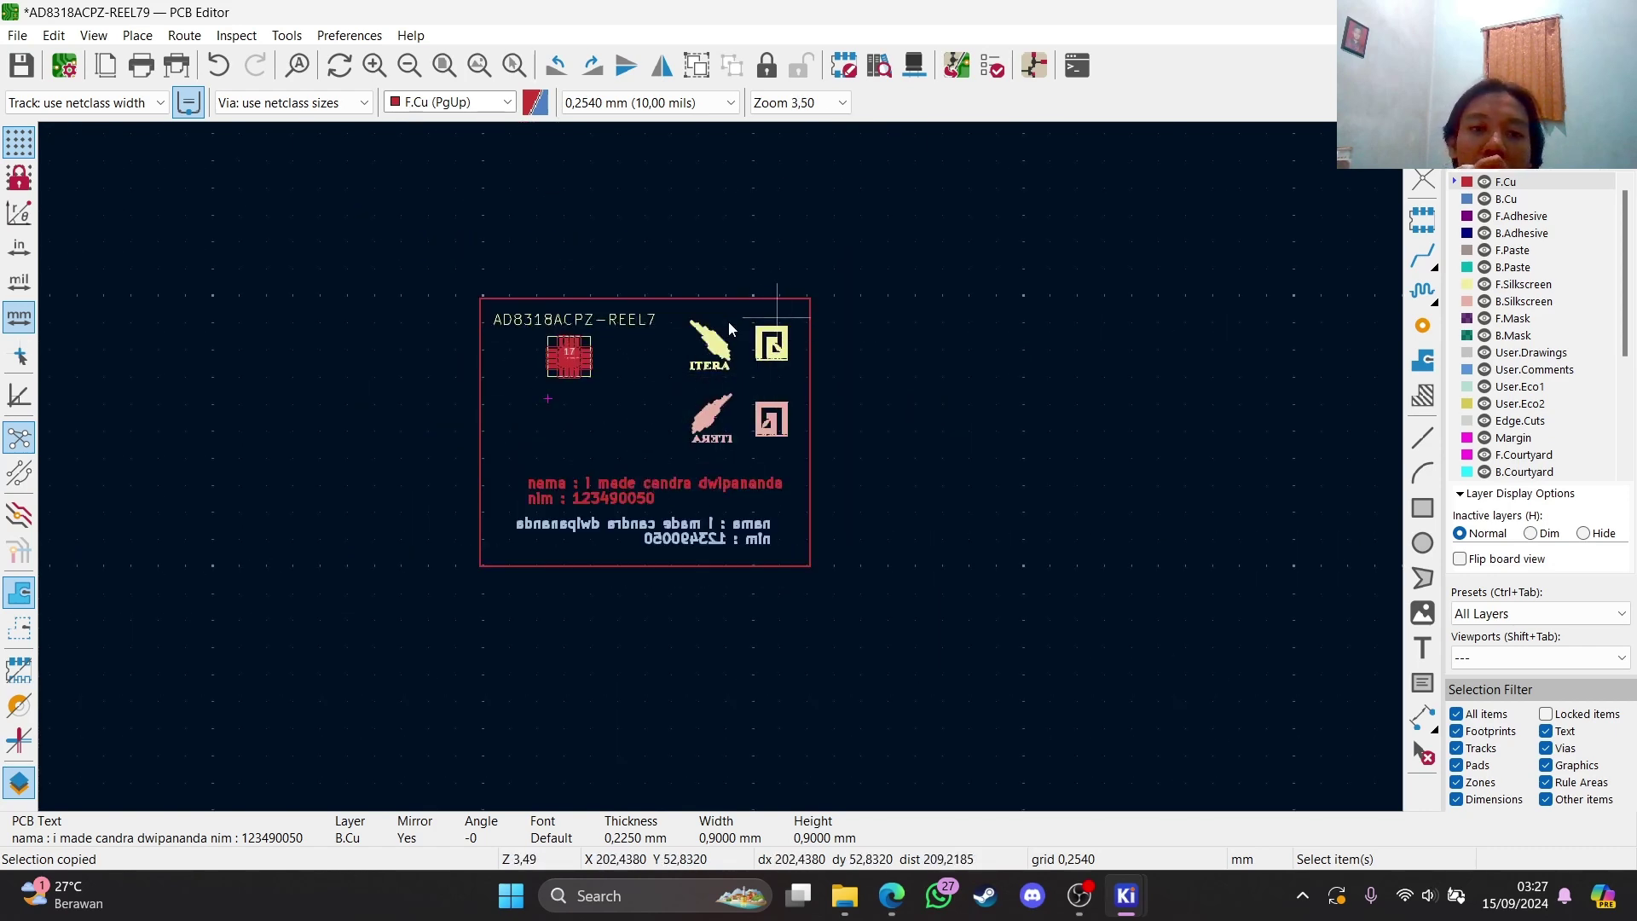
scroll(728, 320, up, 2)
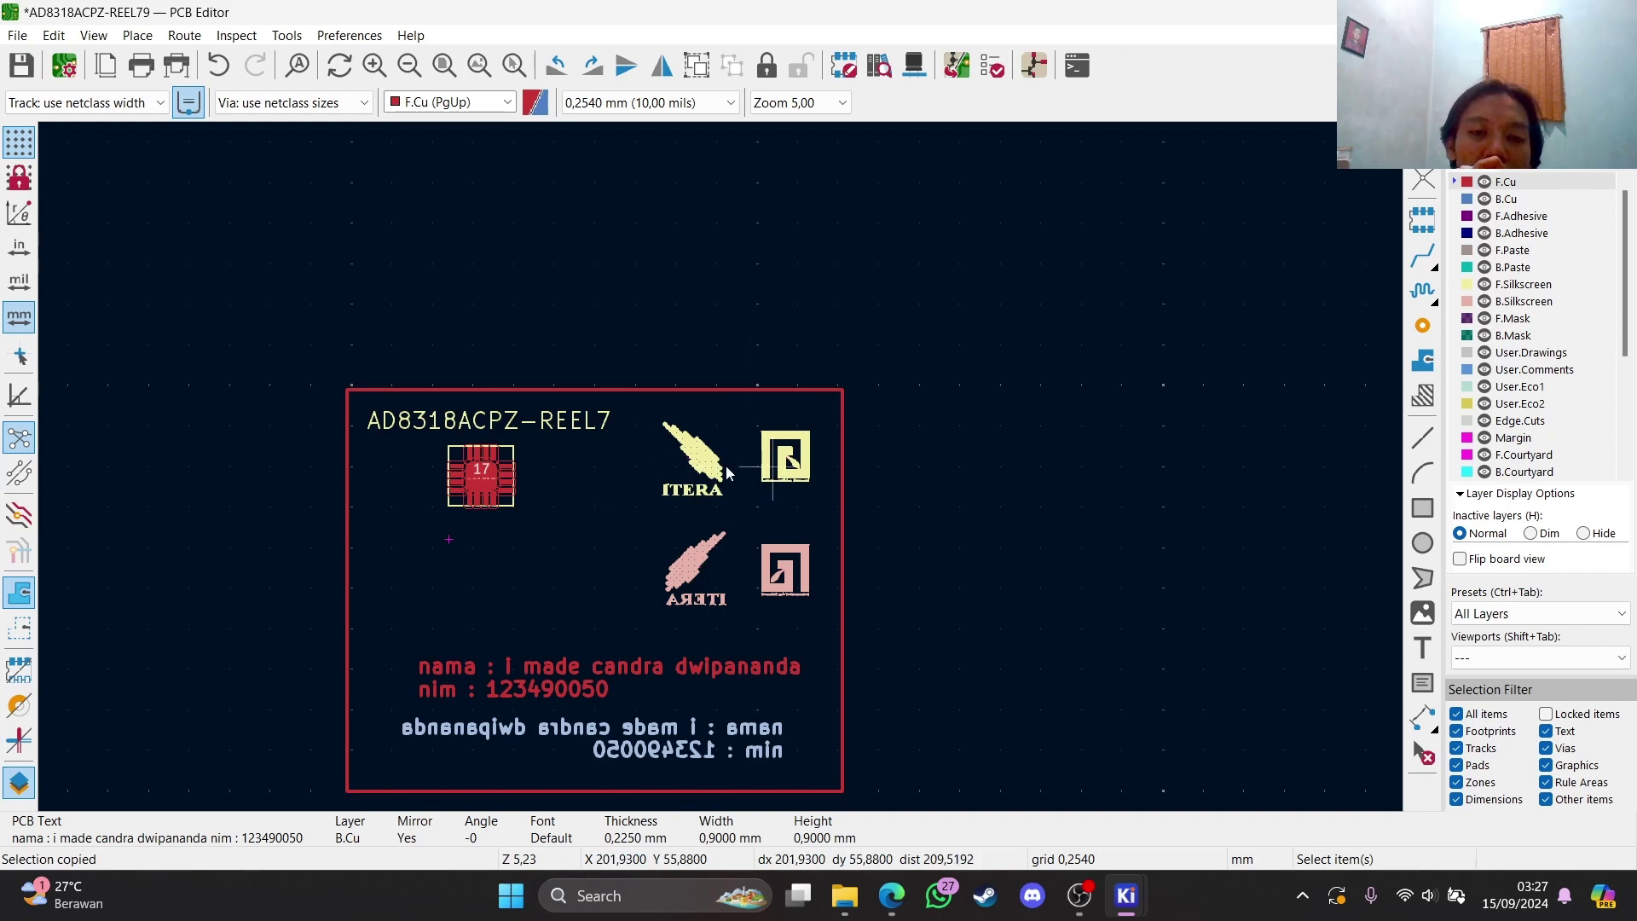
scroll(720, 470, down, 3)
scroll(721, 467, up, 3)
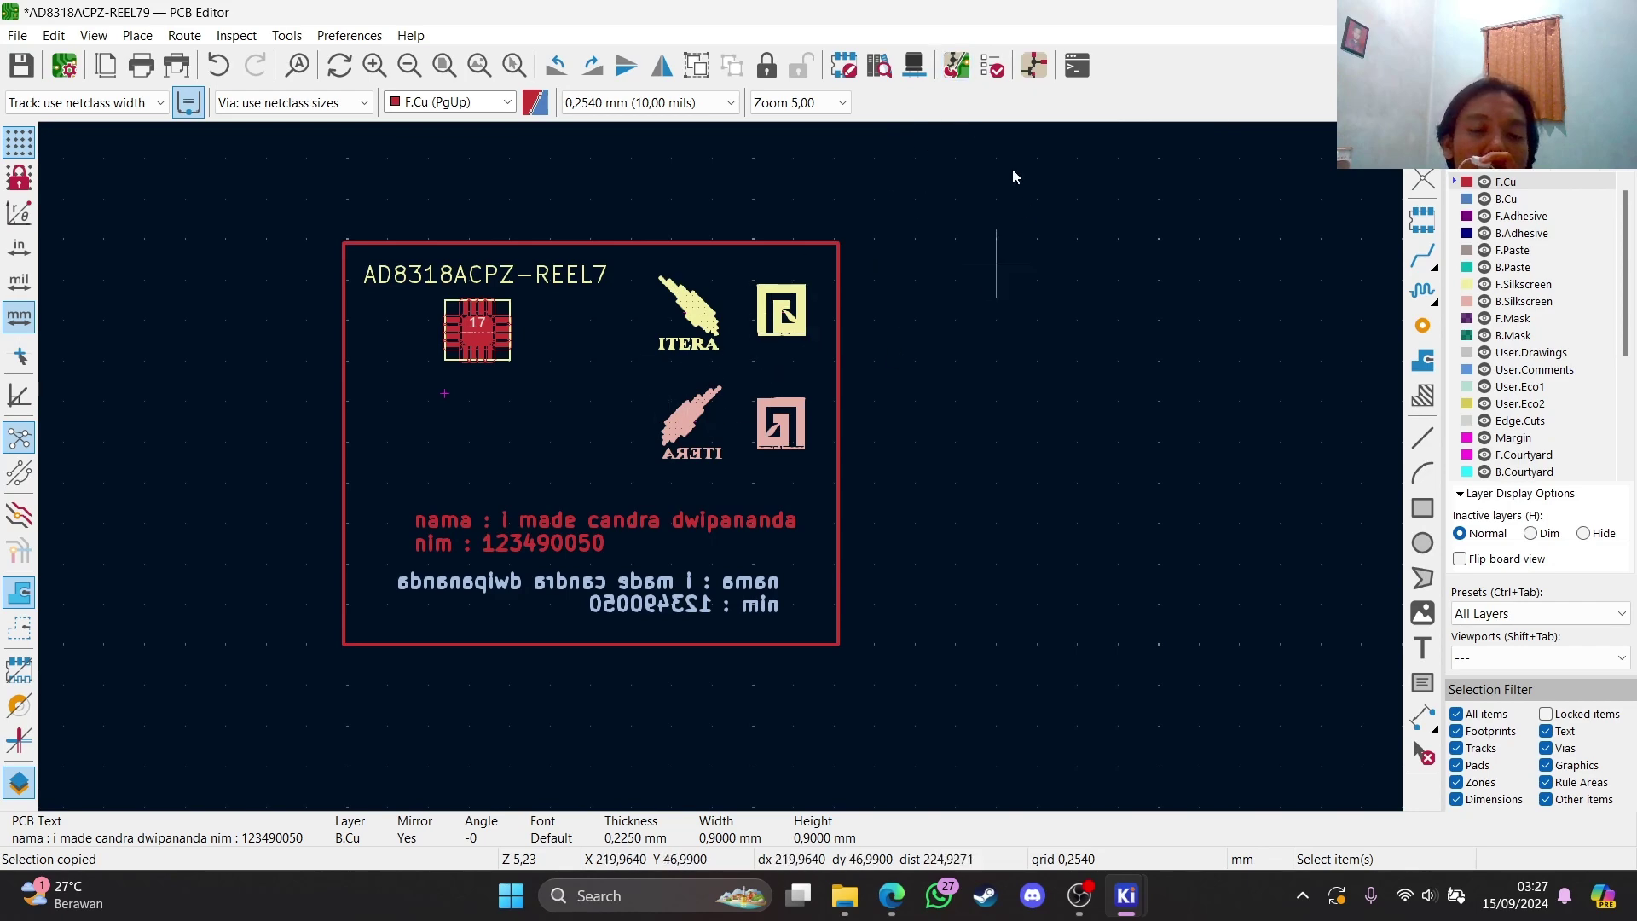
click(913, 66)
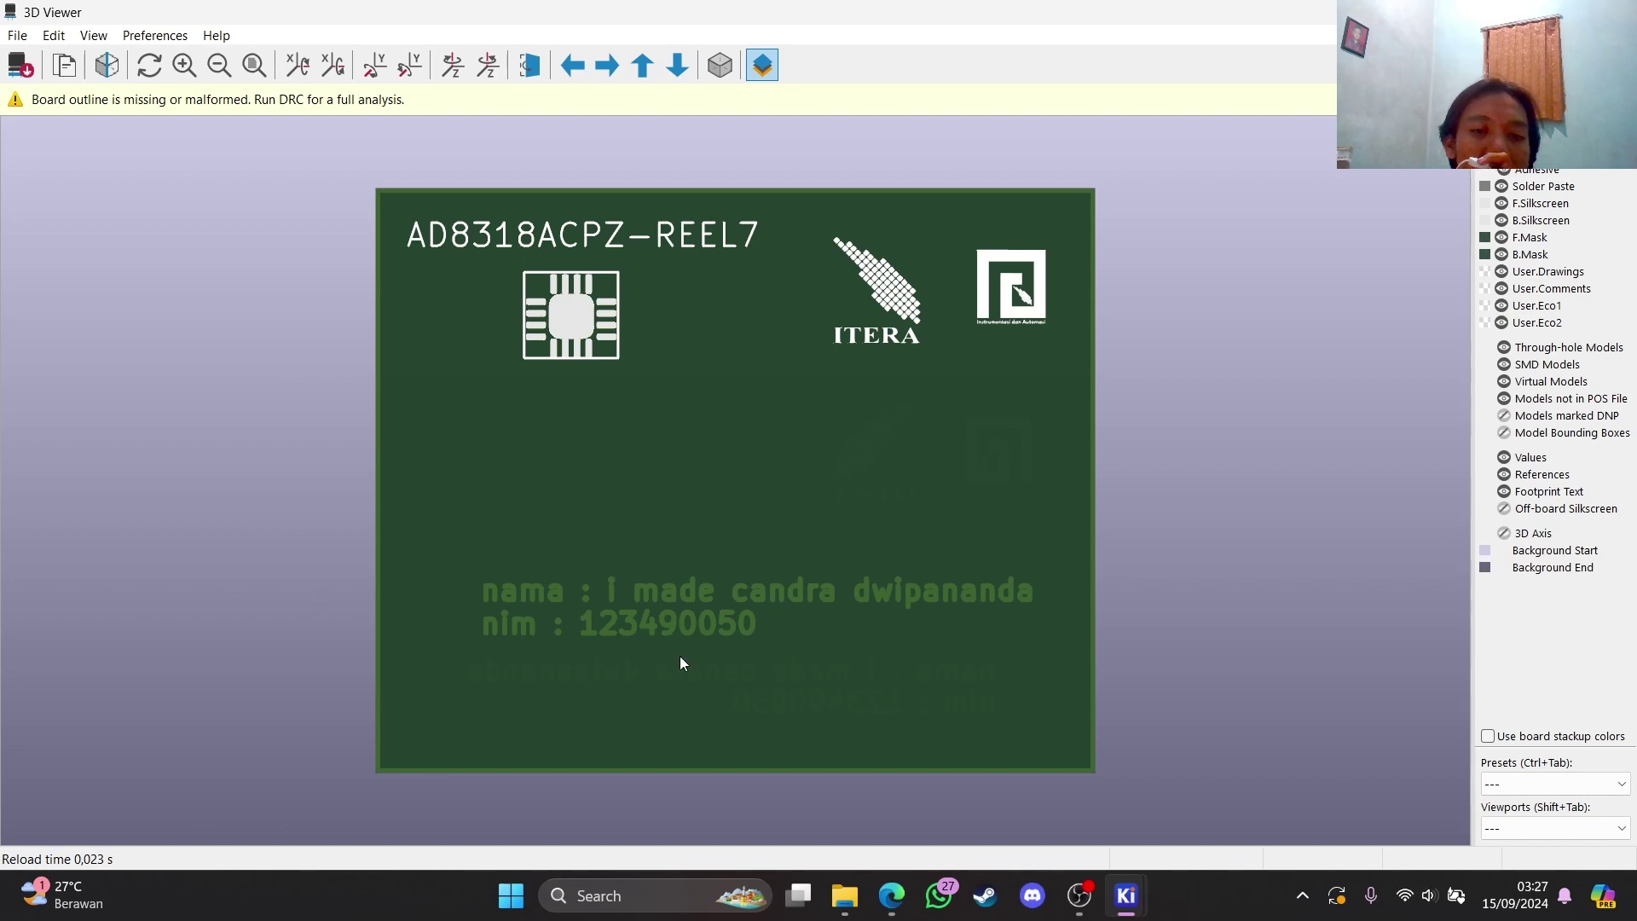
Orbit the 3D board to inspect the logos and name text on both sides, then close the viewer
drag(493, 445, 1472, 478)
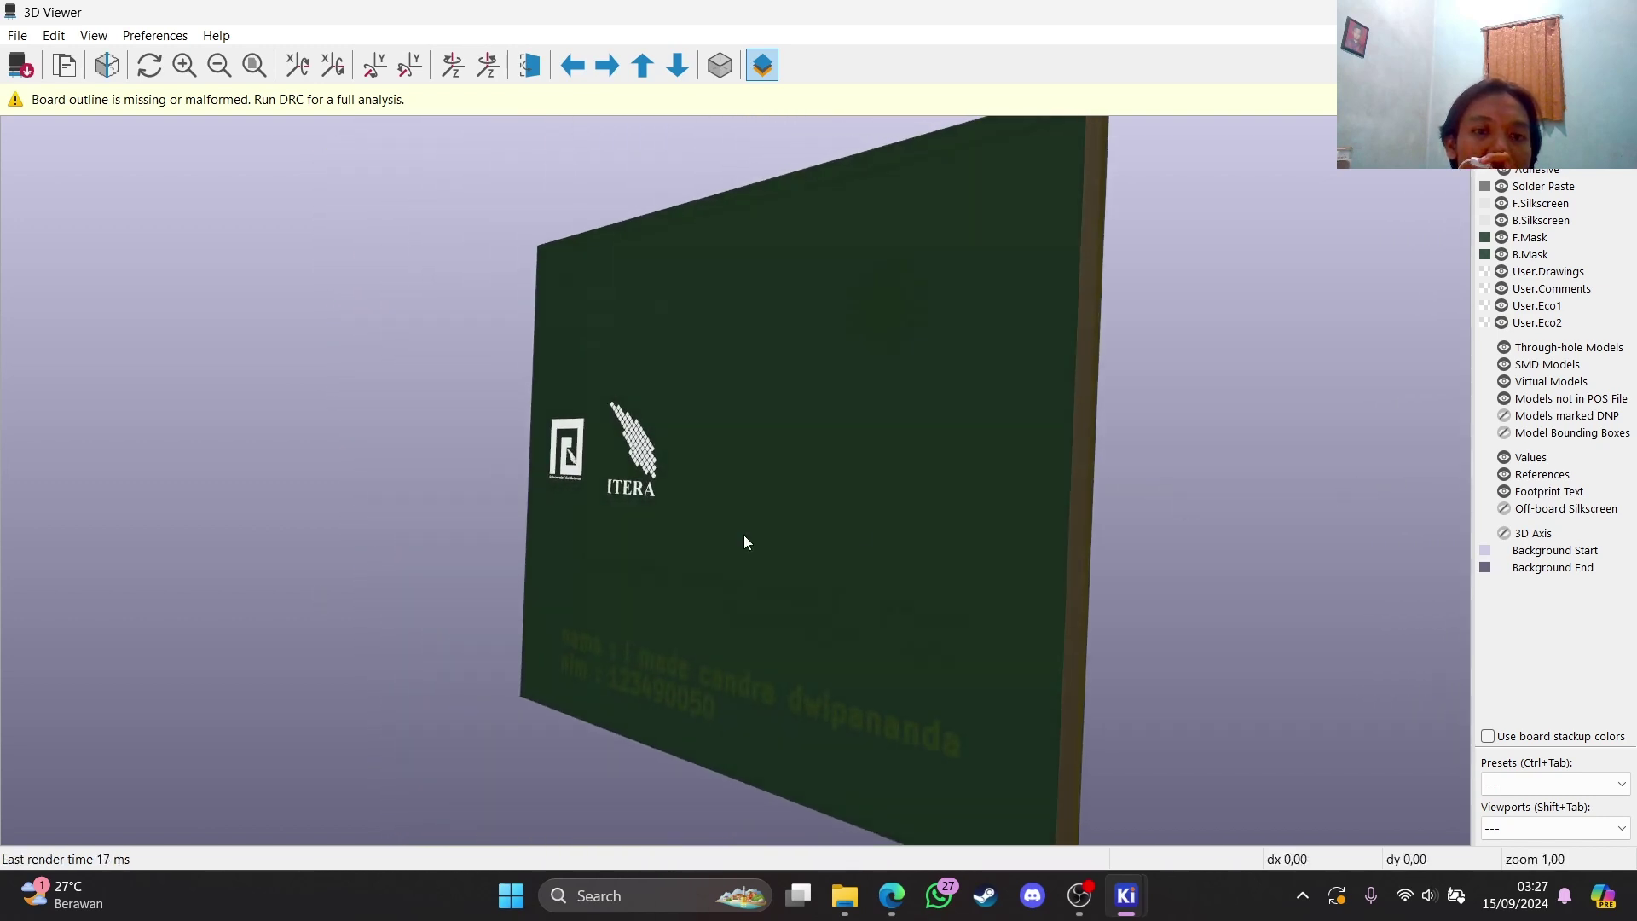
drag(745, 540, 943, 607)
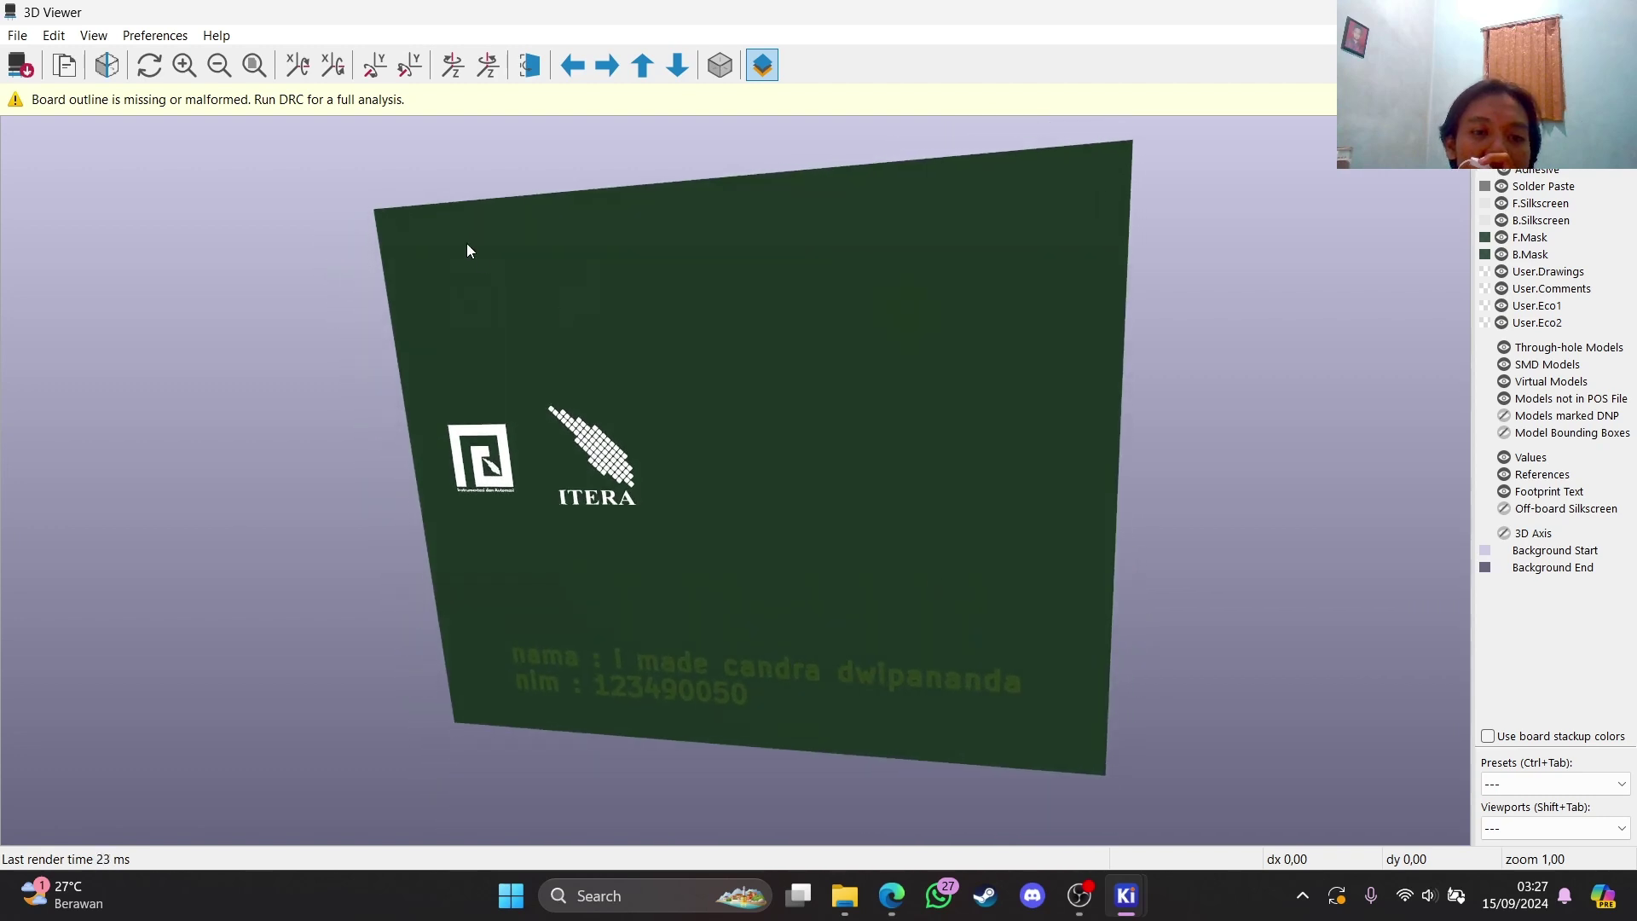
drag(468, 248, 573, 241)
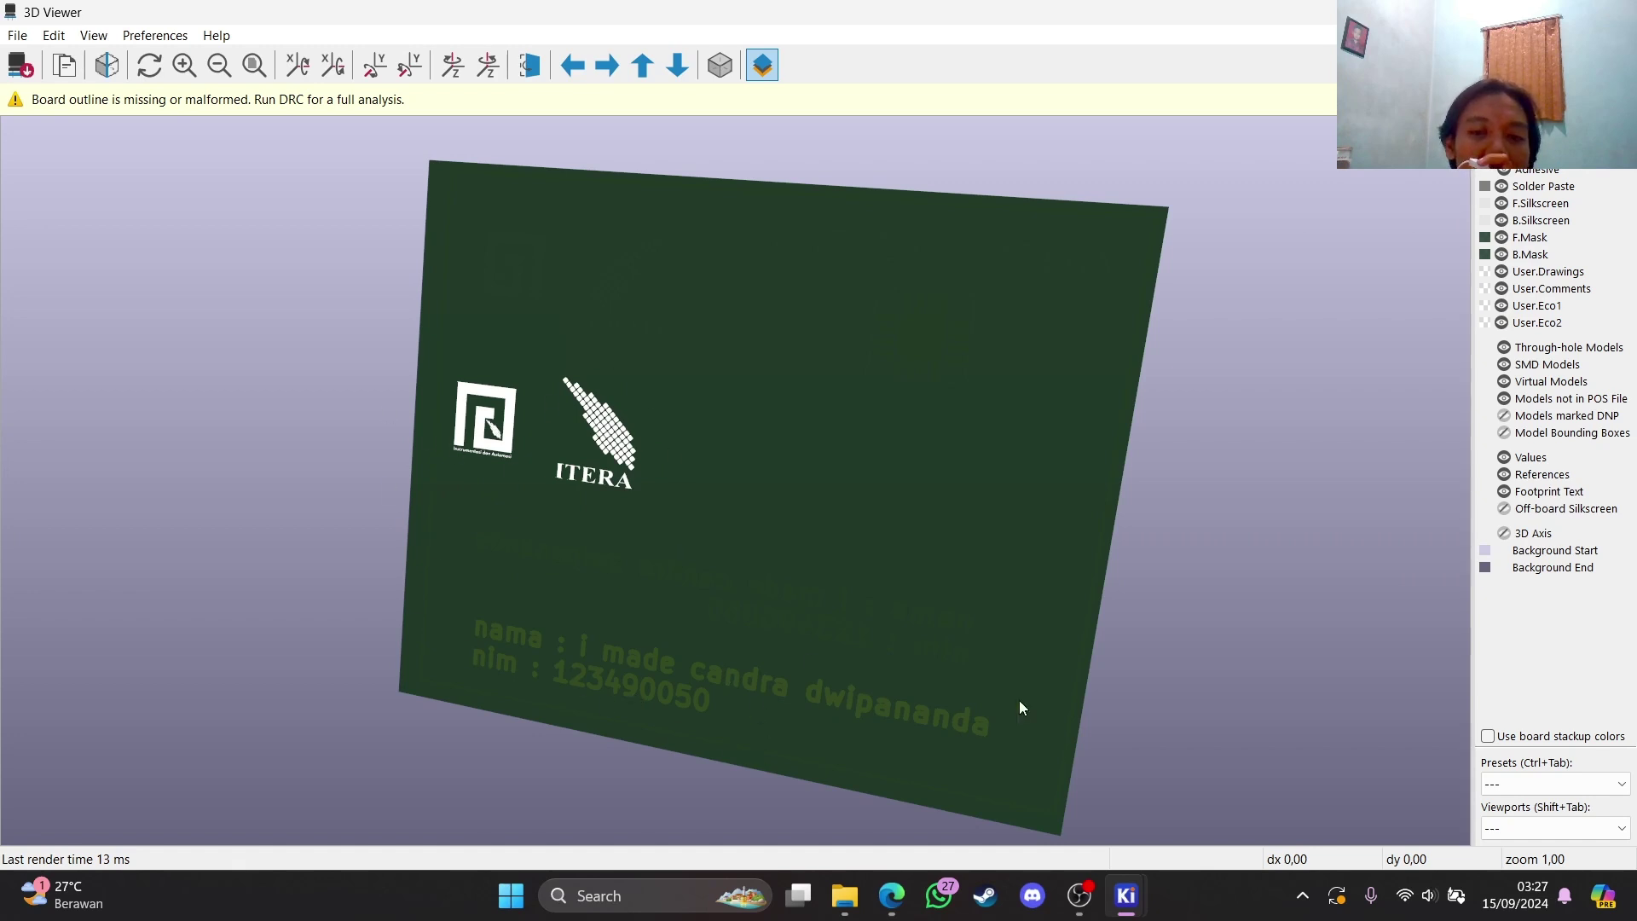
drag(1019, 705, 650, 340)
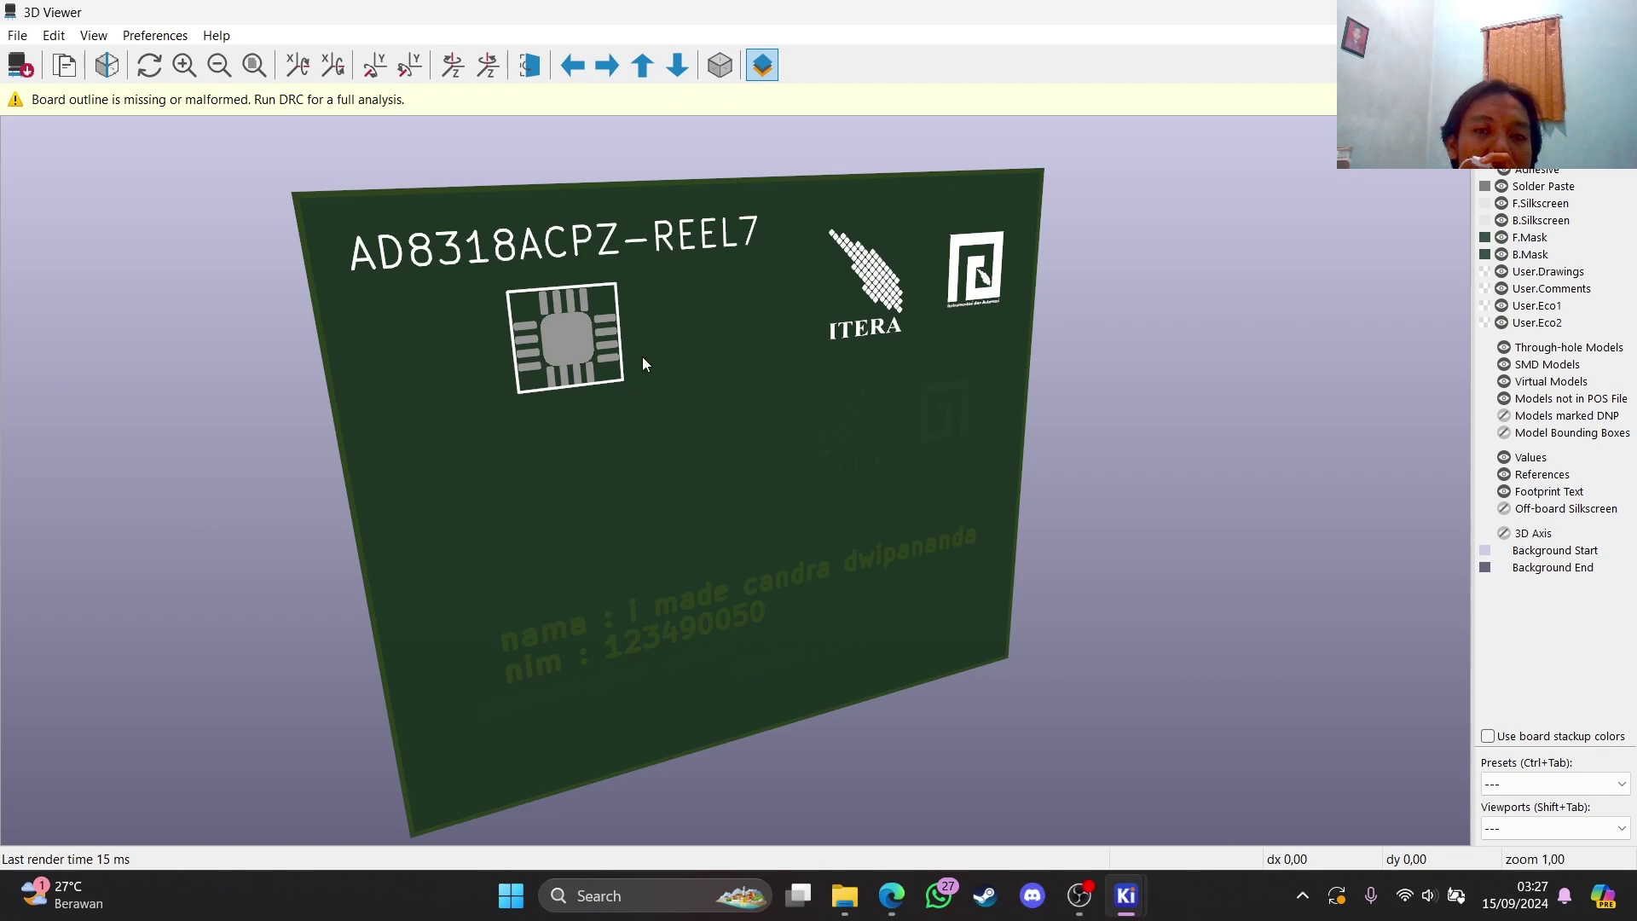
drag(623, 539, 627, 411)
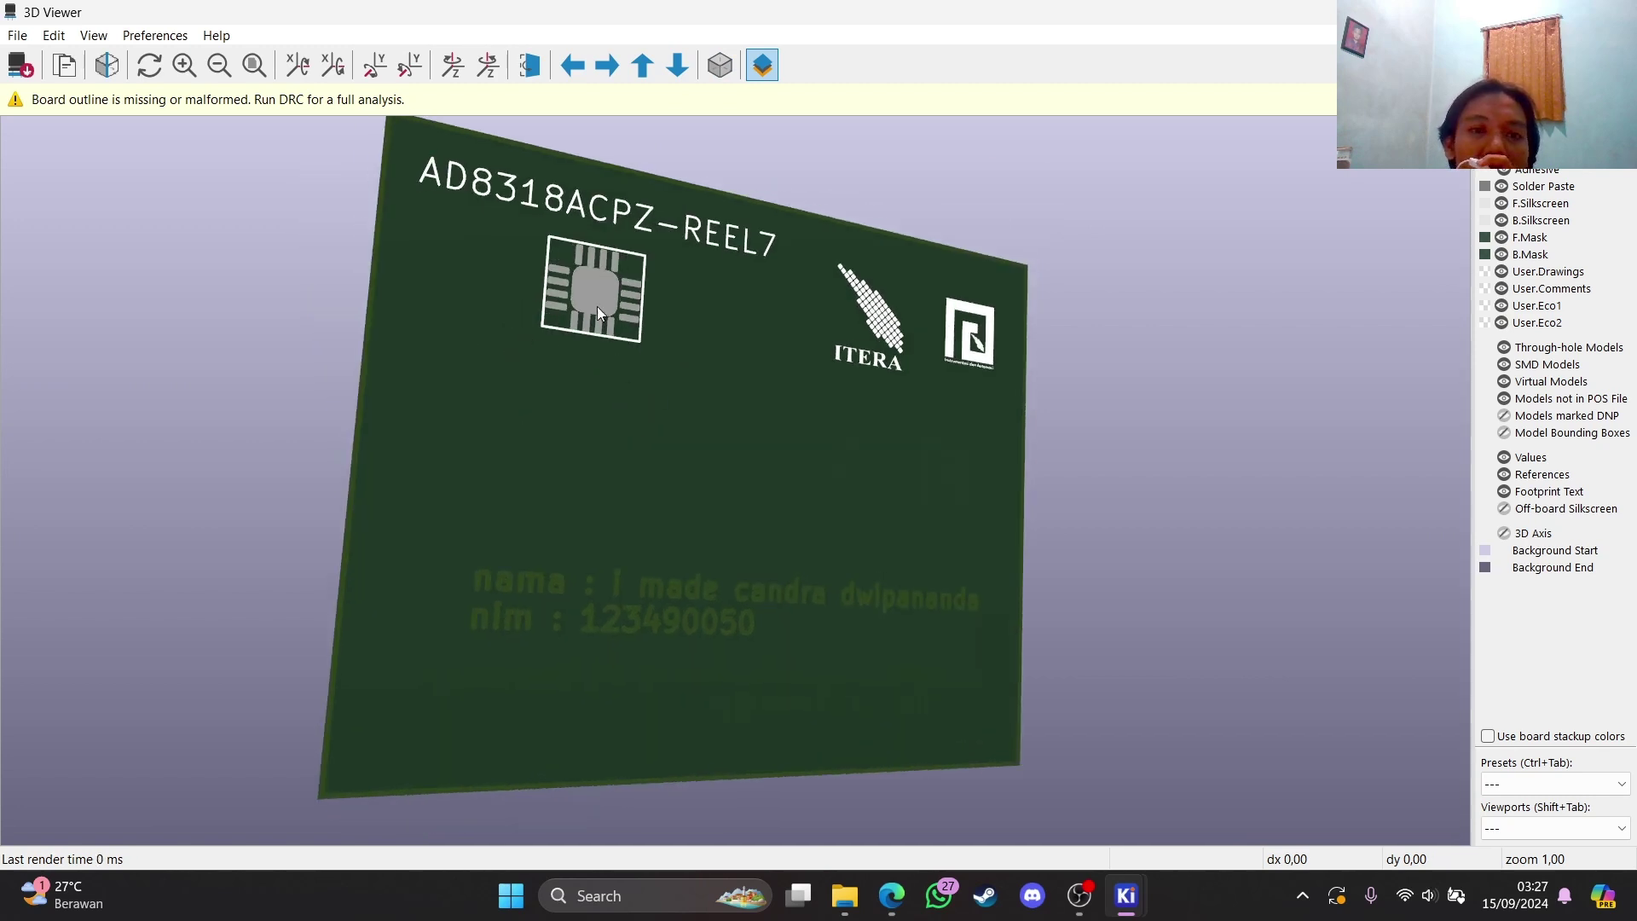
drag(684, 421, 810, 353)
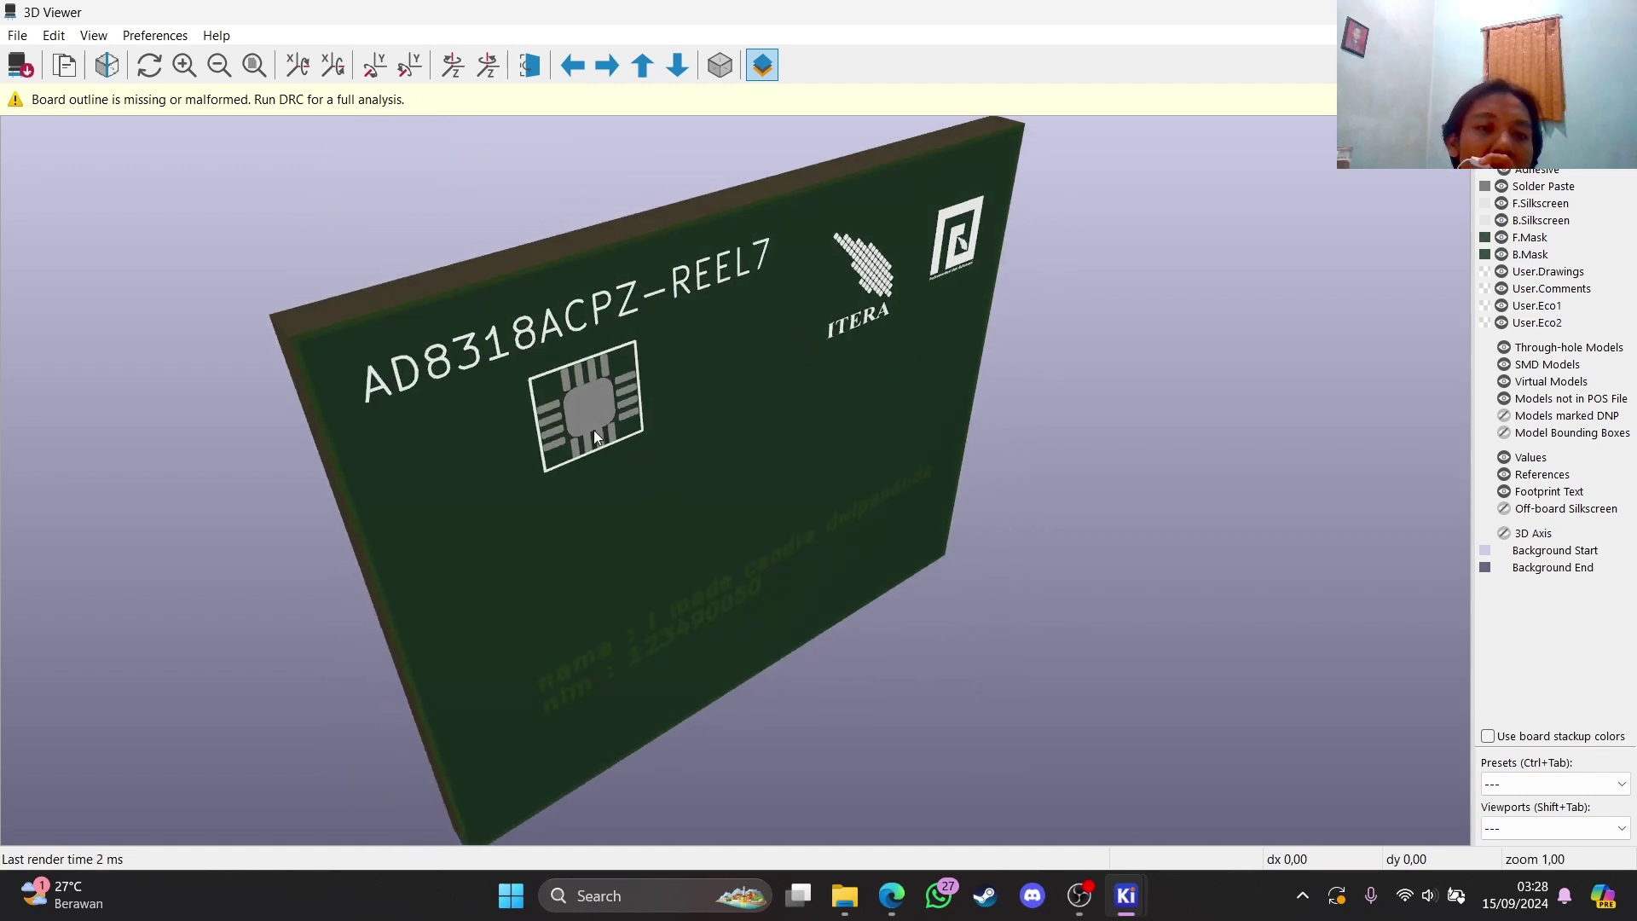
drag(777, 477, 680, 334)
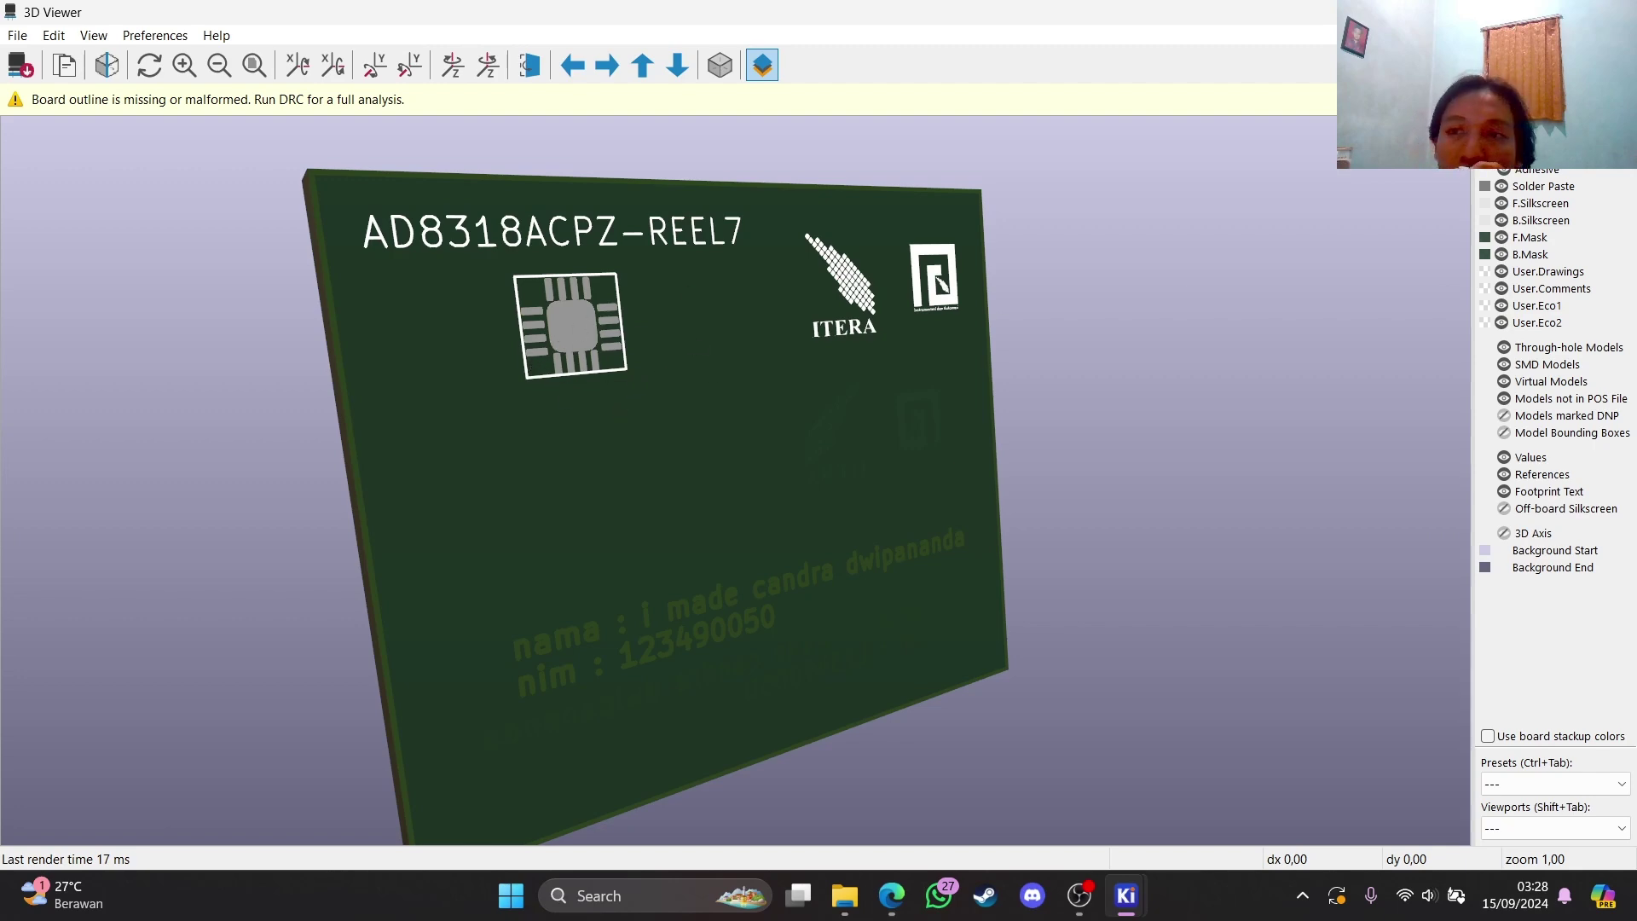
click(1616, 11)
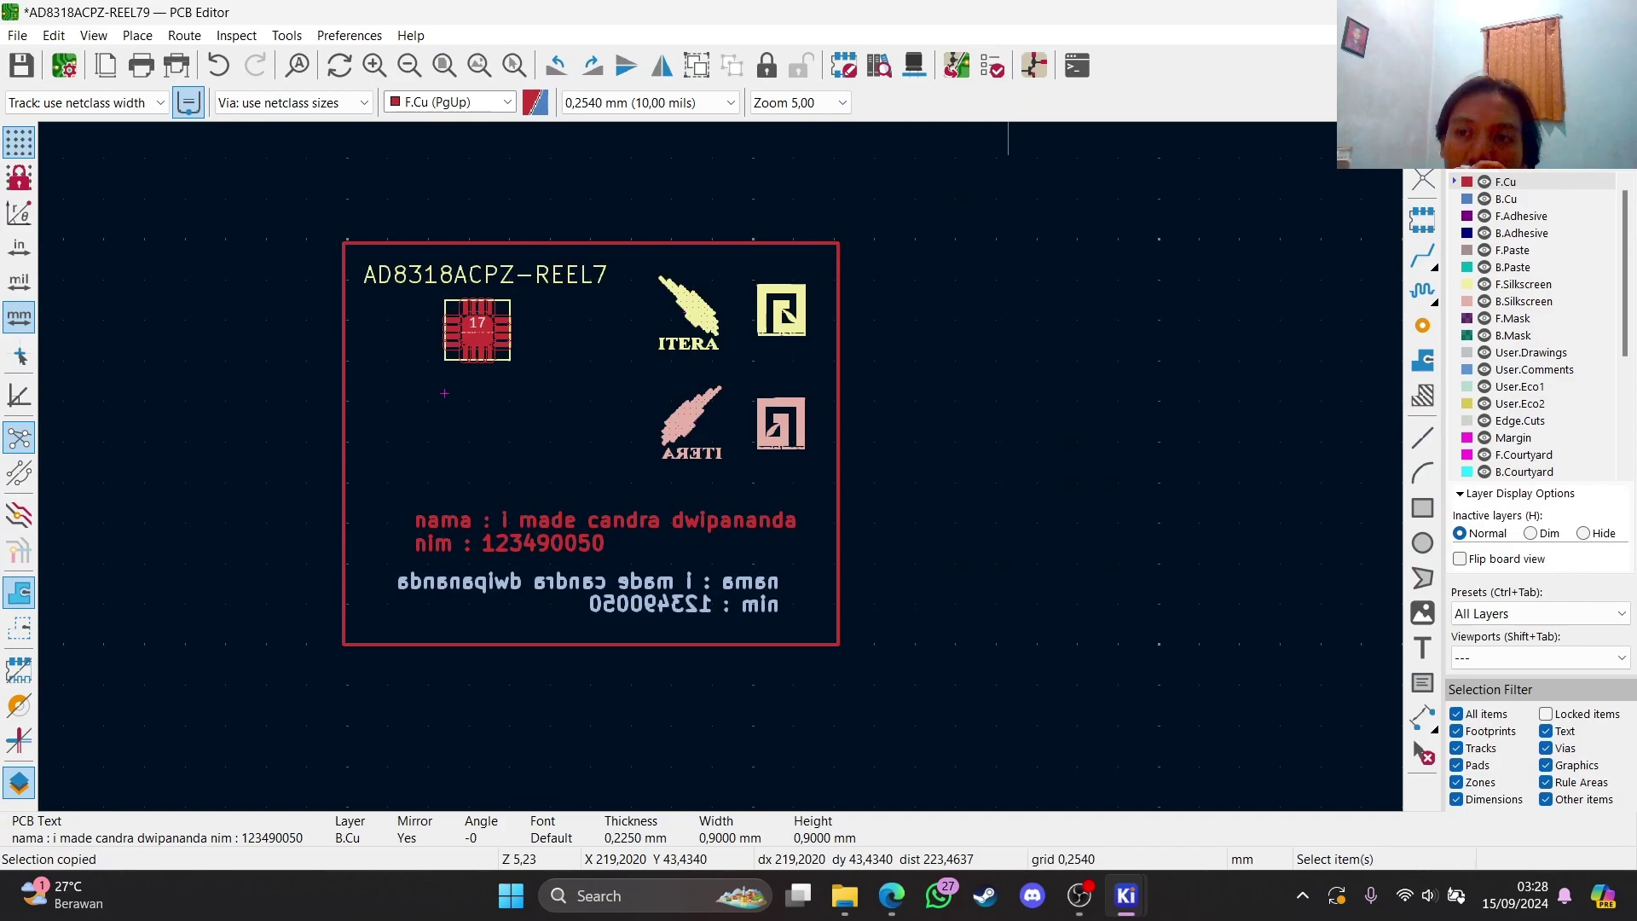
Close the PCB Editor, Footprint Editor and project manager, minimize the rest, and close the library browser
click(1538, 12)
click(1538, 12)
click(1538, 12)
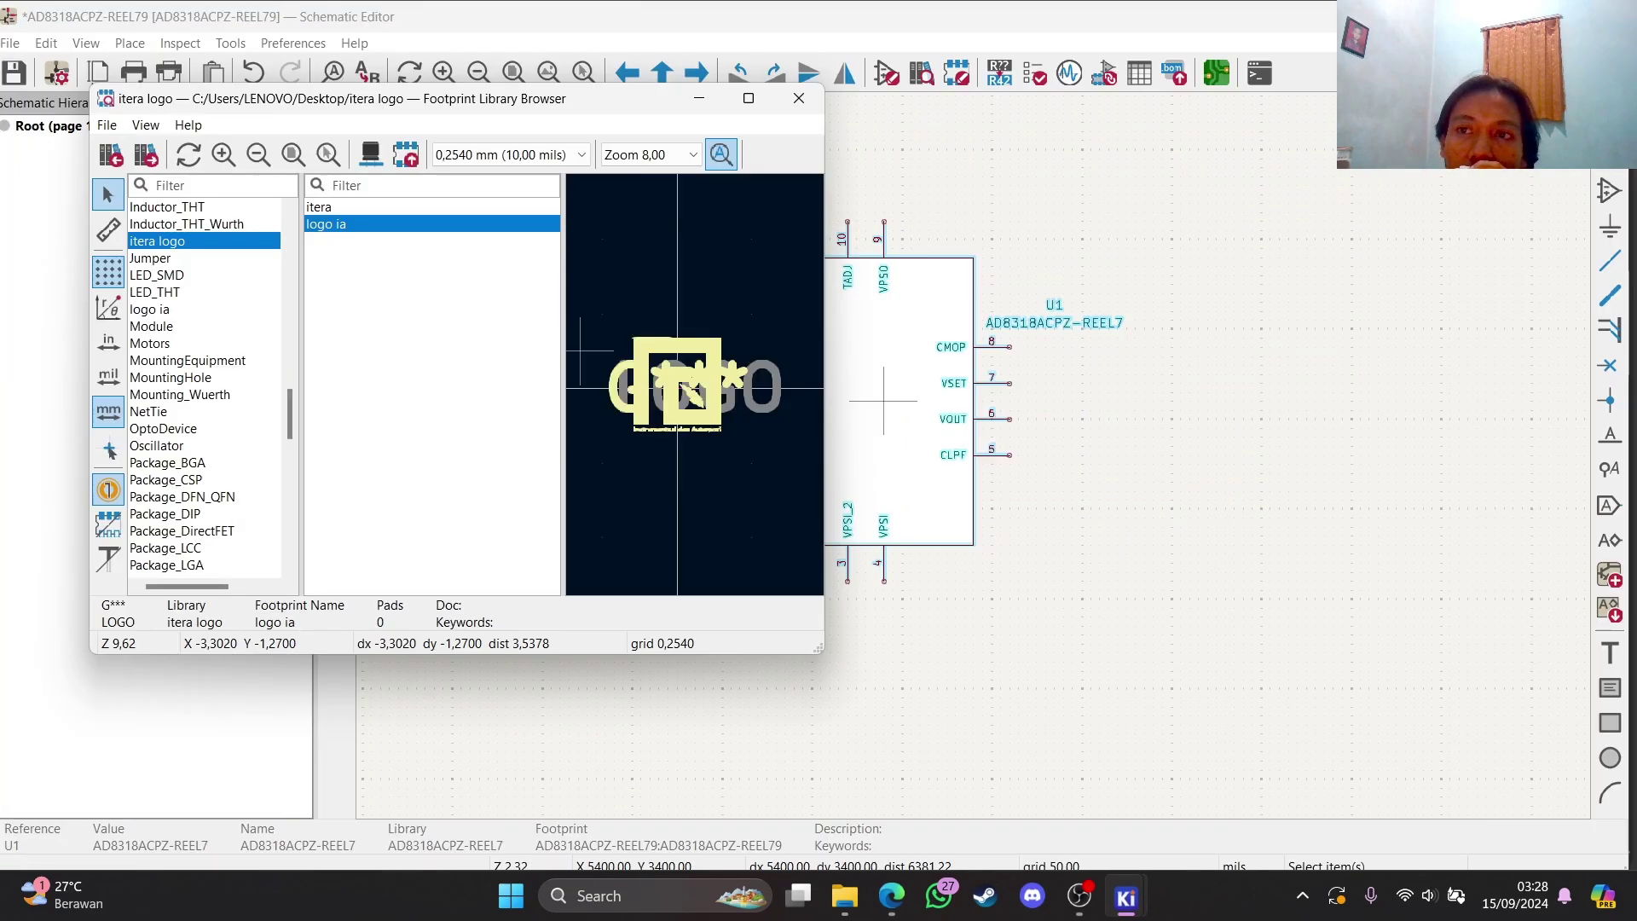
click(1538, 12)
click(1537, 12)
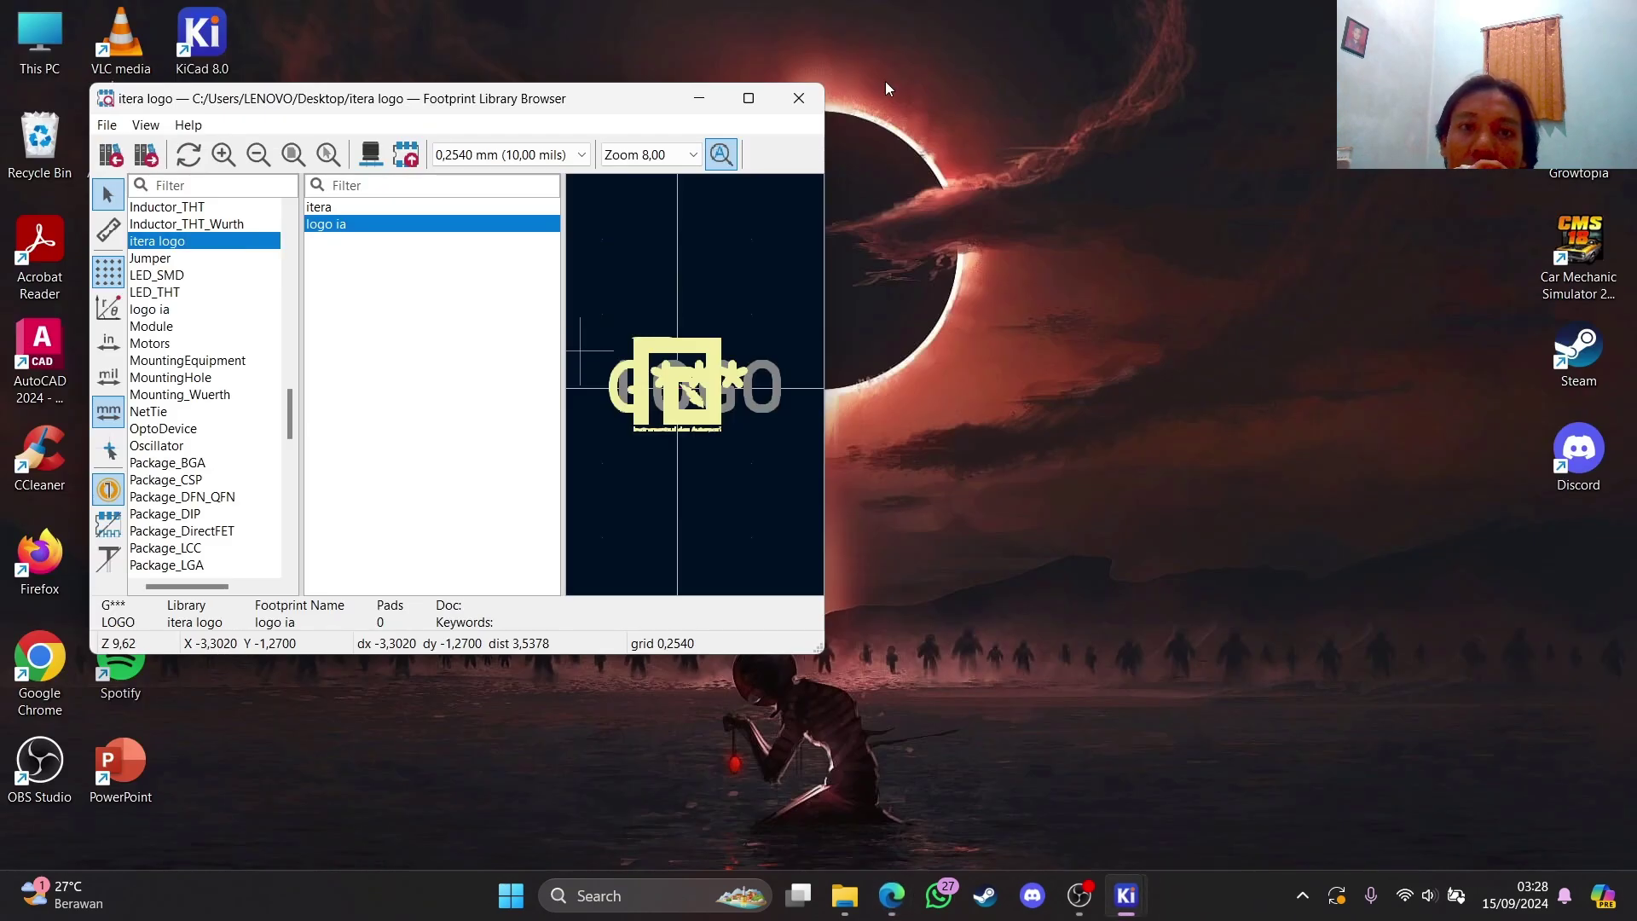
click(798, 97)
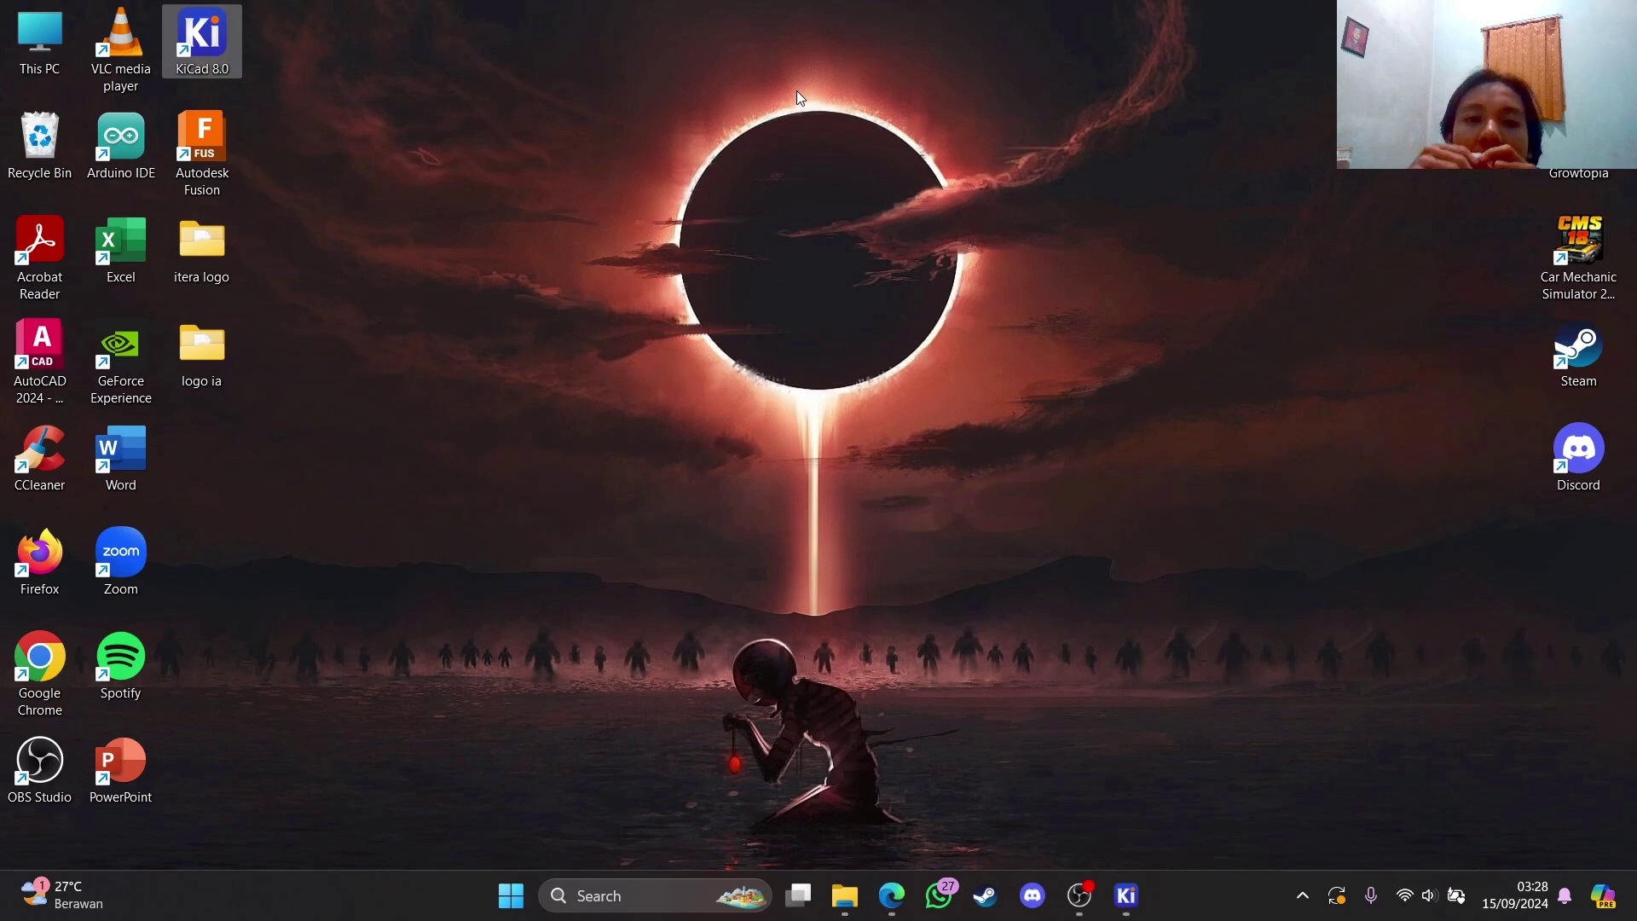